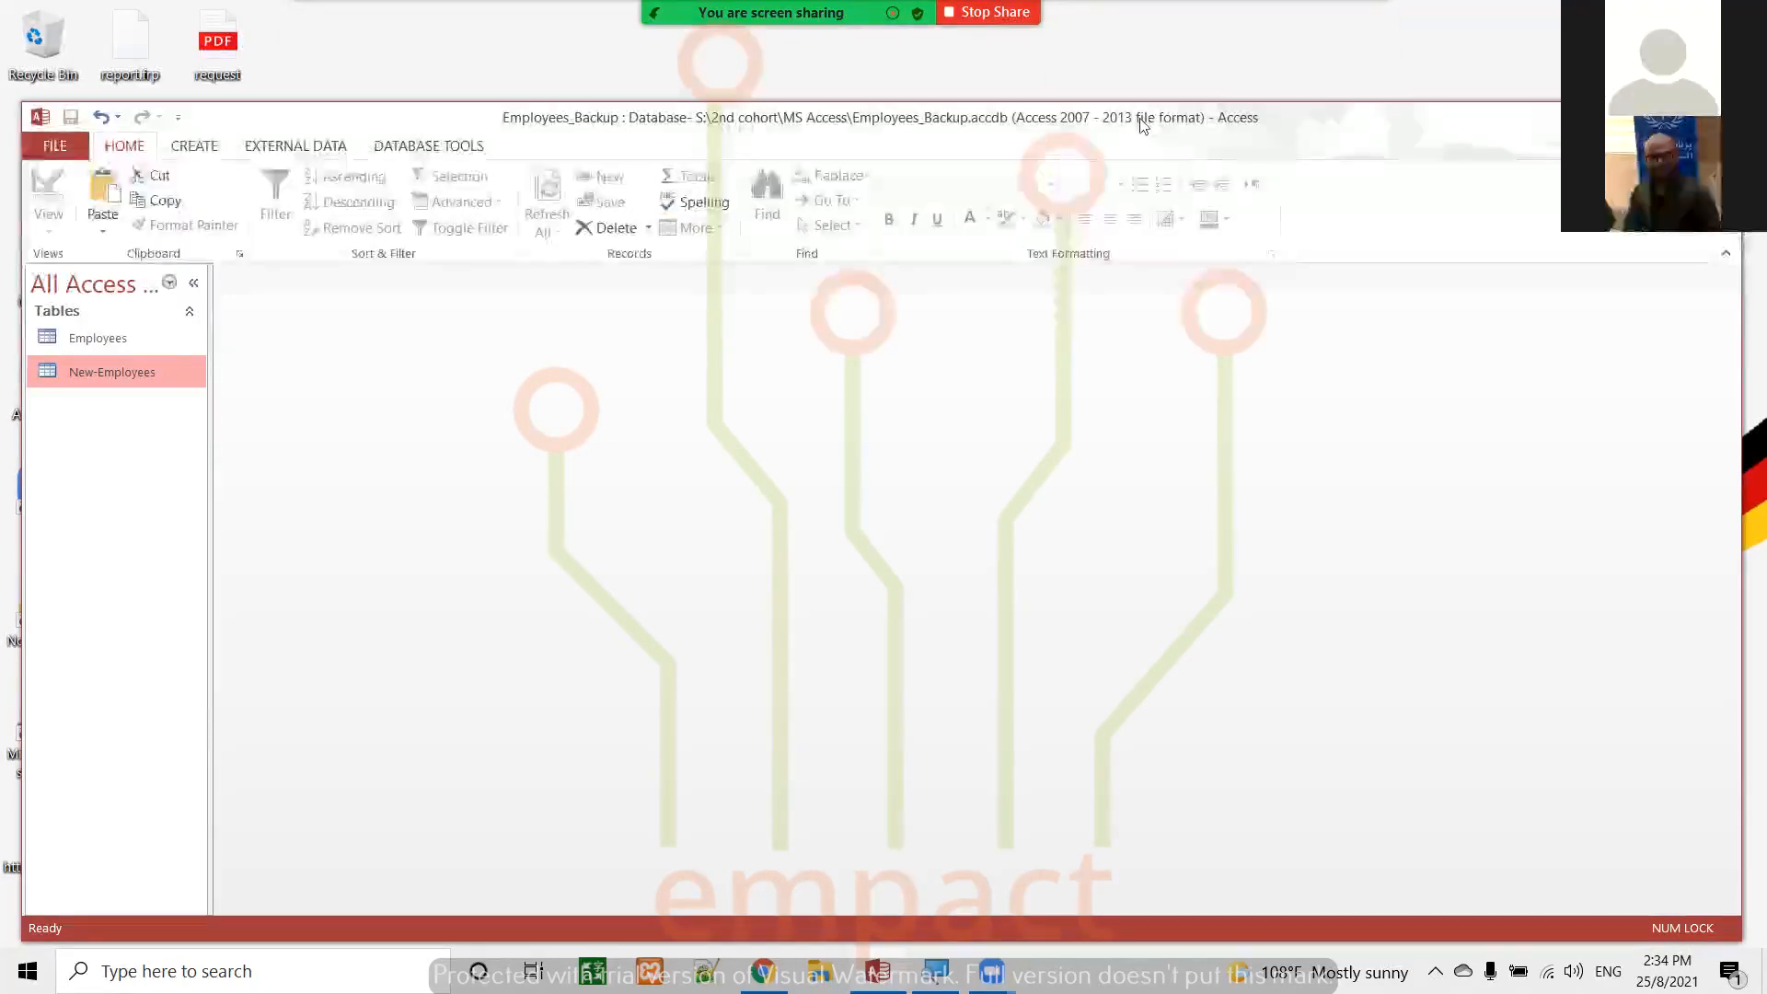
Create a new query in Design view based on the New-Employees table and enlarge its field list to show all fields
click(196, 146)
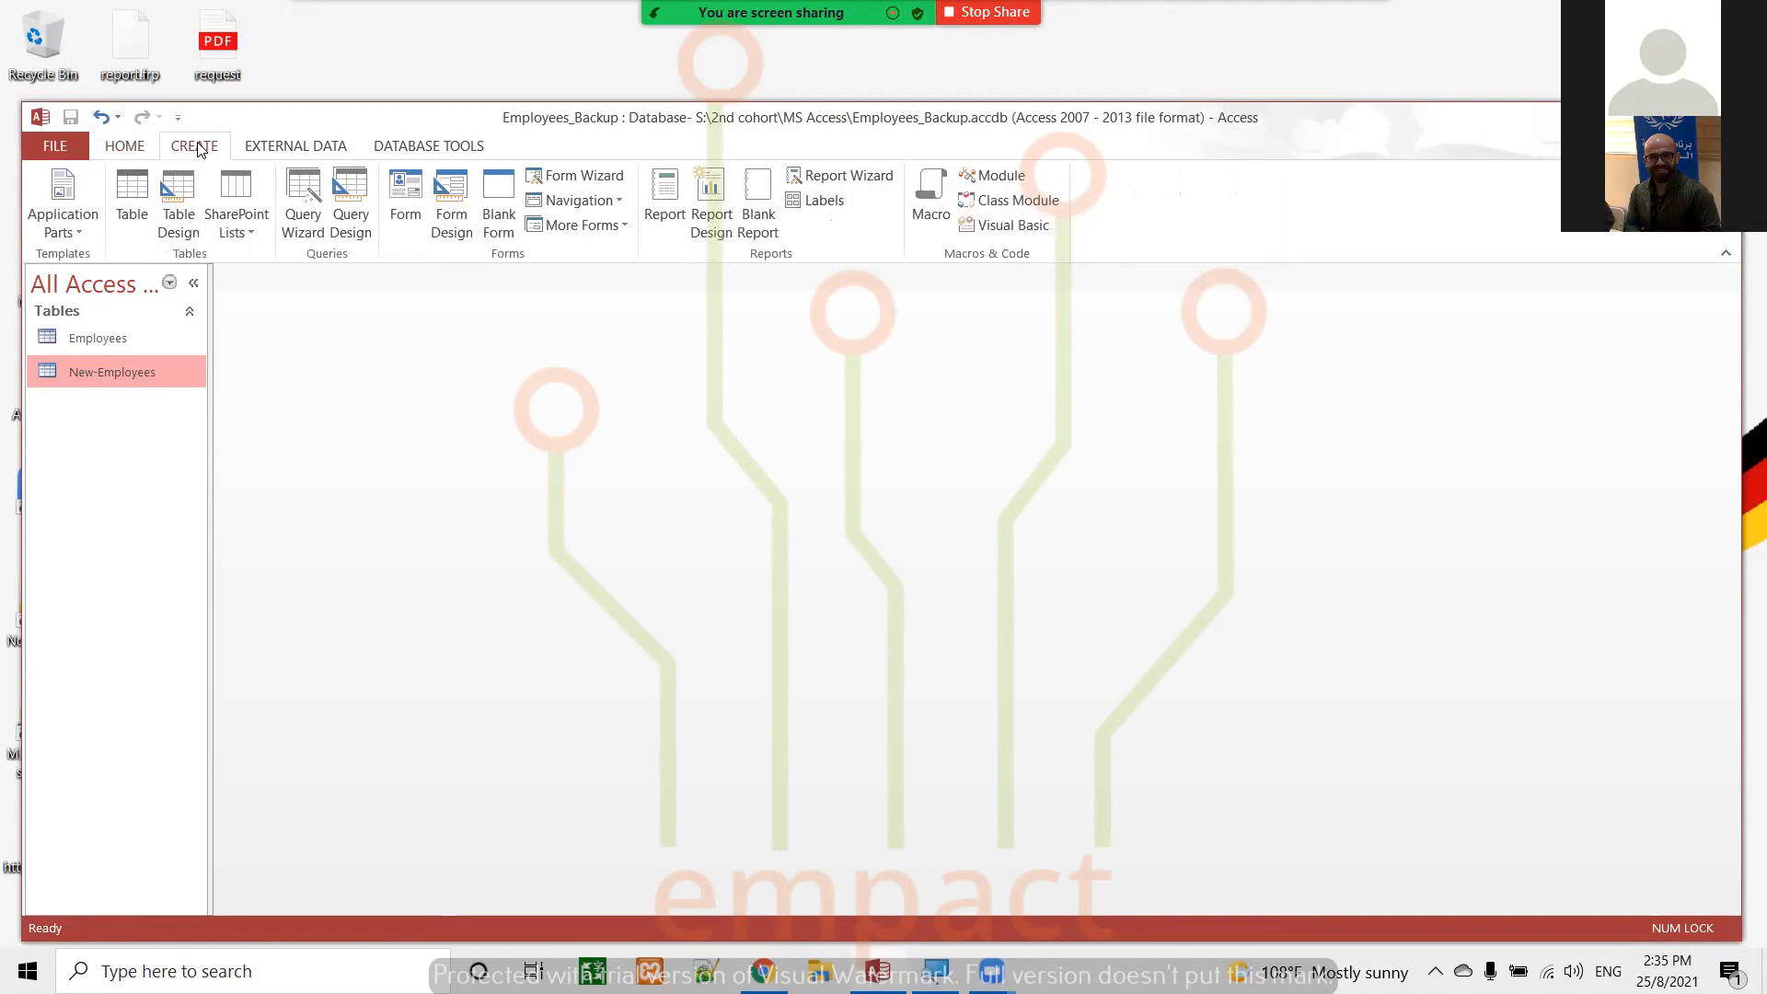
click(348, 214)
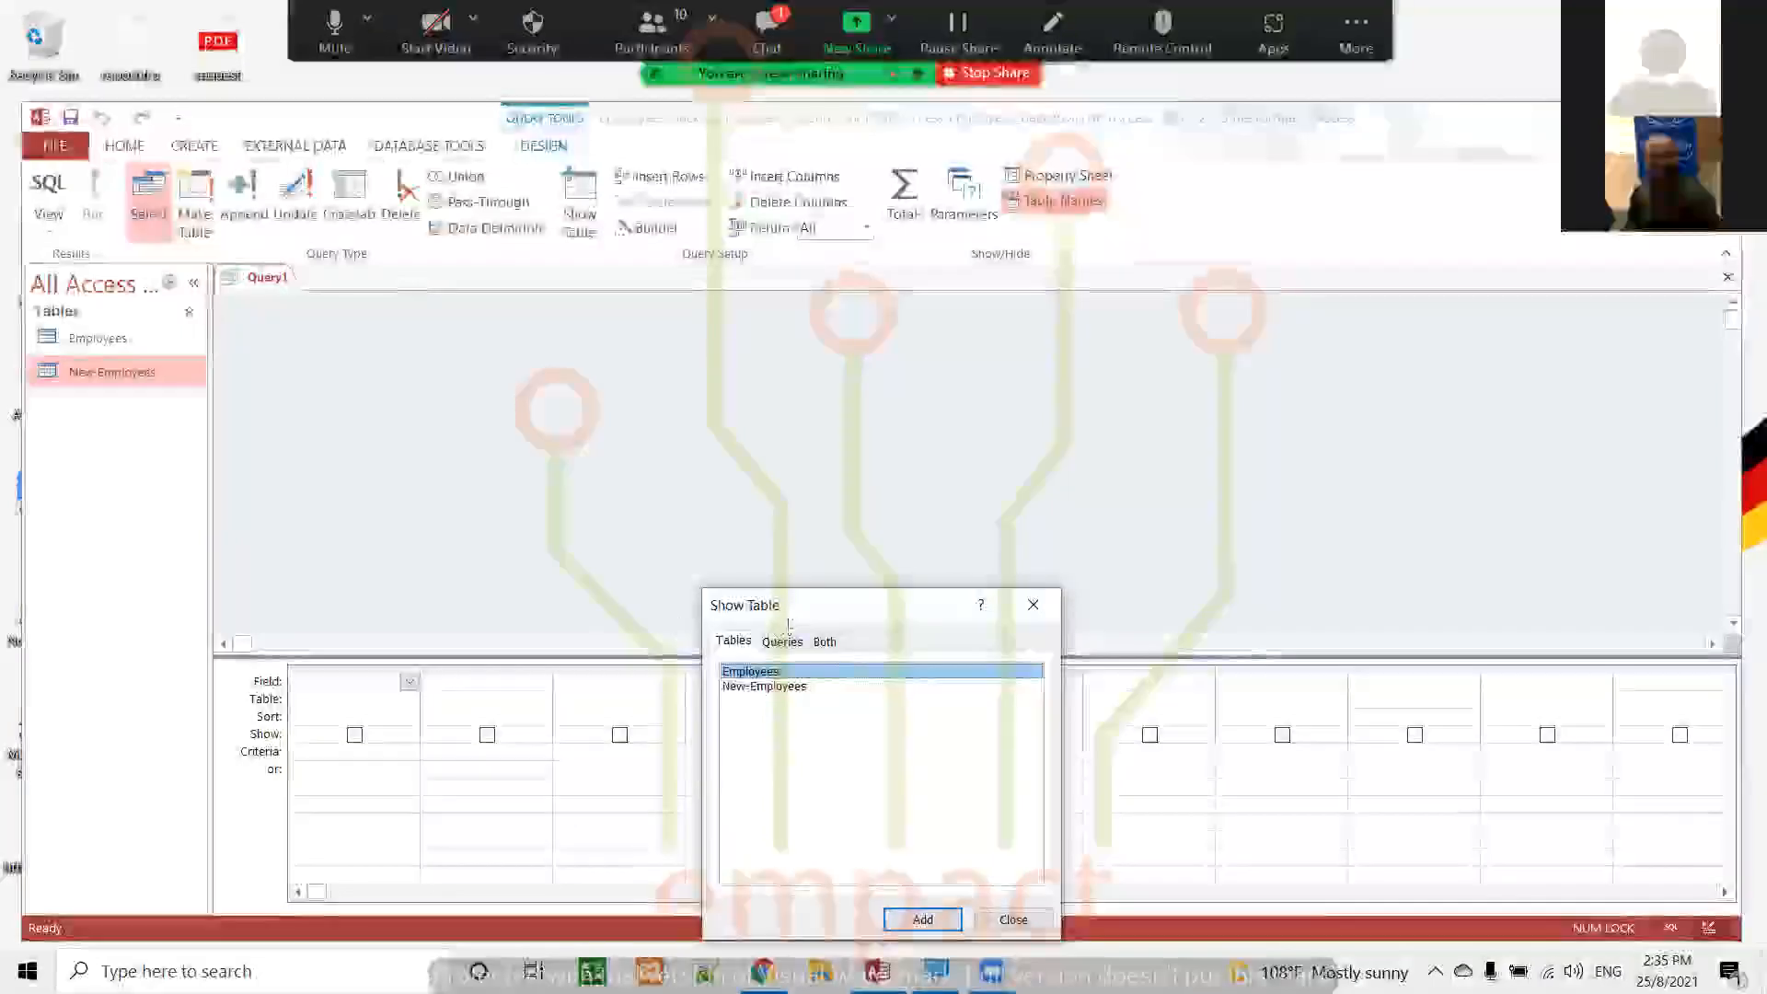
drag(797, 609, 684, 352)
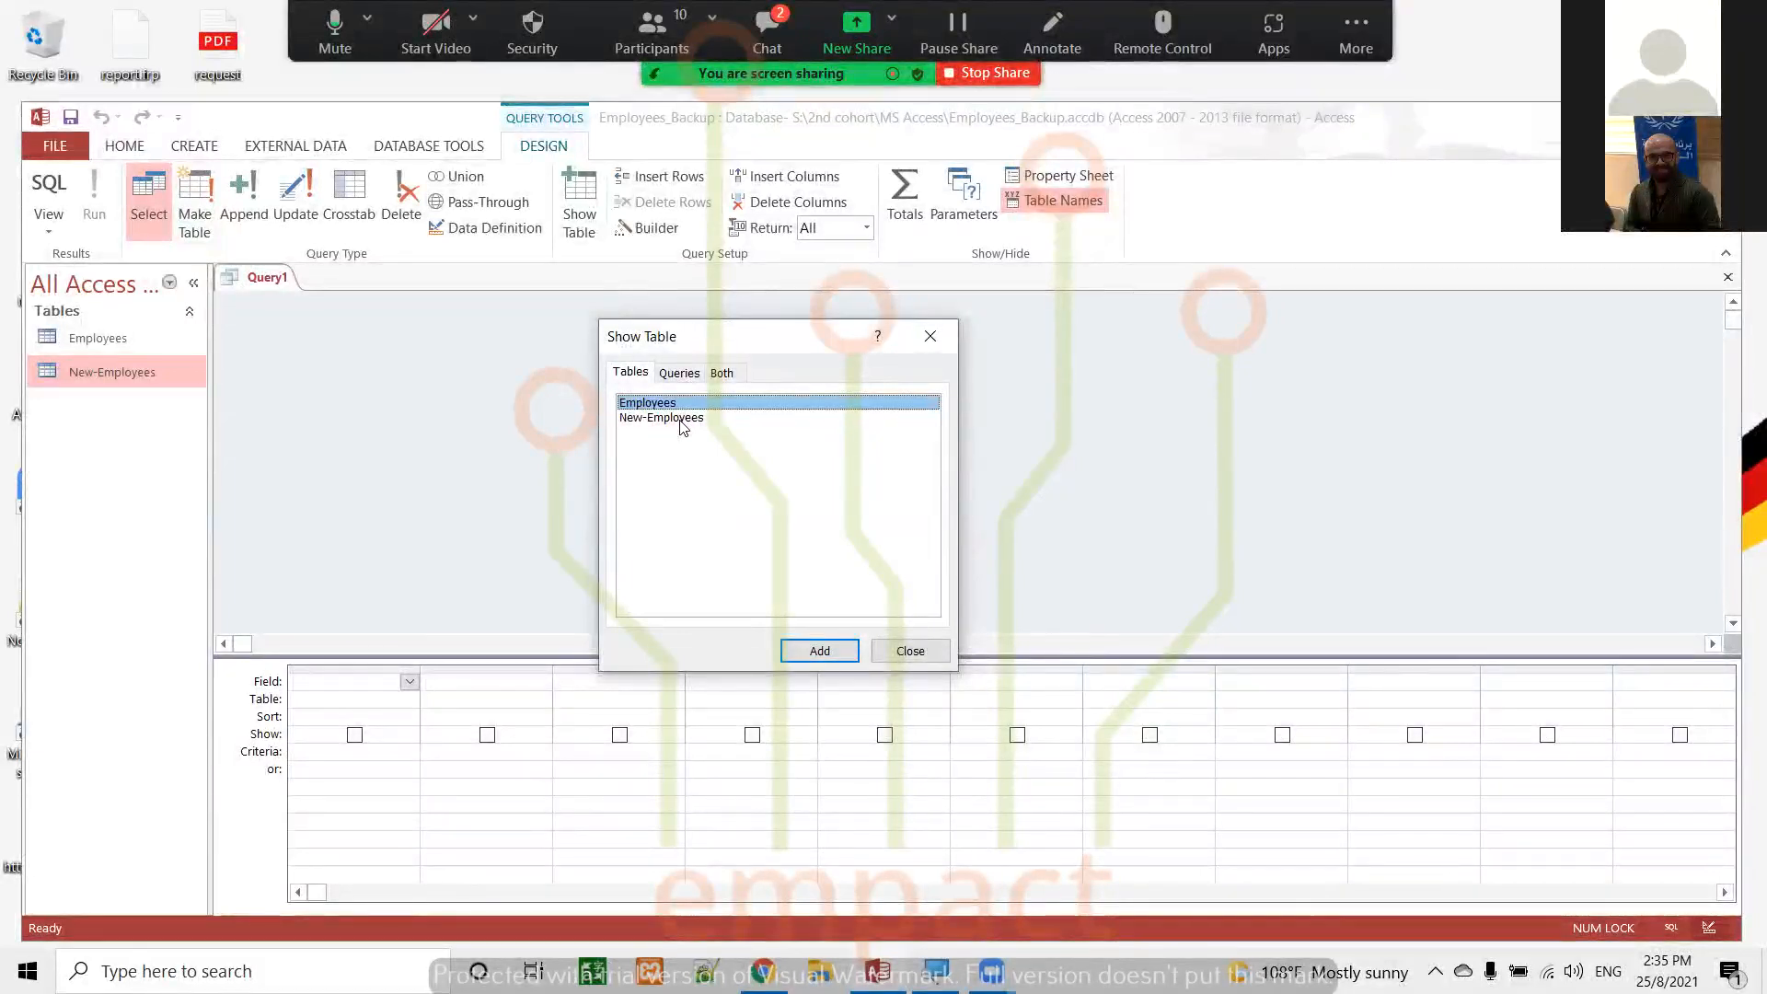
click(682, 425)
click(818, 653)
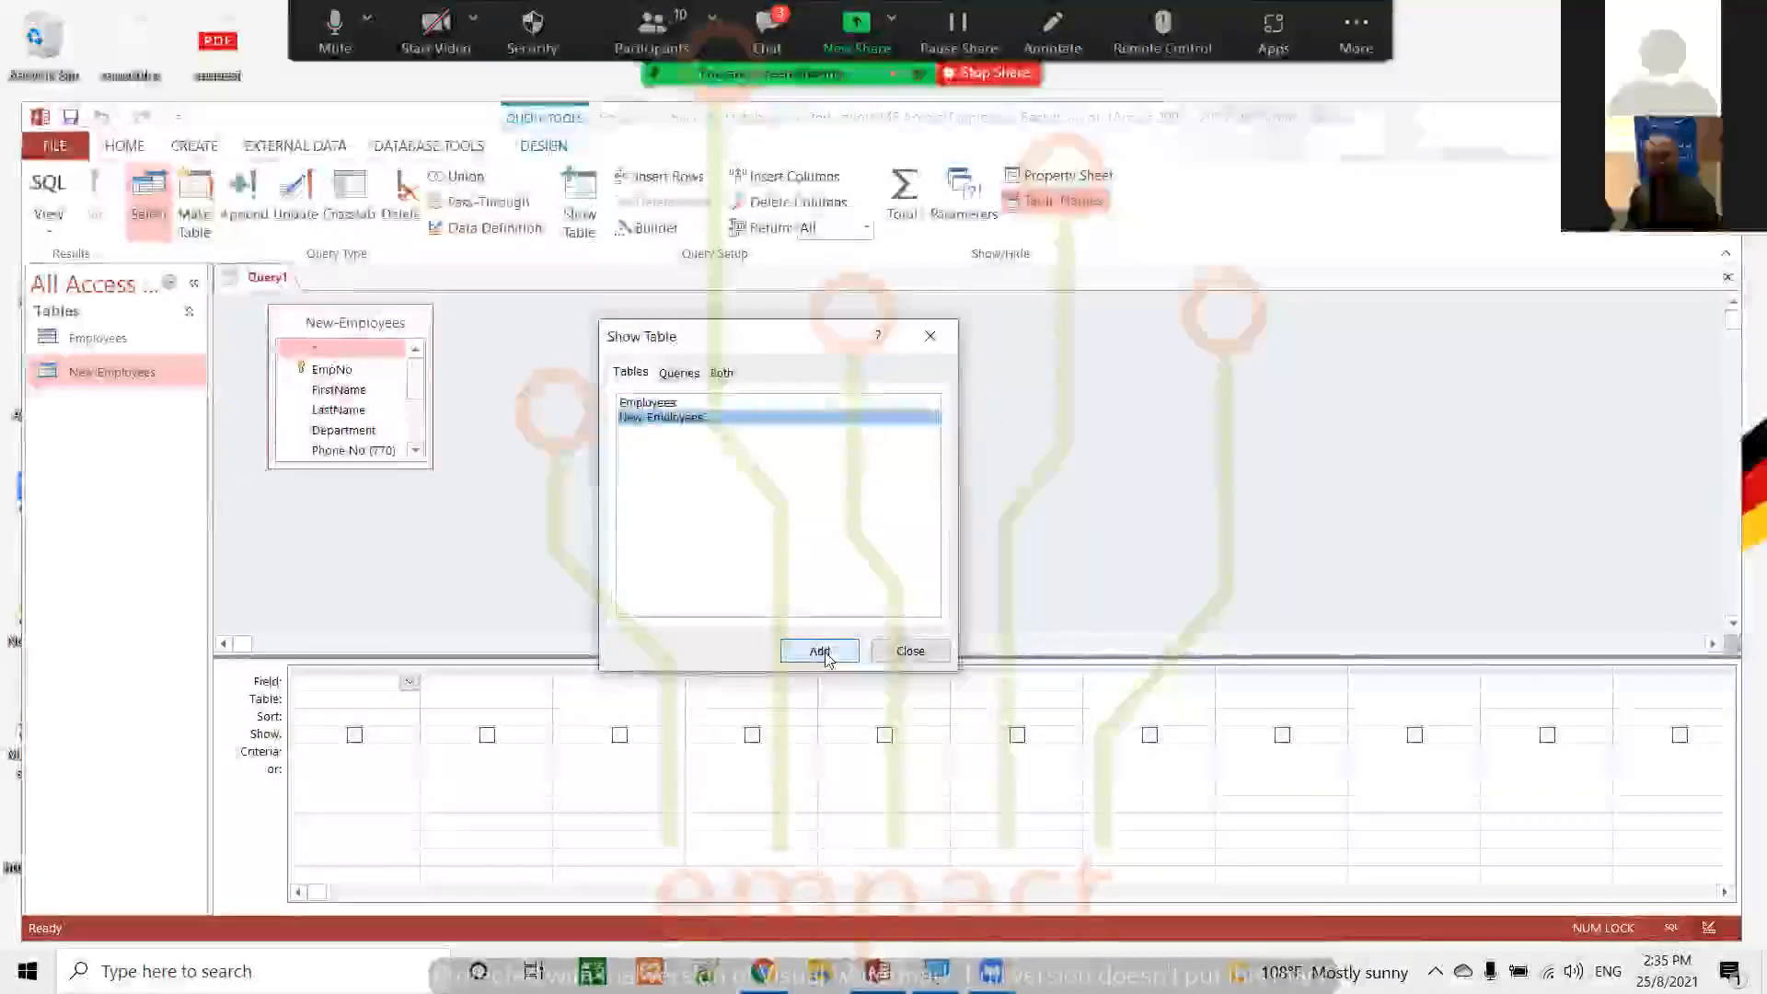
click(910, 653)
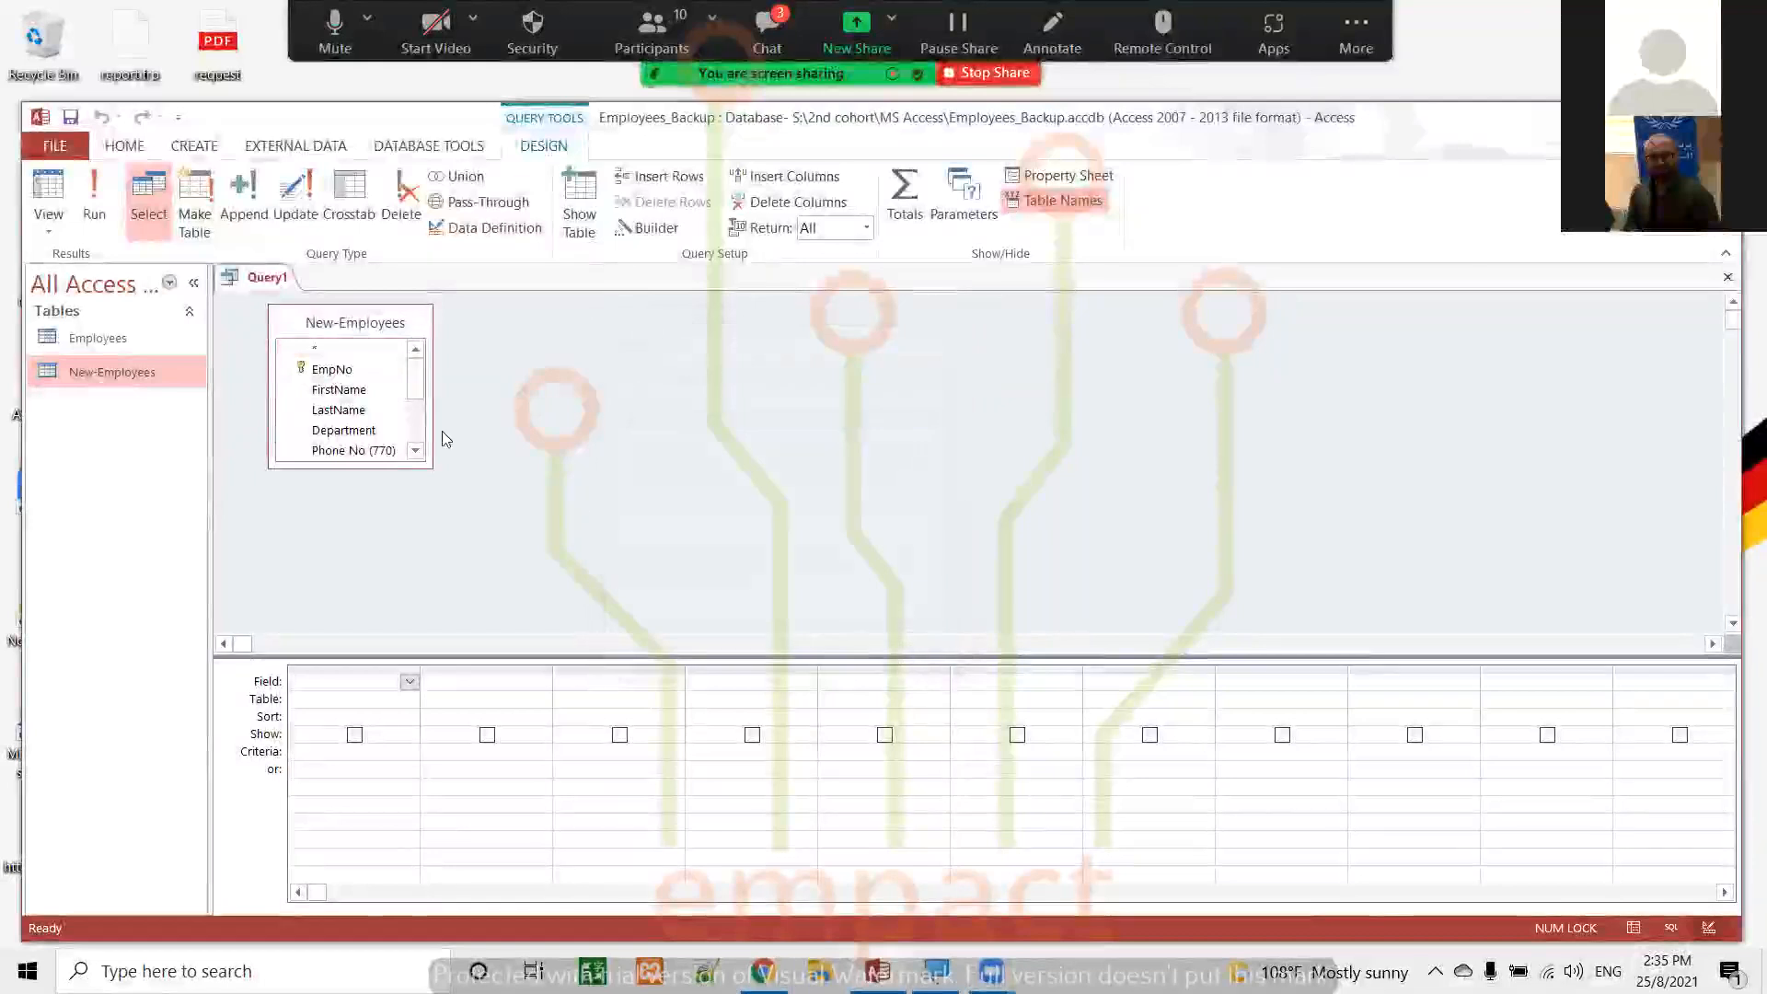
click(382, 329)
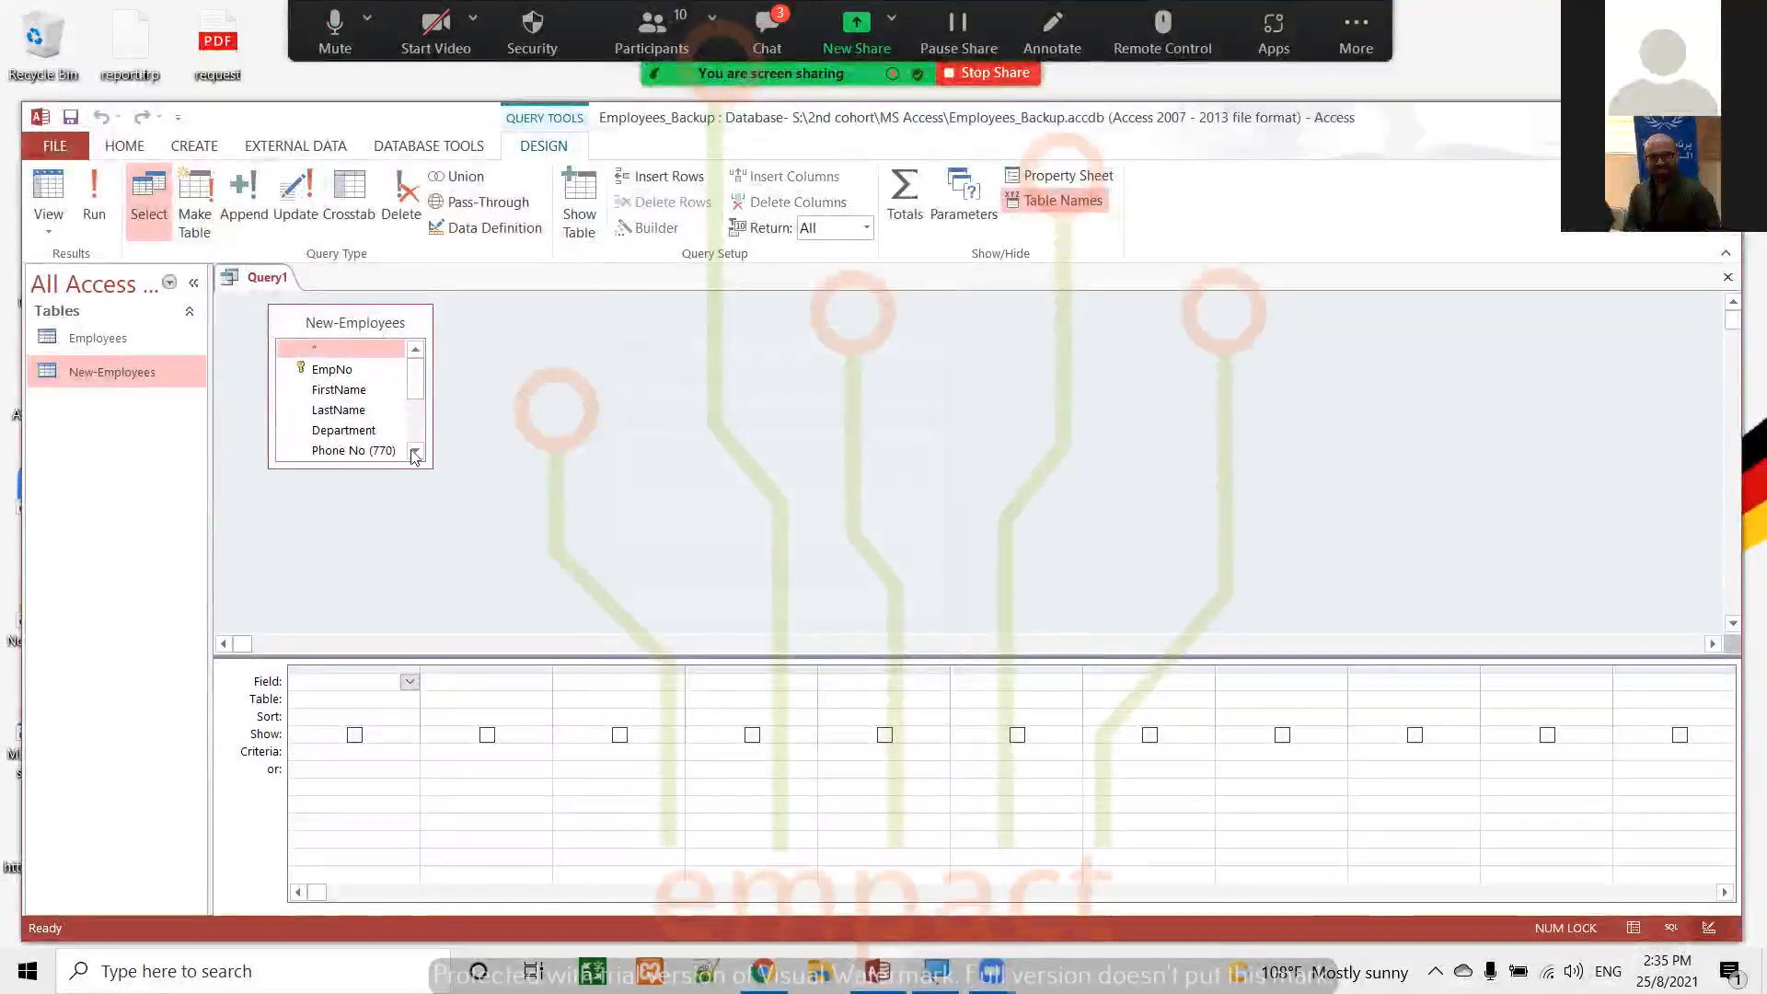
drag(419, 467, 440, 622)
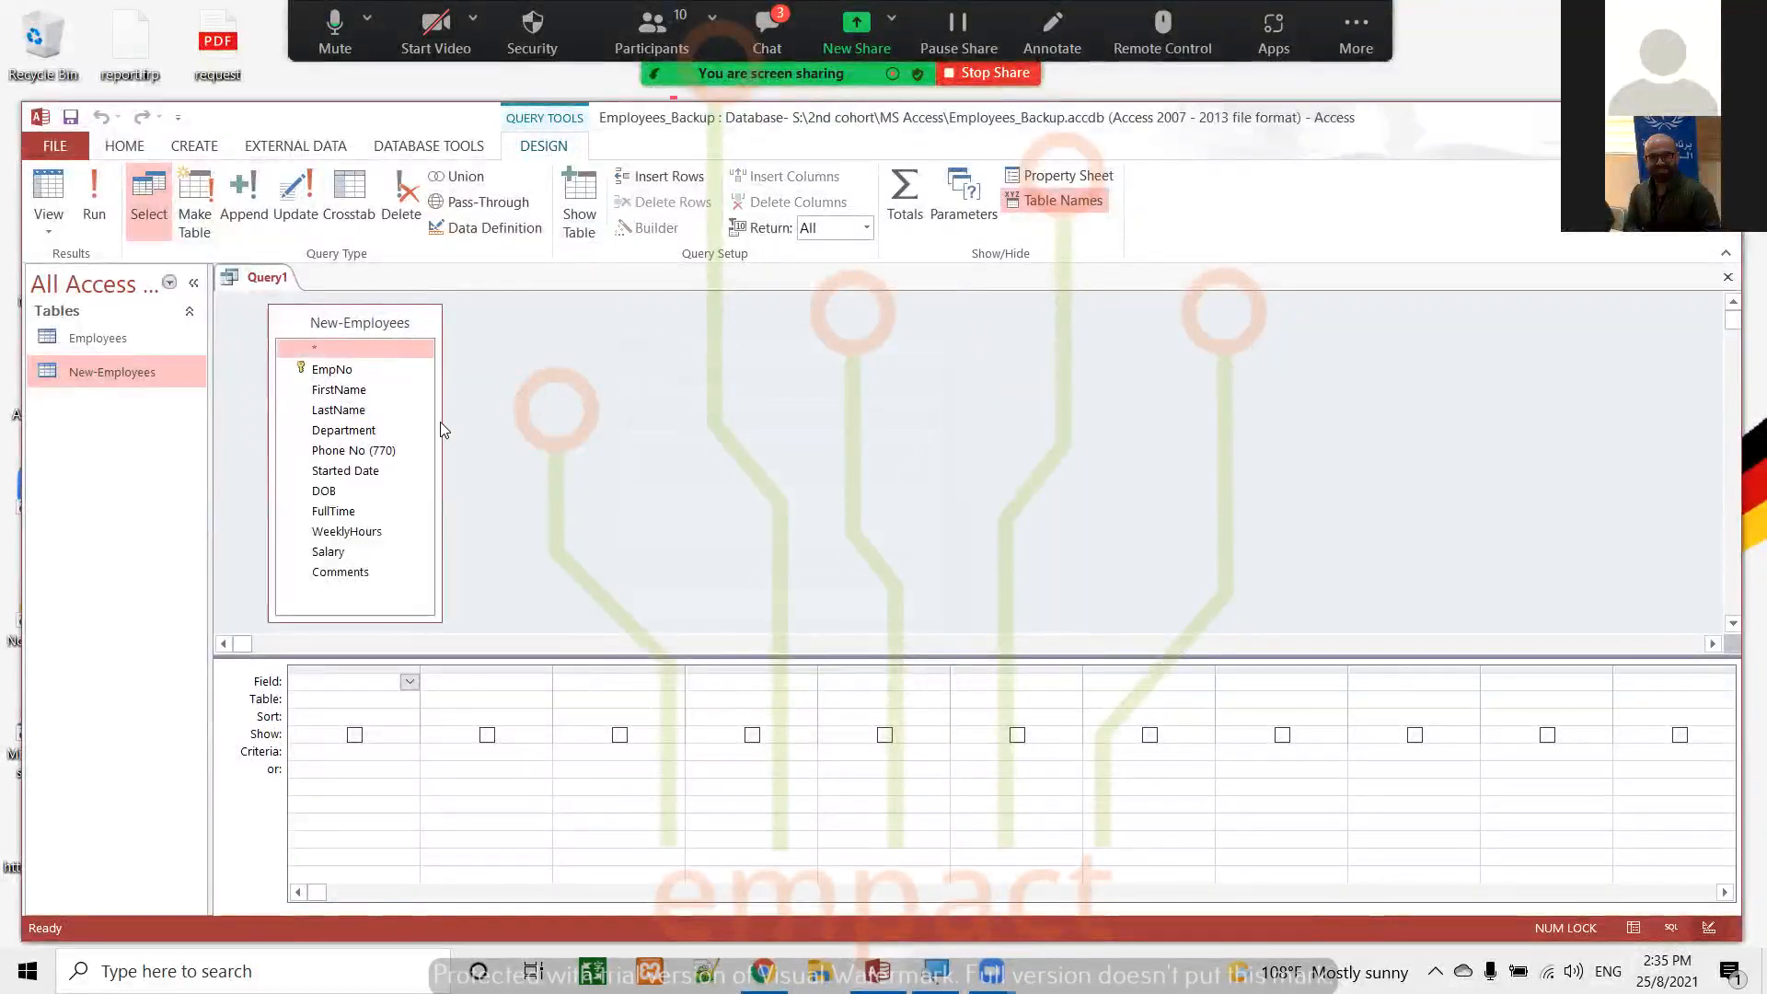
Add the EmpNo, FirstName, LastName, DOB and Salary fields of New-Employees to the query grid in that order
click(336, 371)
double_click(333, 370)
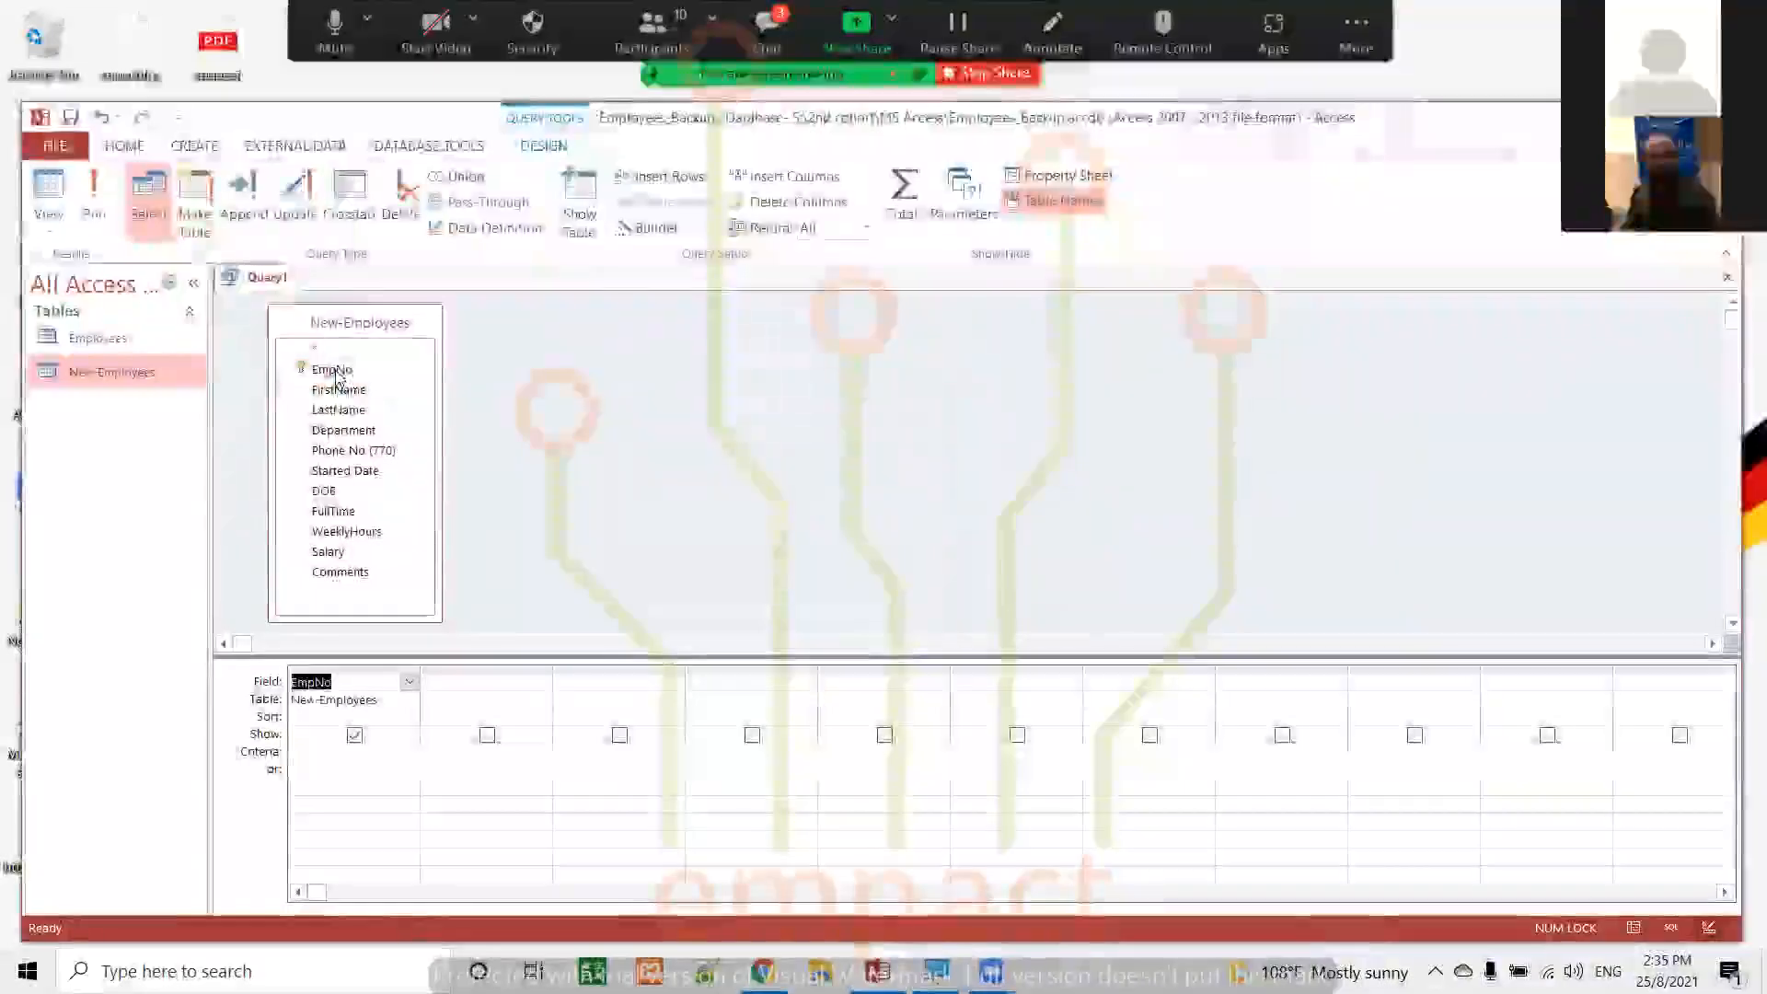
click(530, 678)
click(542, 681)
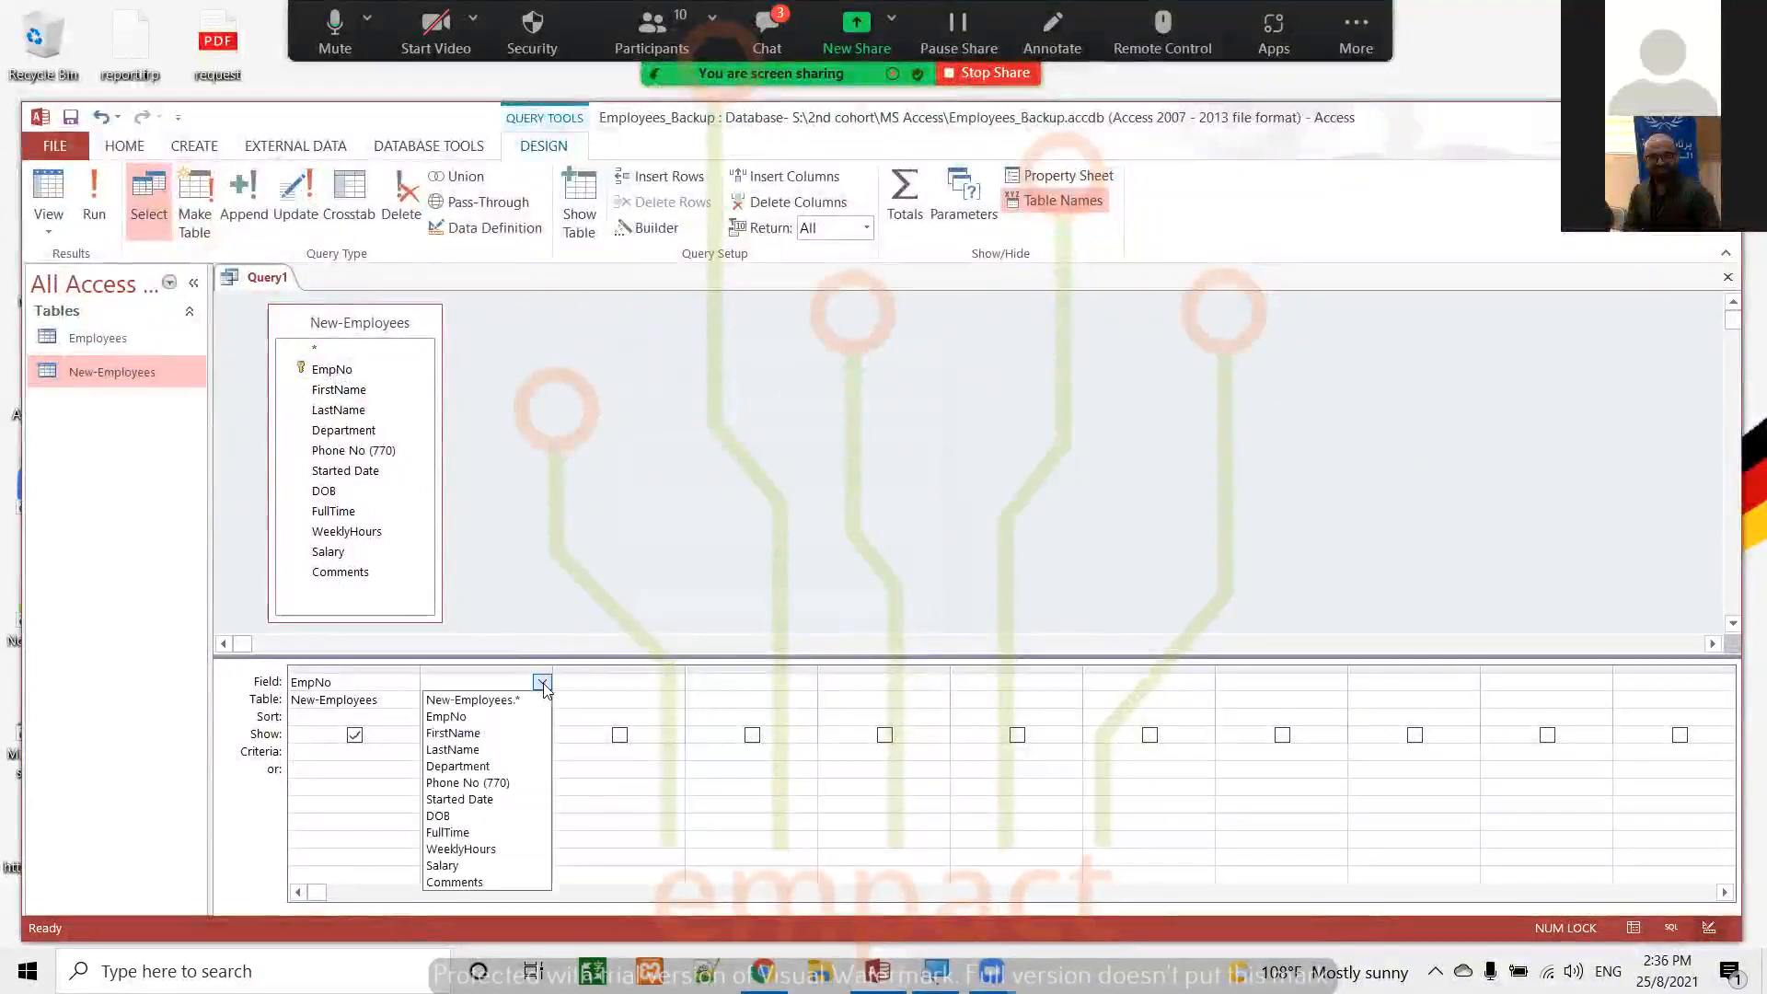
click(475, 733)
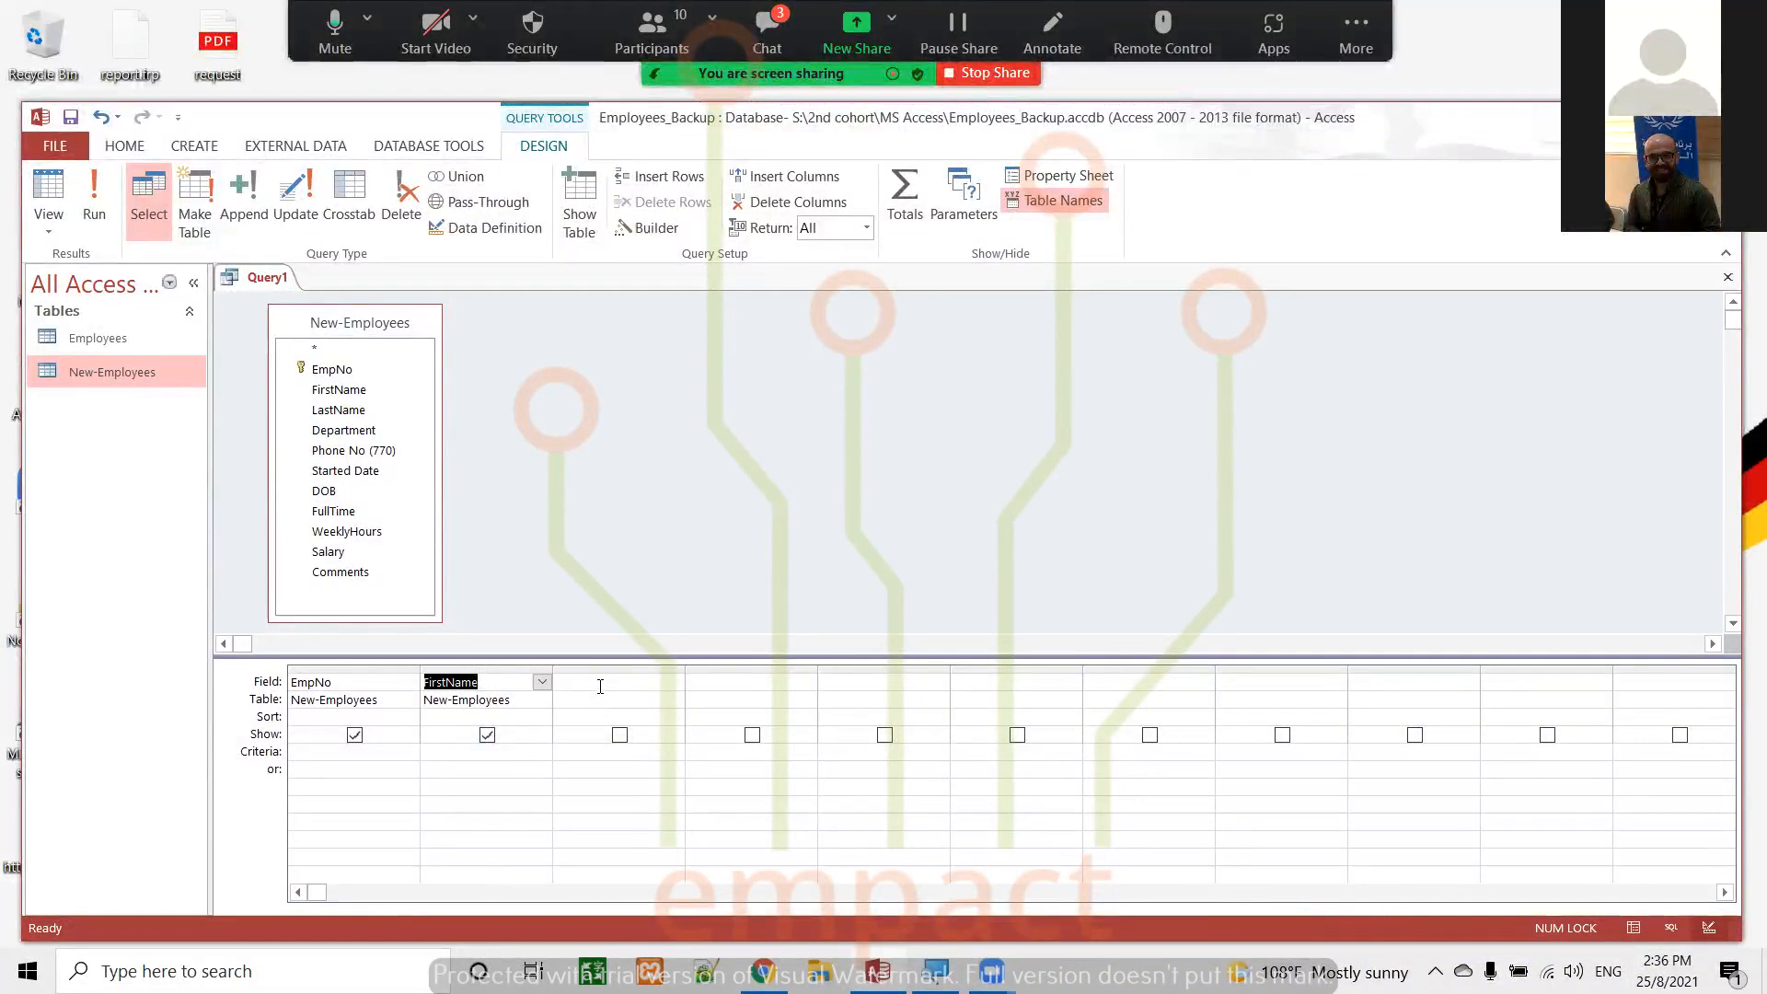
double_click(340, 410)
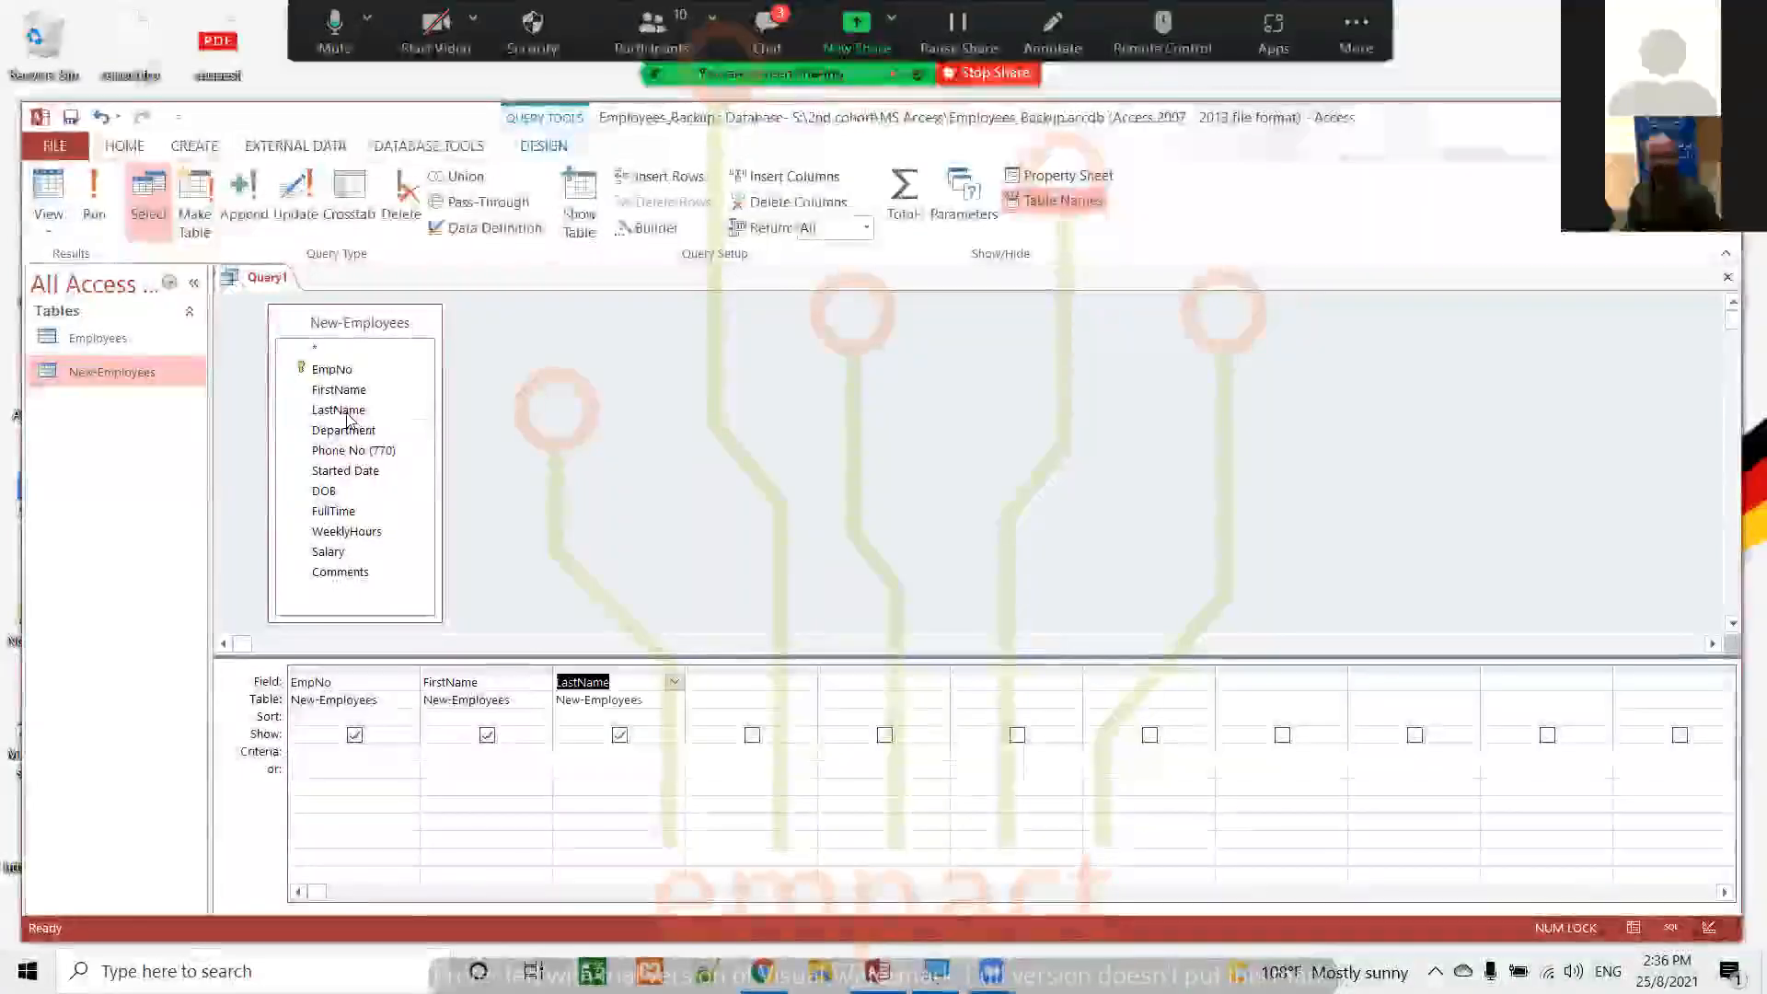
double_click(324, 490)
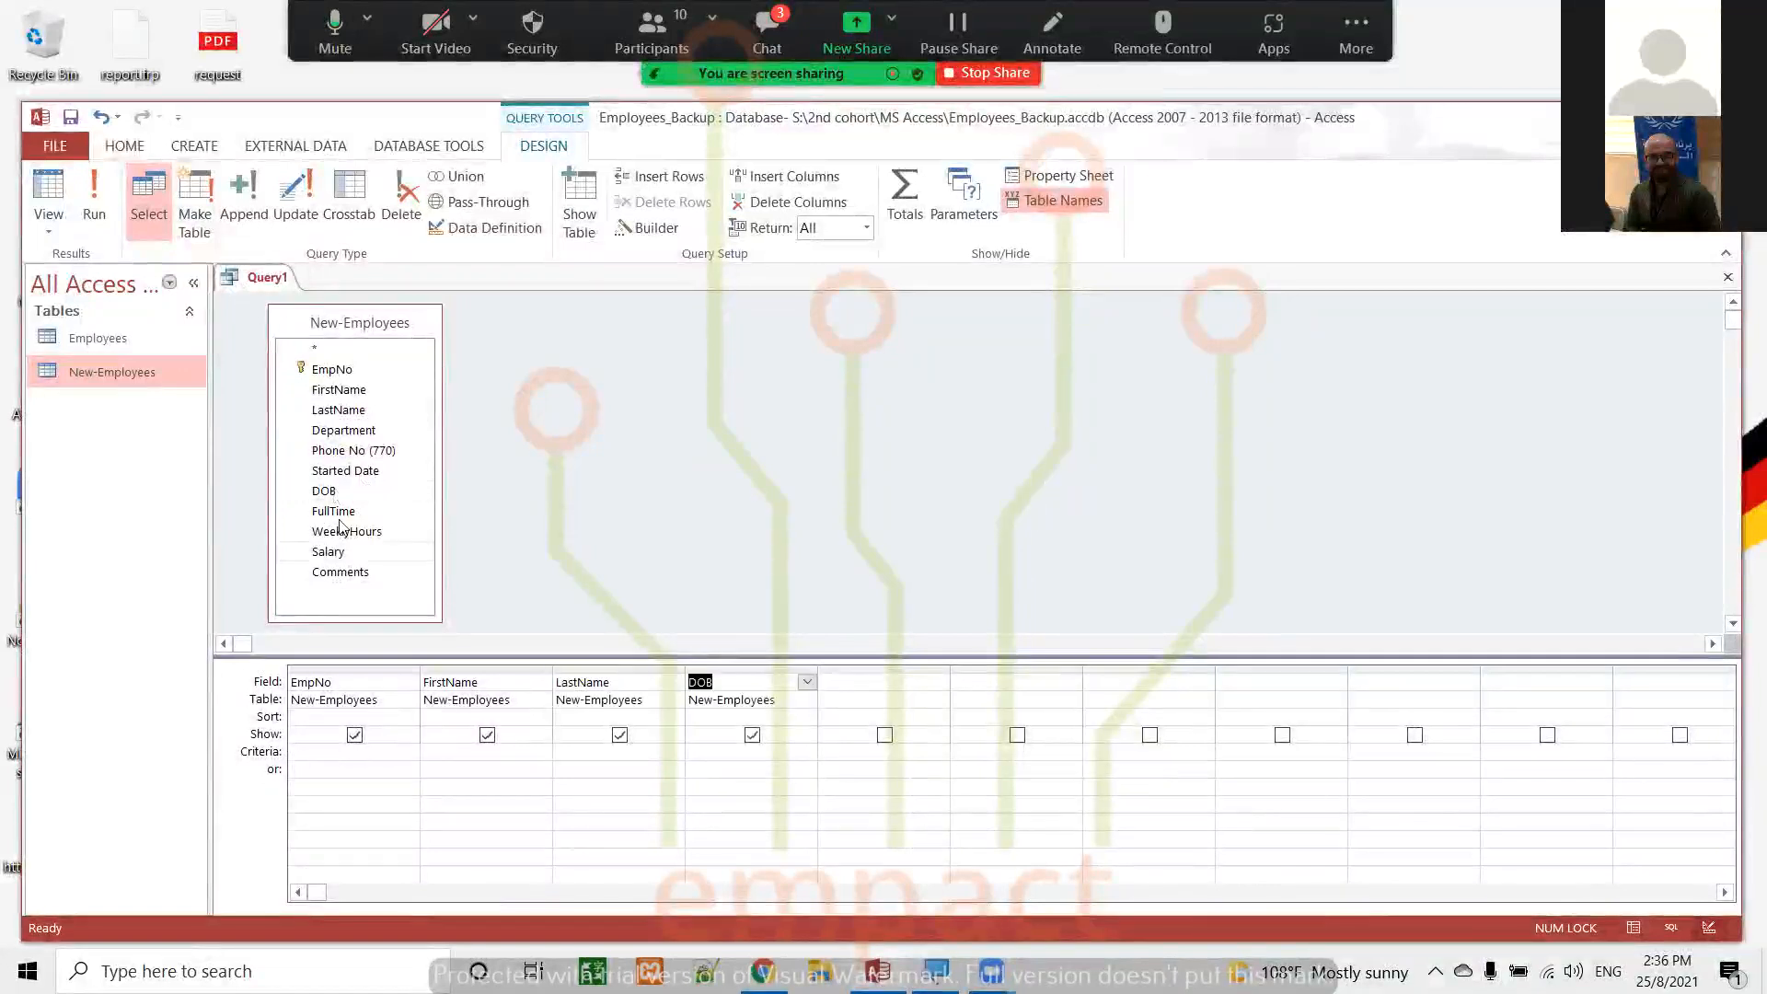
double_click(341, 555)
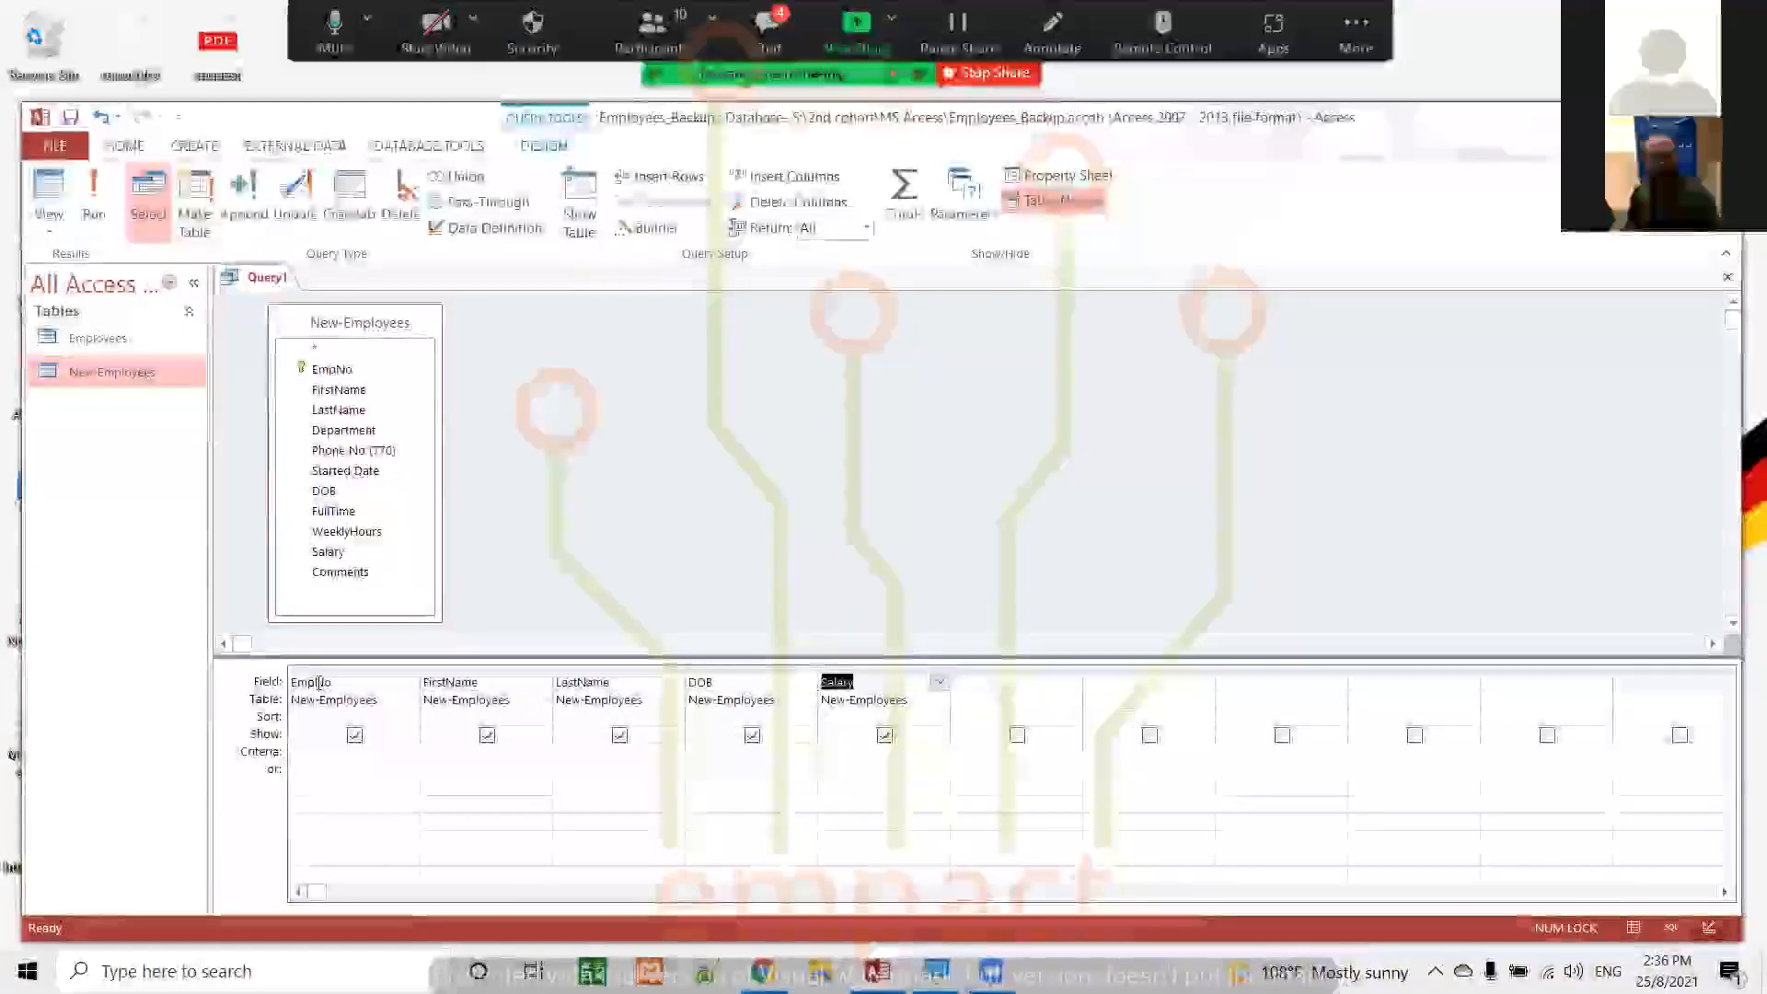
Sort the query by the FirstName field in ascending order
click(458, 720)
click(543, 716)
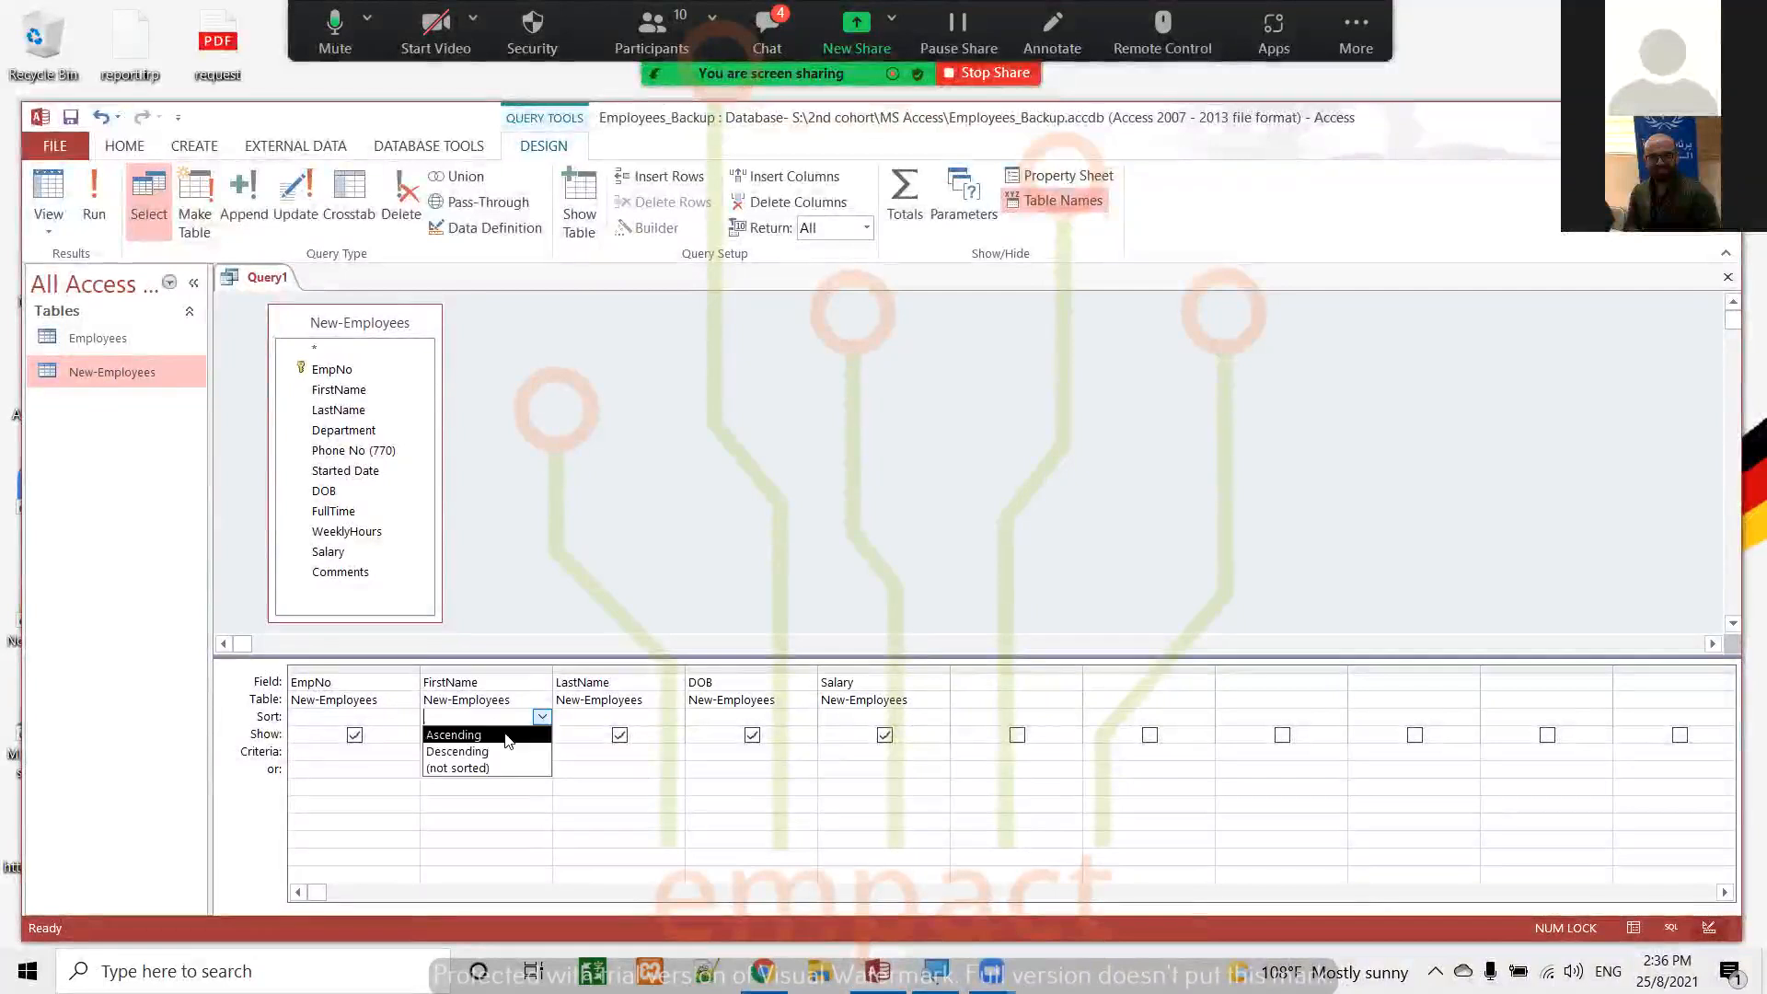
click(495, 734)
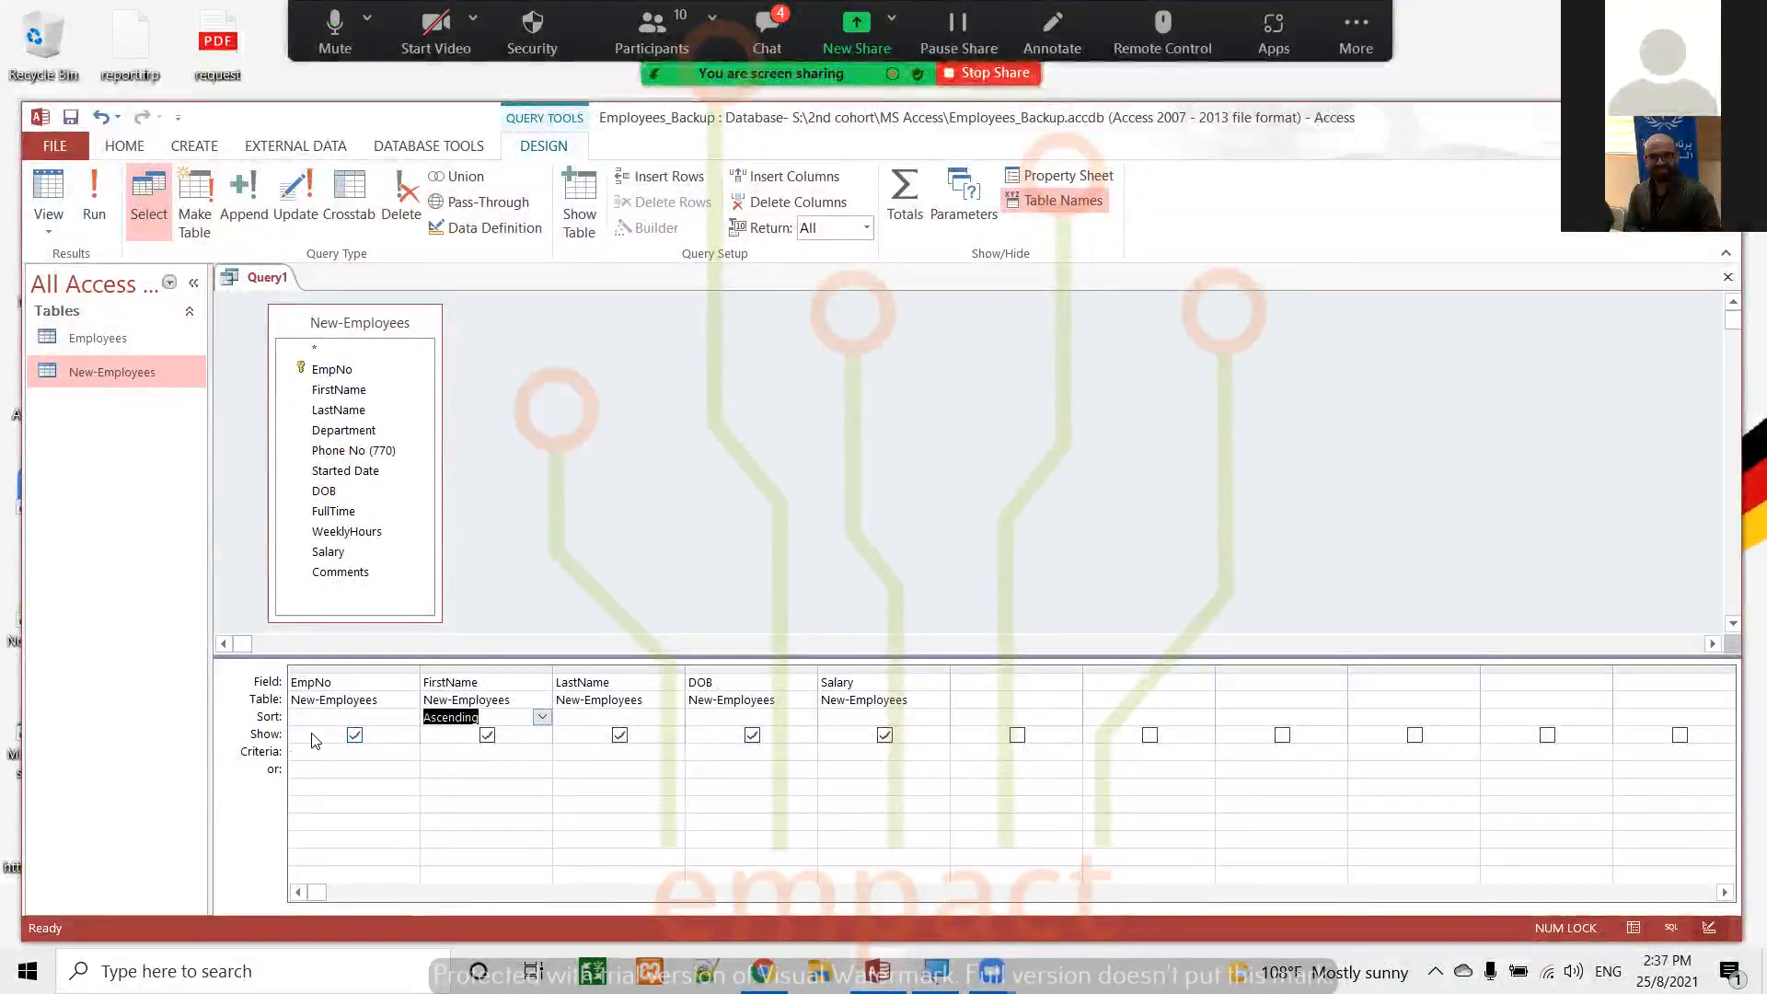
Exclude the EmpNo field from the query output and include it again
click(352, 739)
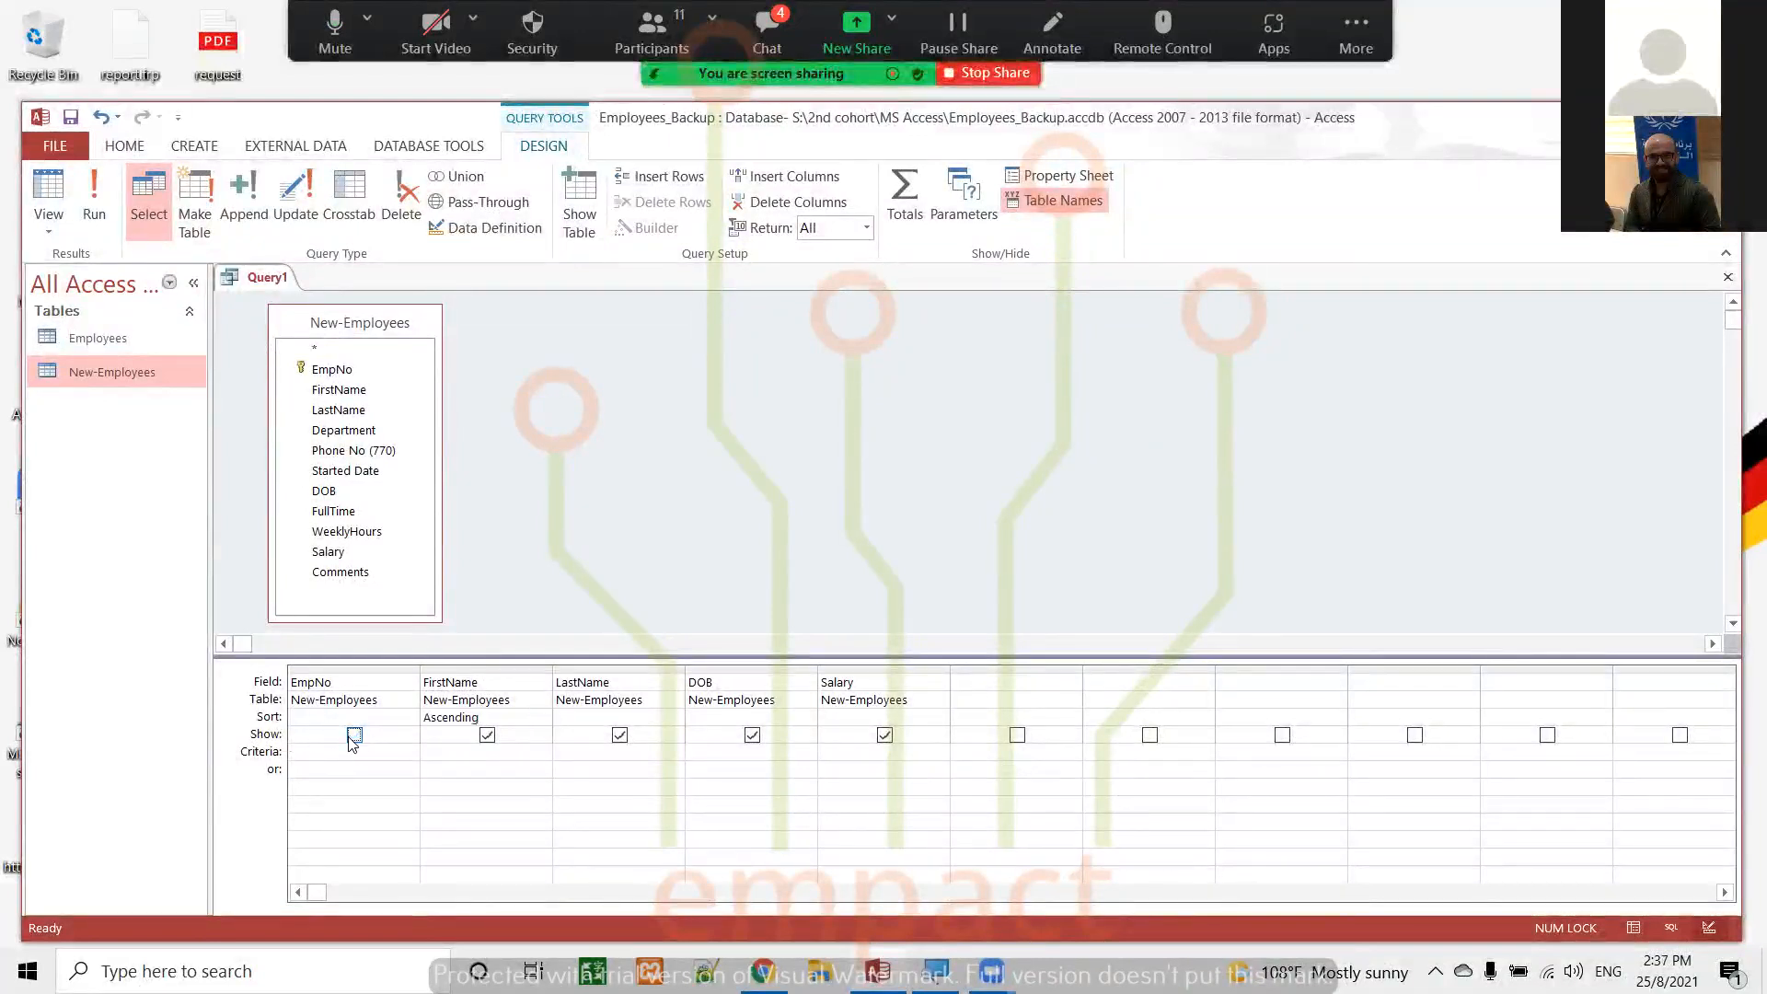
click(352, 739)
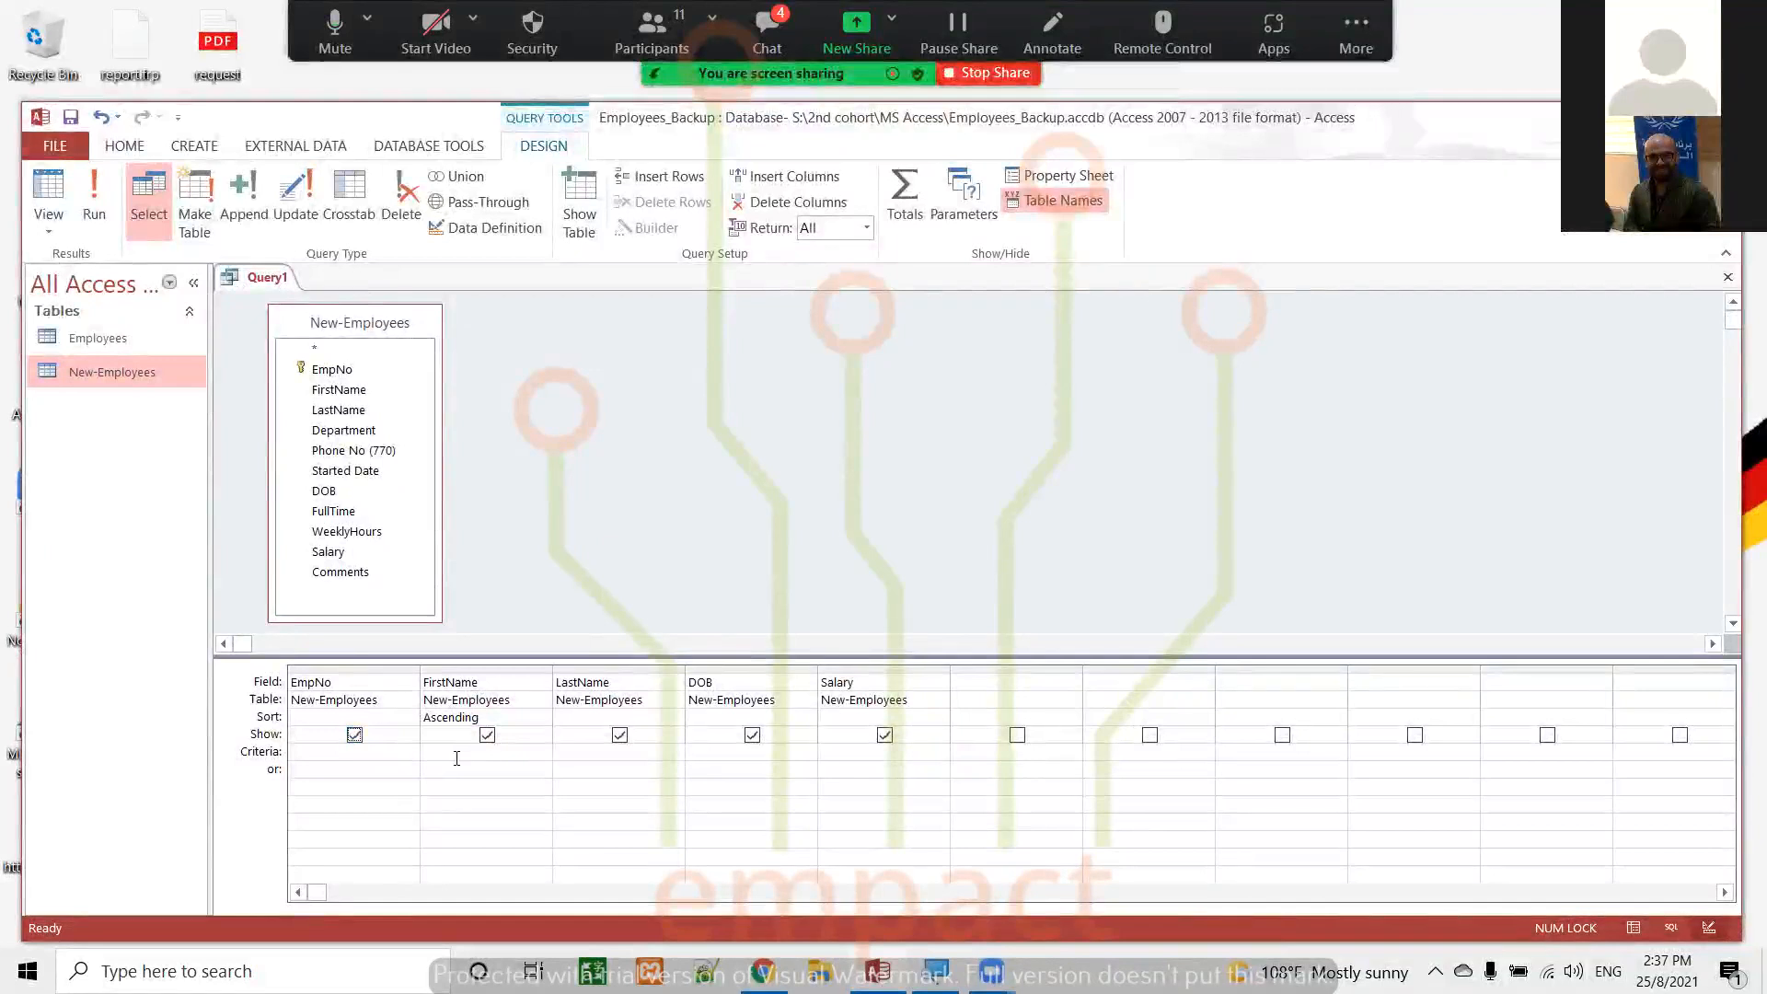
click(307, 753)
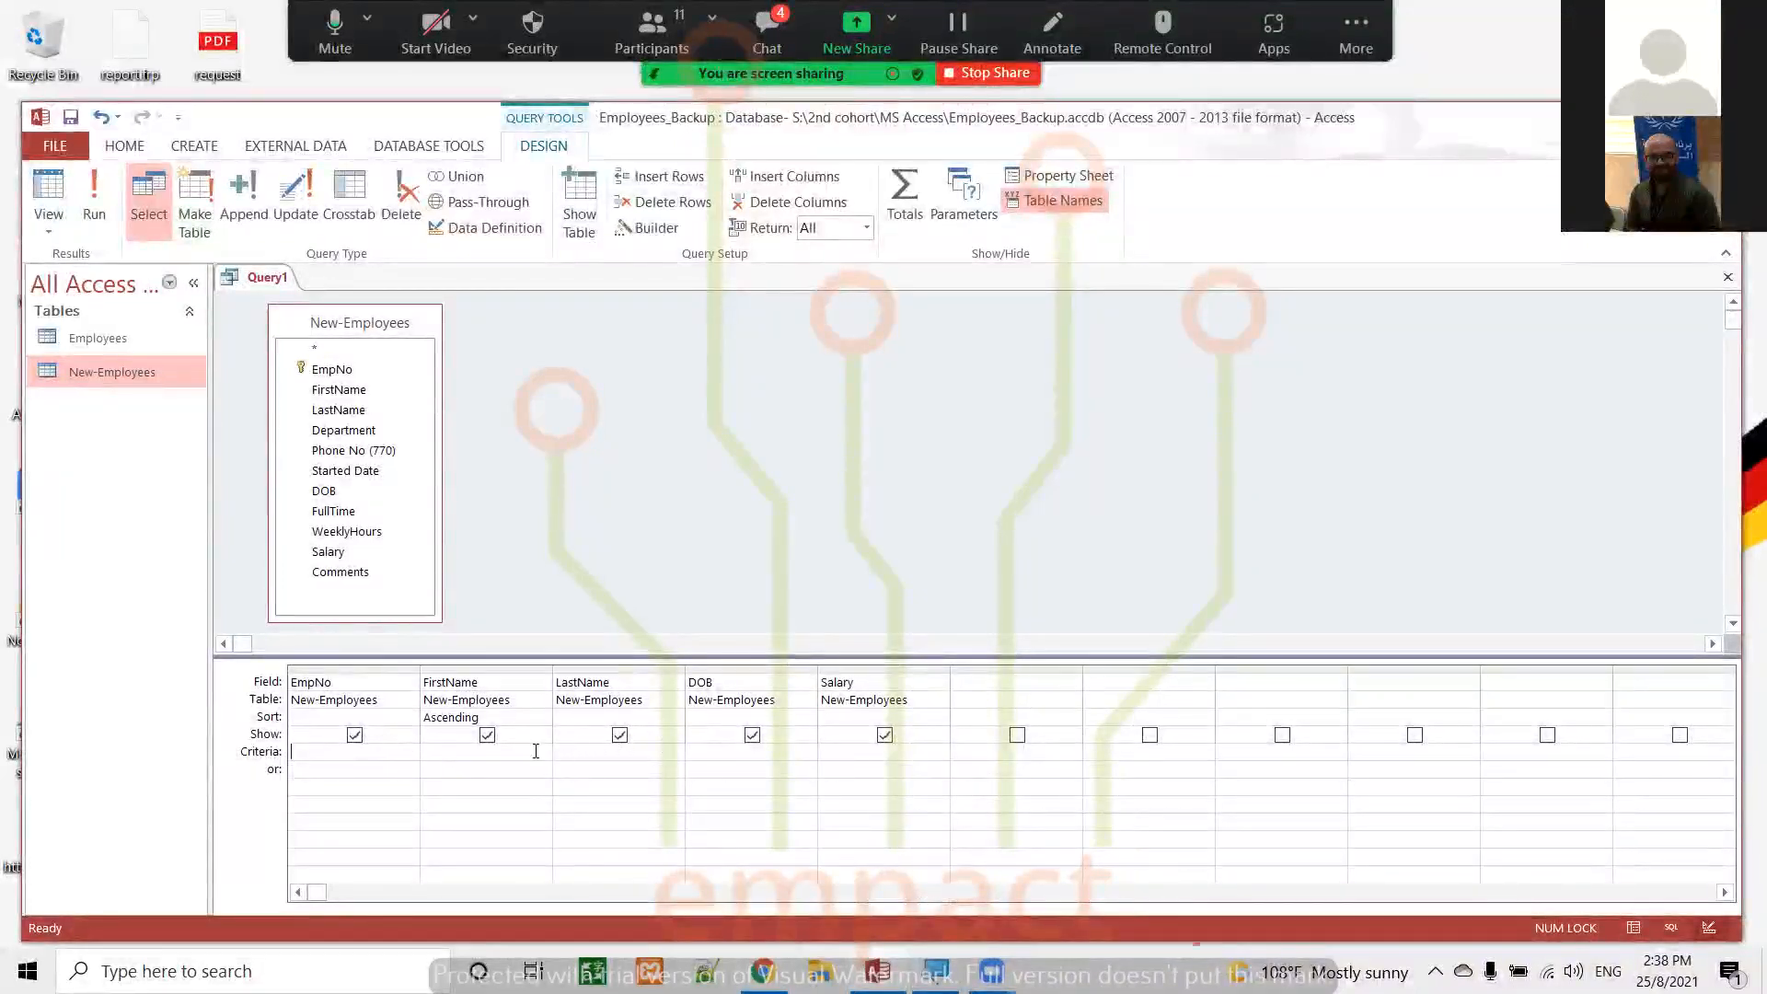
click(589, 769)
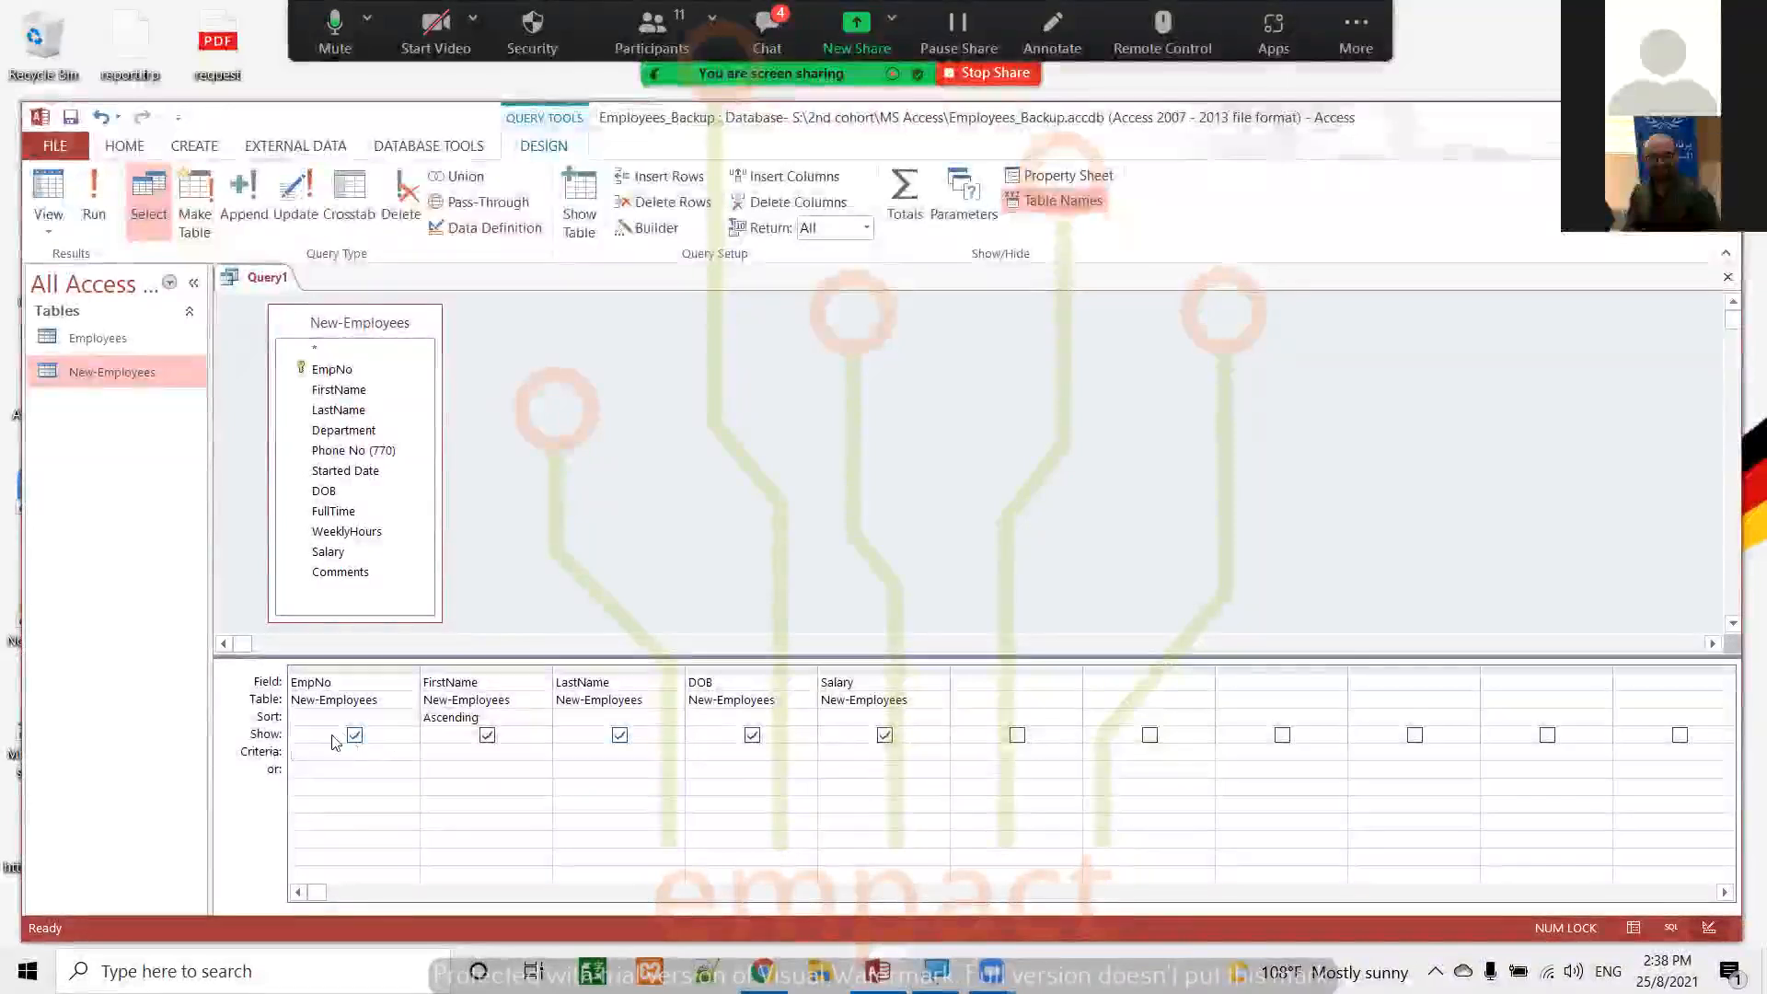
click(289, 757)
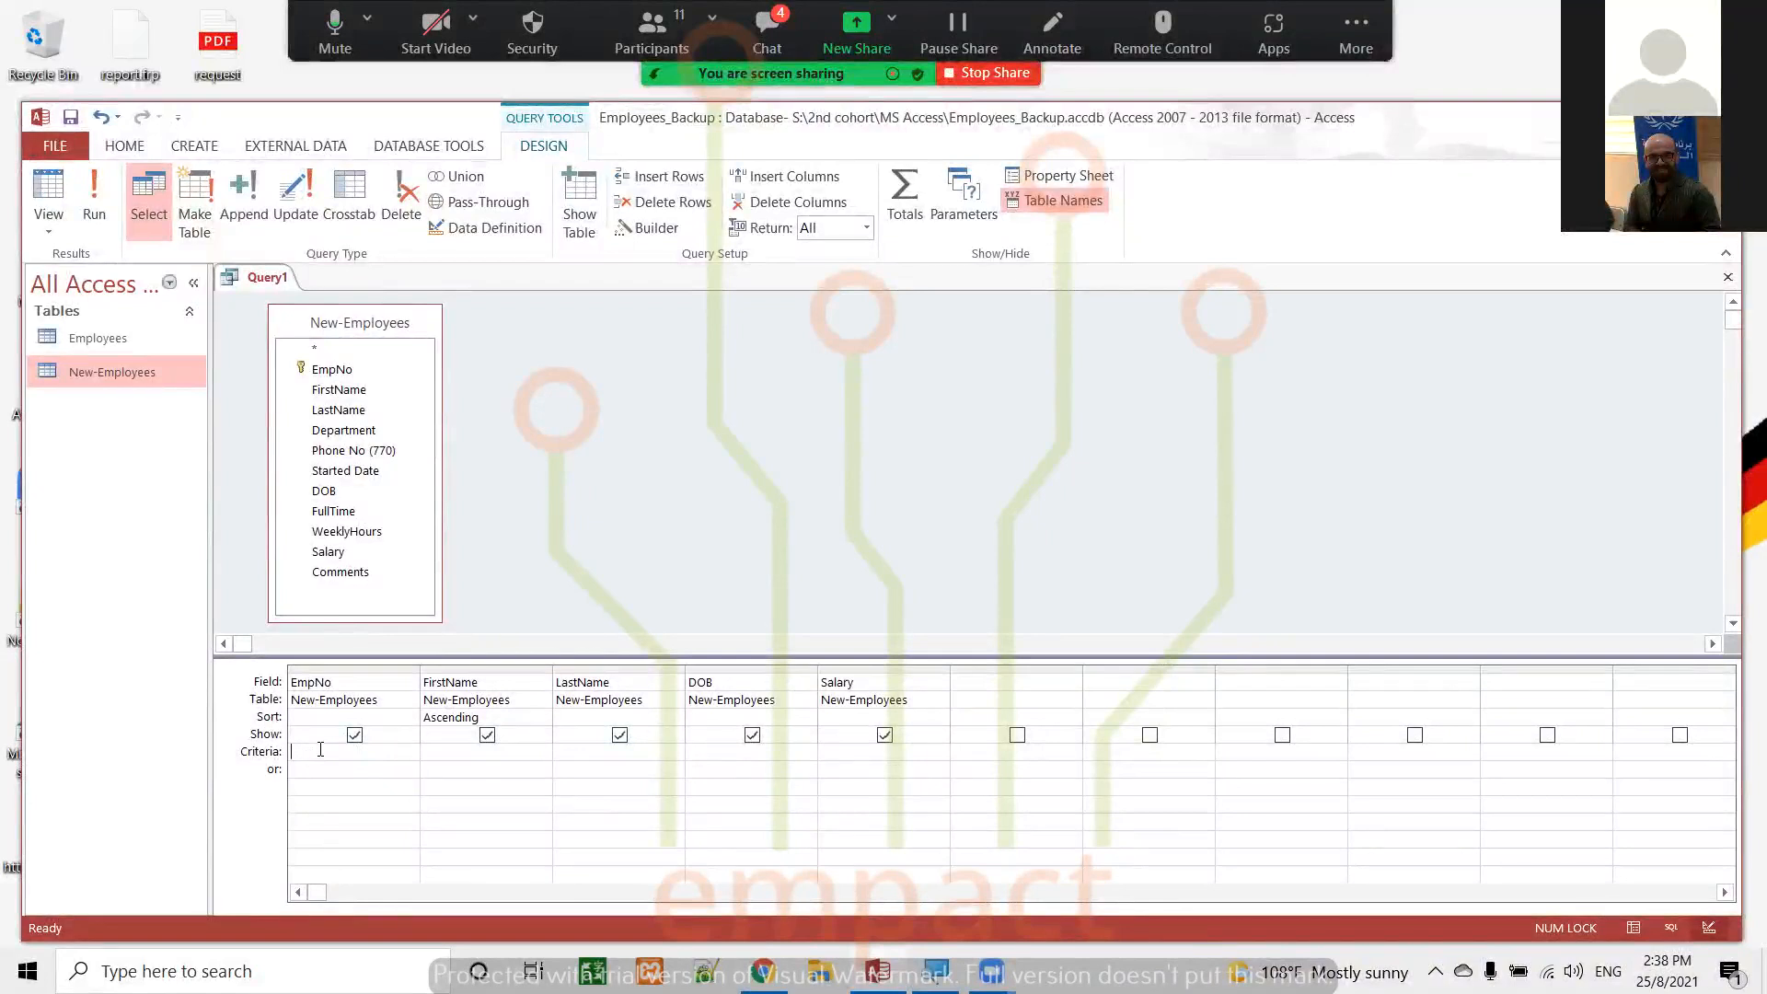
click(427, 753)
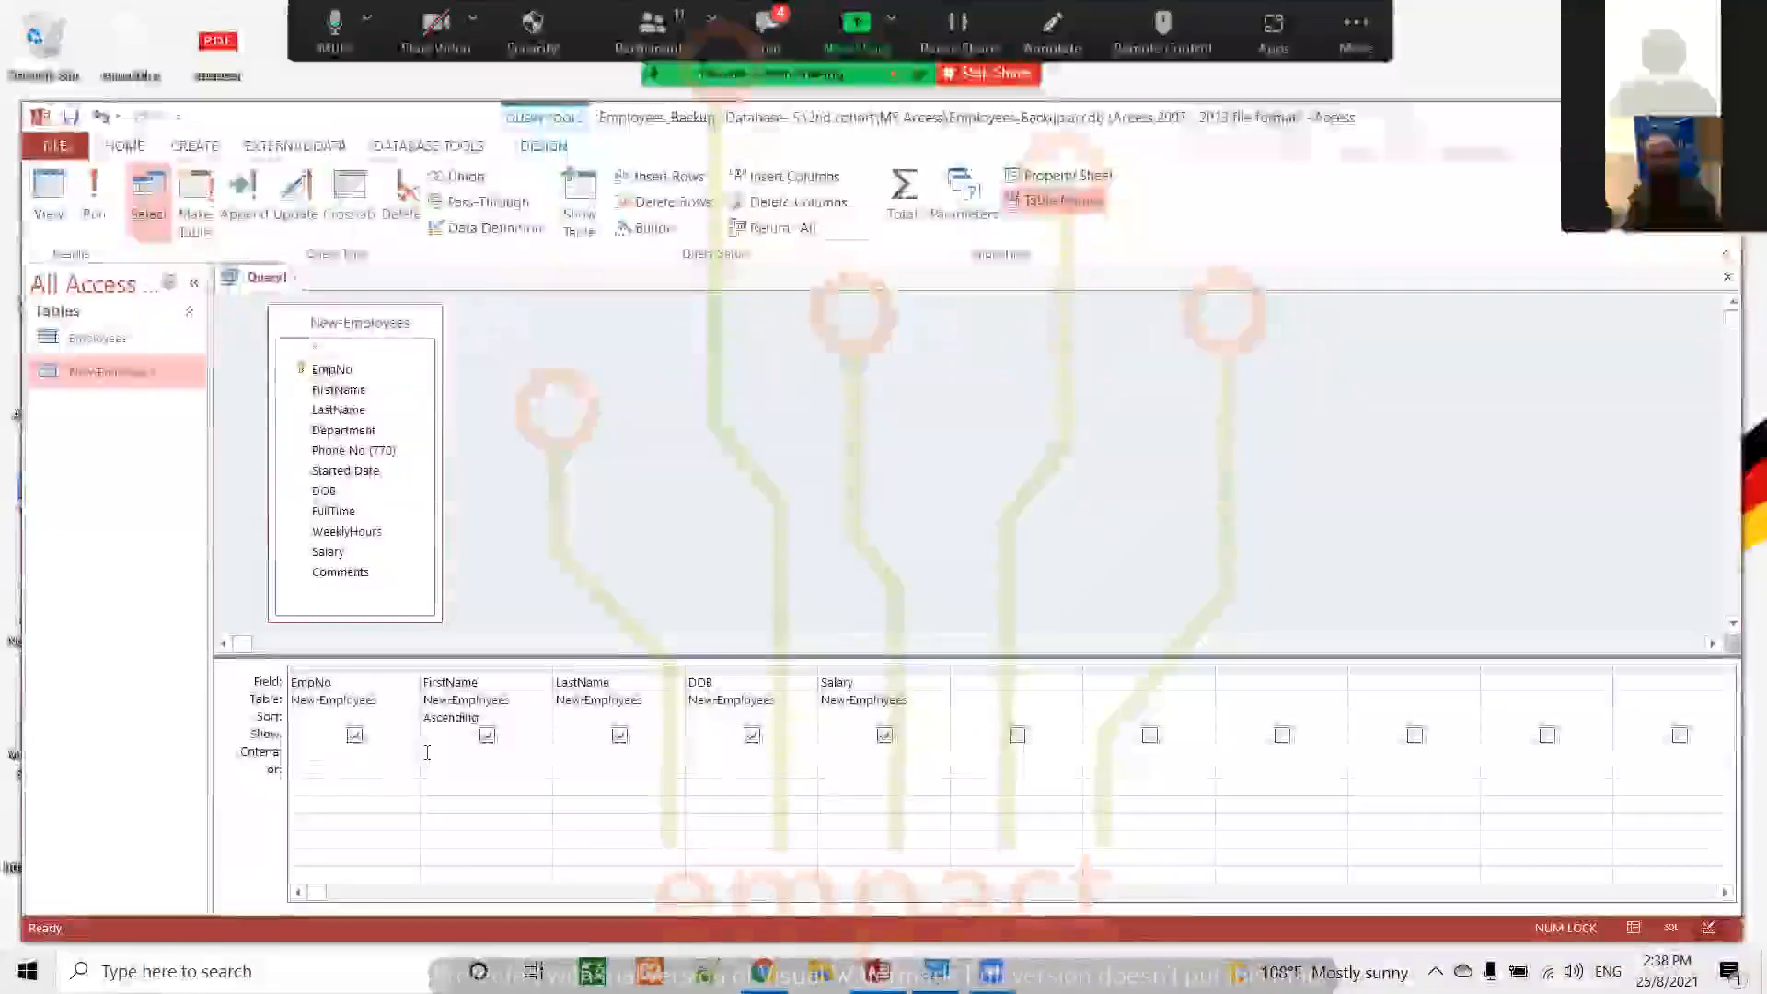
click(561, 751)
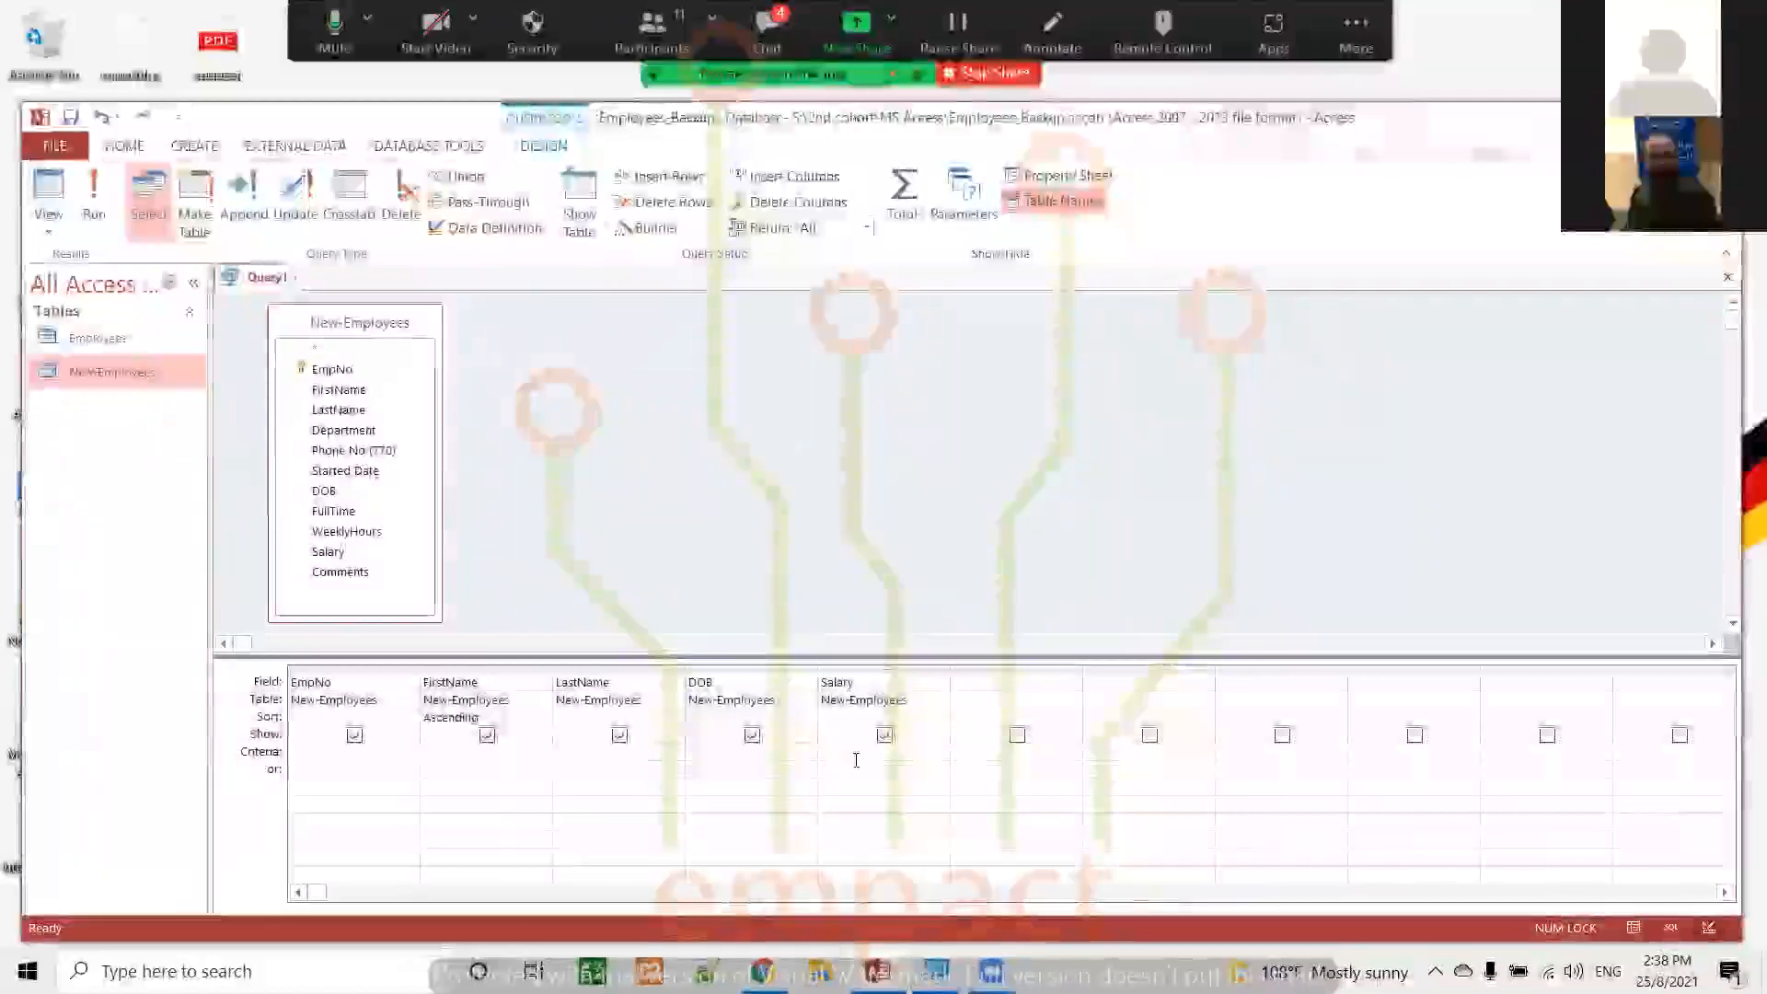
click(855, 760)
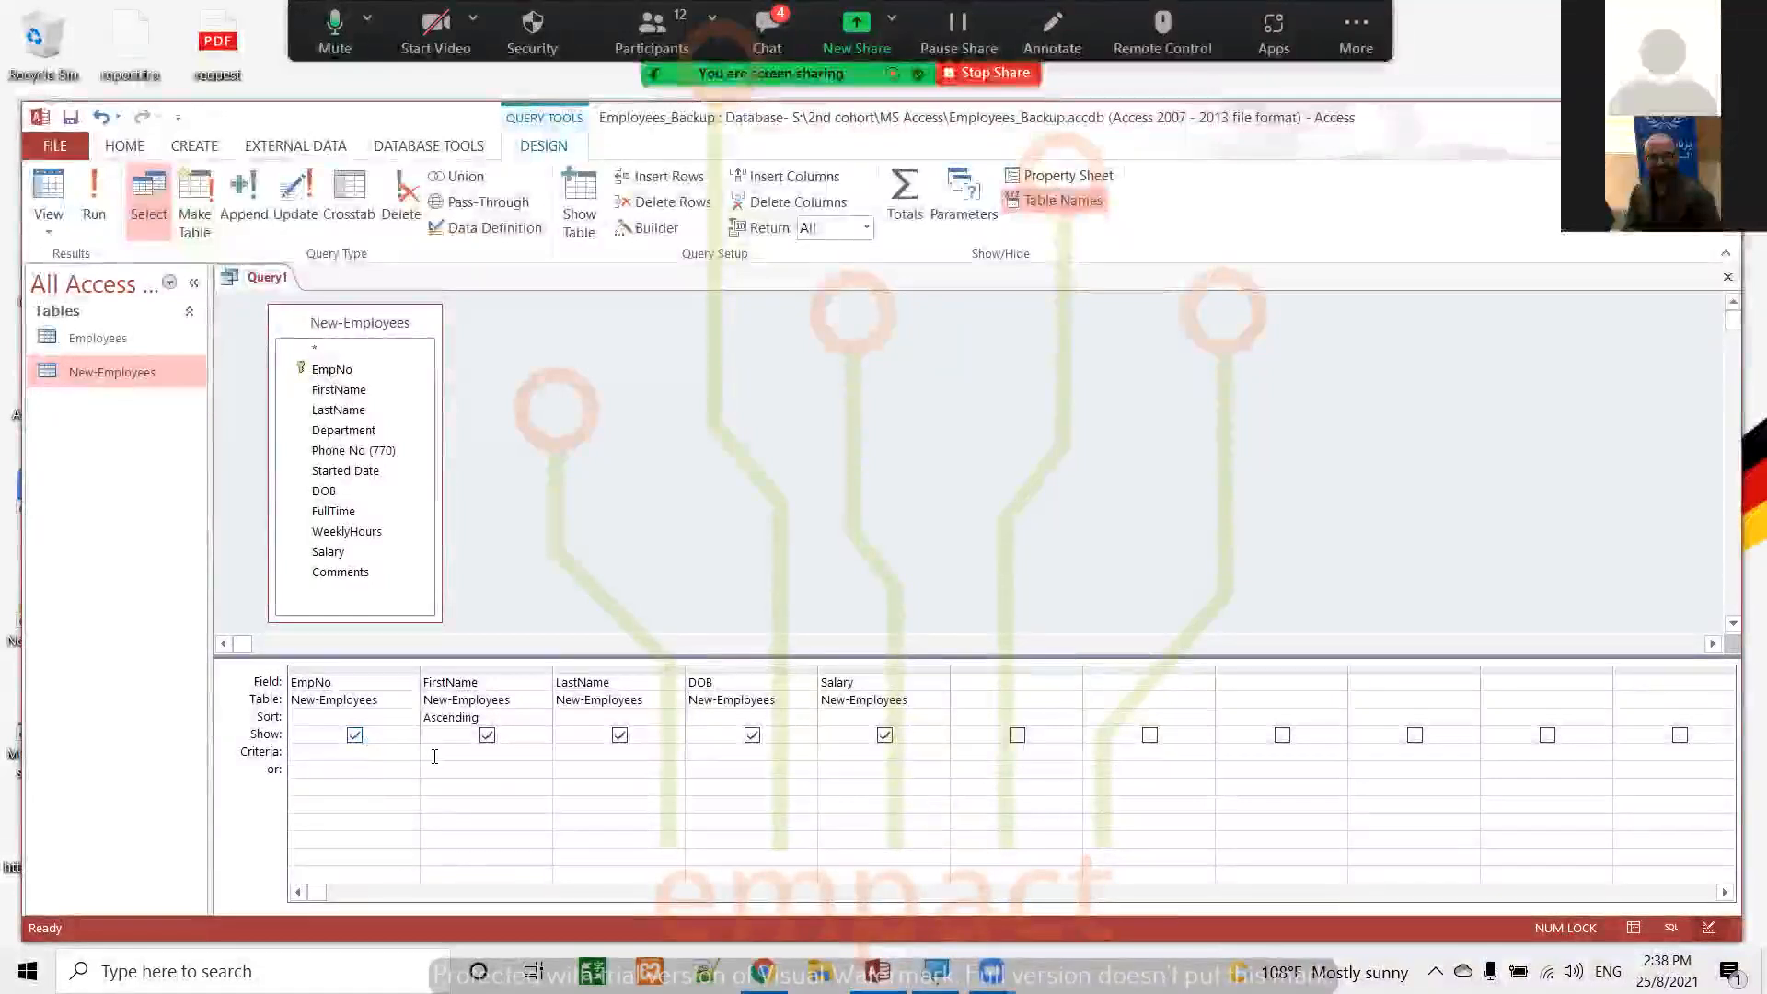
Enter the criterion "E*" for the FirstName field to match first names starting with E
click(434, 756)
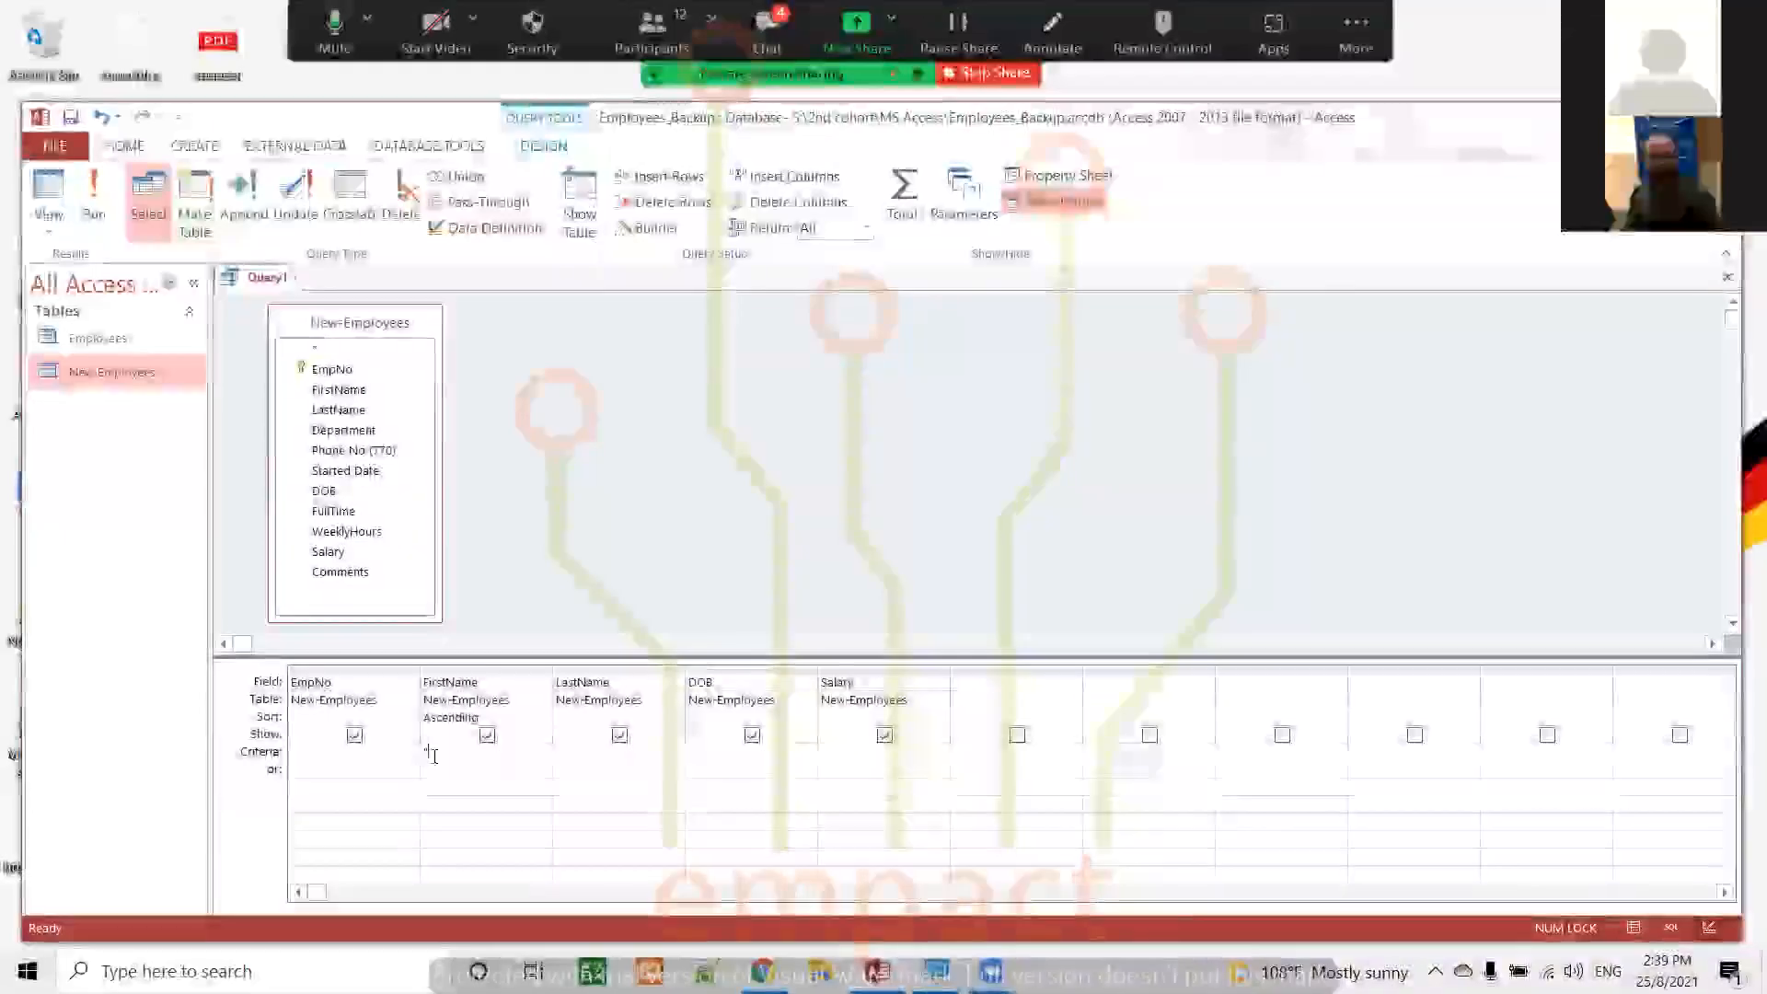
text(")
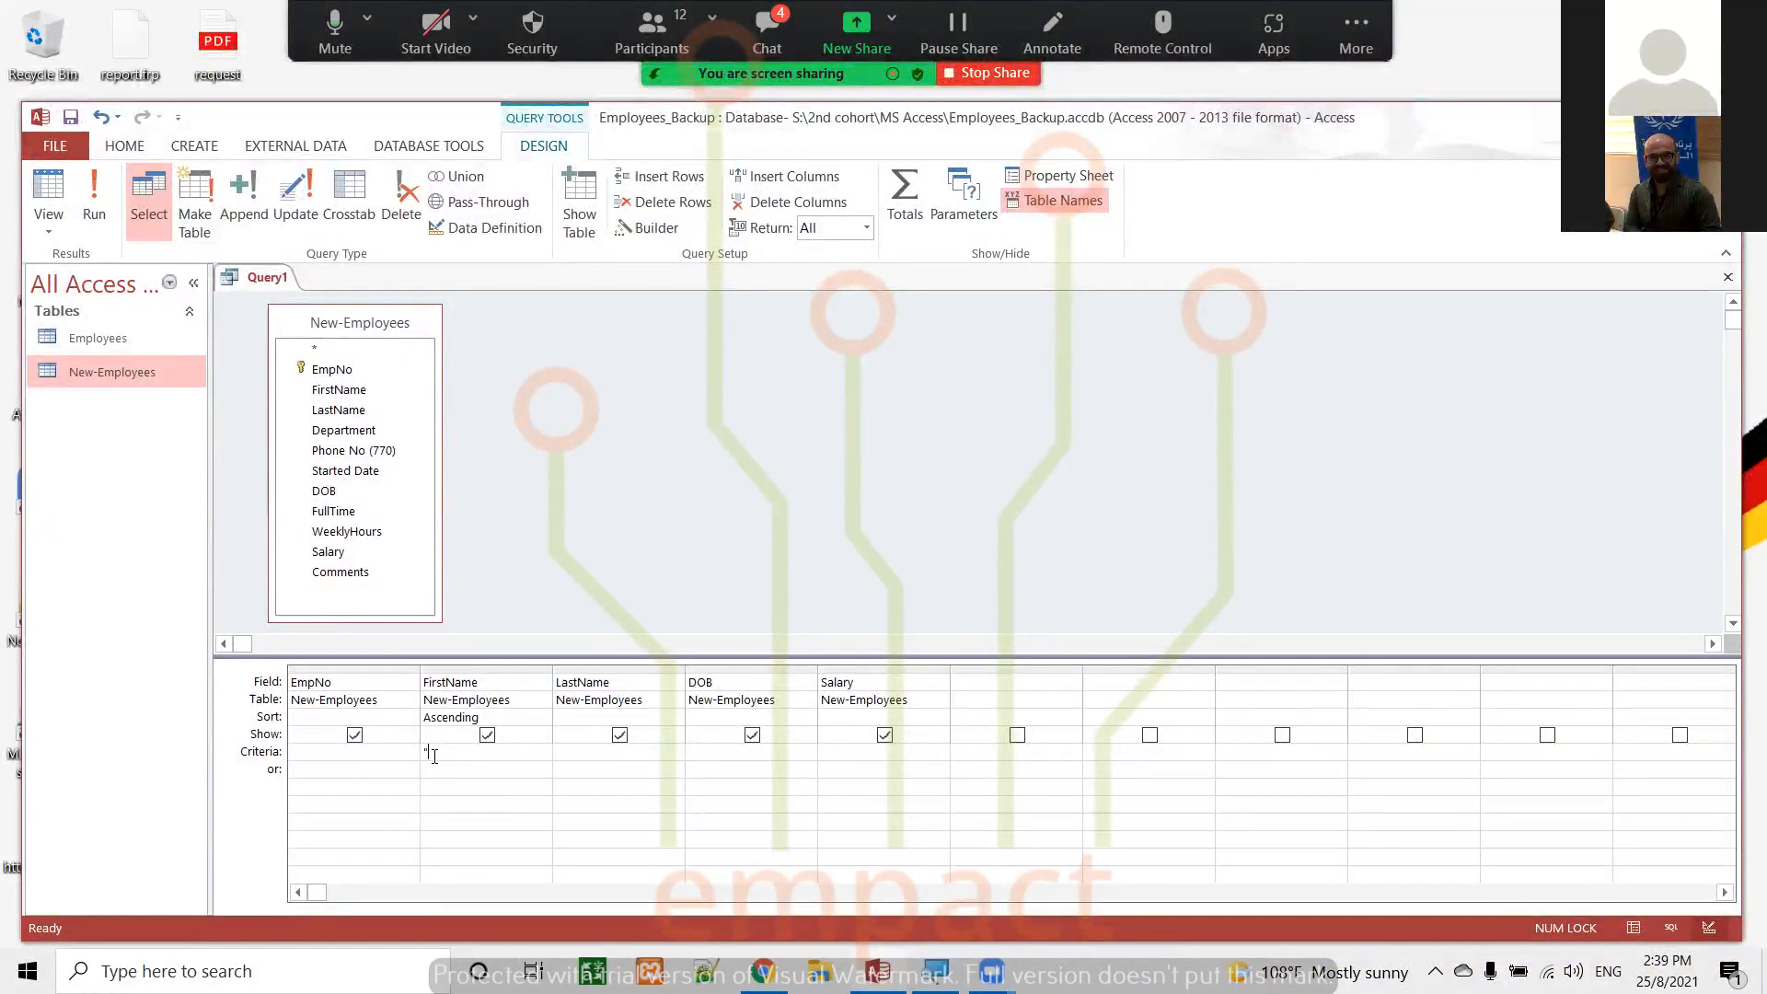
text(E*")
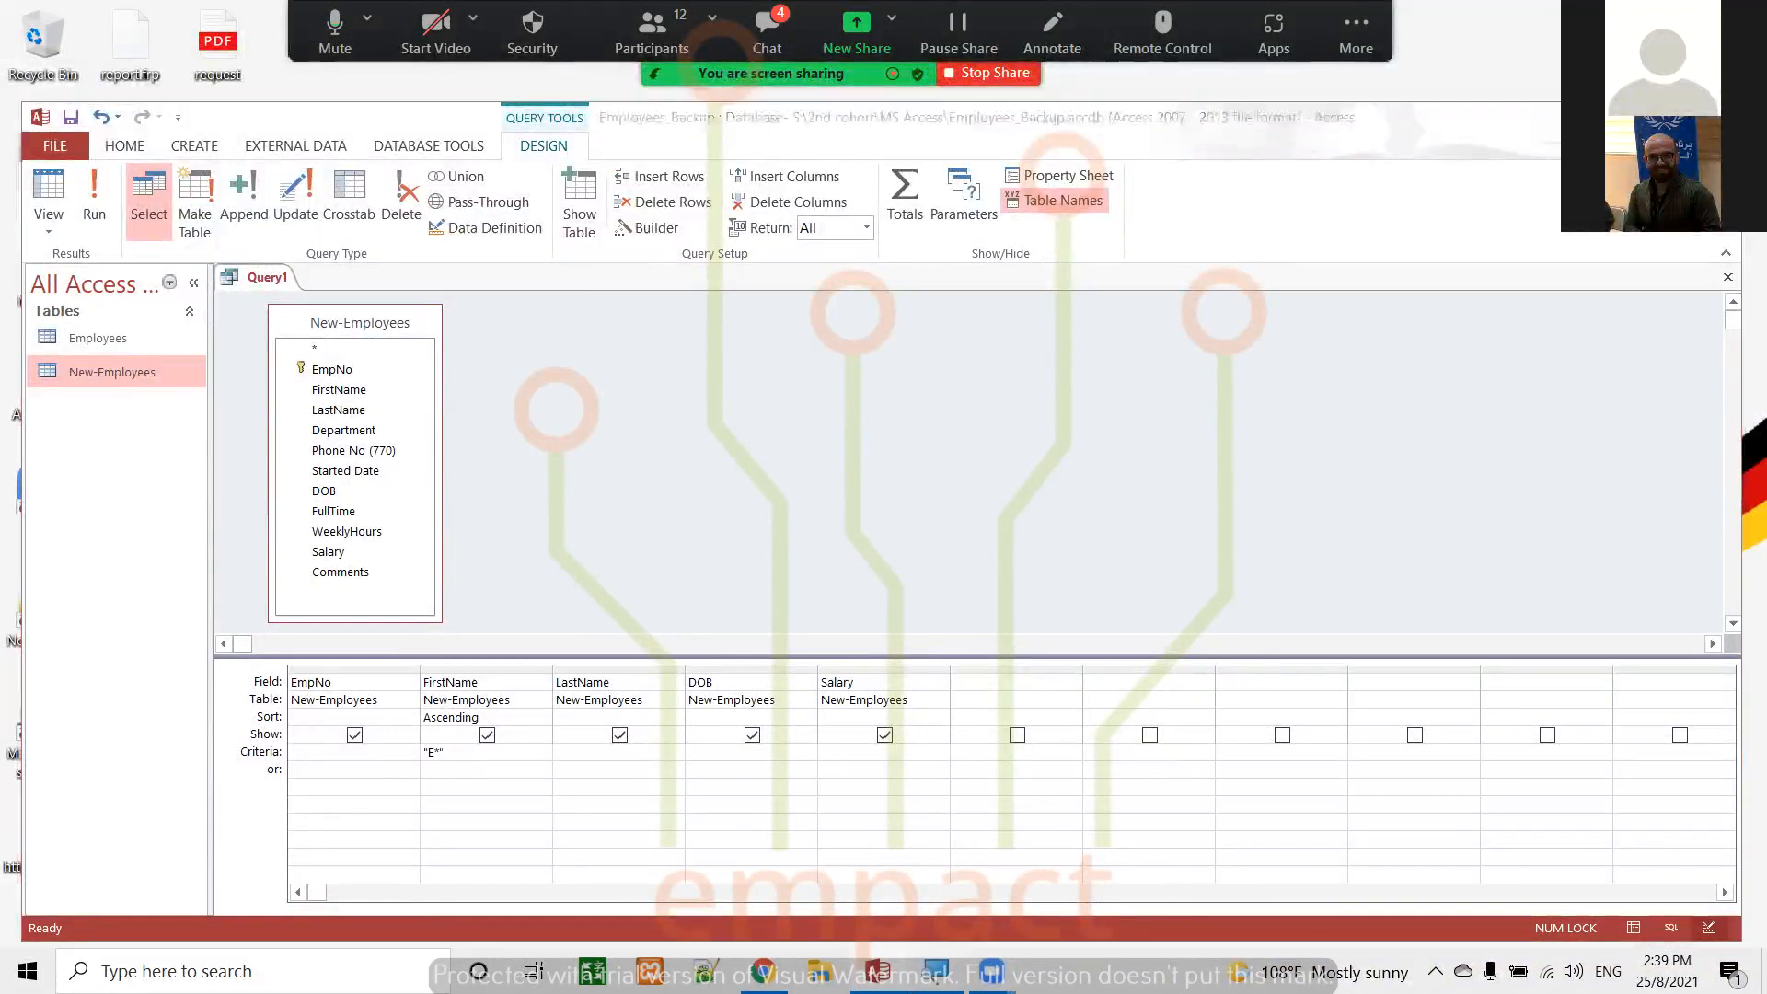
key(super+plus)
click(299, 200)
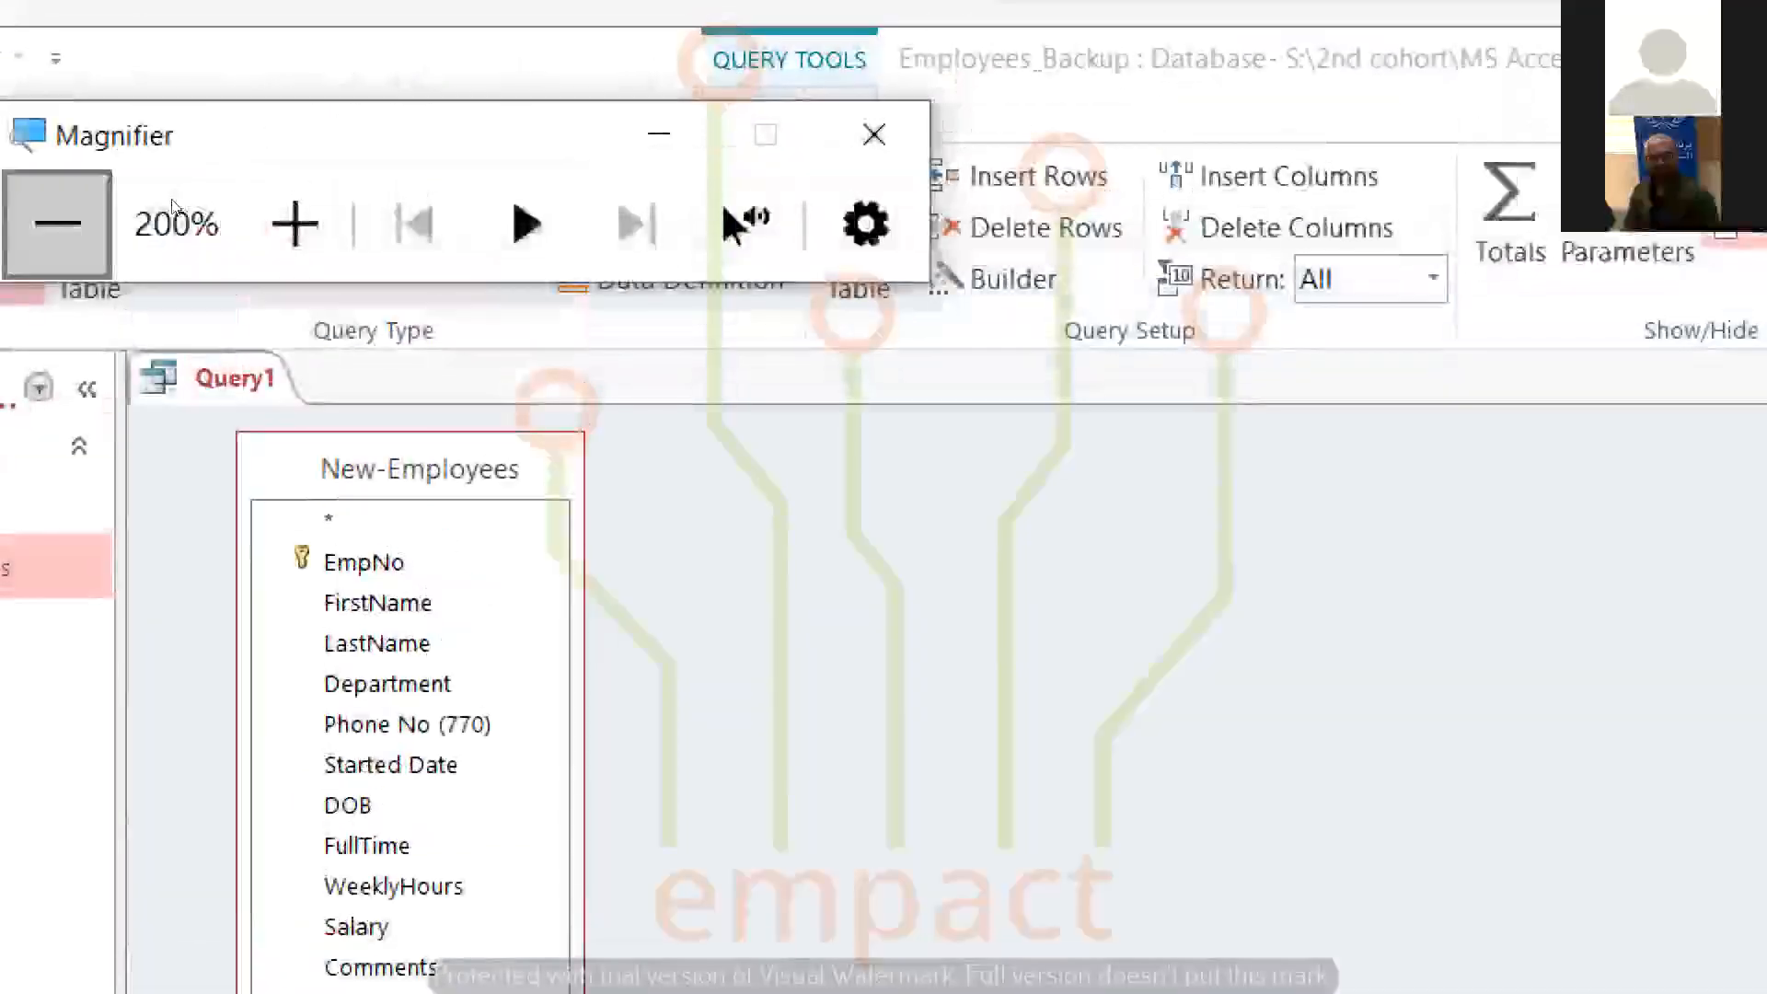
click(175, 210)
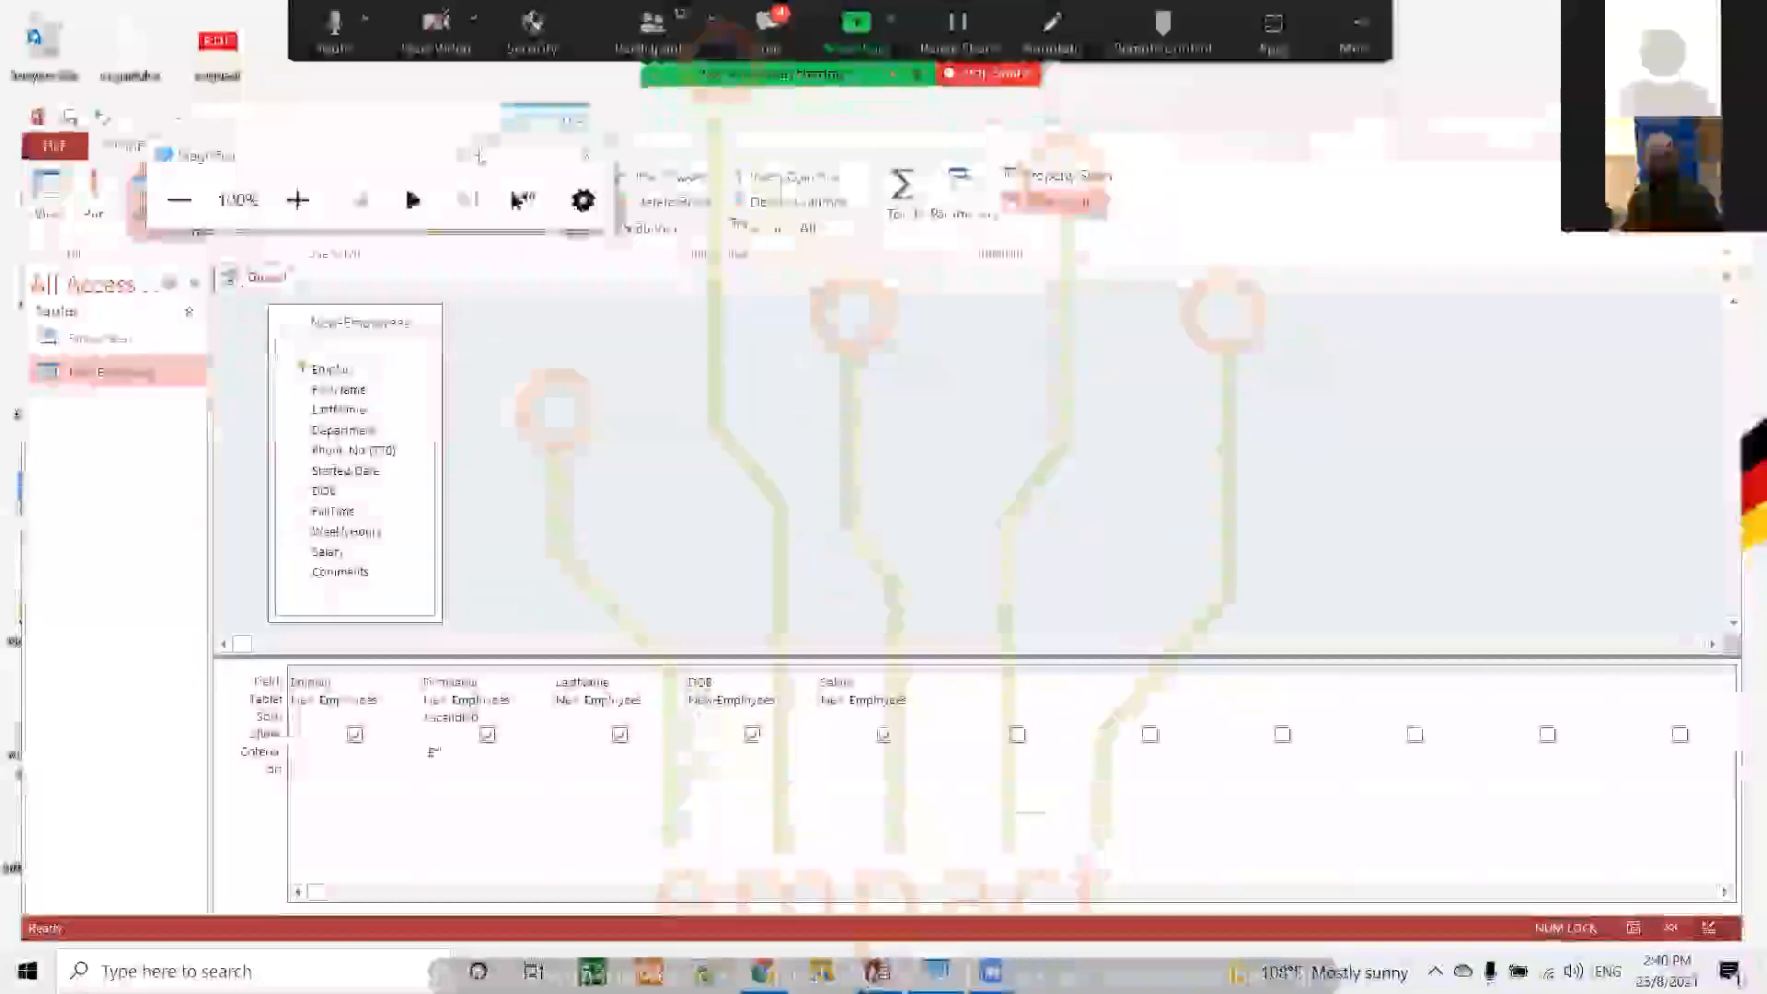
click(477, 153)
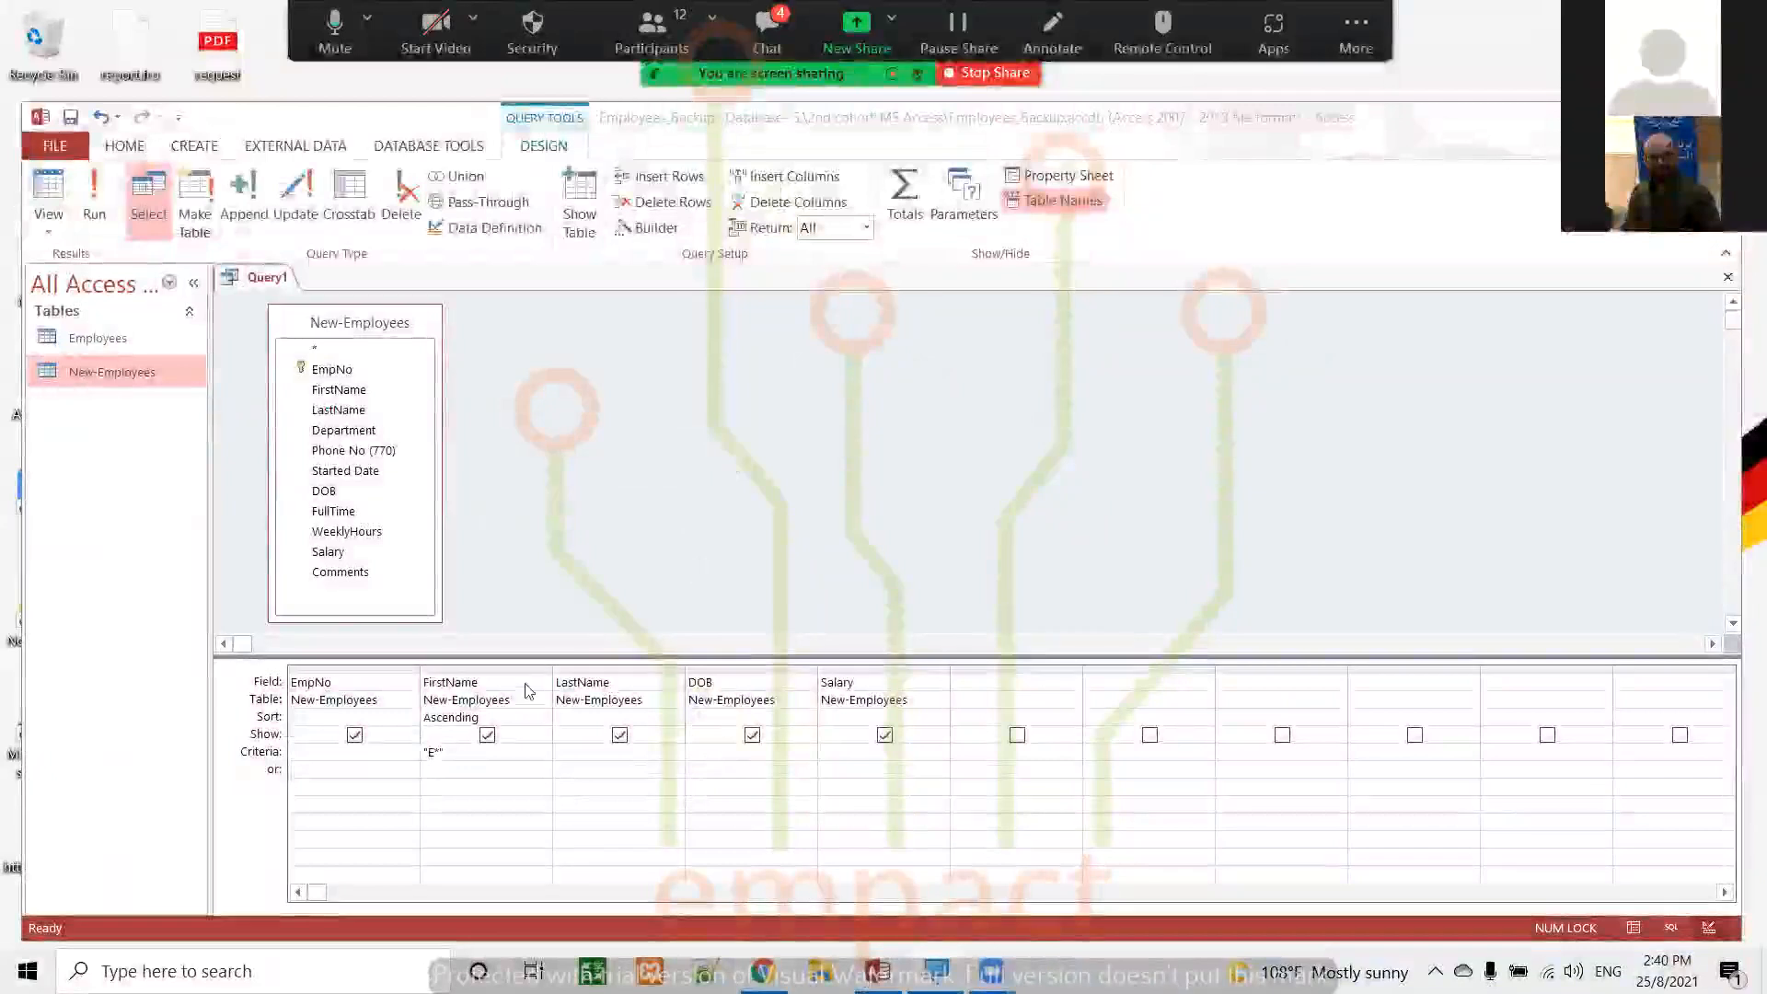
Run the query to check the records matching the FirstName criterion, returning to Design view after each run
click(466, 752)
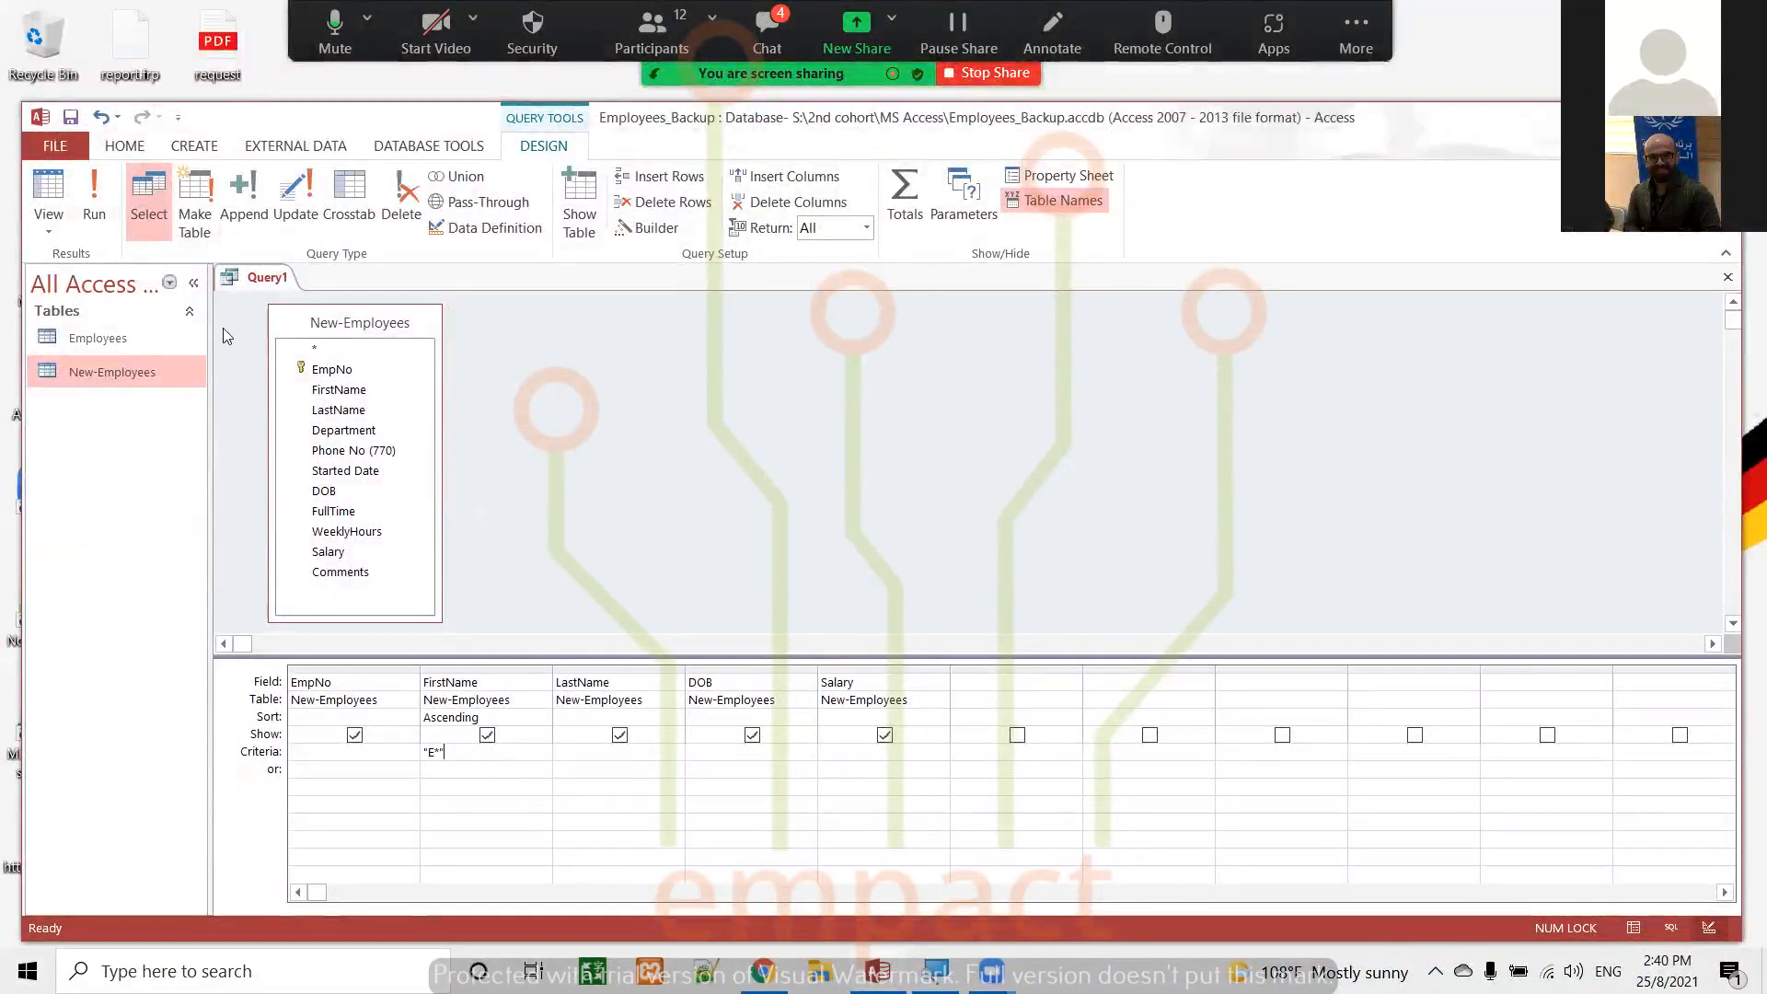
click(92, 196)
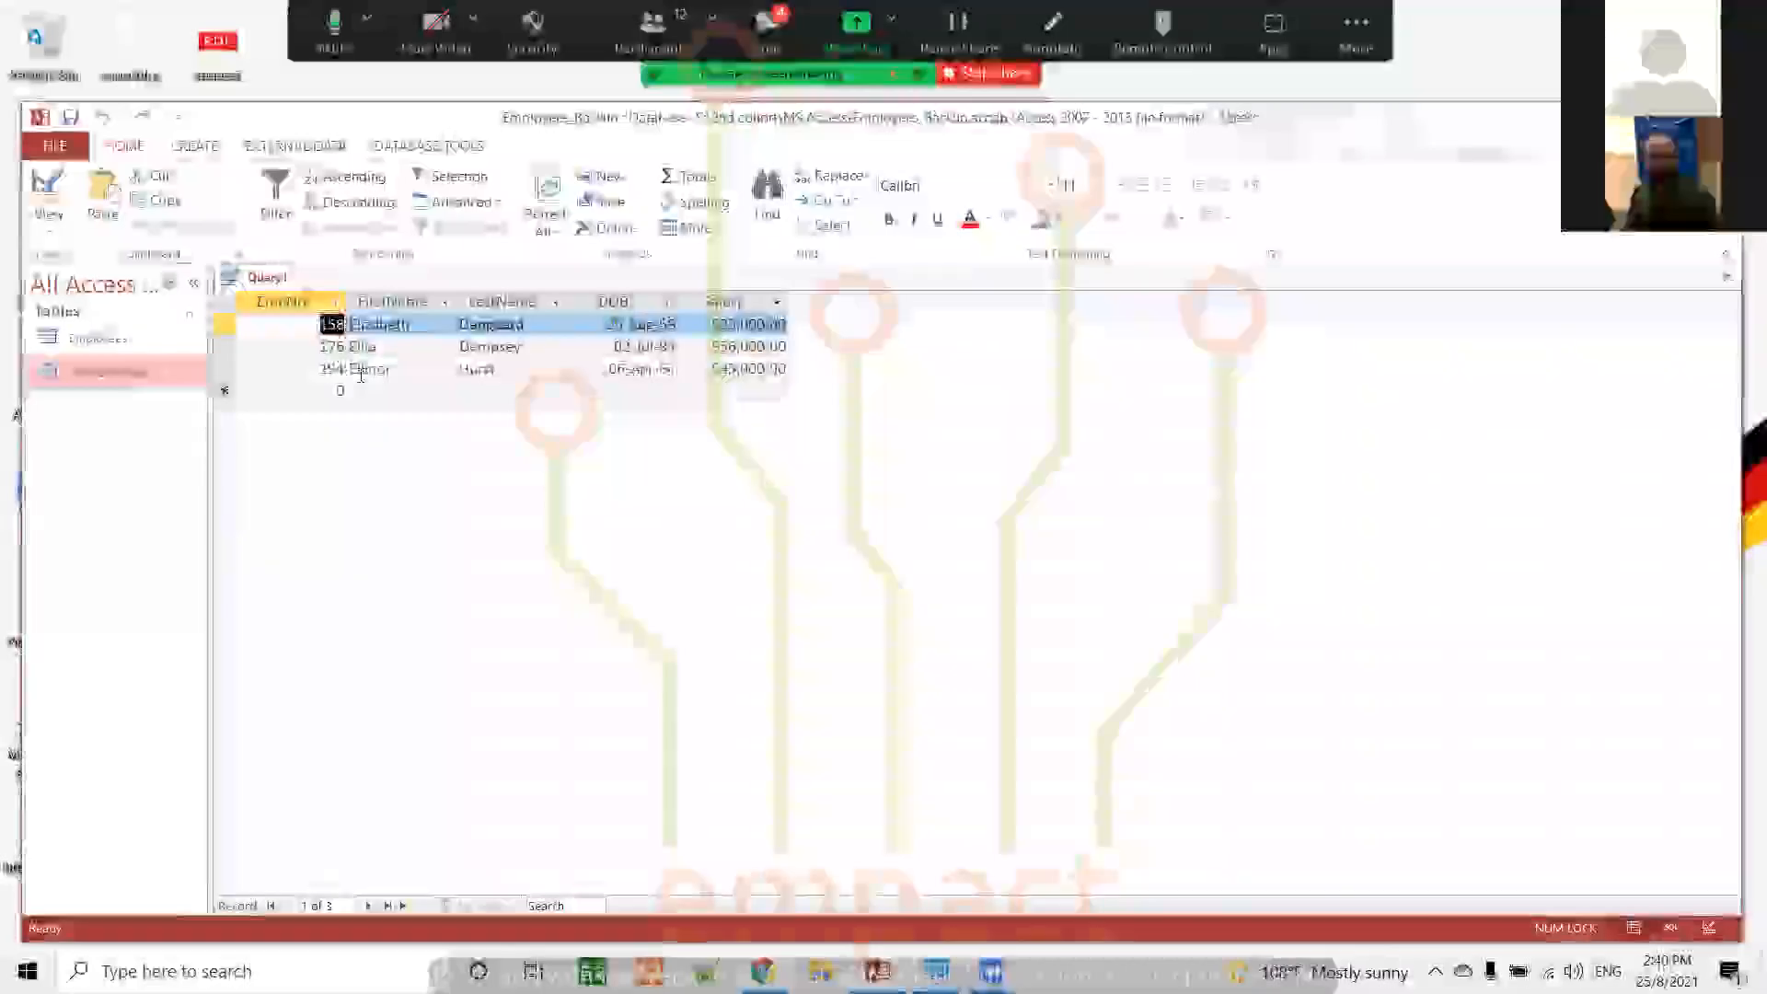
click(47, 194)
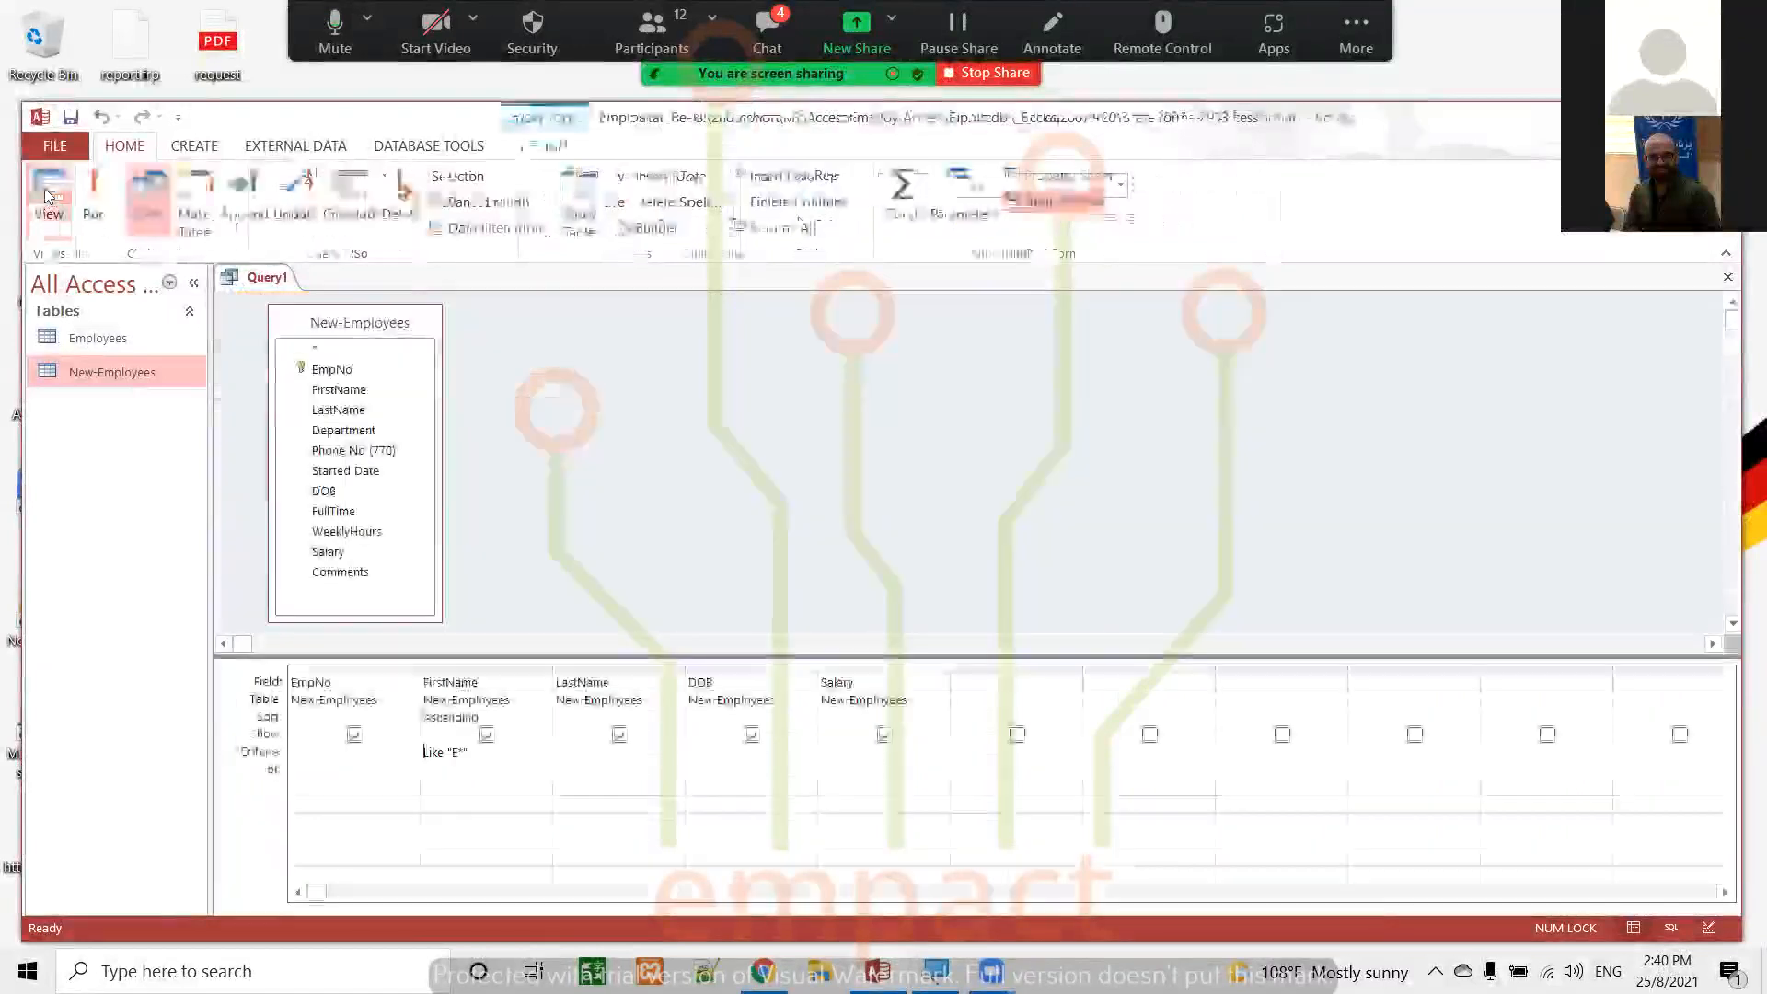
click(570, 754)
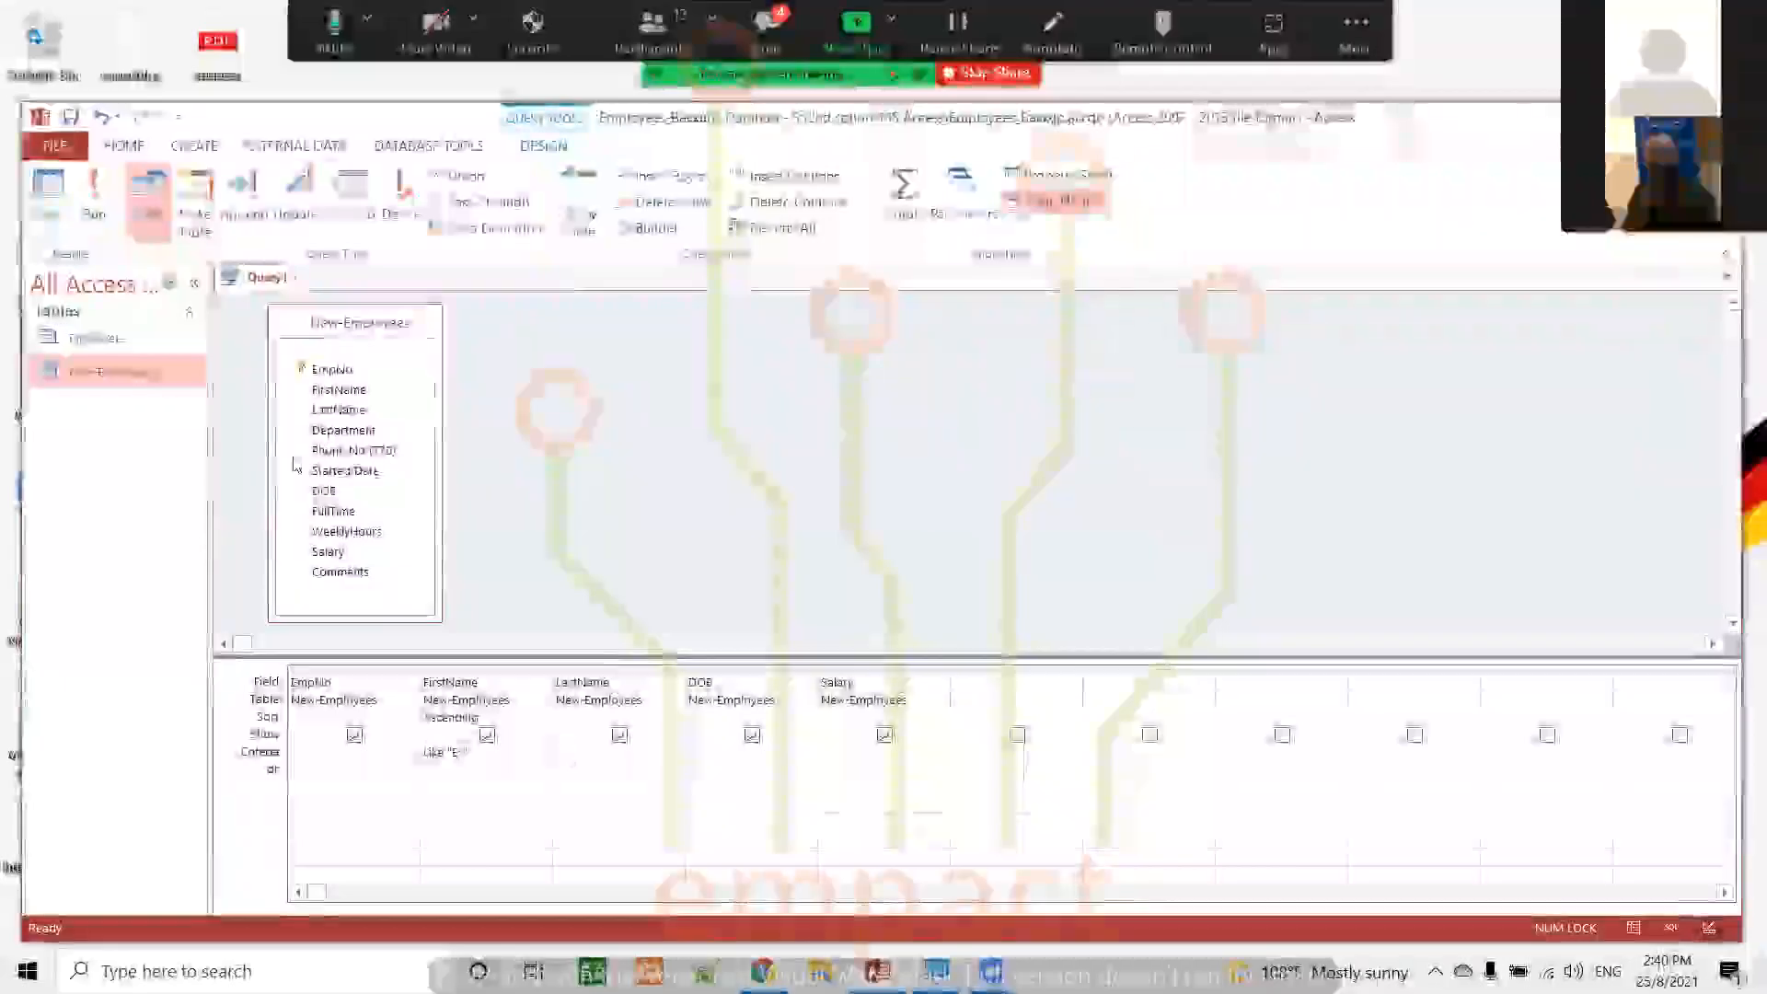
click(92, 194)
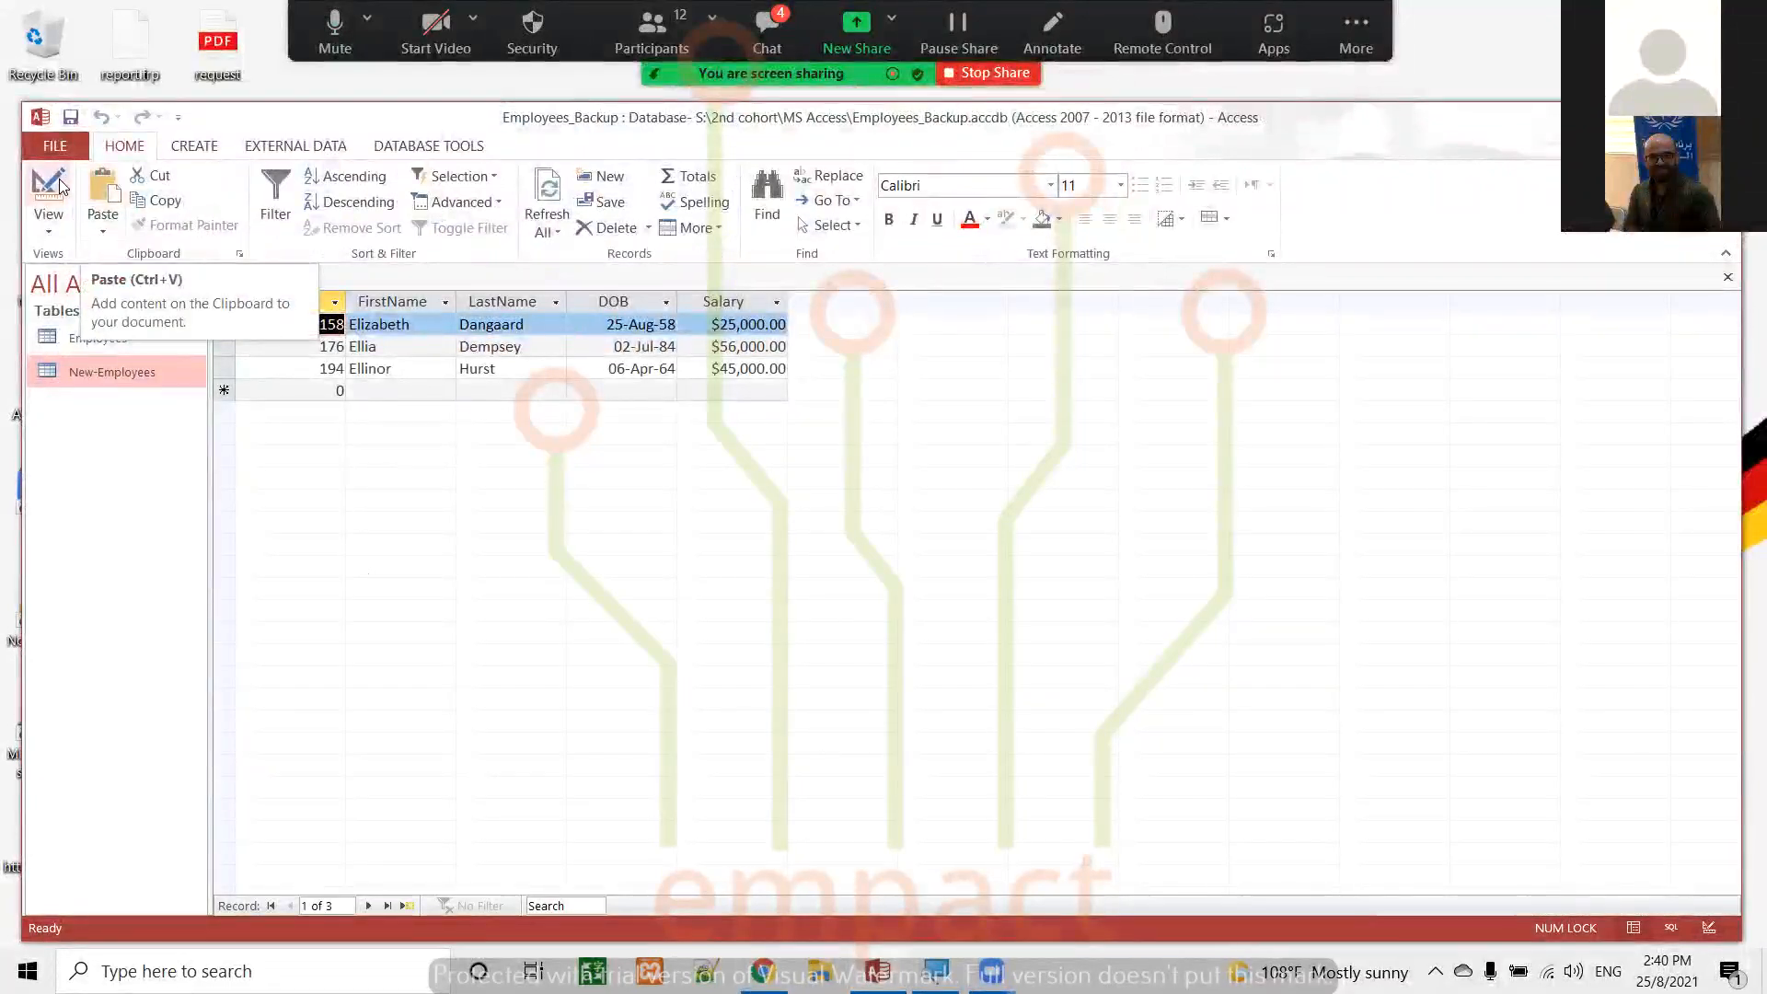
click(48, 189)
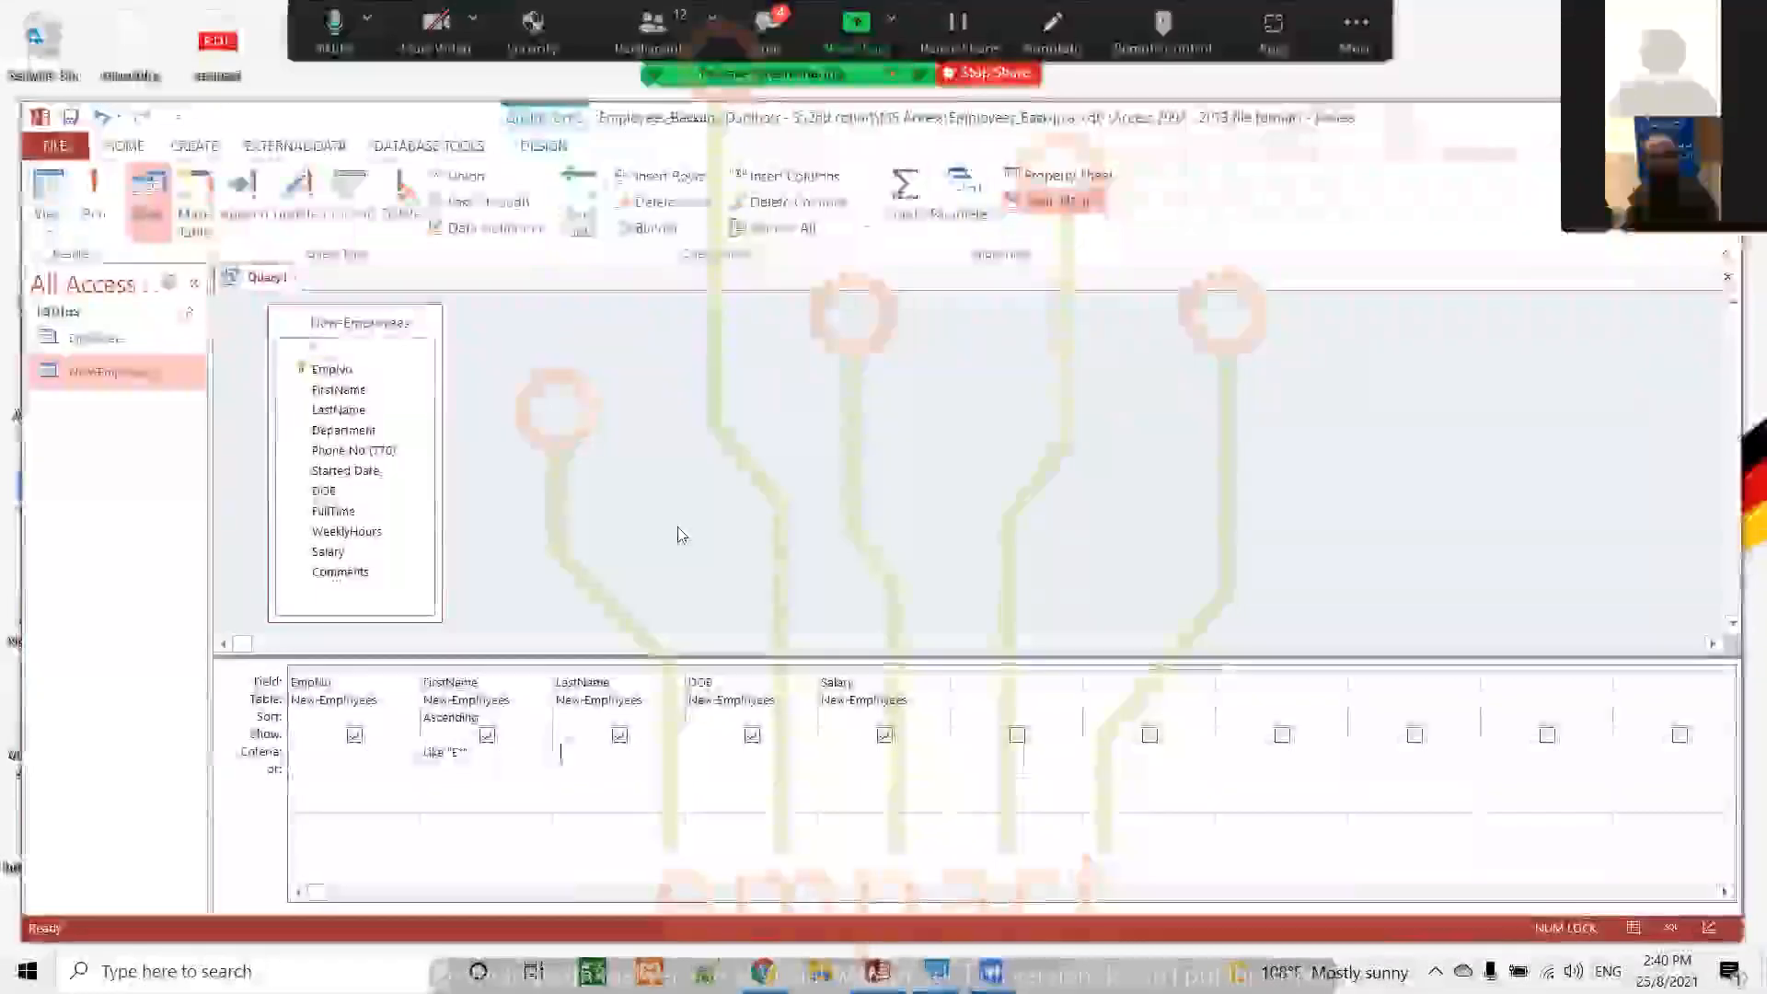
Add the criterion "*Y" for the LastName field, run the query, and return to Design view
text(")
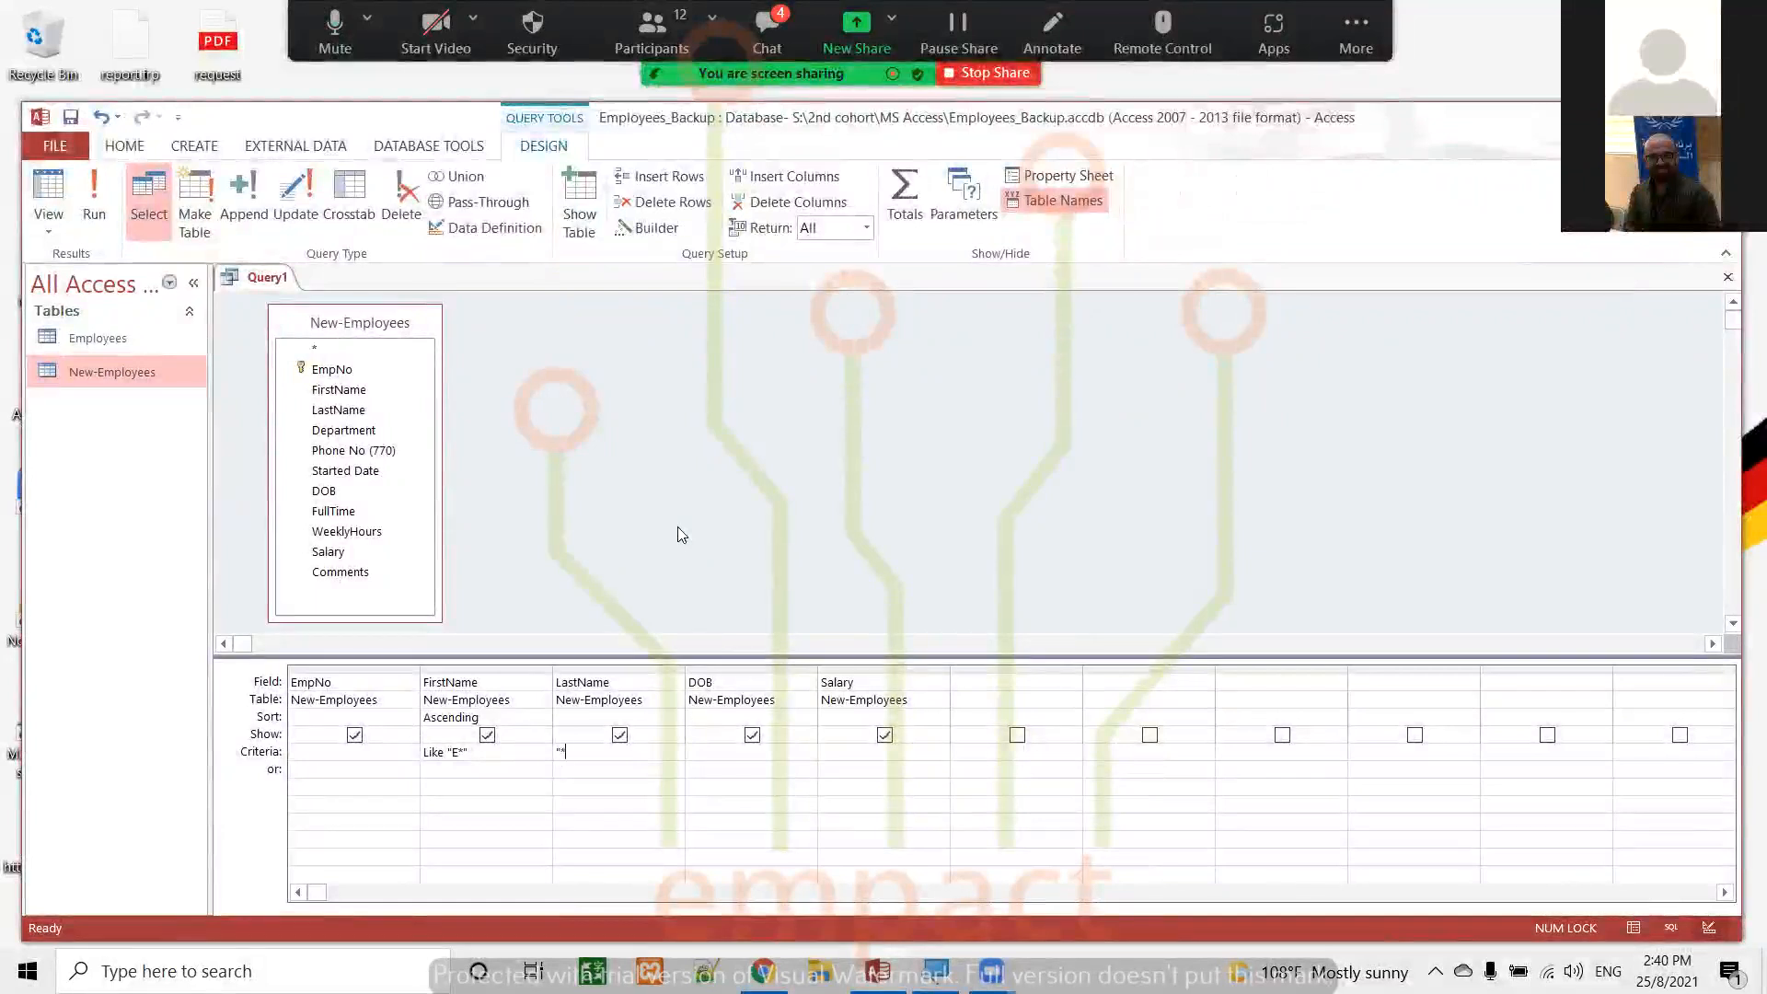
text(*Y)
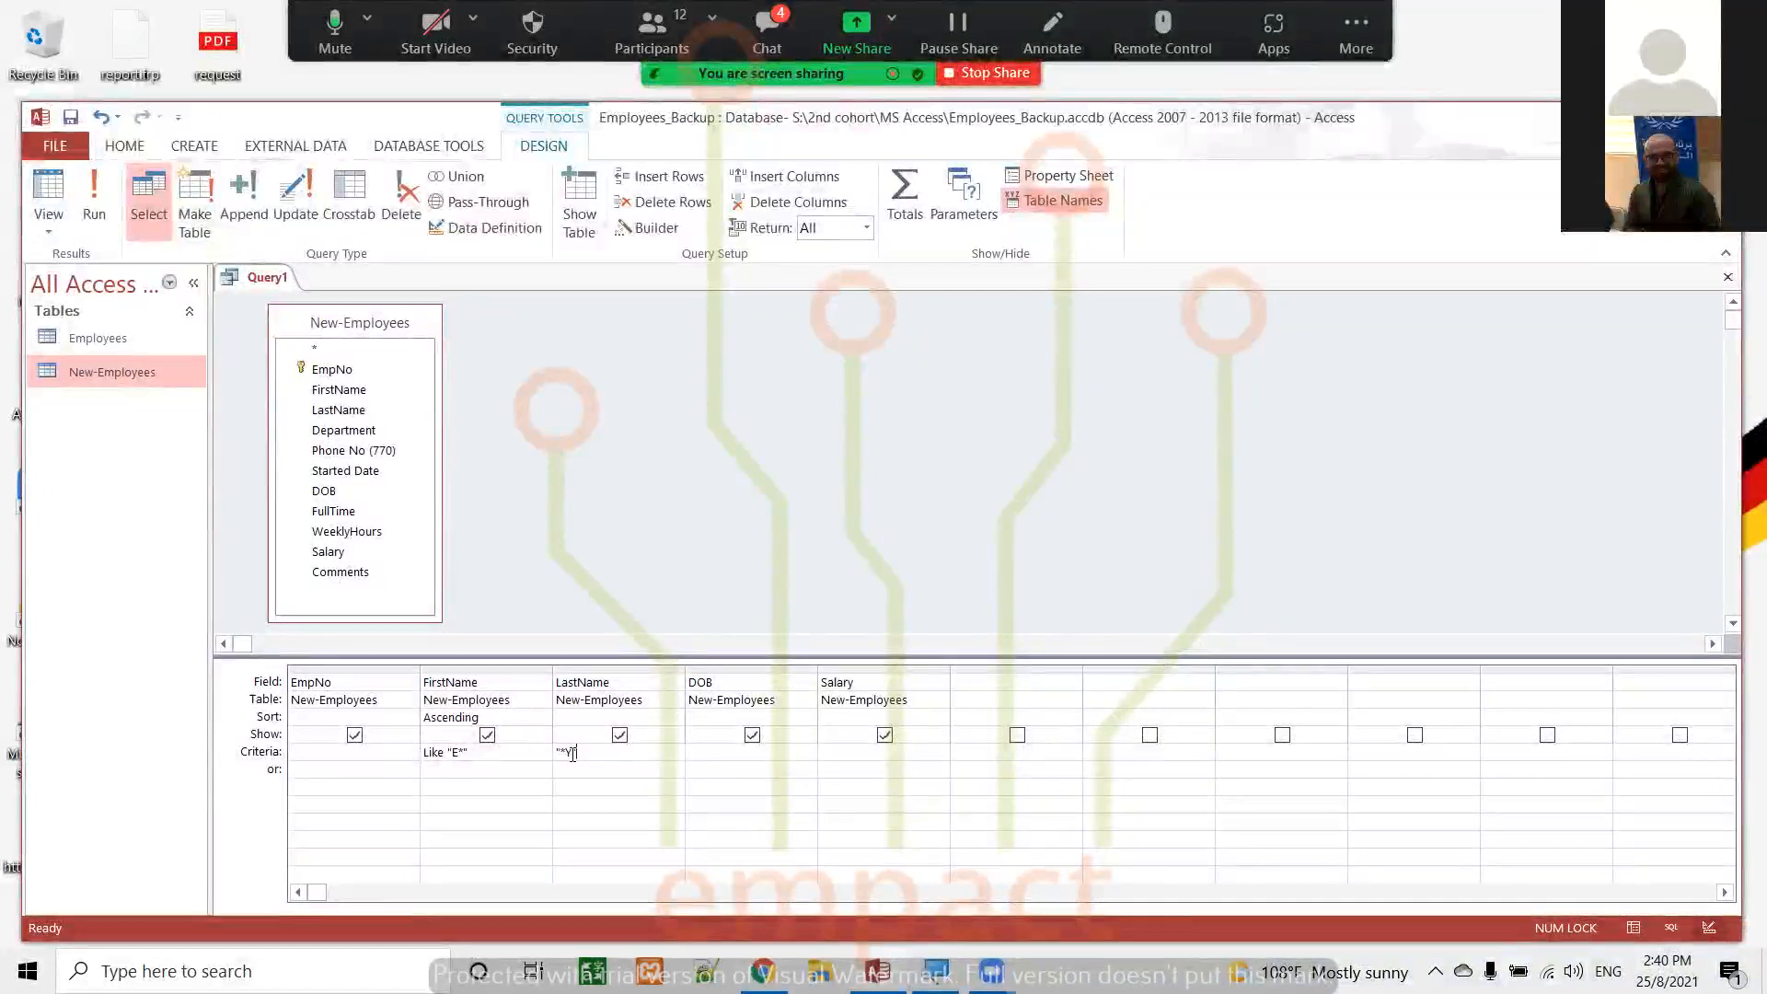
text(")
click(94, 195)
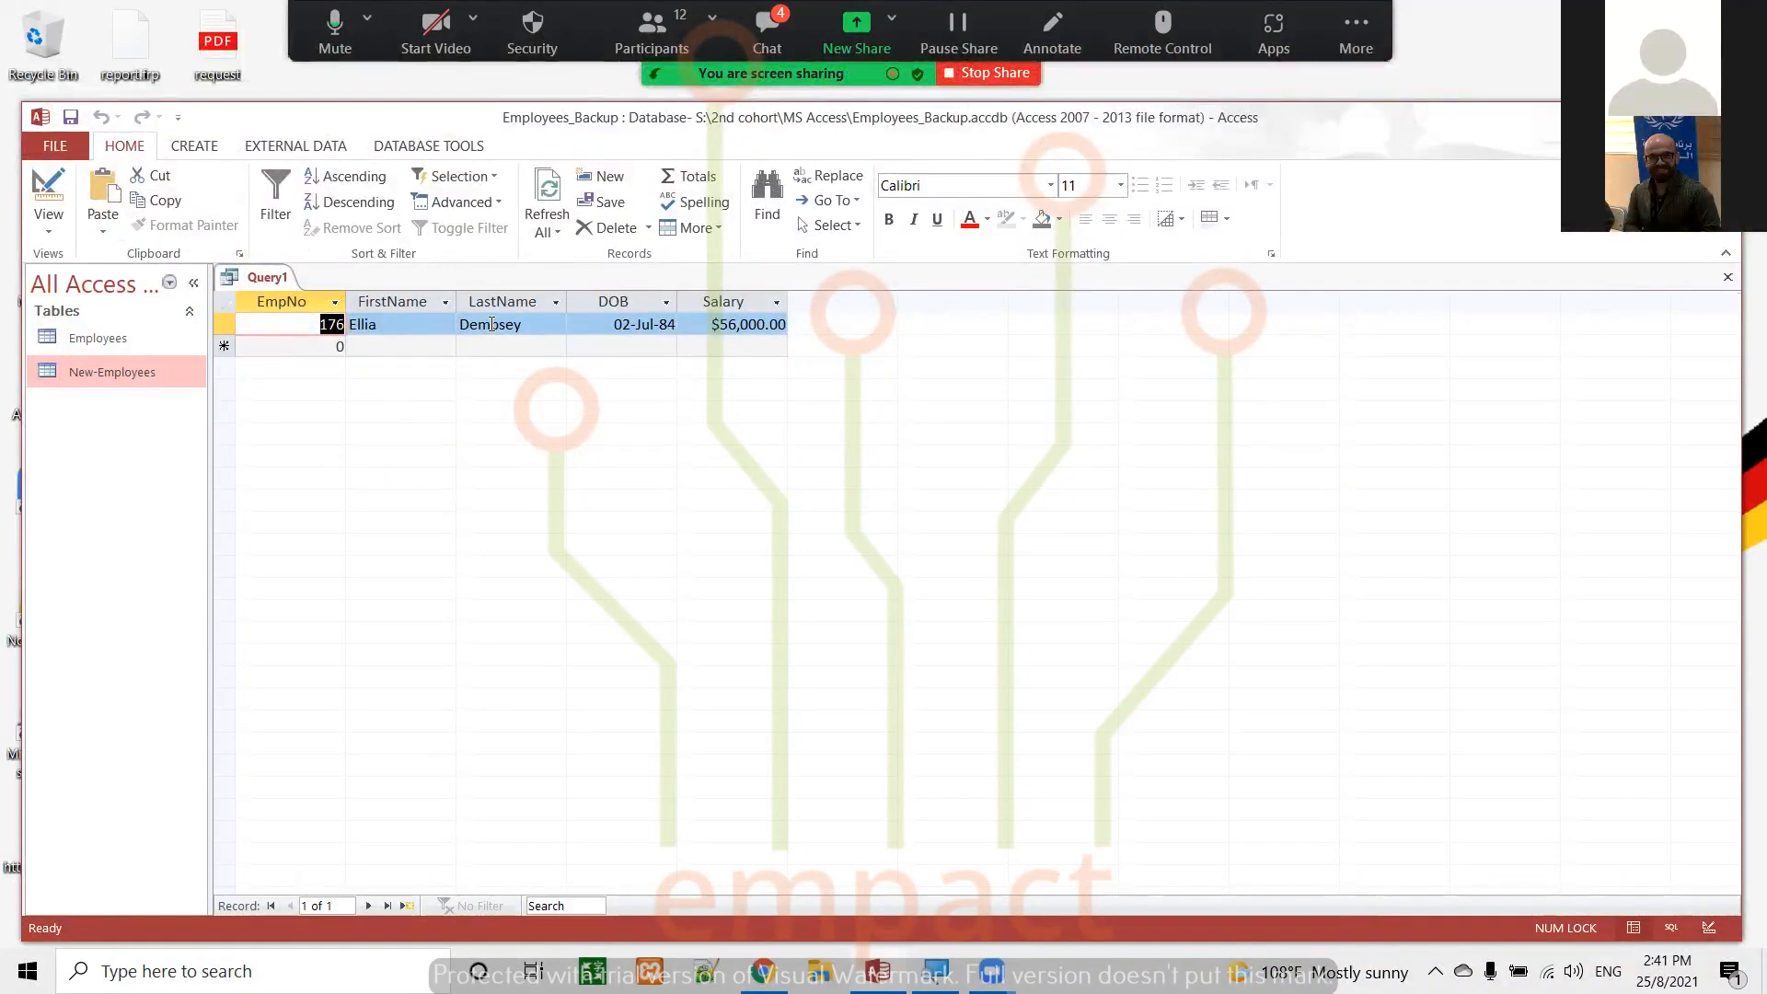
click(49, 189)
Clear the wildcard criteria from the LastName and FirstName fields
click(631, 755)
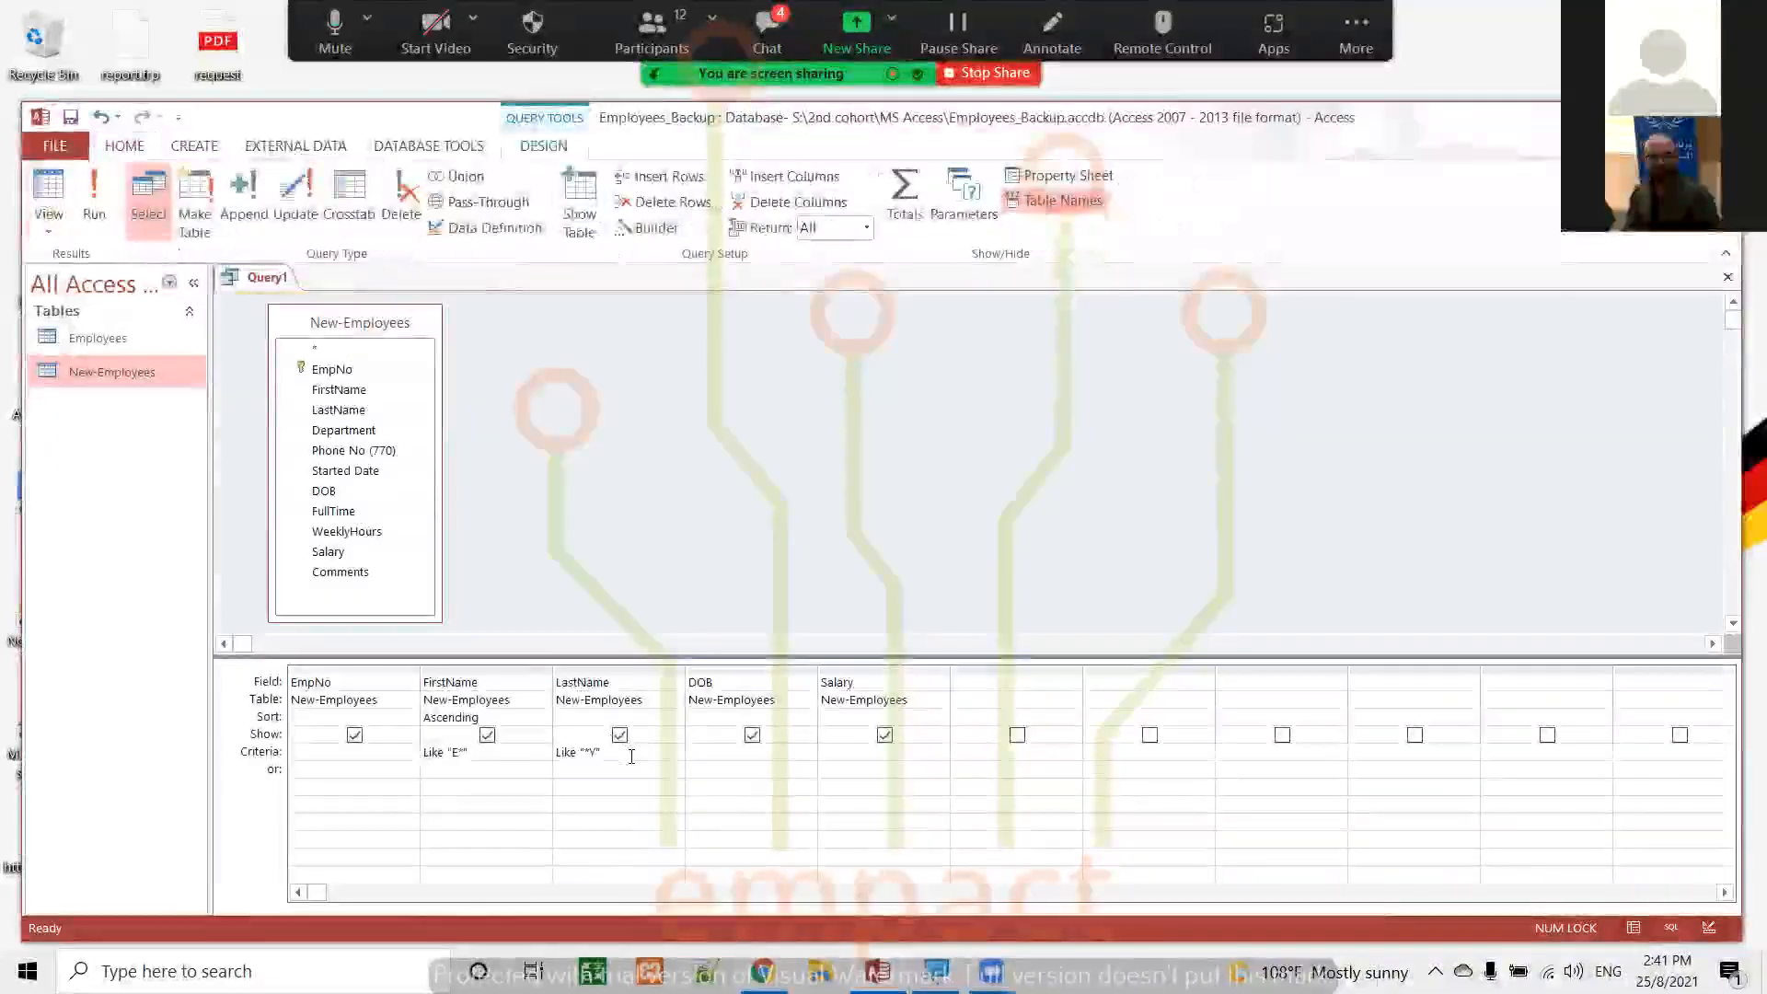
key(BackSpace)
key(BackSpace)
key(BackSpace)
key(BackSpace)
key(BackSpace)
key(BackSpace)
key(BackSpace)
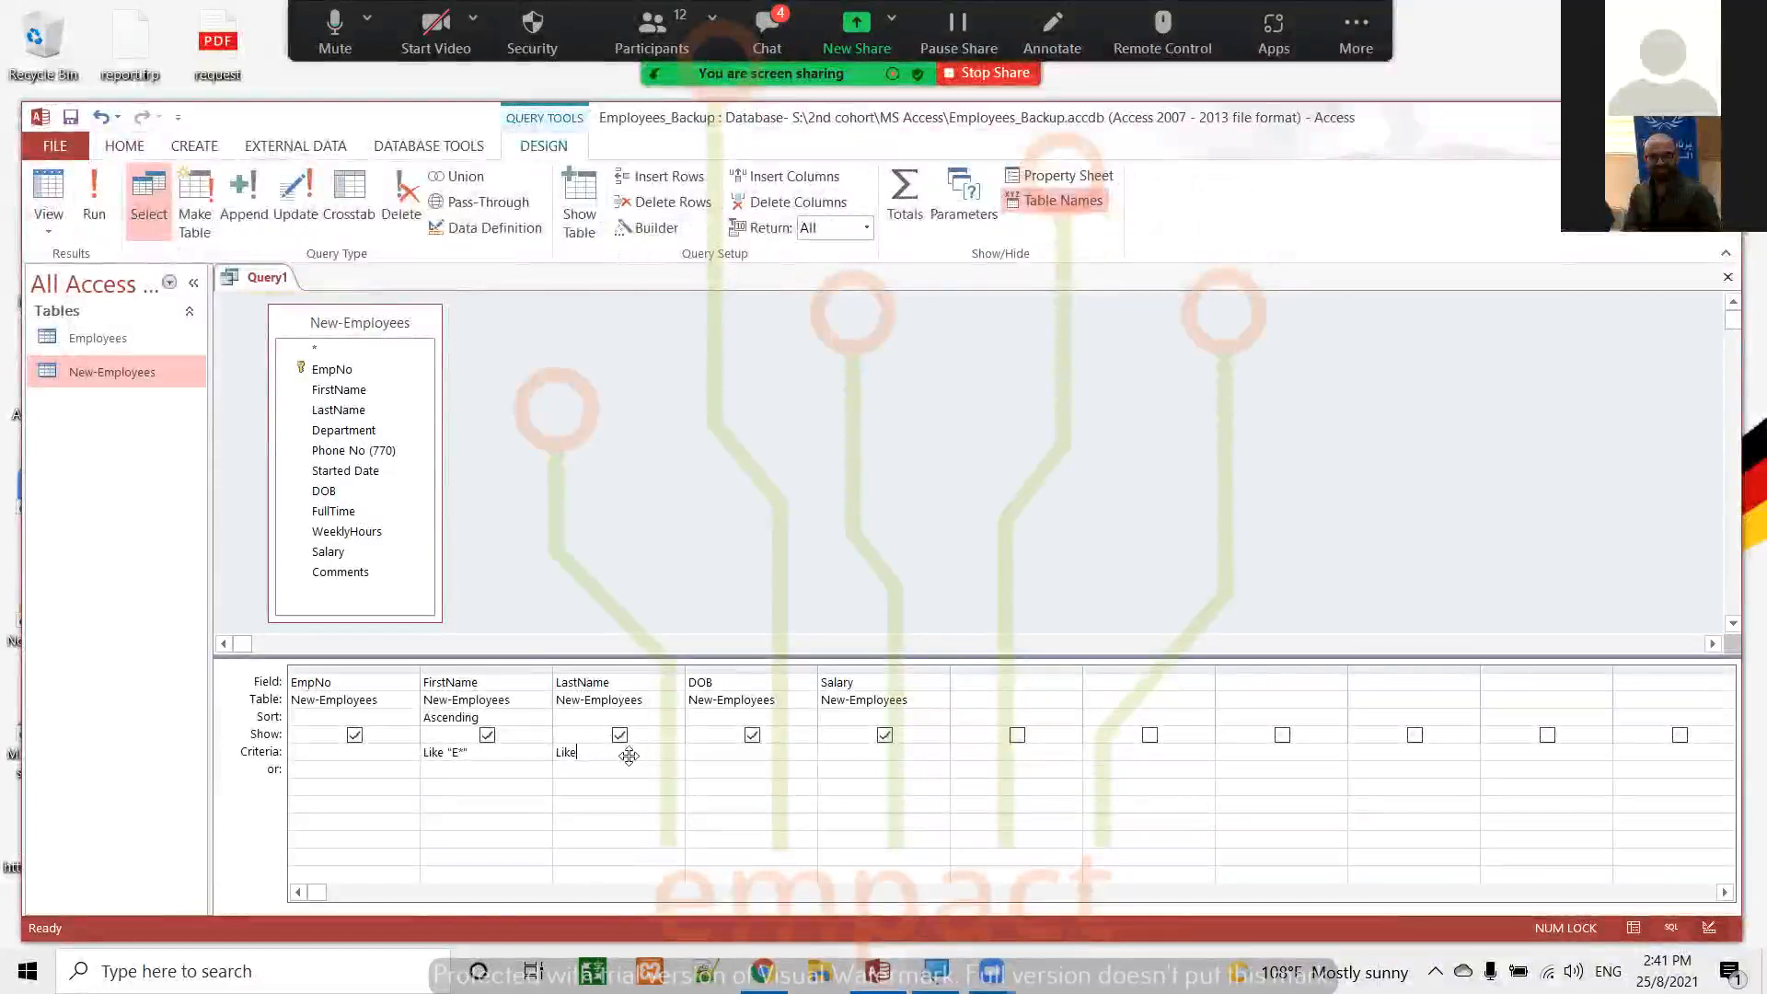
key(BackSpace)
key(BackSpace)
key(BackSpace)
key(BackSpace)
key(BackSpace)
key(BackSpace)
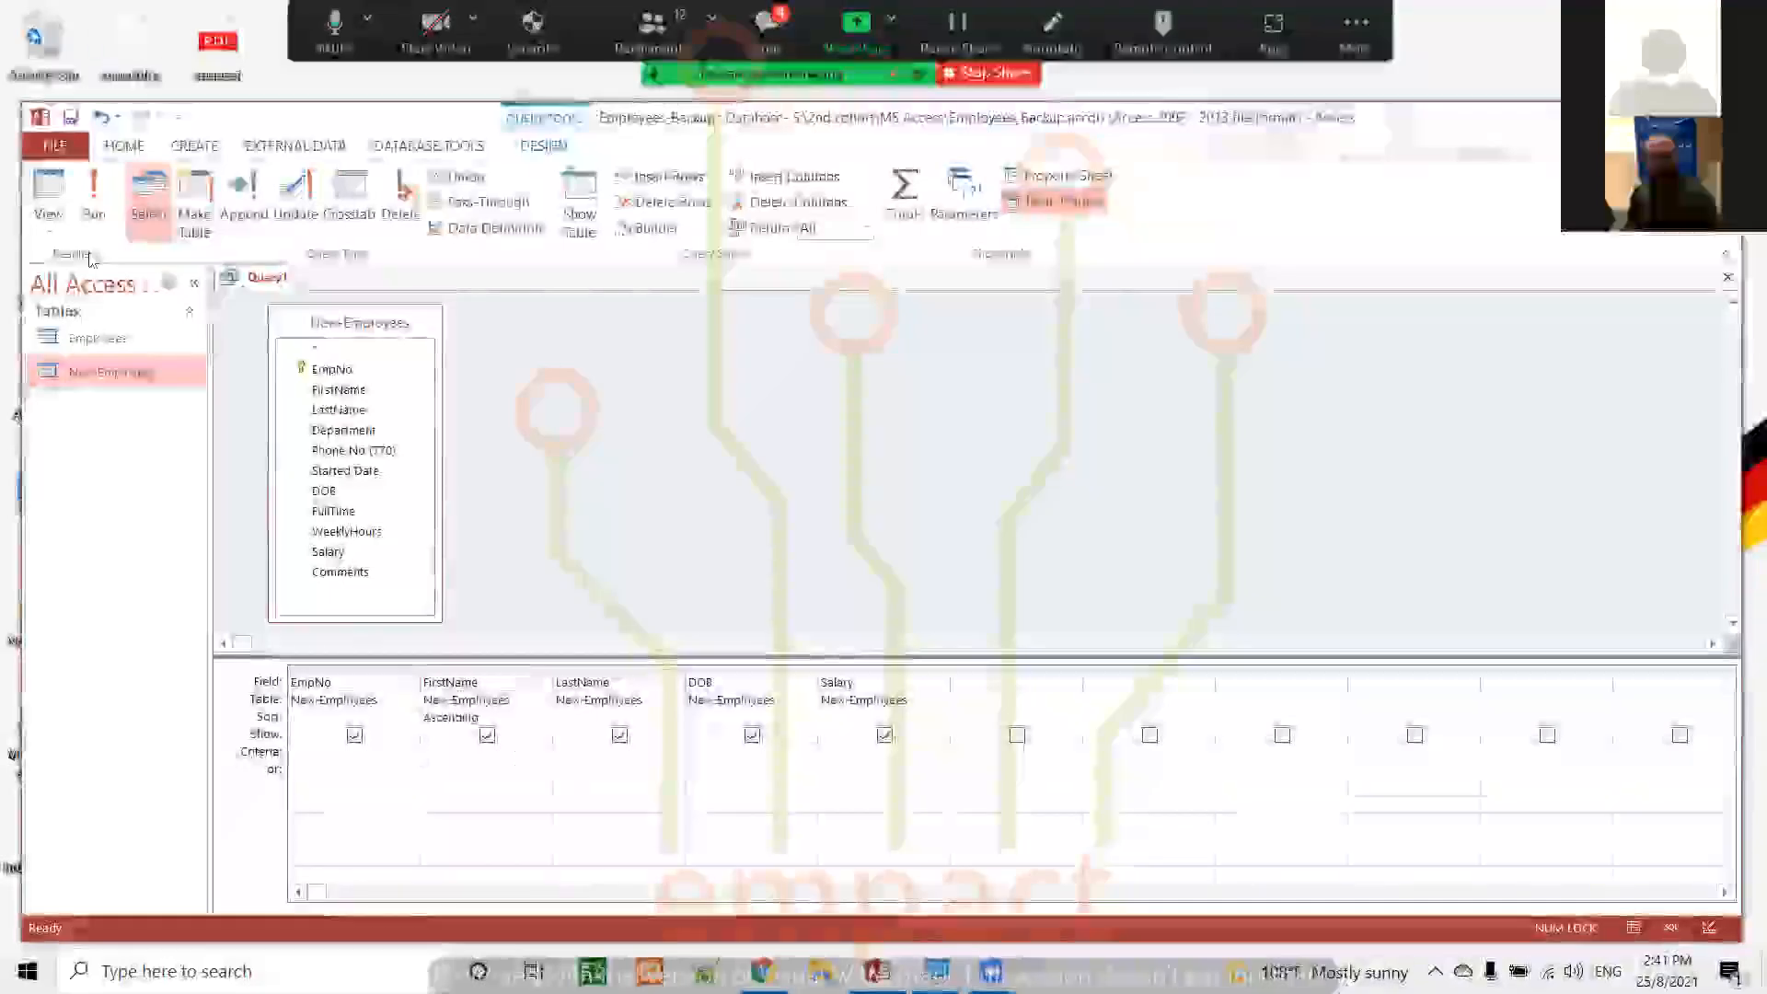
Run the query without criteria, look through the full list of employee records, and return to Design view
click(91, 203)
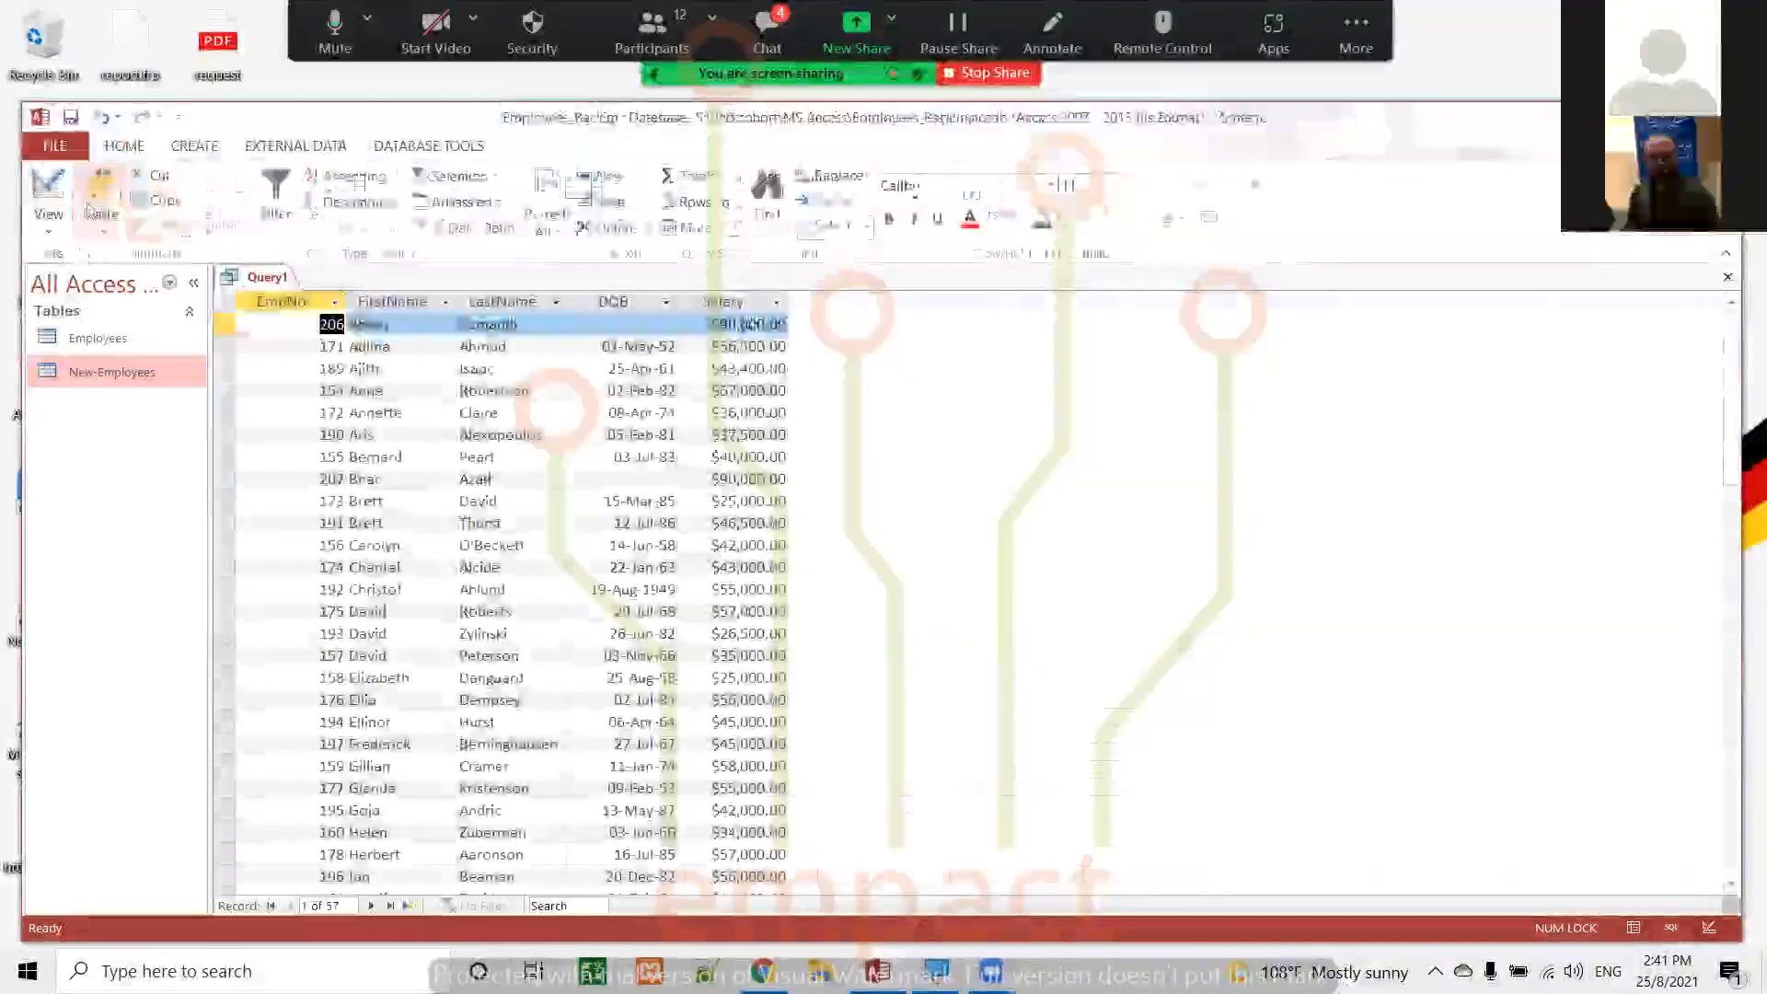
scroll(582, 405, down, 10)
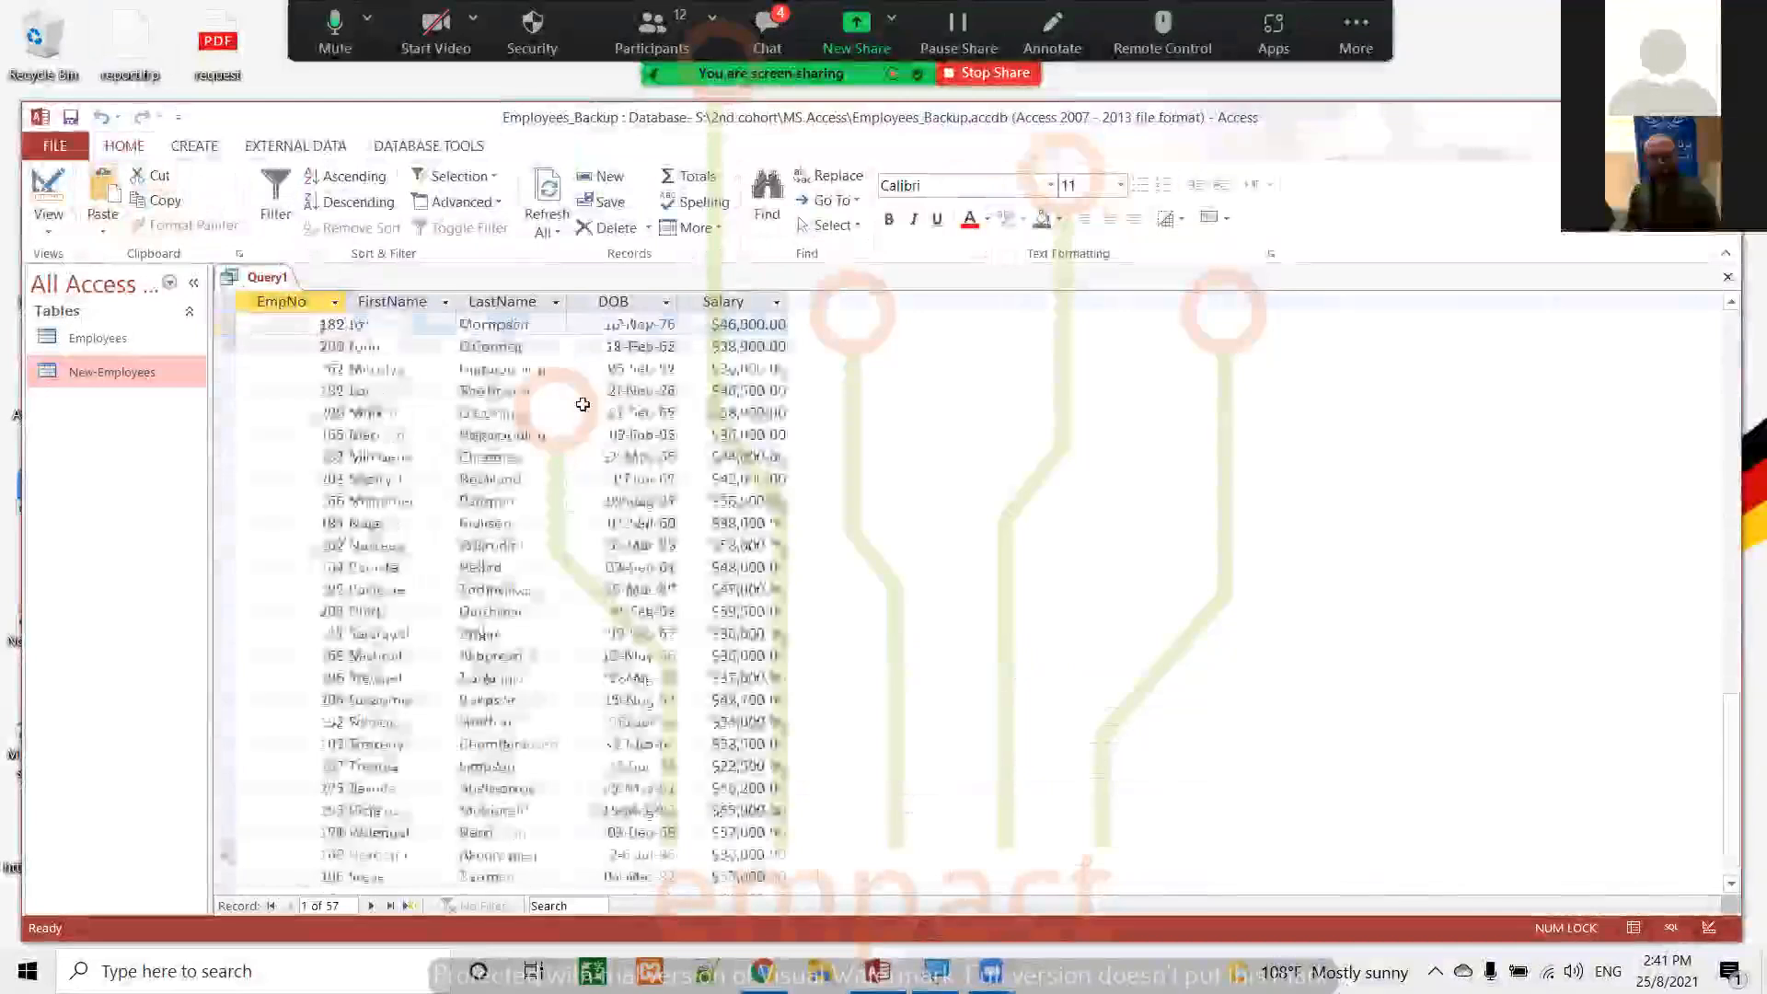
scroll(582, 405, up, 10)
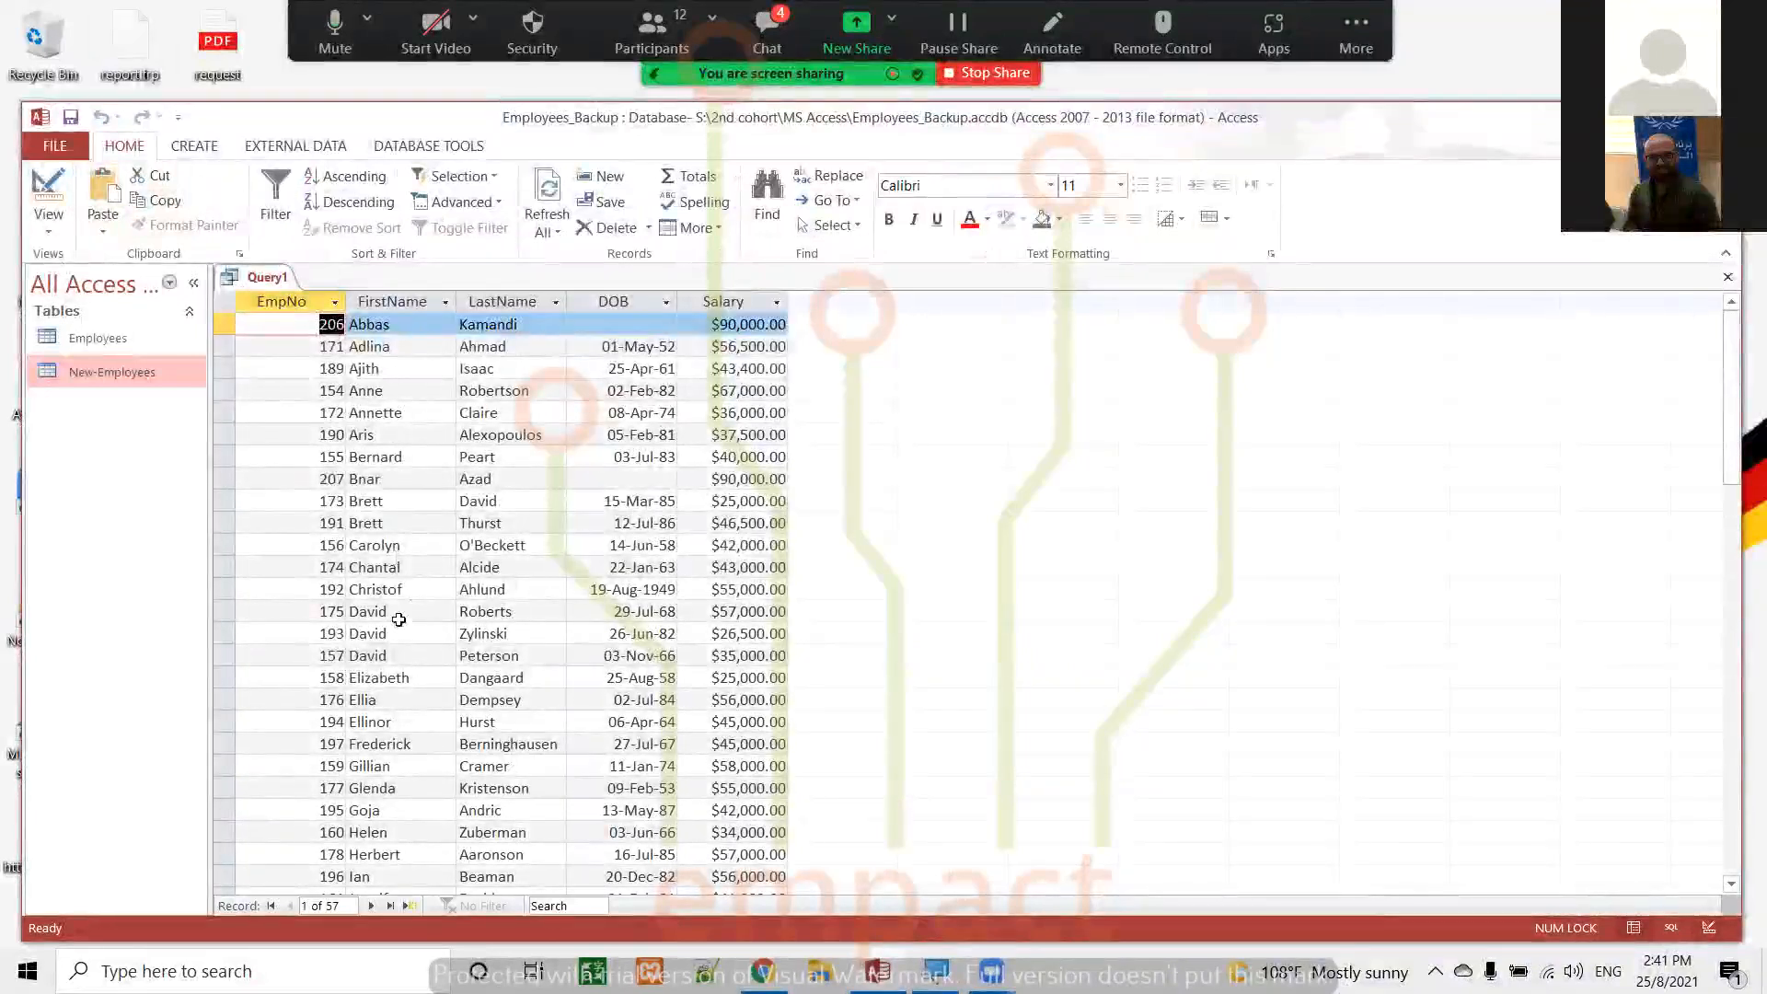
scroll(401, 624, down, 10)
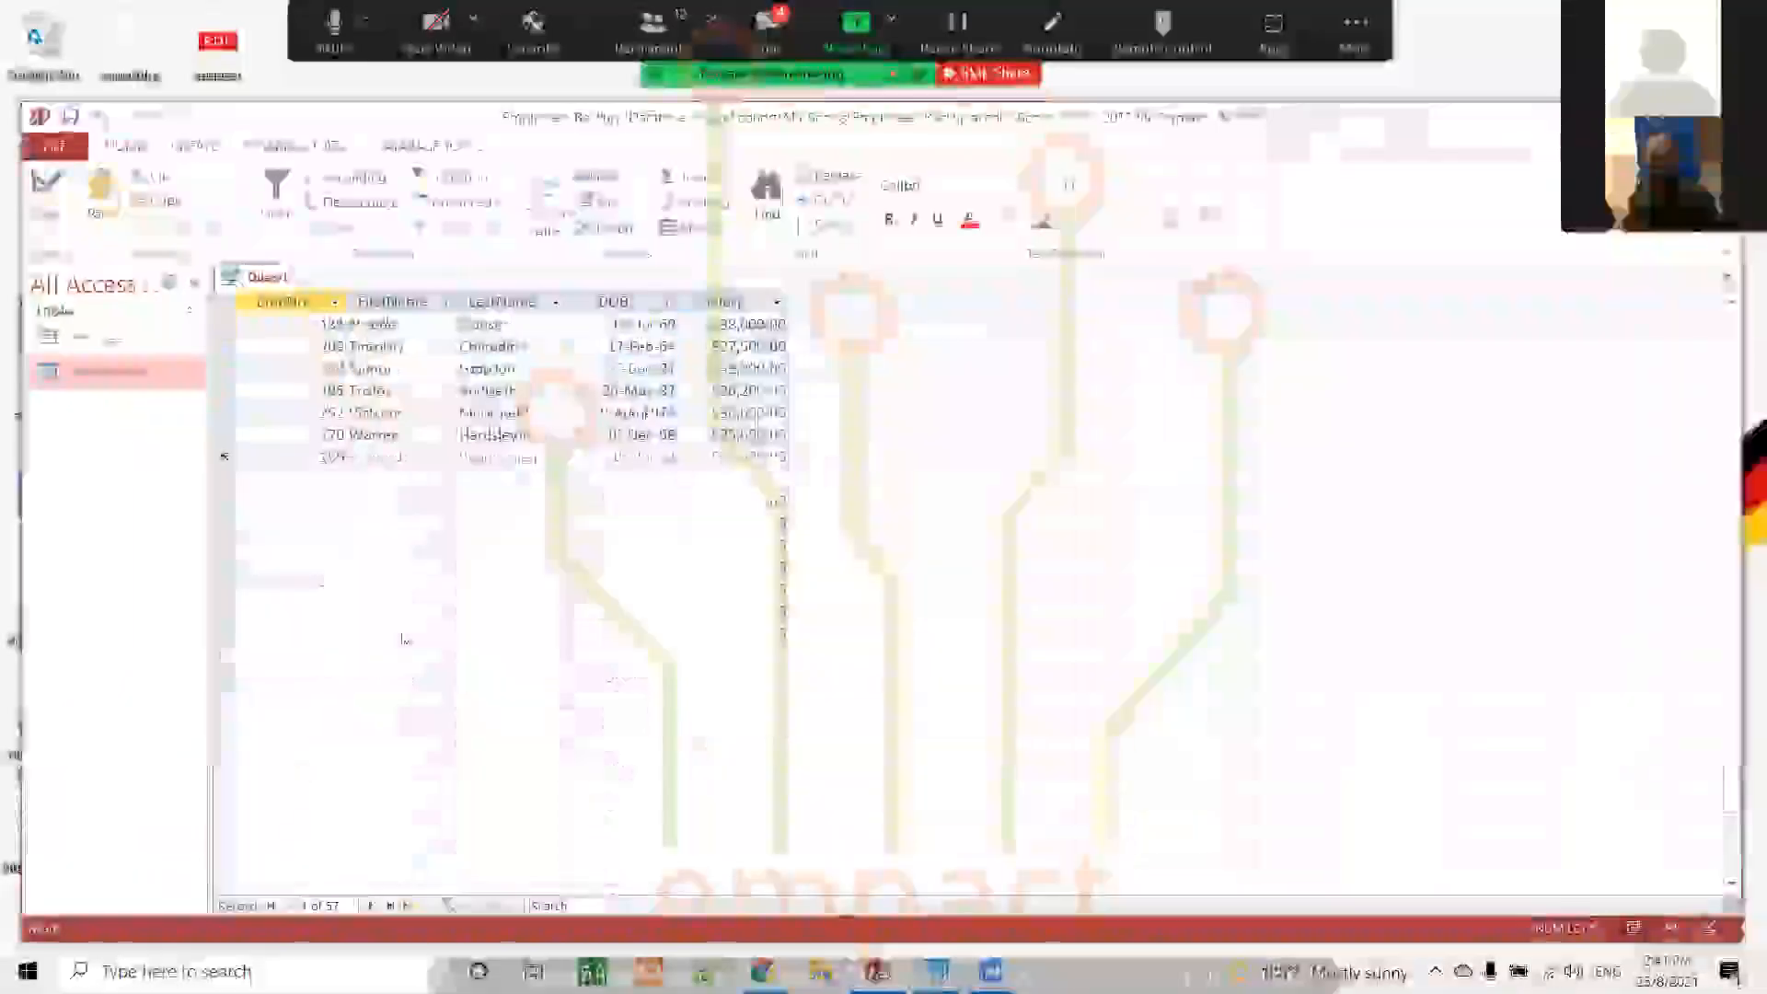
scroll(401, 636, up, 1)
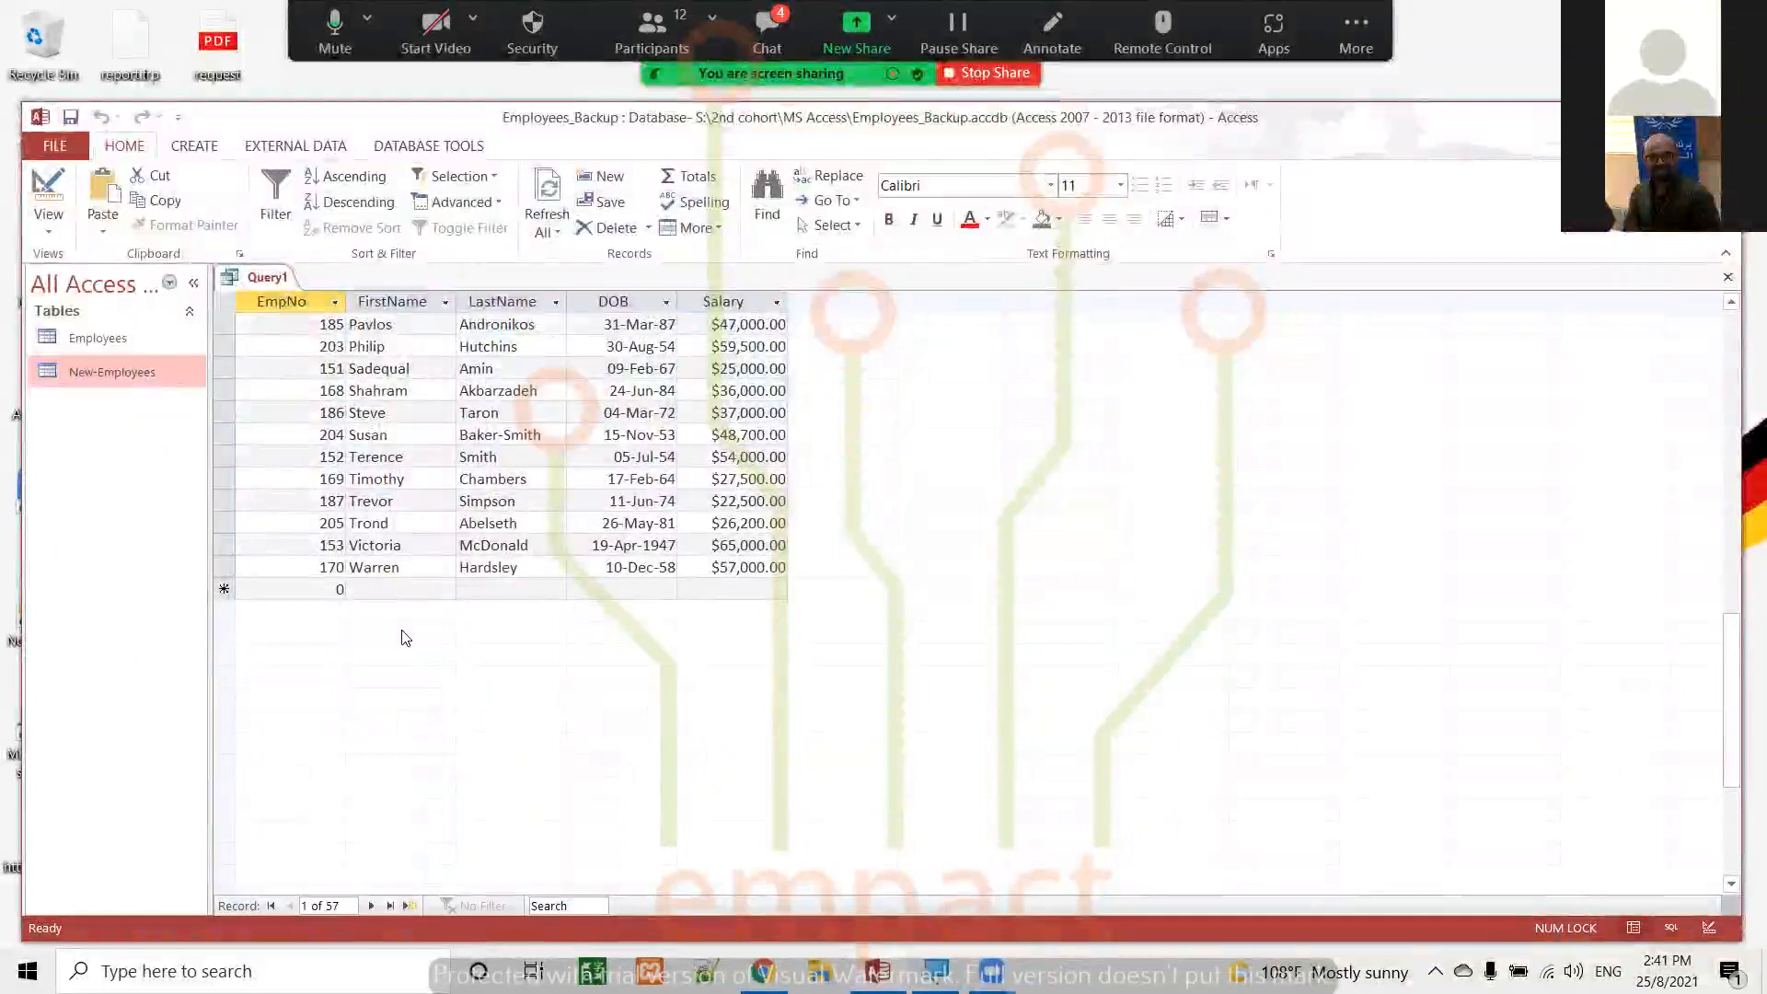
scroll(405, 638, up, 10)
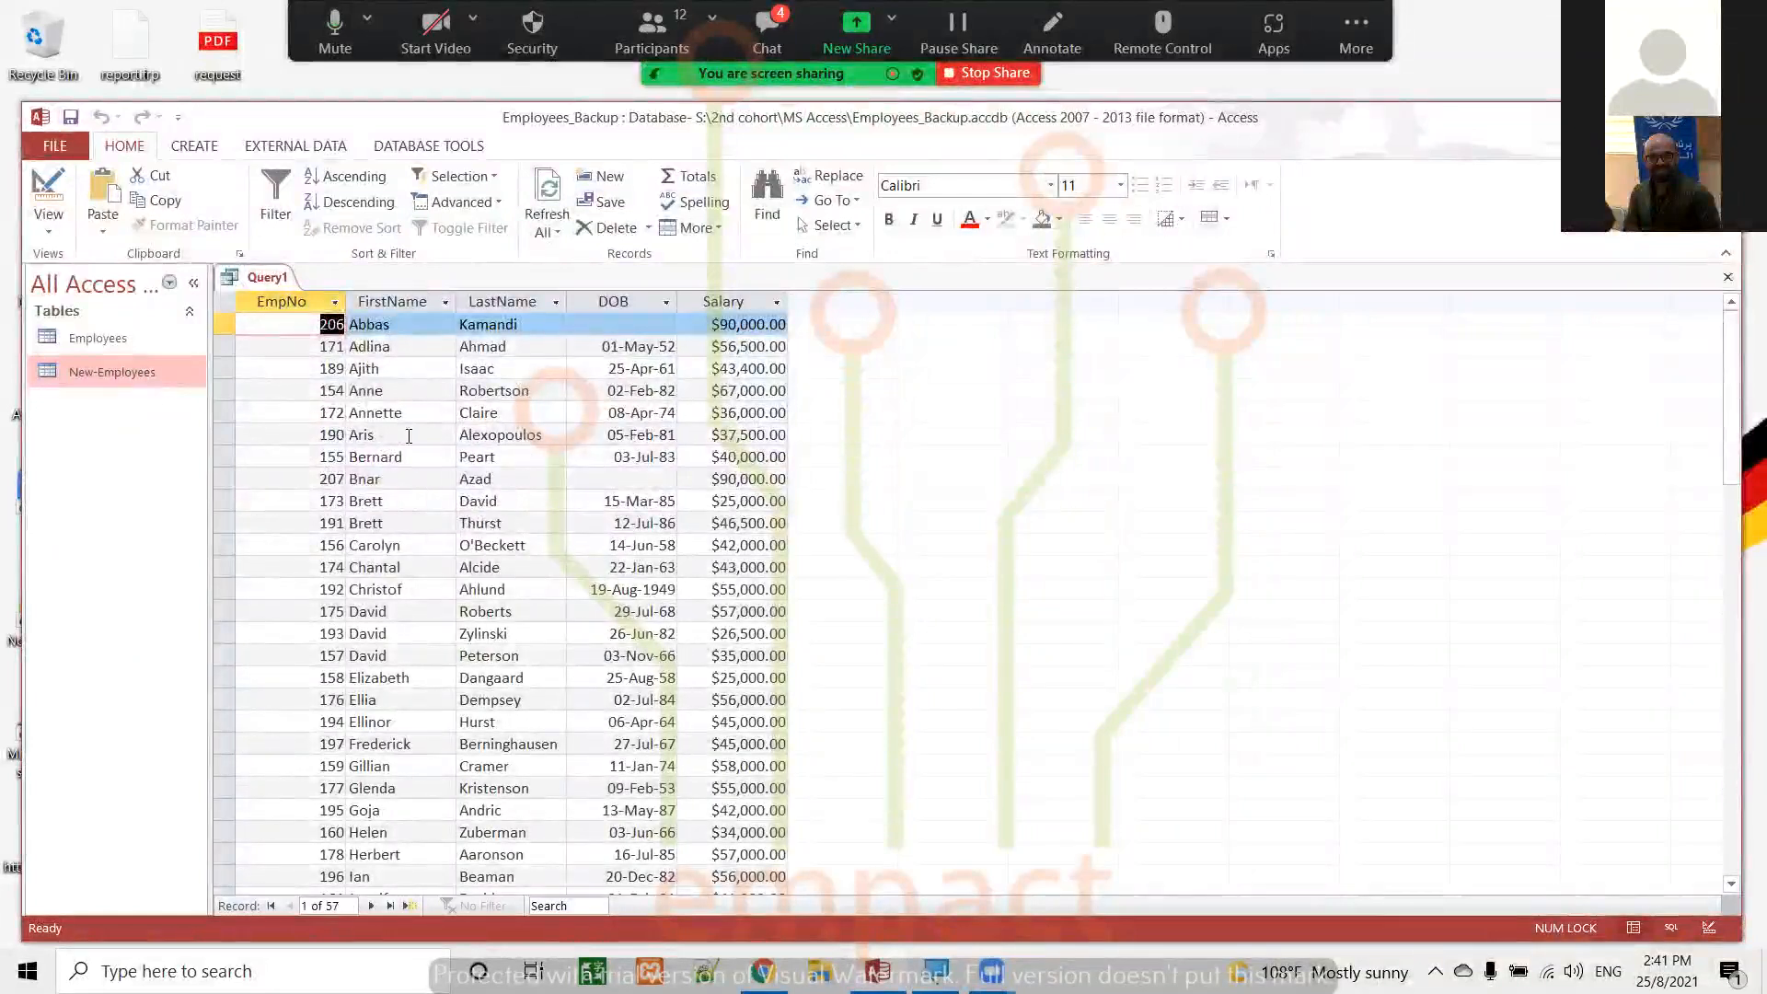
click(48, 195)
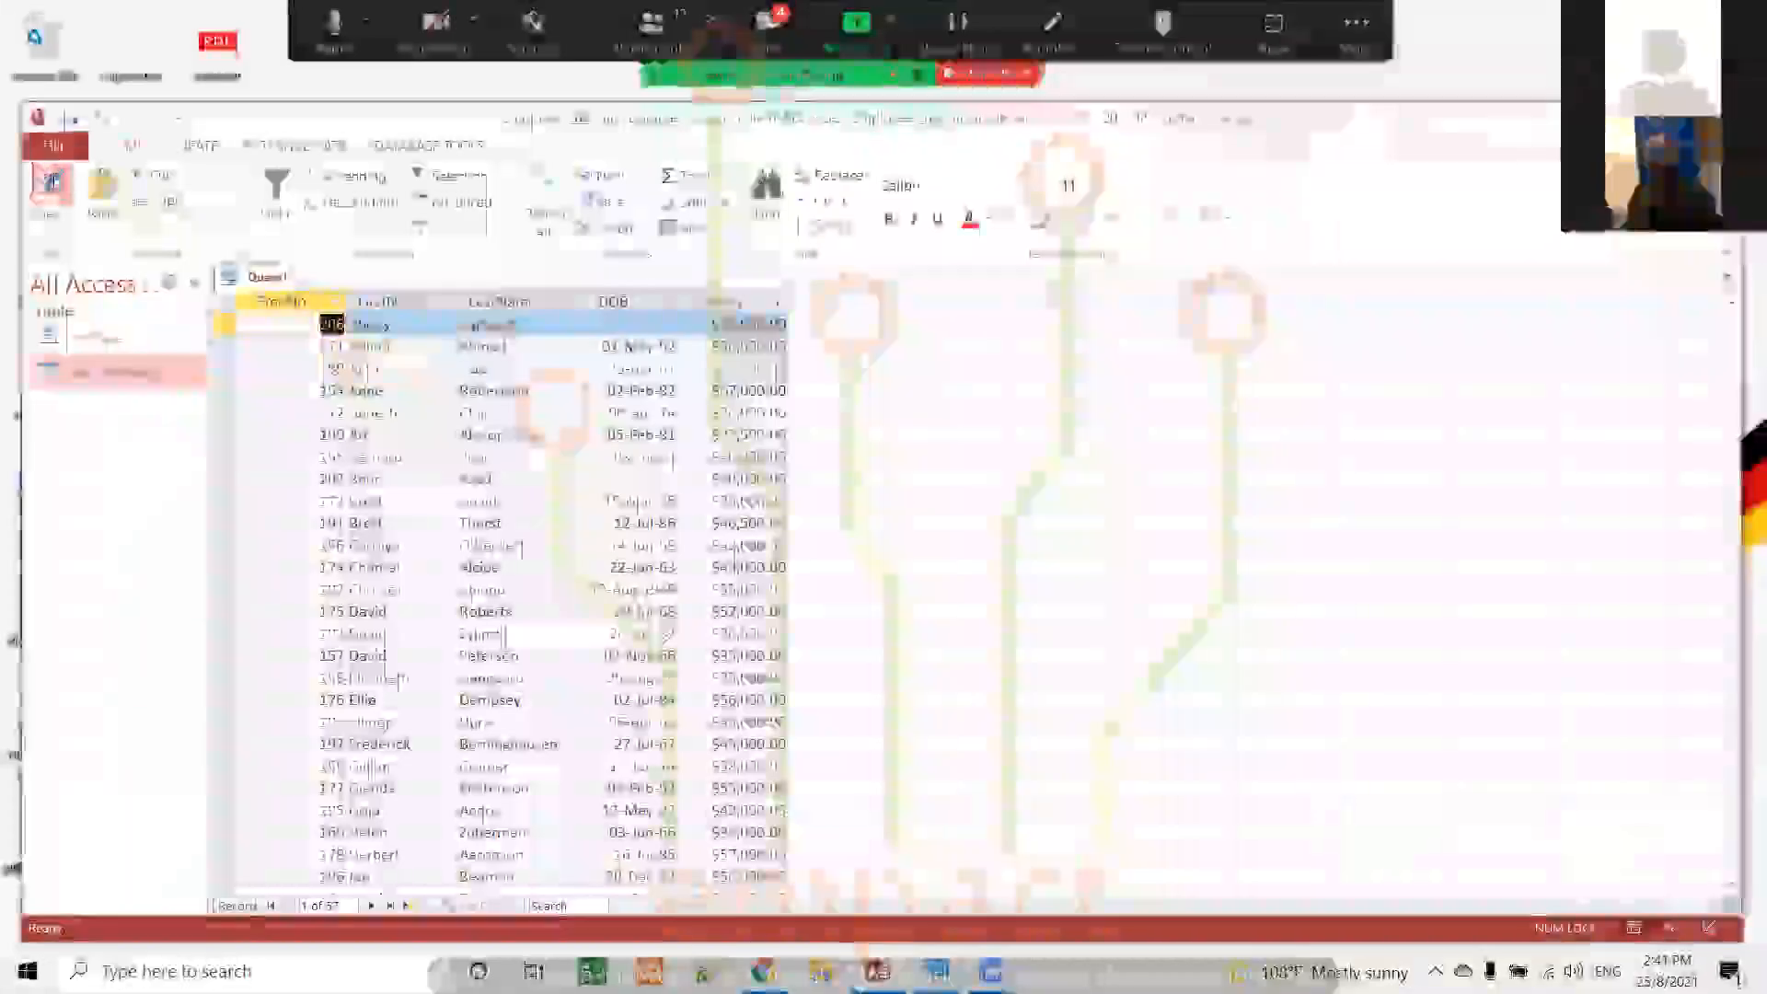
Enter the criterion >#1-1-60# for the DOB field and run the query to review the matching records
click(441, 749)
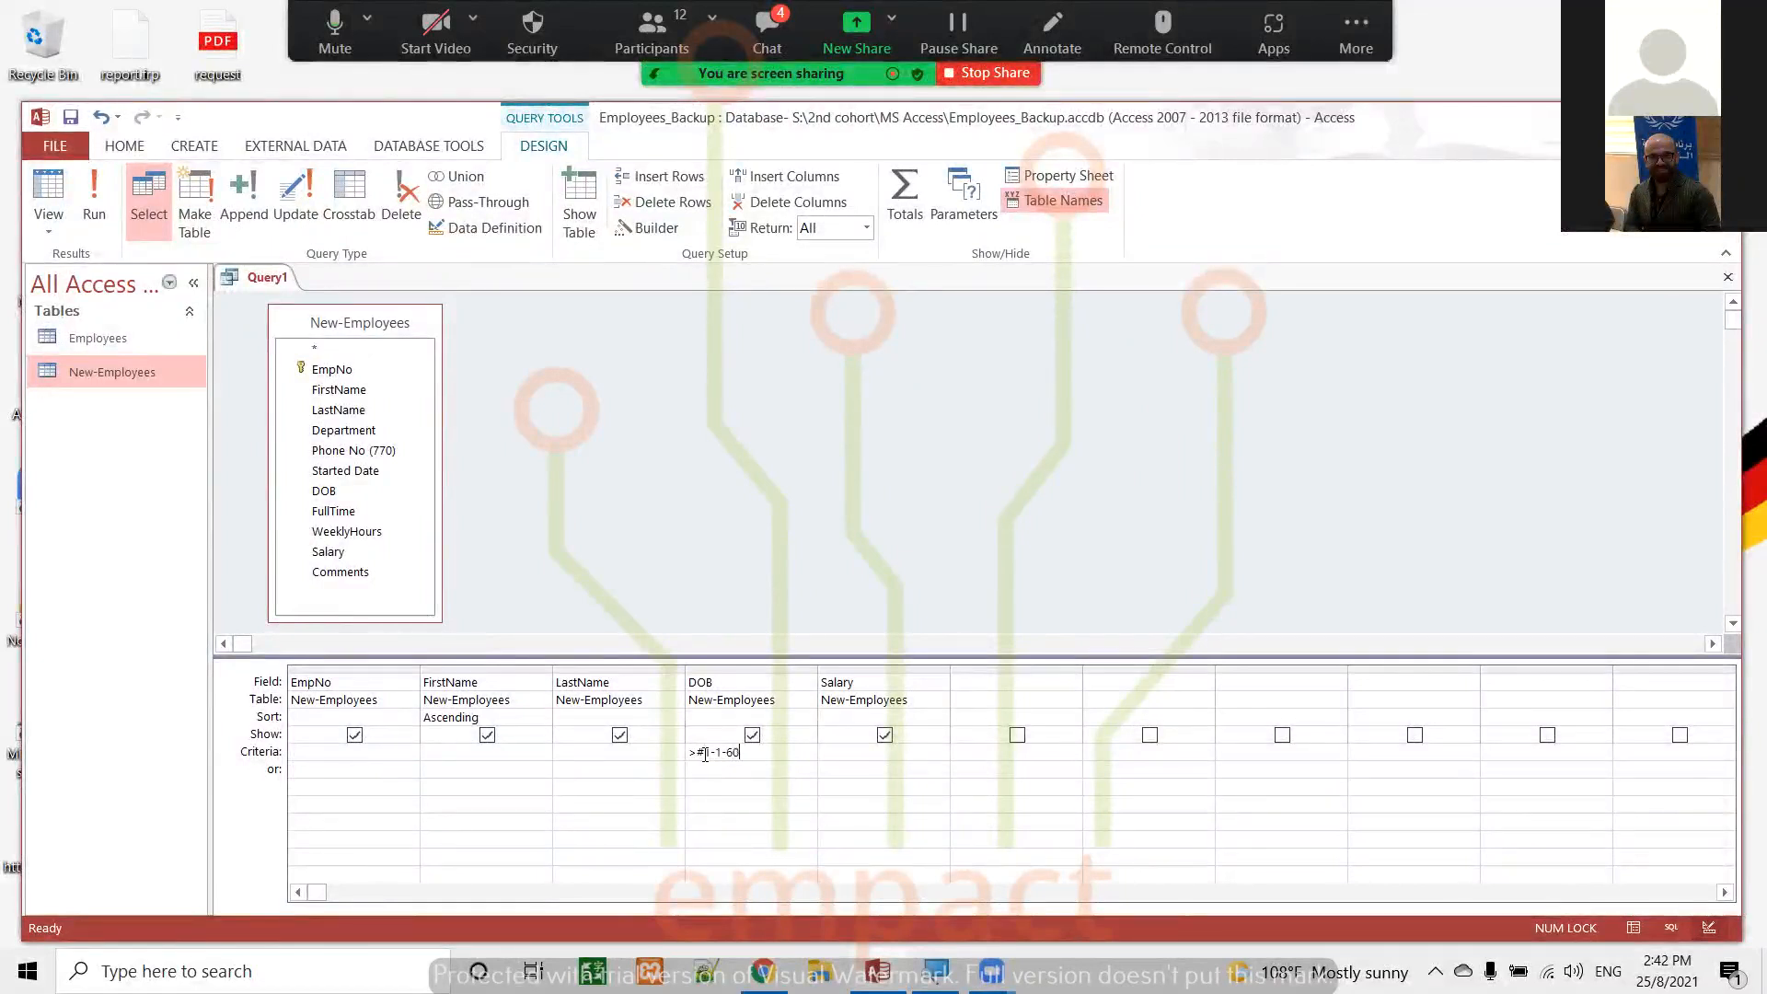
text(#)
click(92, 188)
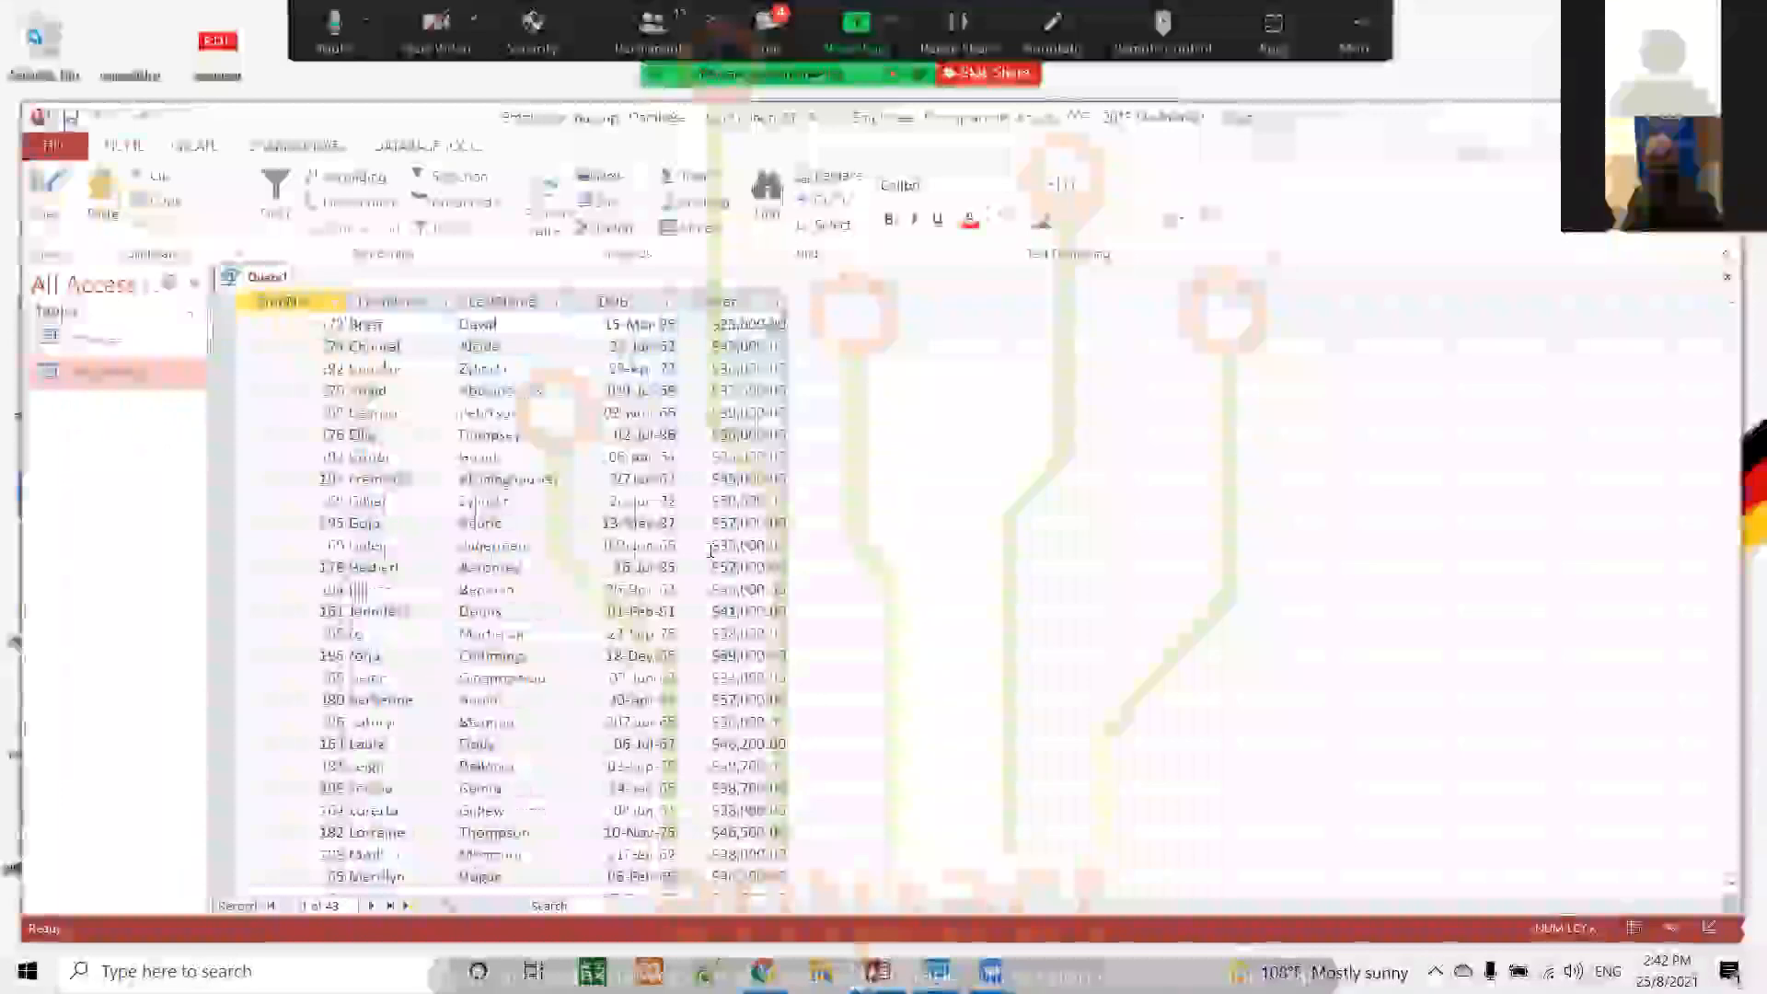
scroll(709, 550, down, 5)
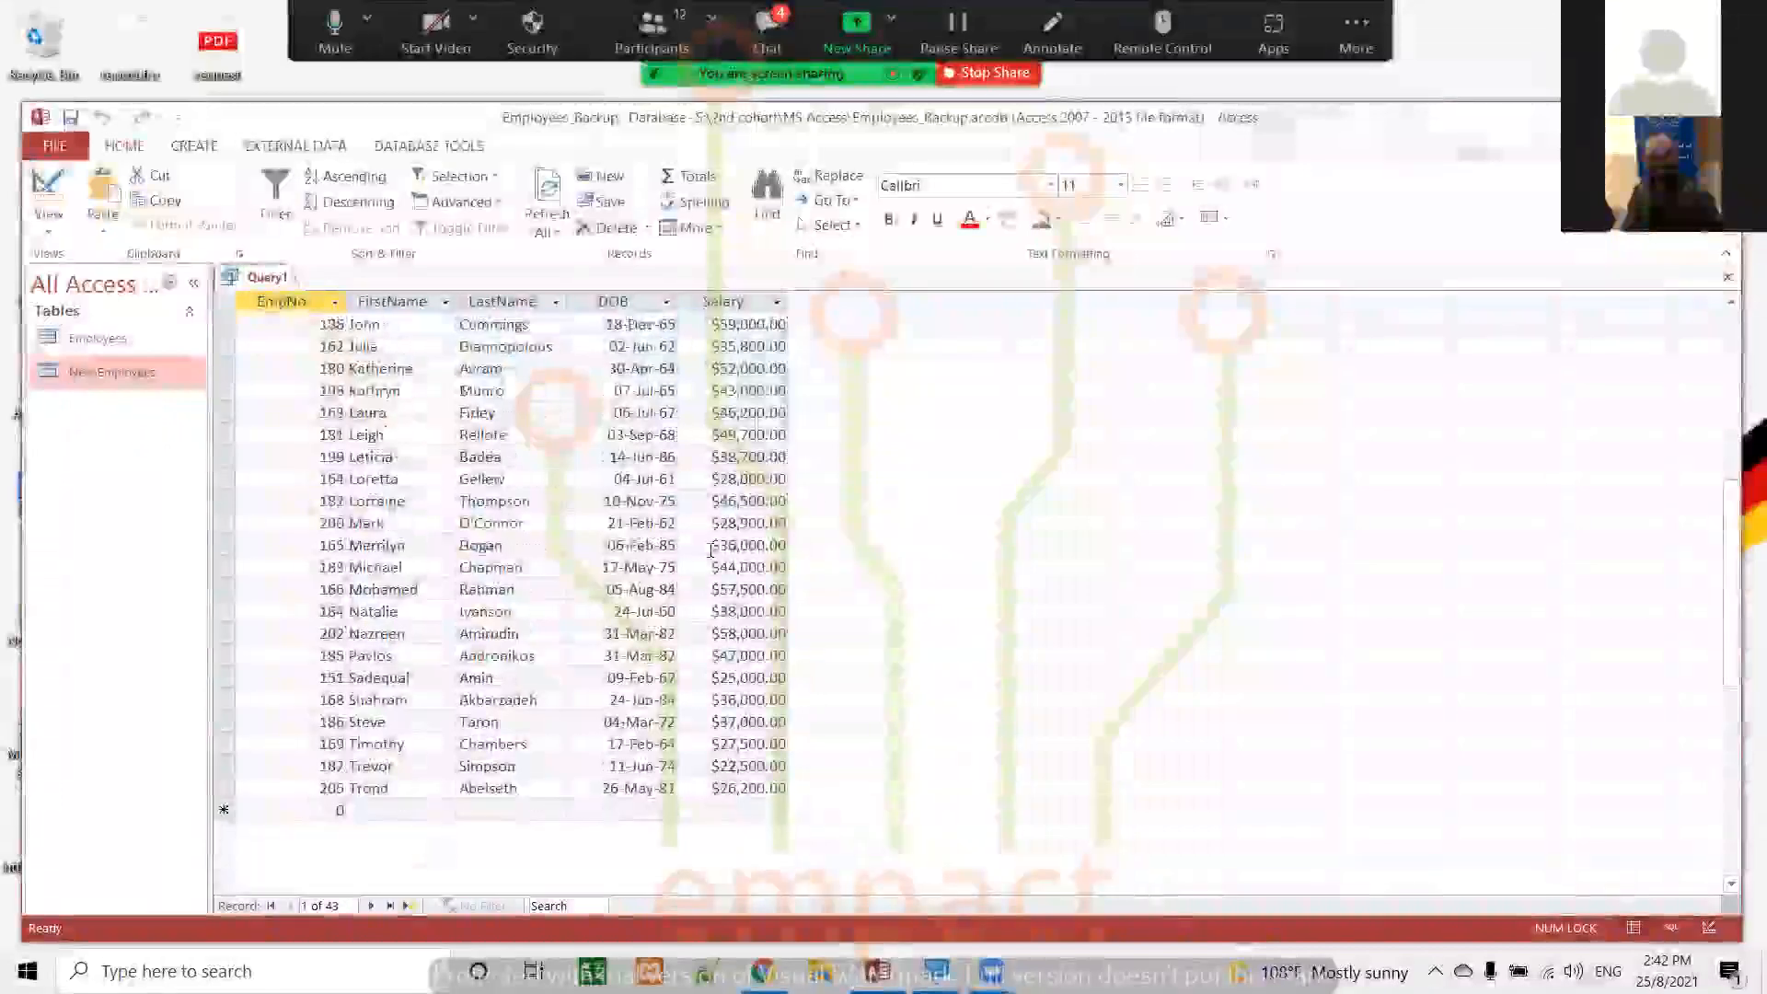
scroll(709, 550, up, 7)
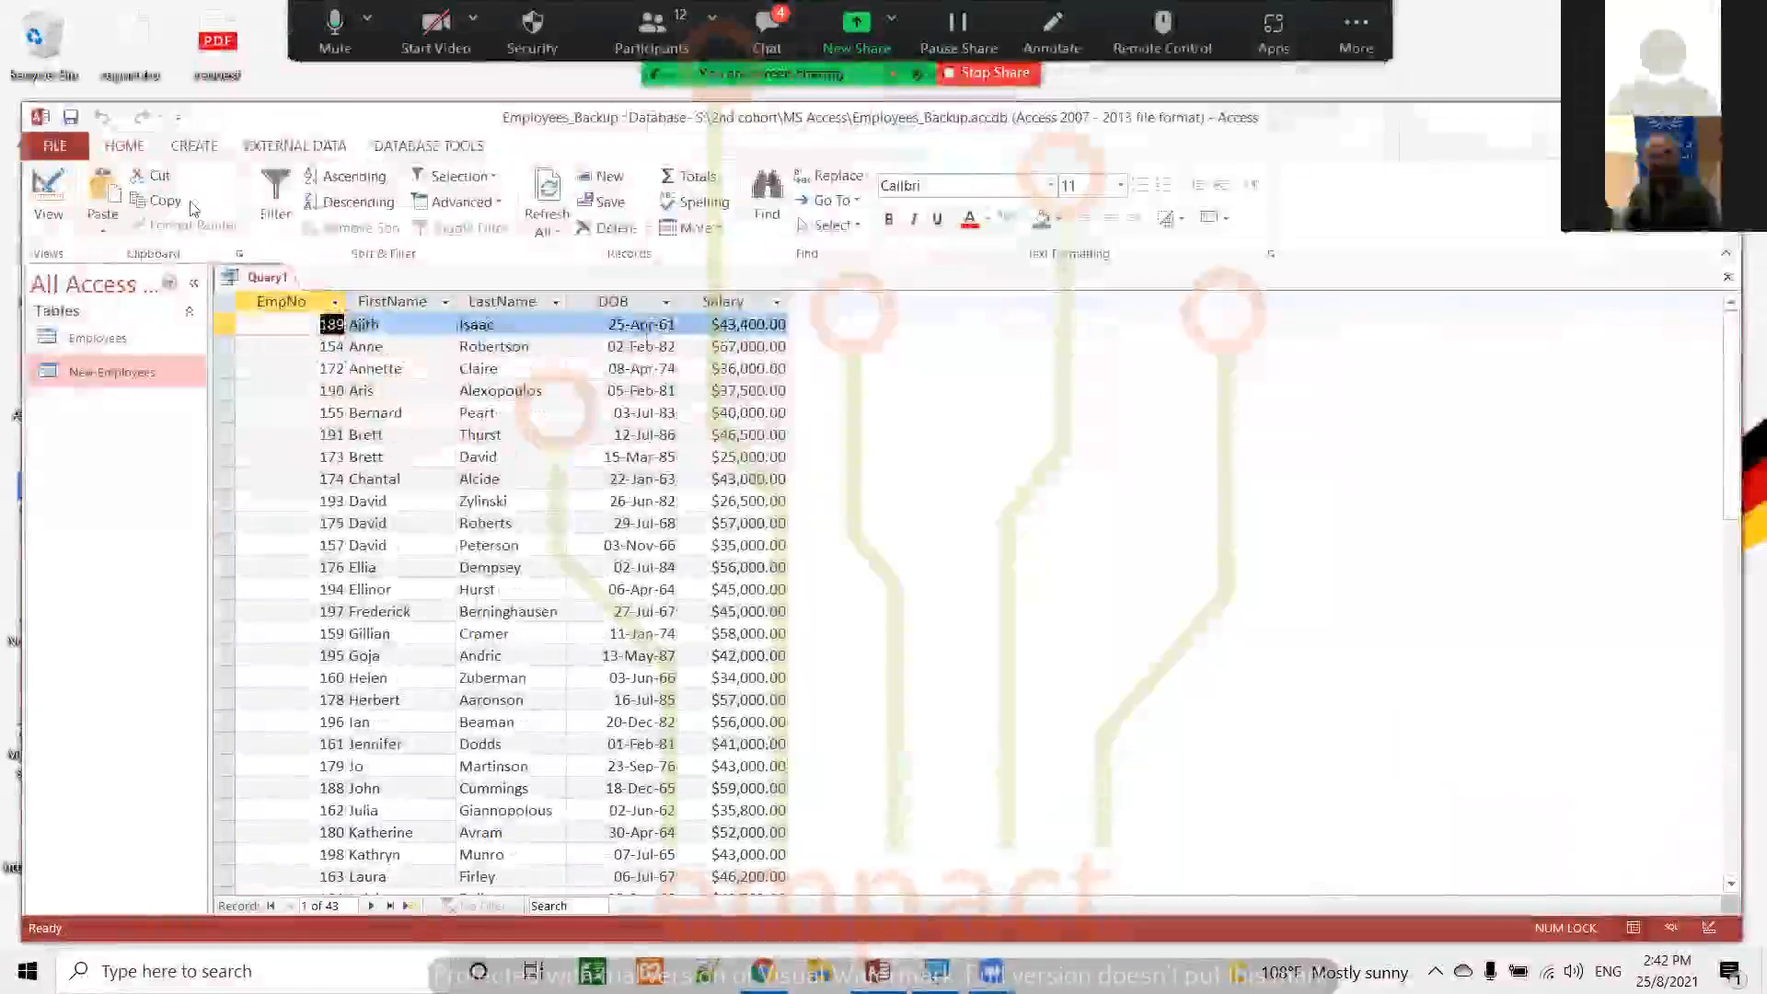
Change the DOB criterion to >#1/1/1985# in Design view and run the query
click(46, 188)
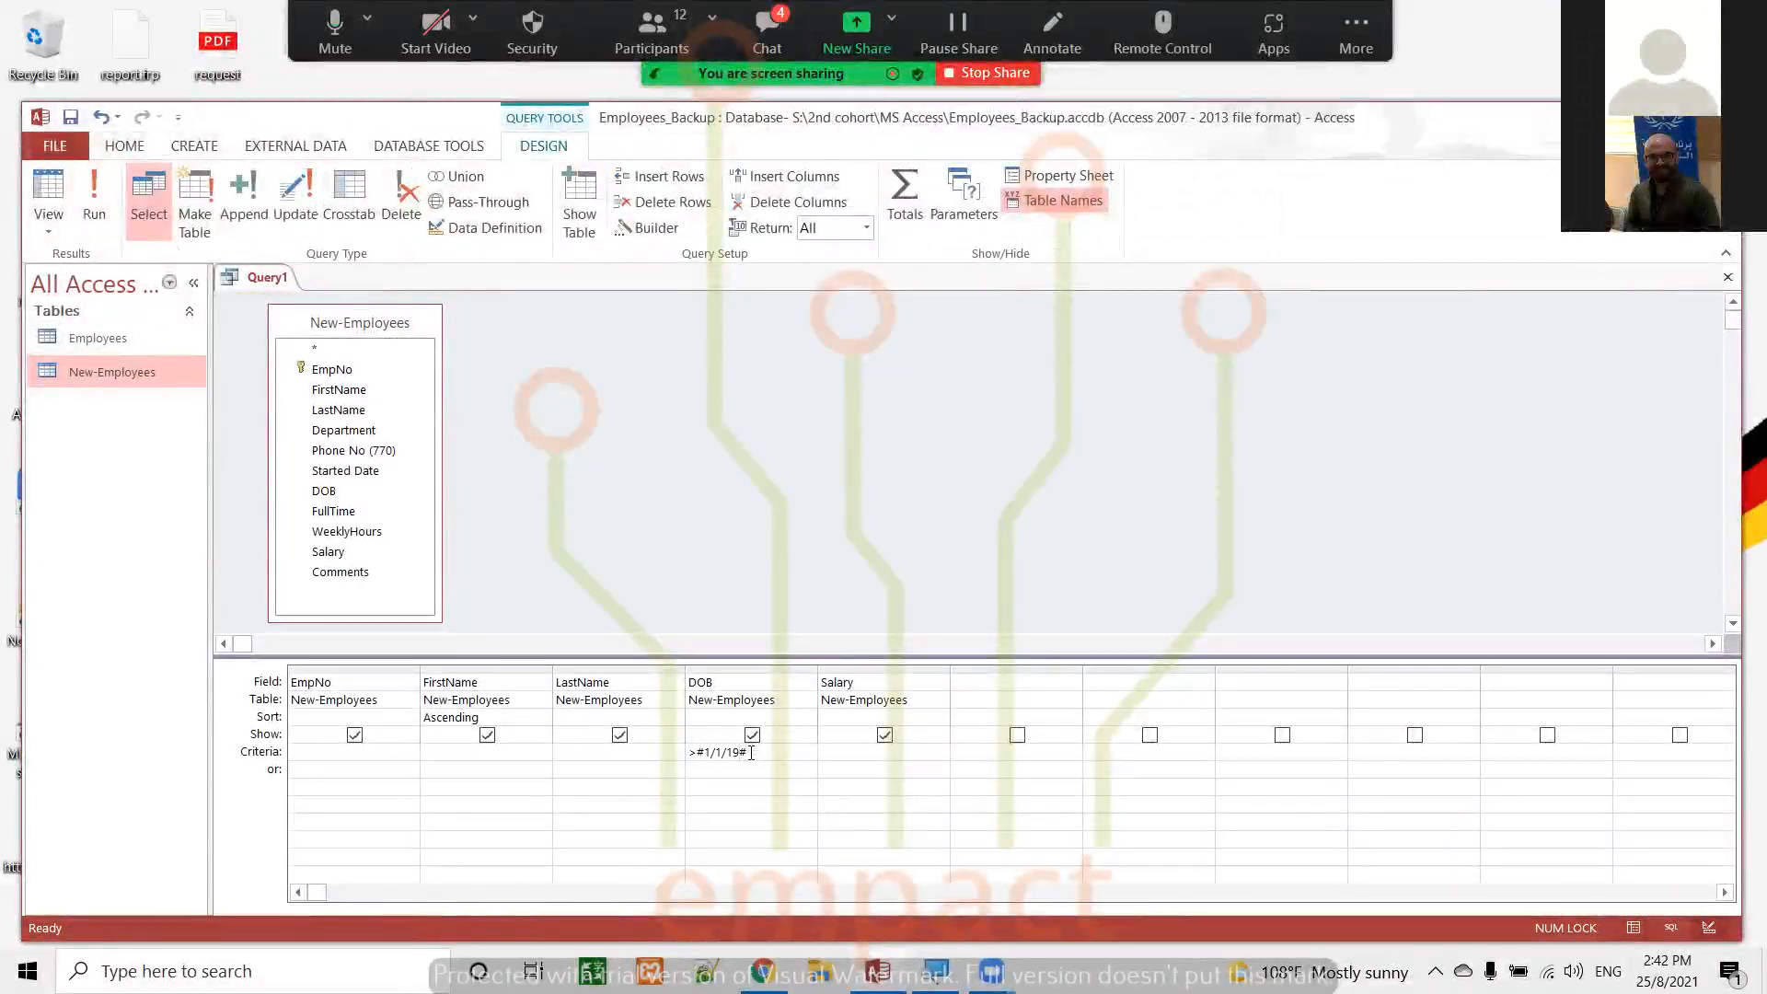
text(85)
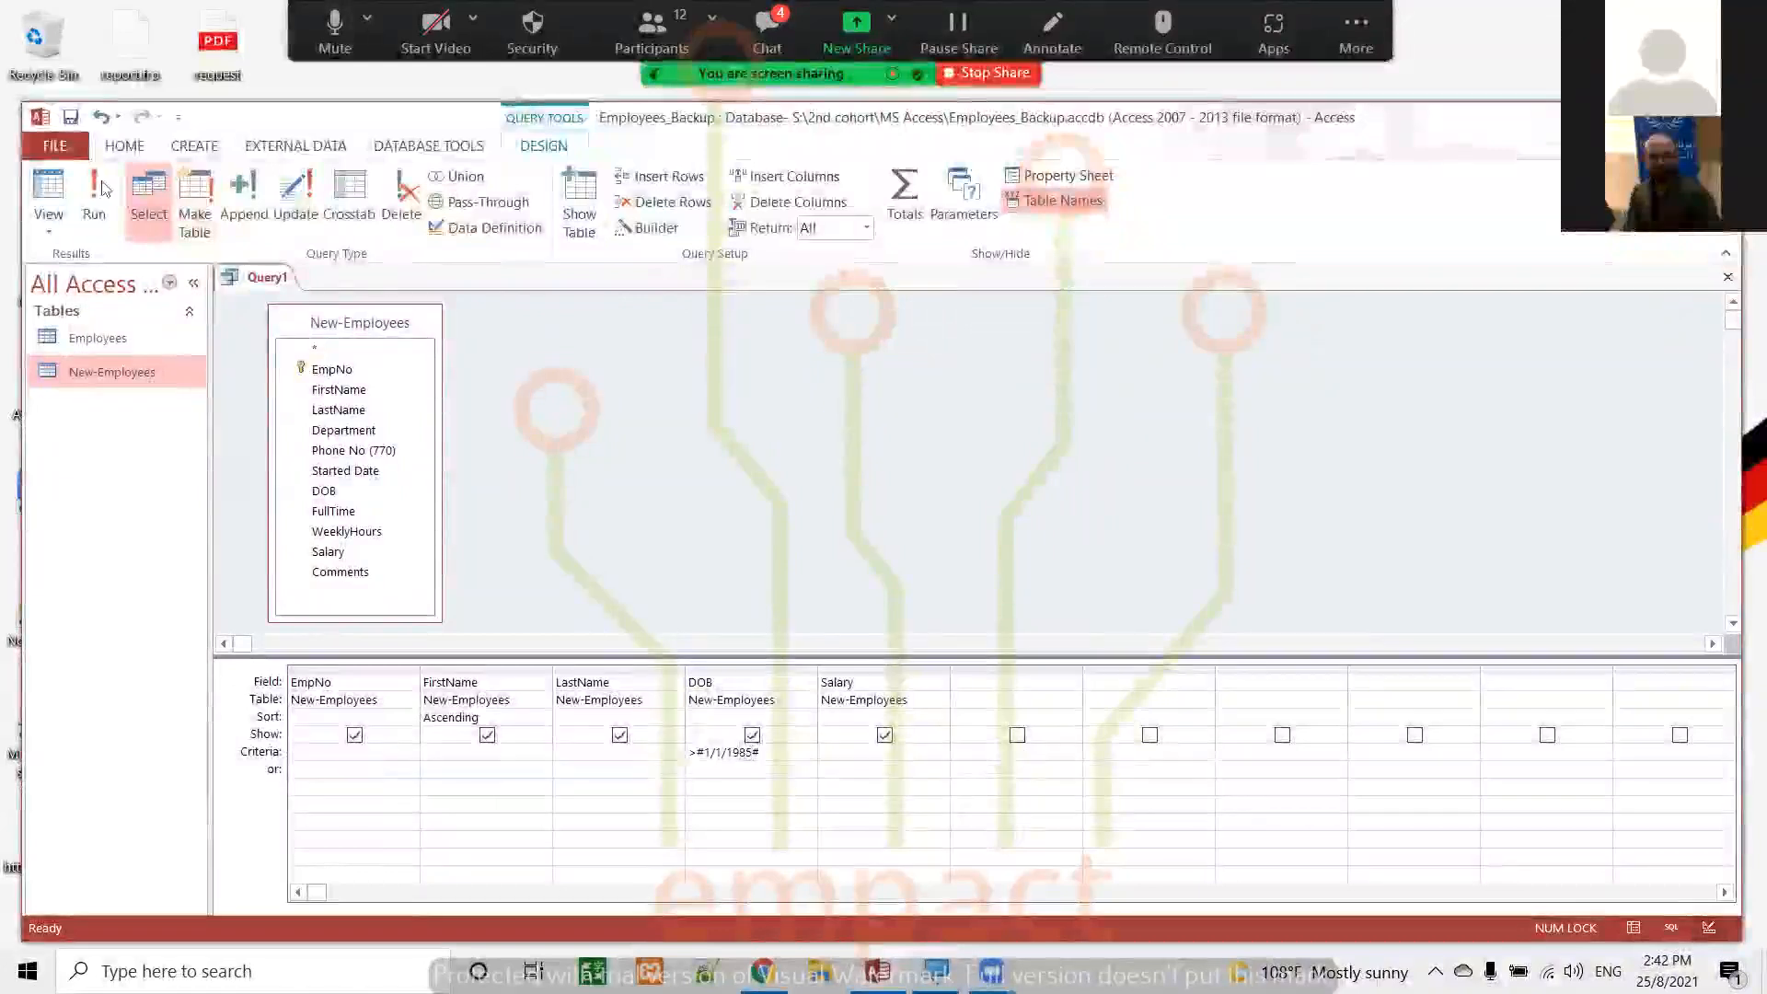
click(90, 180)
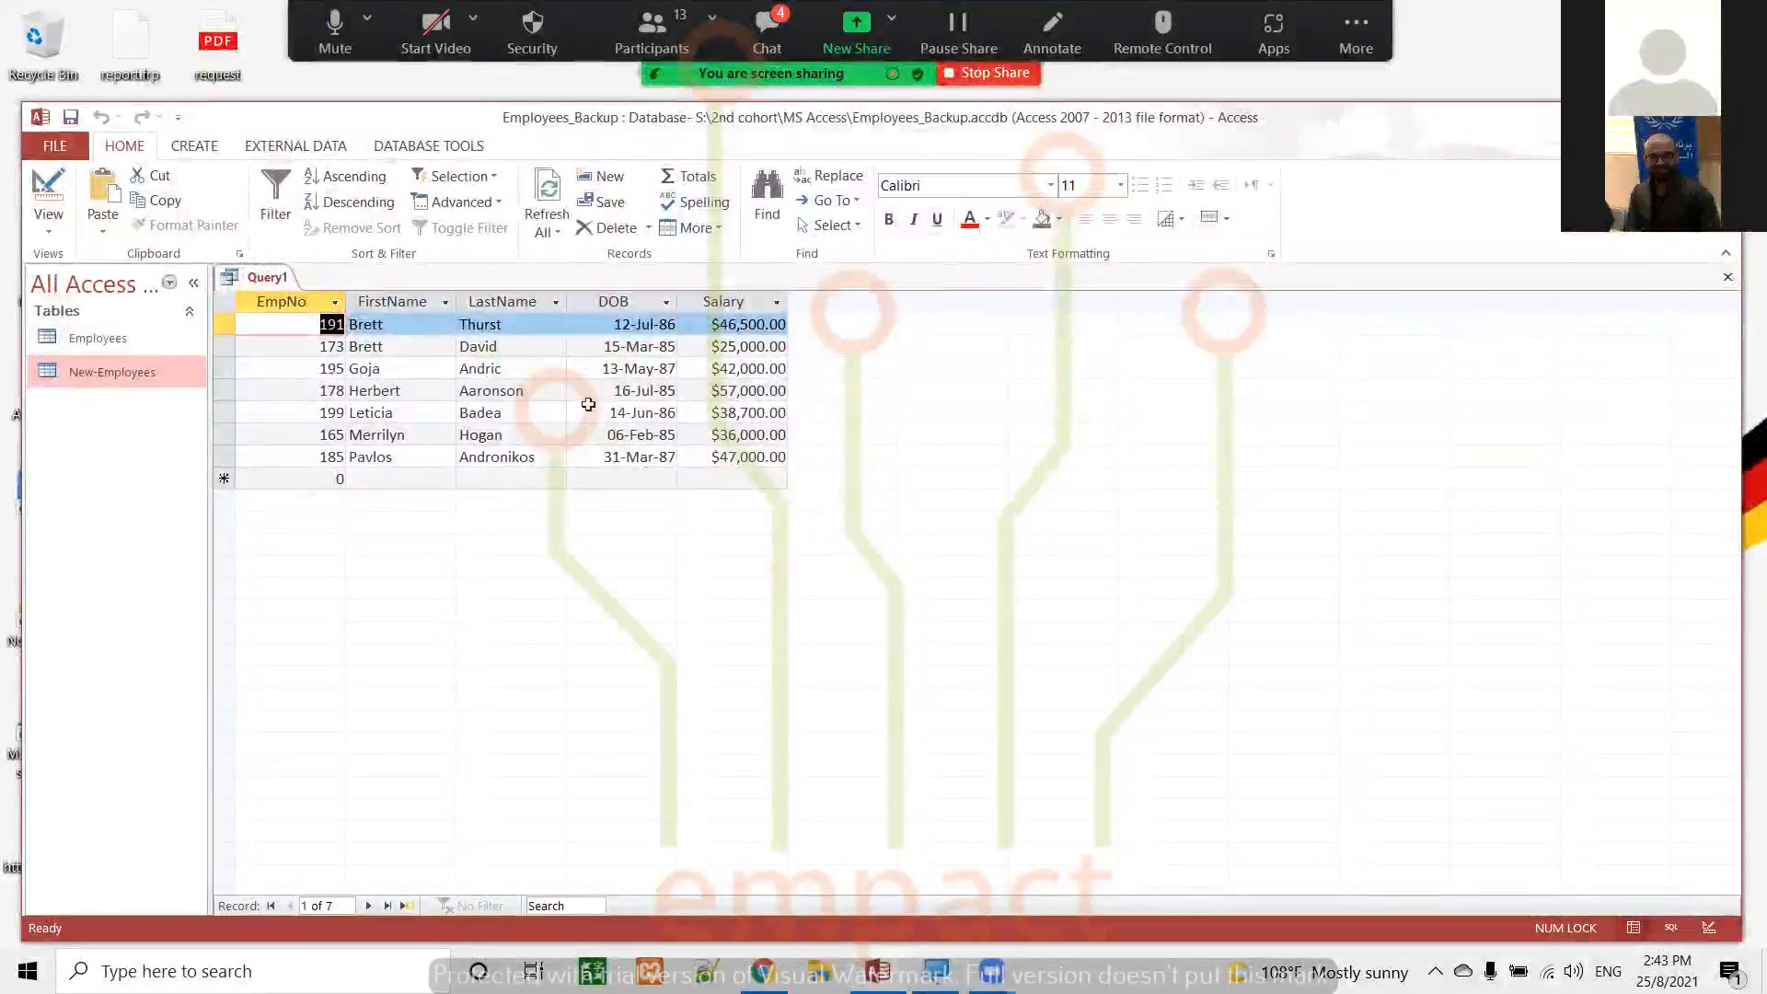
Remove the DOB criterion in Design view, run the unfiltered query, and go back to Design view
click(47, 184)
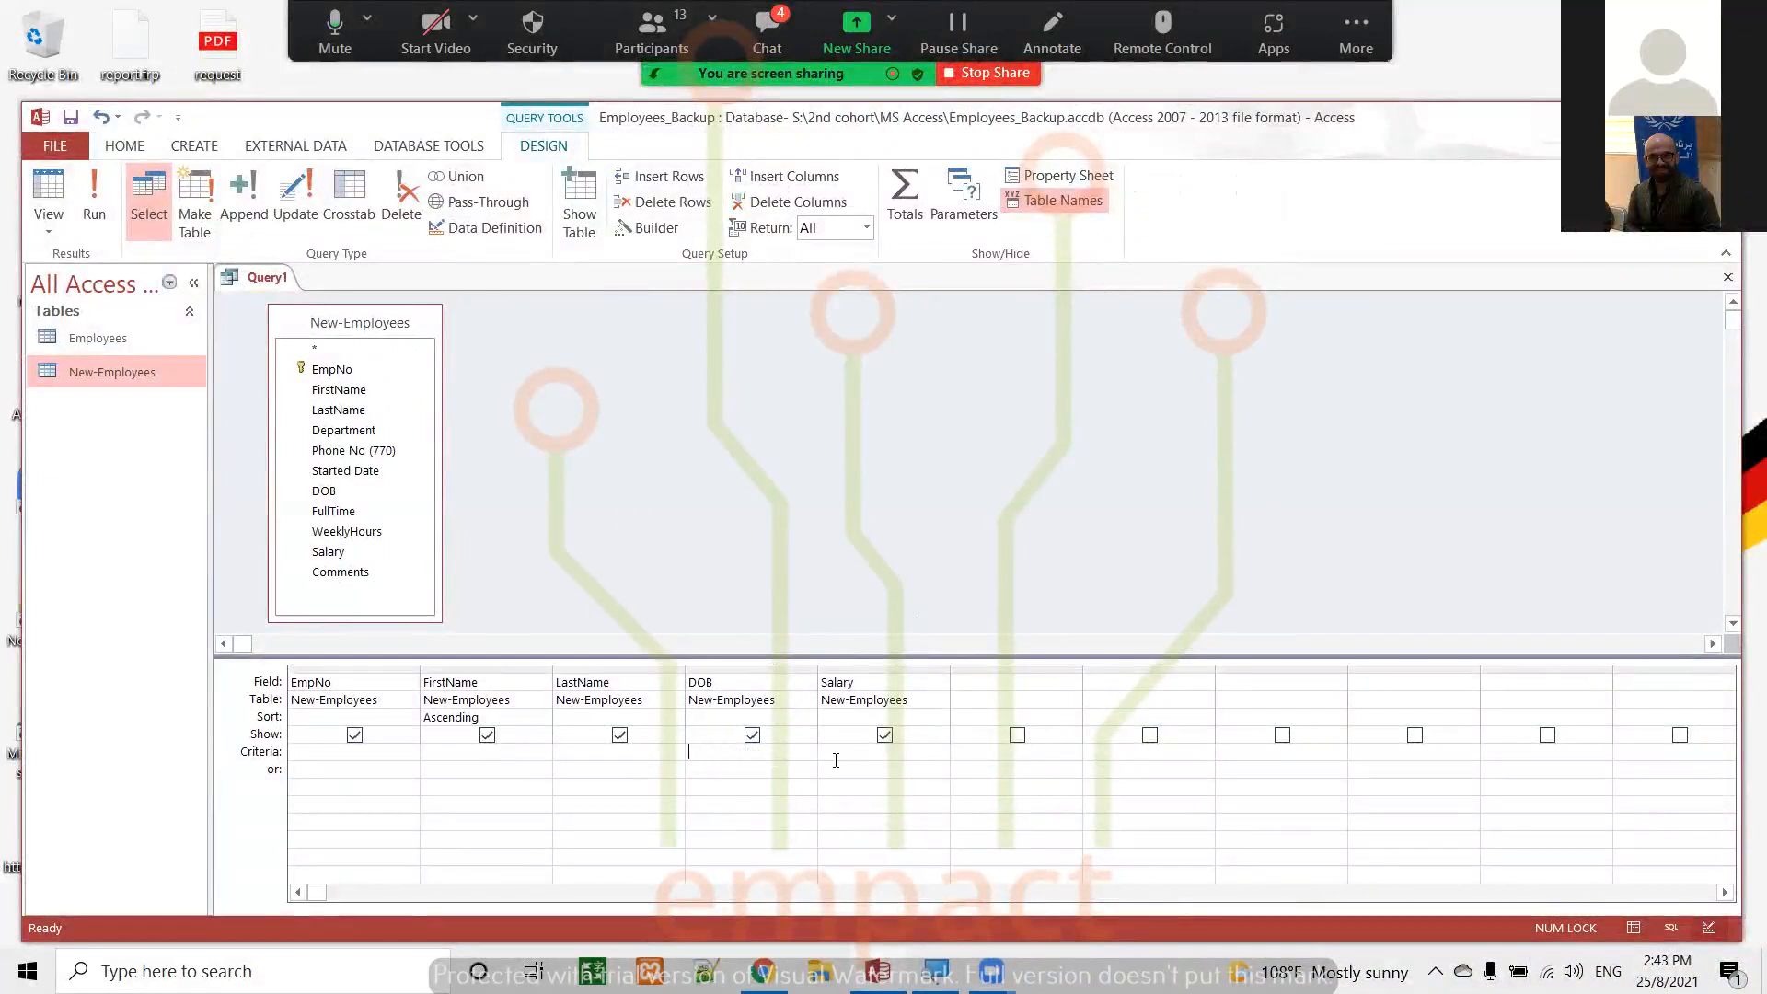
click(96, 192)
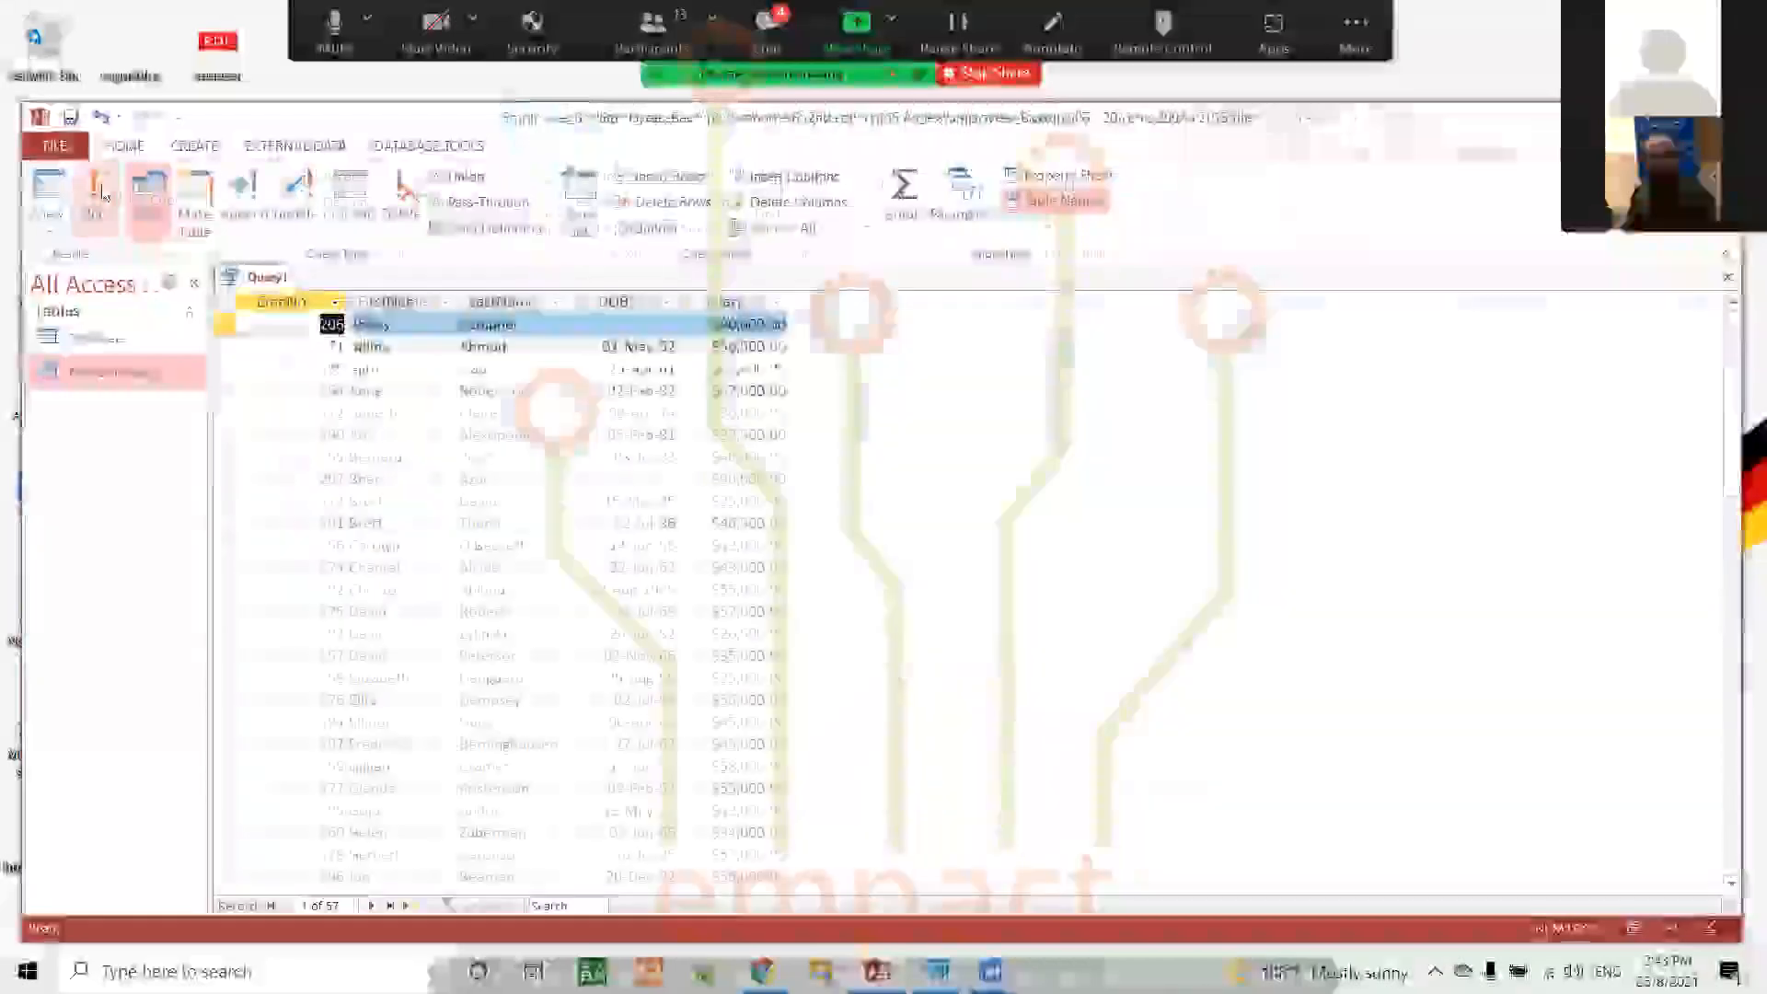
click(48, 188)
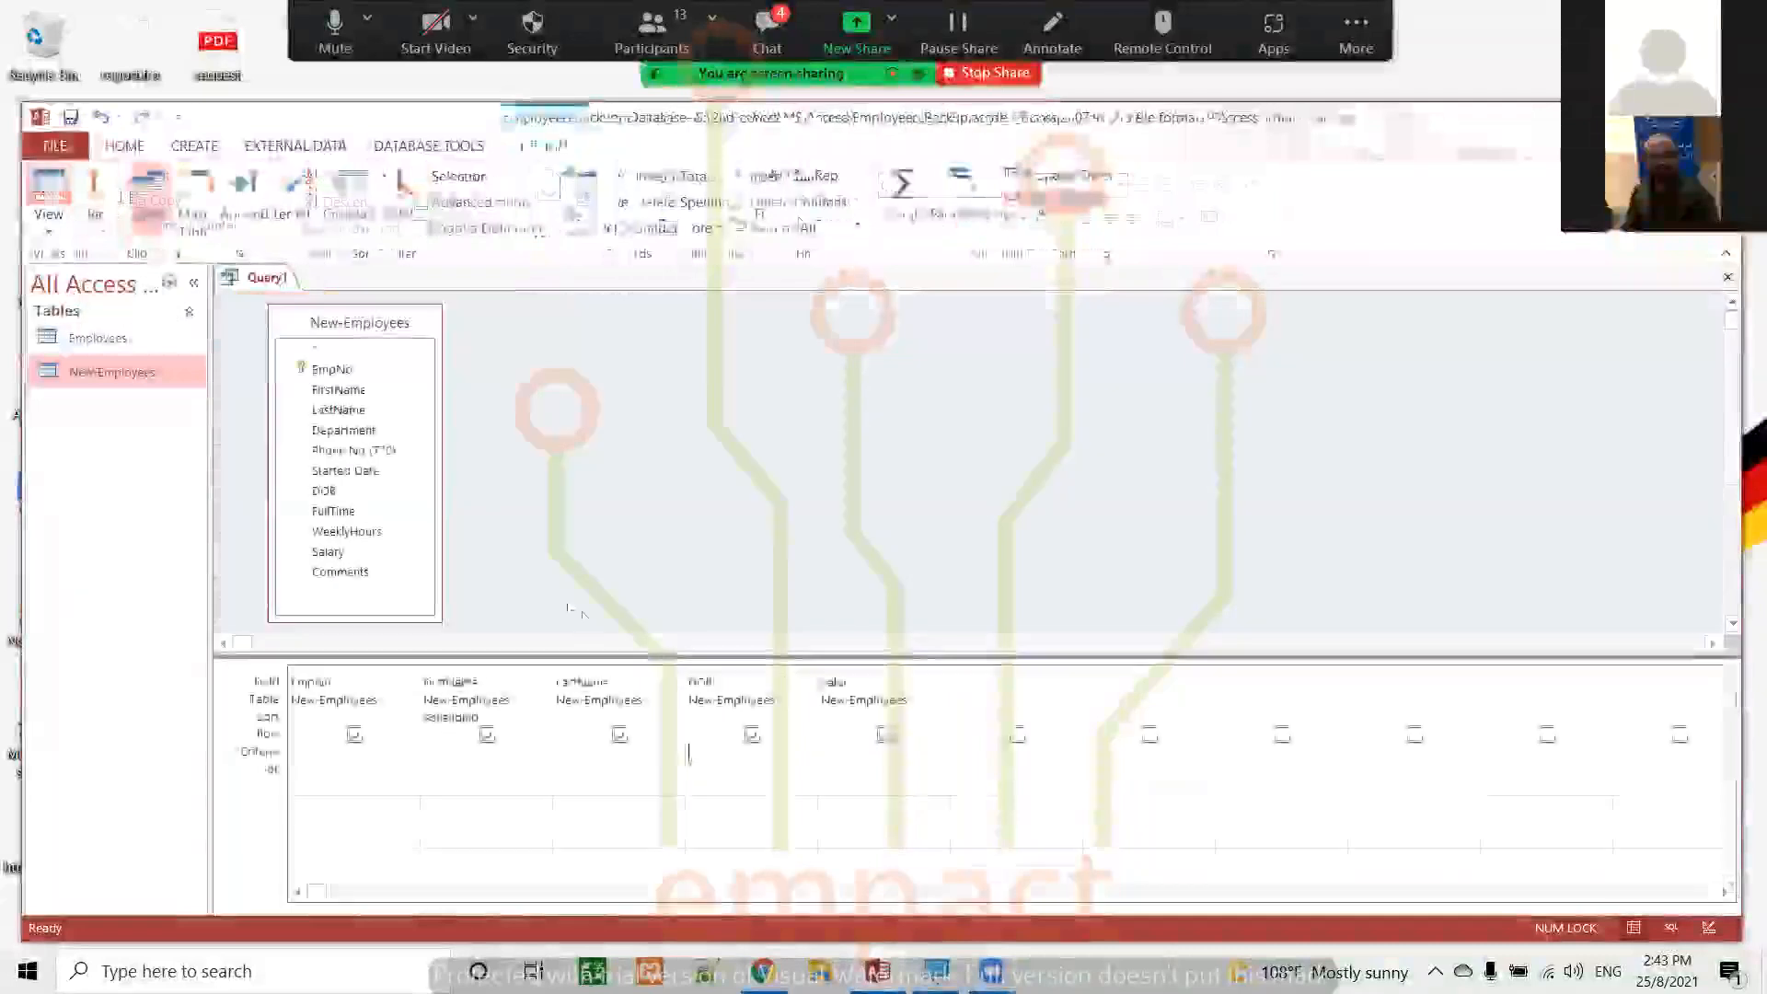
Enter the criterion >85000 for the Salary field, run the query, and return to Design view
click(858, 747)
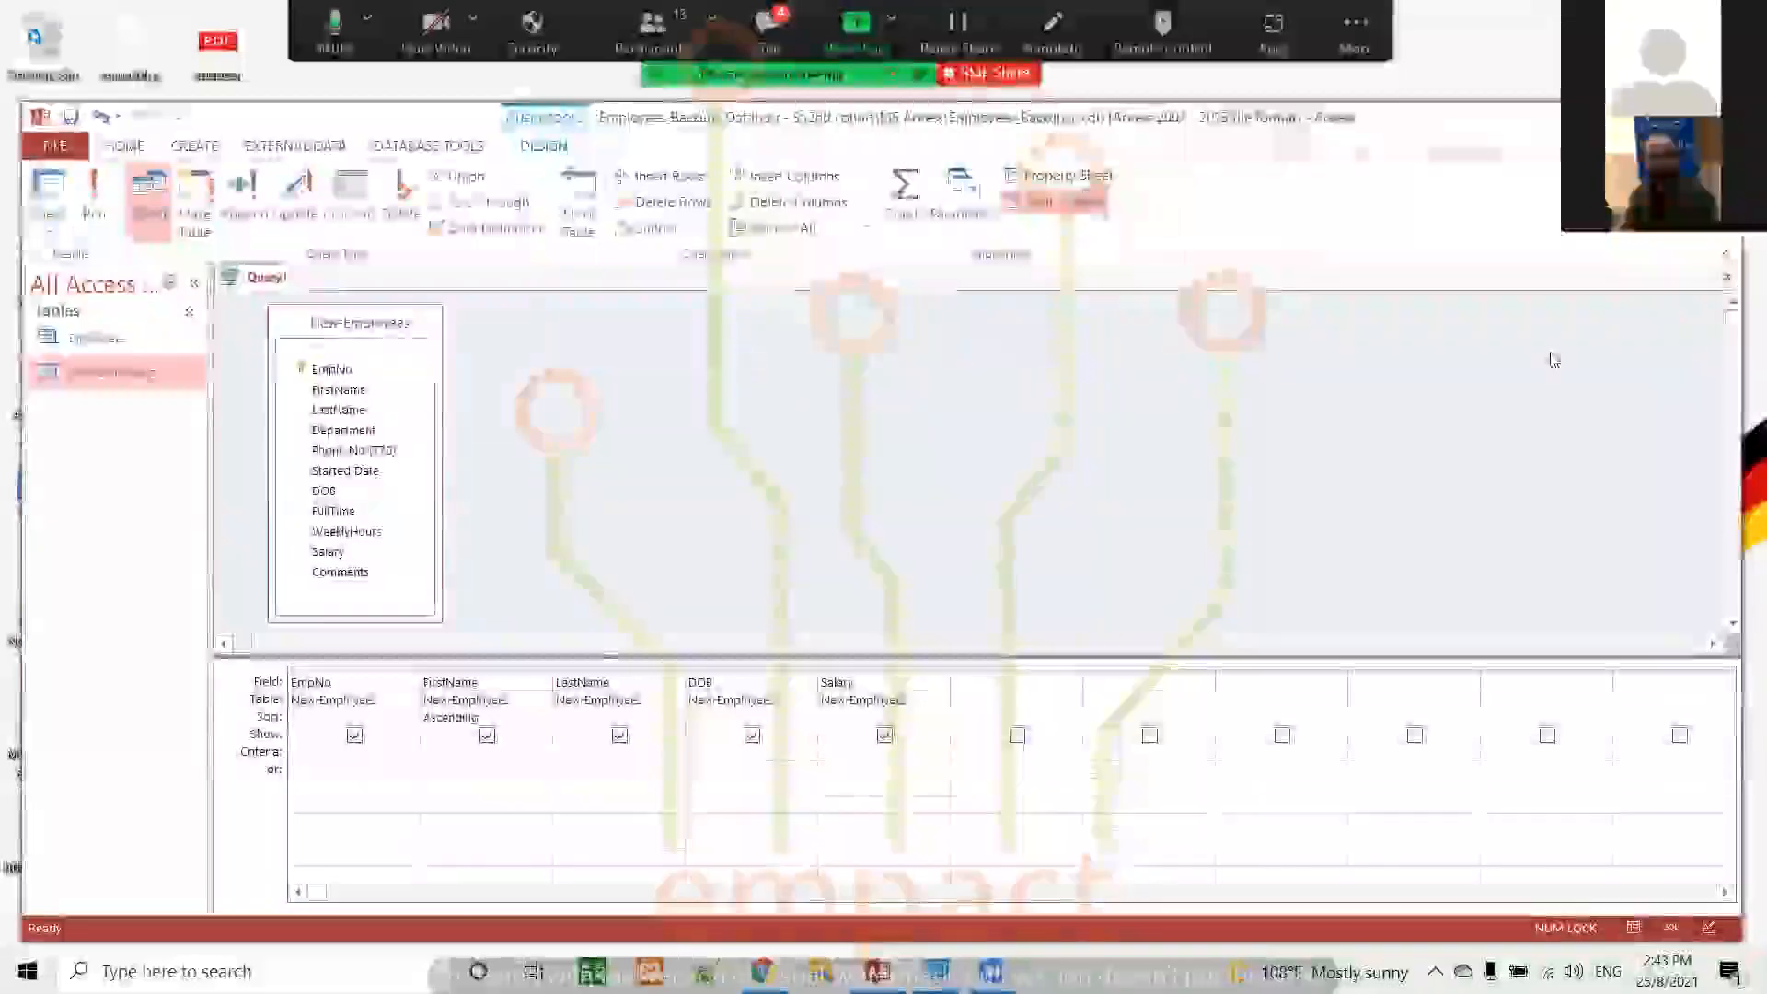
text(>85000)
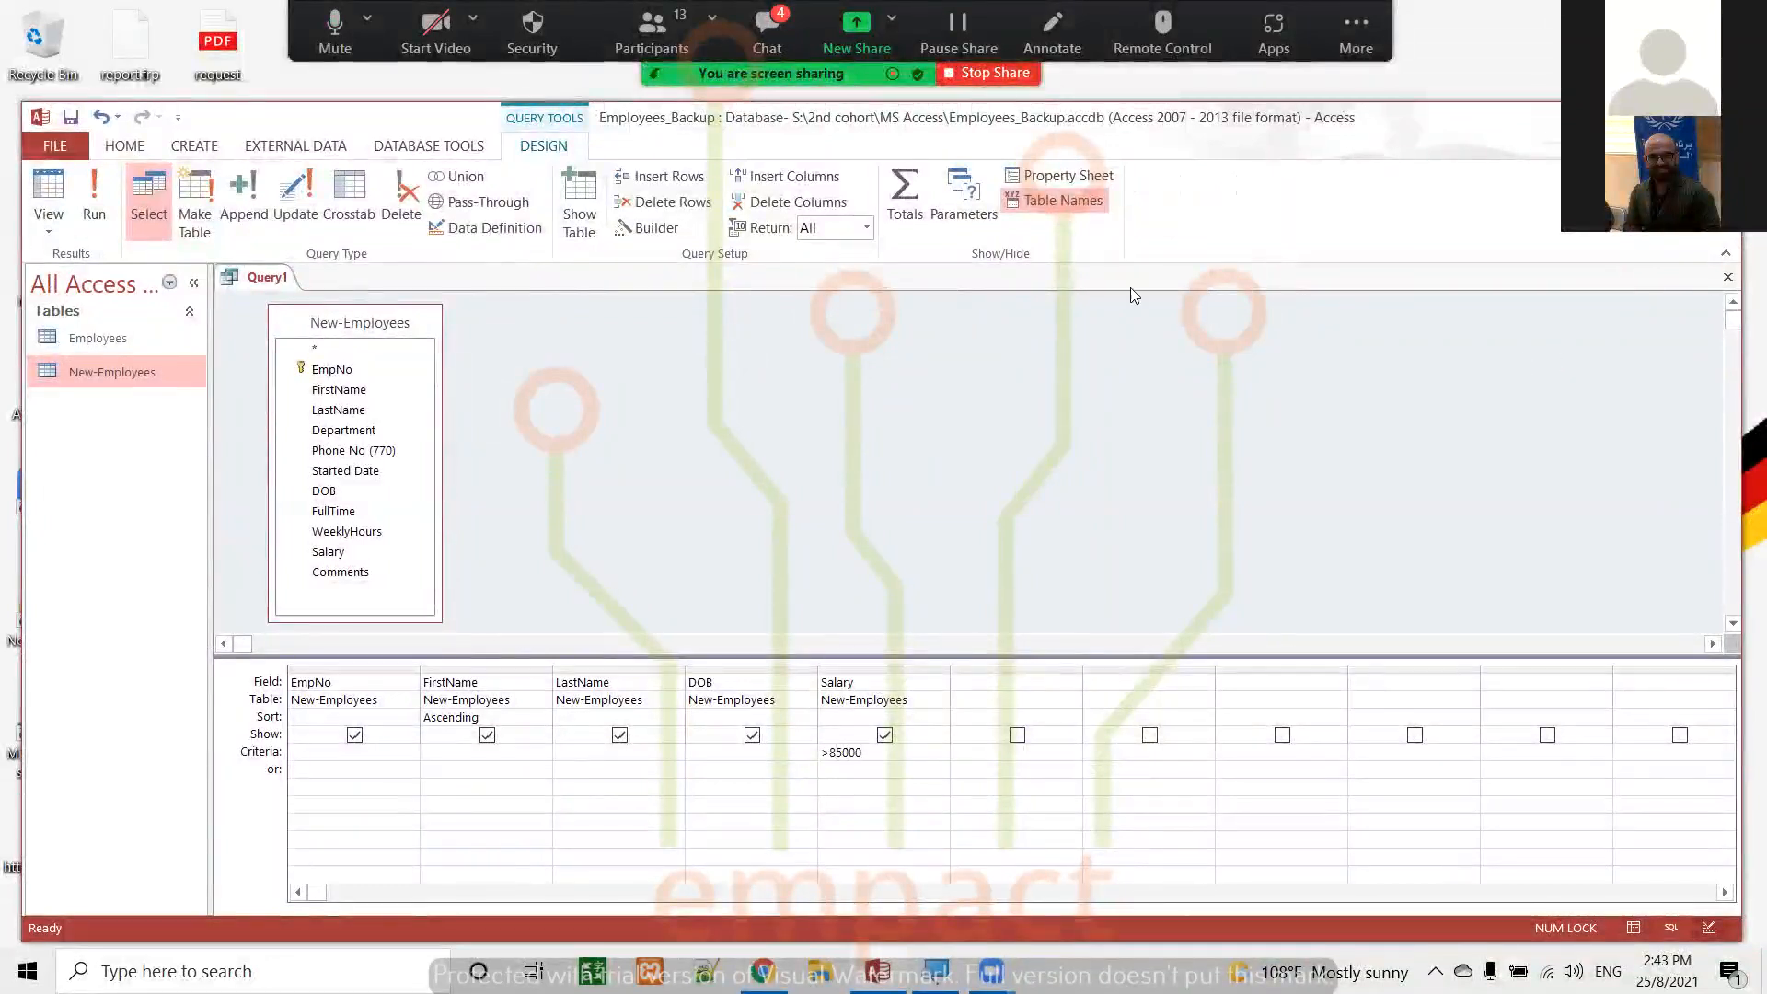
click(96, 189)
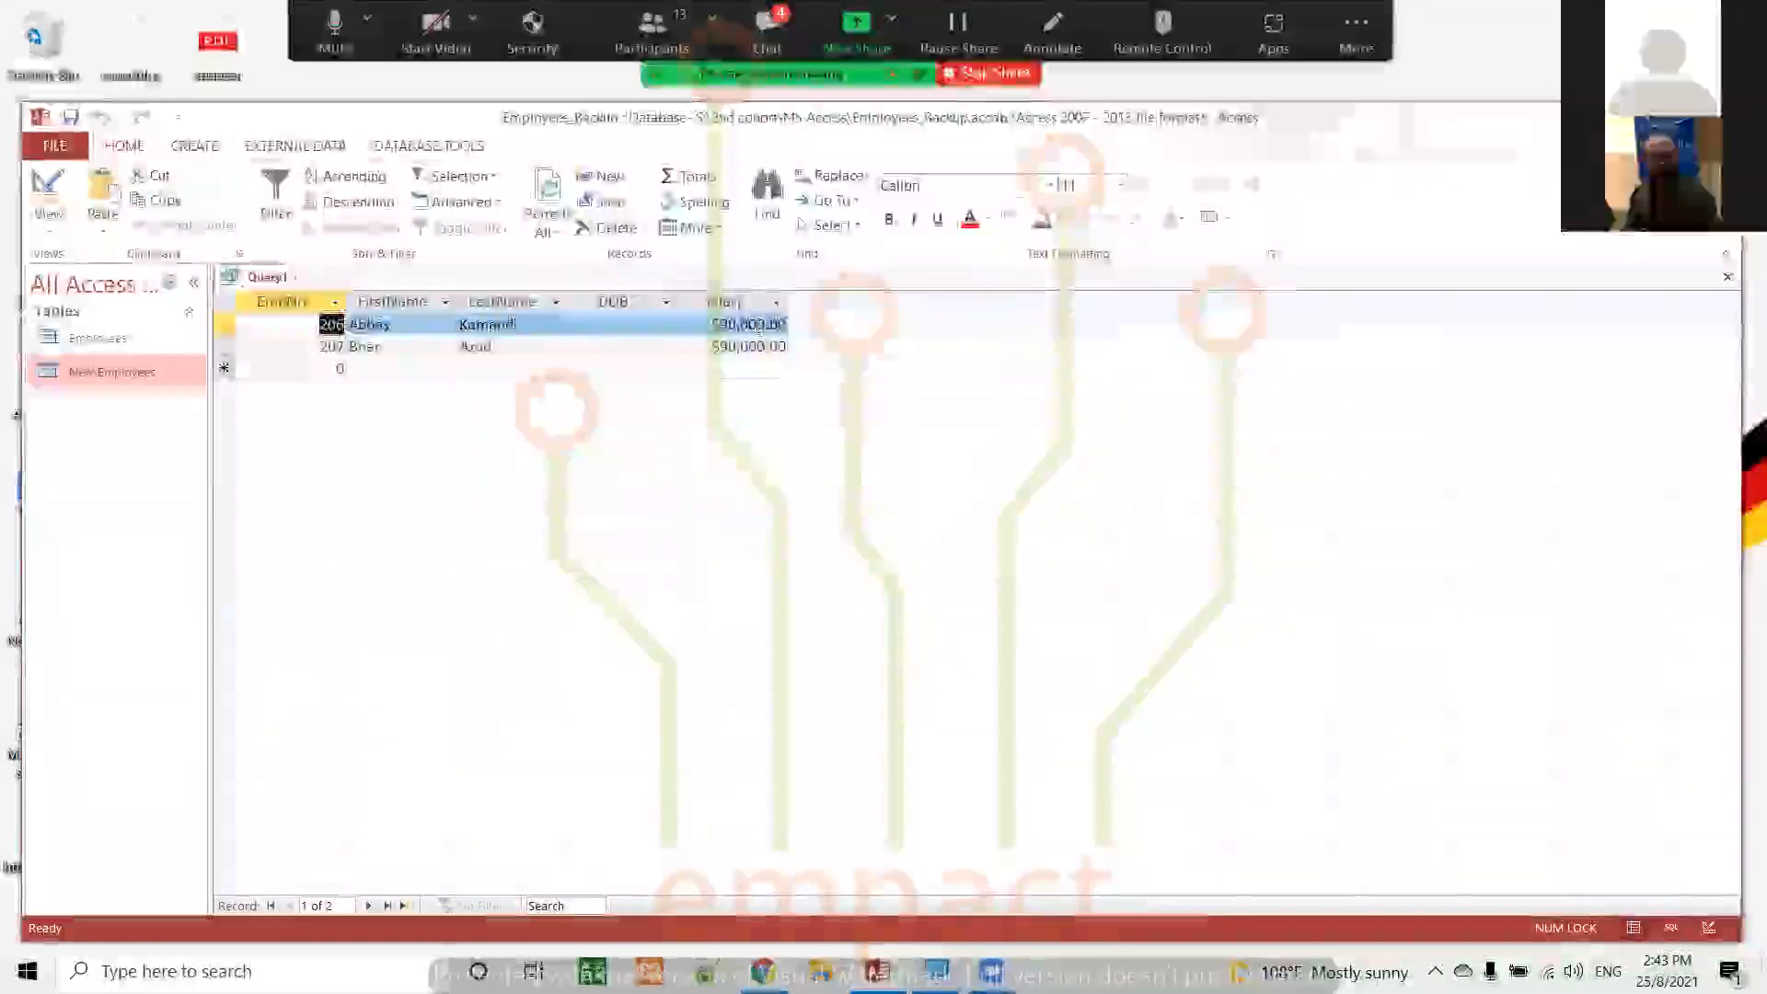
click(50, 184)
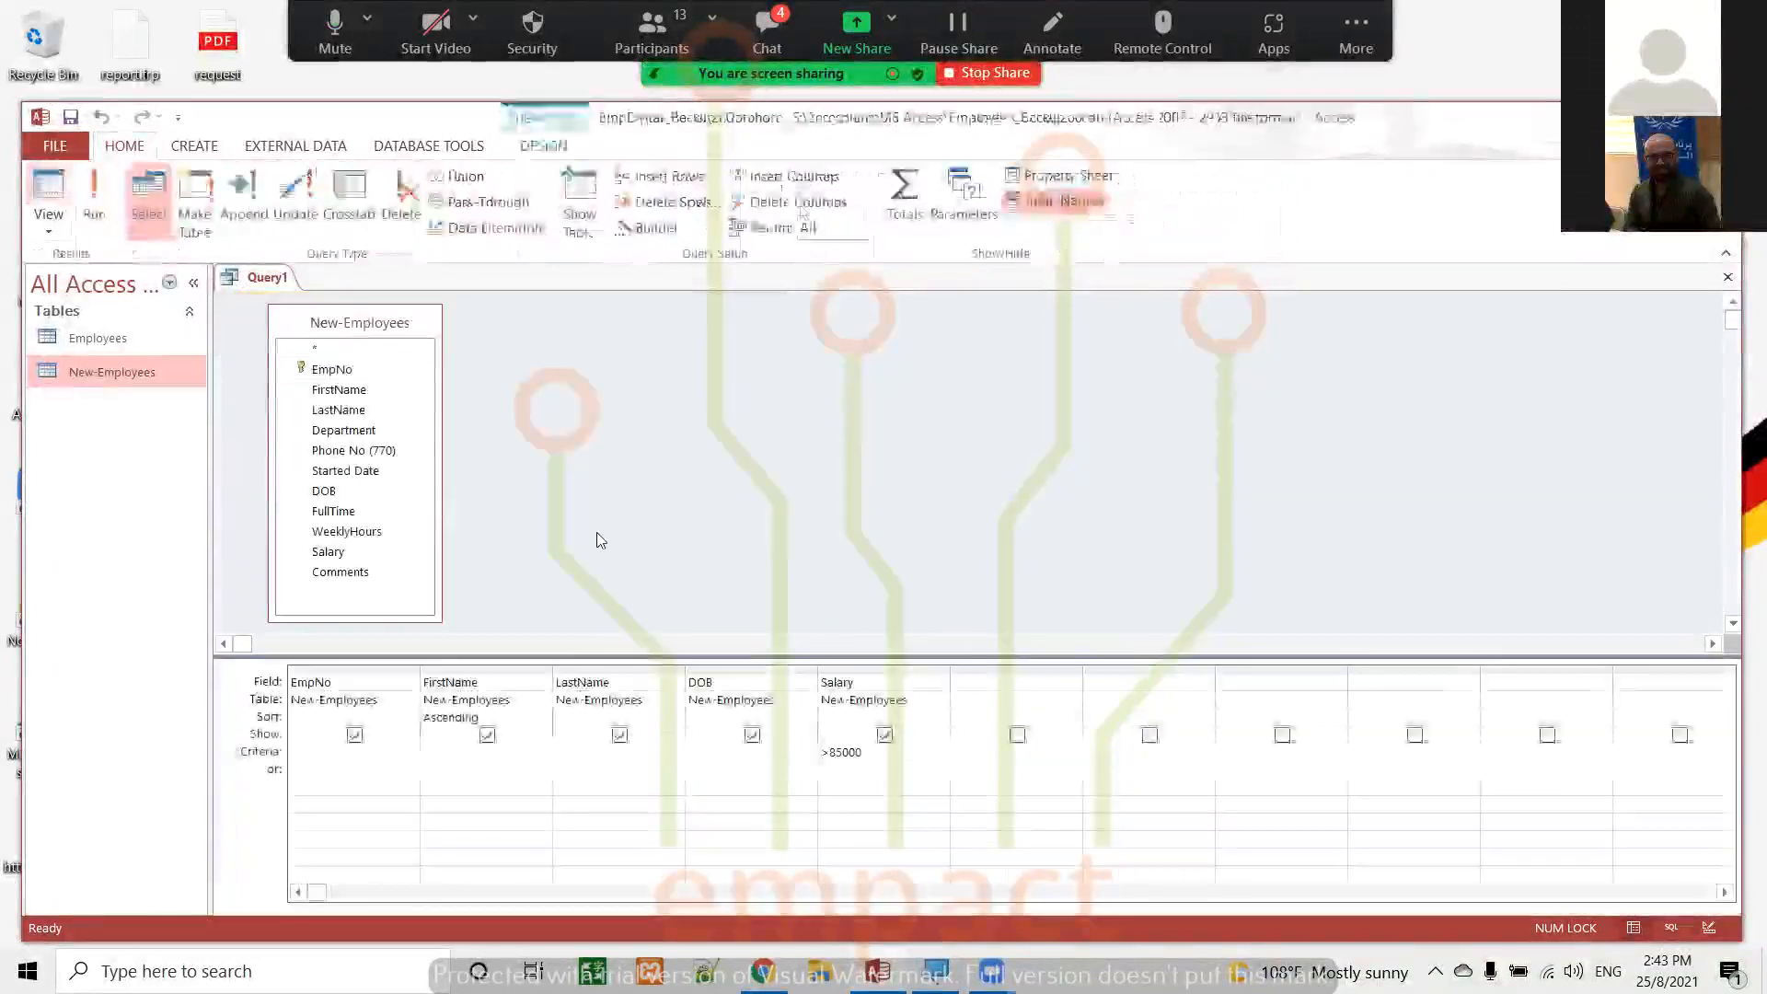
Magnify the screen to 200% to view the query design, and restore it to 100%
click(841, 771)
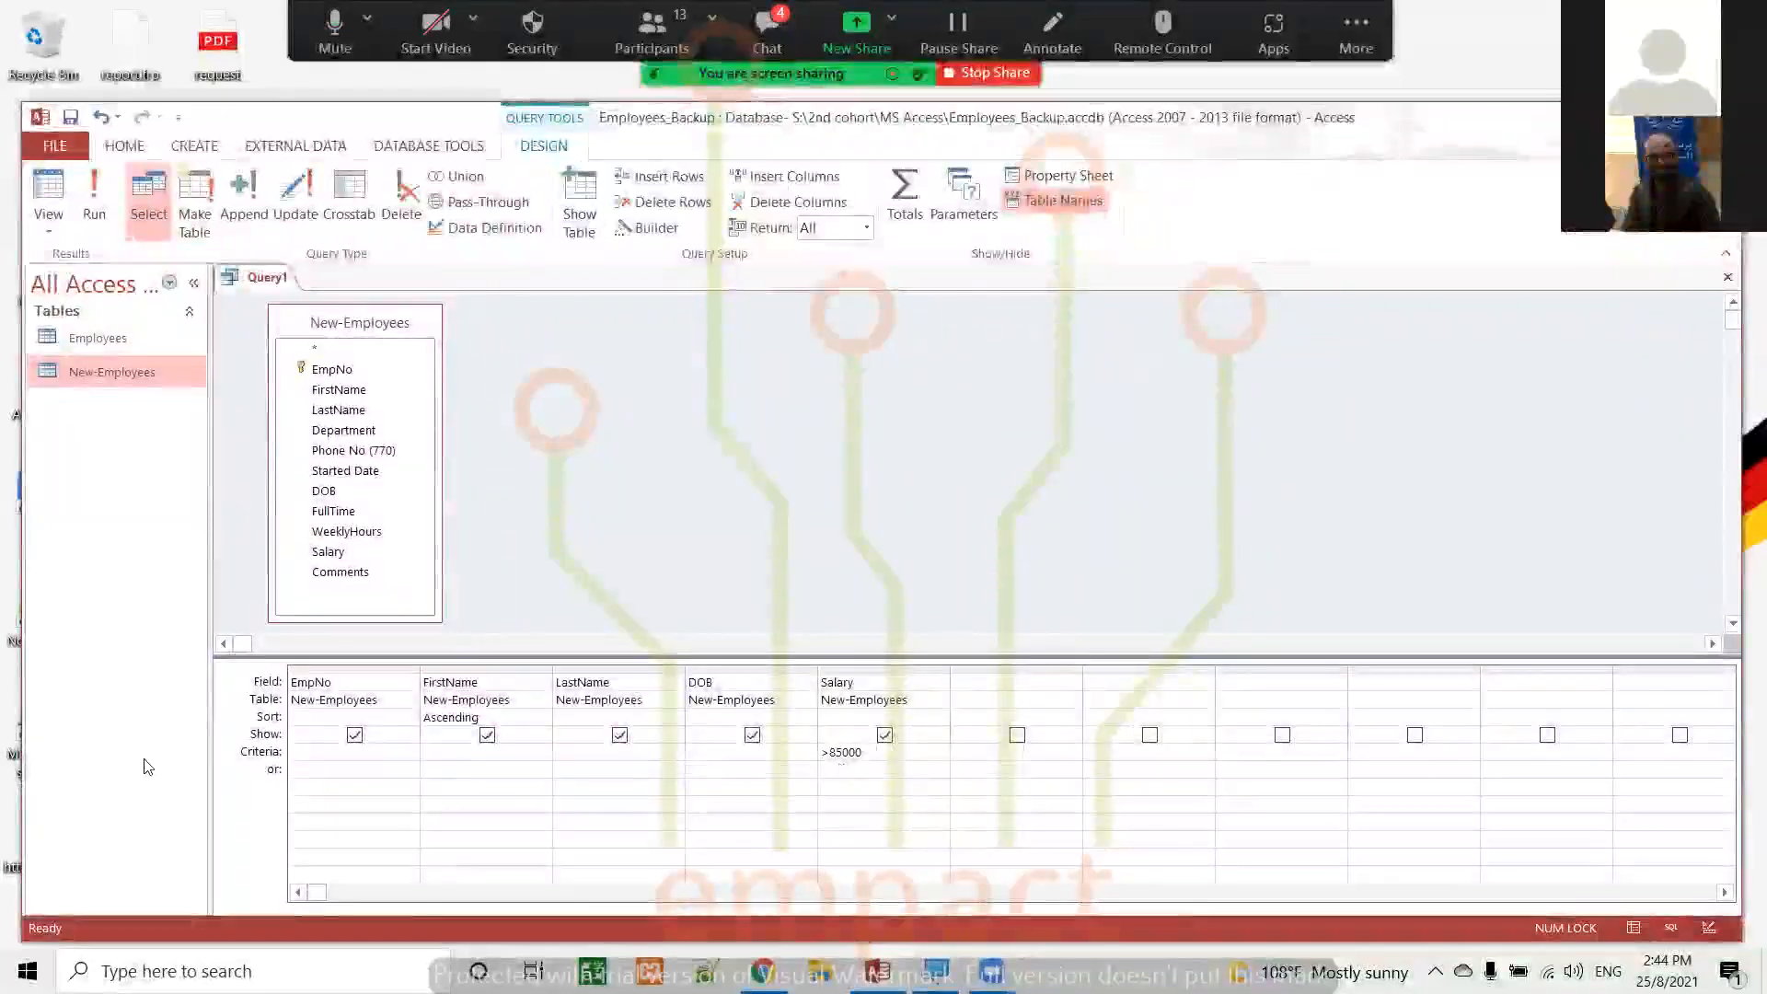
key(super+plus)
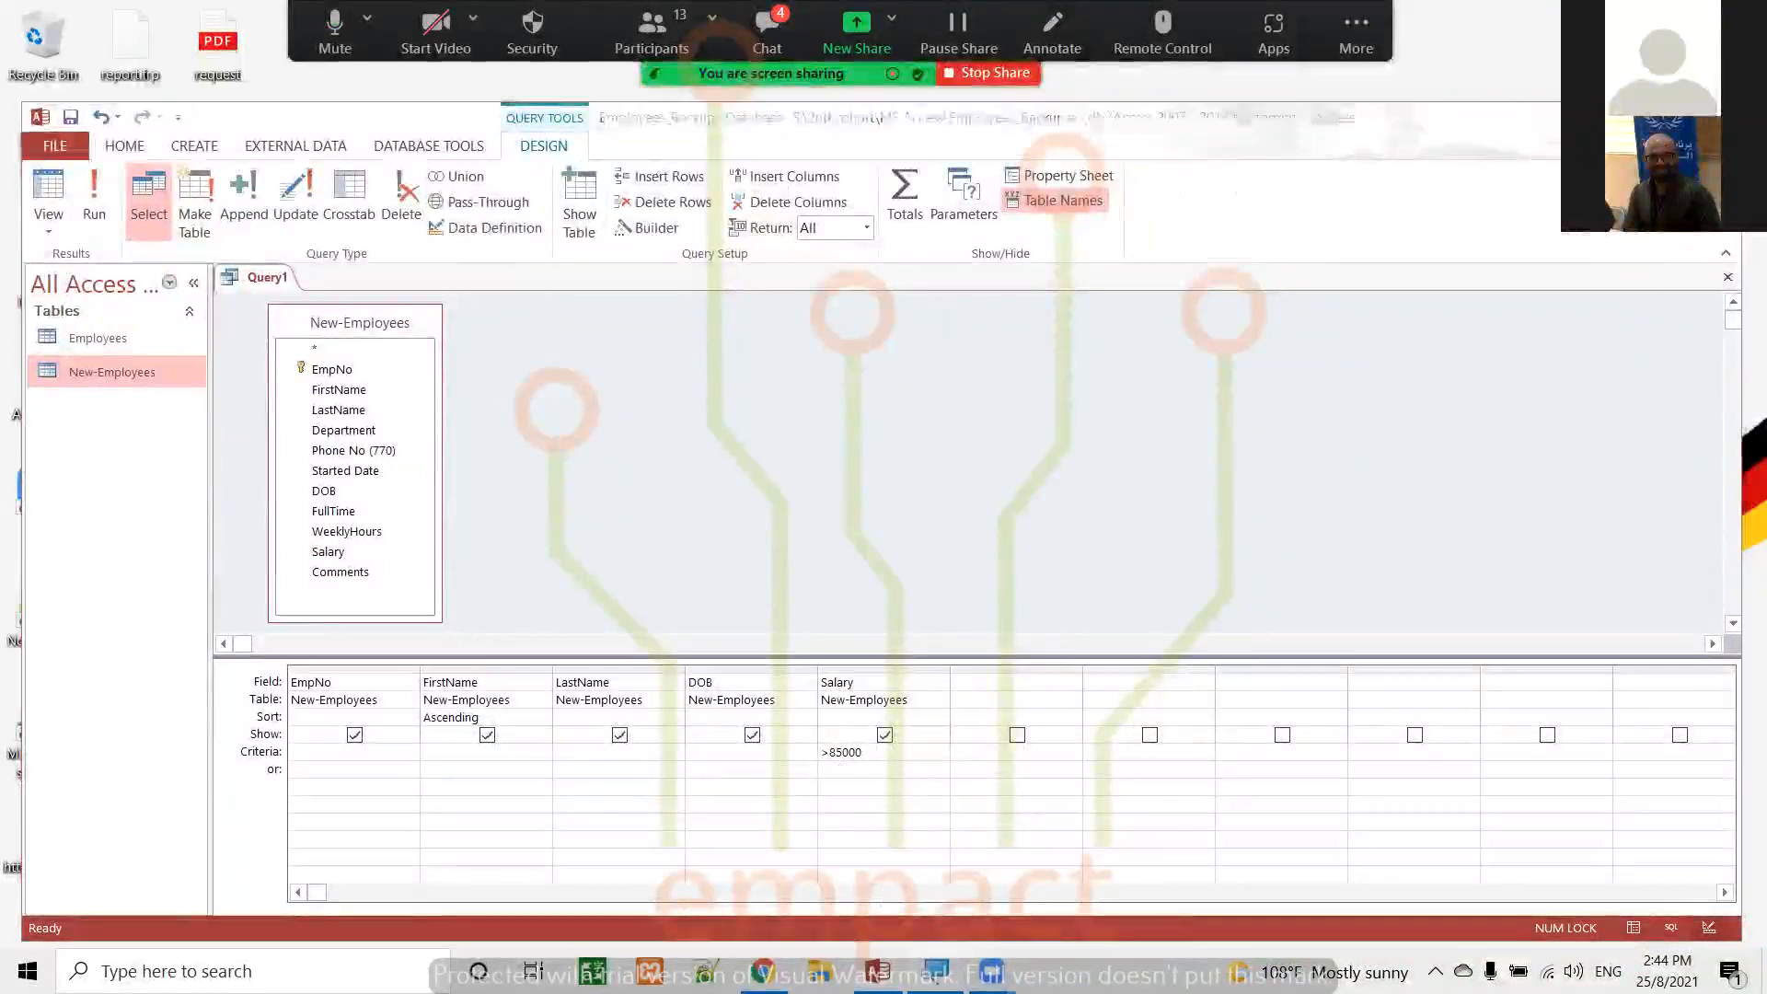
click(297, 199)
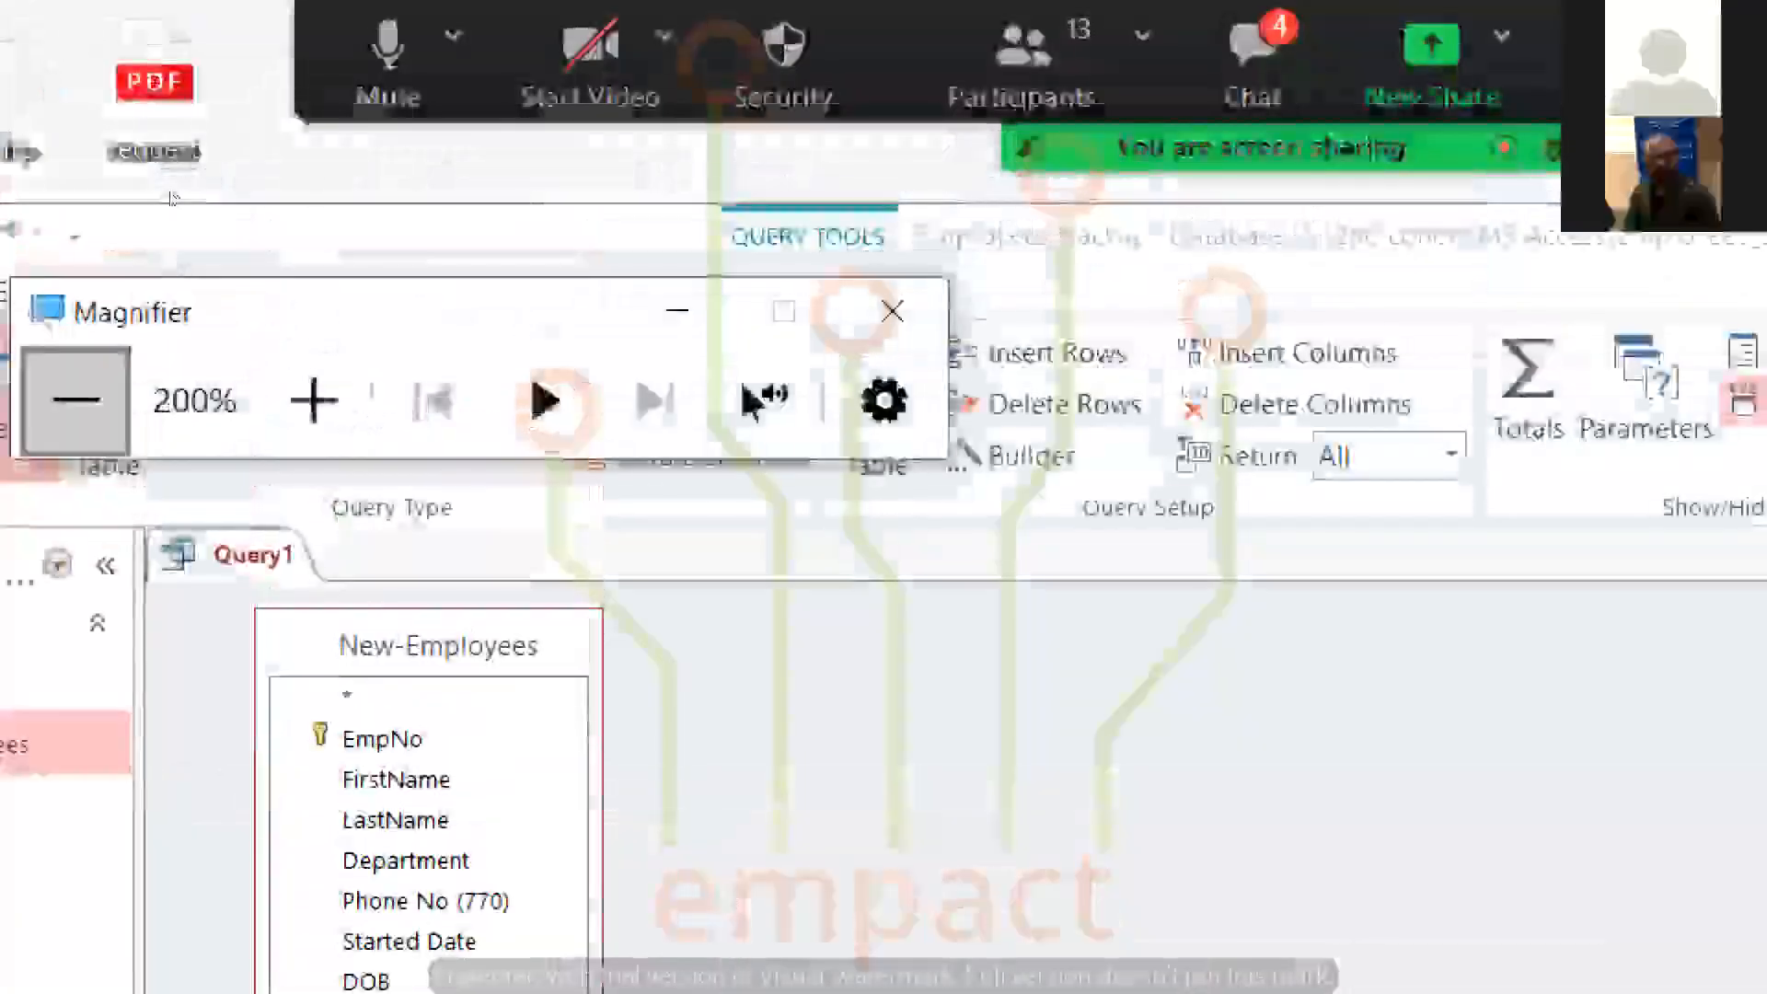
click(76, 400)
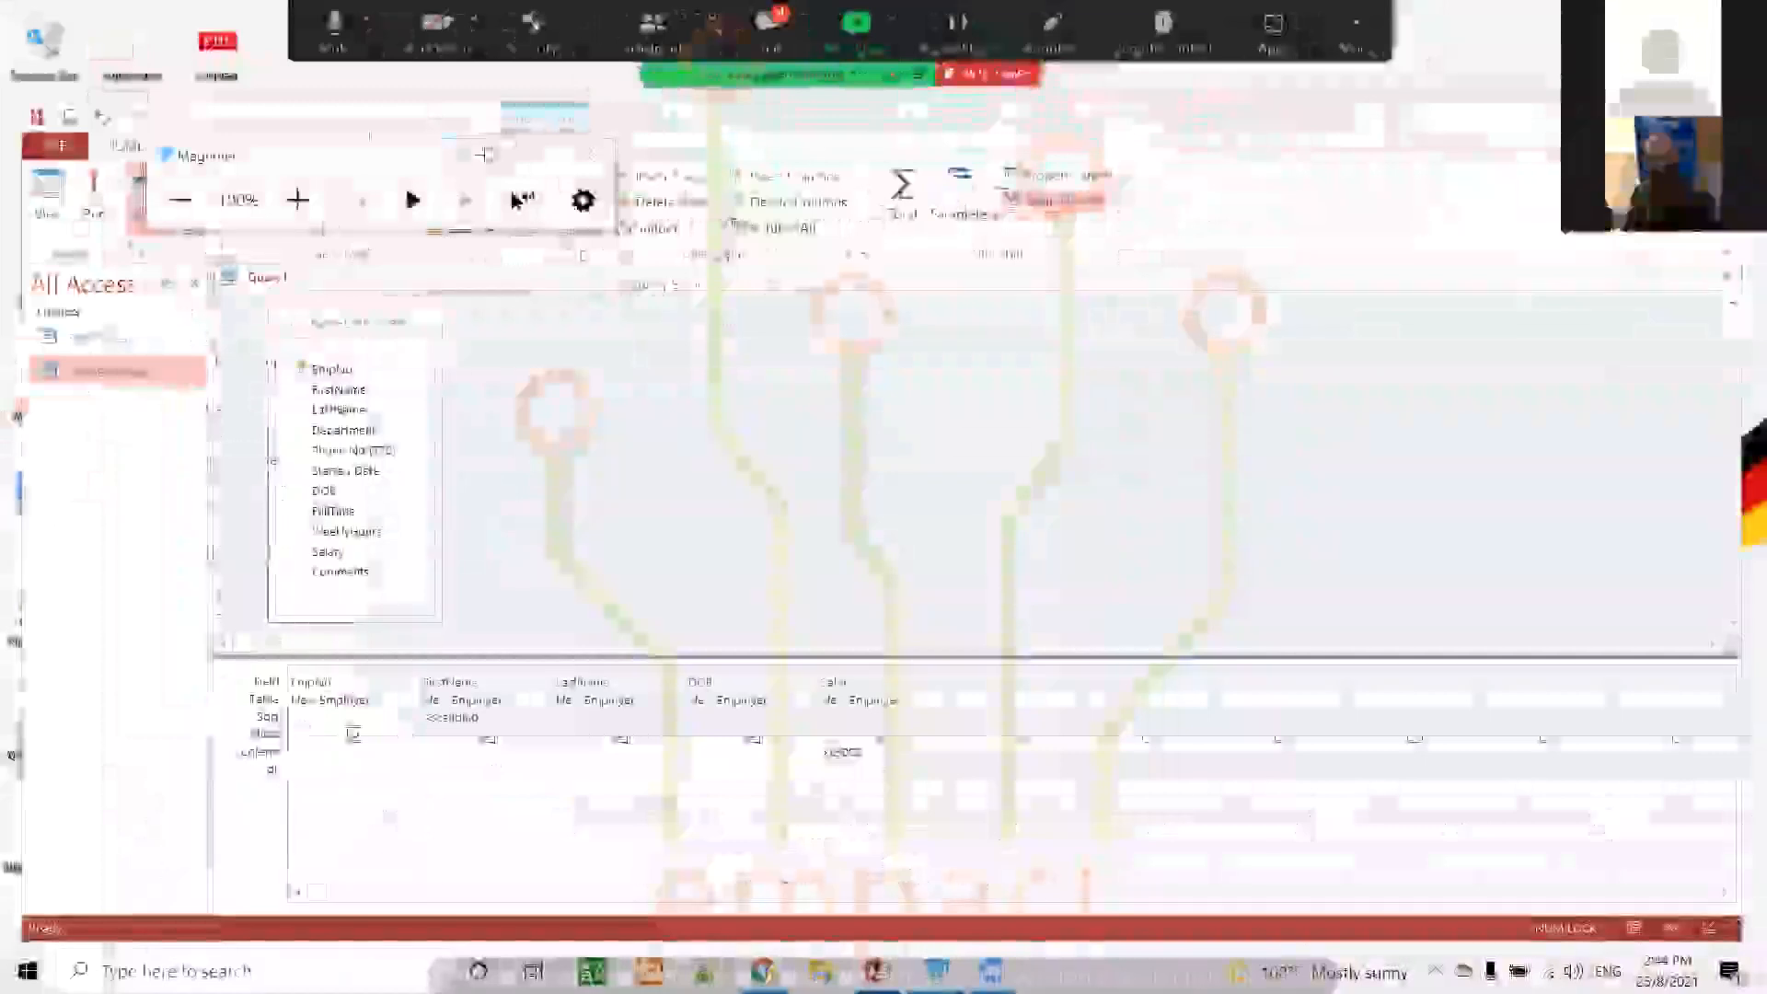
Enter Between 85000 And 75000 as the alternative (or) criterion for the Salary field and run the query
click(842, 763)
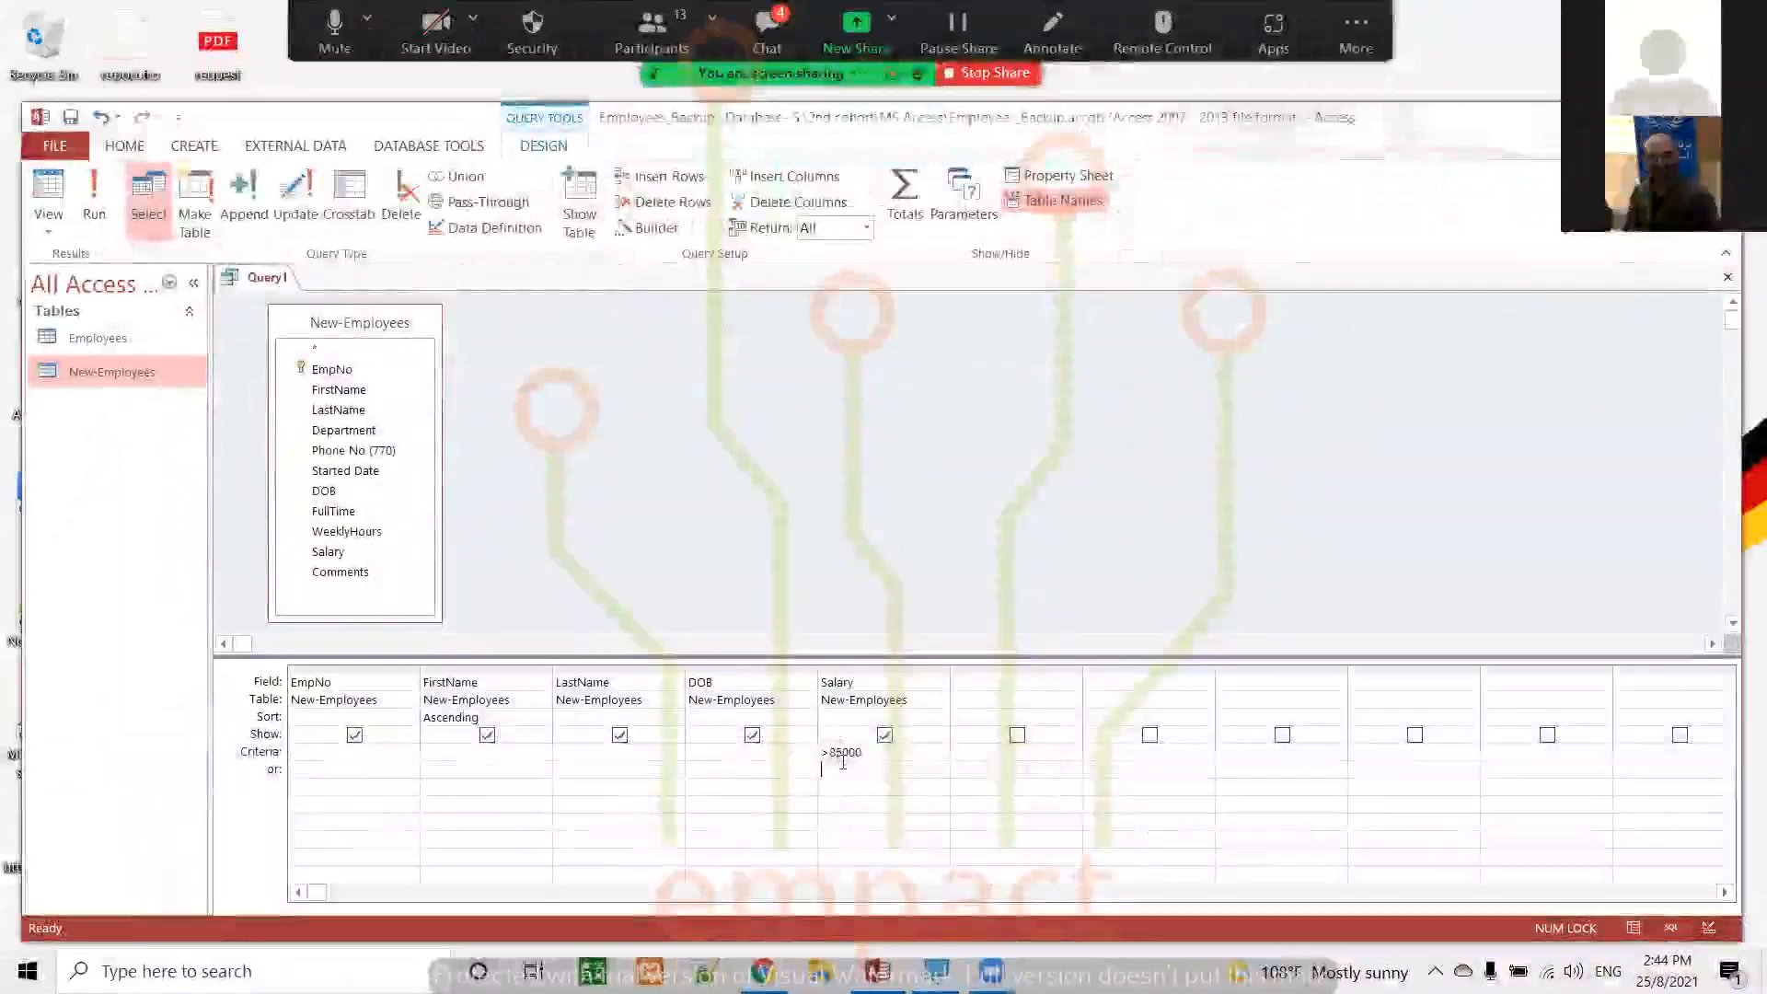
text(>)
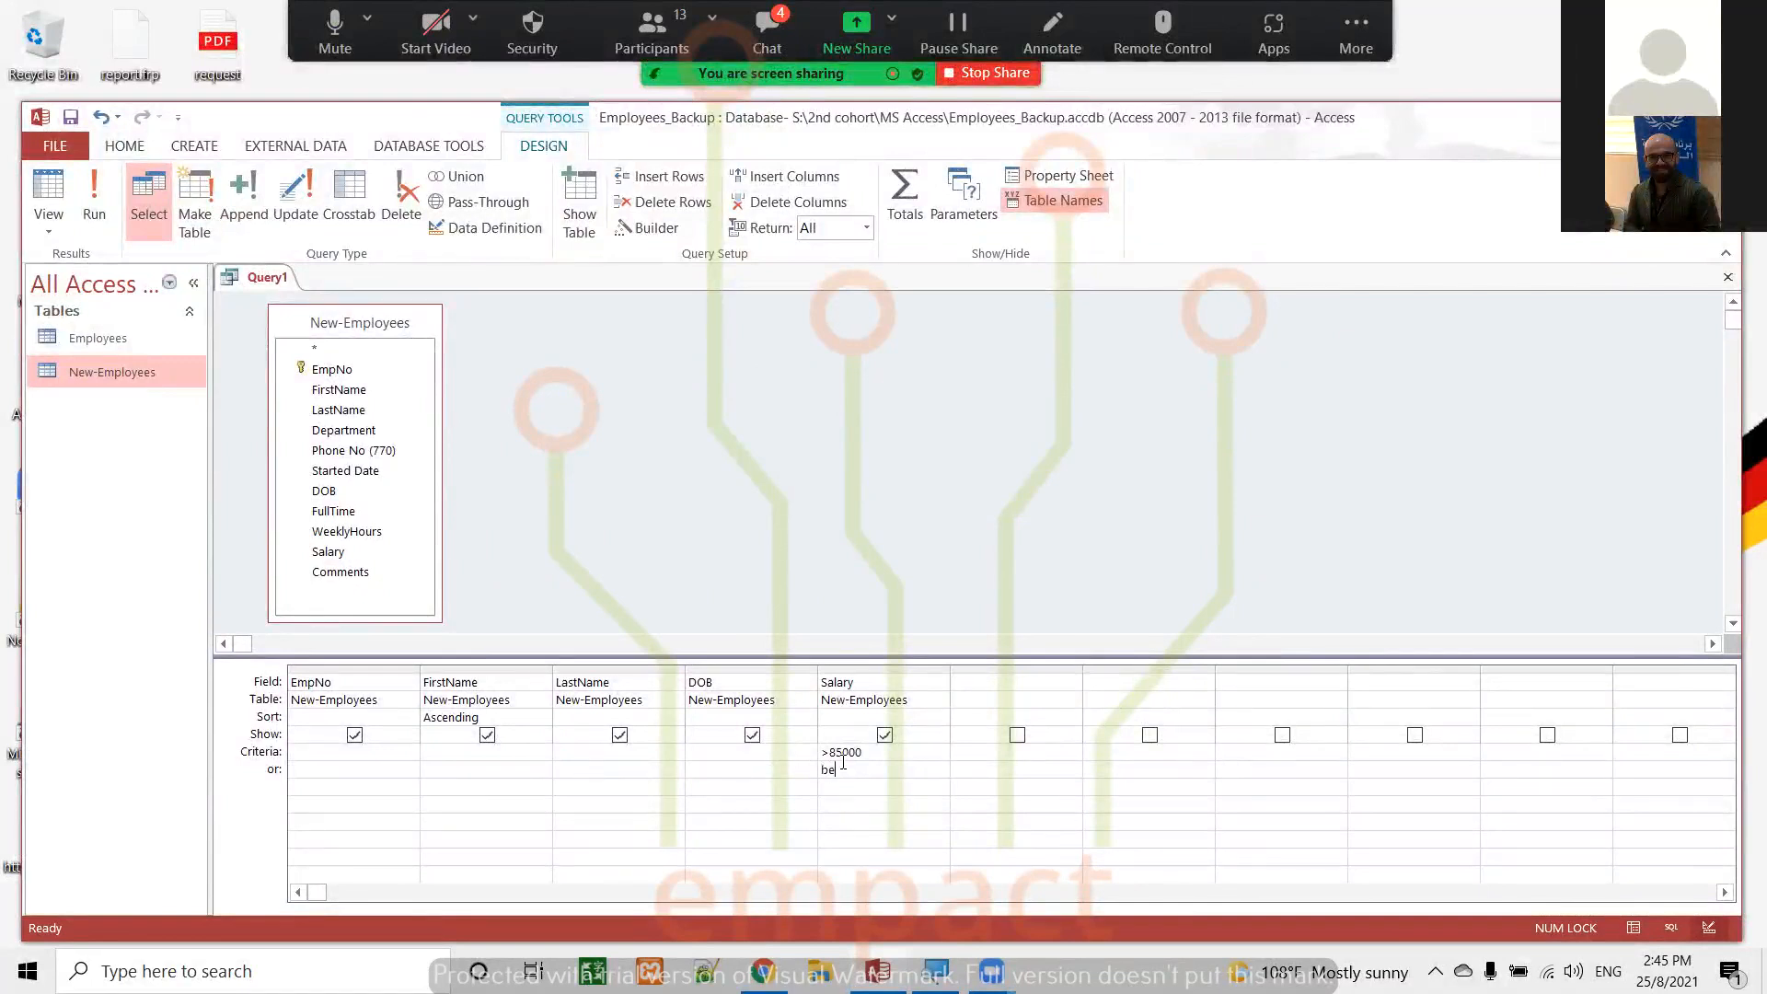
text(een)
text(85000 And 75)
text(000)
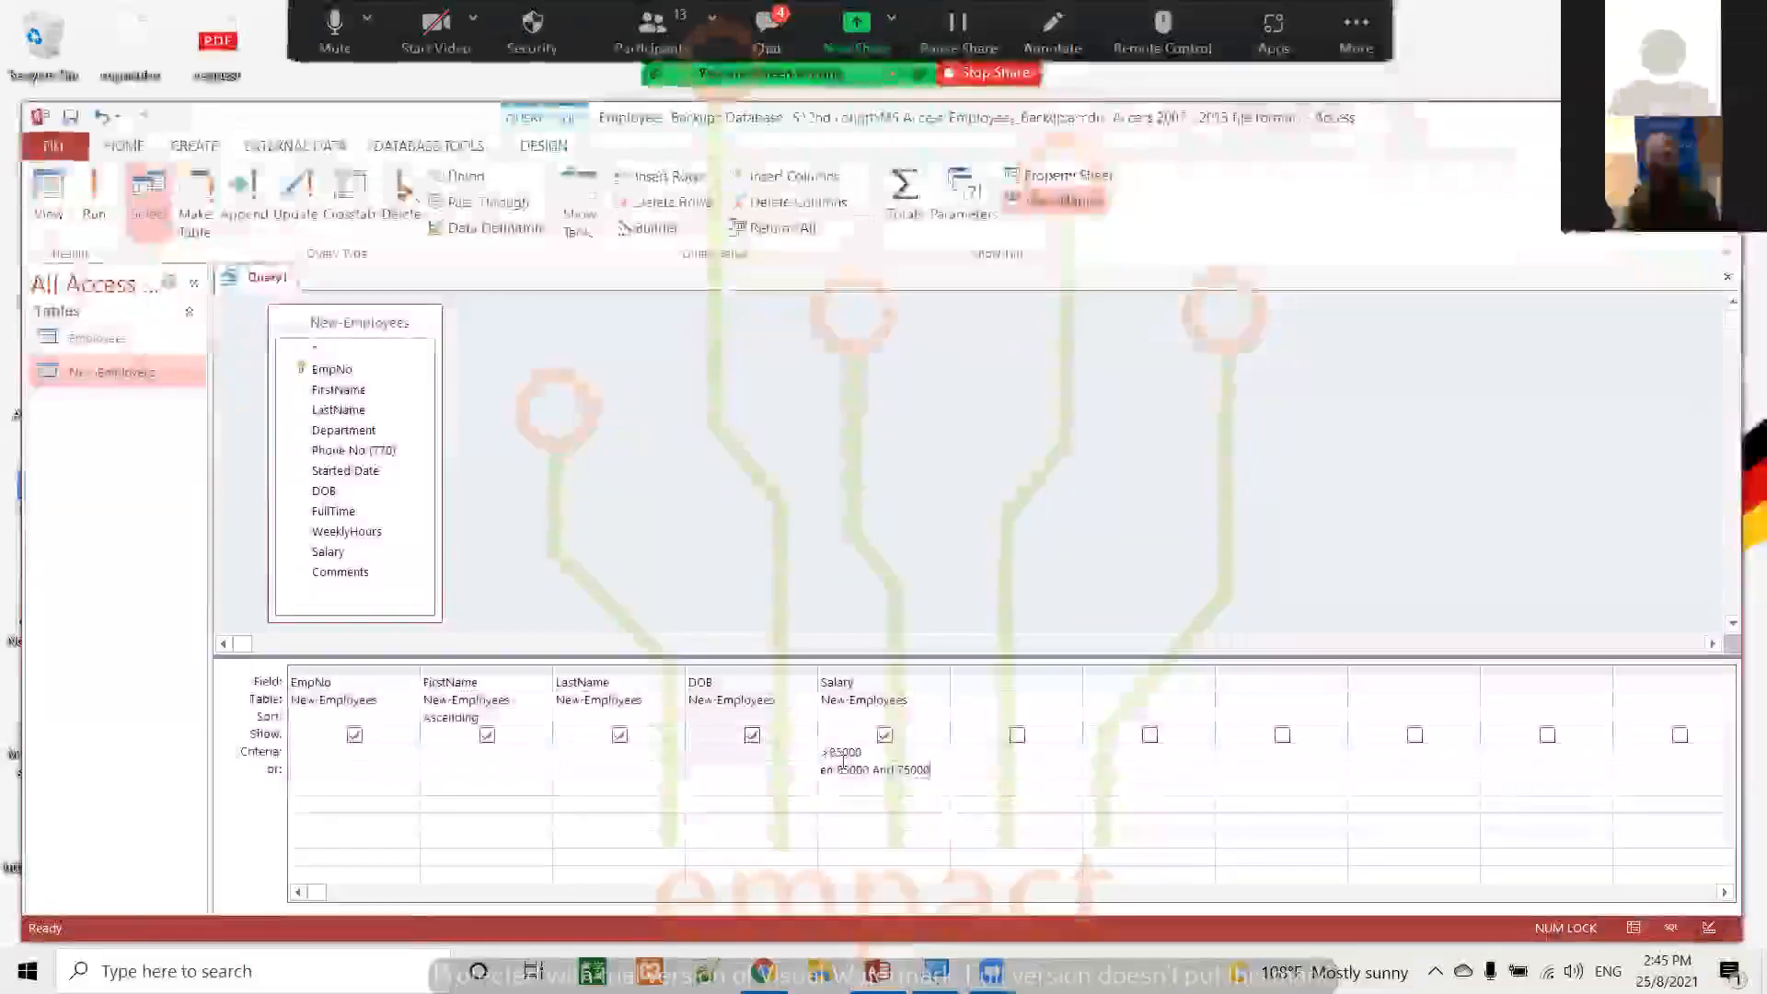
click(81, 197)
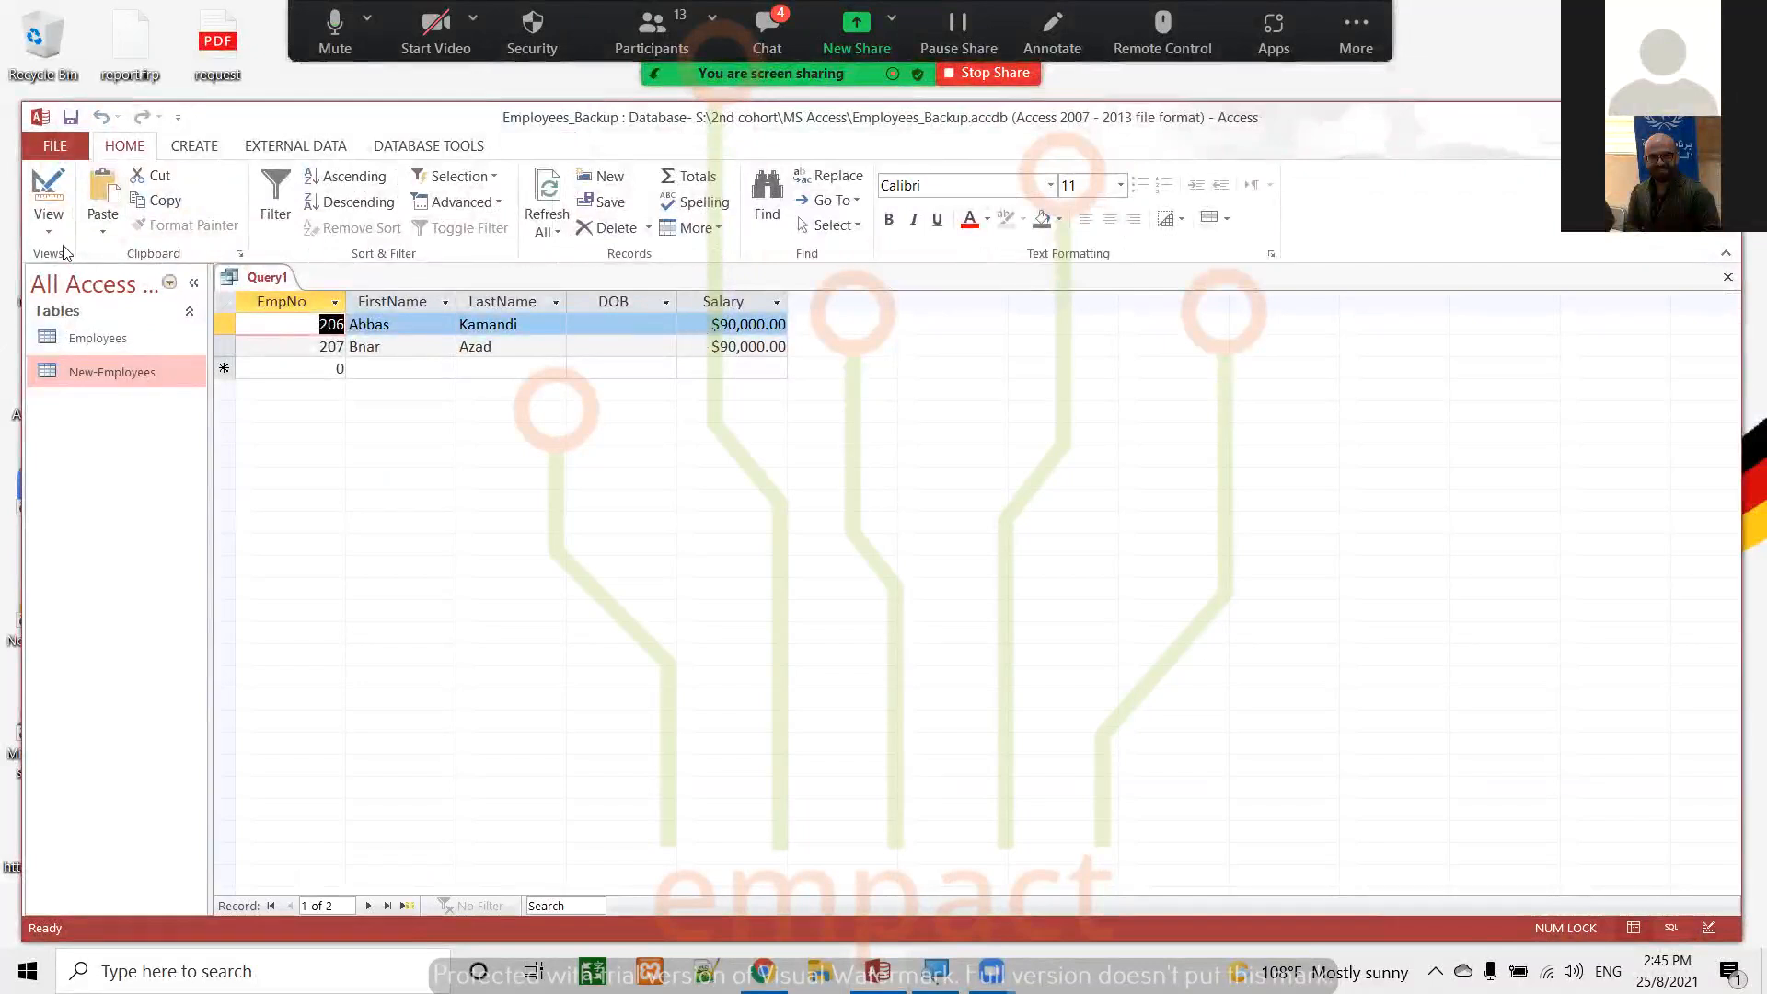
Replace the alternative (or) criterion for the Salary field with <80000 in Design view and run the query
click(50, 191)
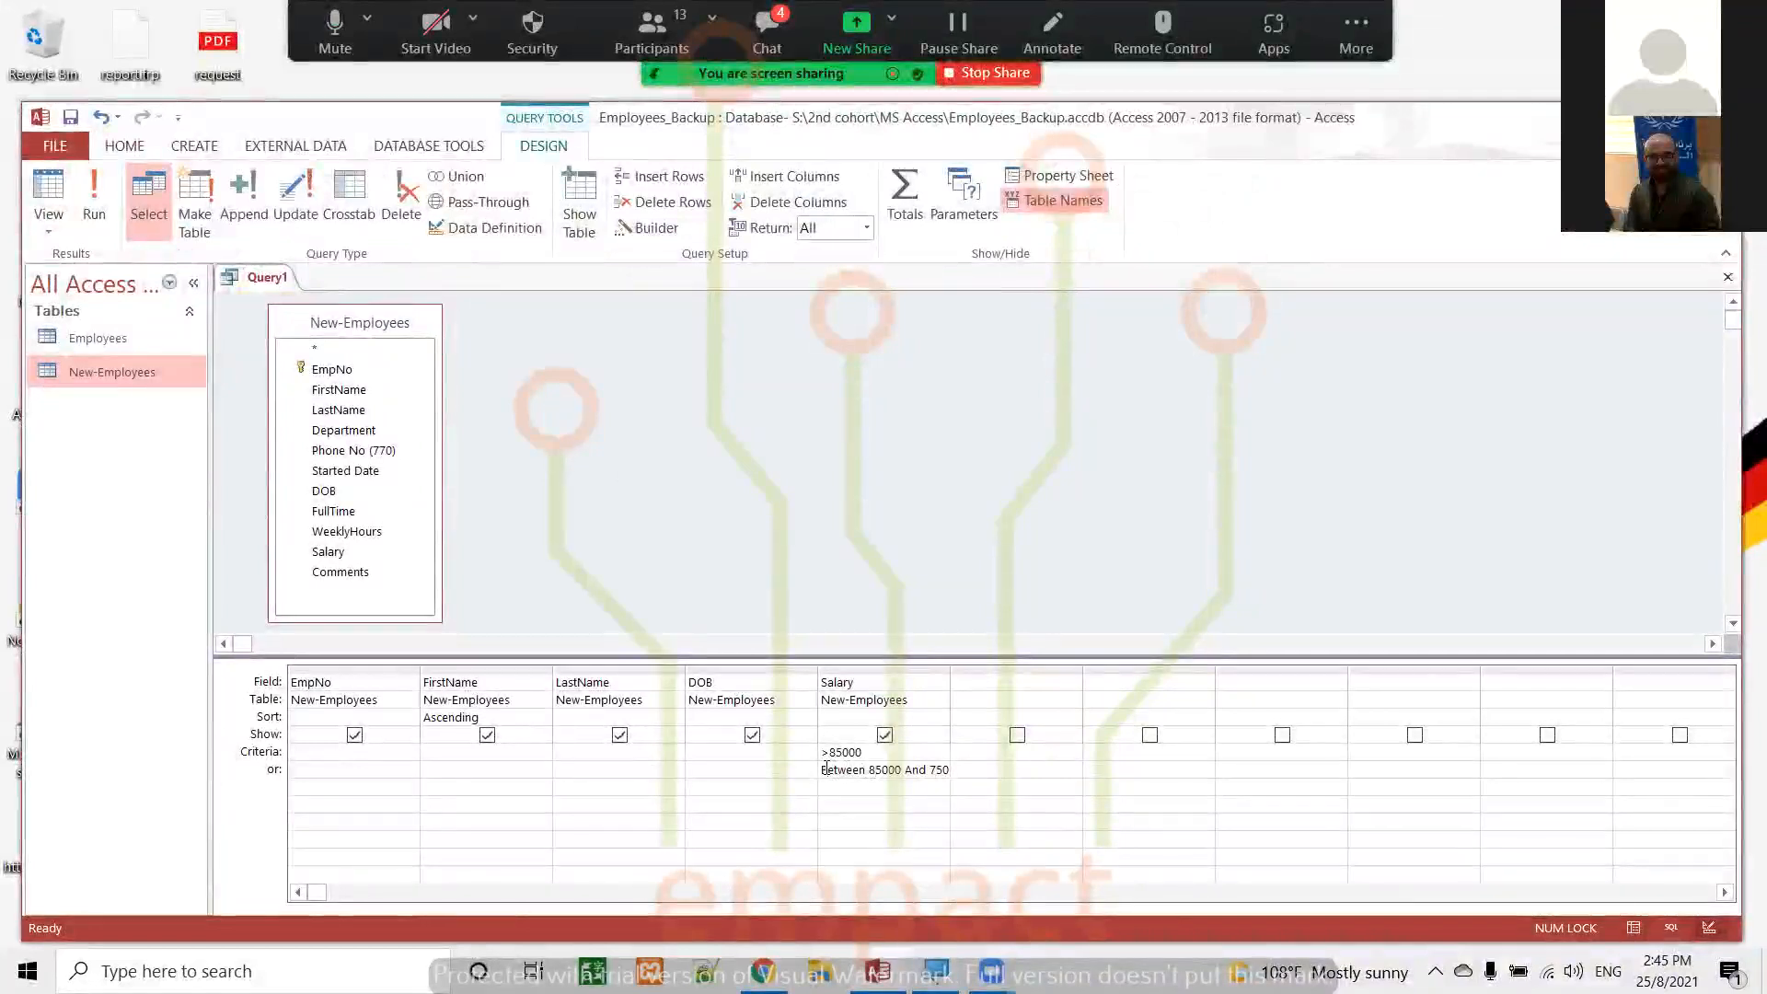
key(BackSpace)
key(BackSpace)
key(BackSpace)
key(BackSpace)
key(BackSpace)
key(BackSpace)
key(BackSpace)
key(BackSpace)
key(BackSpace)
key(BackSpace)
key(BackSpace)
key(BackSpace)
key(BackSpace)
key(BackSpace)
key(BackSpace)
key(BackSpace)
key(BackSpace)
key(BackSpace)
key(BackSpace)
key(BackSpace)
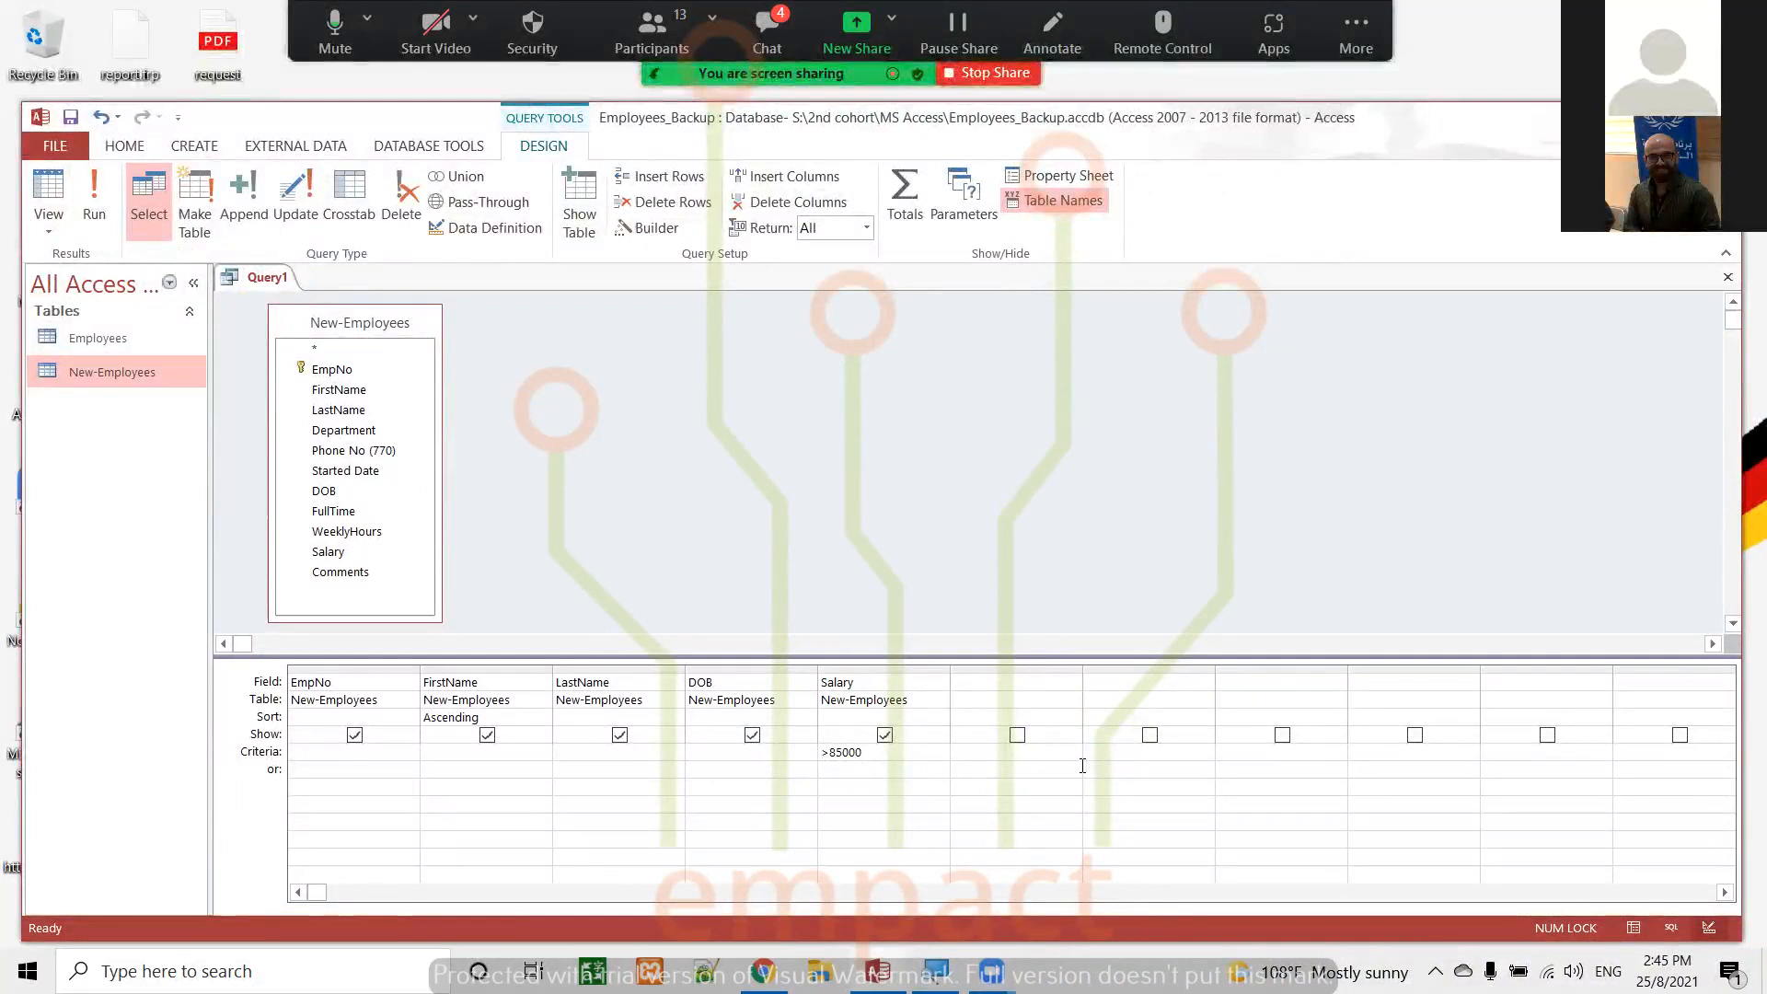
text(<80000)
click(94, 198)
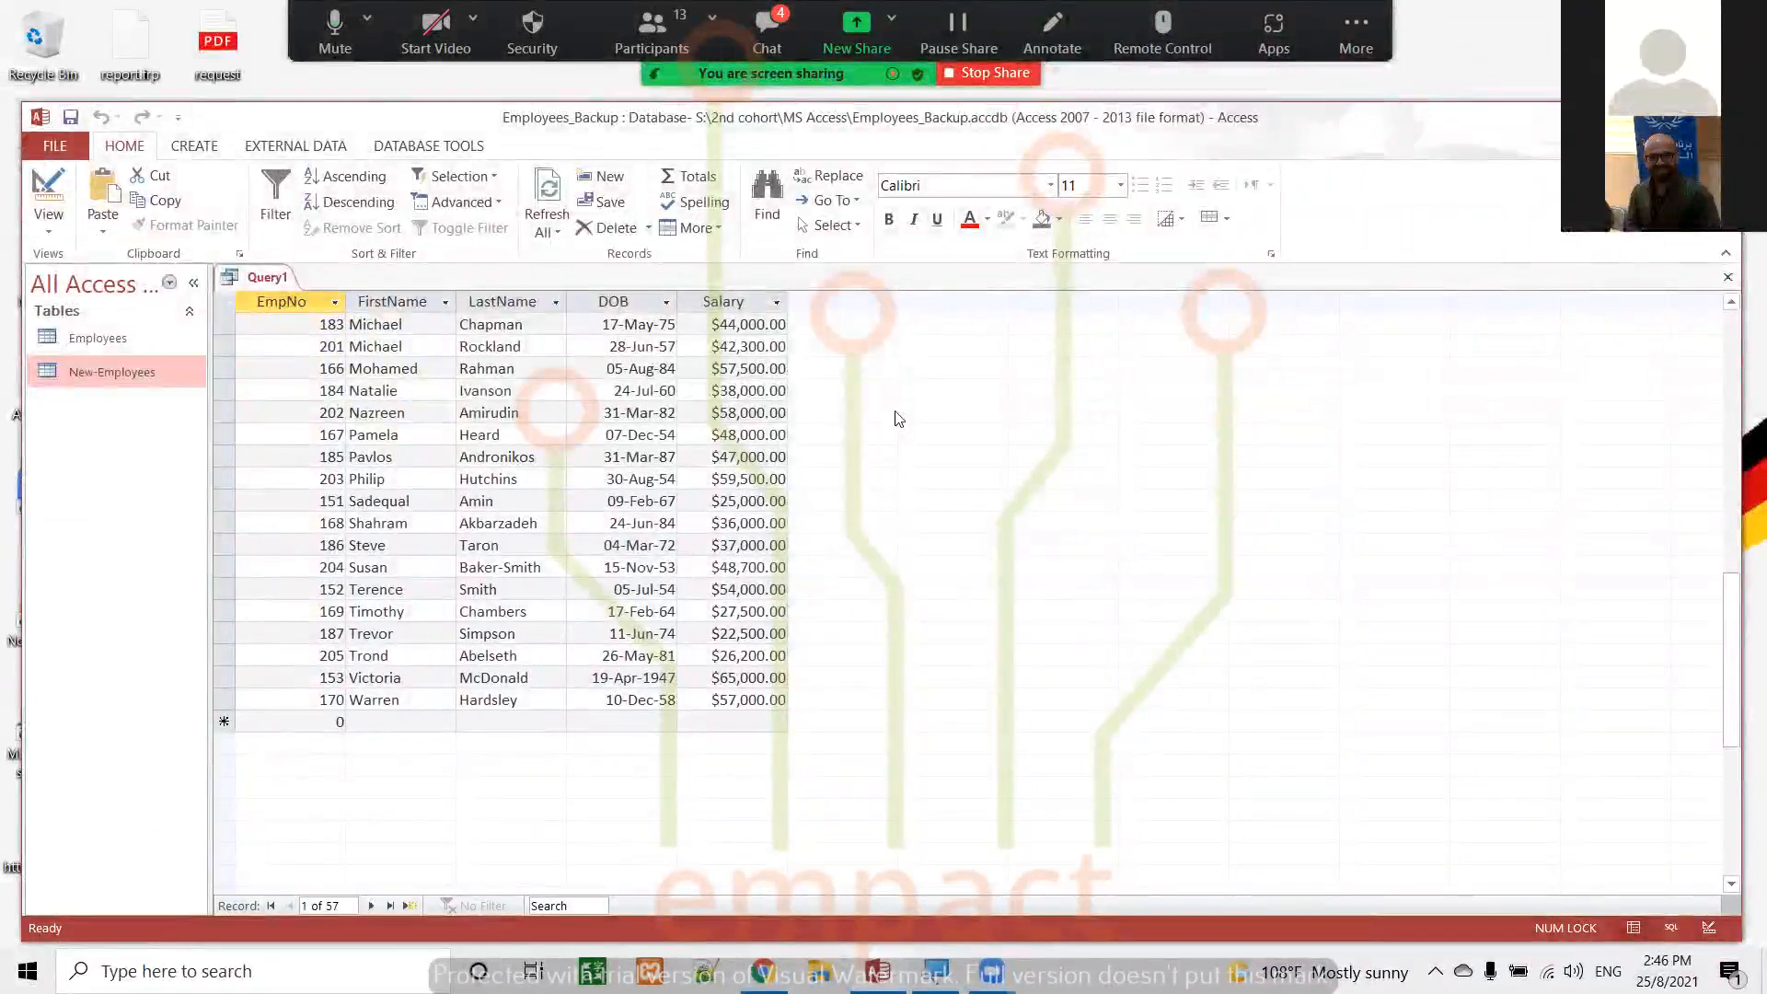
scroll(899, 419, up, 13)
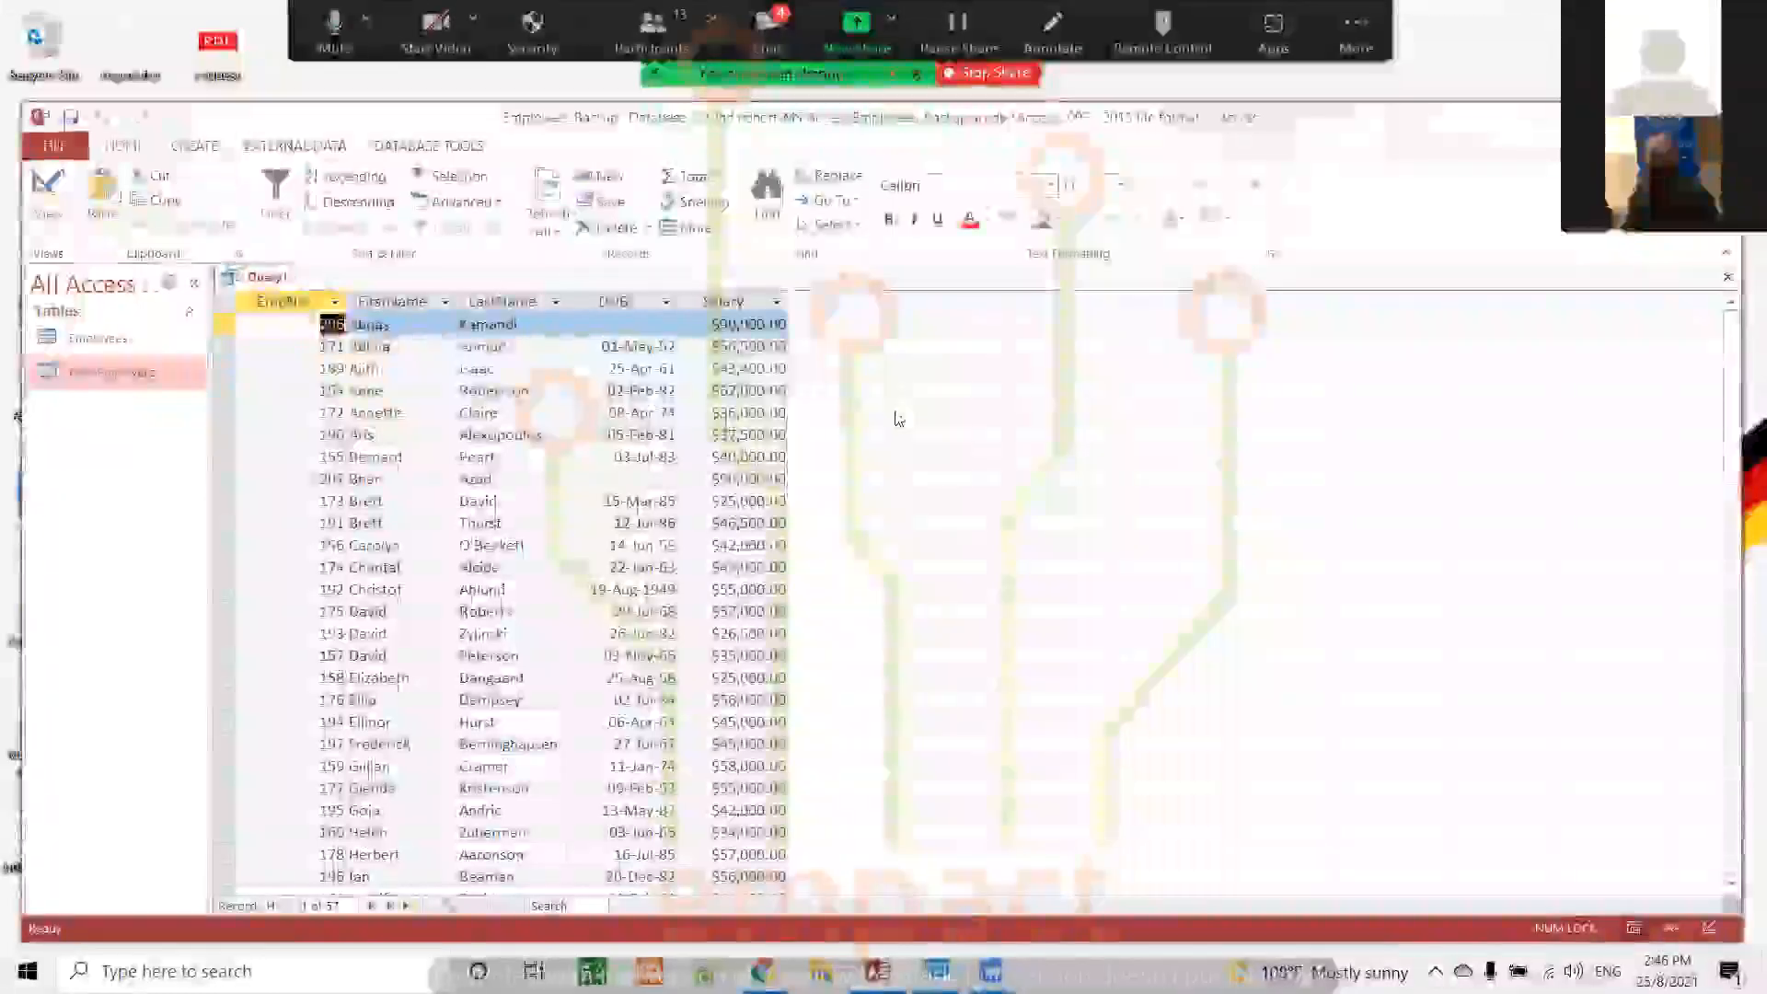
Clear both Salary criteria in Design view, run the unfiltered query, and return to Design view
click(48, 192)
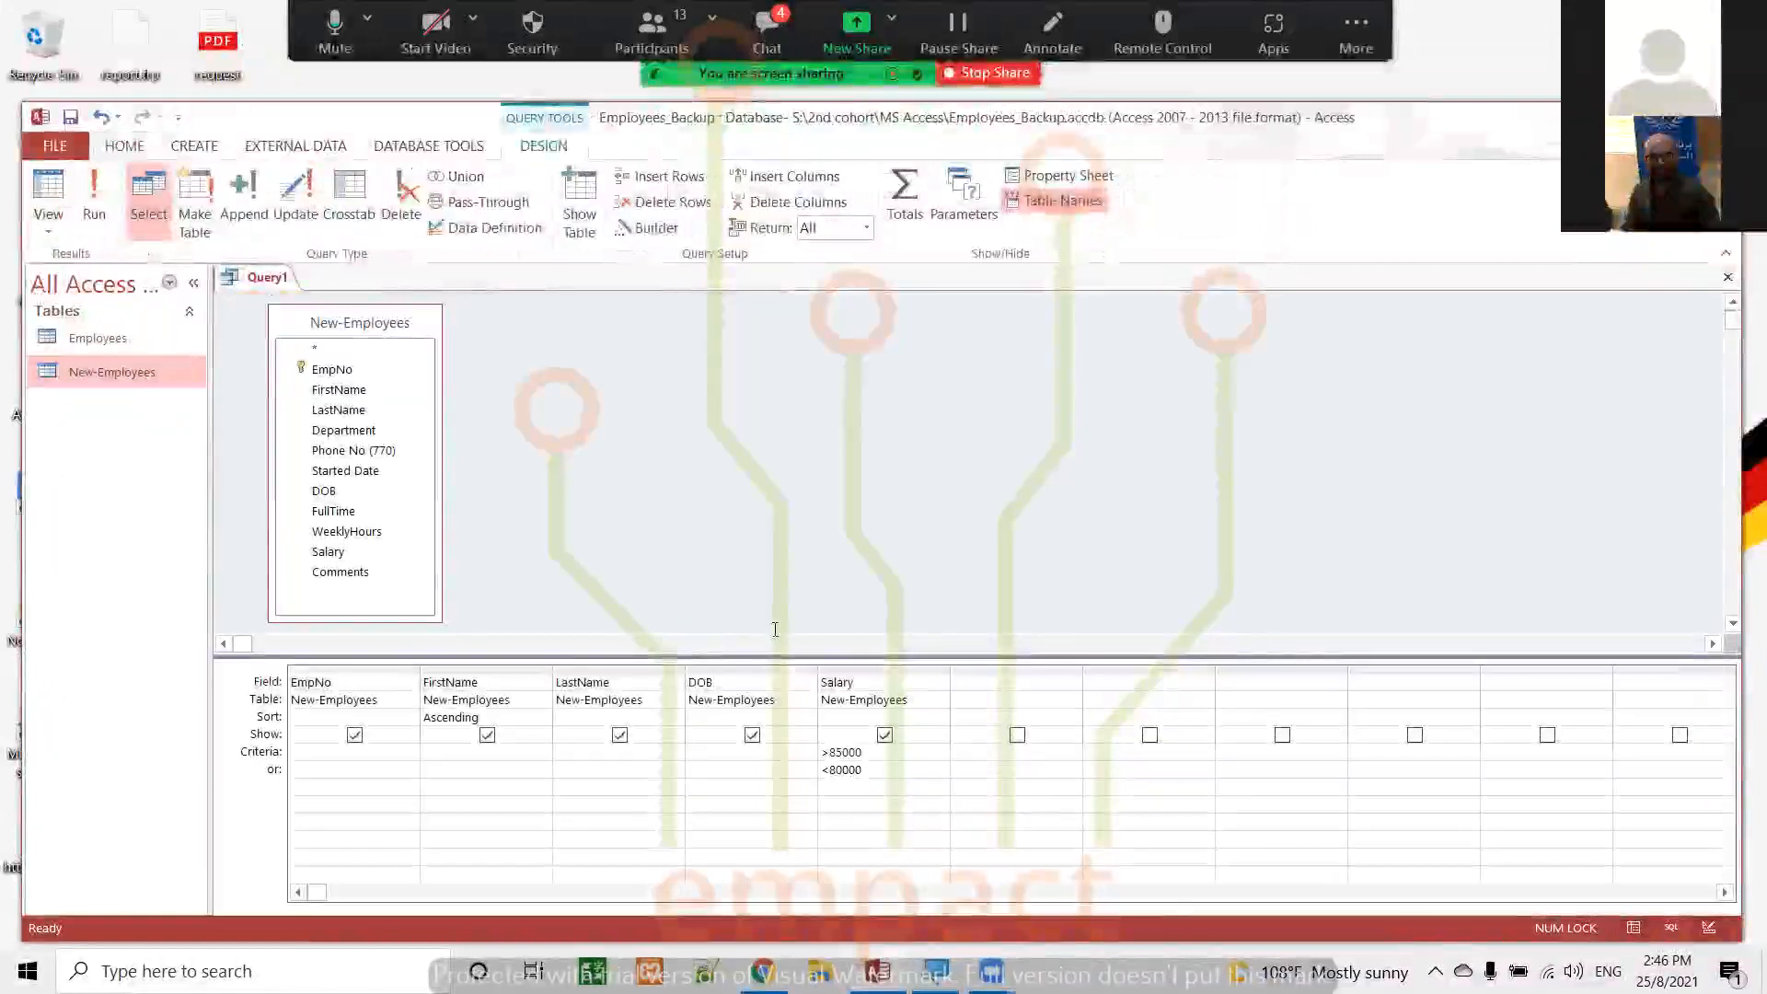
double_click(878, 768)
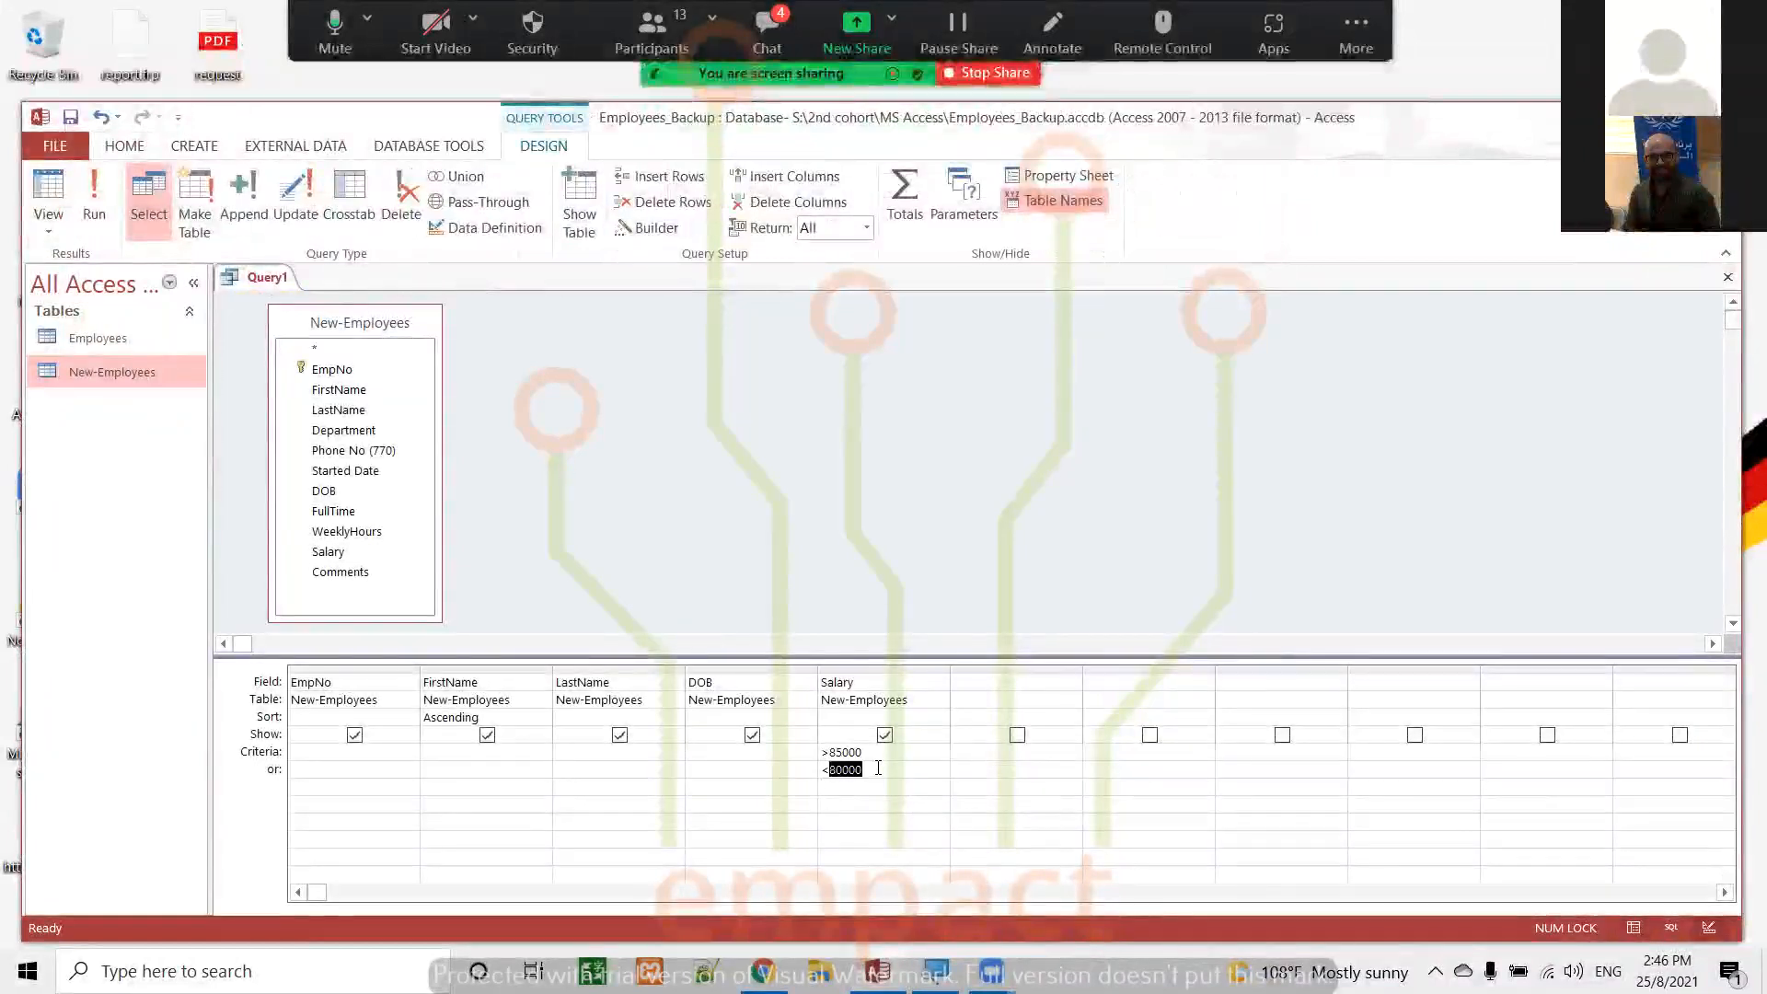
key(BackSpace)
key(BackSpace)
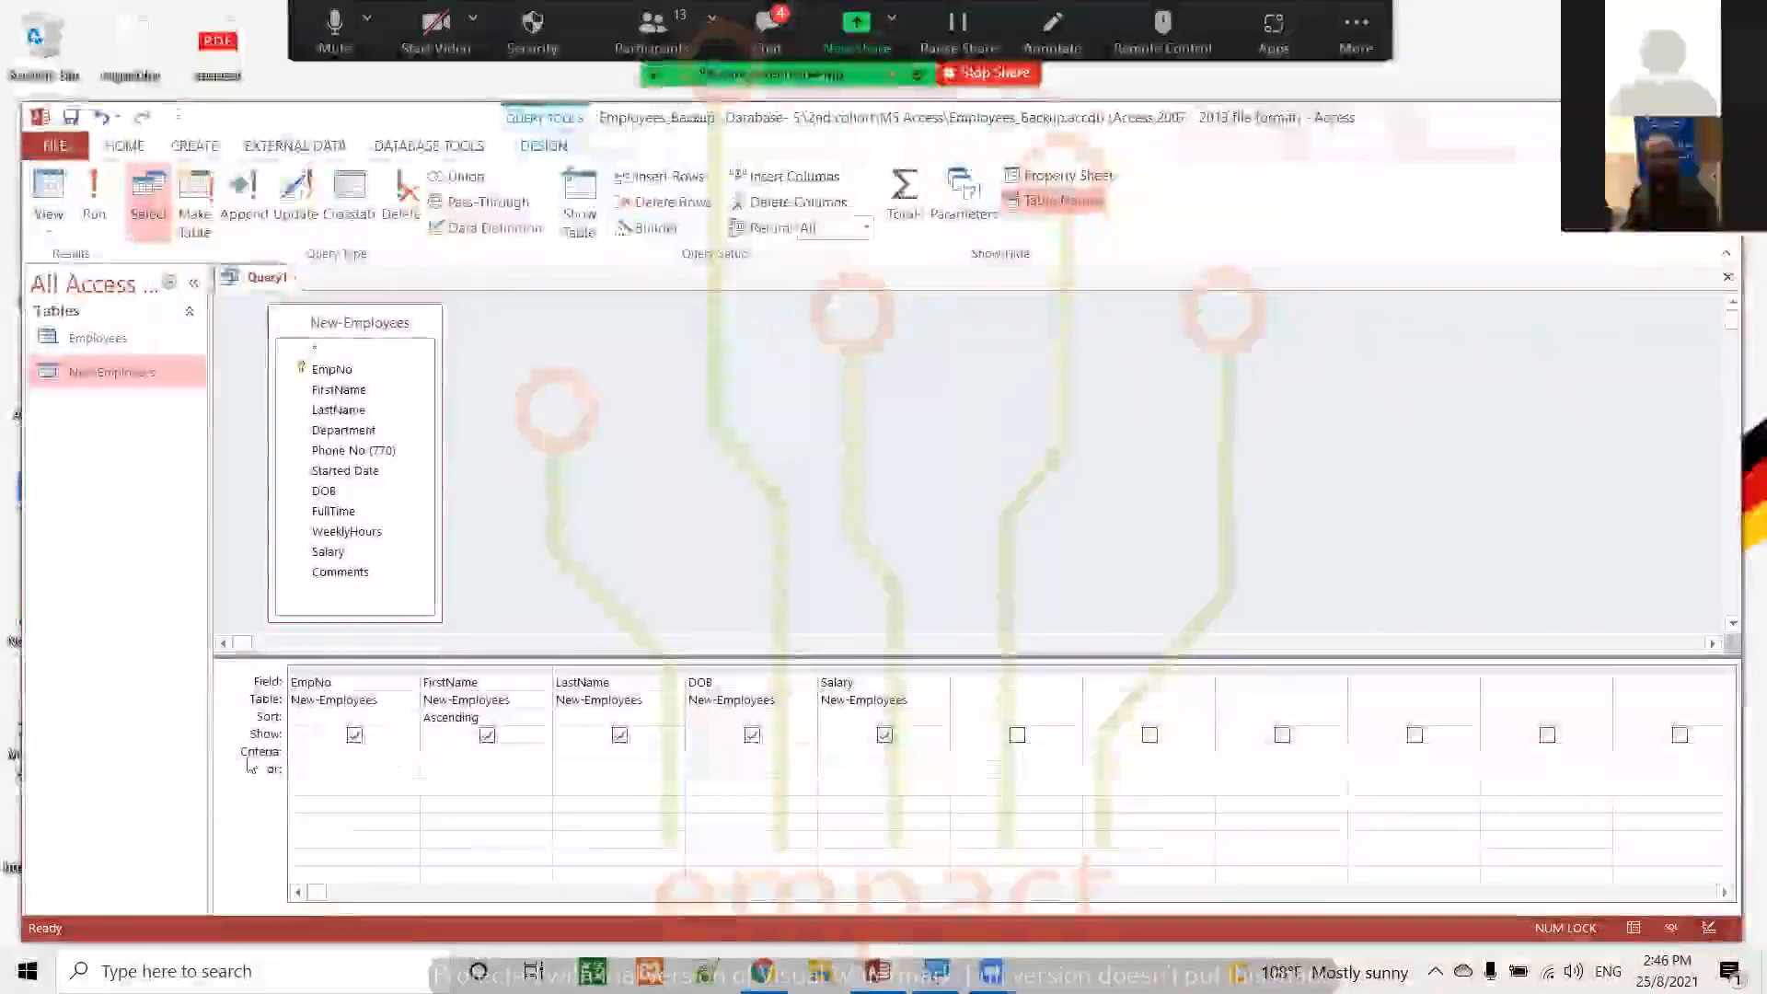
click(99, 184)
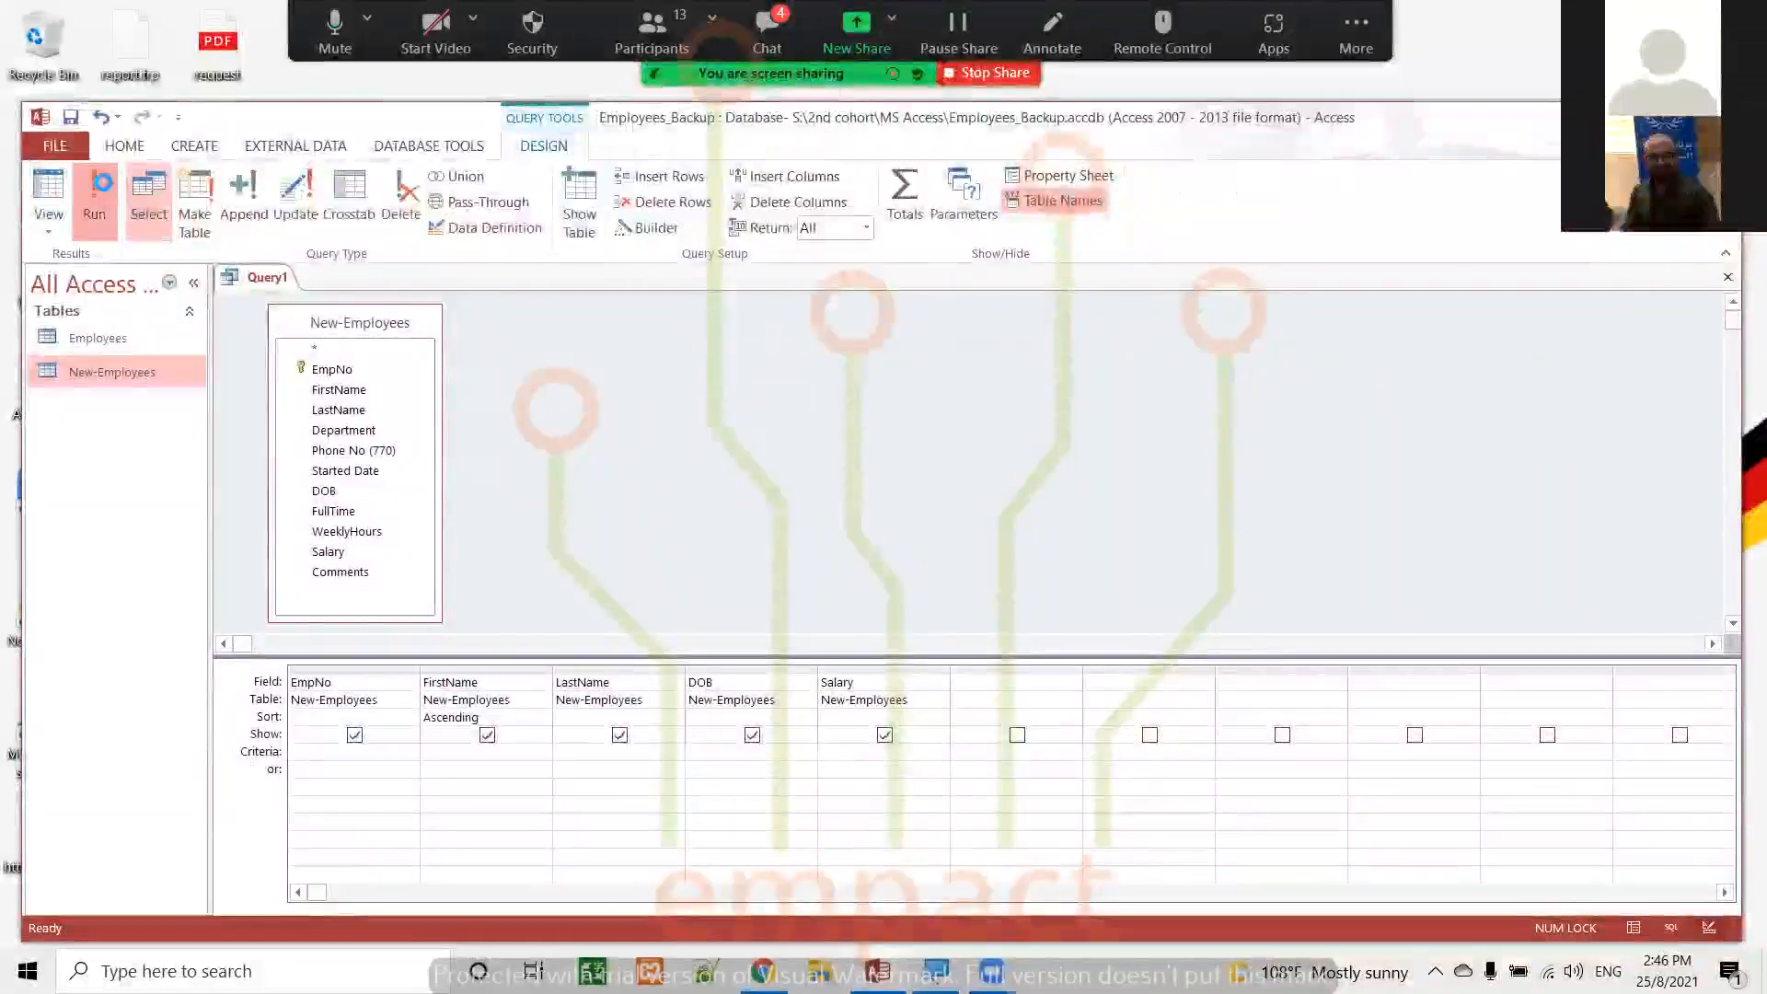
click(48, 193)
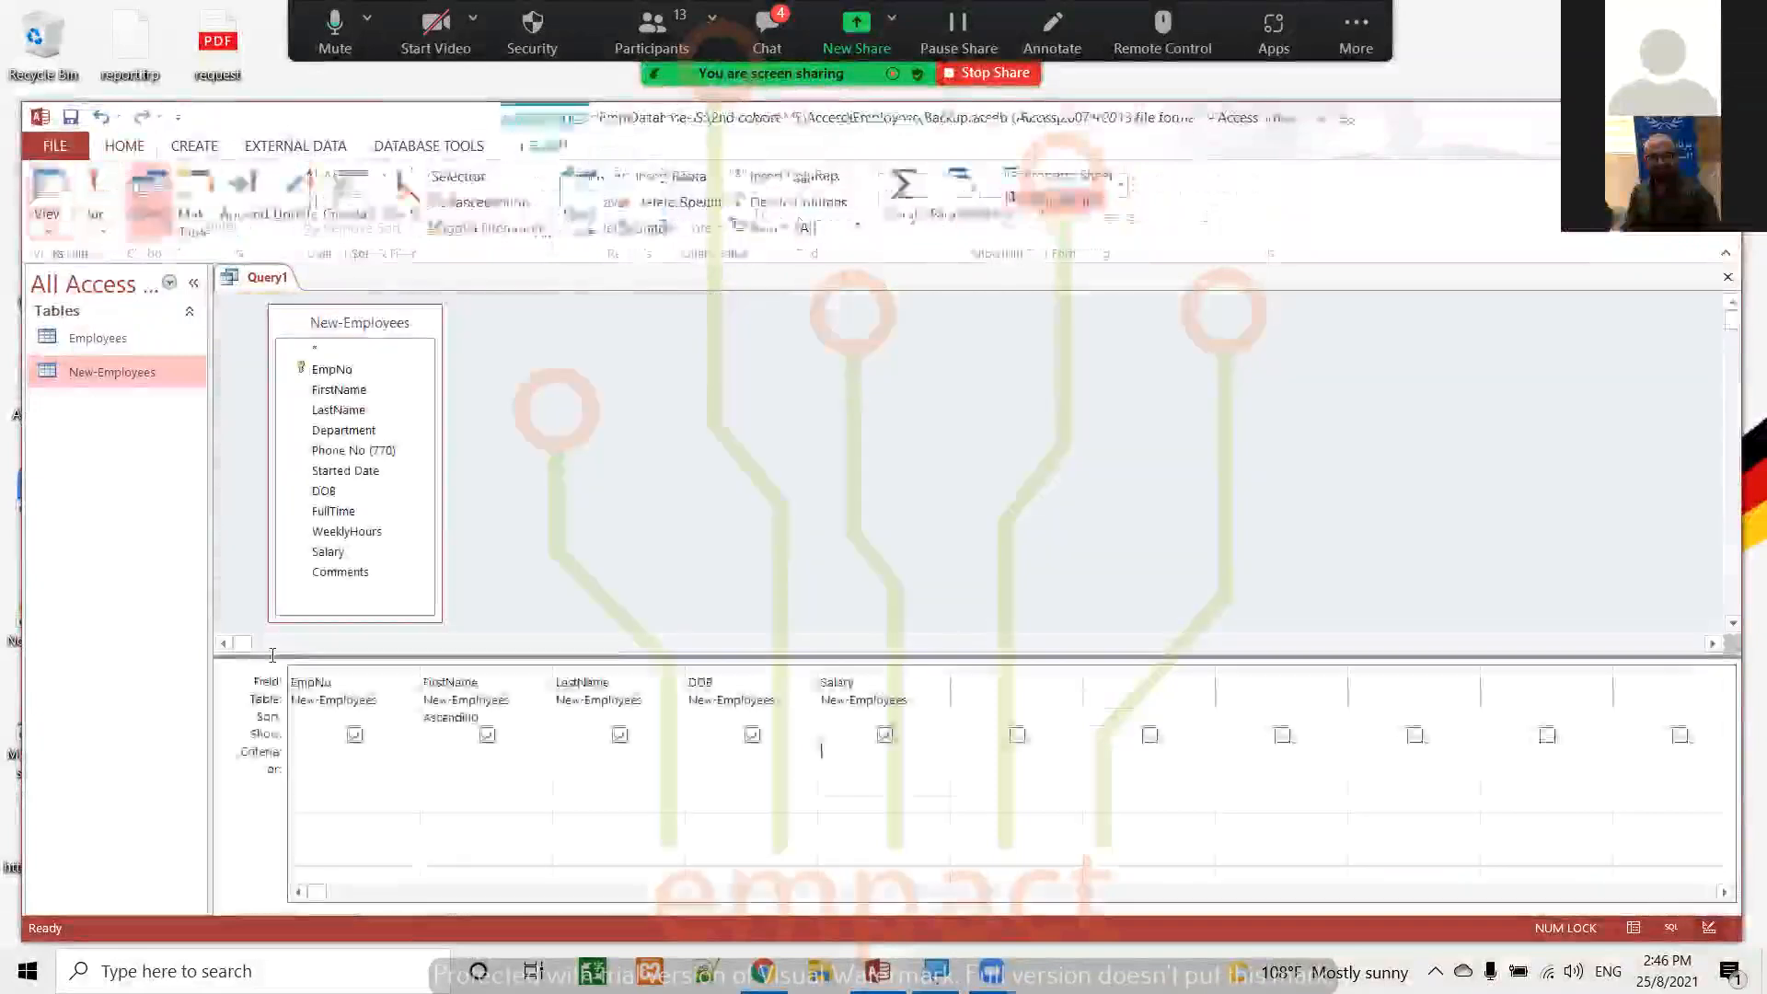
Enter the criterion between 150 and 185 for the EmpNo field, run the query, and look through the results
click(318, 751)
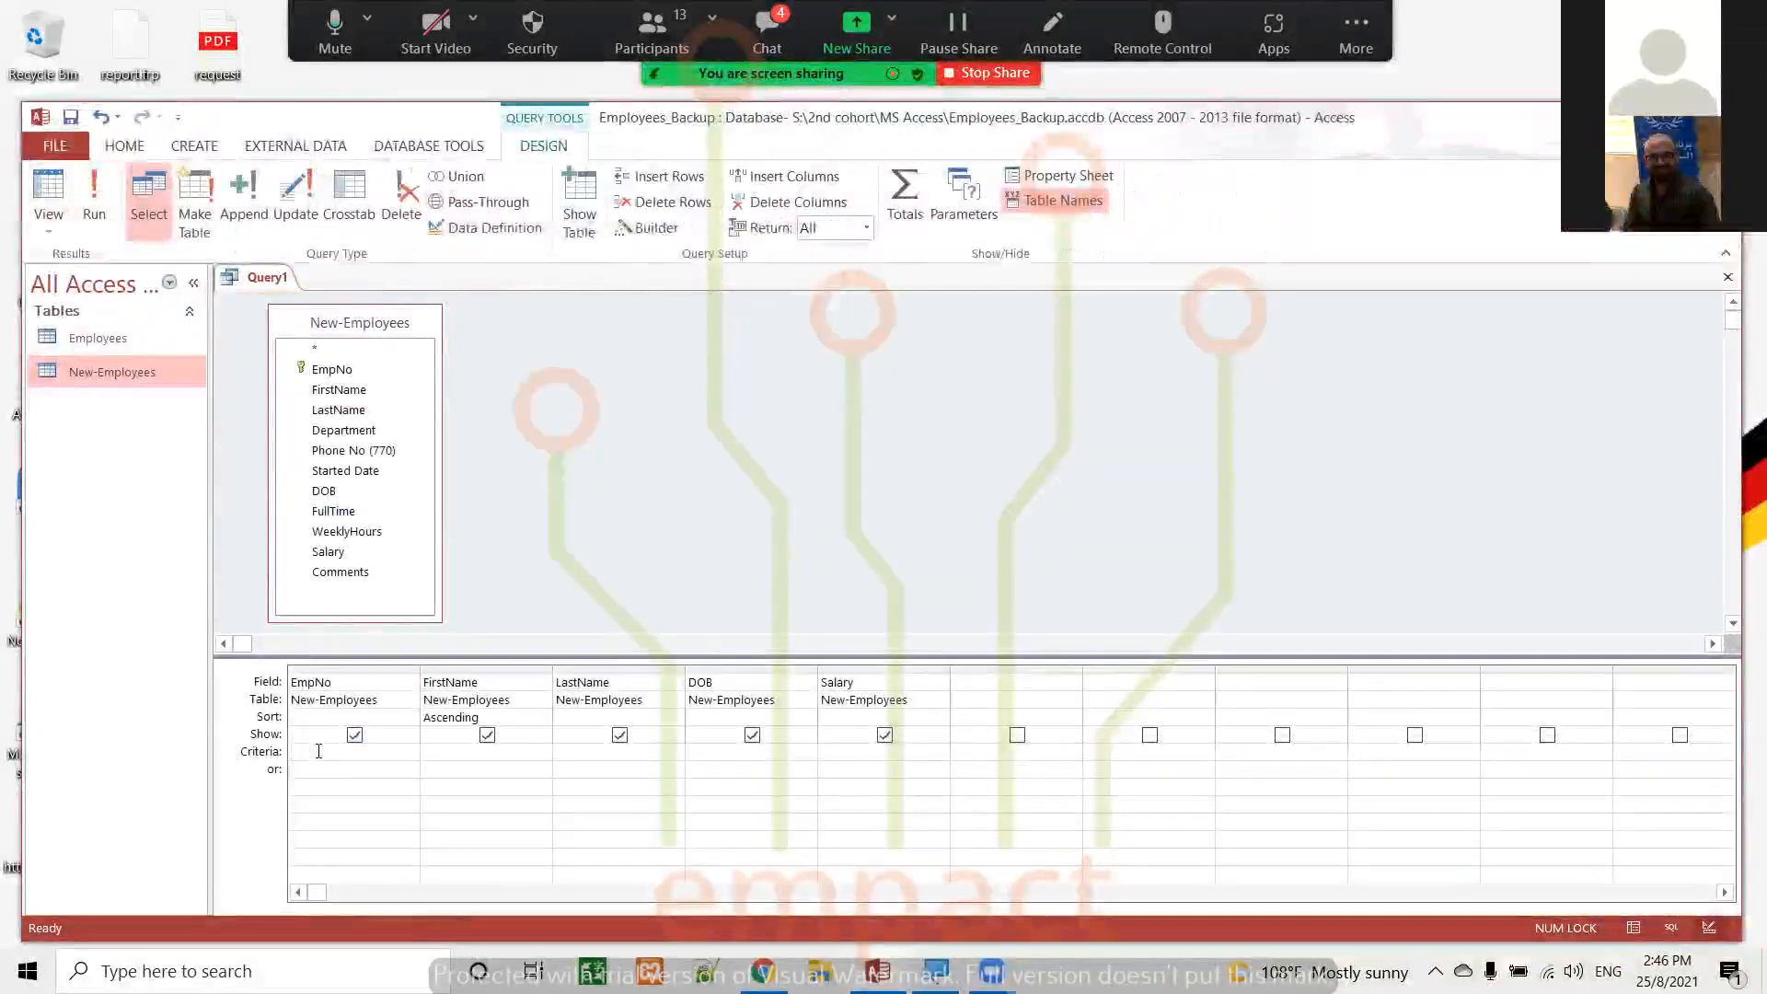
text(between)
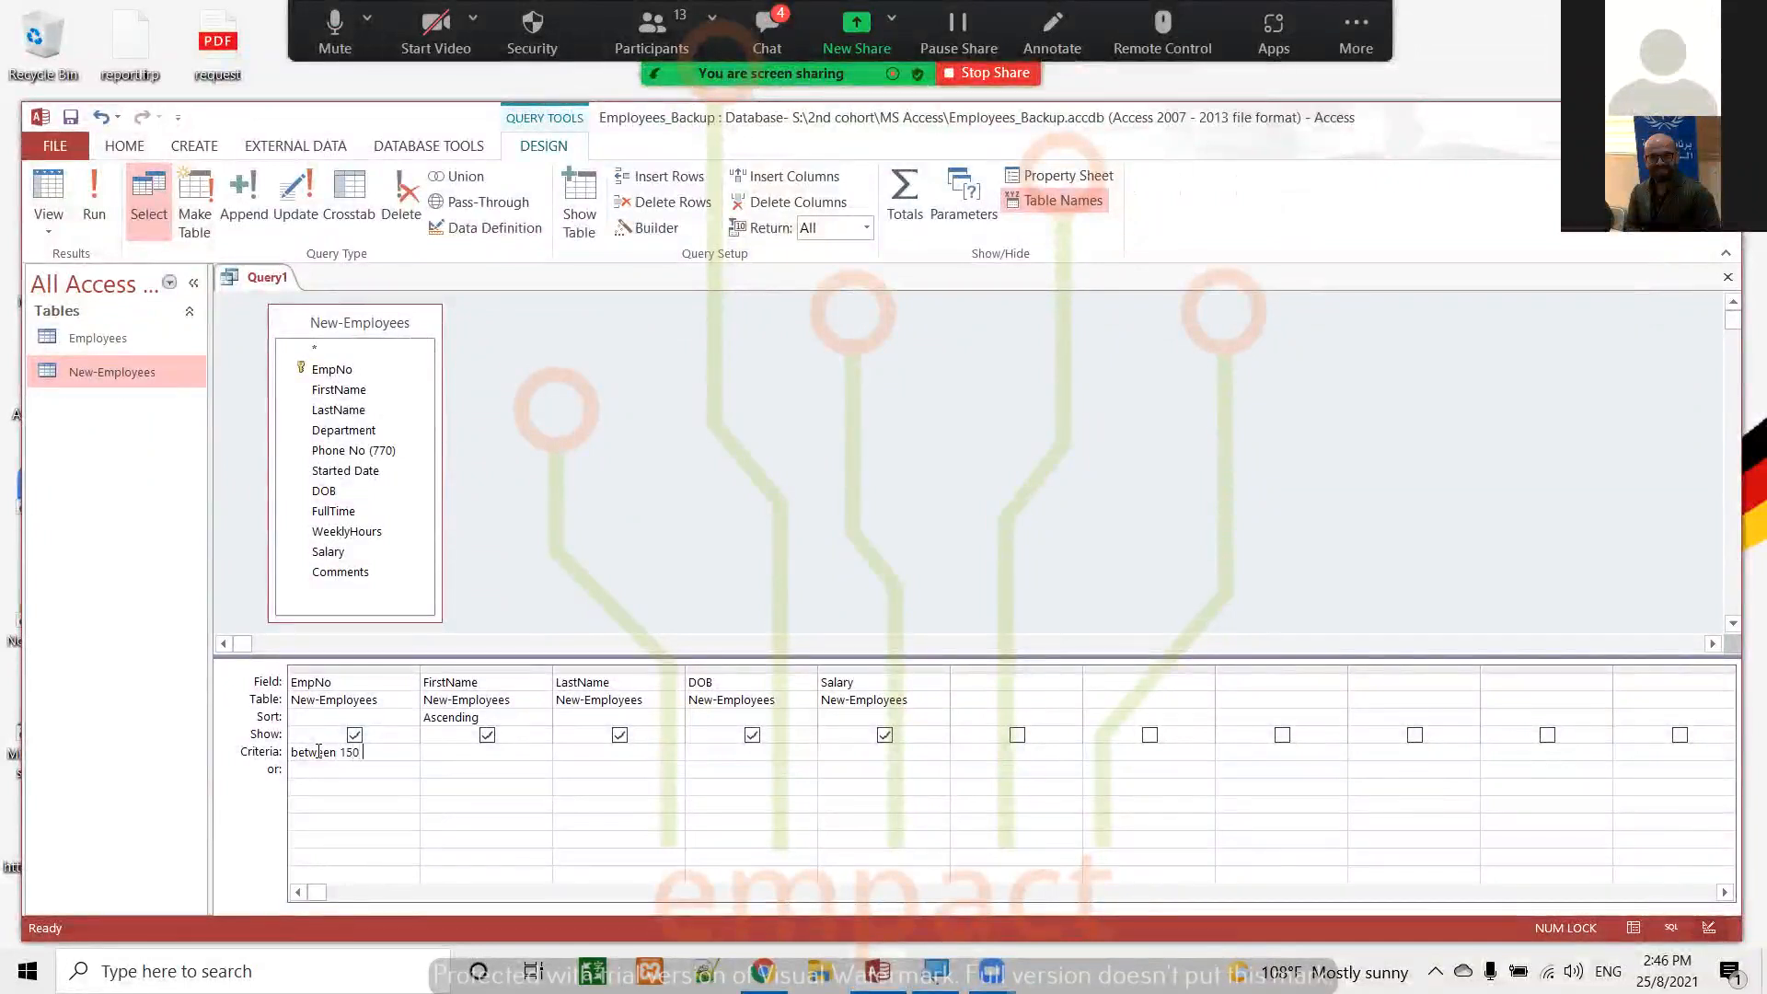
text(150 and 1)
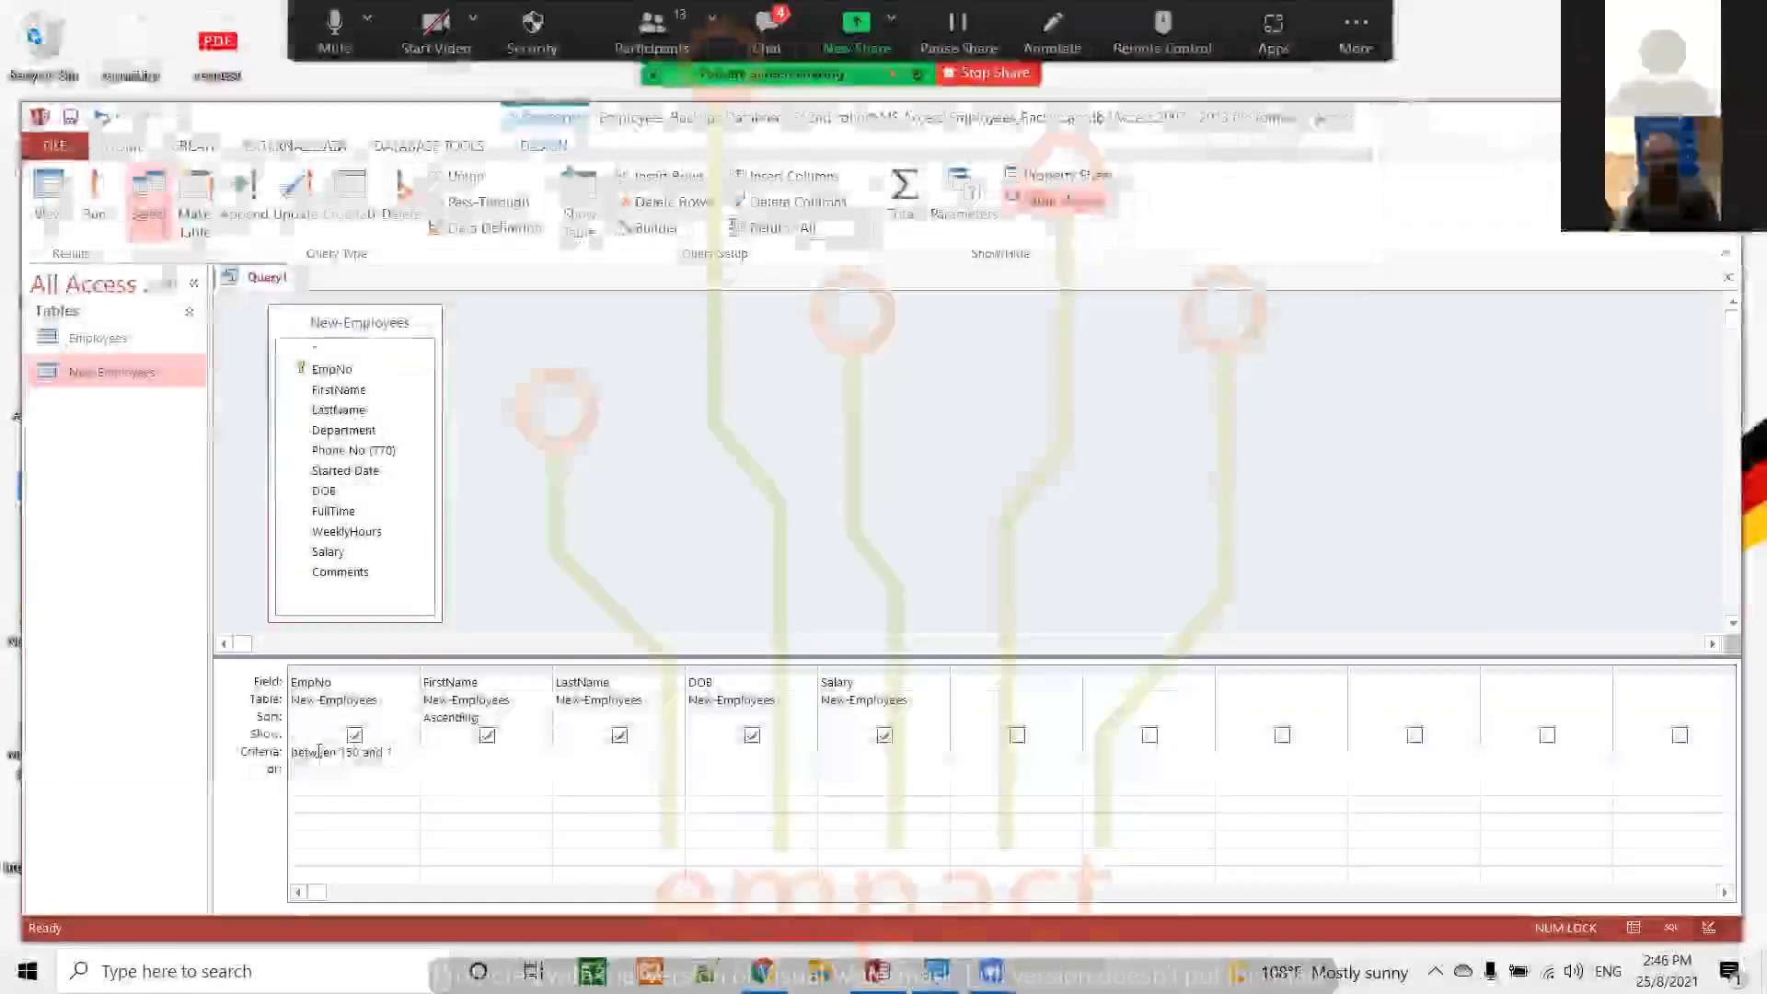
text(85)
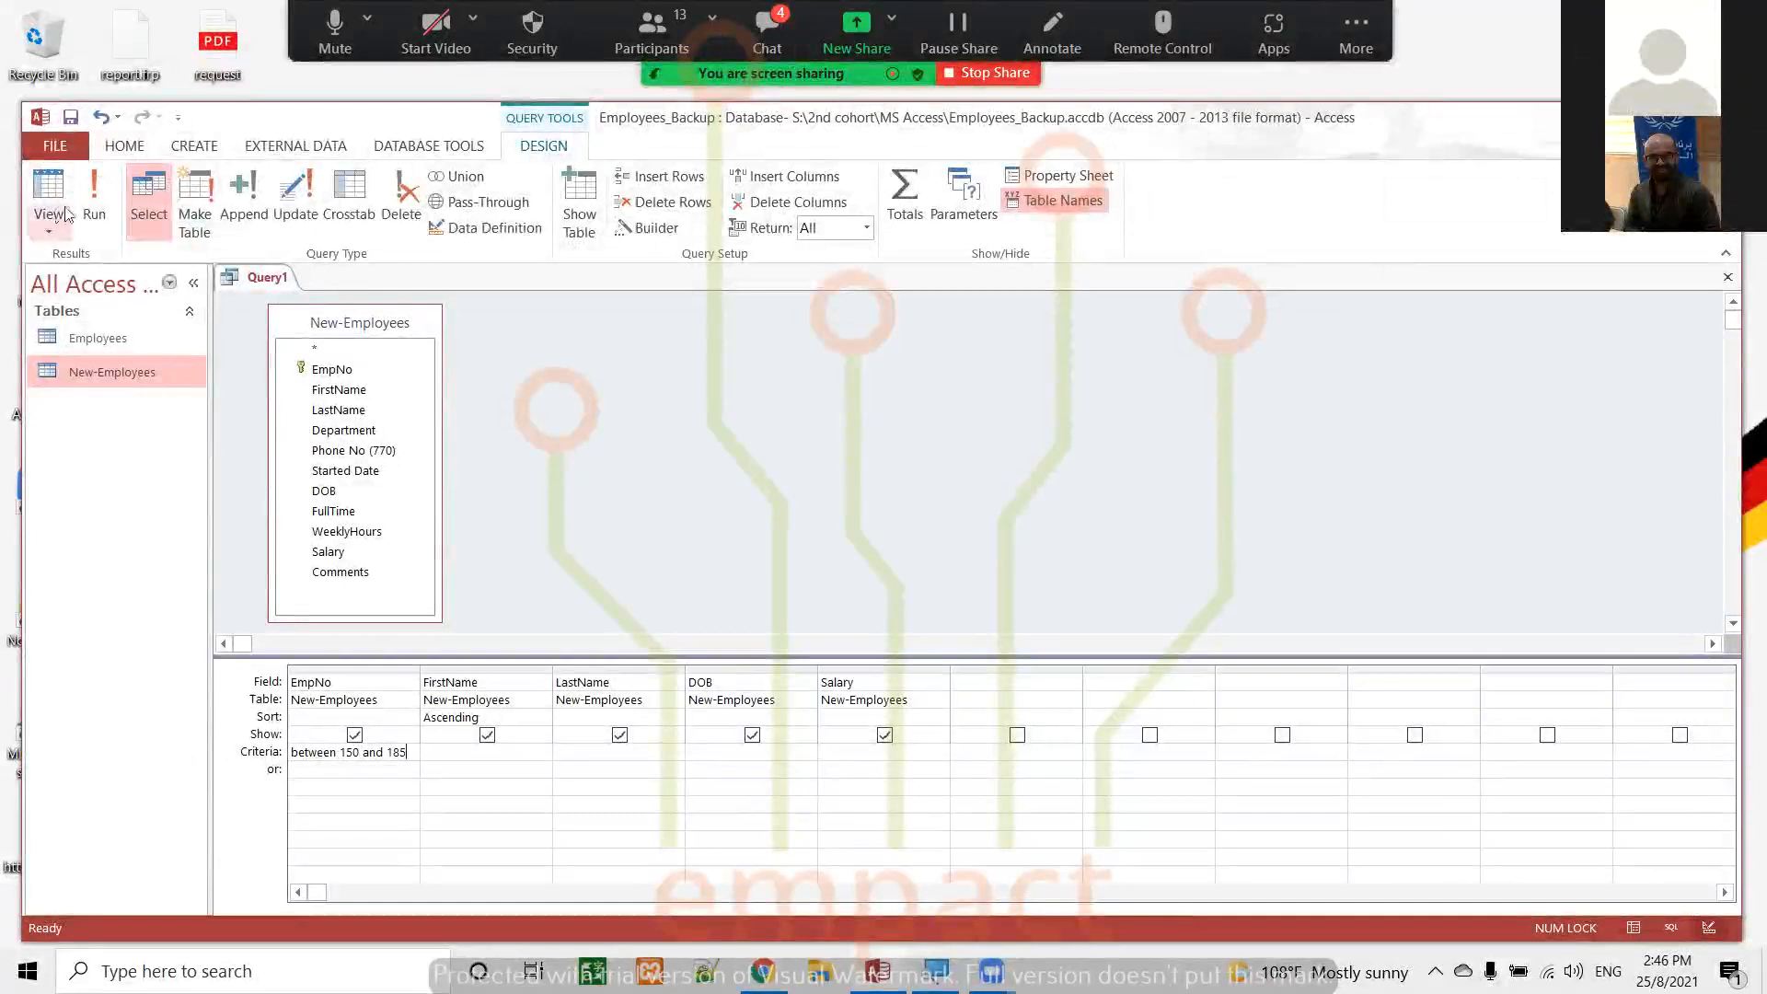
click(92, 197)
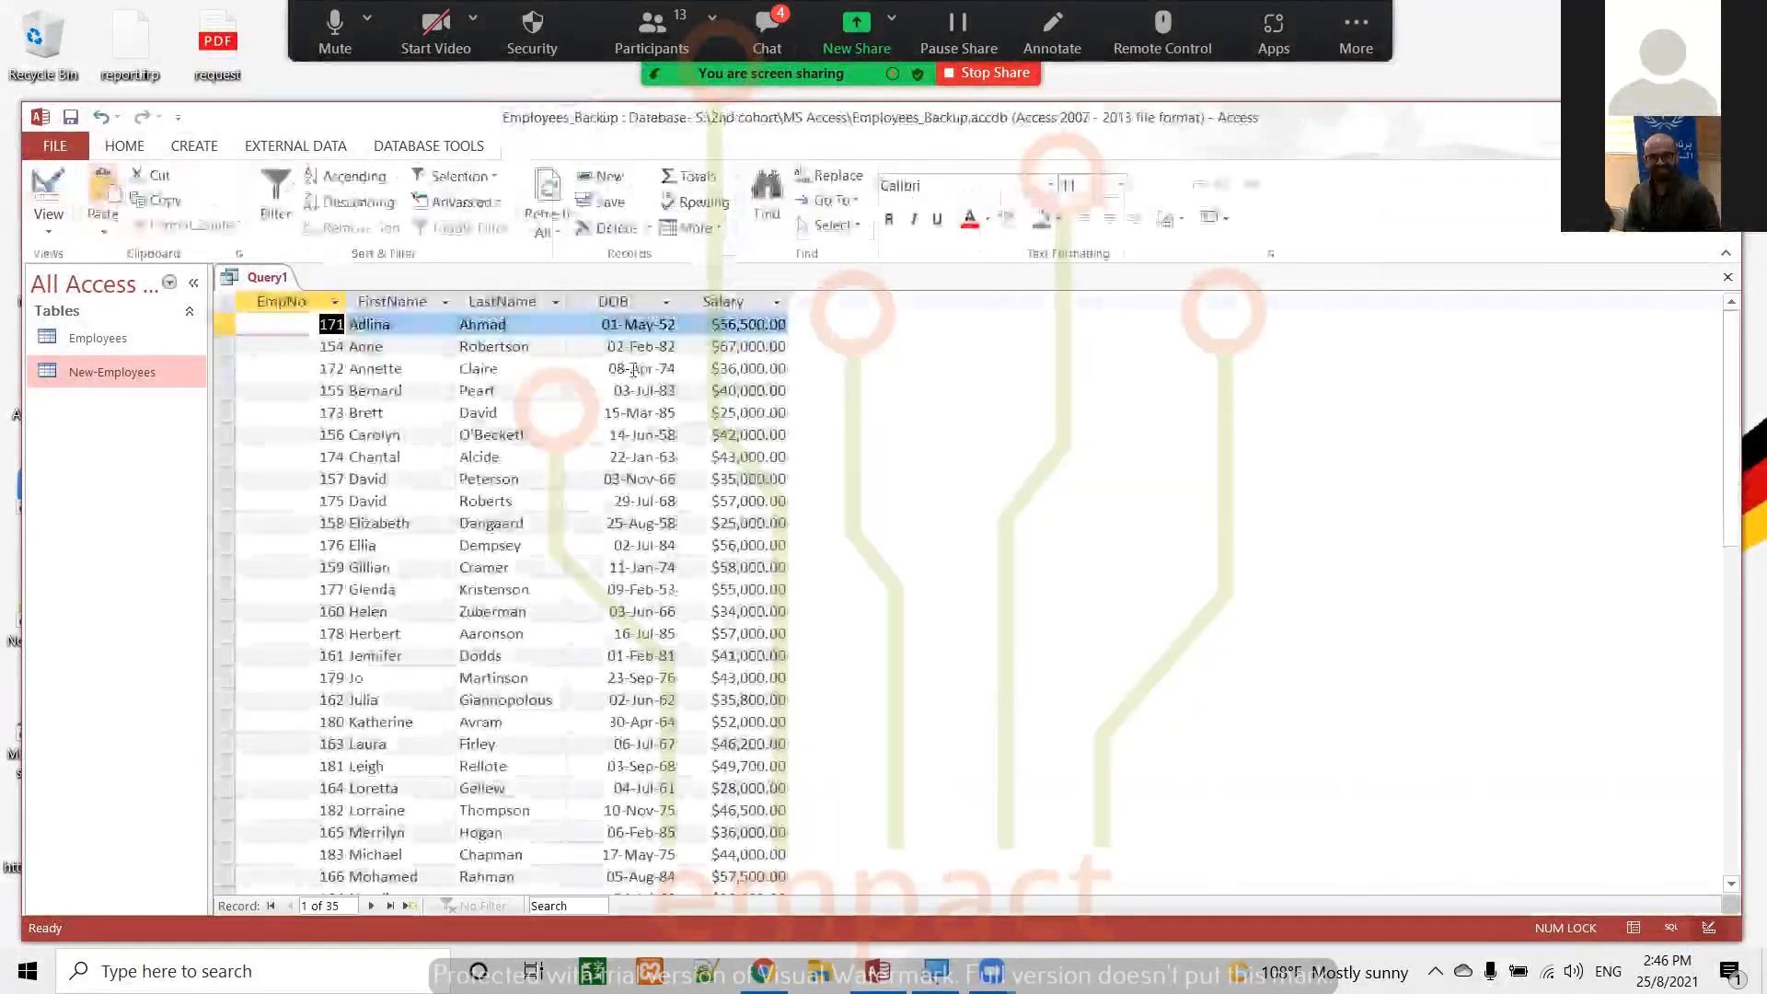
scroll(931, 503, down, 4)
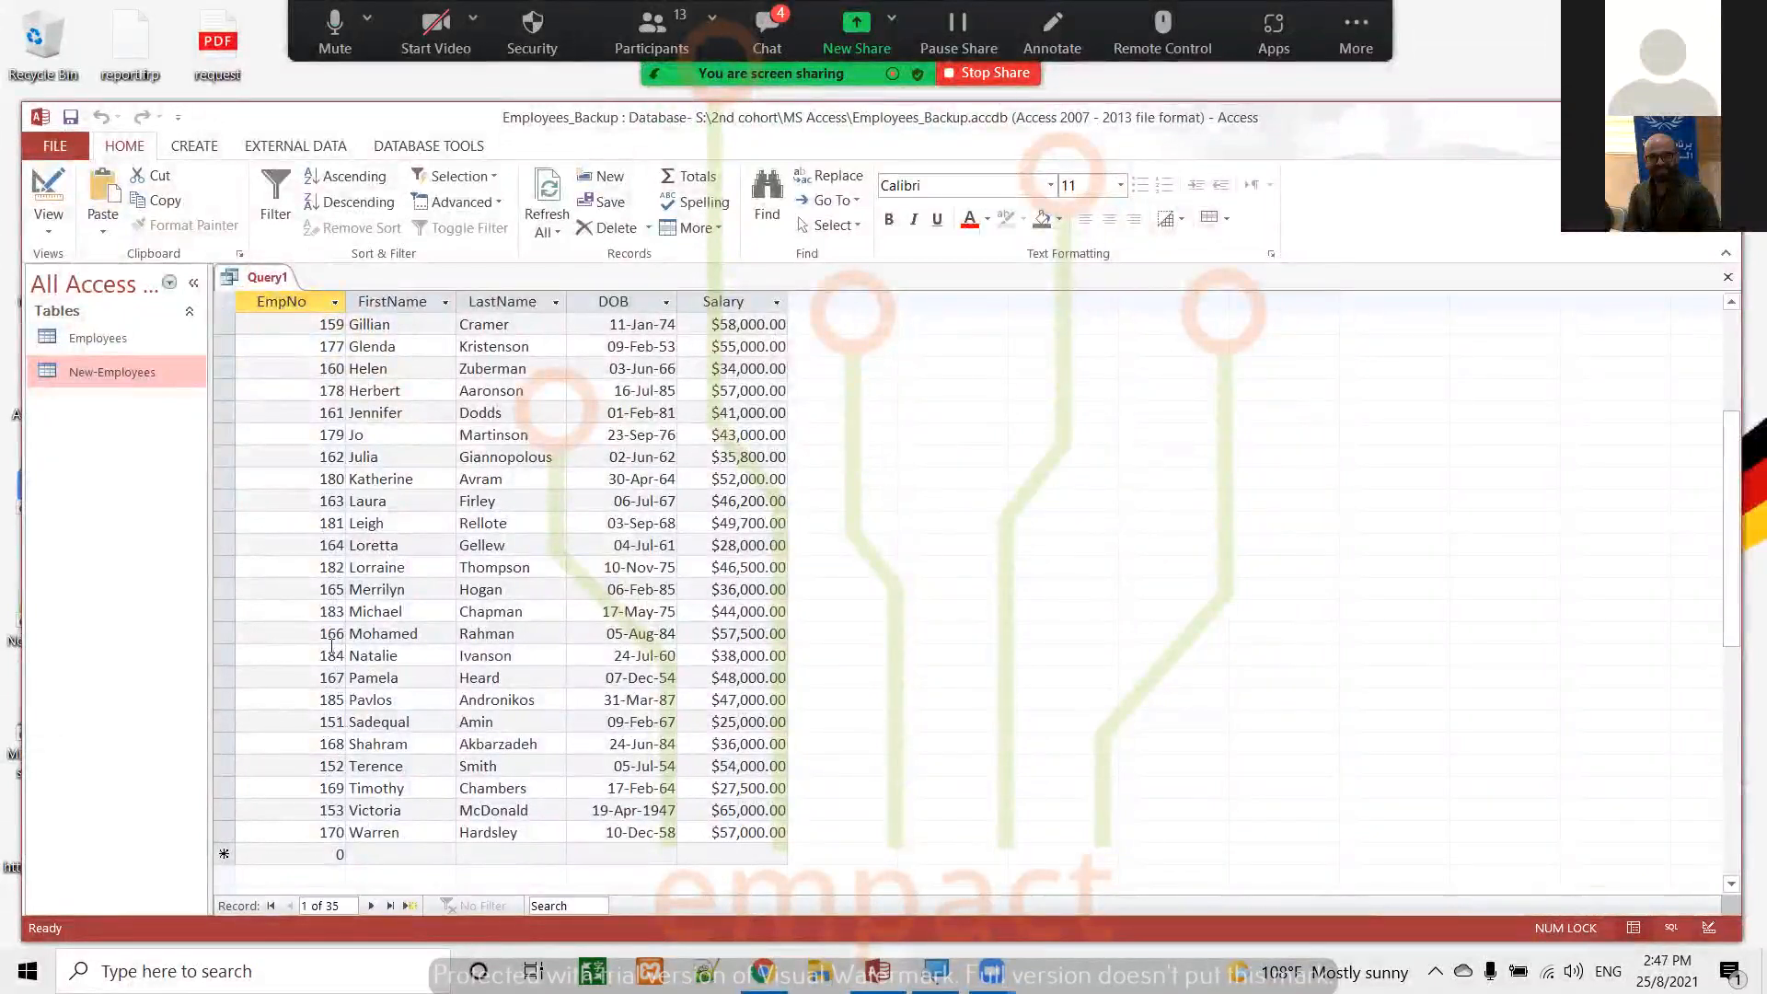
scroll(328, 602, up, 4)
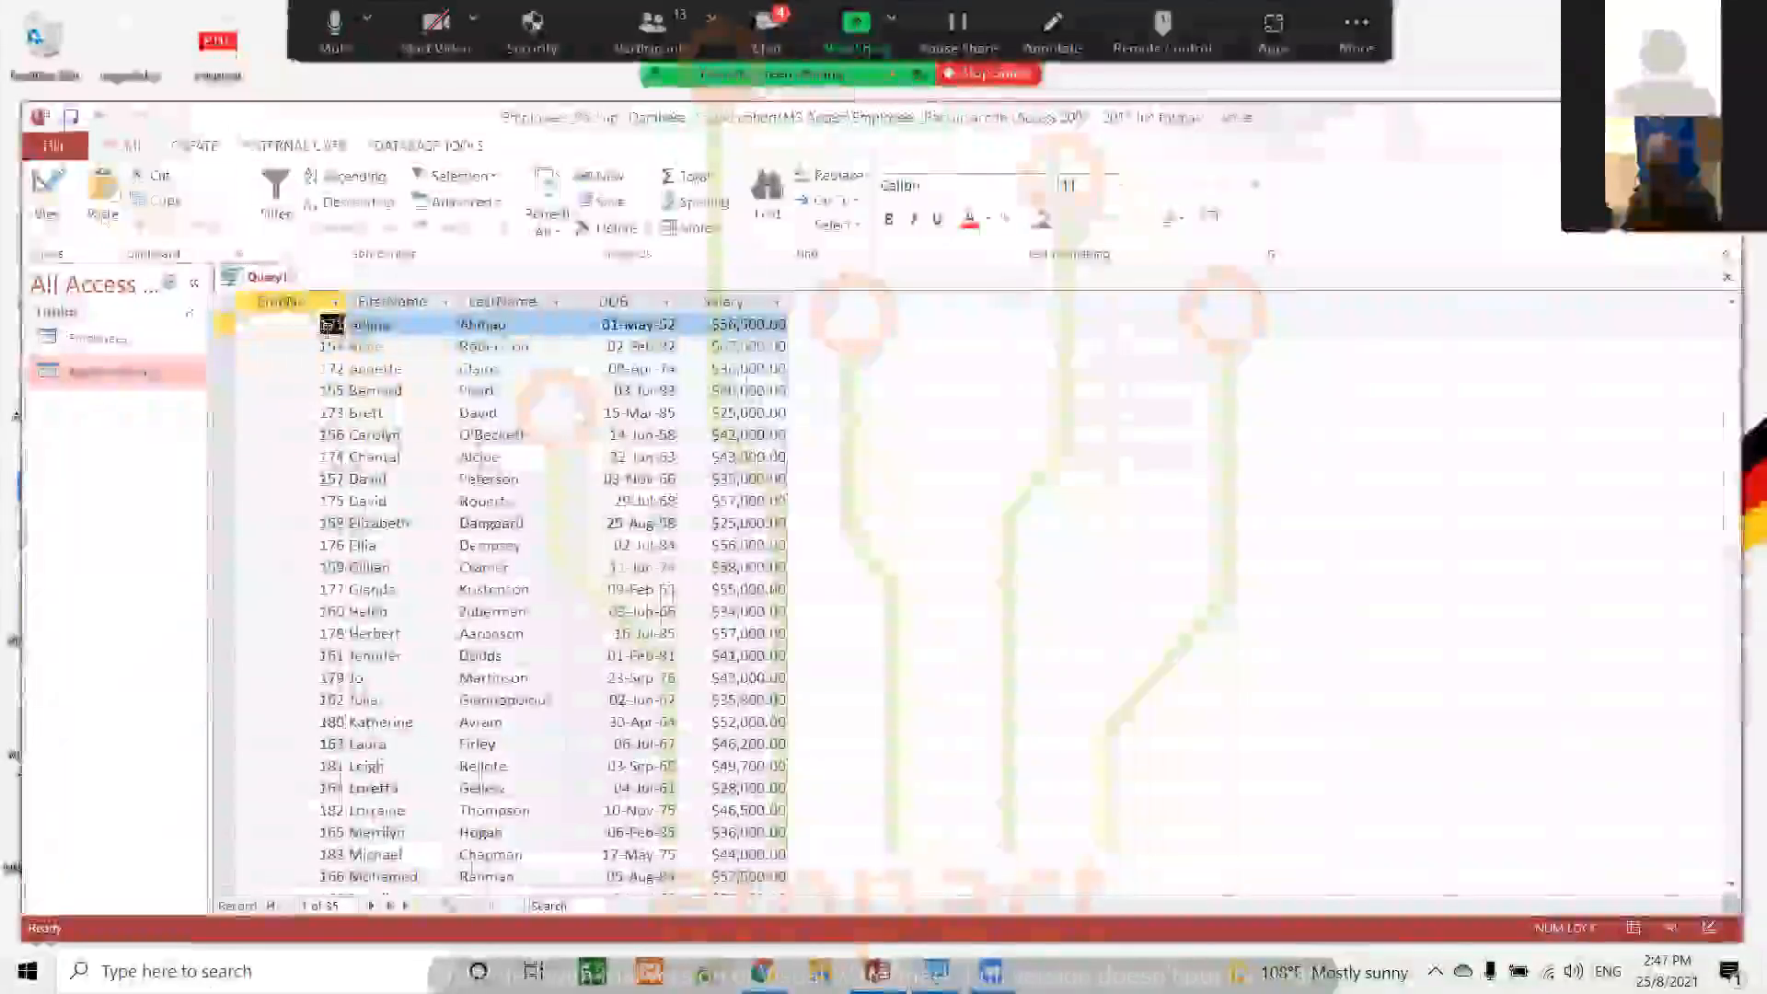
Return to Design view and set the FirstName field's sort order to (not sorted)
click(48, 188)
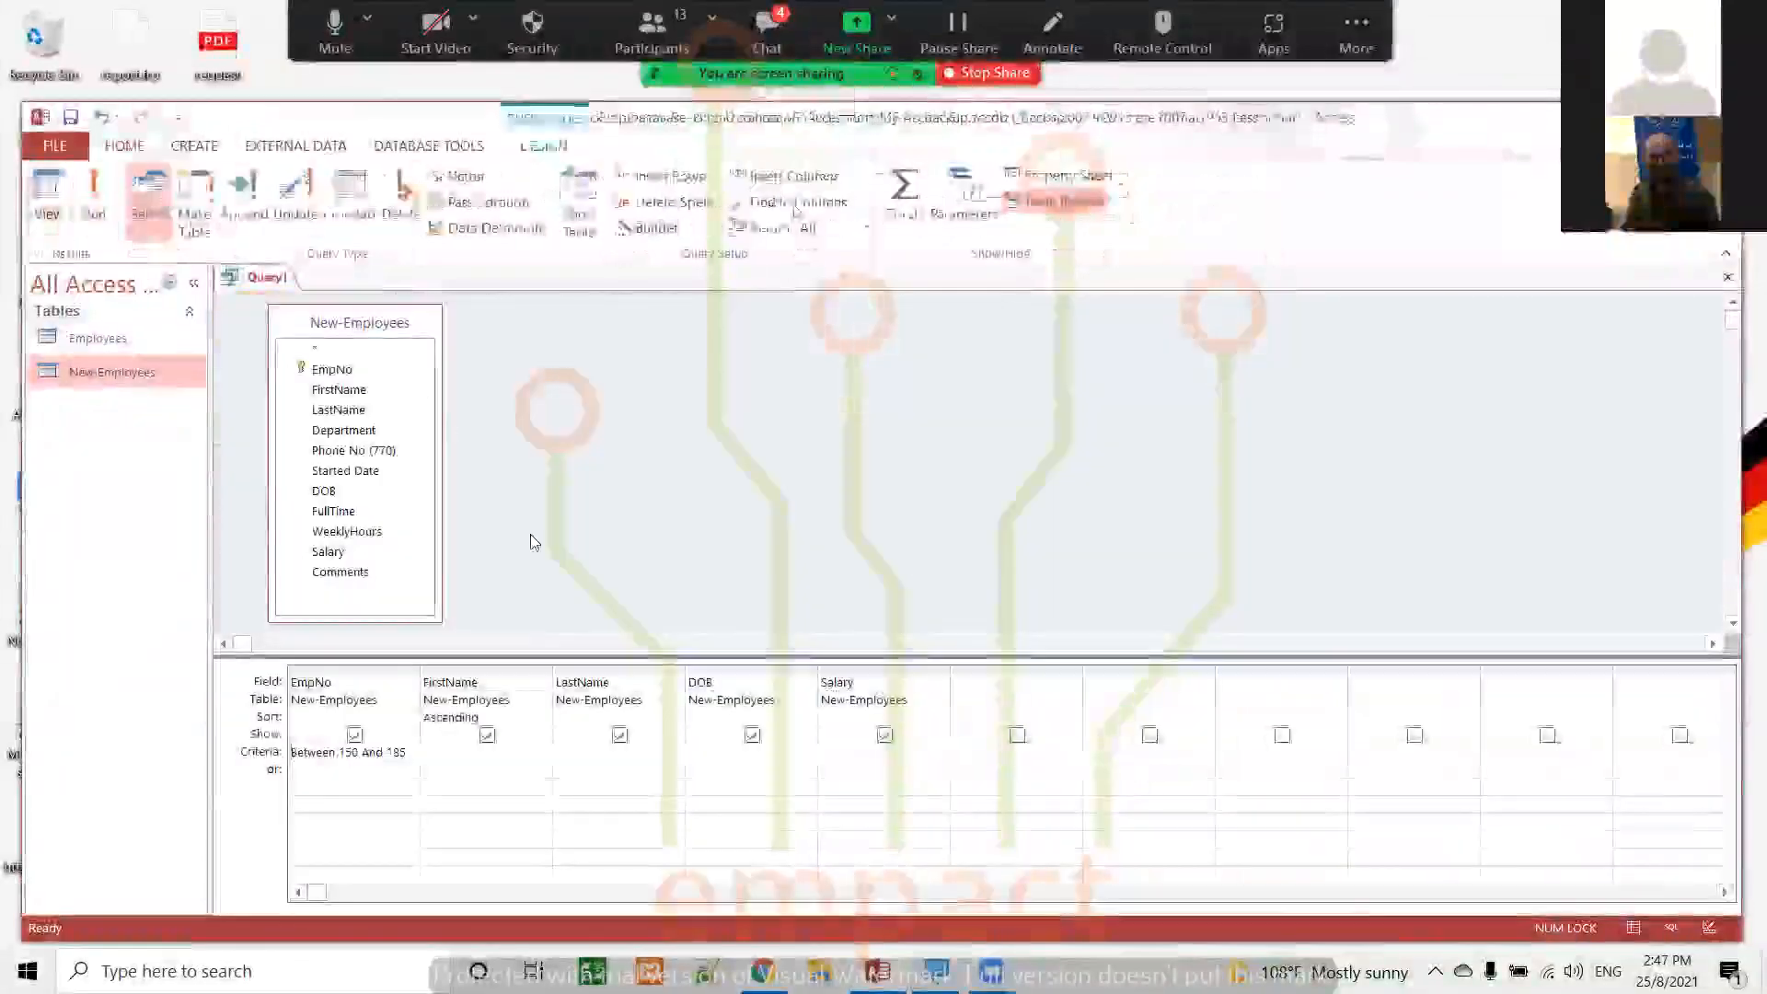
click(542, 718)
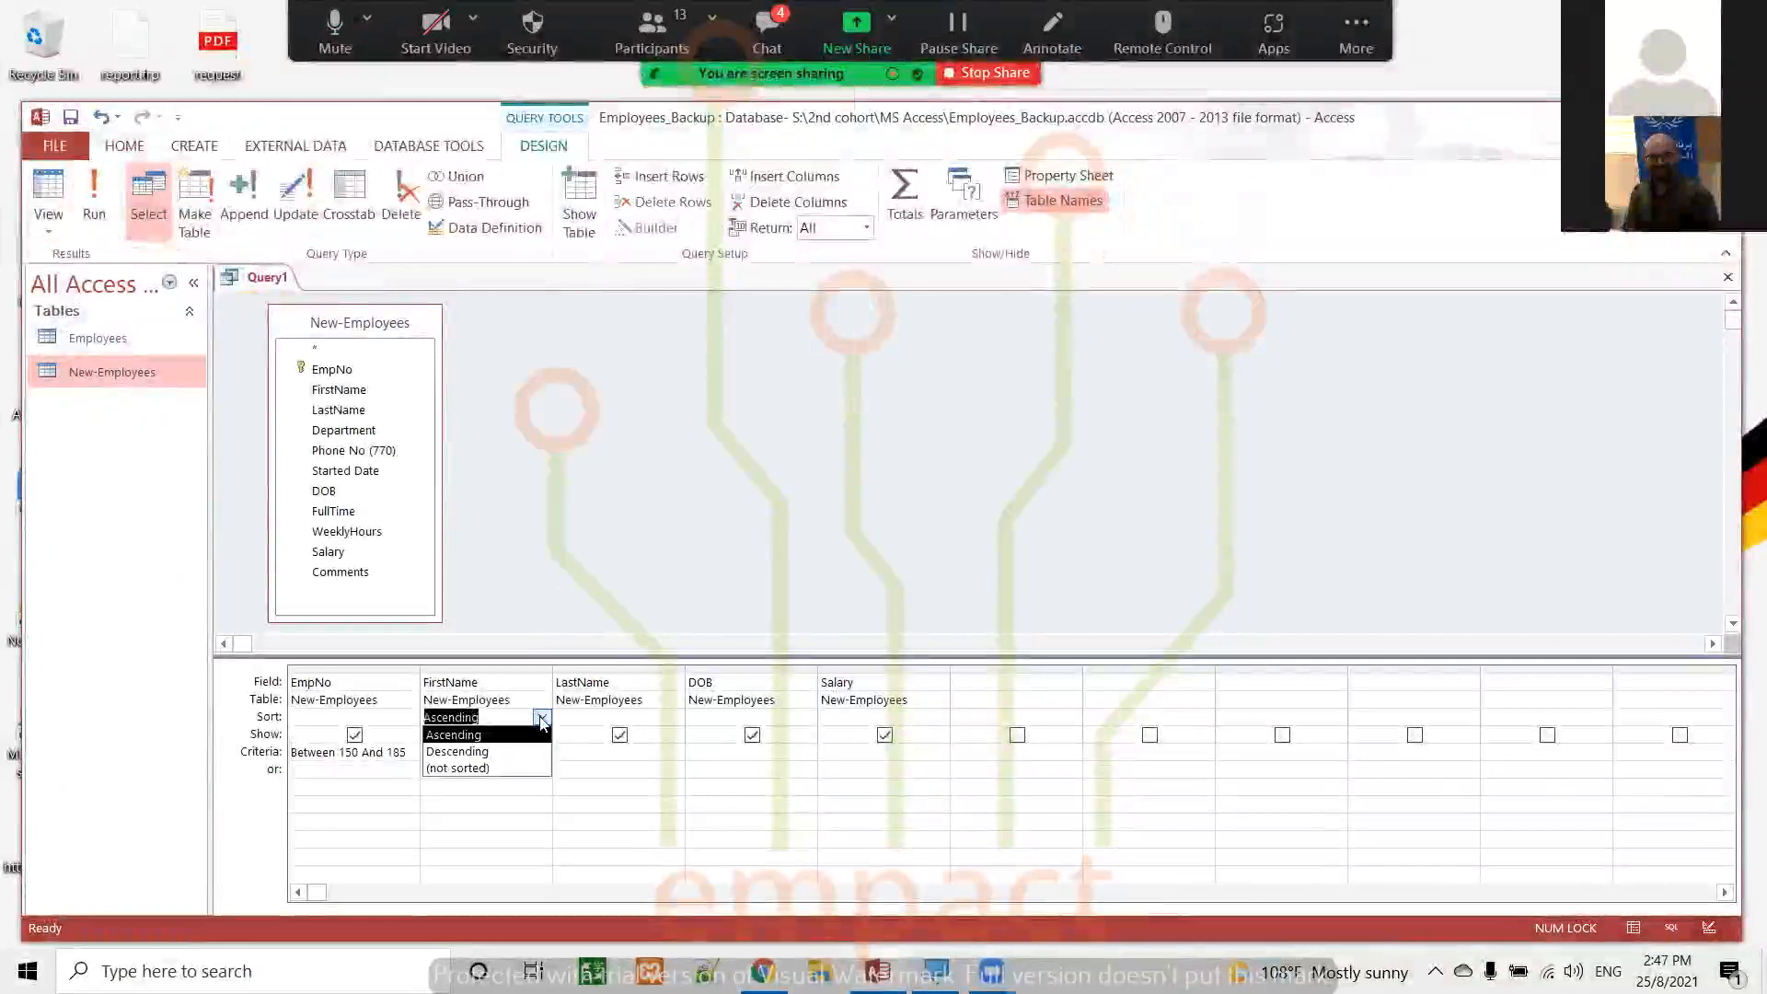
click(542, 718)
click(542, 718)
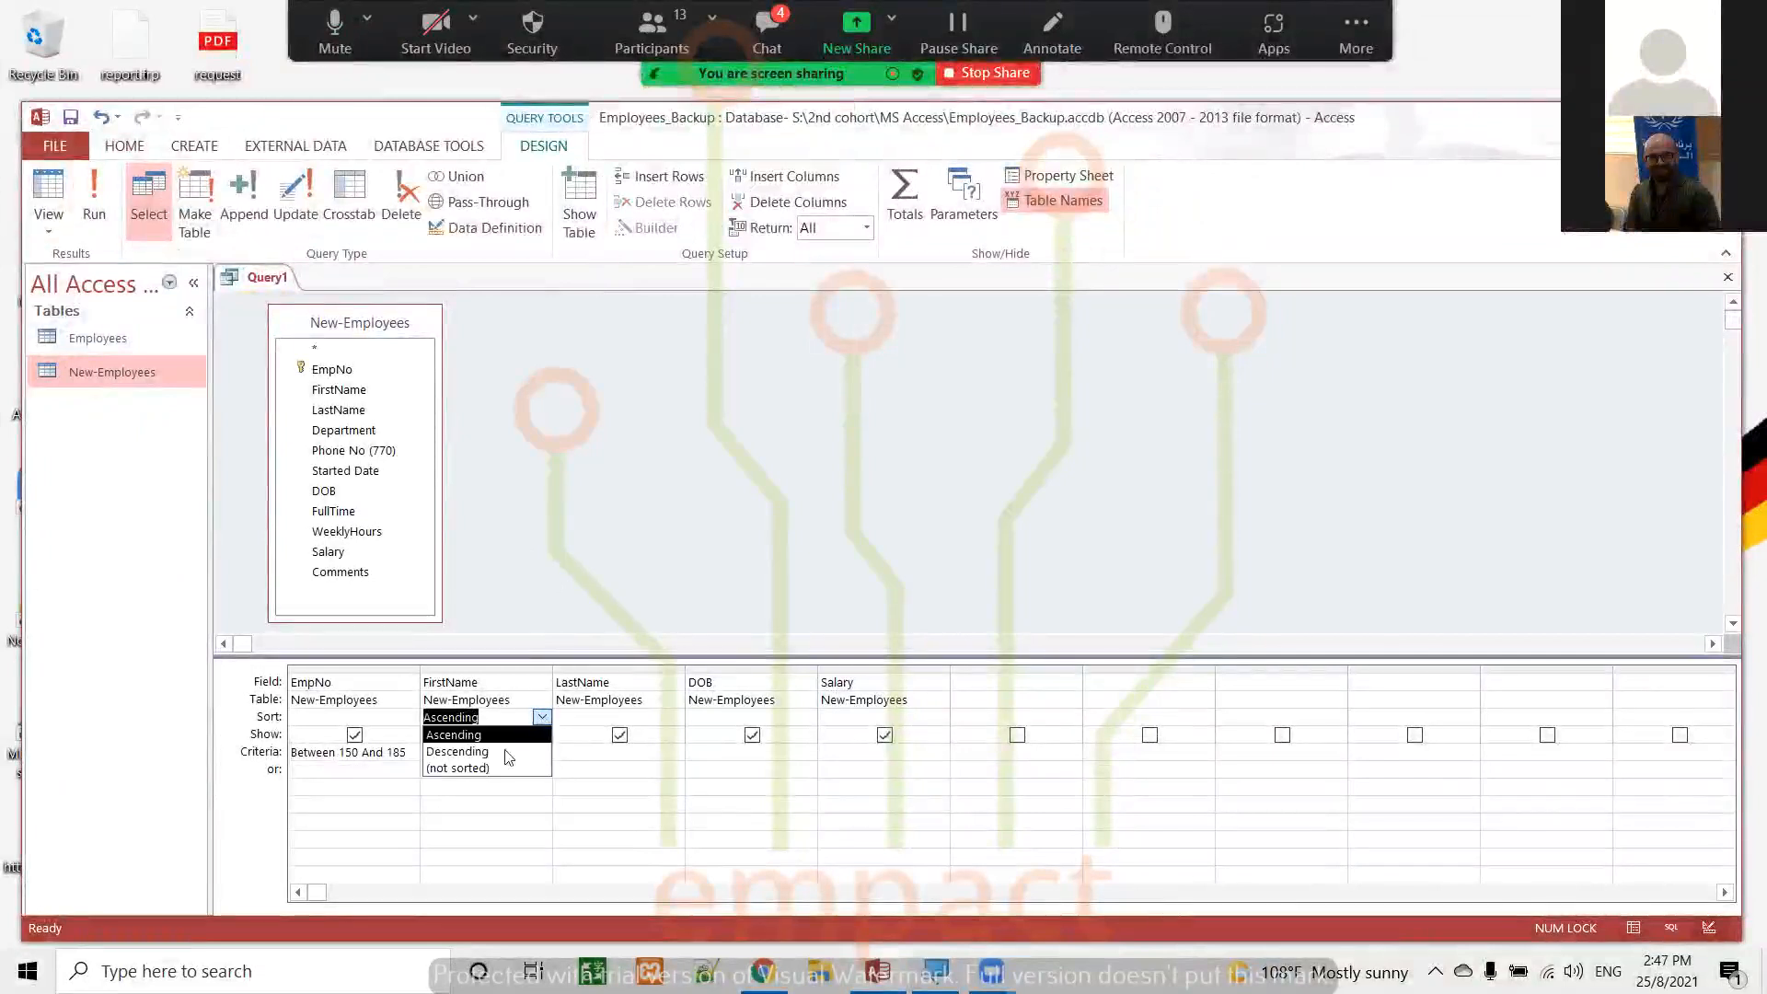
click(489, 769)
Set the EmpNo field's sort order to Ascending, run the query, and look through the sorted records
click(396, 716)
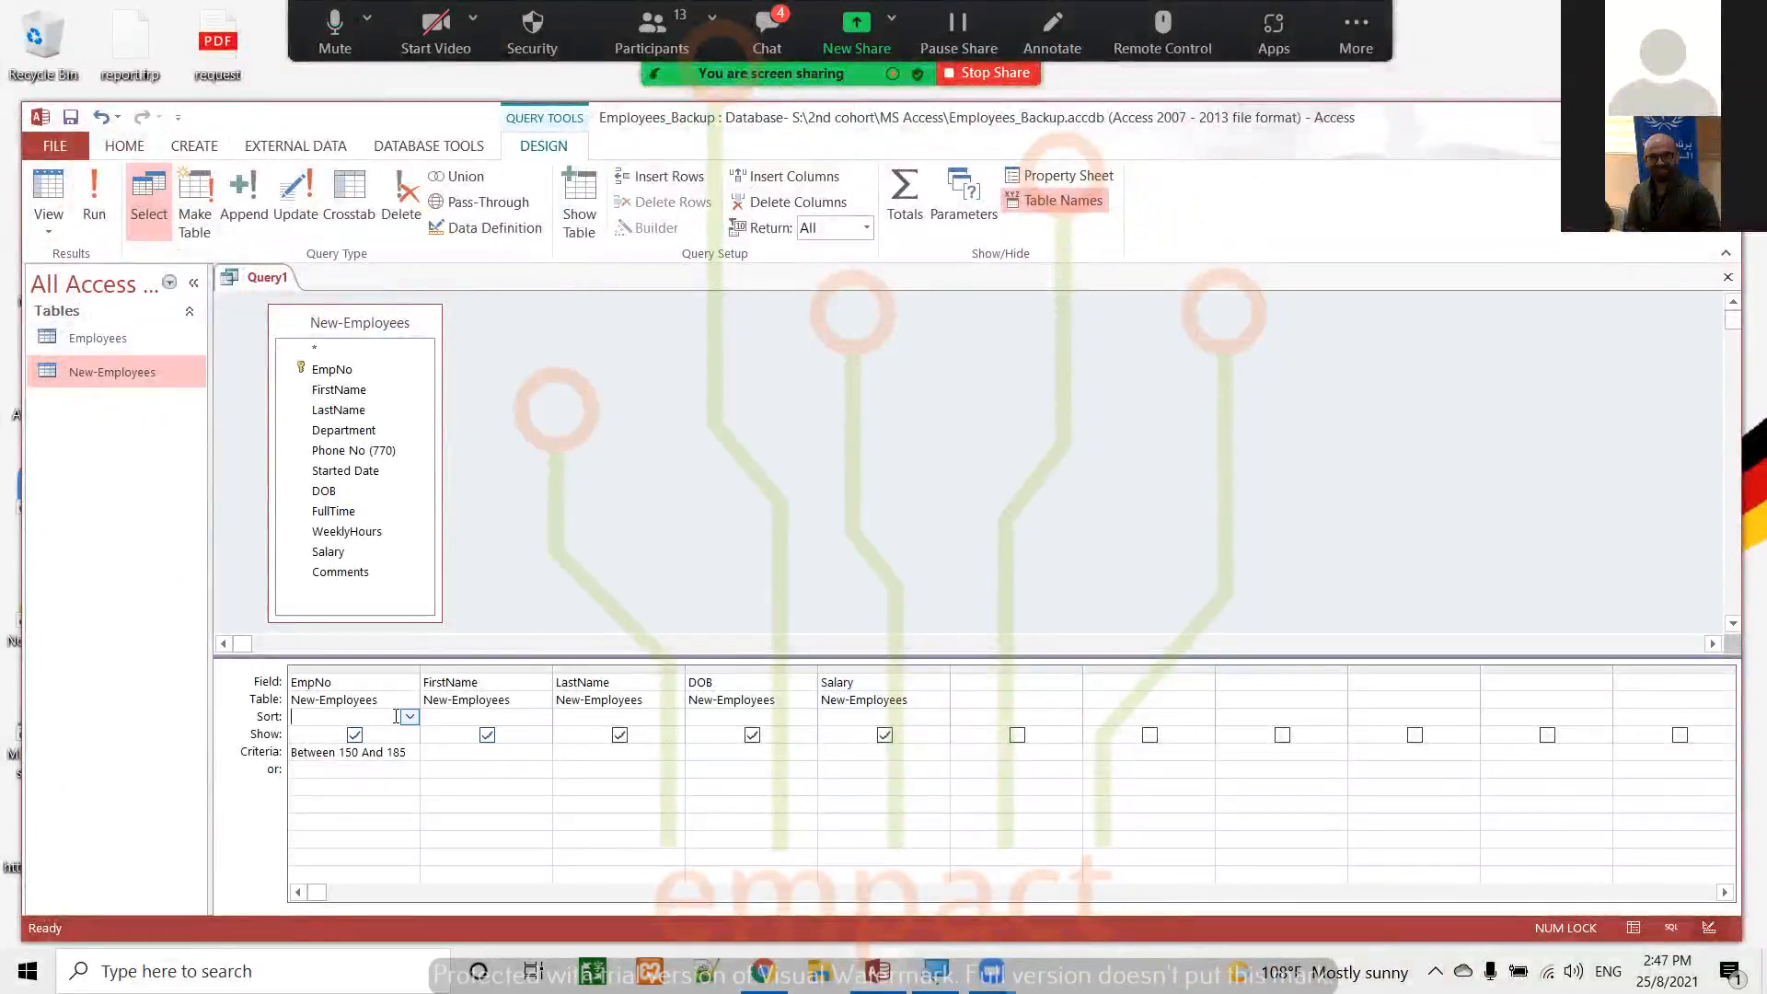
click(409, 717)
click(332, 733)
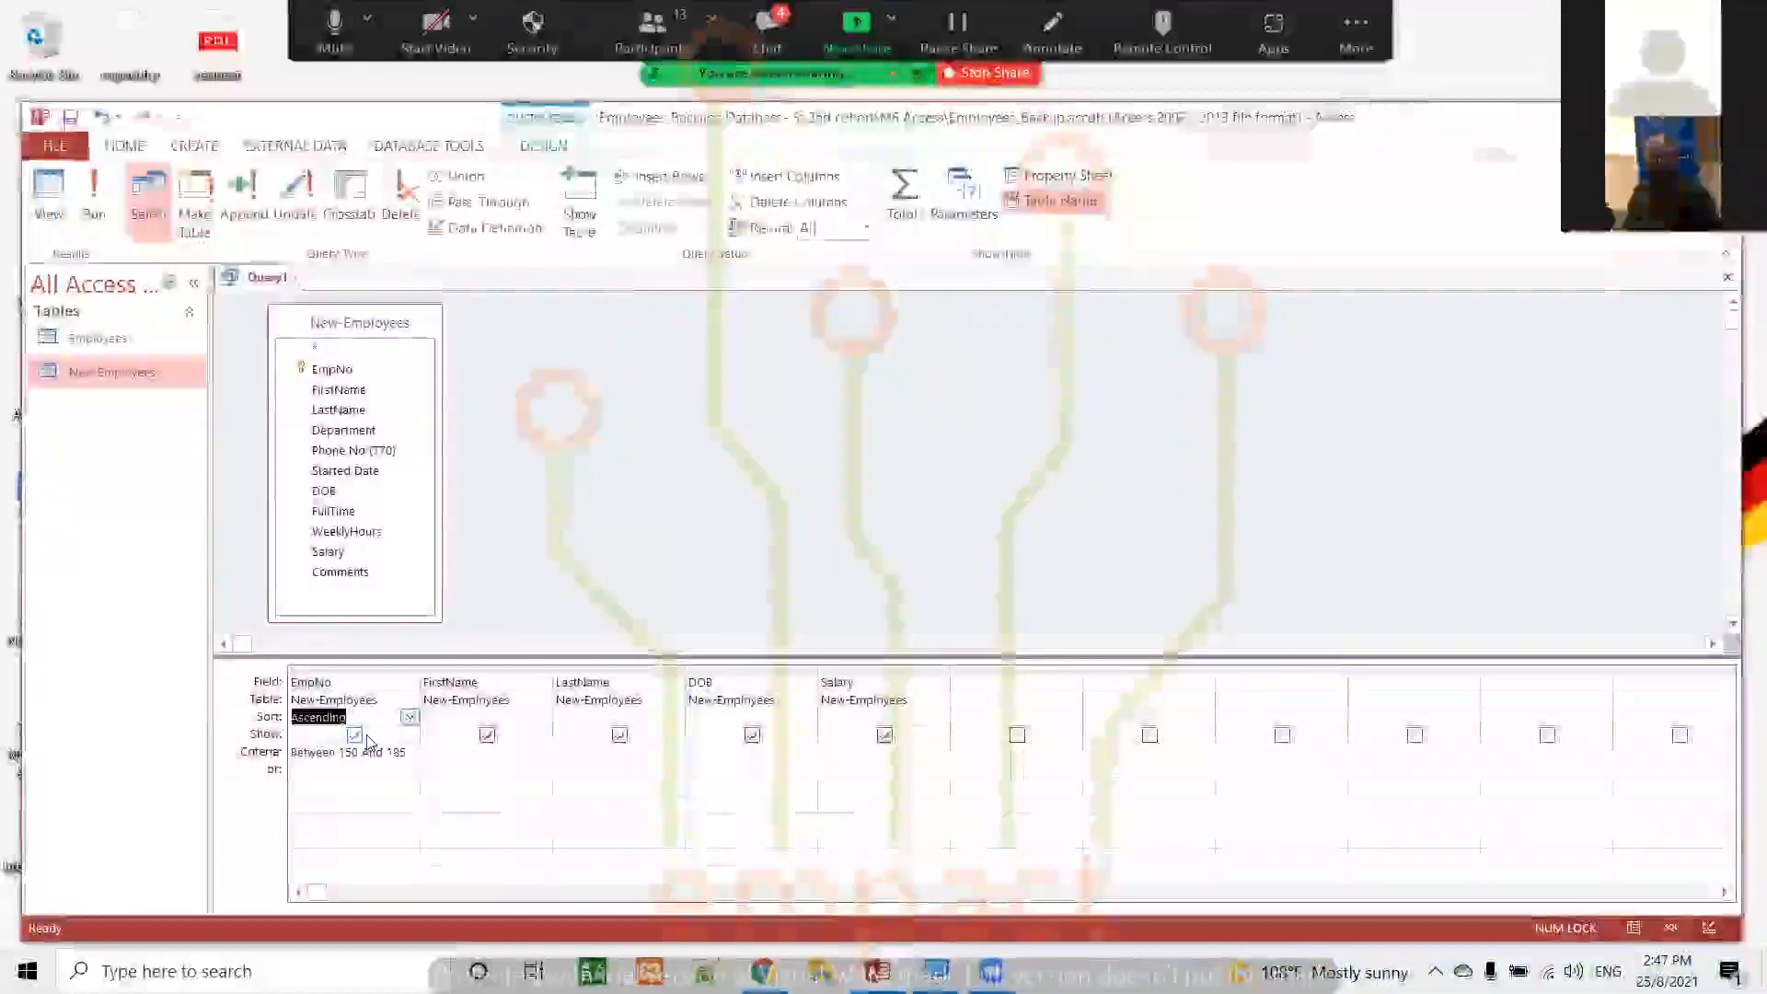
click(94, 193)
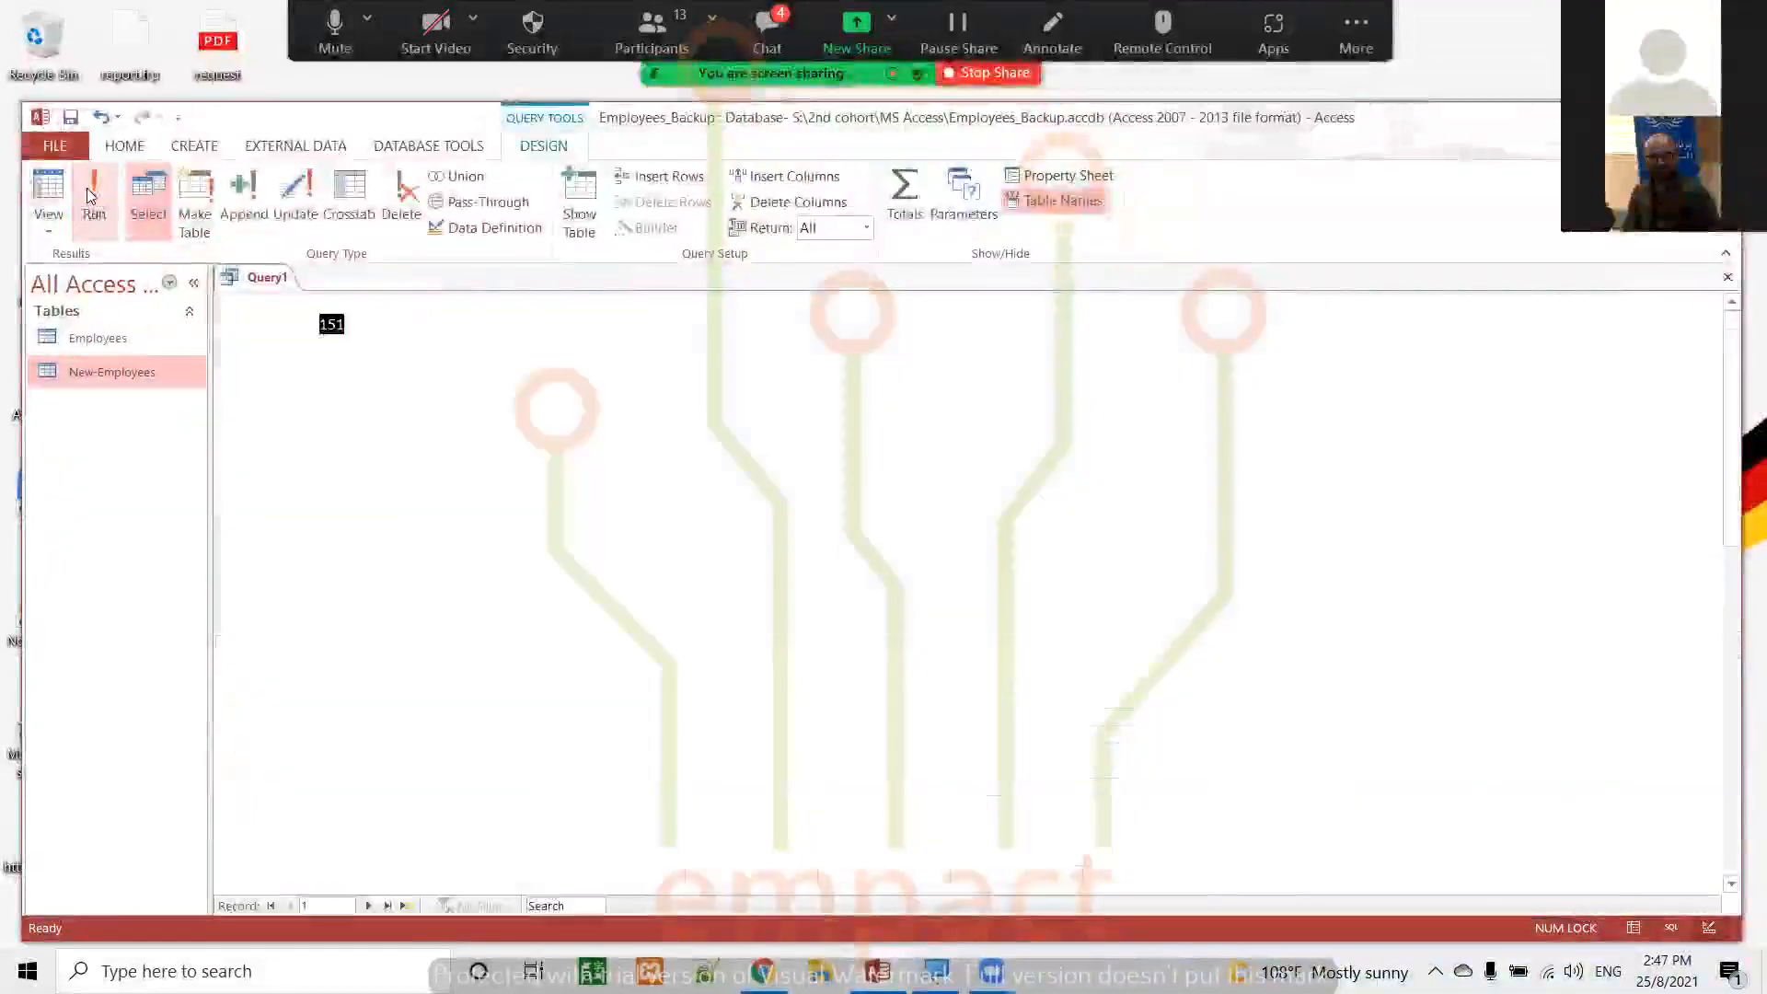
scroll(313, 390, down, 7)
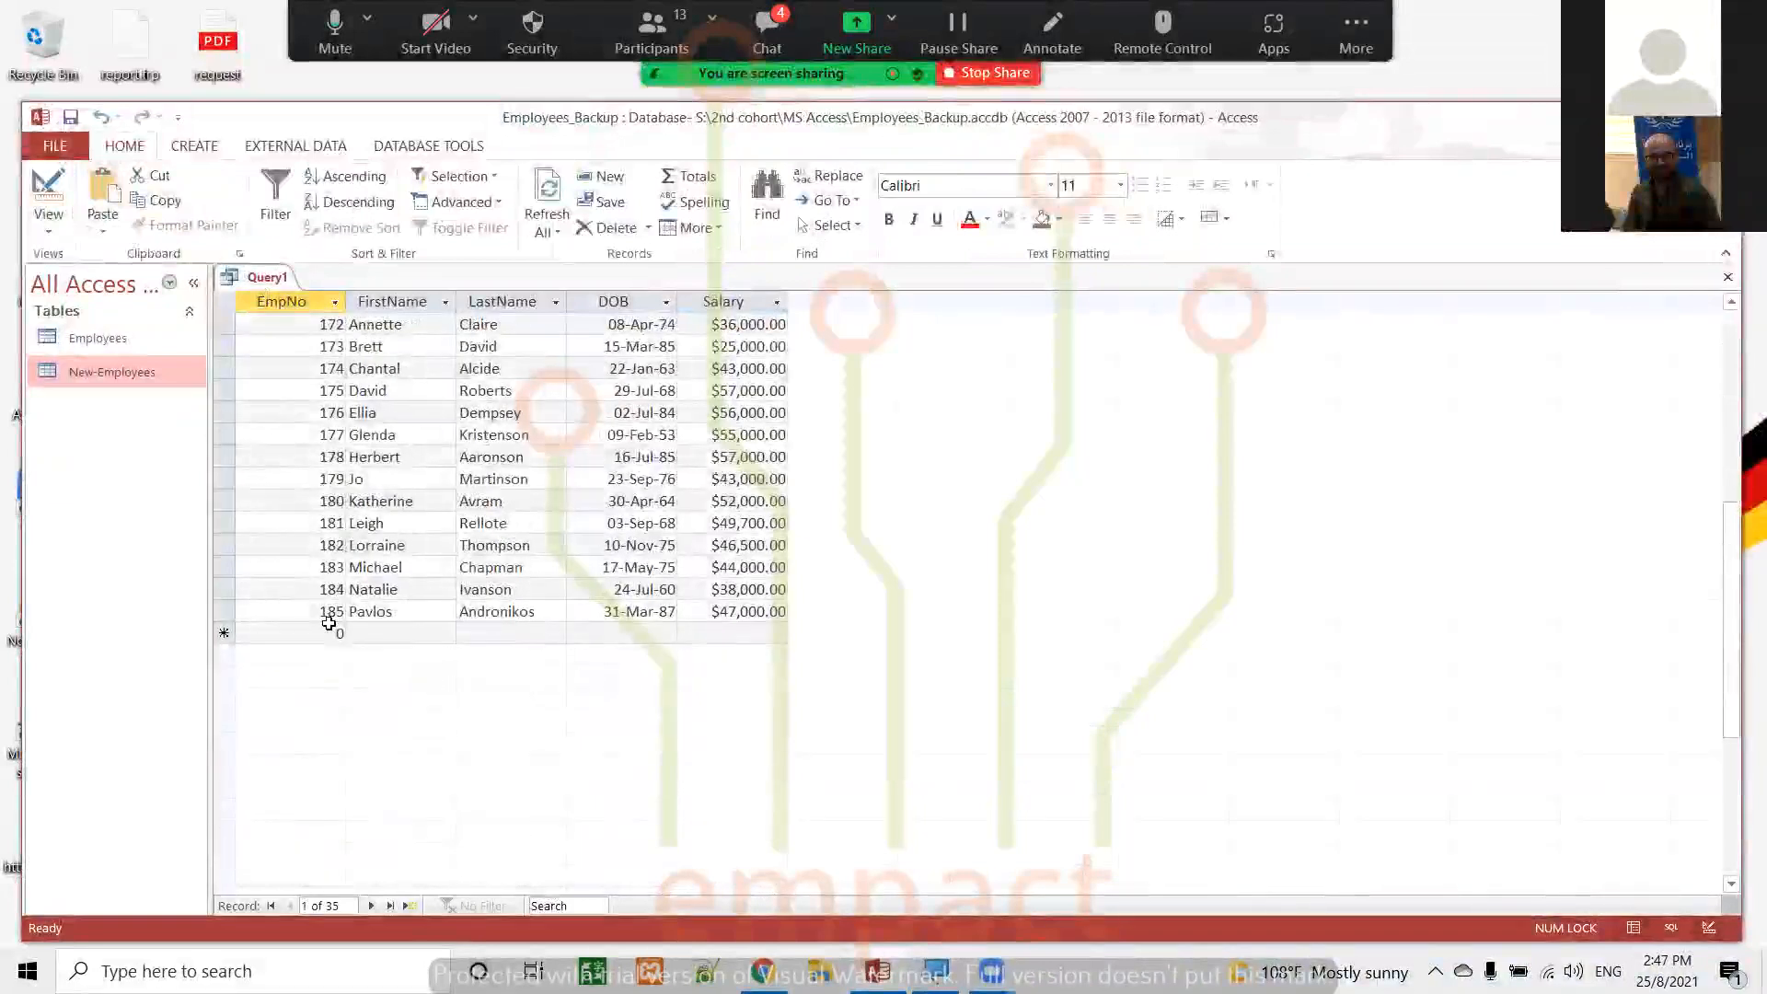
scroll(329, 623, up, 7)
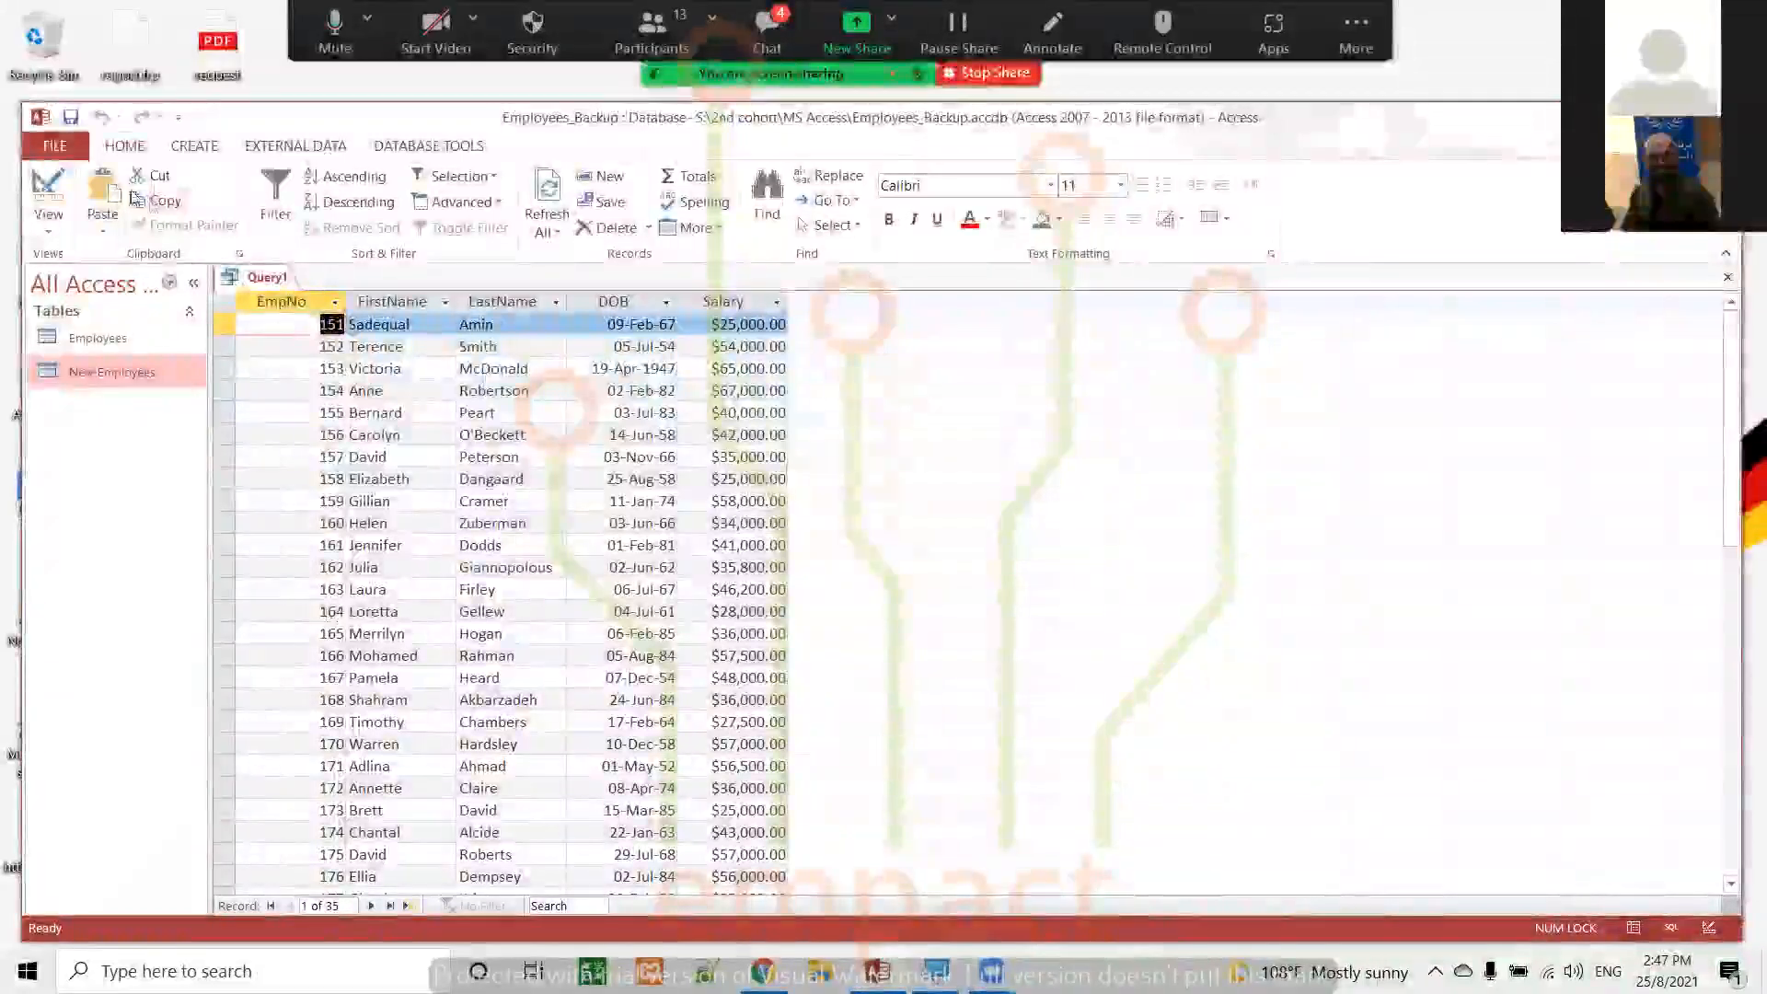
Return to Design view, save the query under the name select-Query, and close it
click(51, 193)
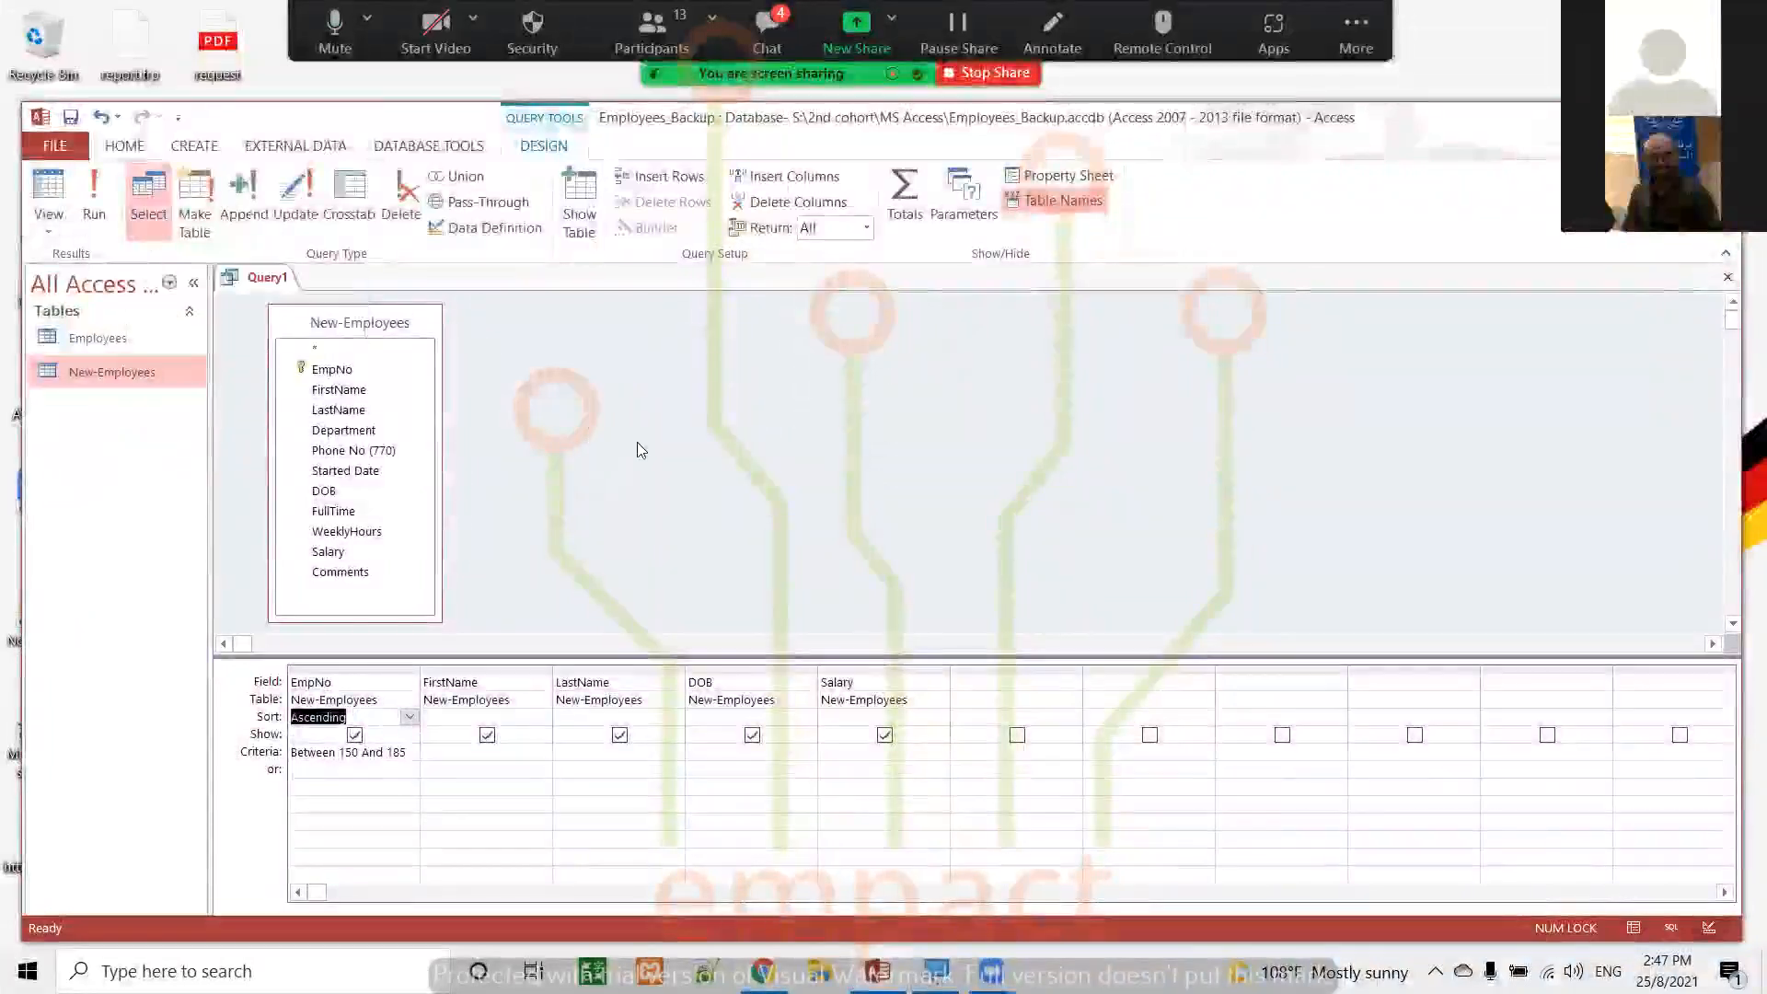
key(ctrl+s)
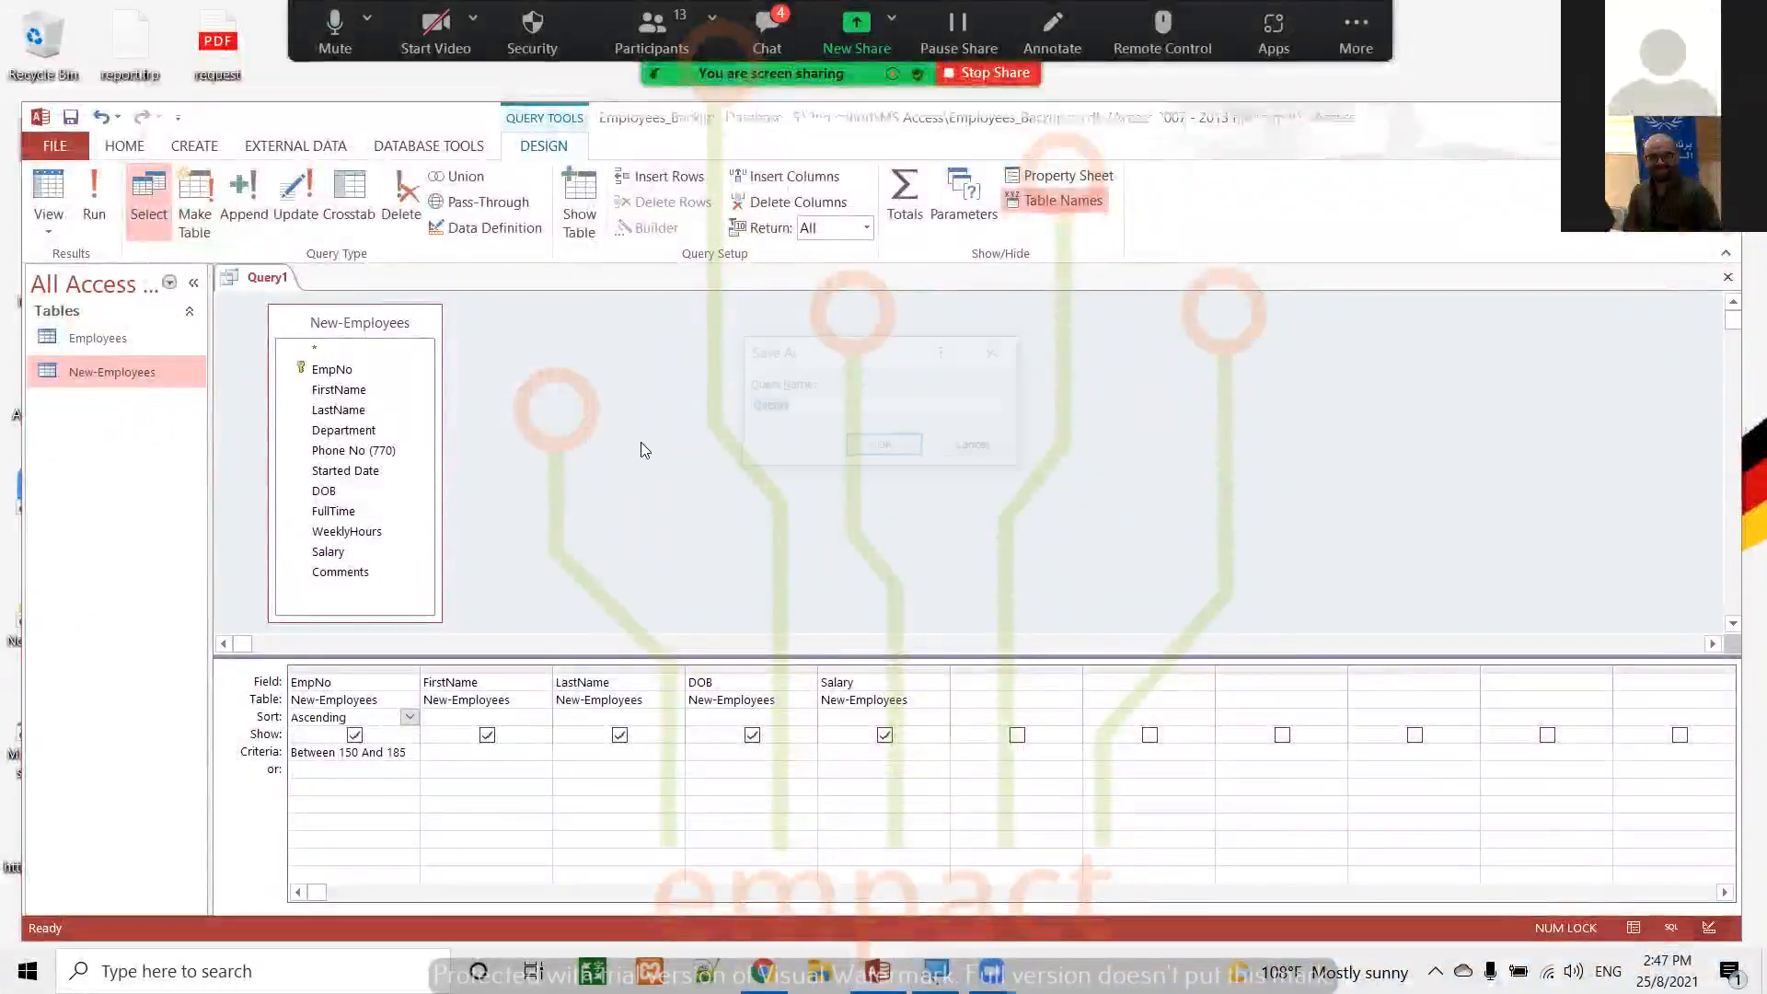
click(973, 447)
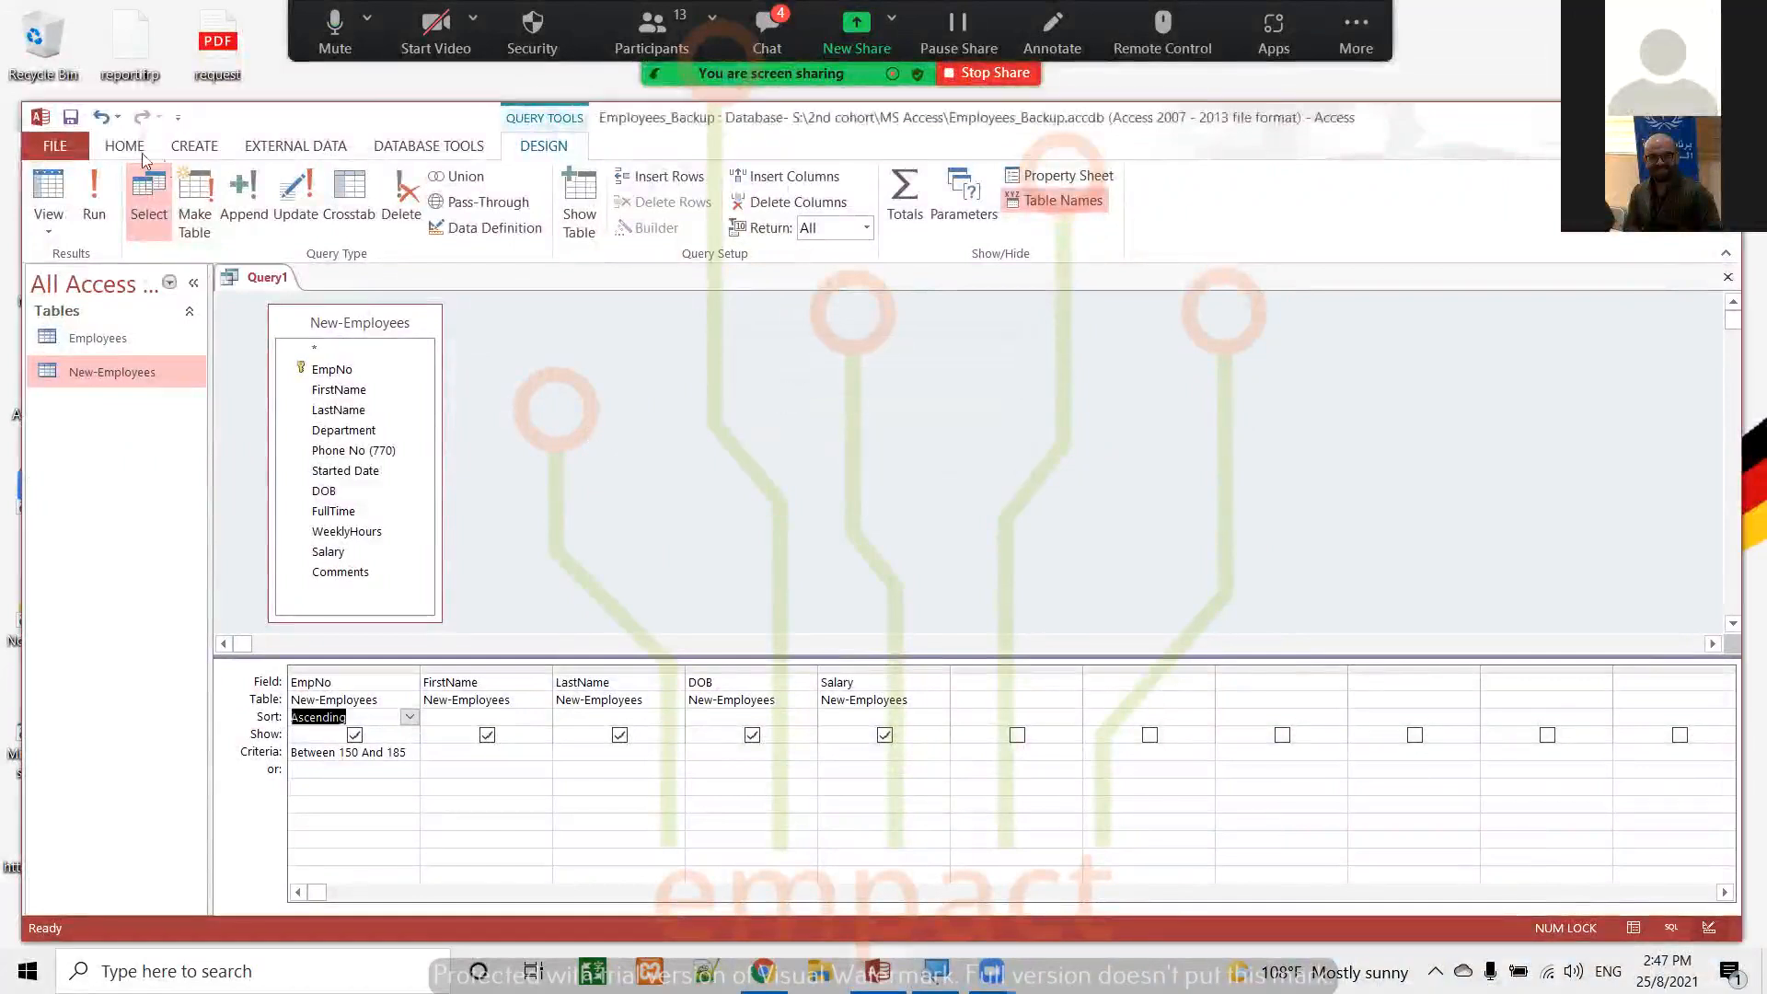
click(70, 117)
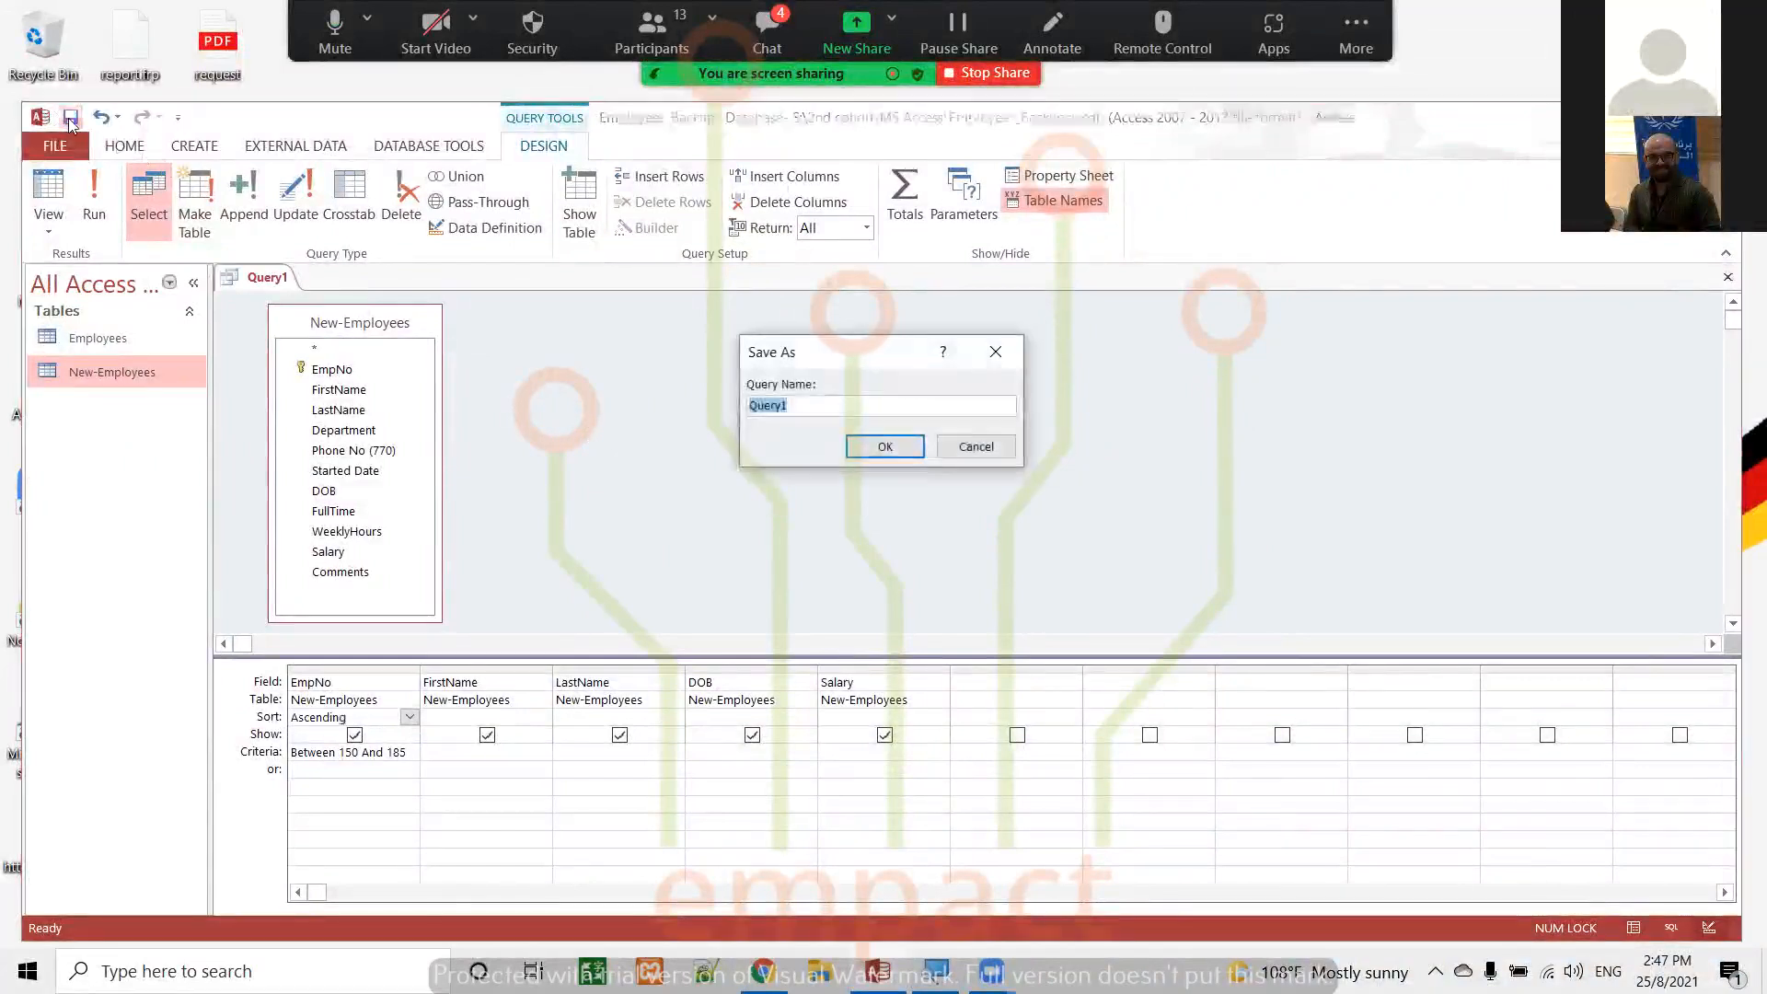
text(sele)
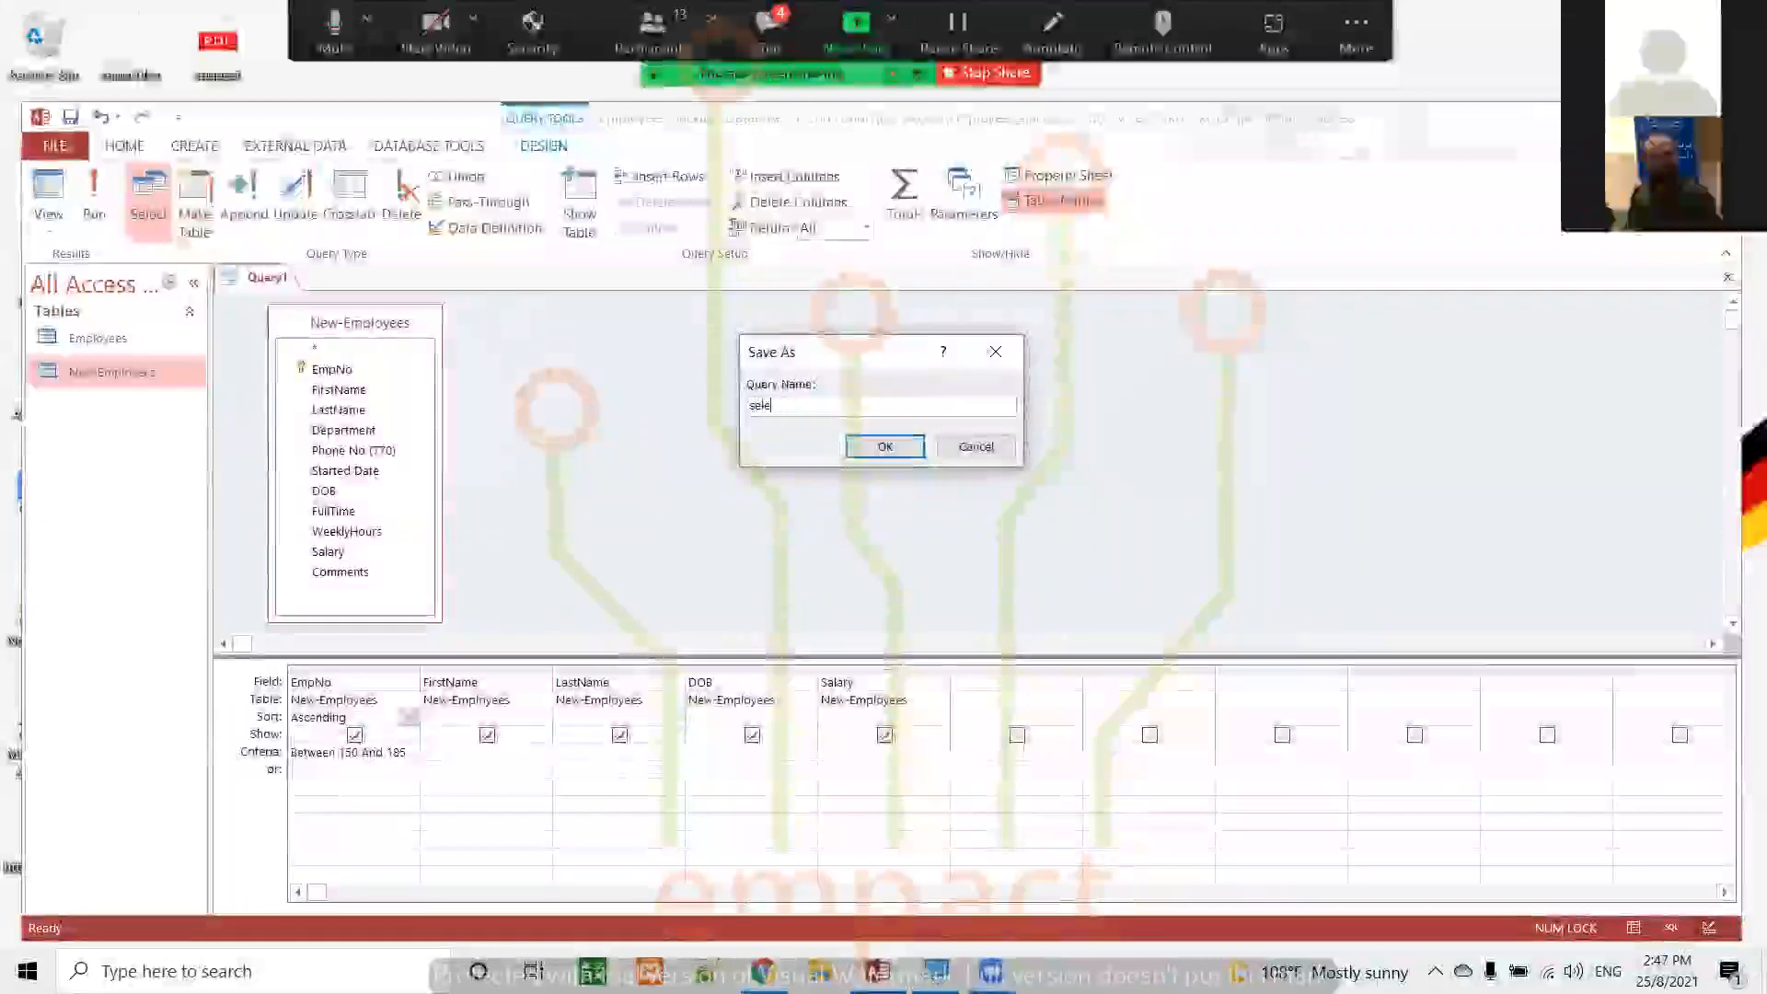
text(ct-Query)
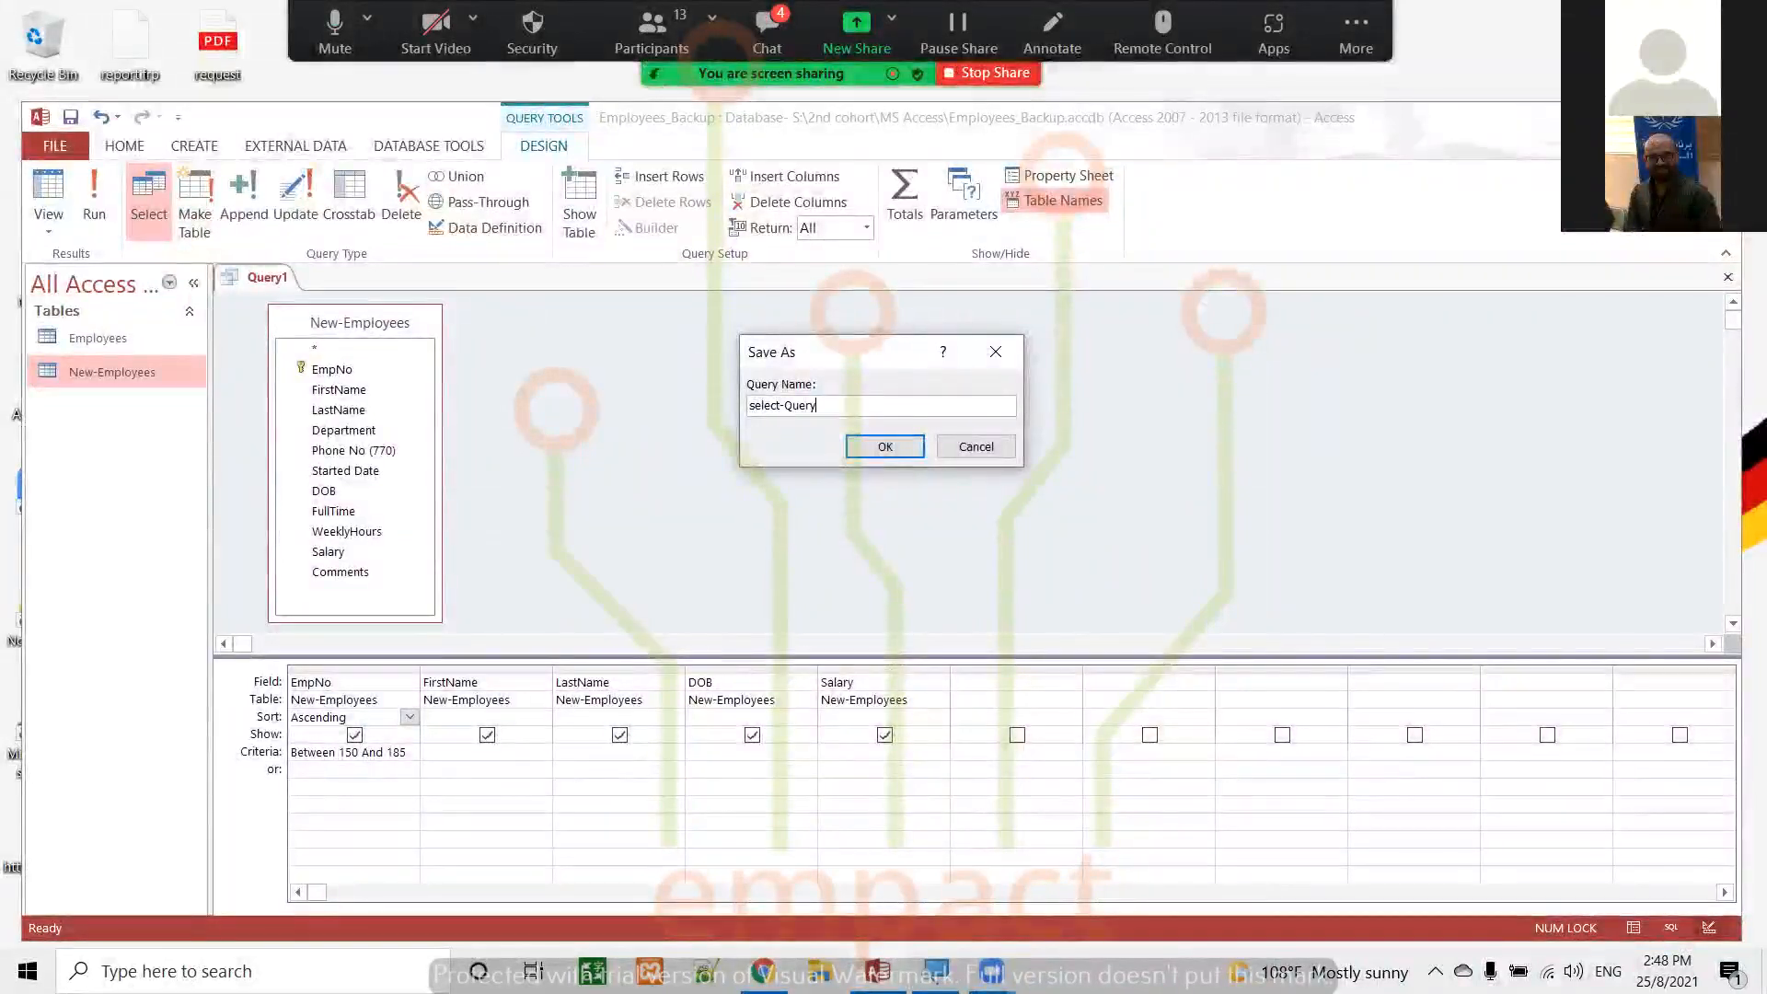
click(885, 446)
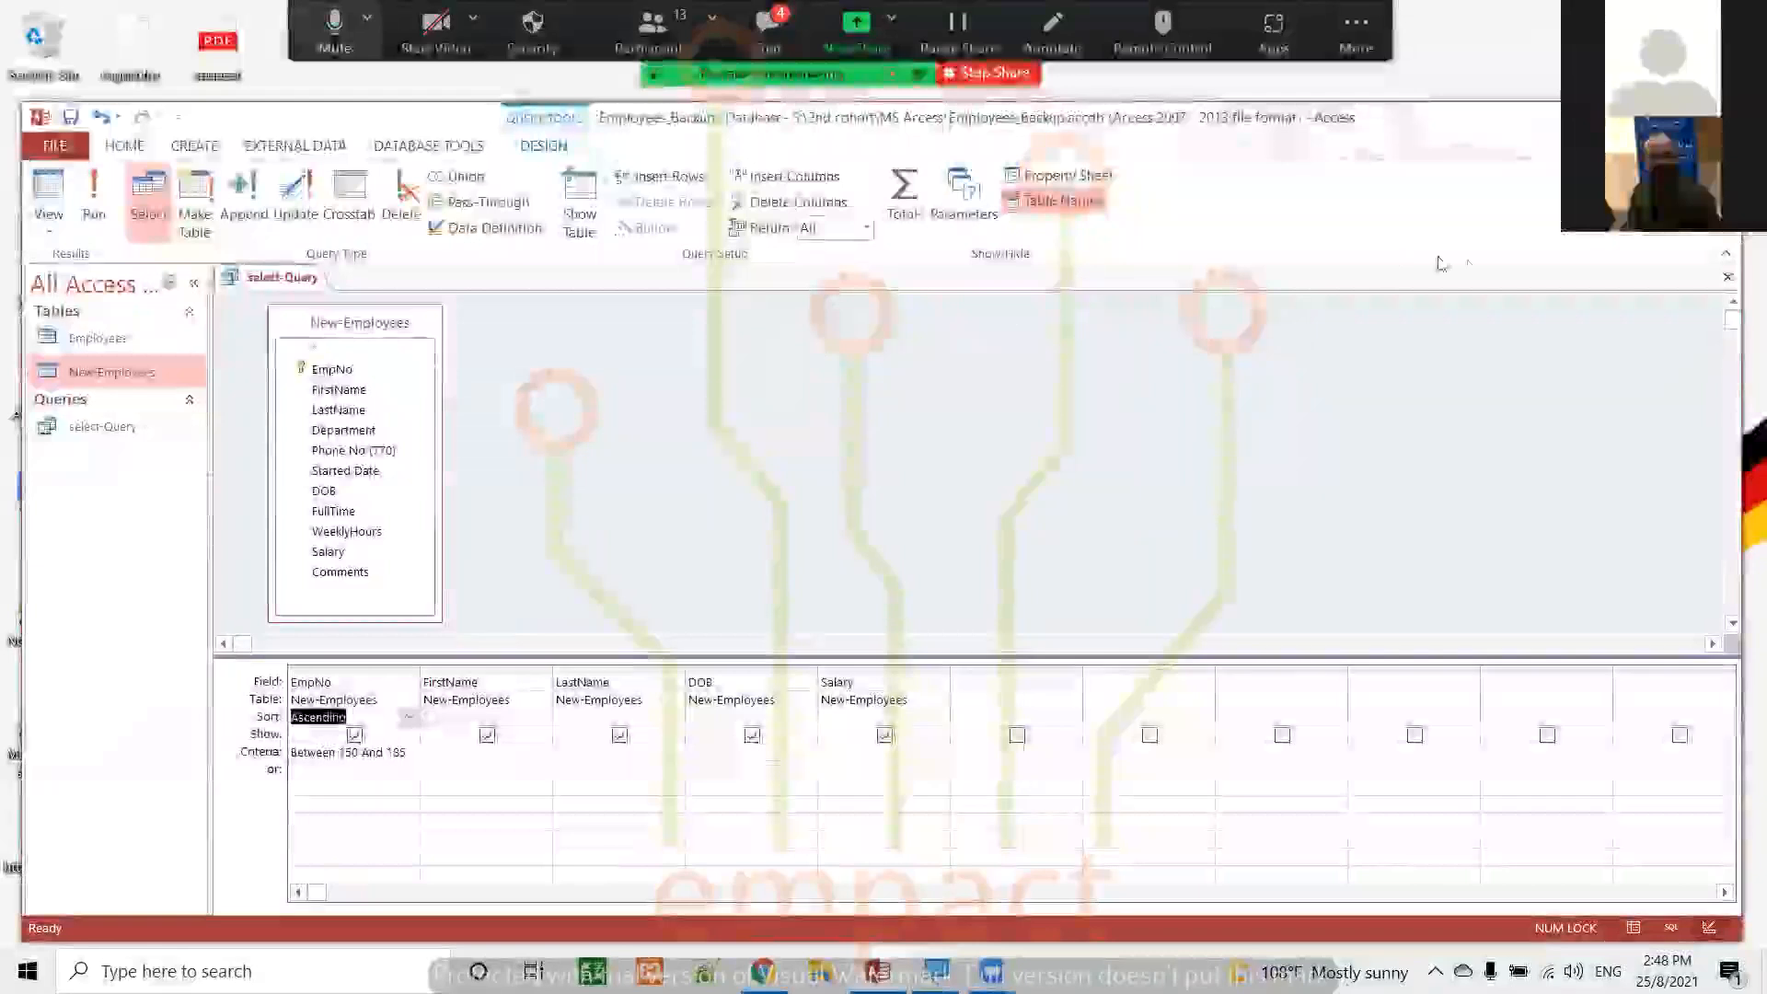
click(1727, 277)
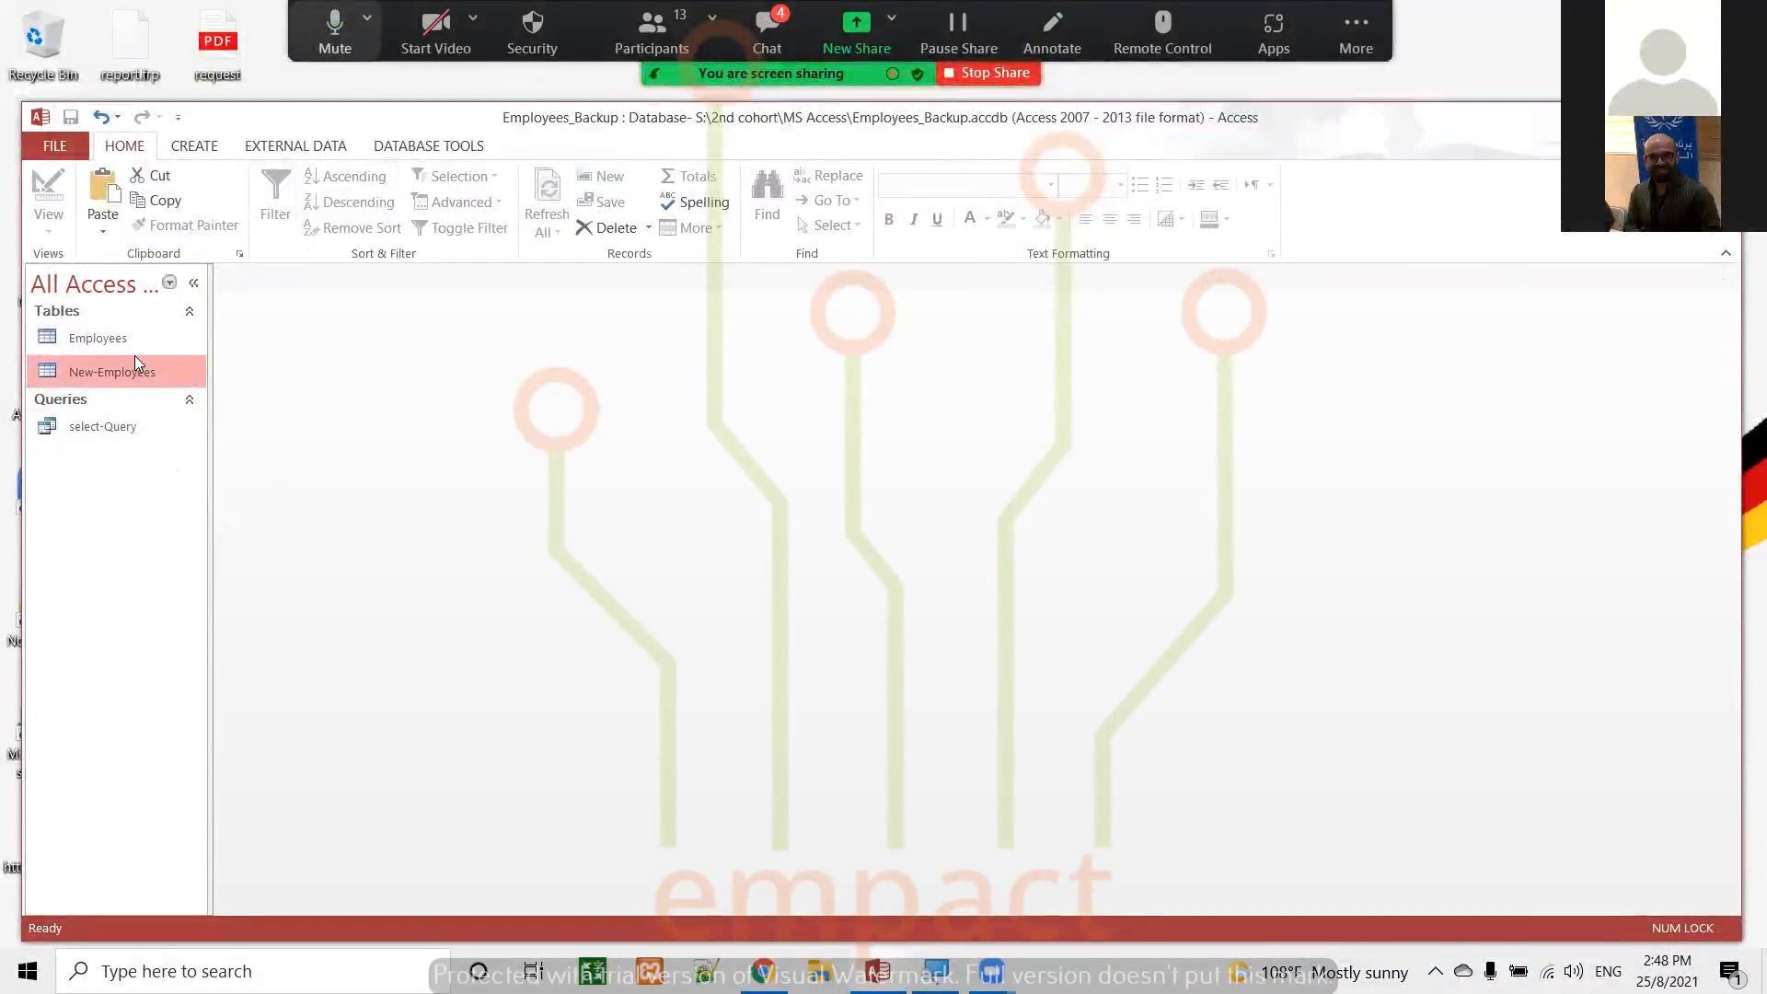
Create a new query in Design view and add both the Employees and New-Employees tables to it
click(199, 143)
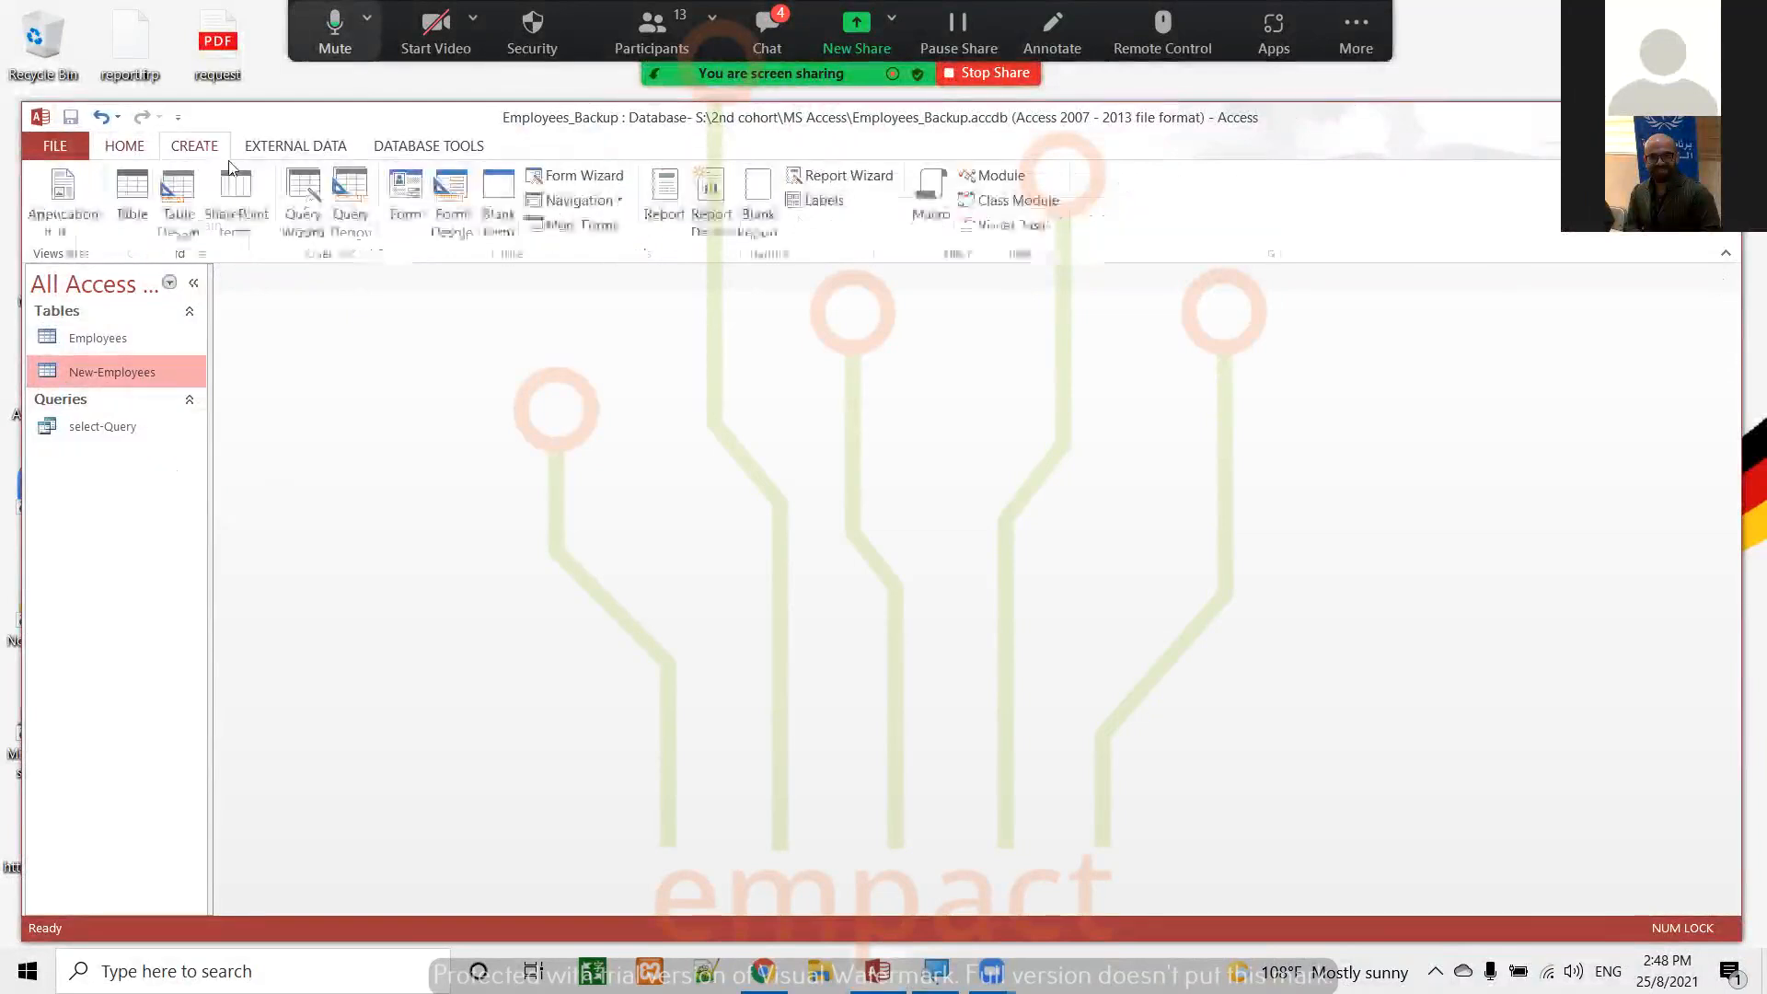
click(350, 195)
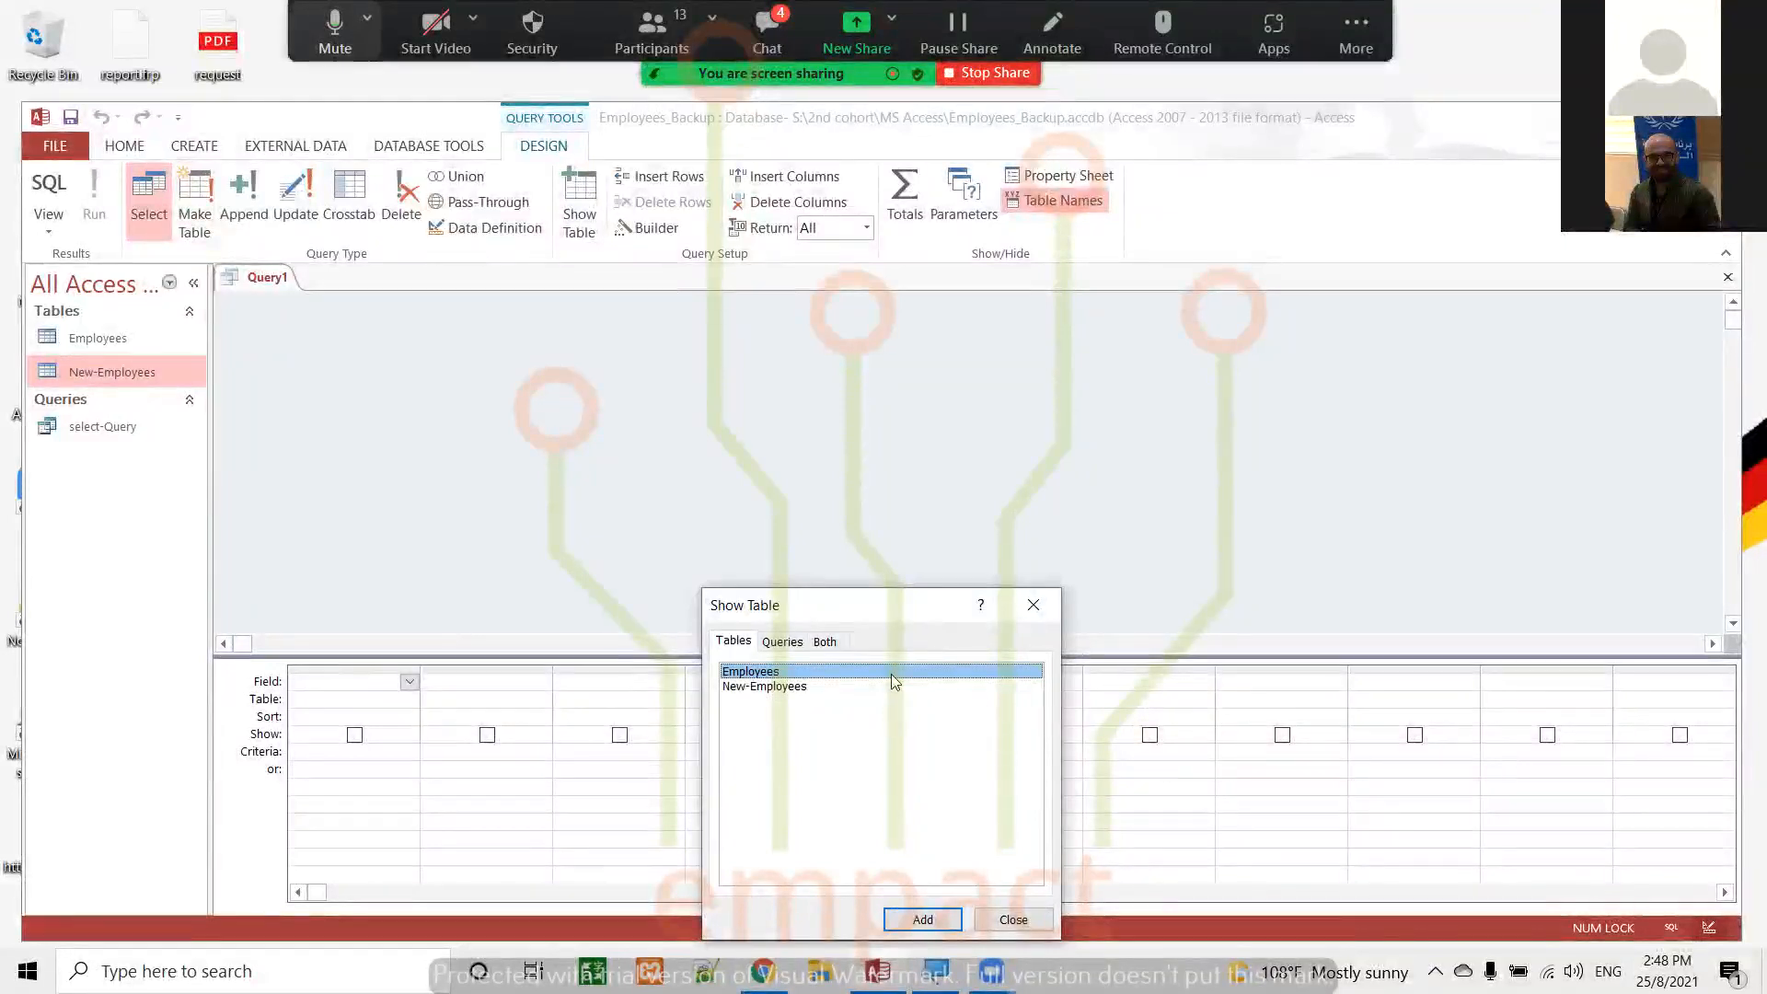
click(790, 688)
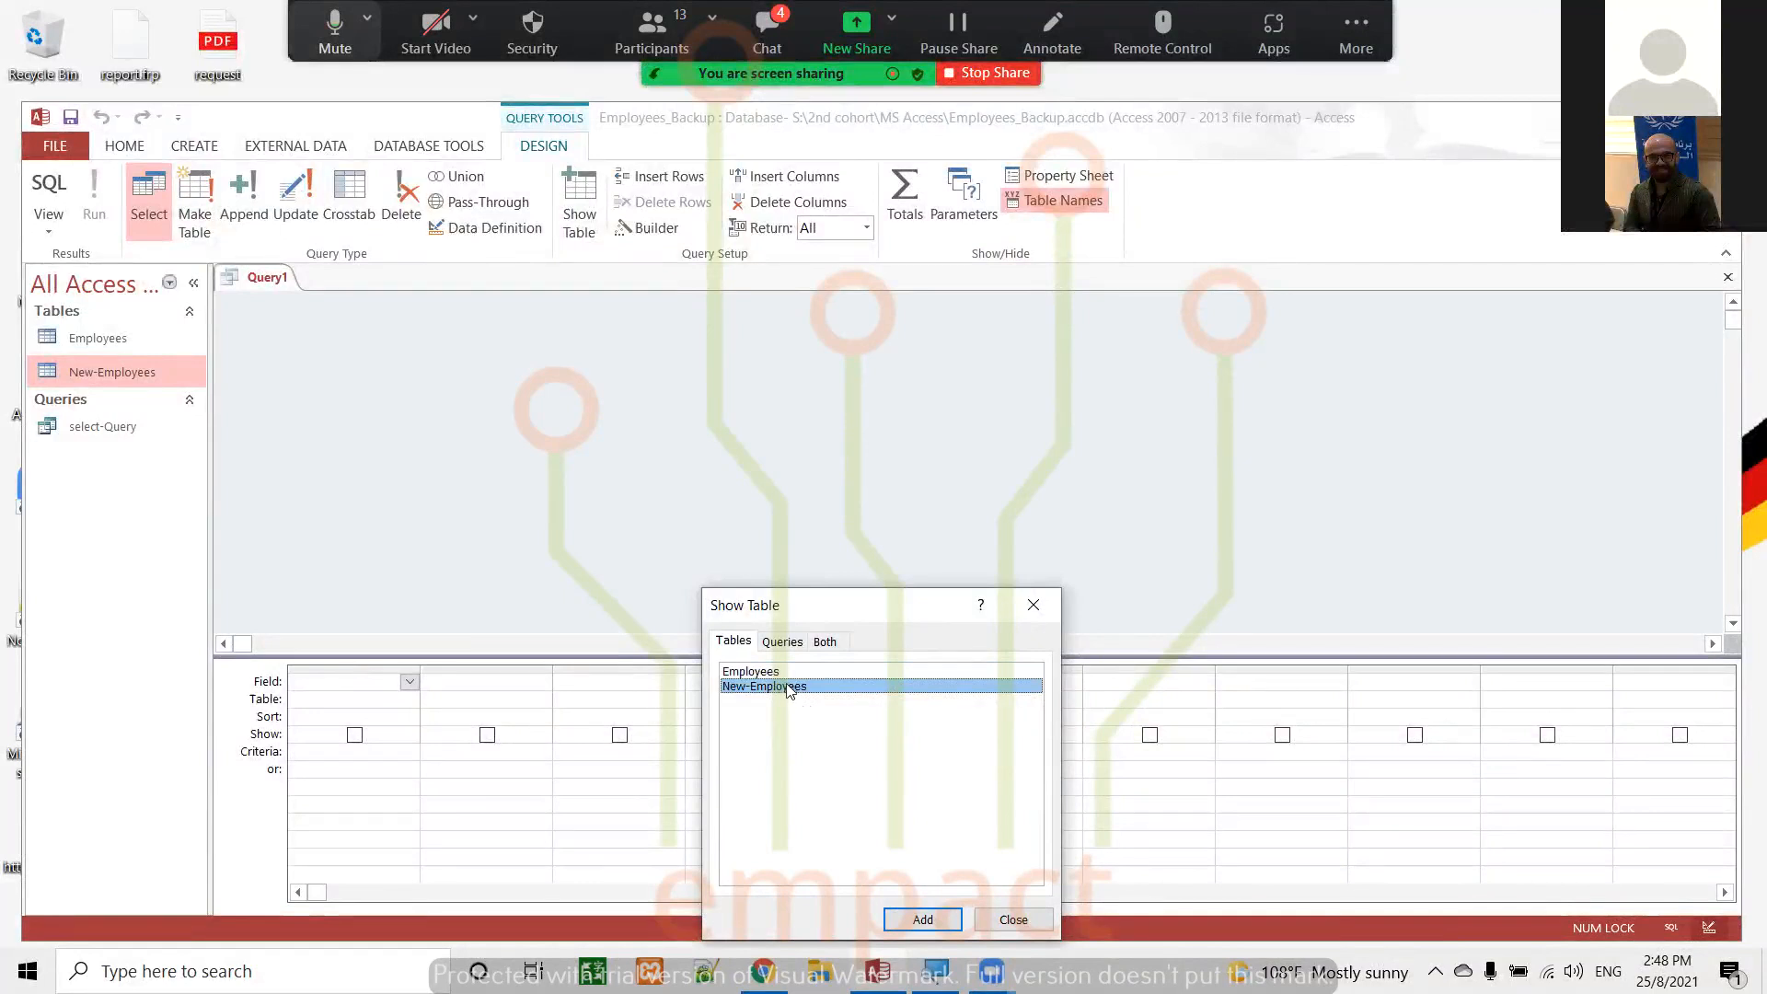
key(Up)
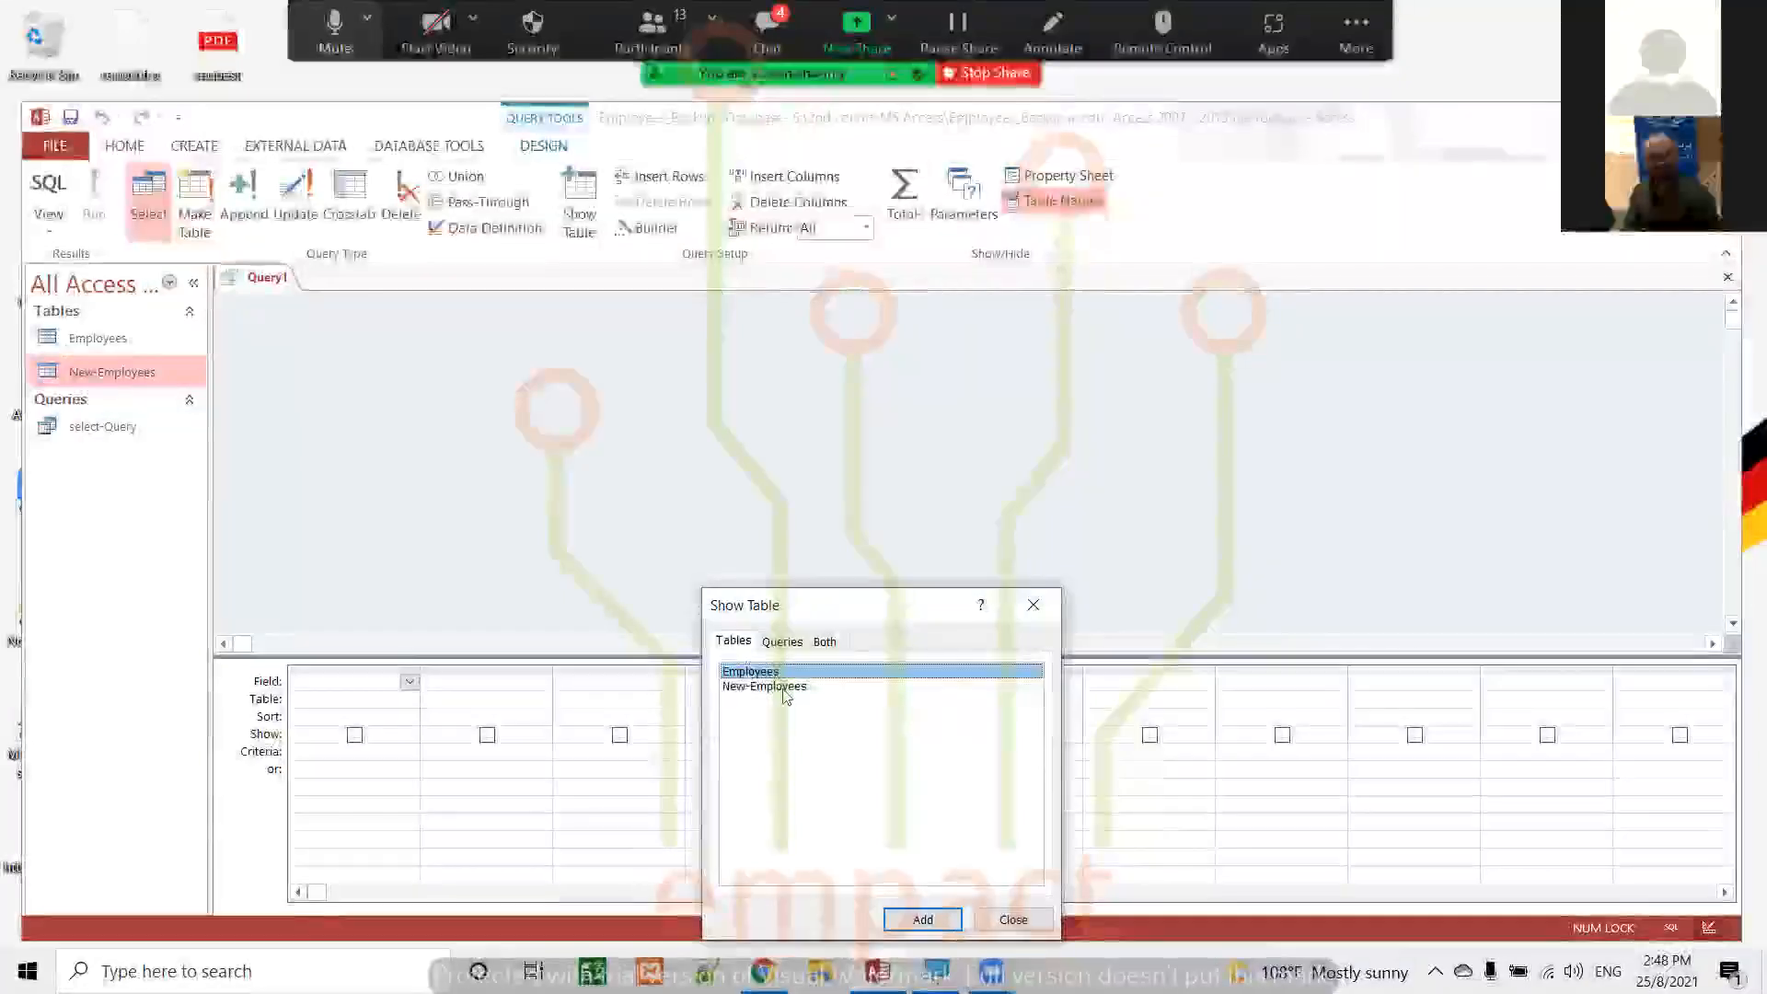
click(787, 688)
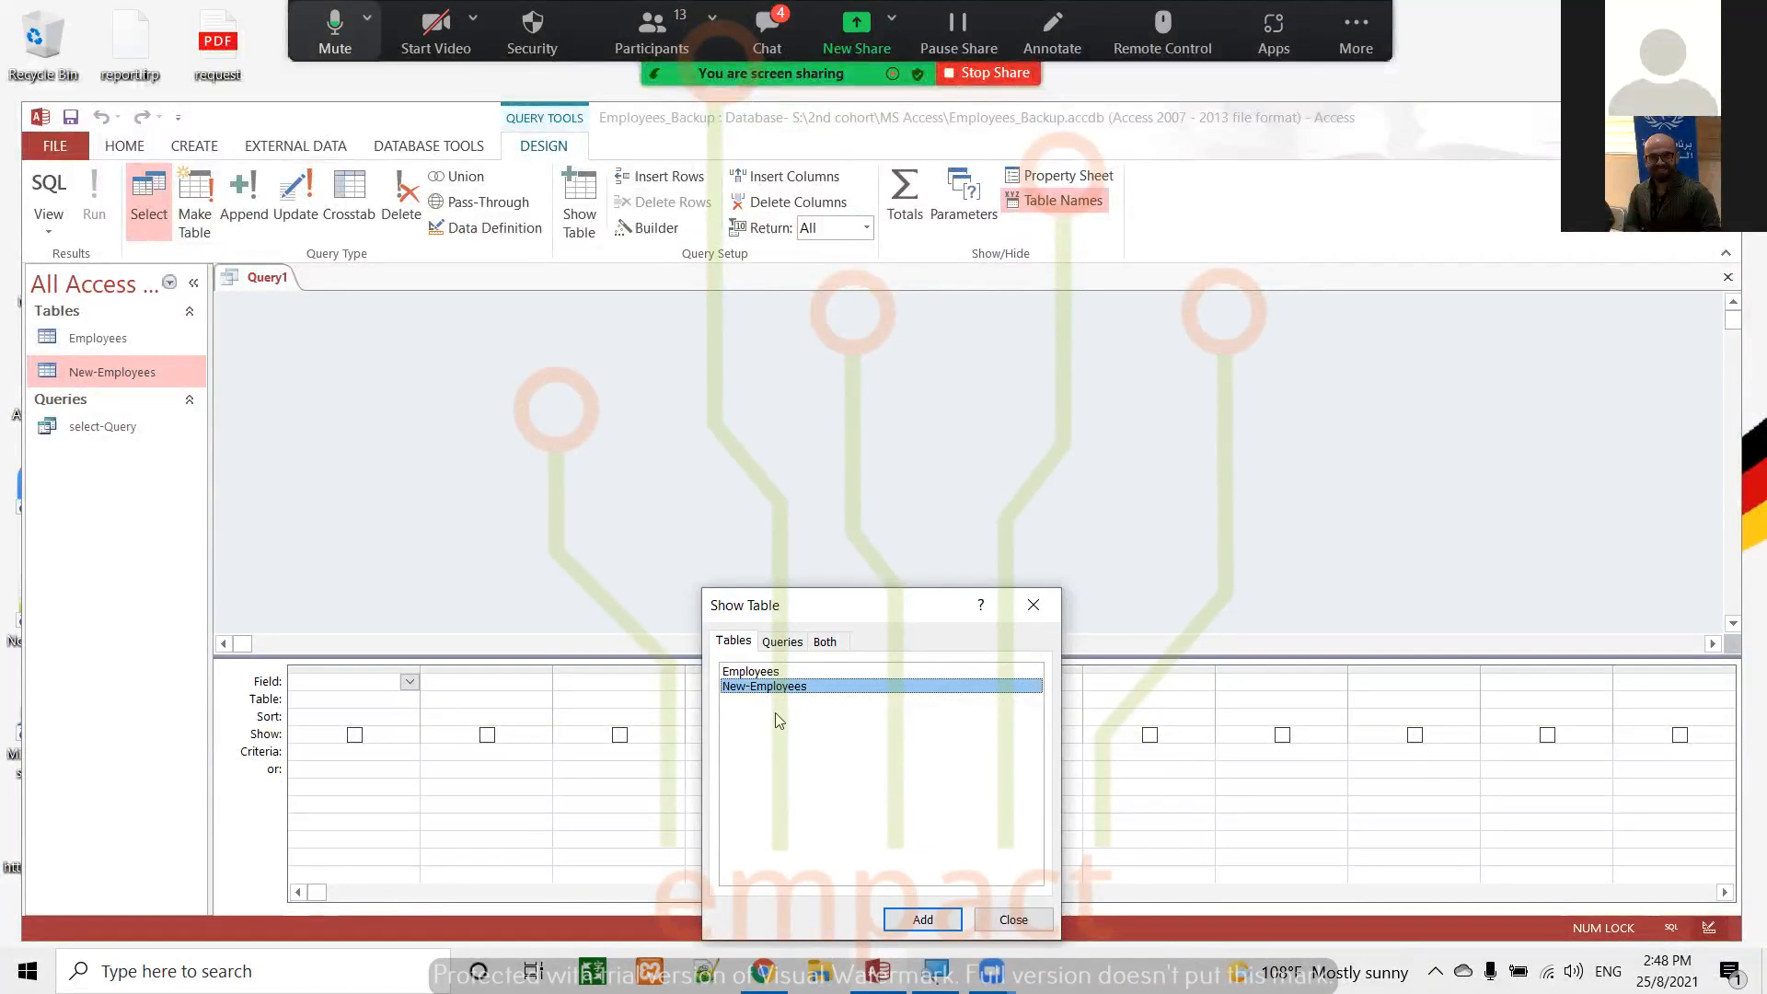
key(shift+Up)
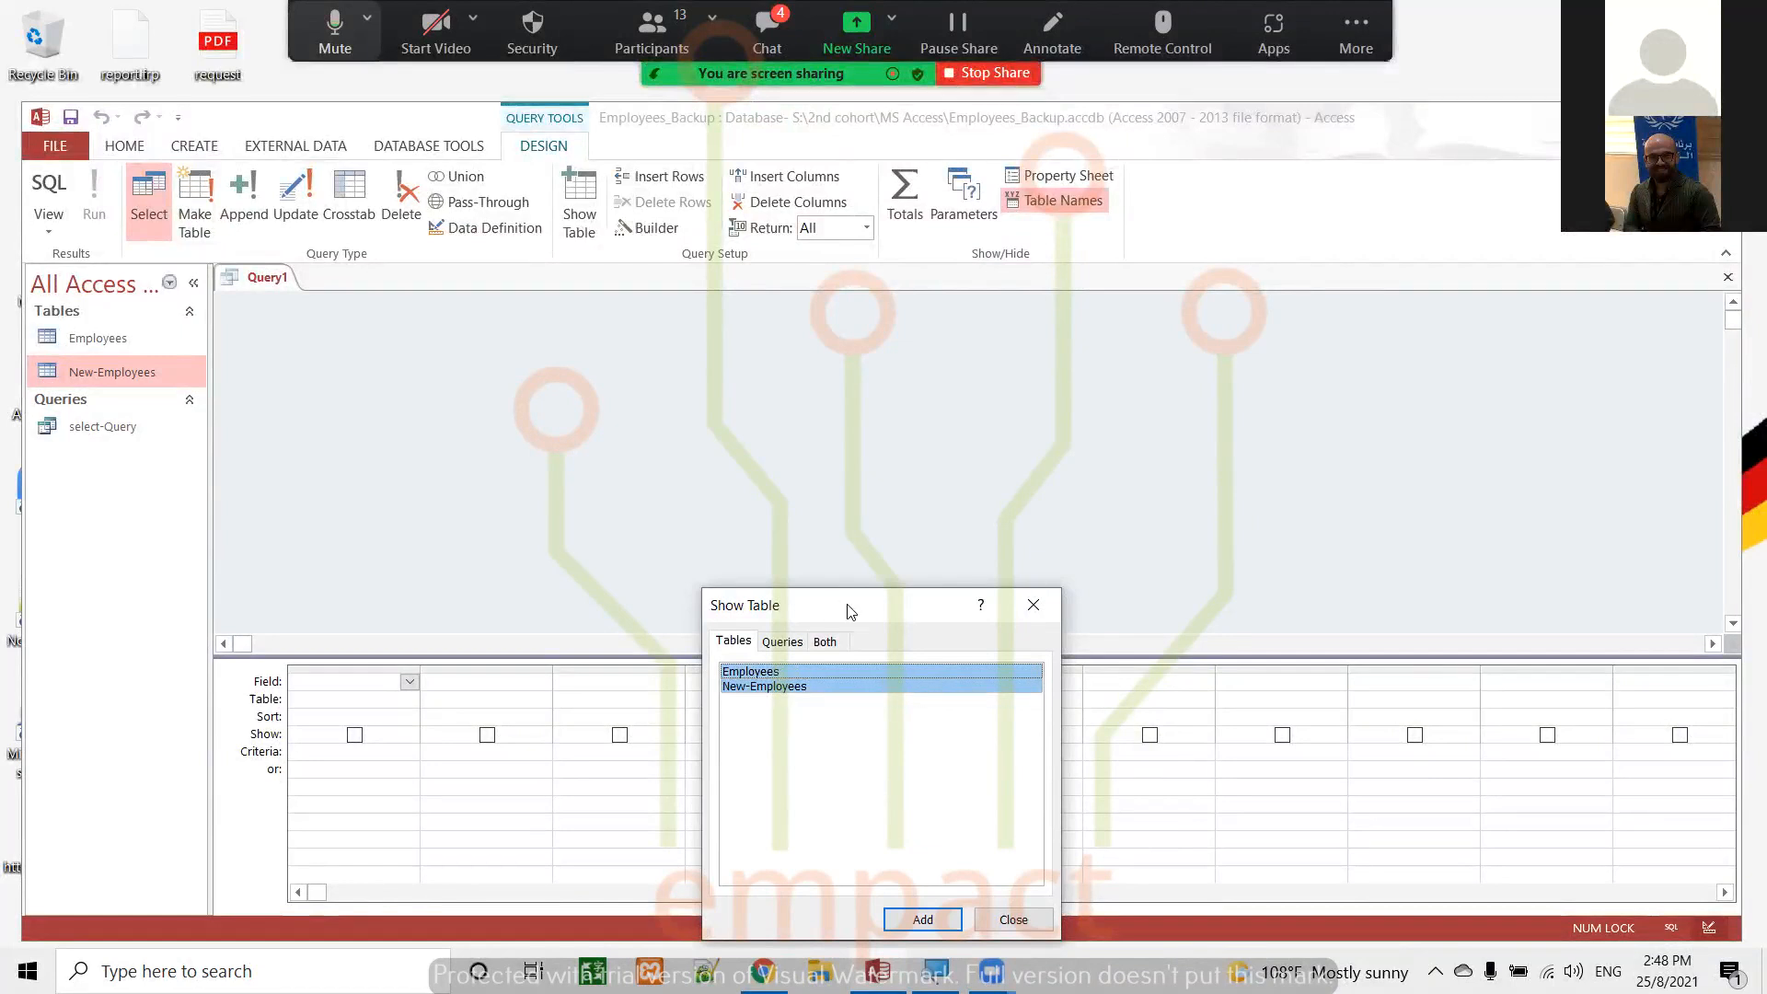
click(920, 920)
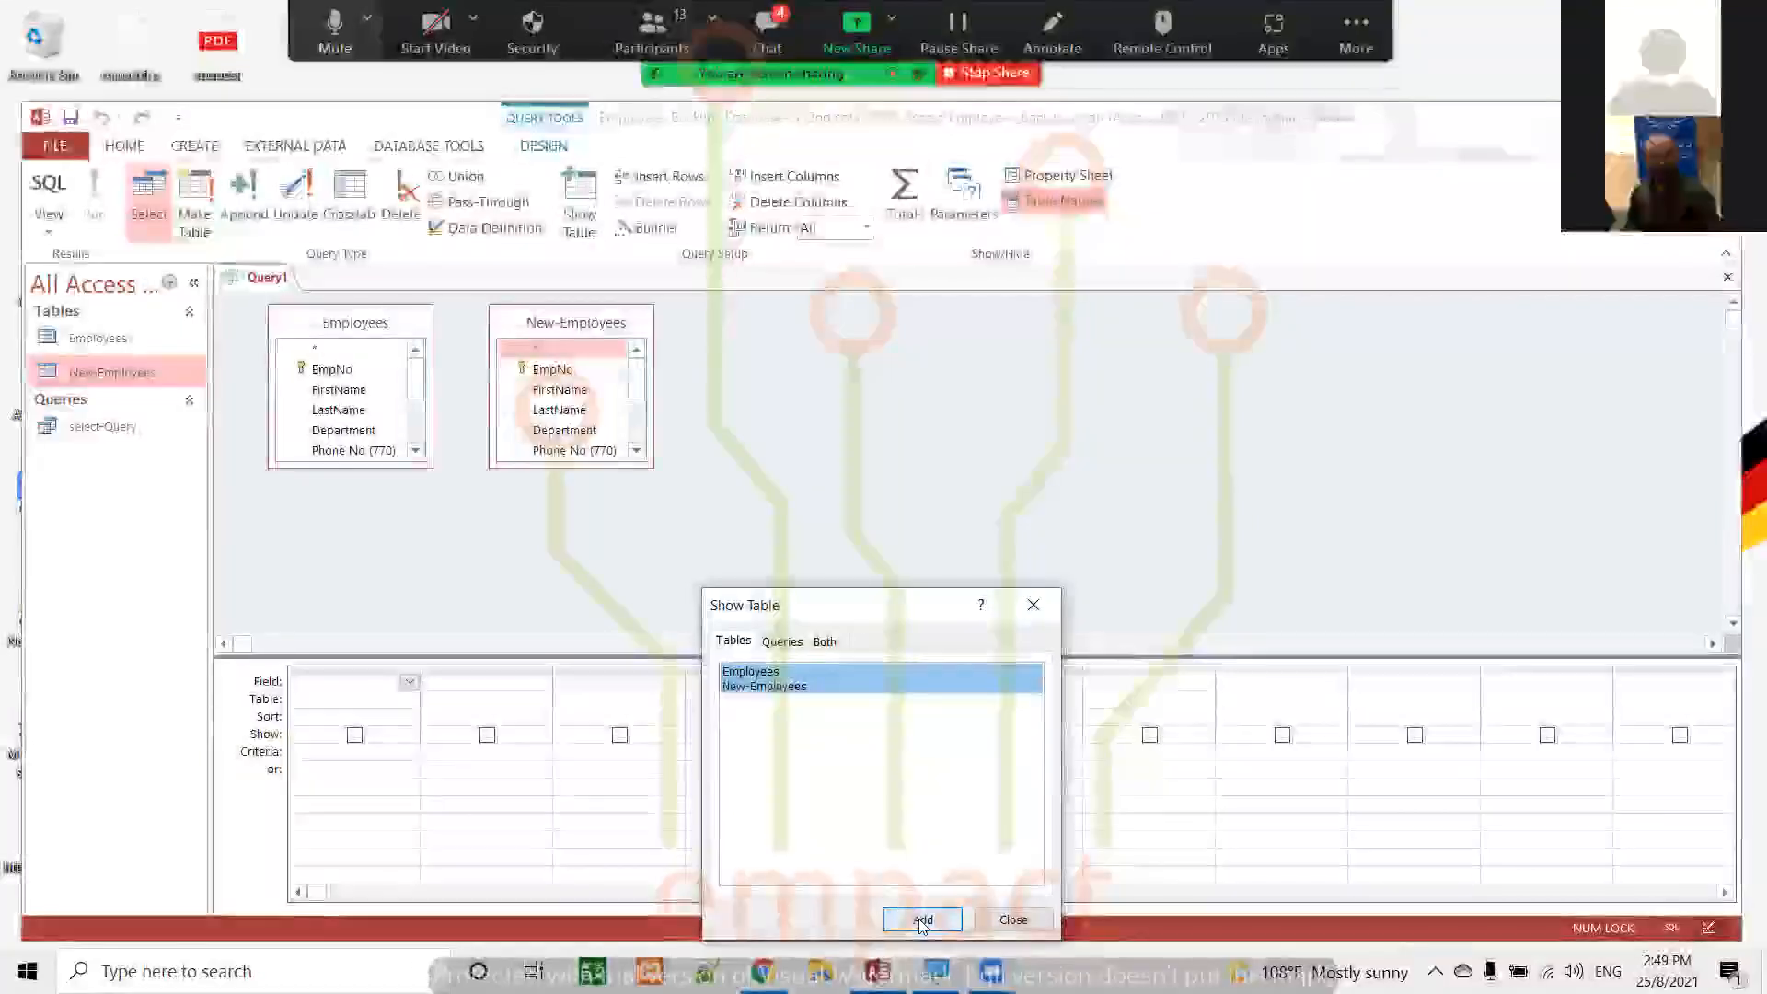
click(1009, 924)
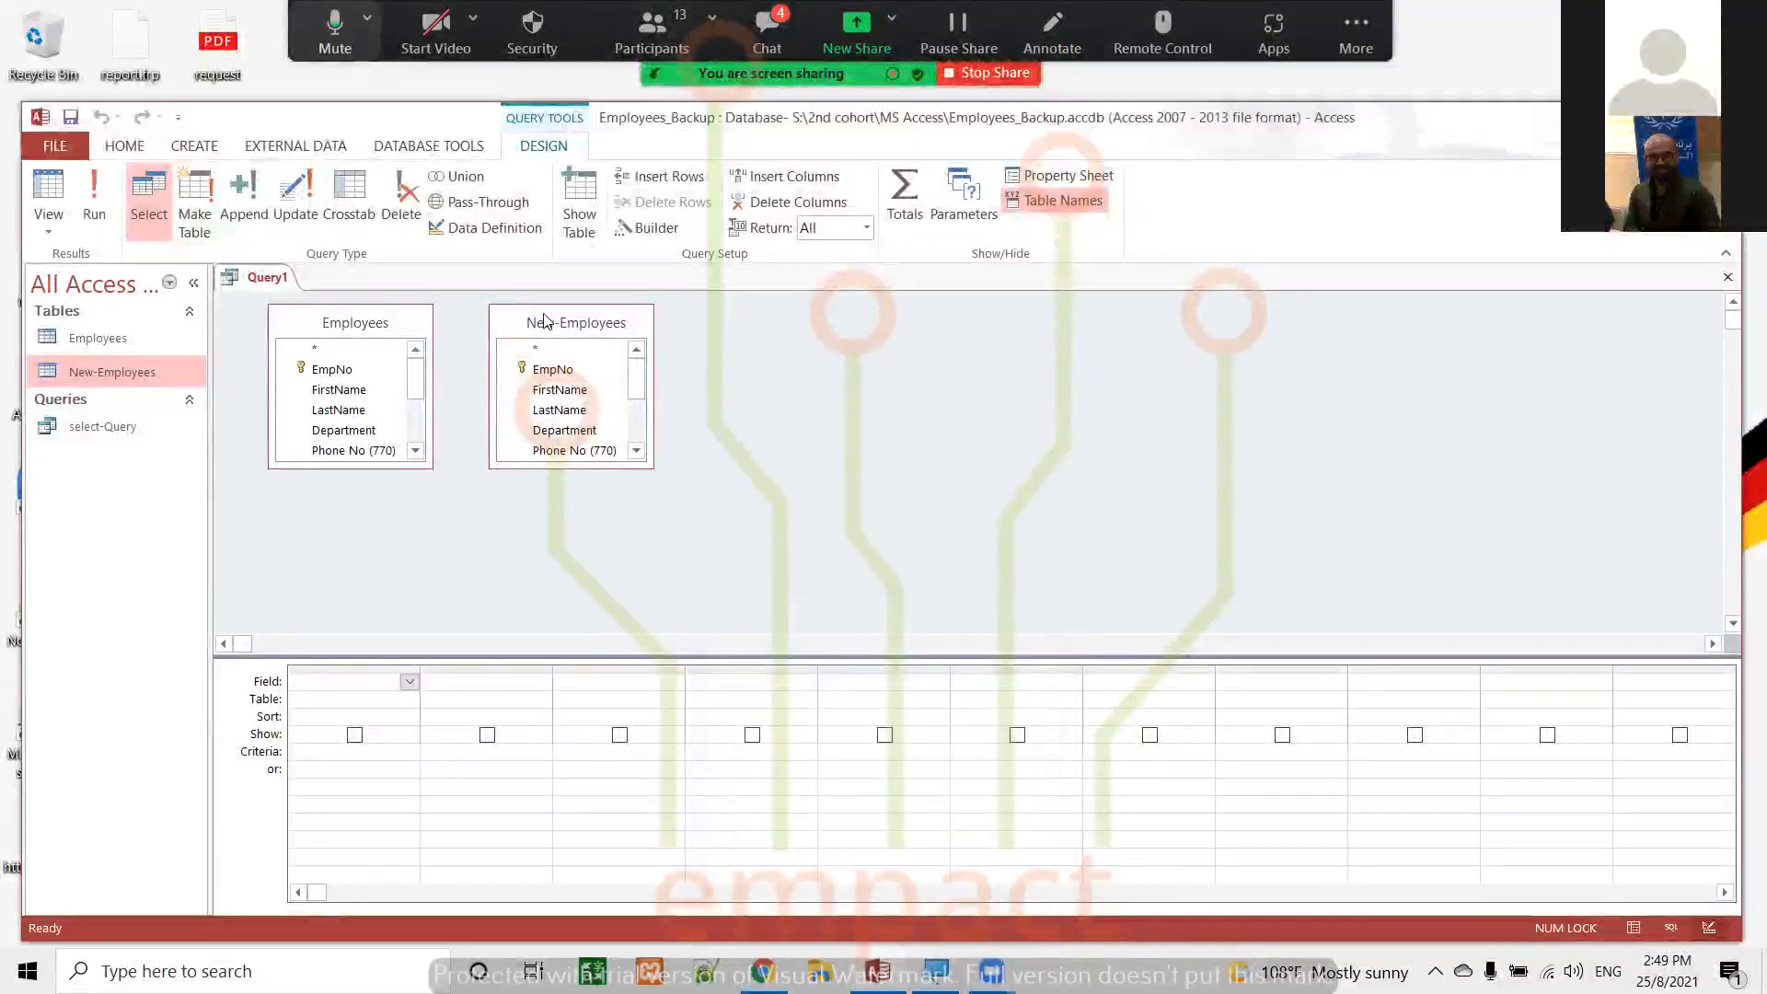
Spread the Employees and New-Employees tables apart, compare their EmpNo fields, and look through the fields available for the first column
drag(543, 320, 771, 342)
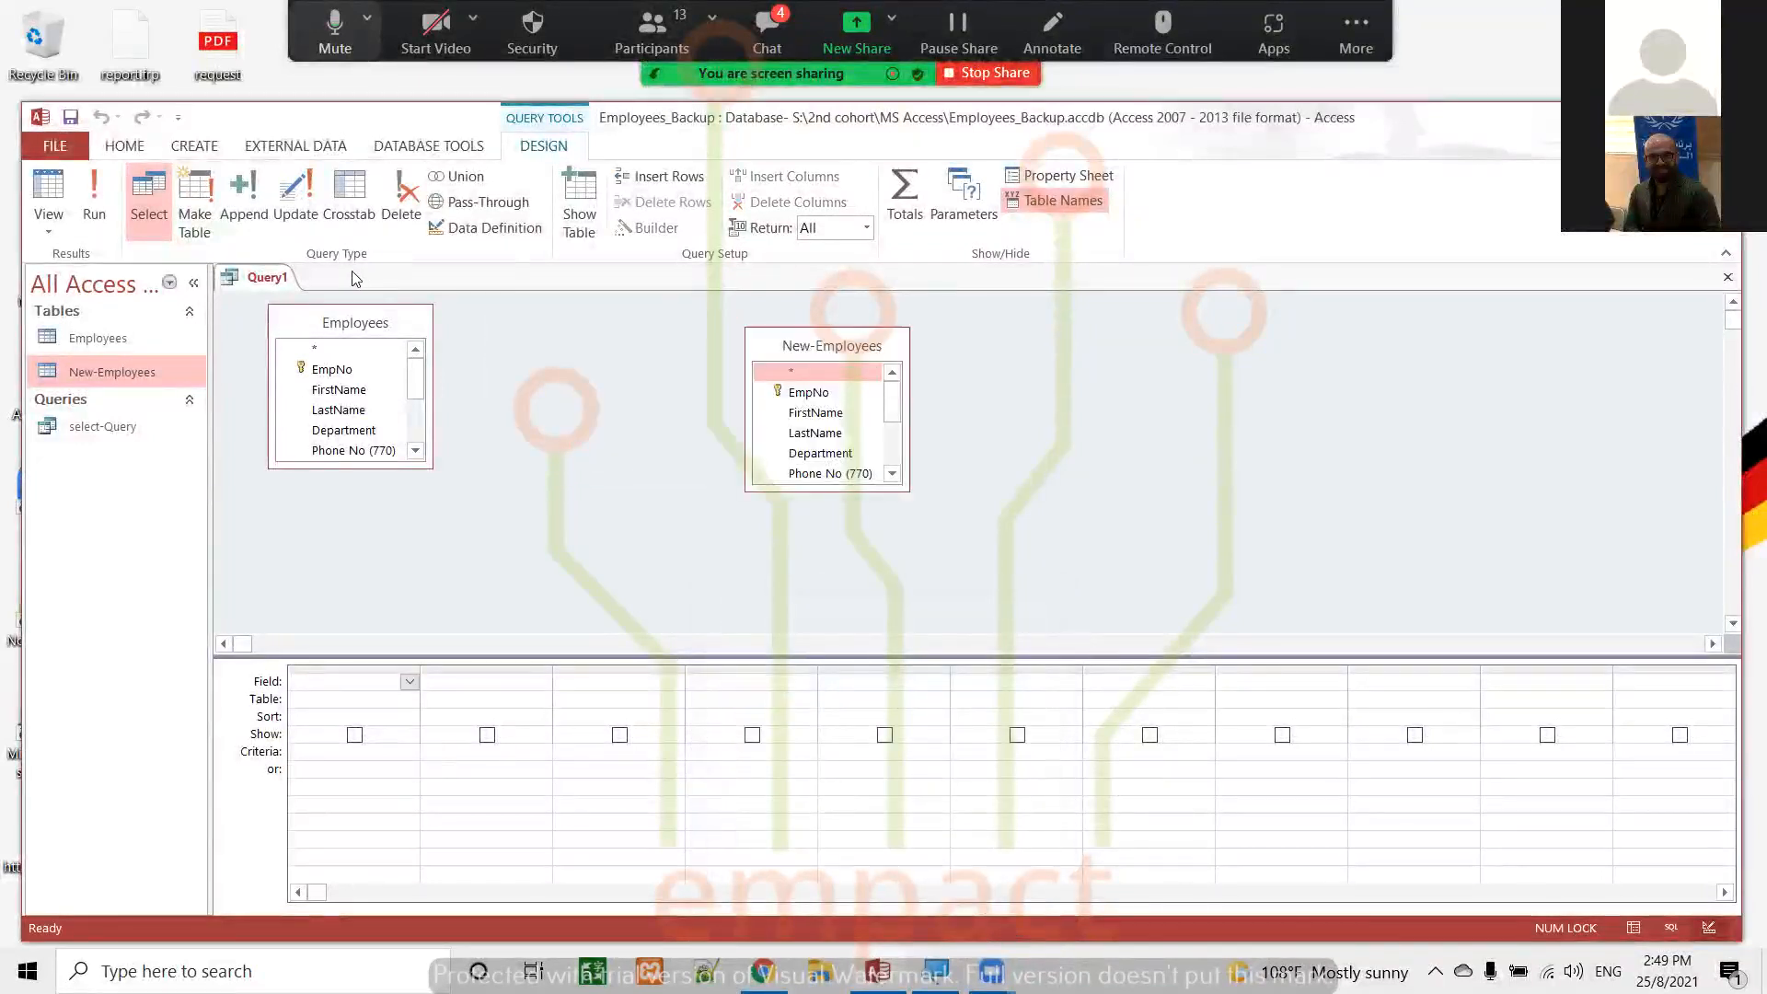
drag(361, 324, 383, 343)
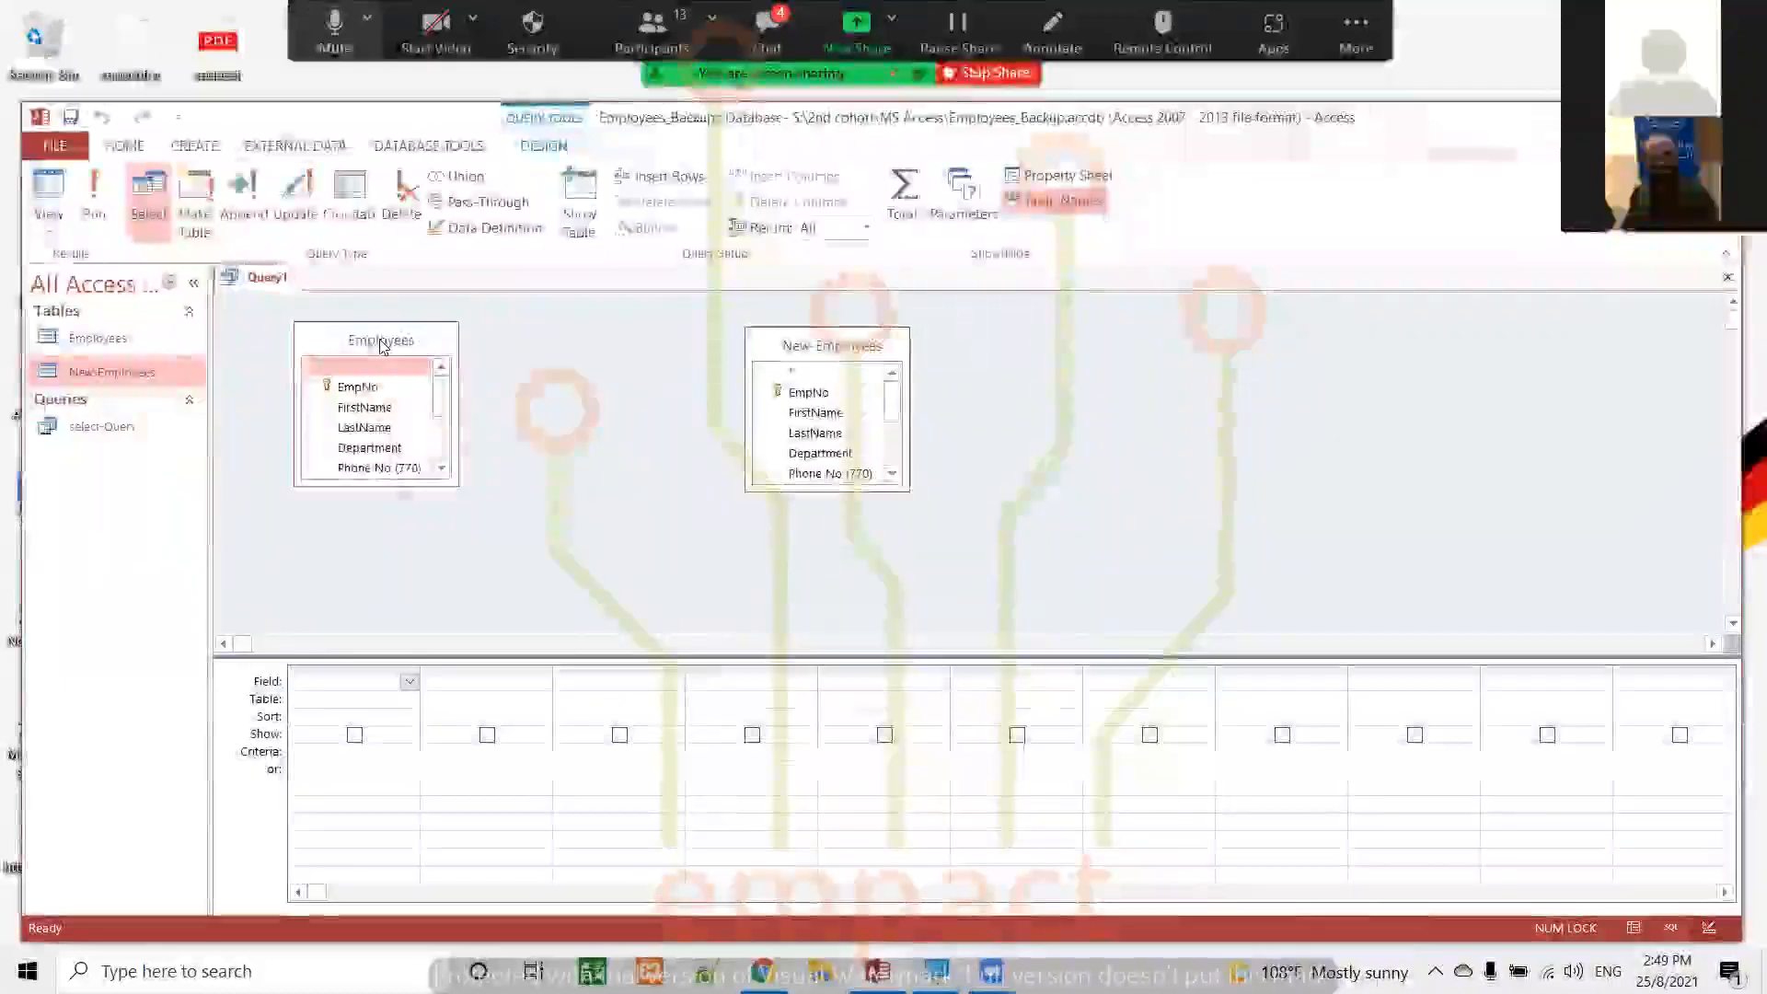
click(364, 394)
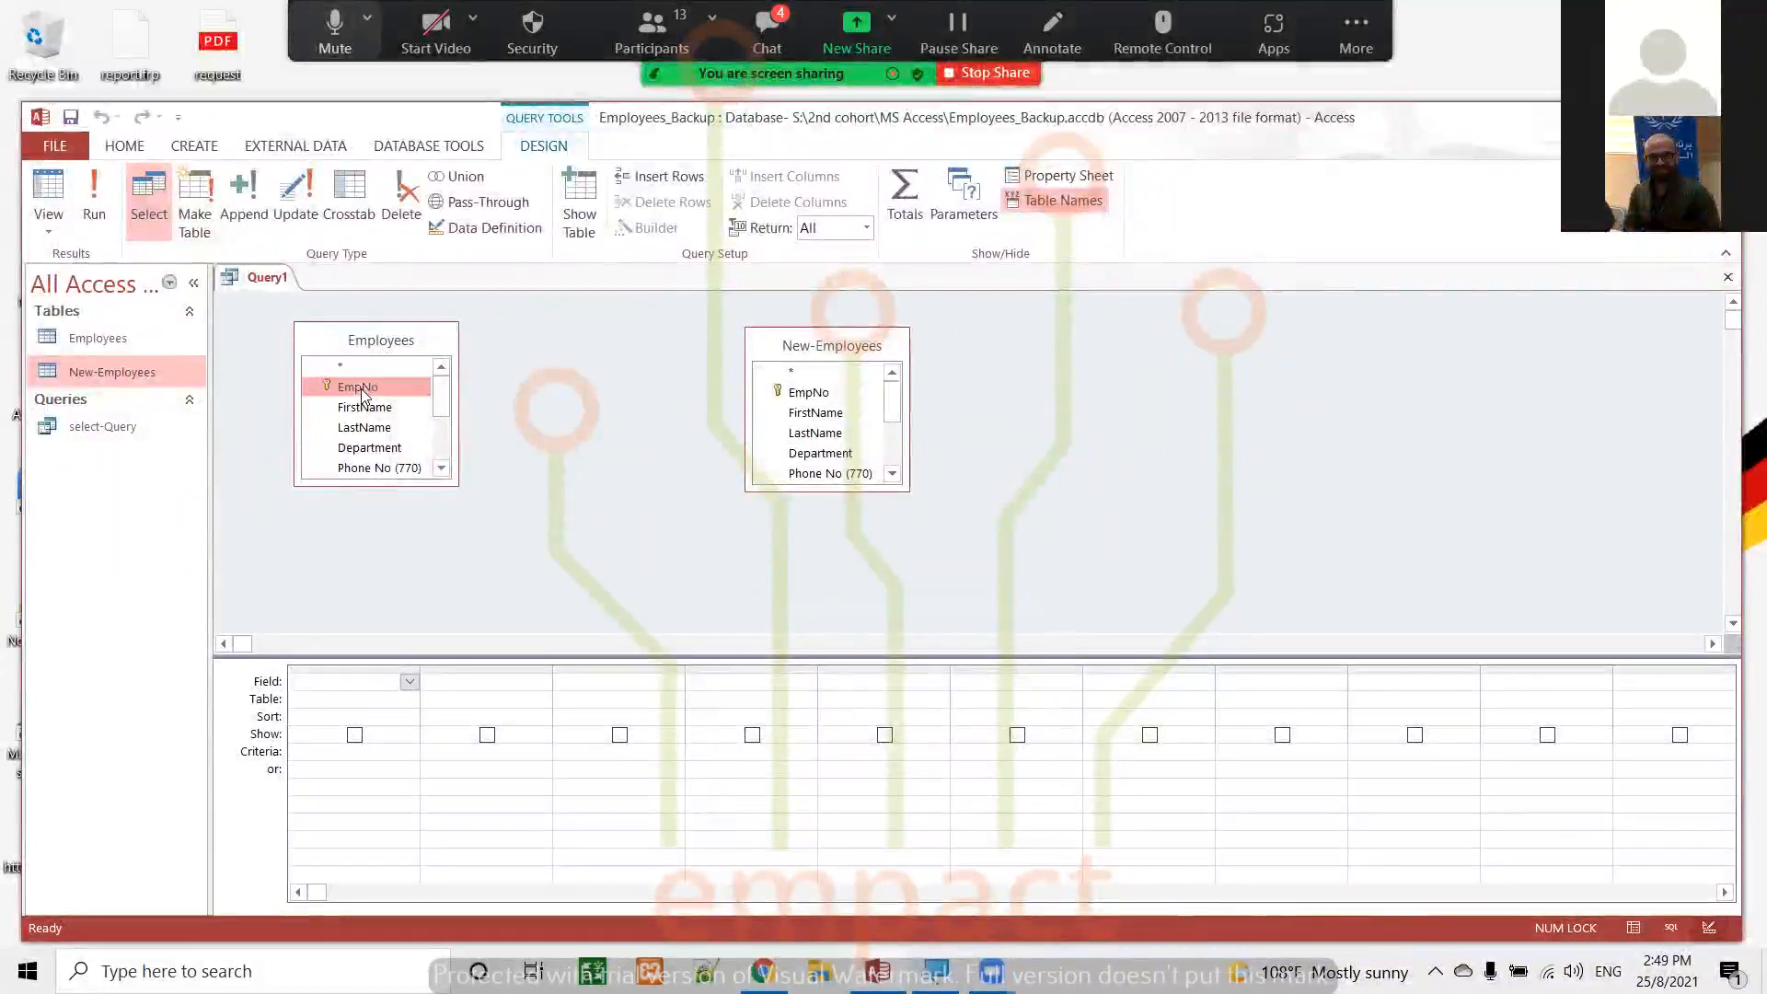
click(797, 394)
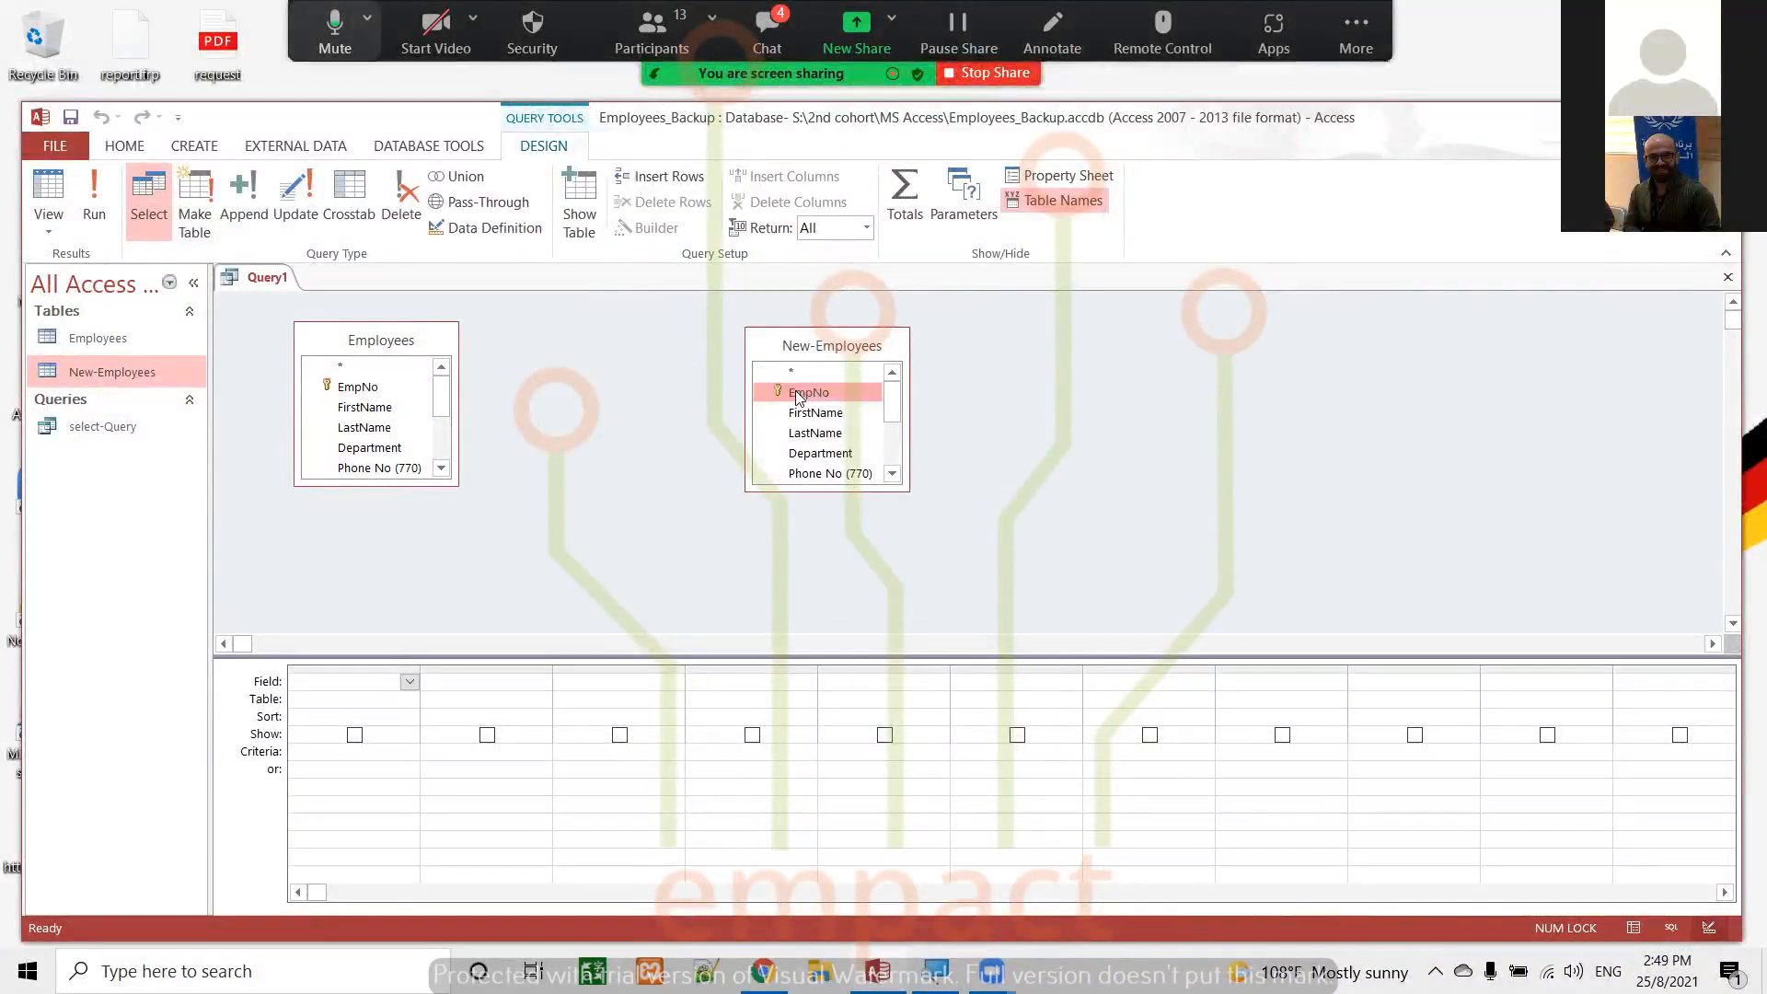
click(410, 682)
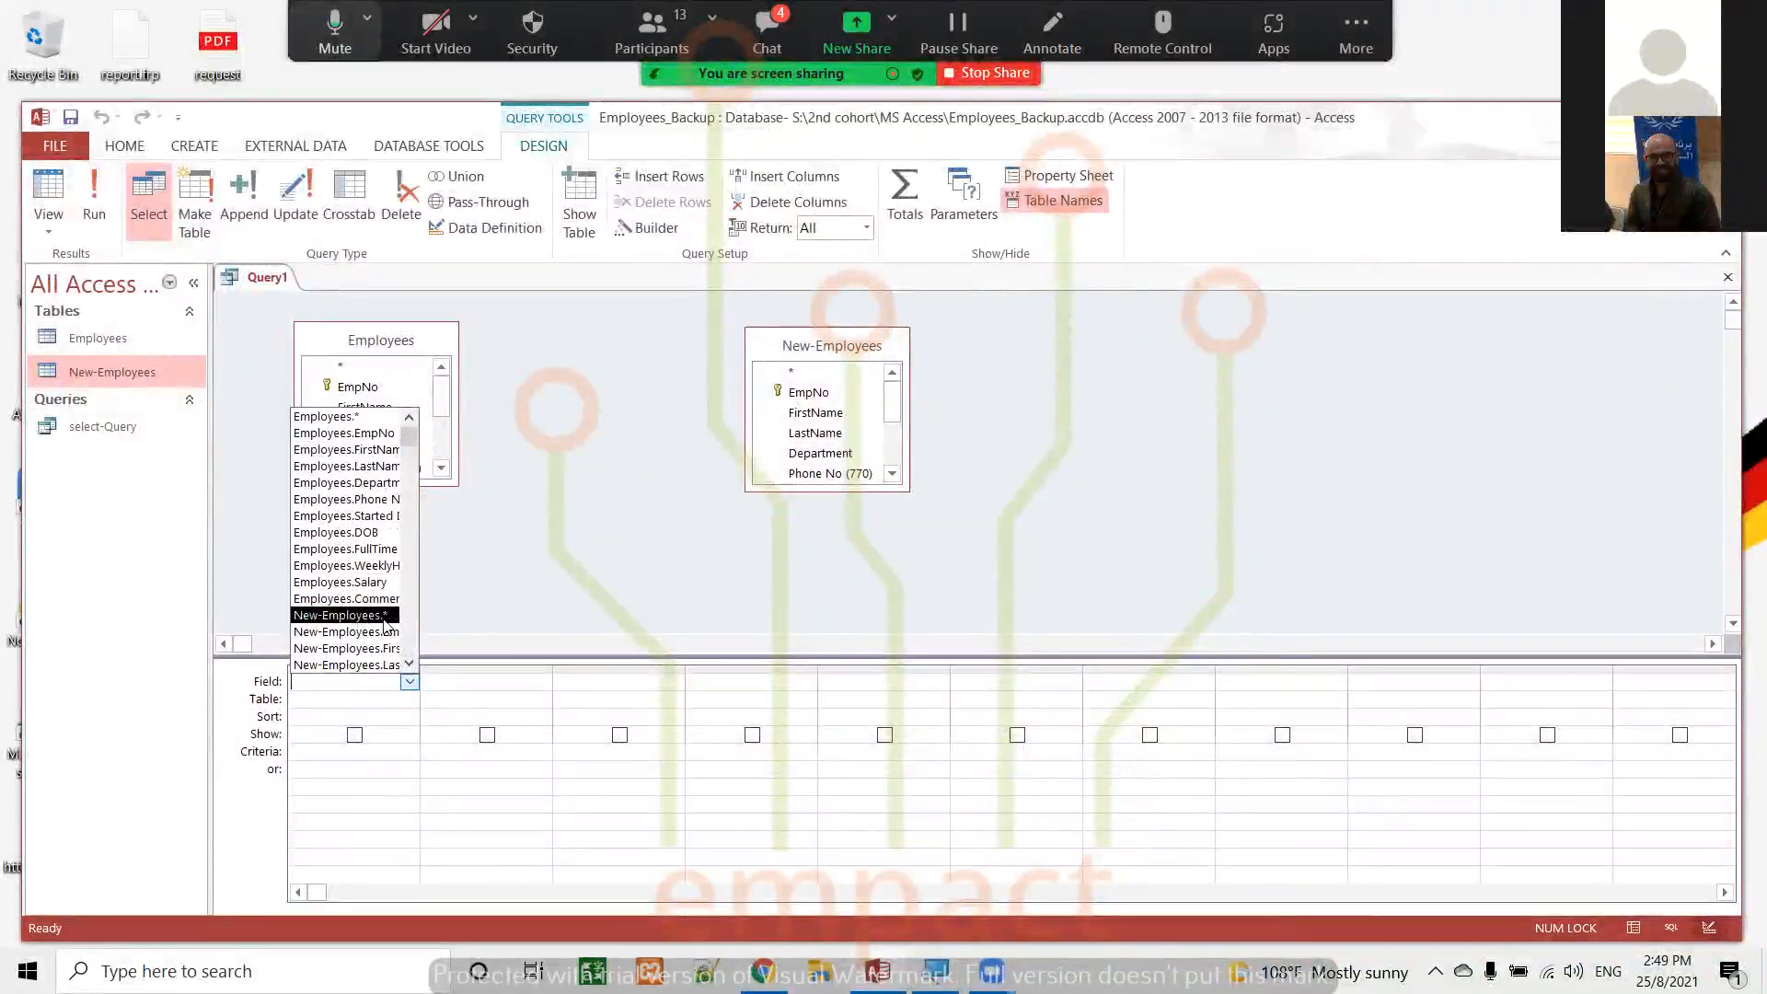
click(563, 539)
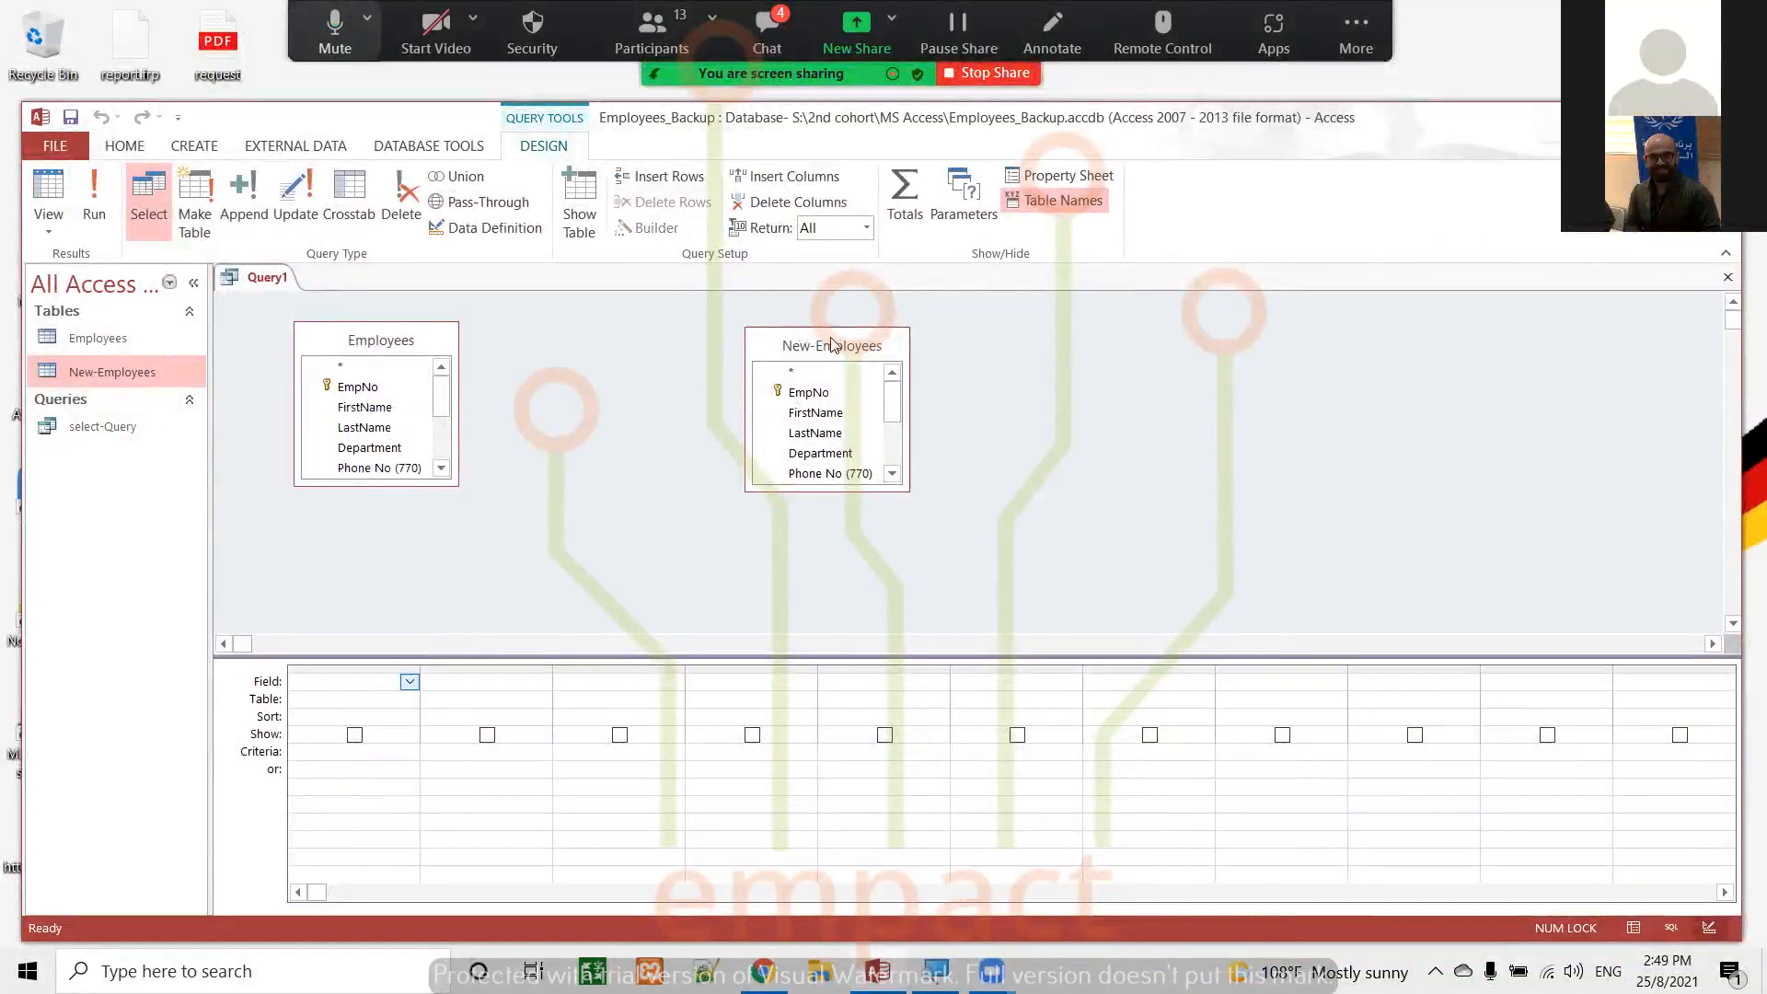
Remove the Employees table from the query and move the New-Employees table into its place
click(431, 329)
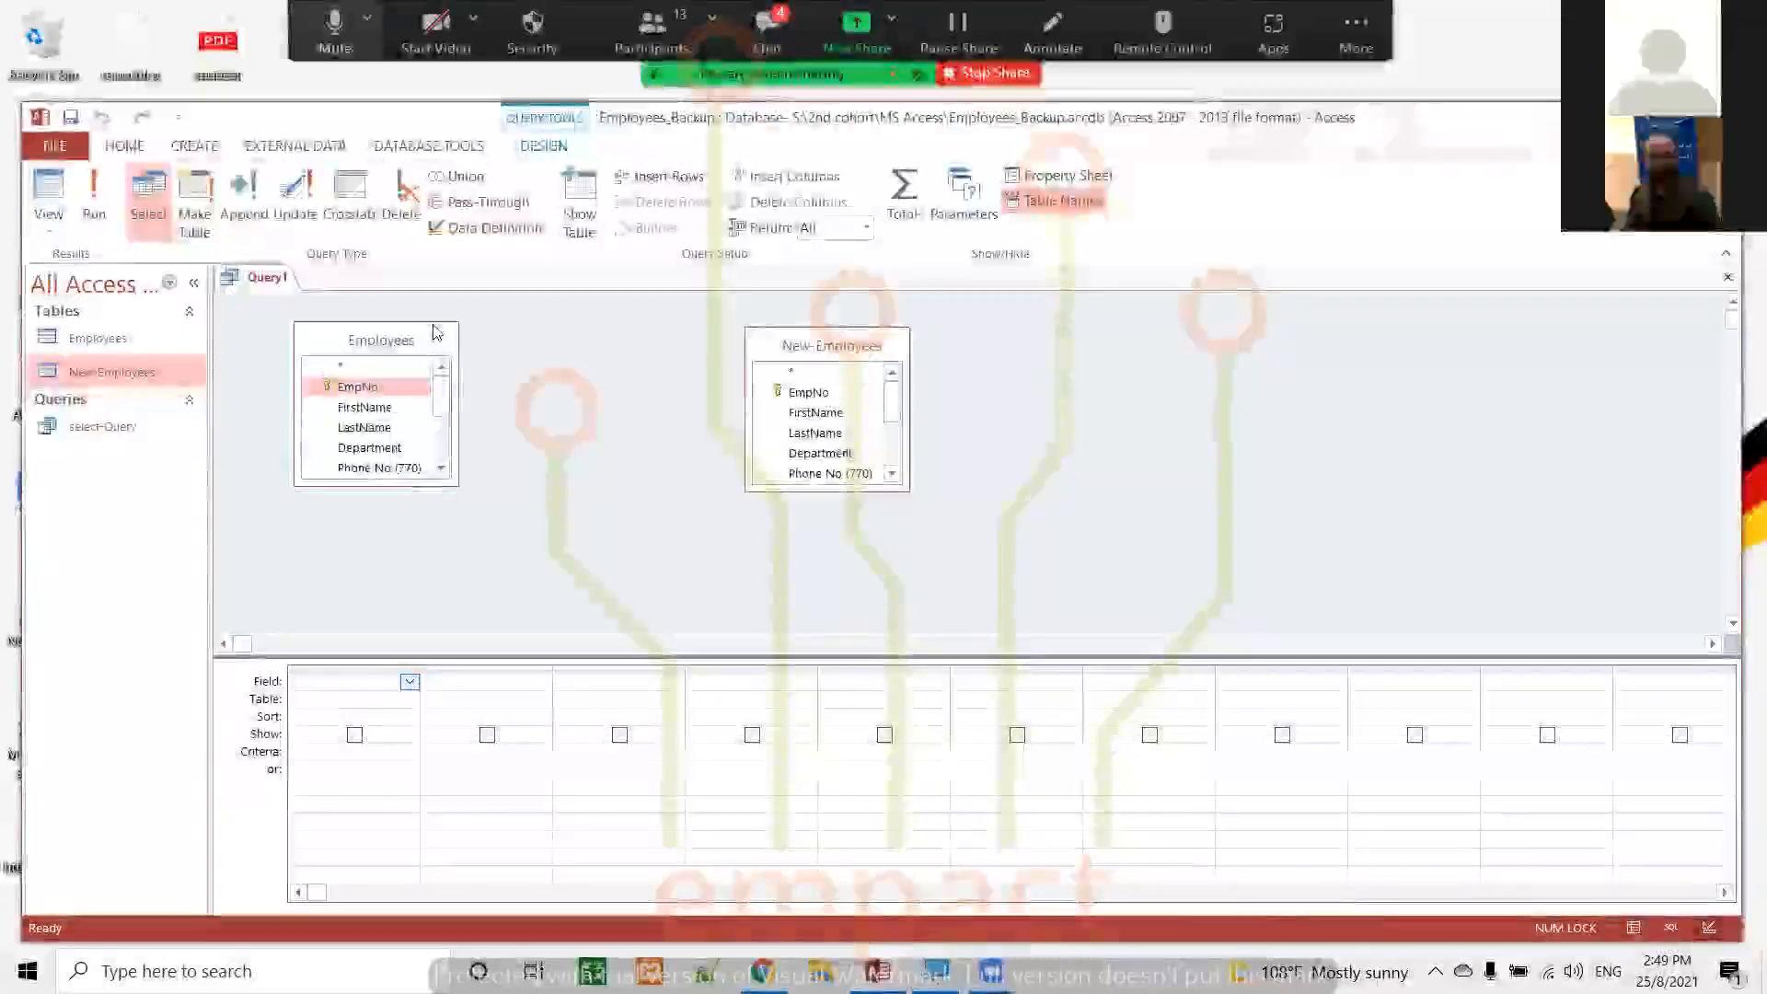
key(Delete)
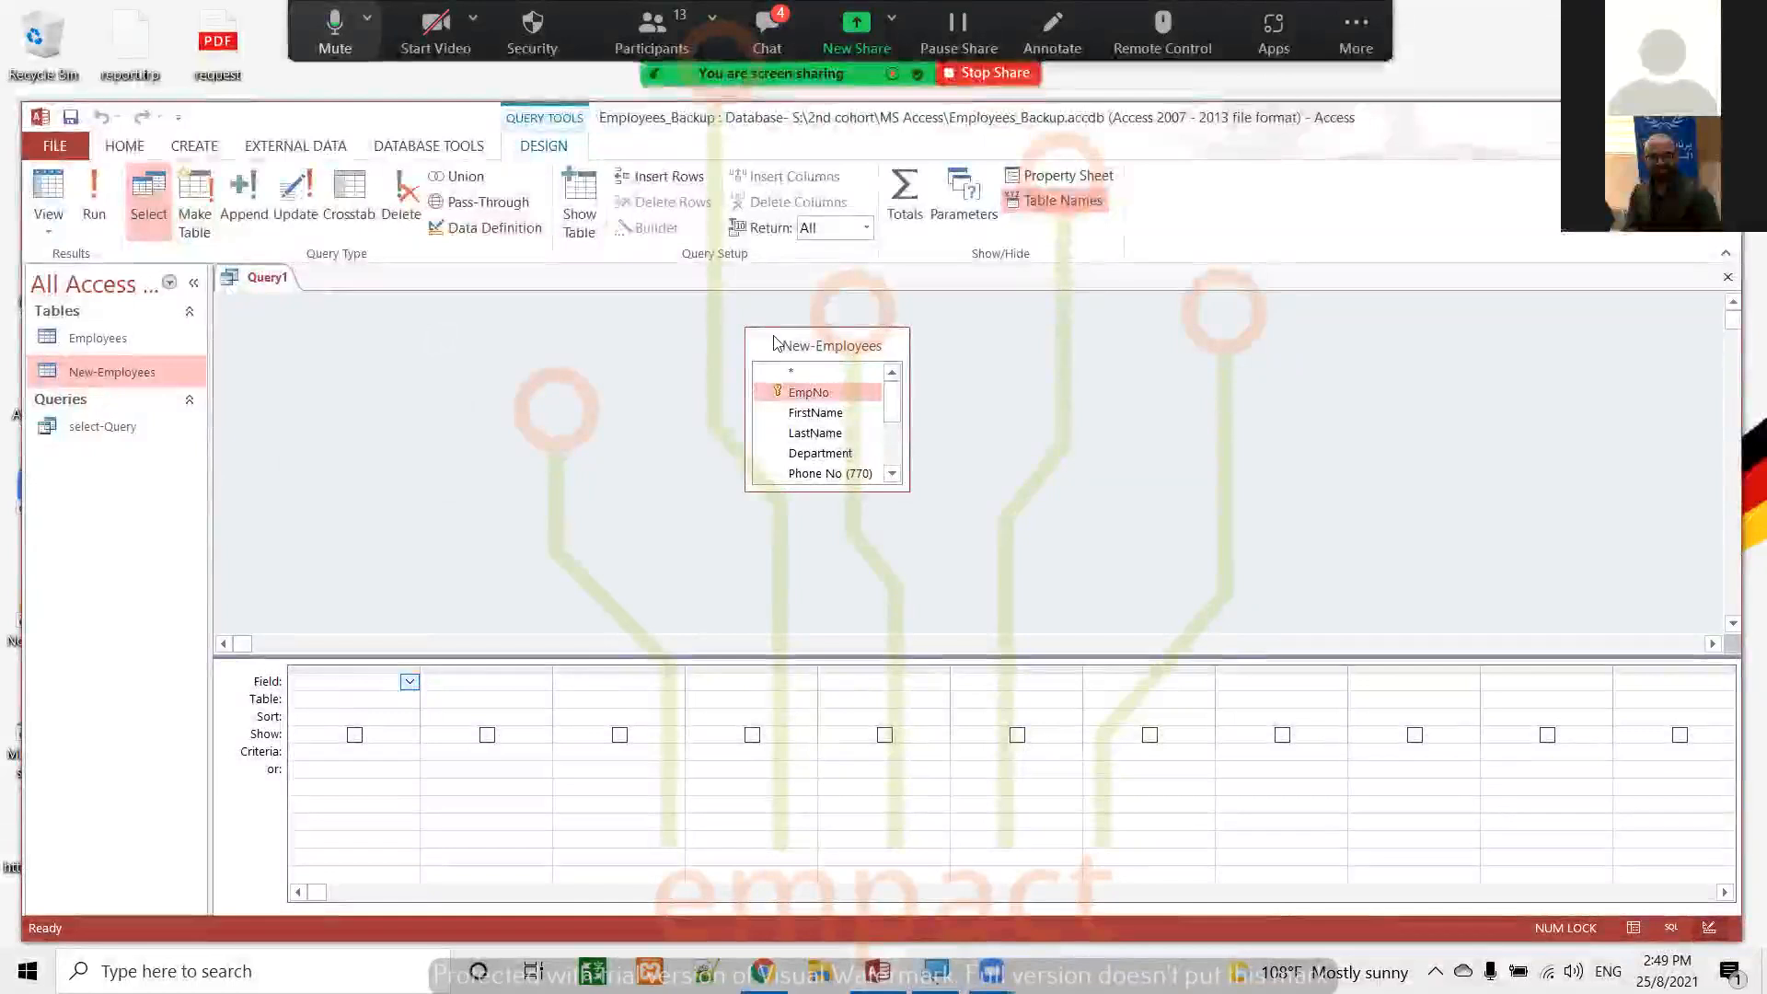
drag(772, 342, 417, 347)
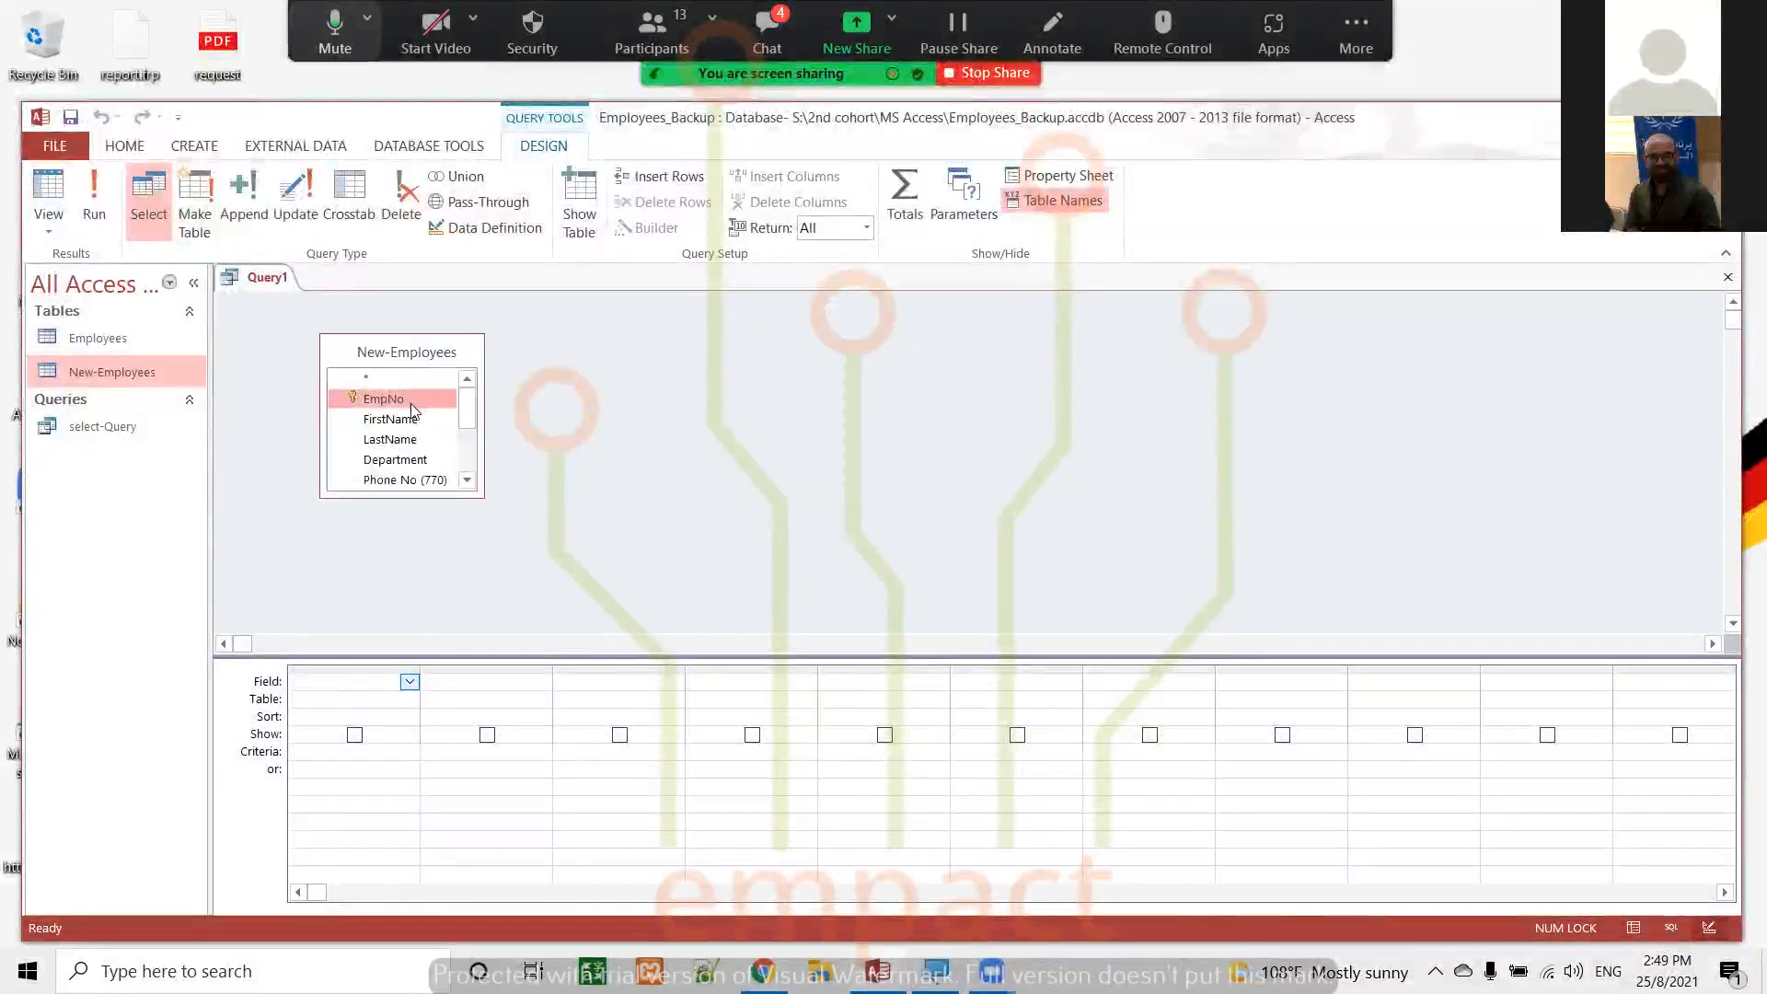
Add all fields of the New-Employees table to the query design grid
double_click(398, 353)
scroll(433, 424, down, 3)
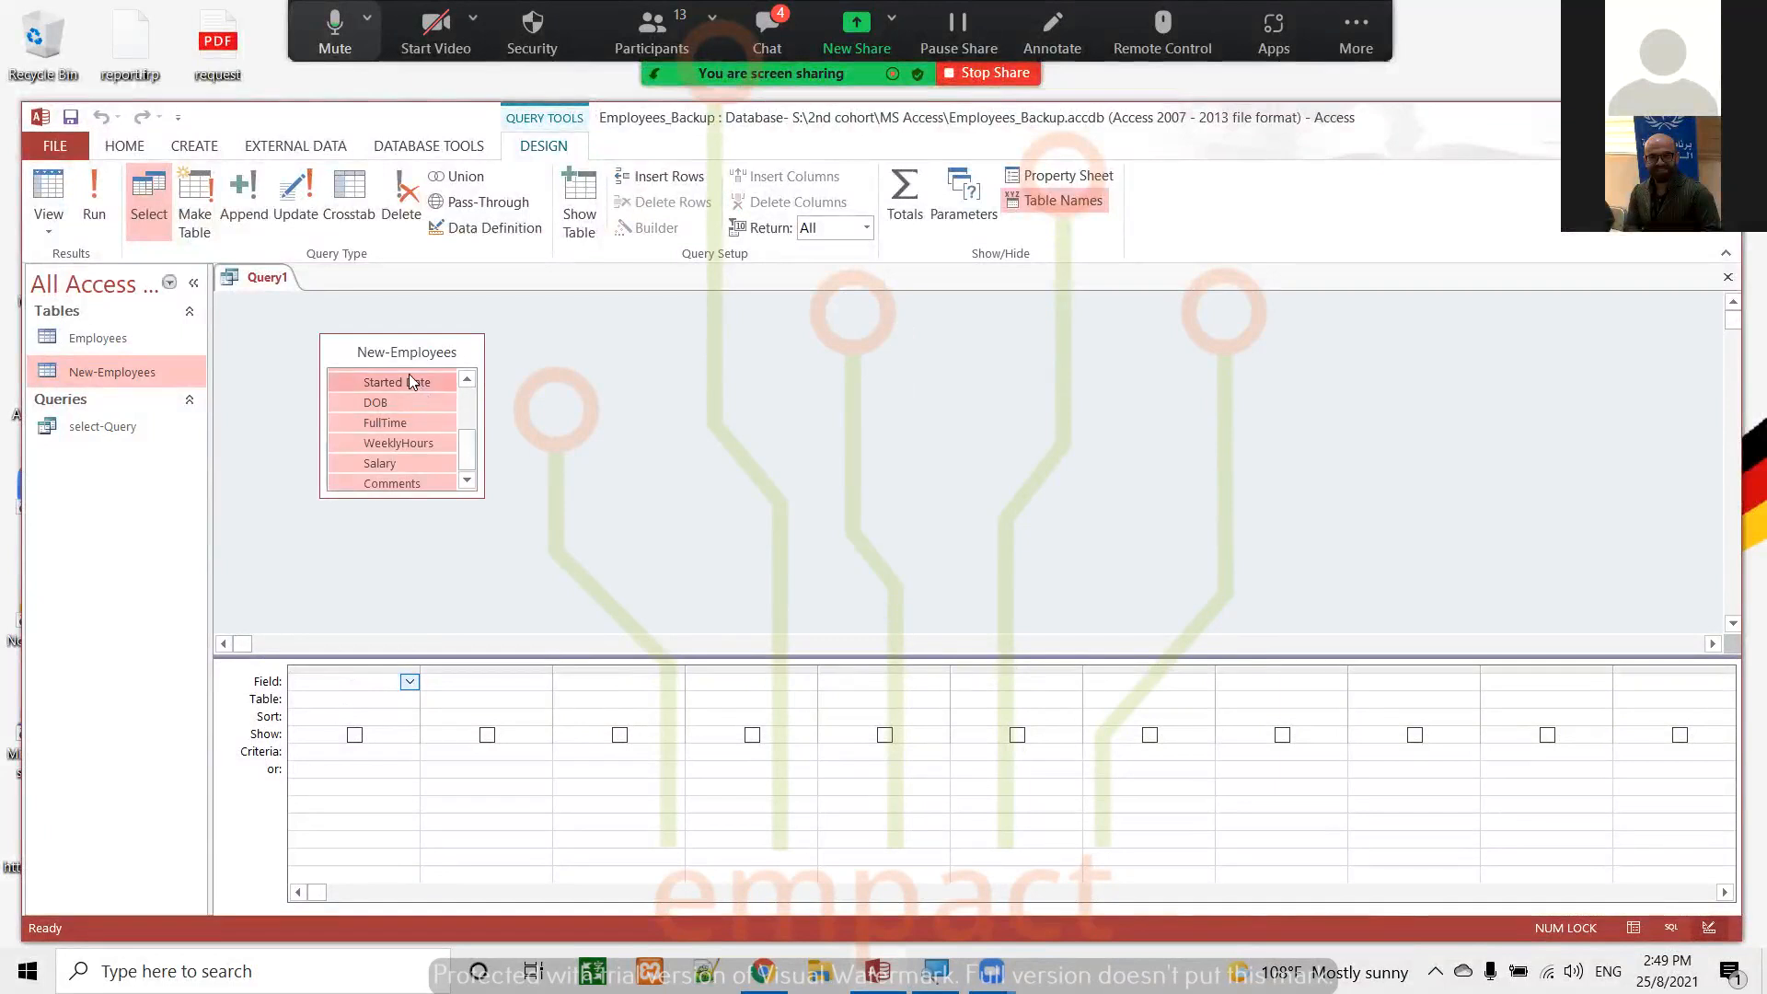
drag(409, 379, 388, 683)
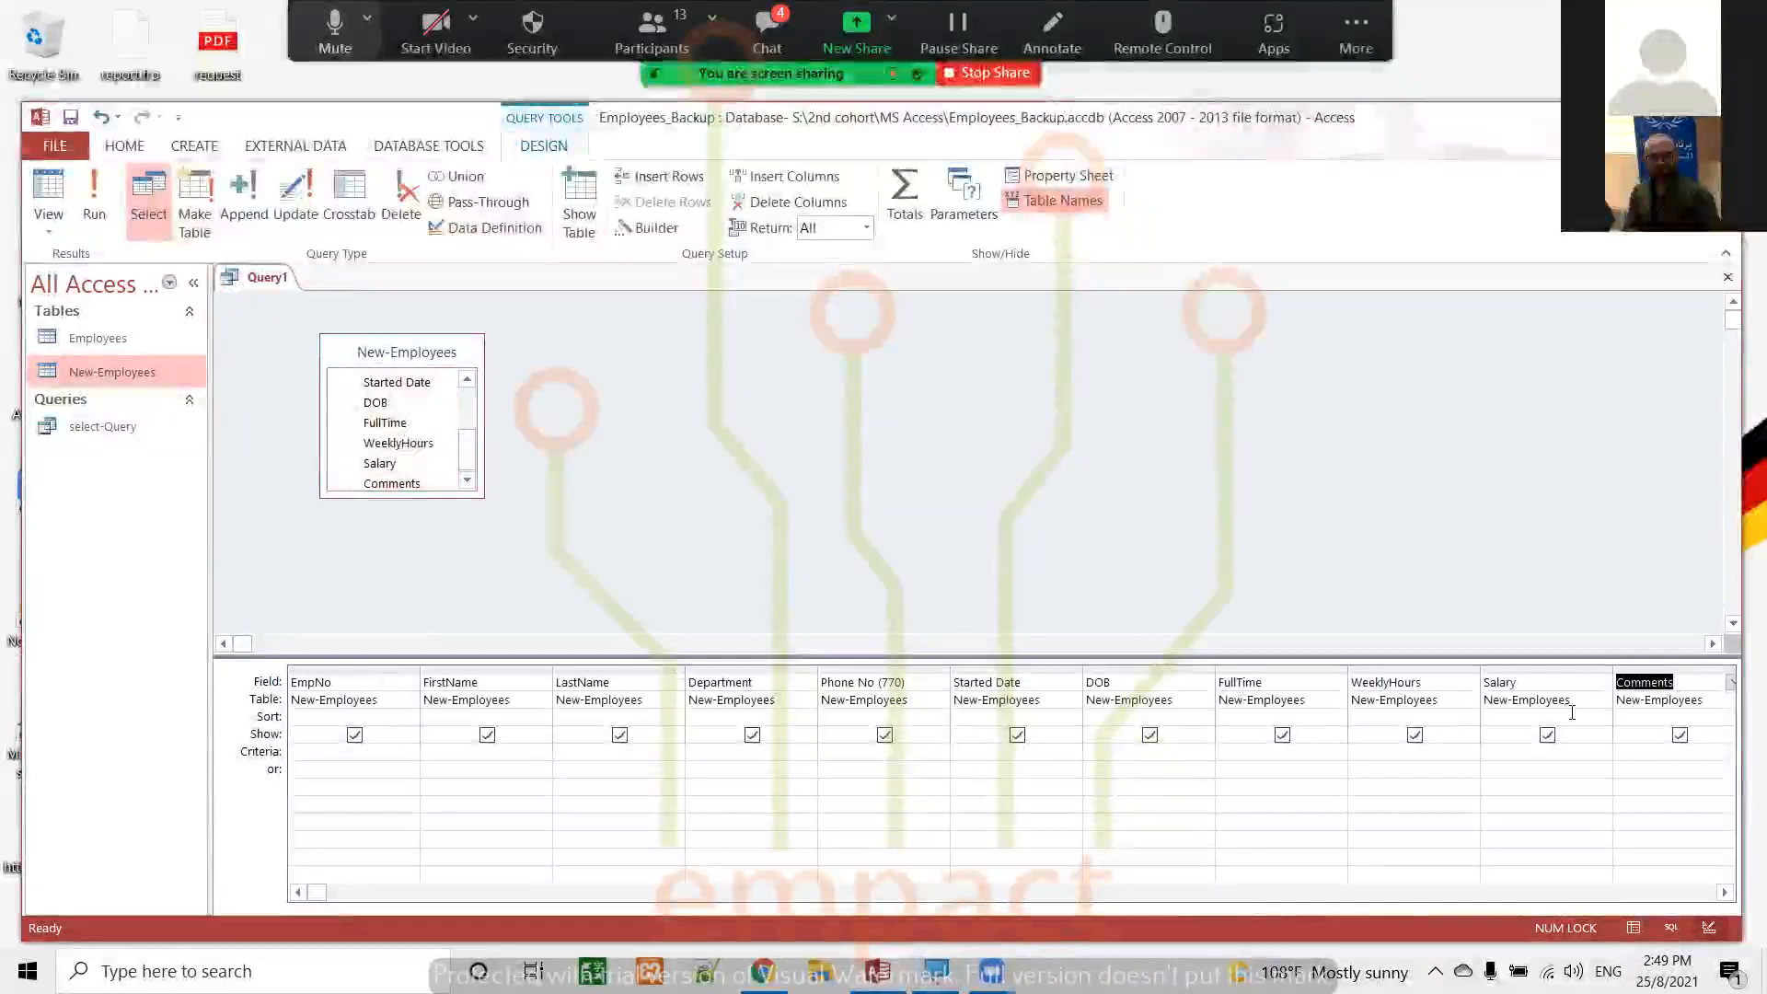
Hide the Comments, WeeklyHours, FullTime, Started Date, Phone No (770) and Department fields, then run the query and look through the records
click(1698, 741)
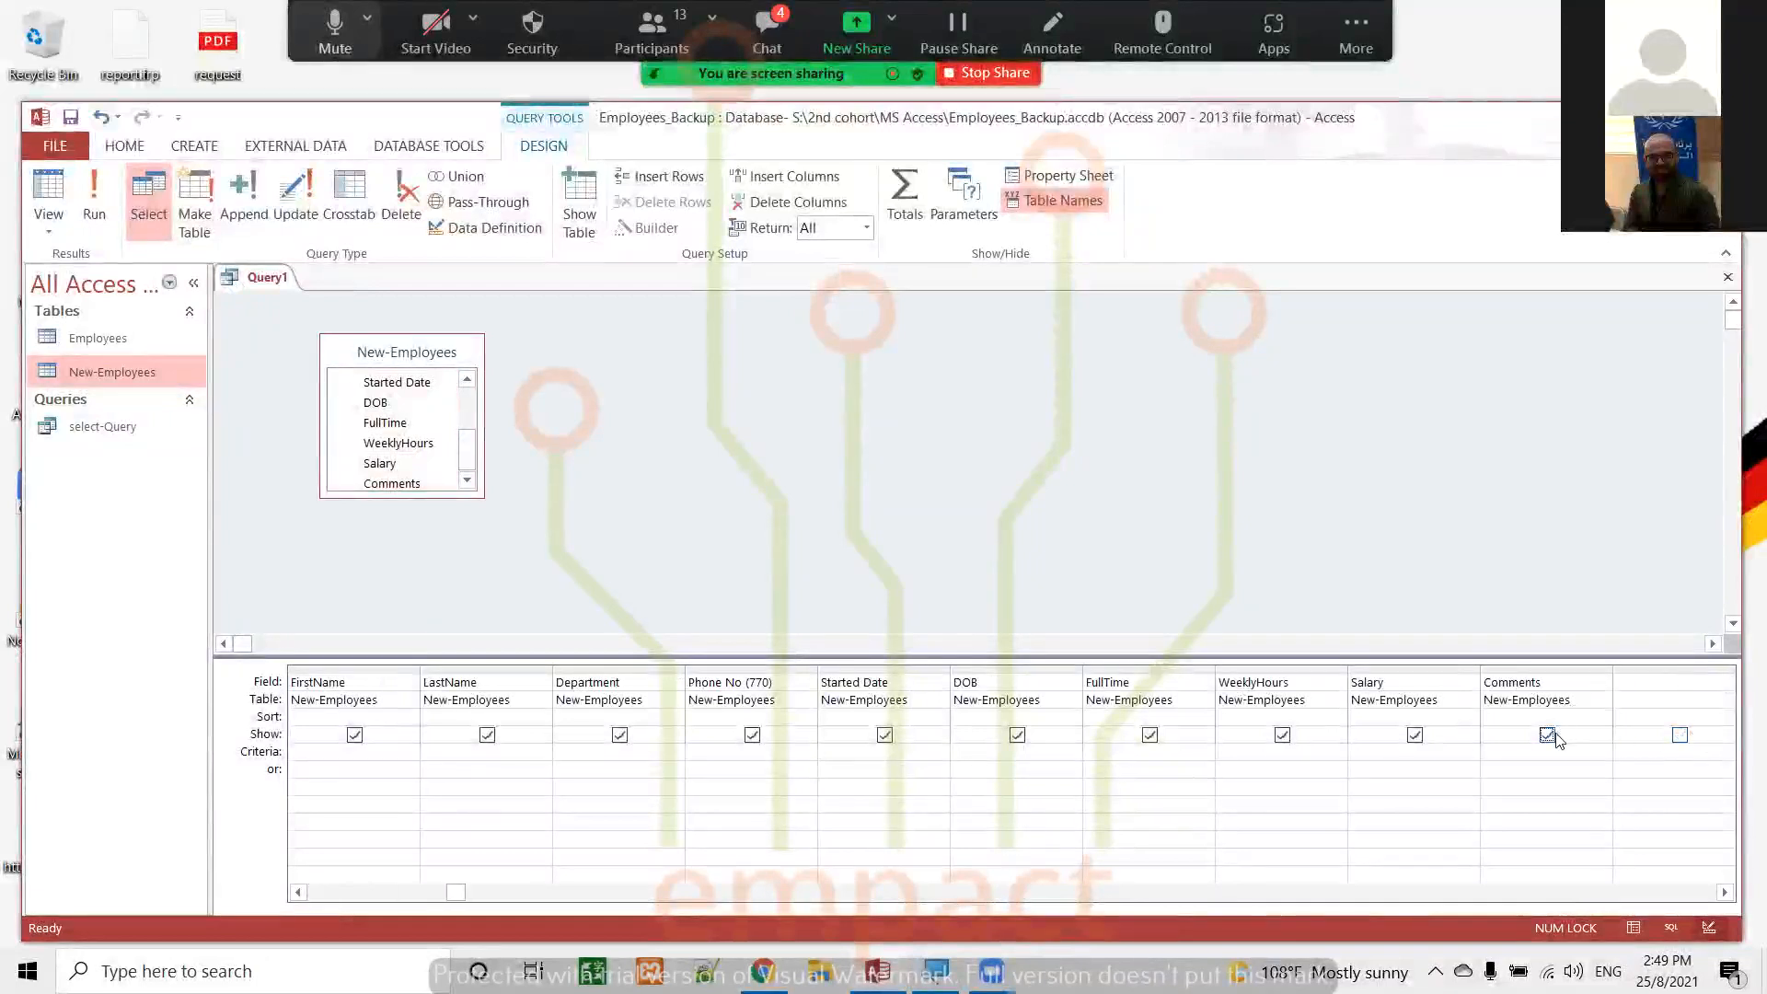
click(1415, 735)
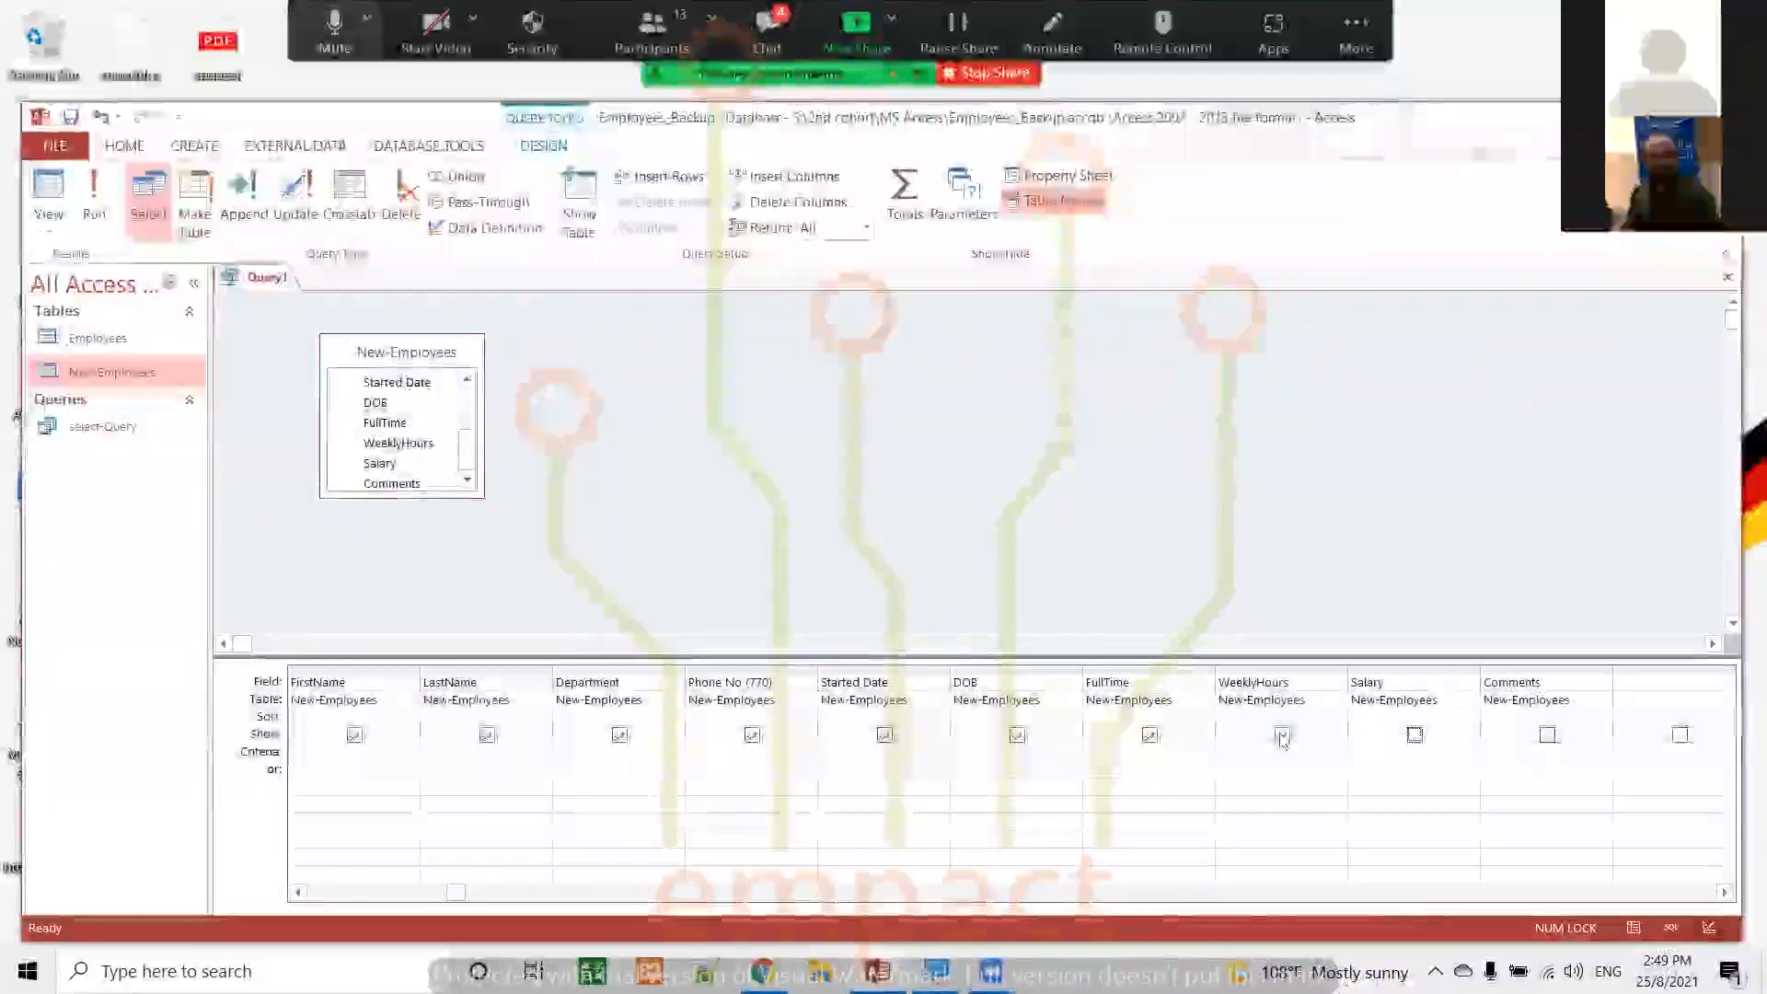
click(1415, 734)
click(1282, 735)
click(1150, 734)
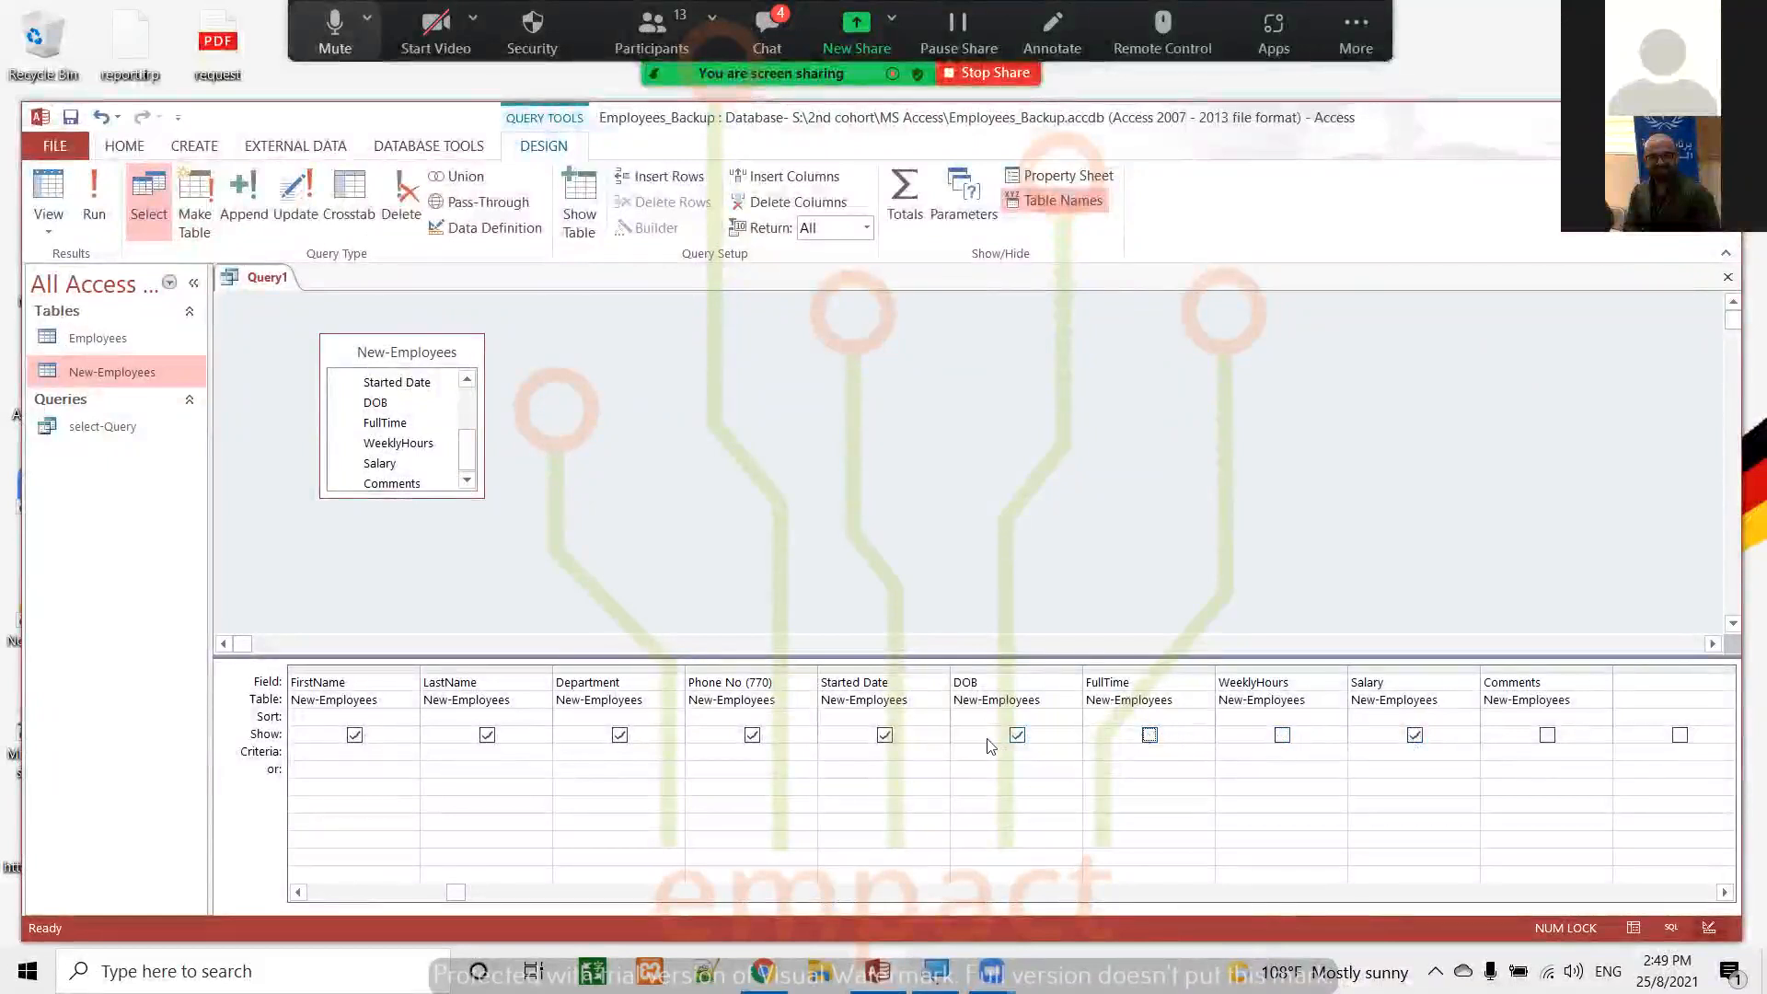
click(752, 735)
click(96, 200)
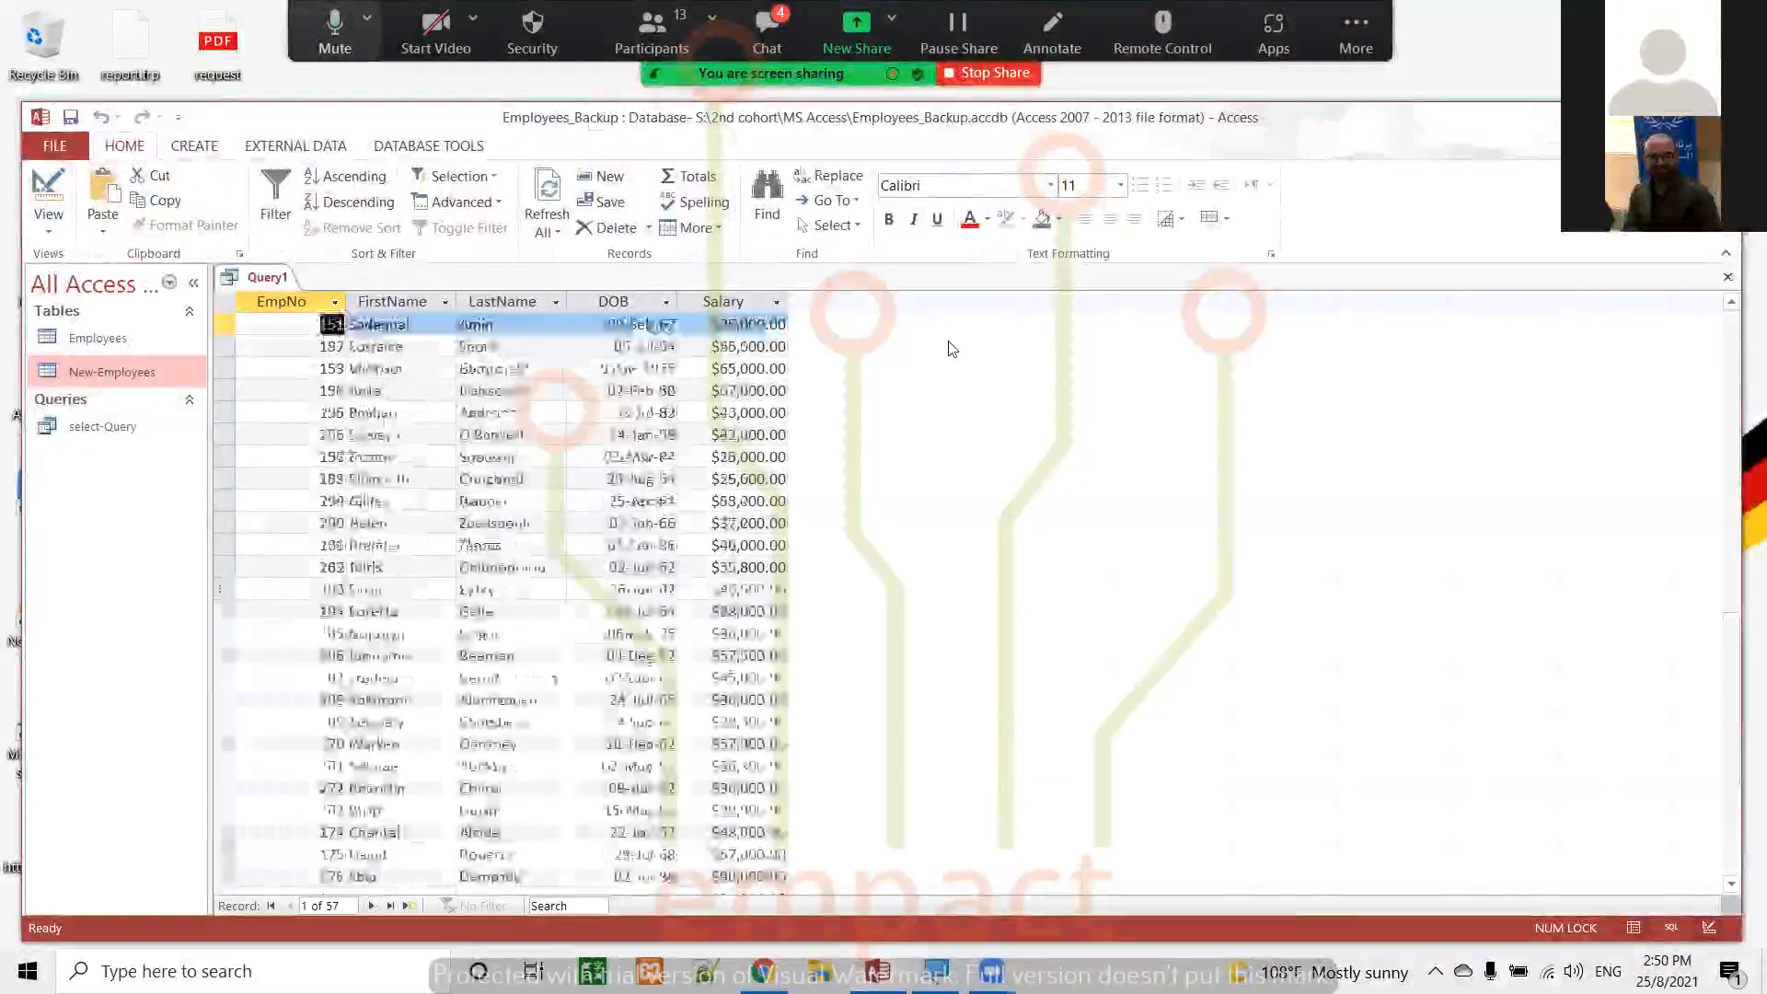
scroll(952, 349, down, 10)
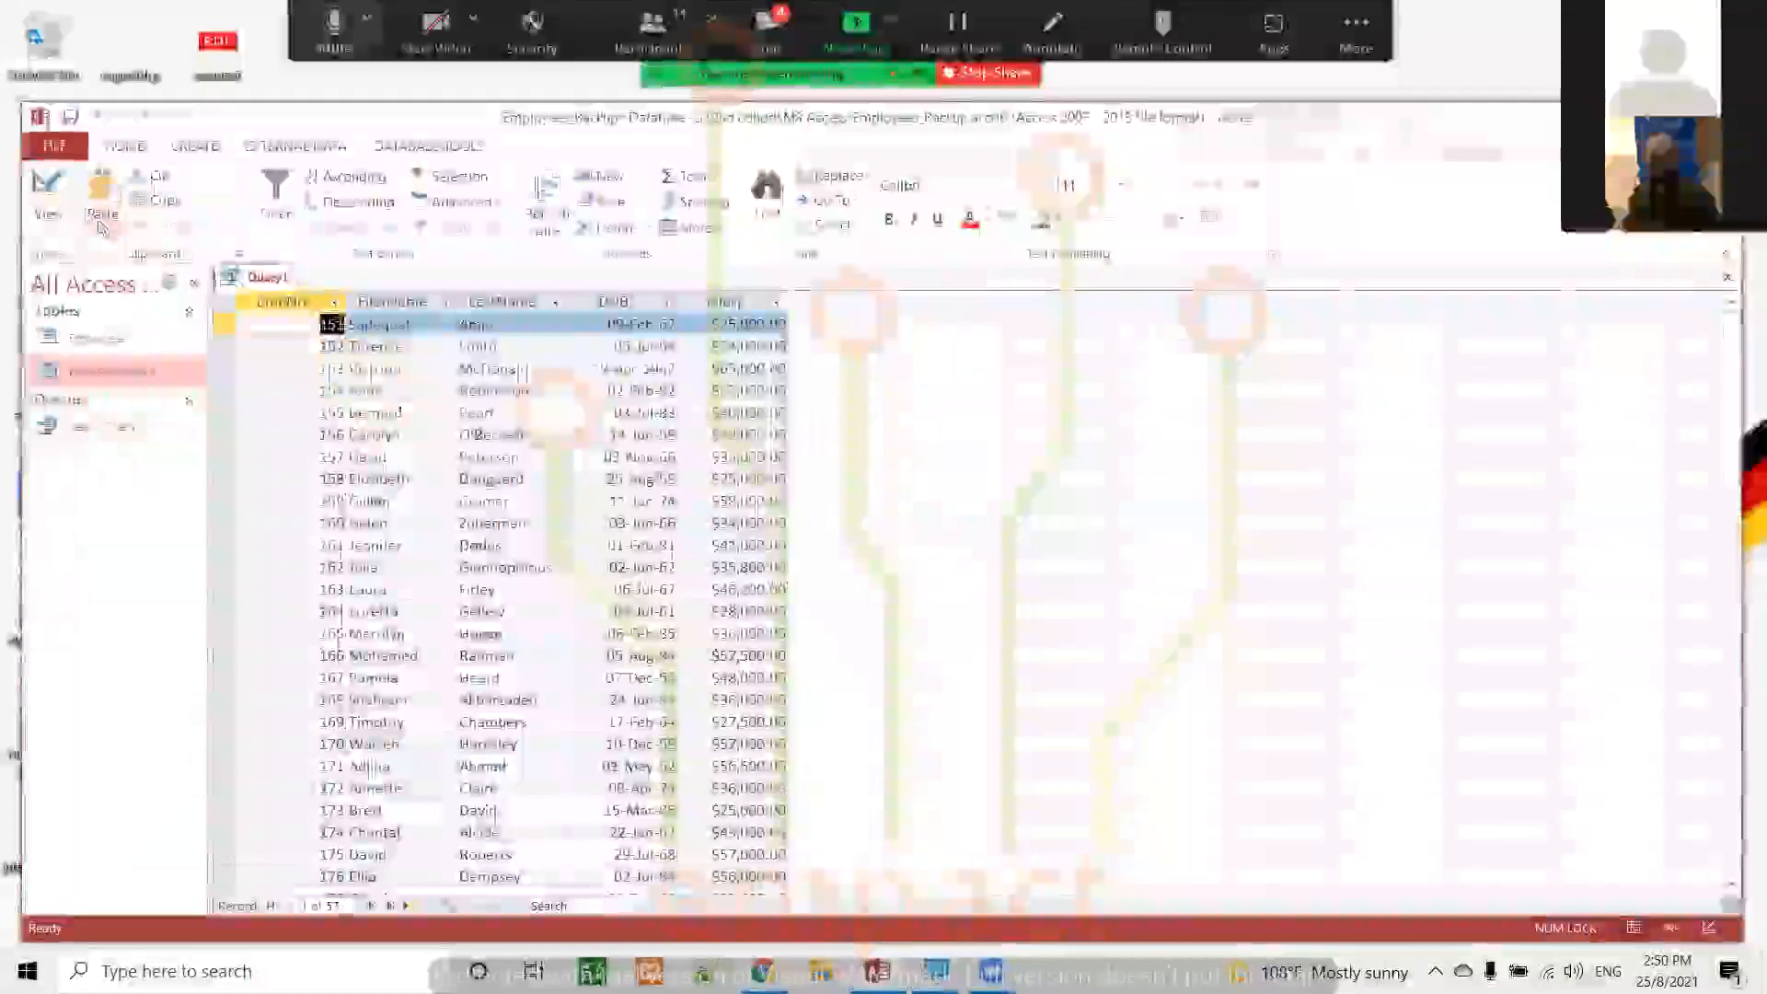
Return to Design view, show the Department field with the criterion "ICT", and run the query
click(66, 191)
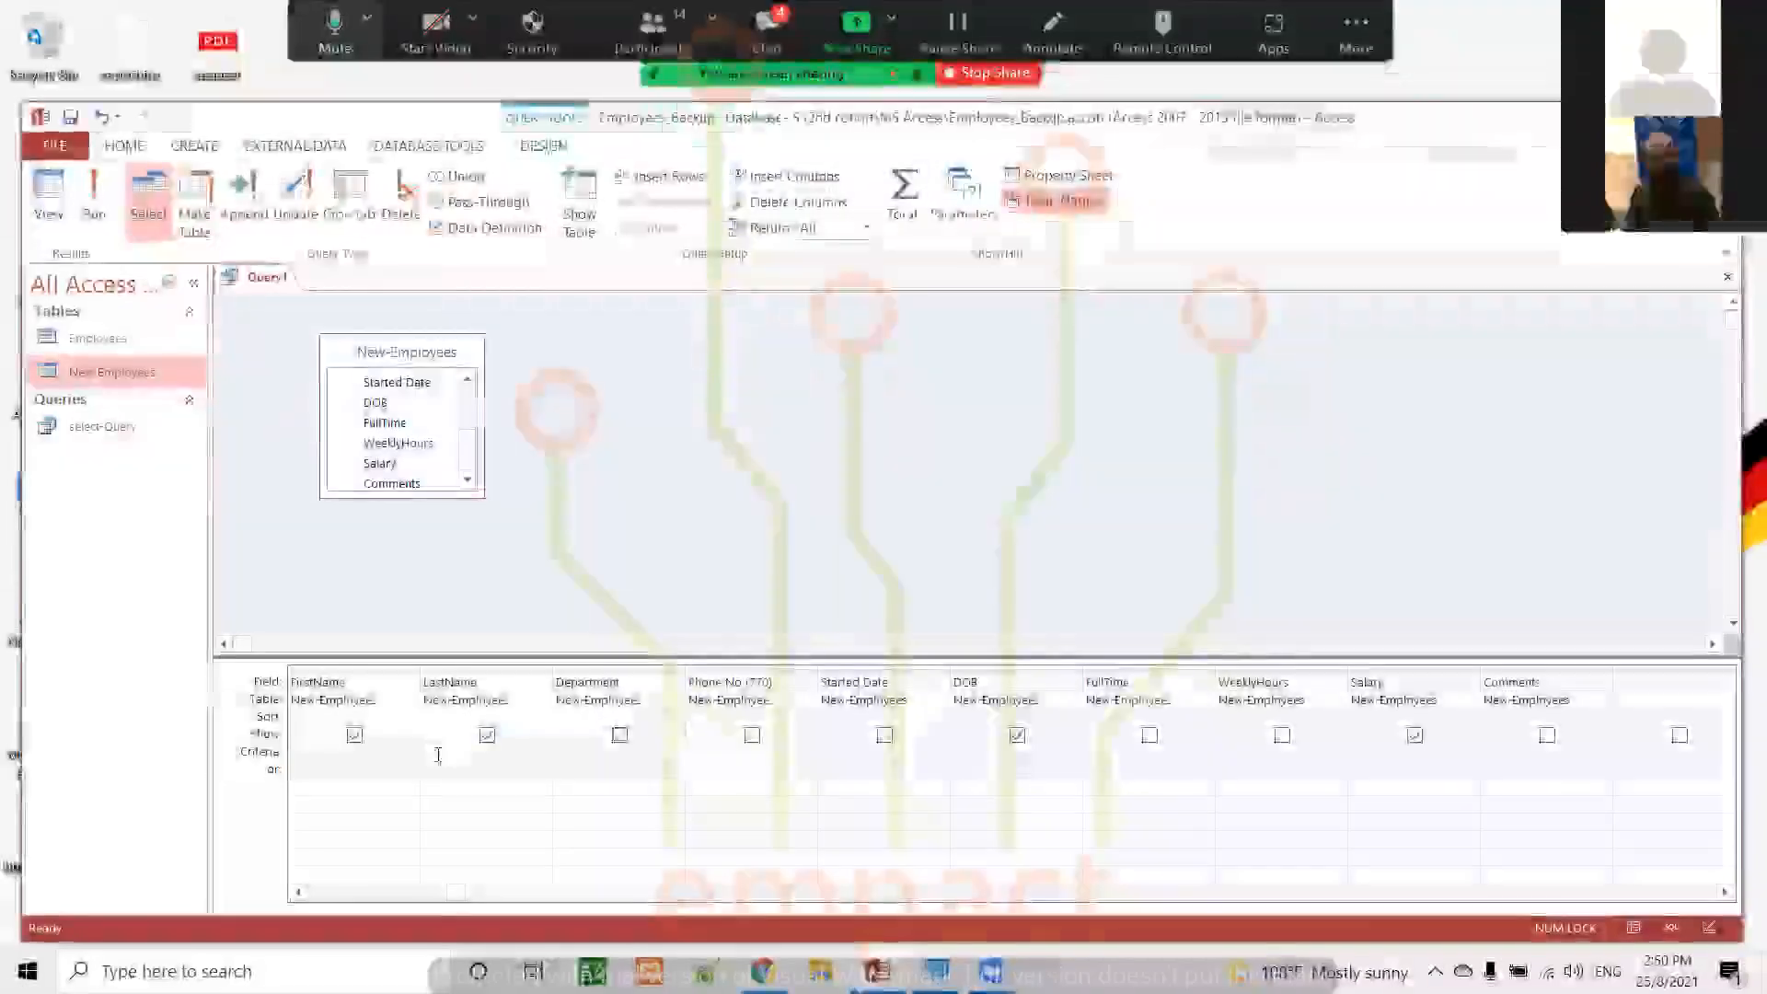
click(438, 754)
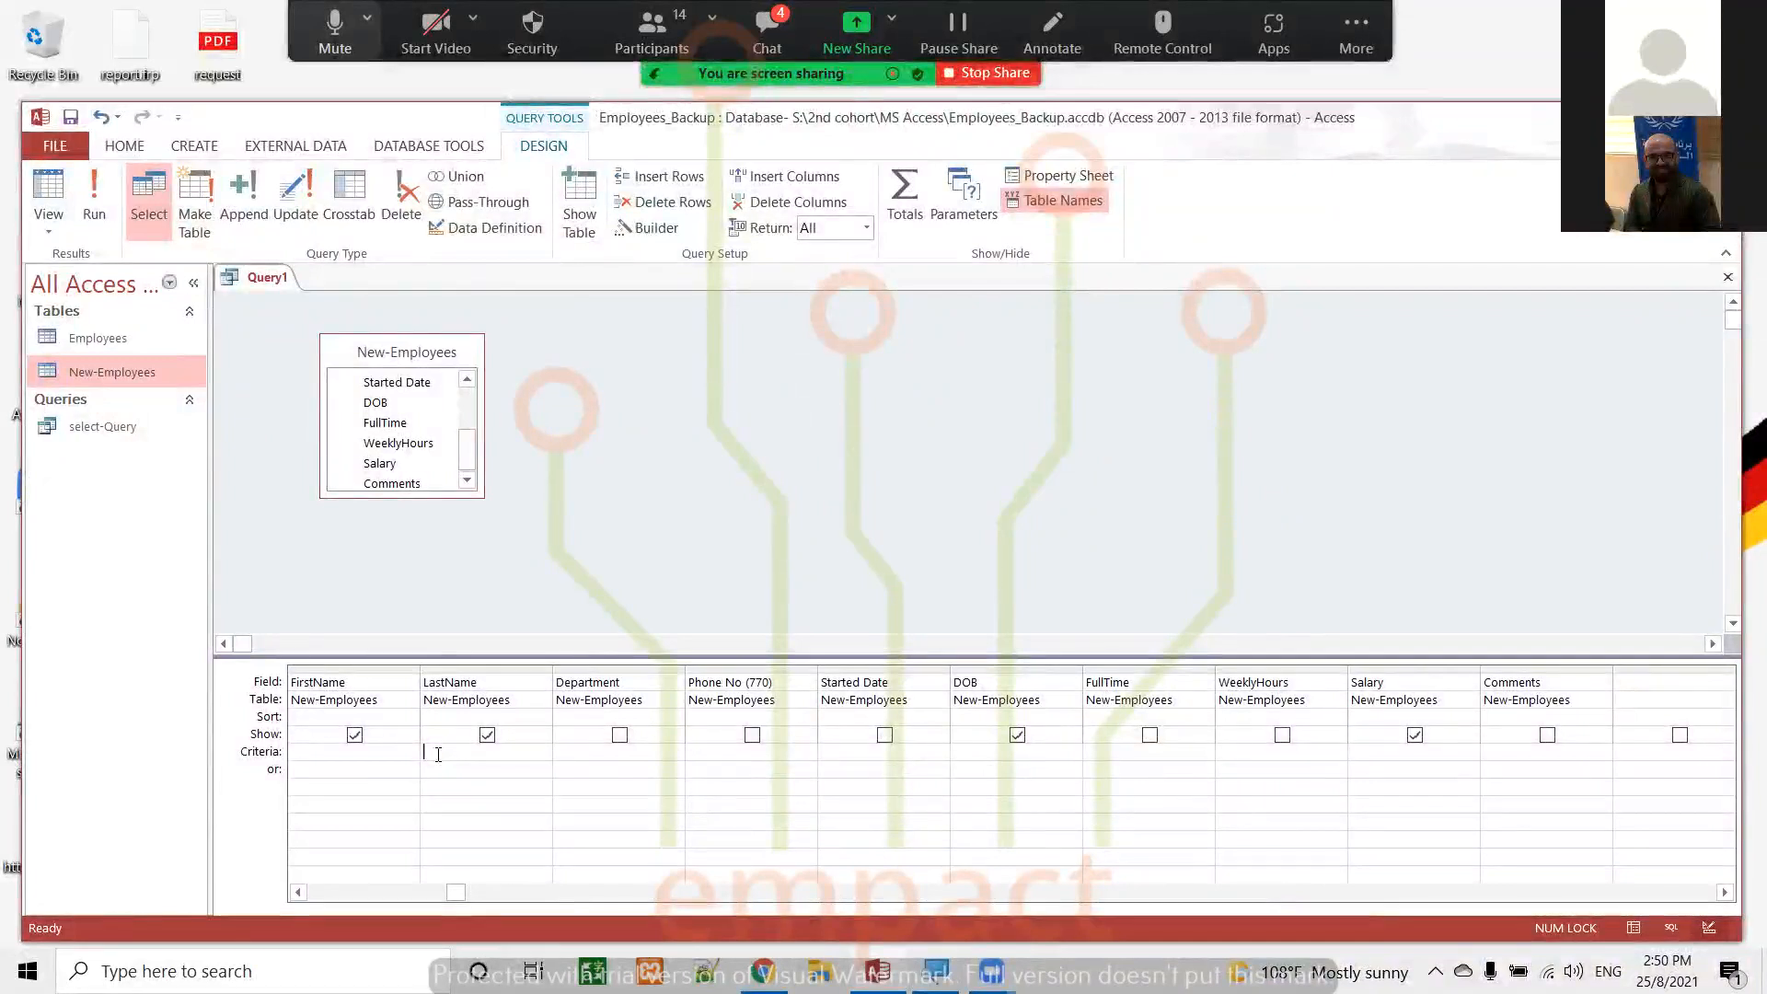
click(619, 735)
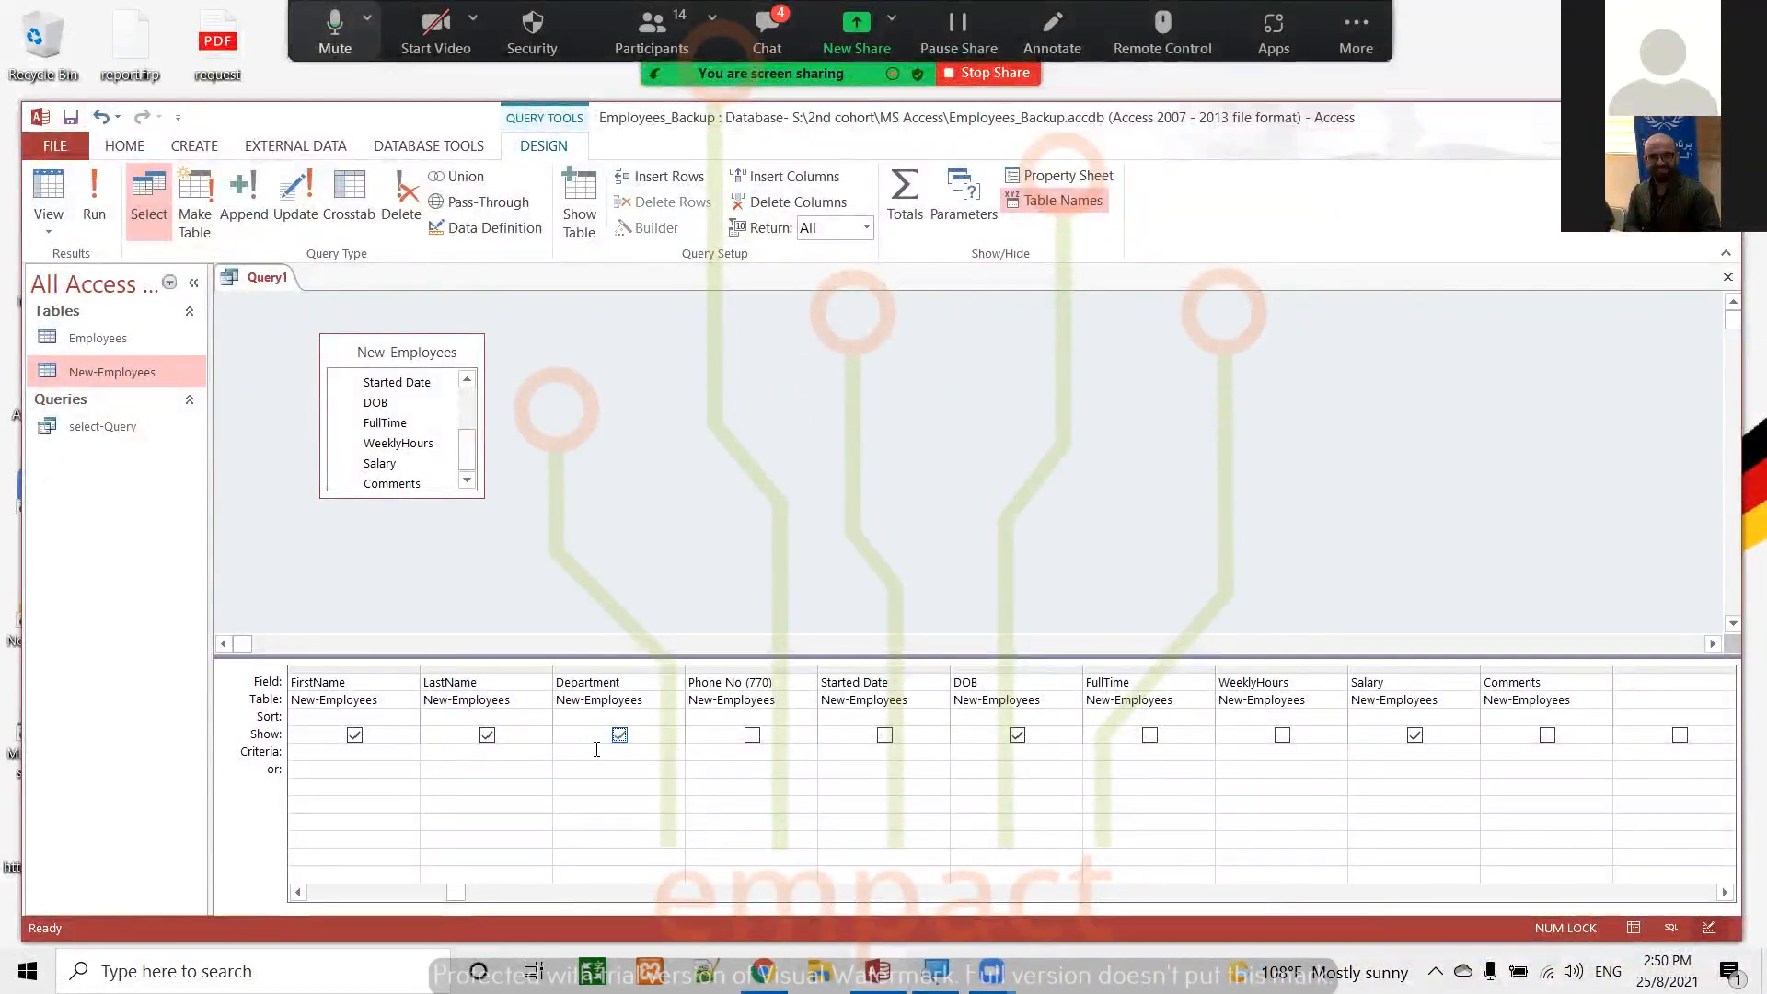
text("ICT)
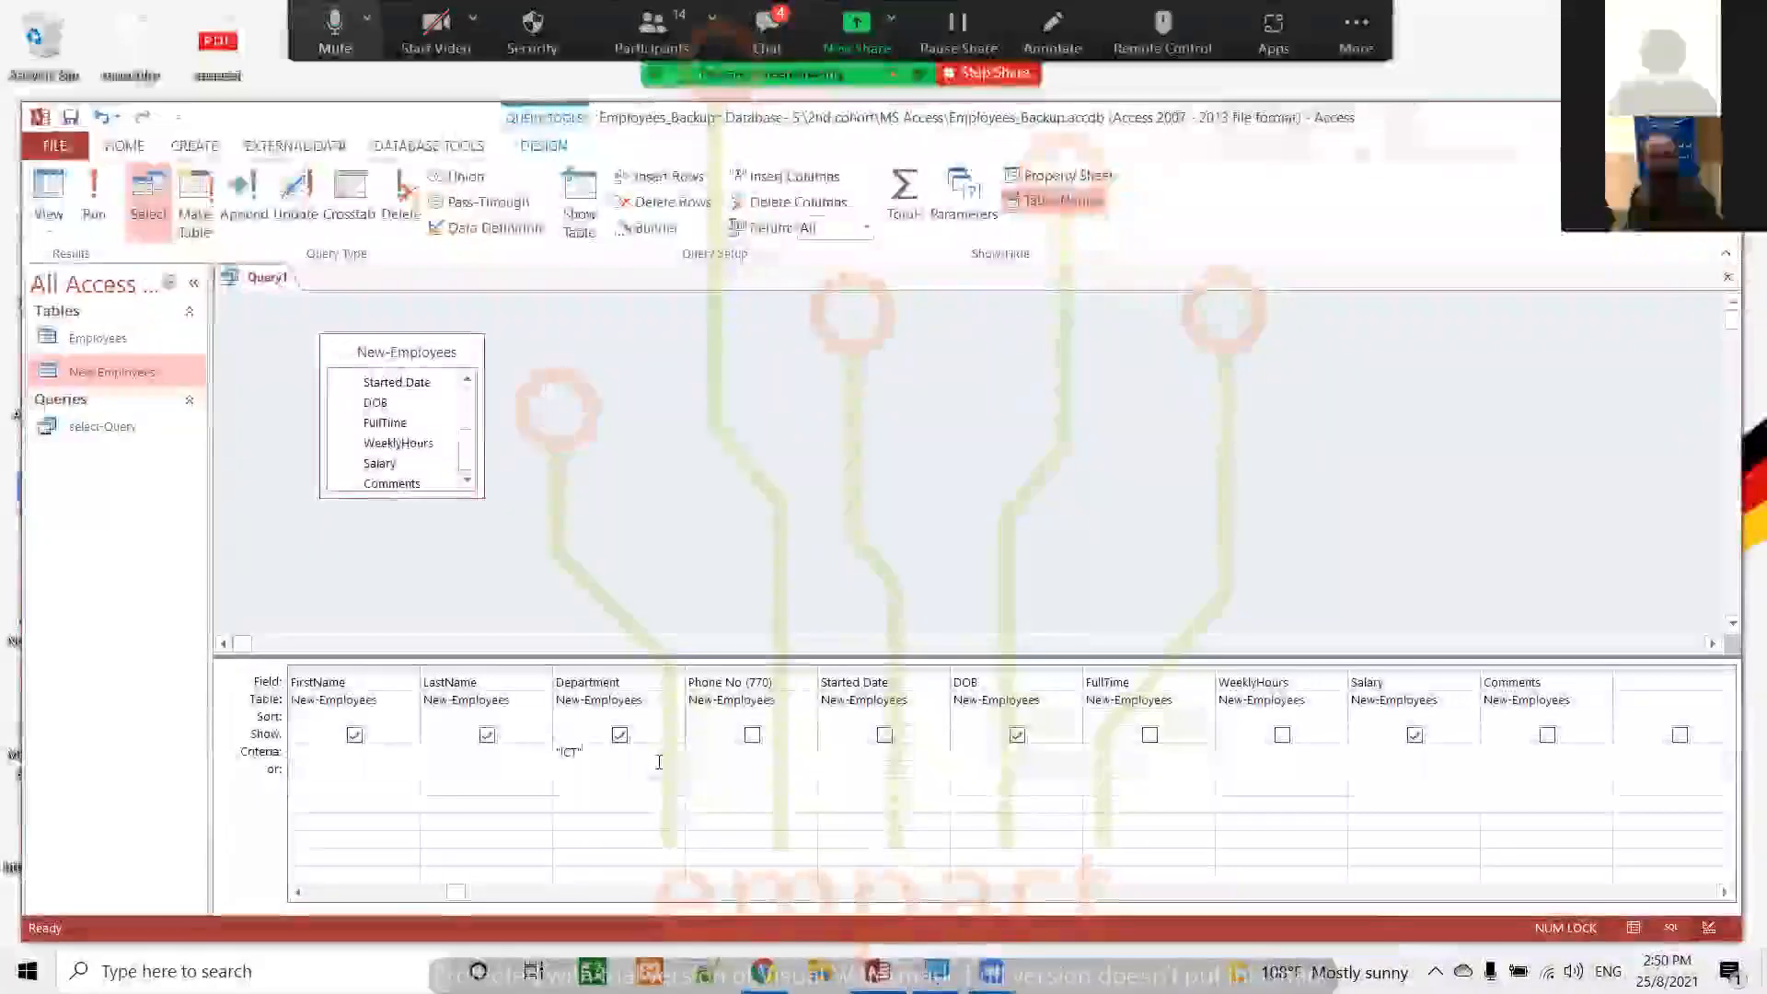
click(96, 195)
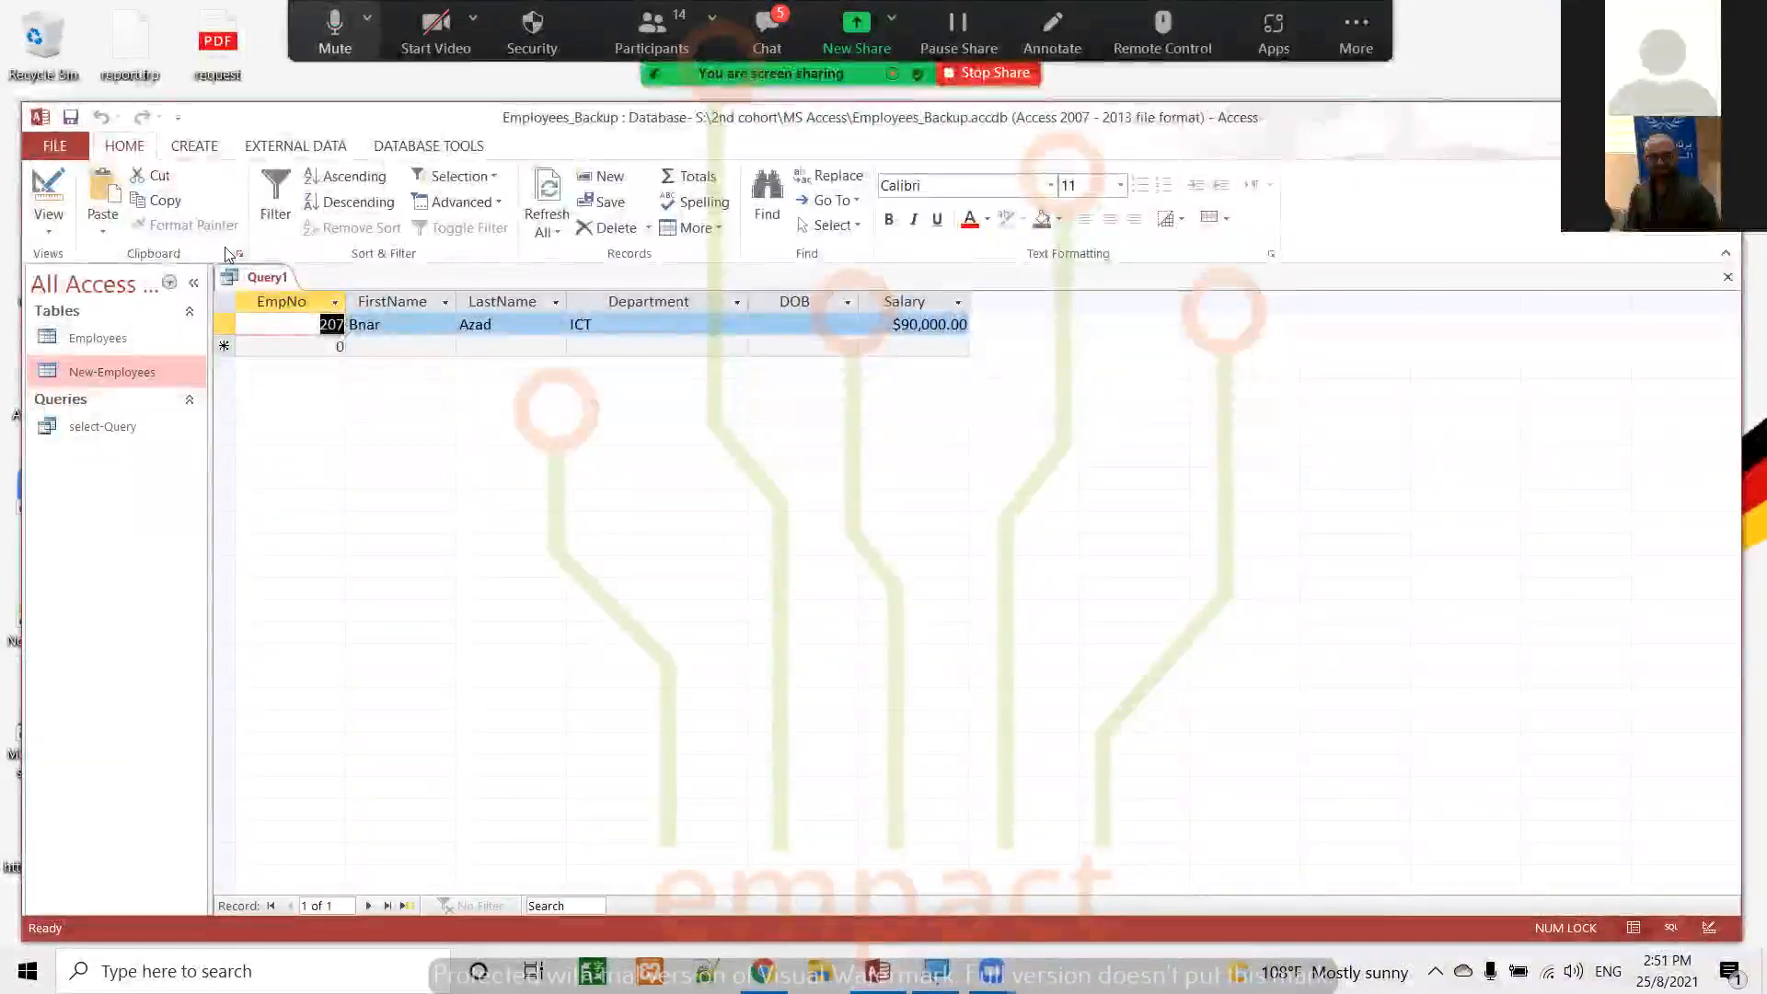
Return to Design view and clear the criterion of the Department field
click(49, 188)
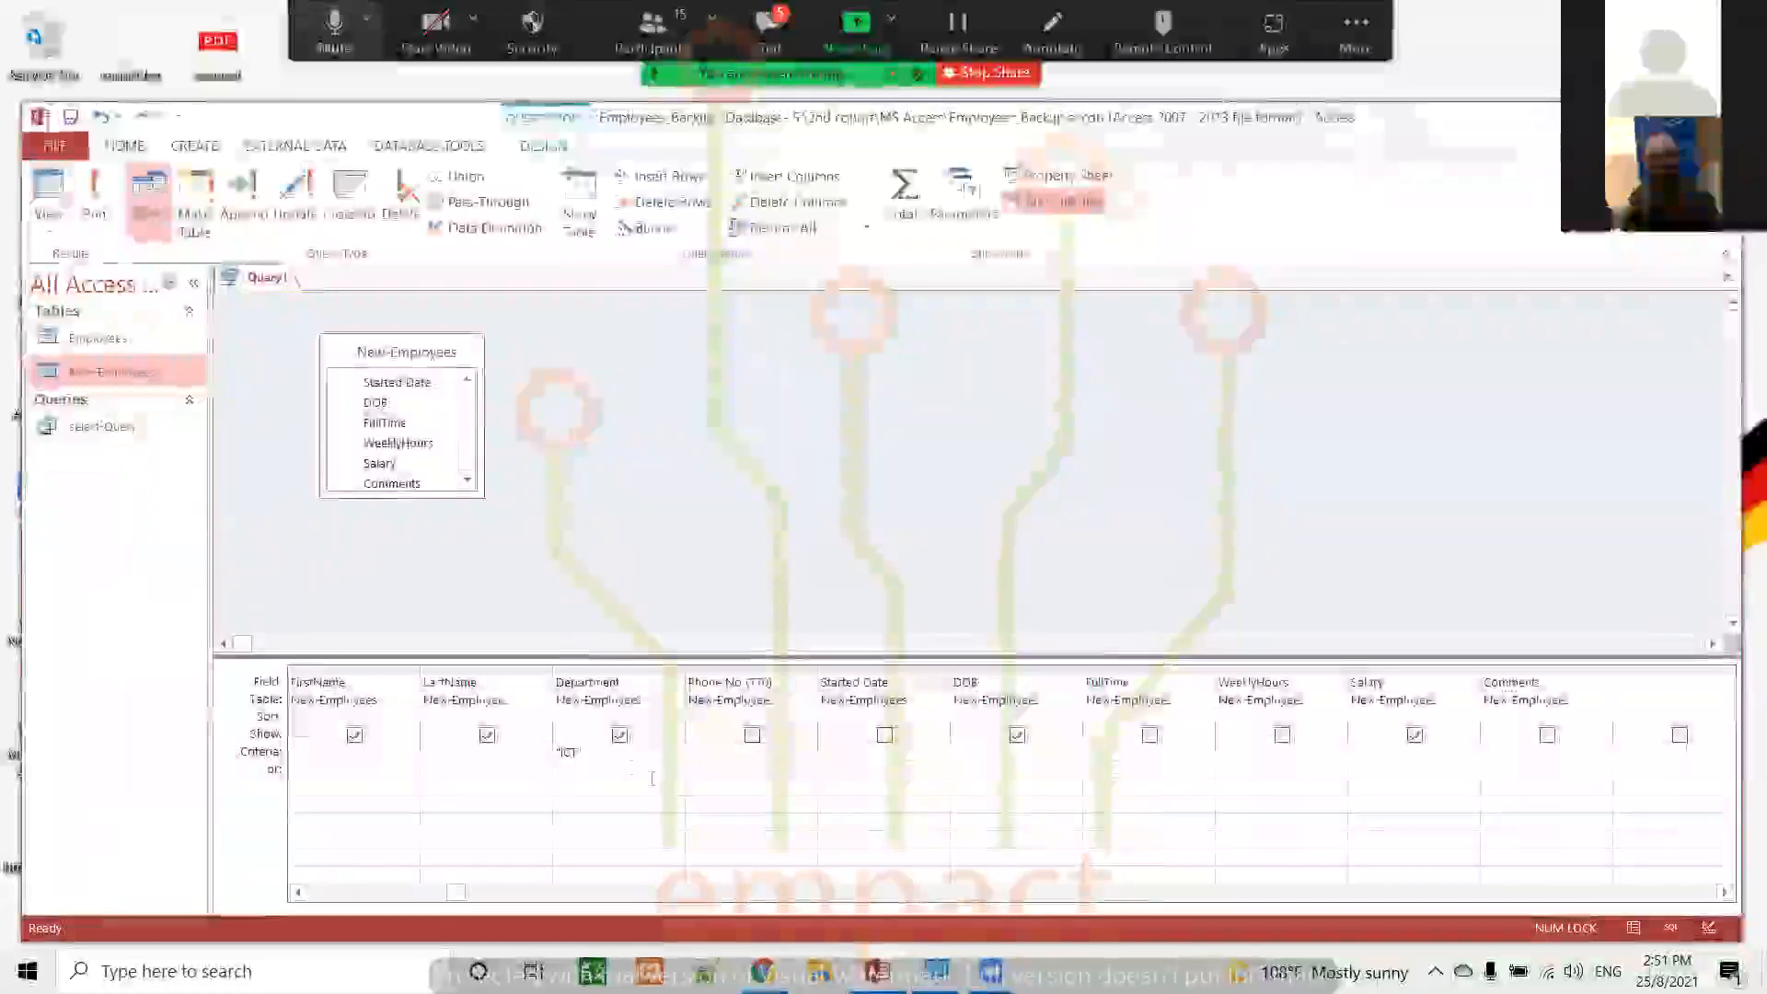
click(620, 758)
key(BackSpace)
key(BackSpace)
key(BackSpace)
key(BackSpace)
key(BackSpace)
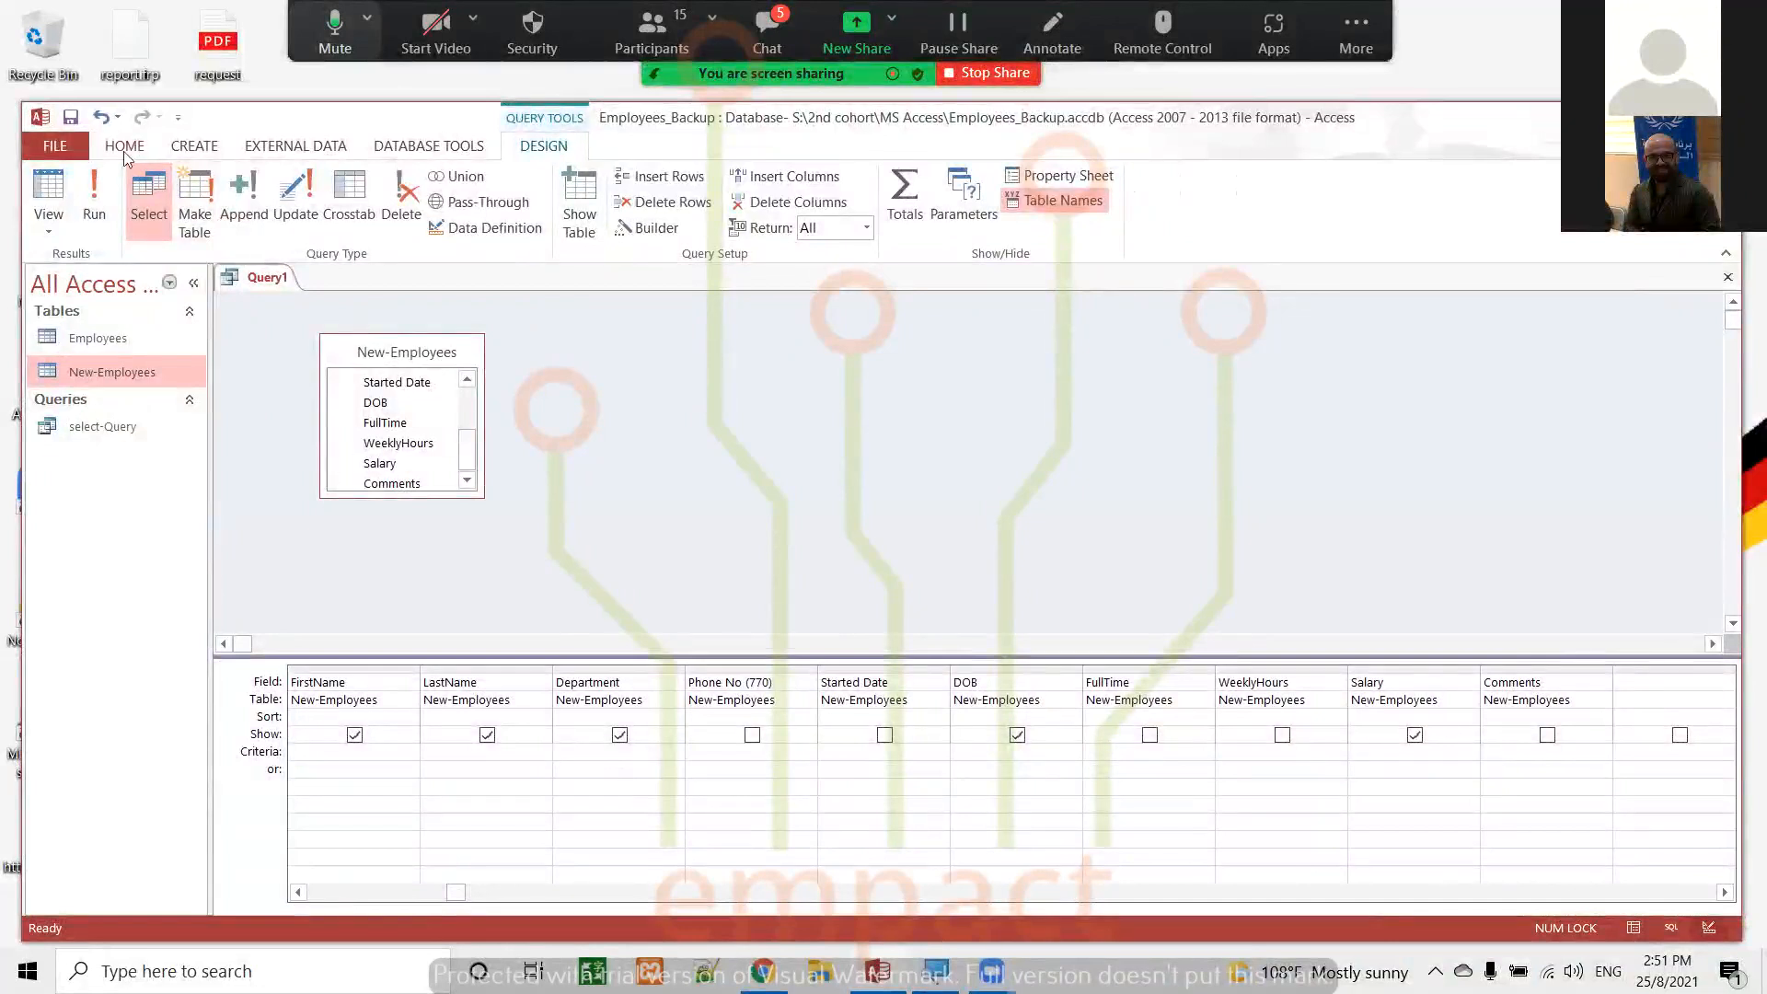
Run the query and look through the records for the Sales & Marketing entries in the Department field
click(94, 198)
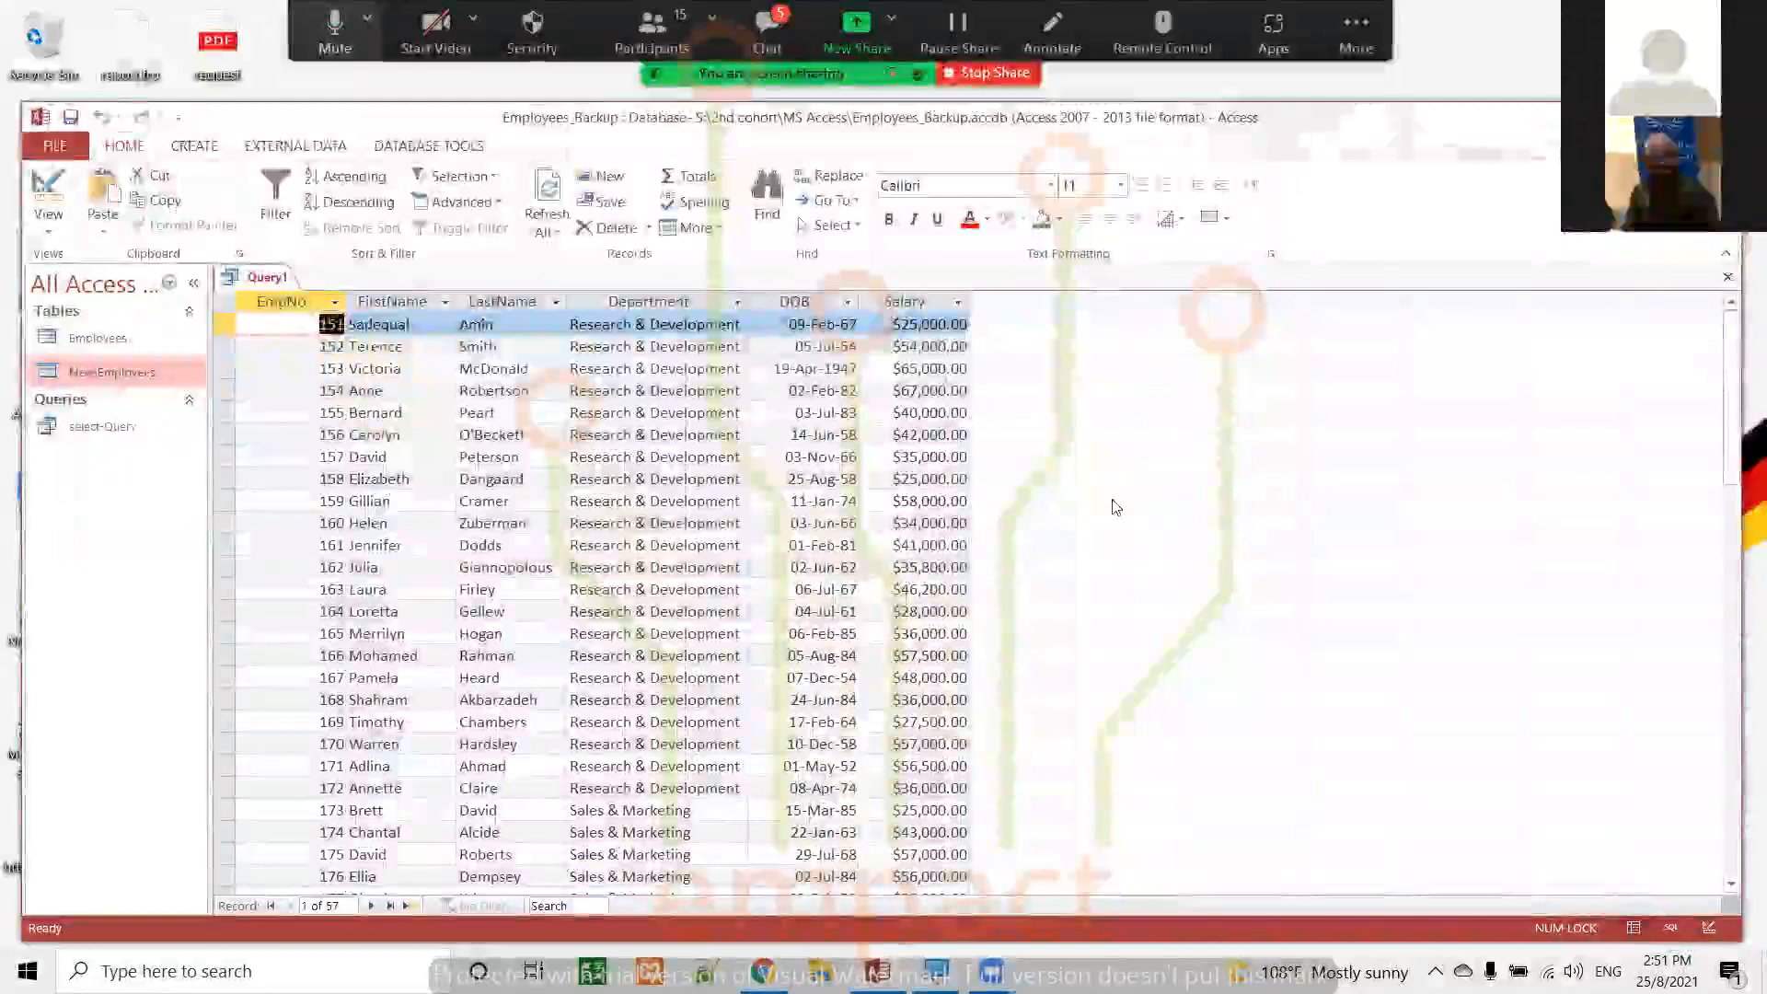
scroll(1113, 506, down, 15)
scroll(1113, 506, up, 15)
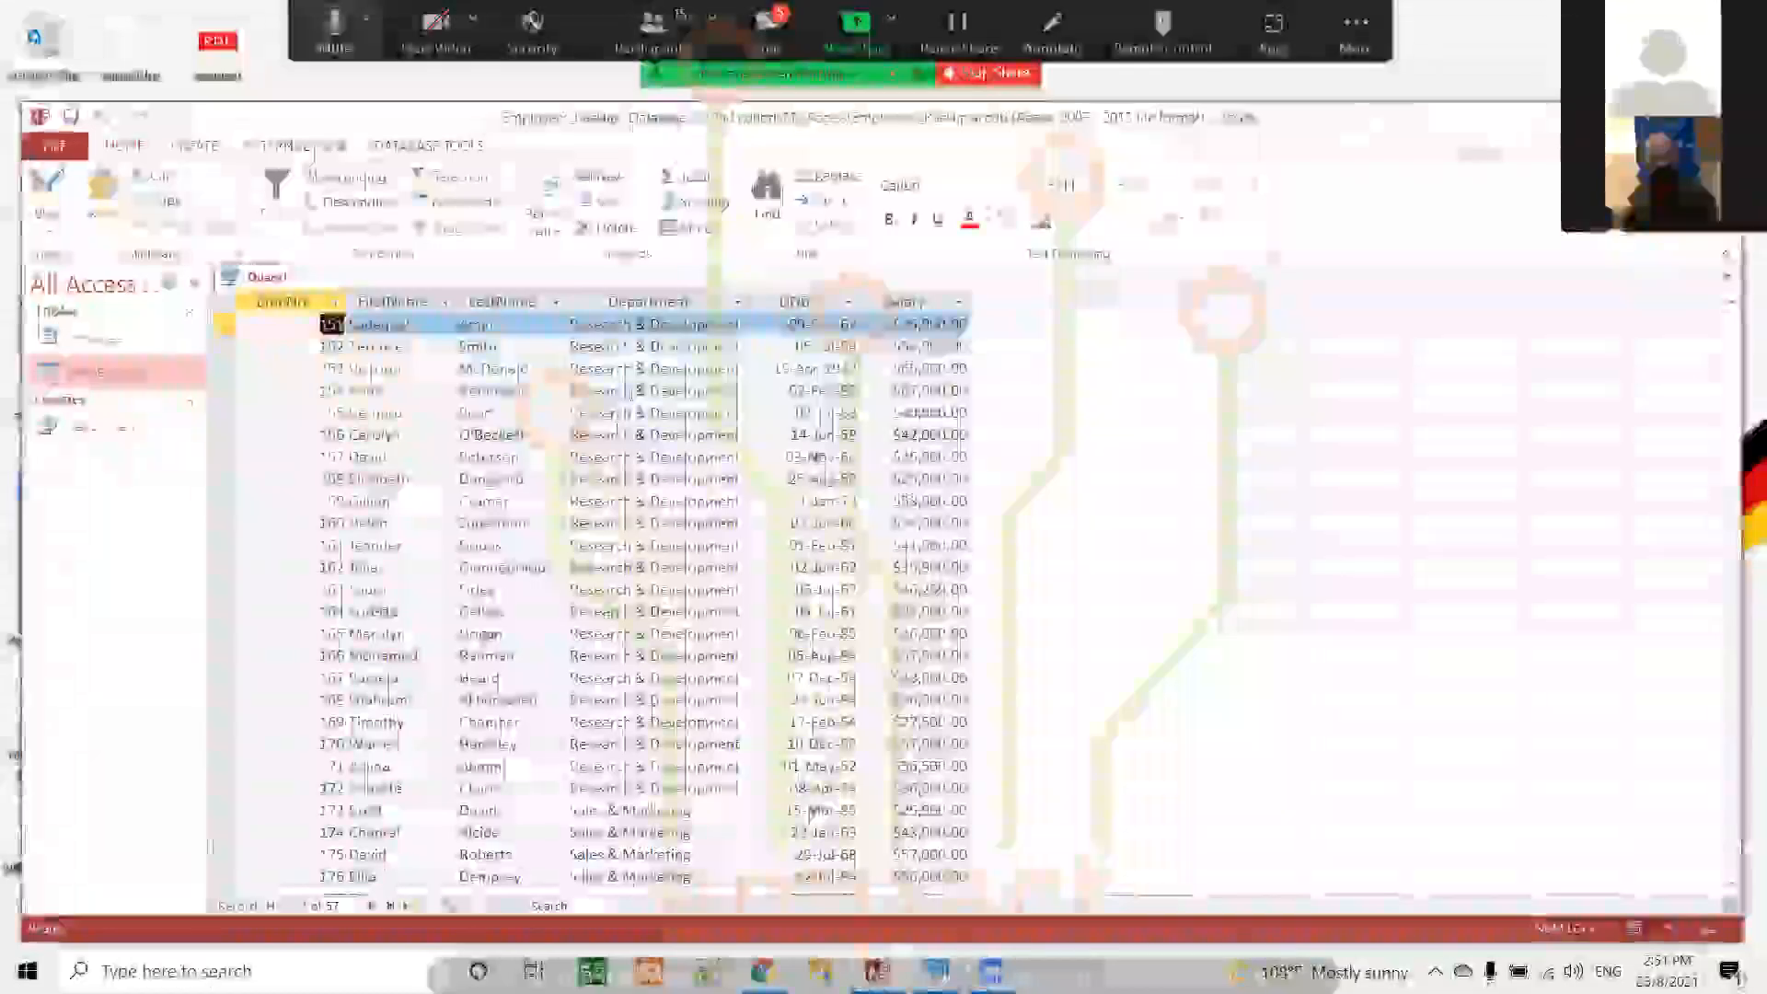
drag(692, 809, 565, 810)
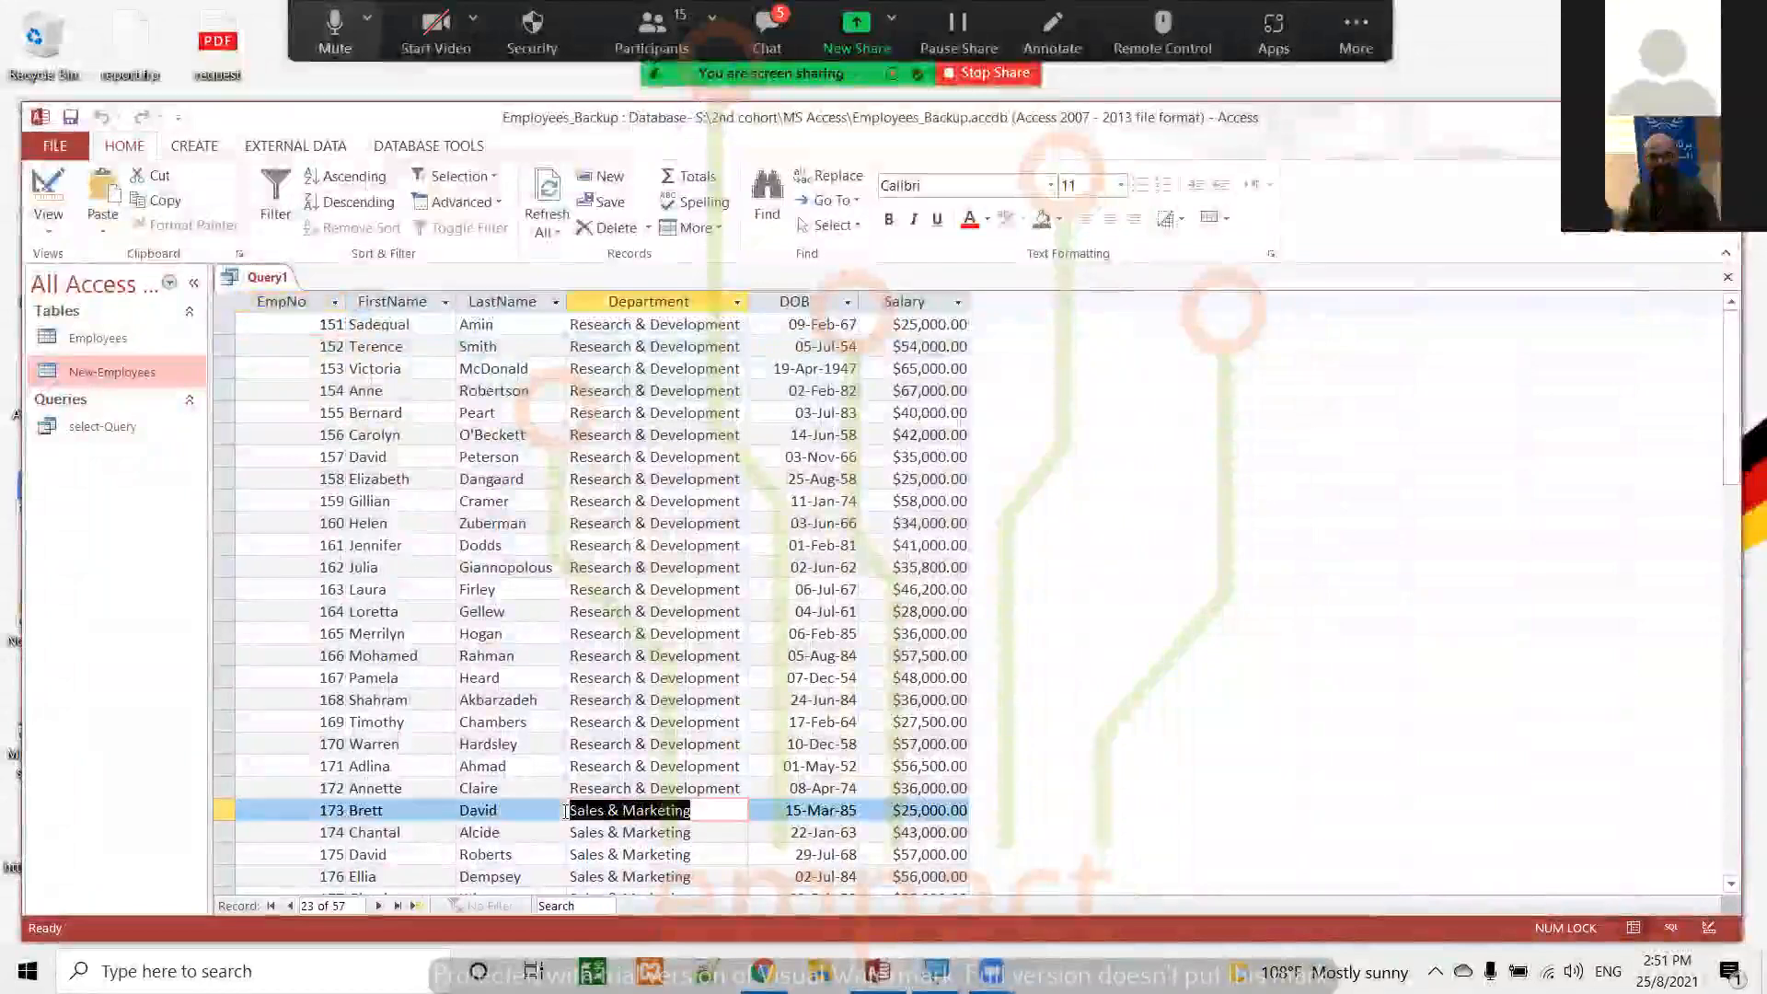
key(Tab)
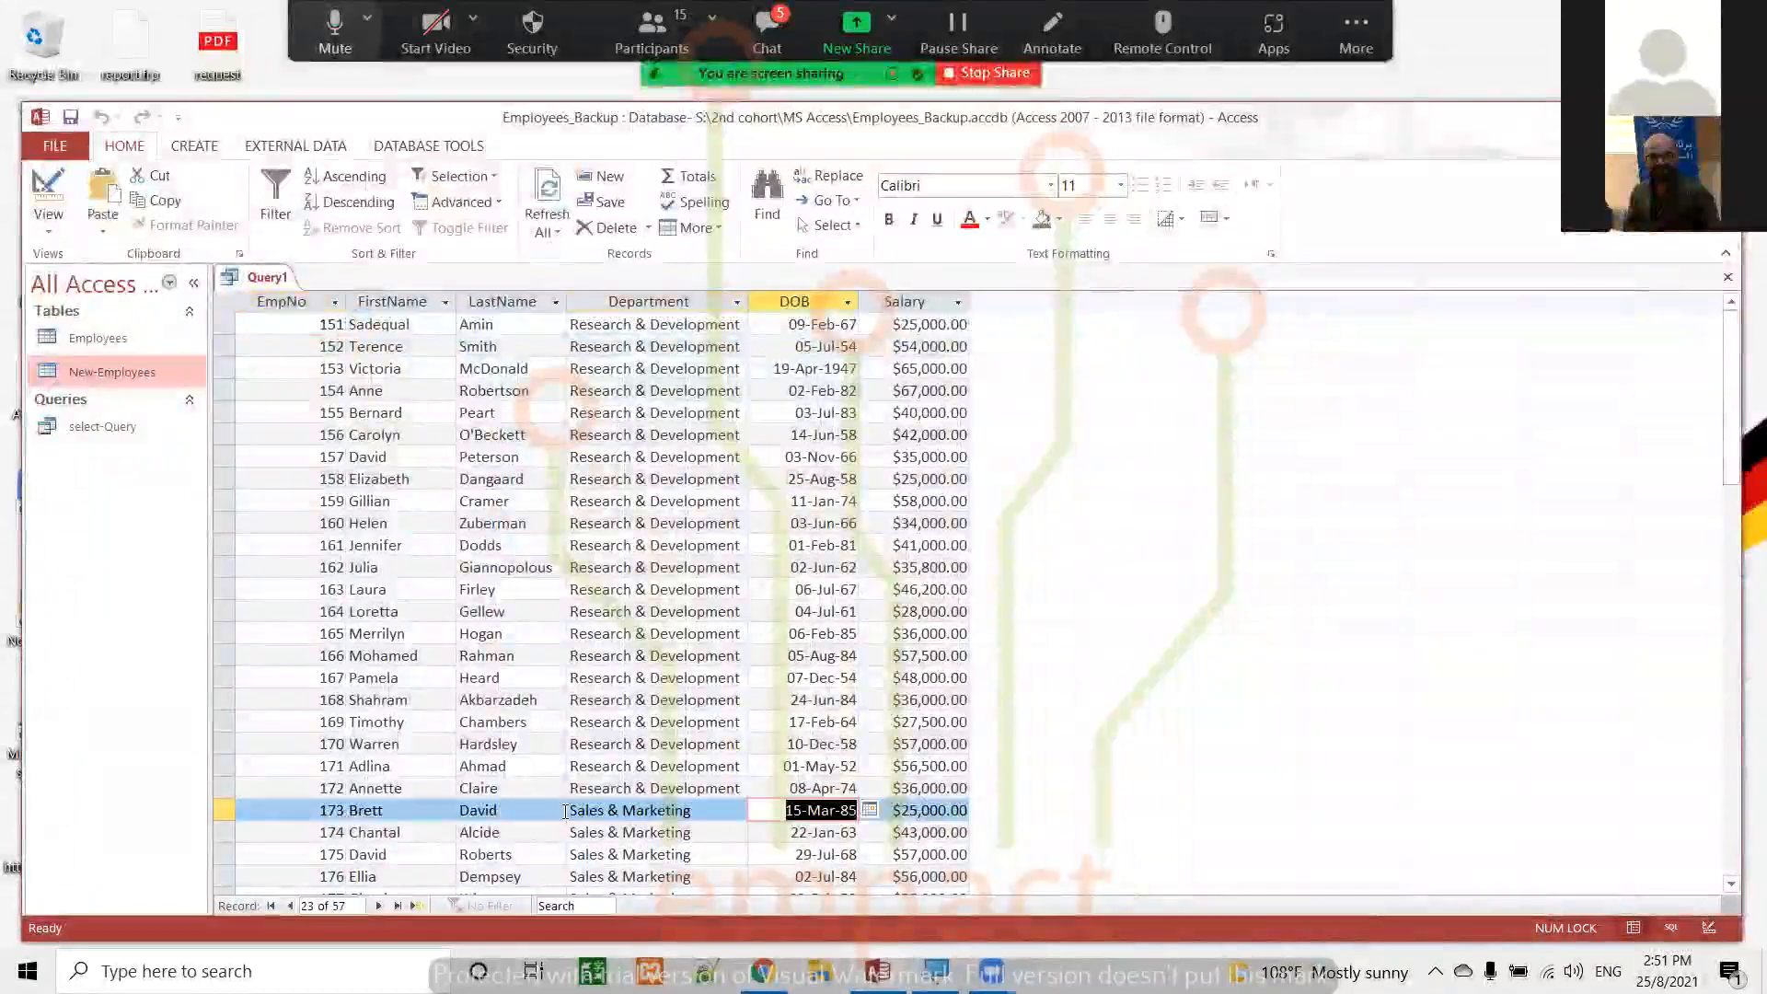
Return to Design view, set the Department field's criterion to "Sales & Marketing", and run the query
click(48, 187)
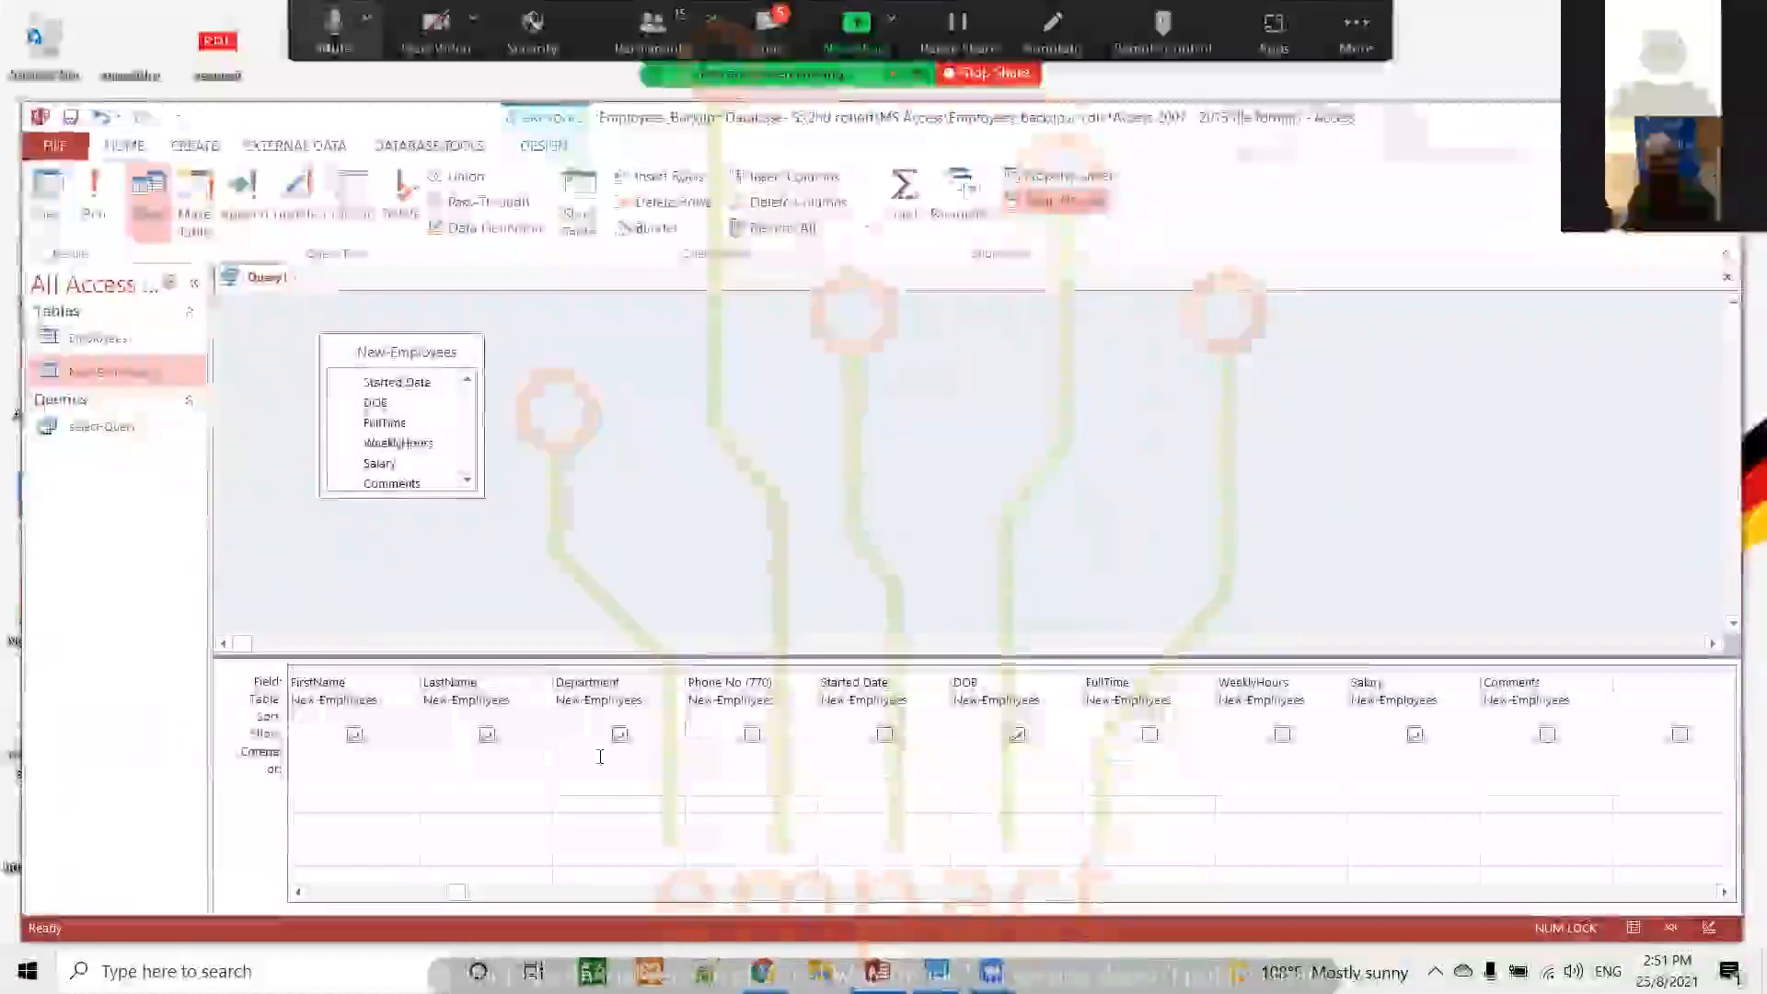
text("Sales & Marketing)
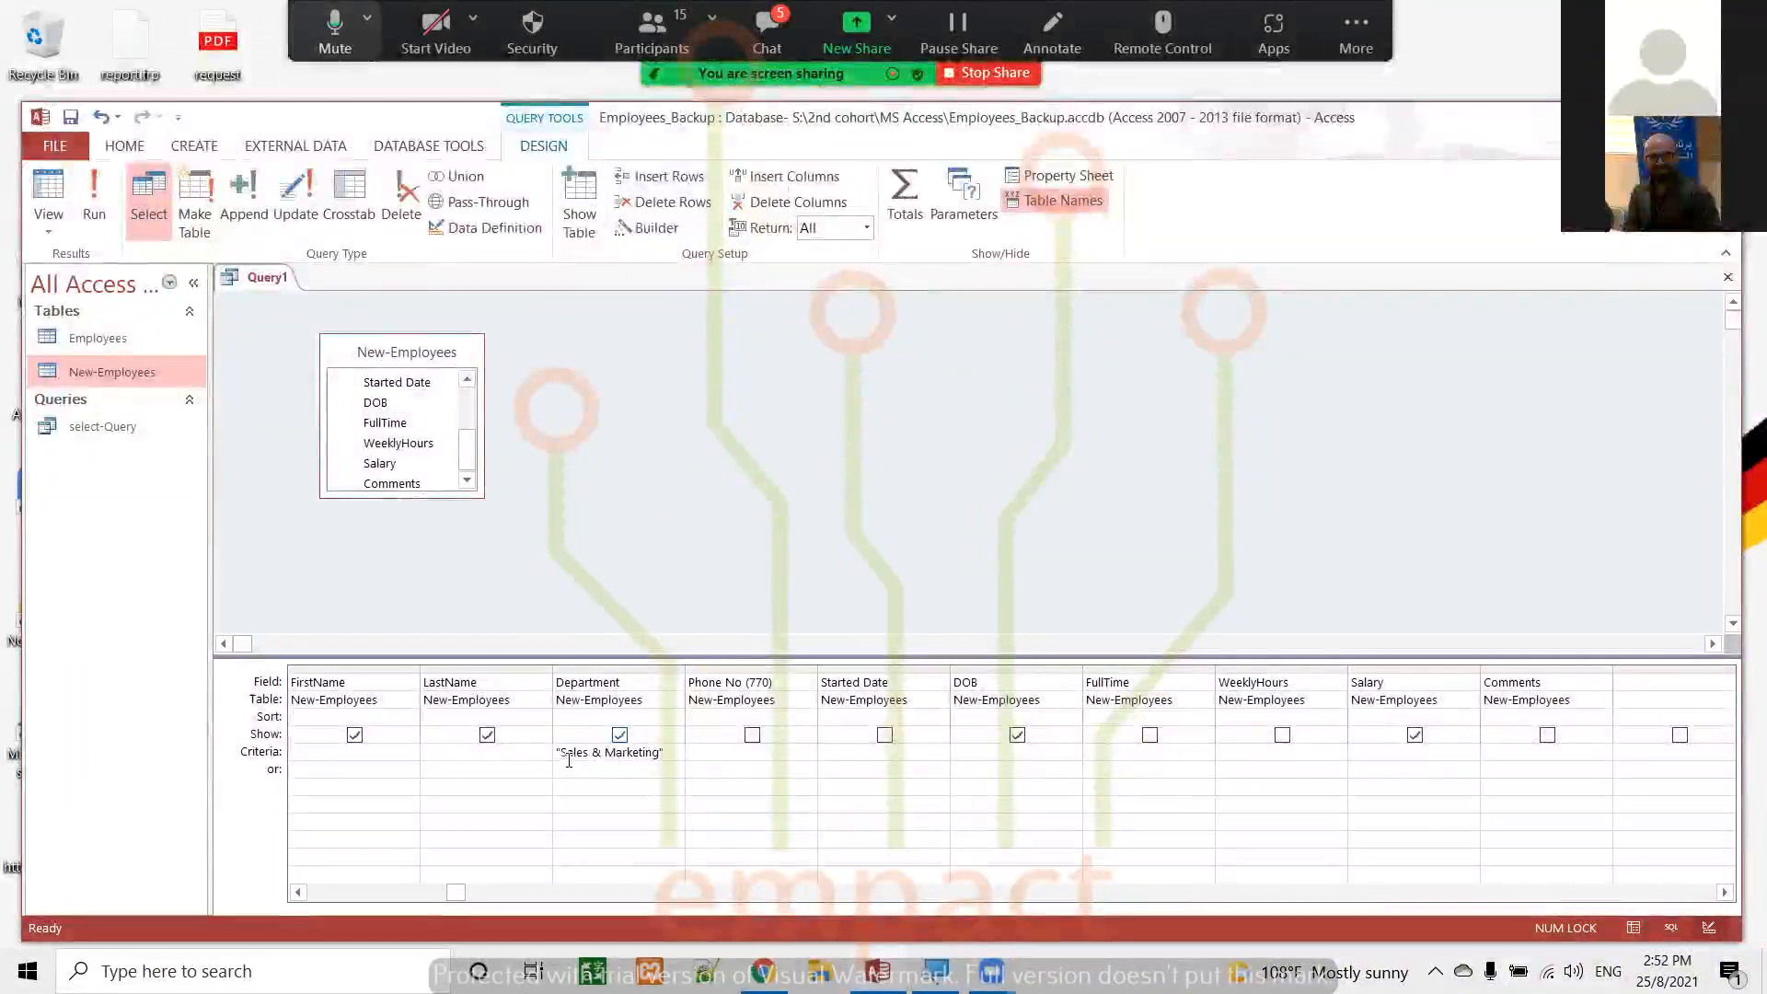
click(98, 206)
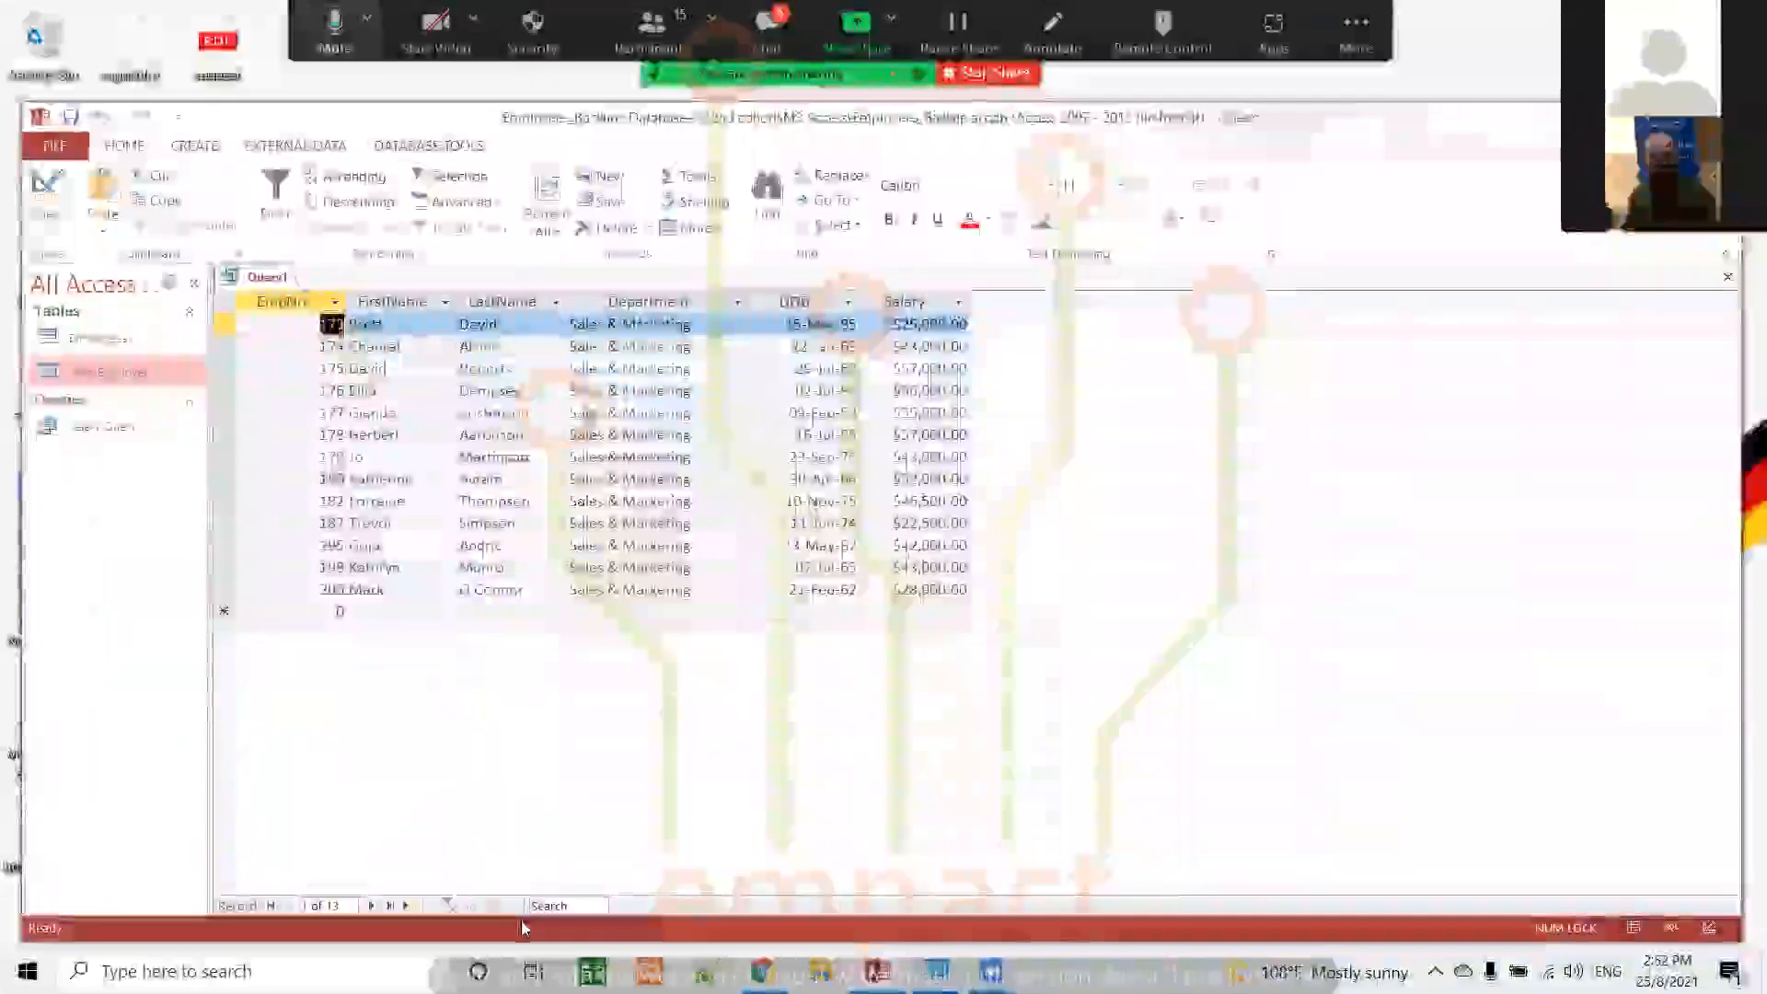
Turn the query into a make-table query that creates MakeTable-Query in the current database, and run it to create the table
click(44, 179)
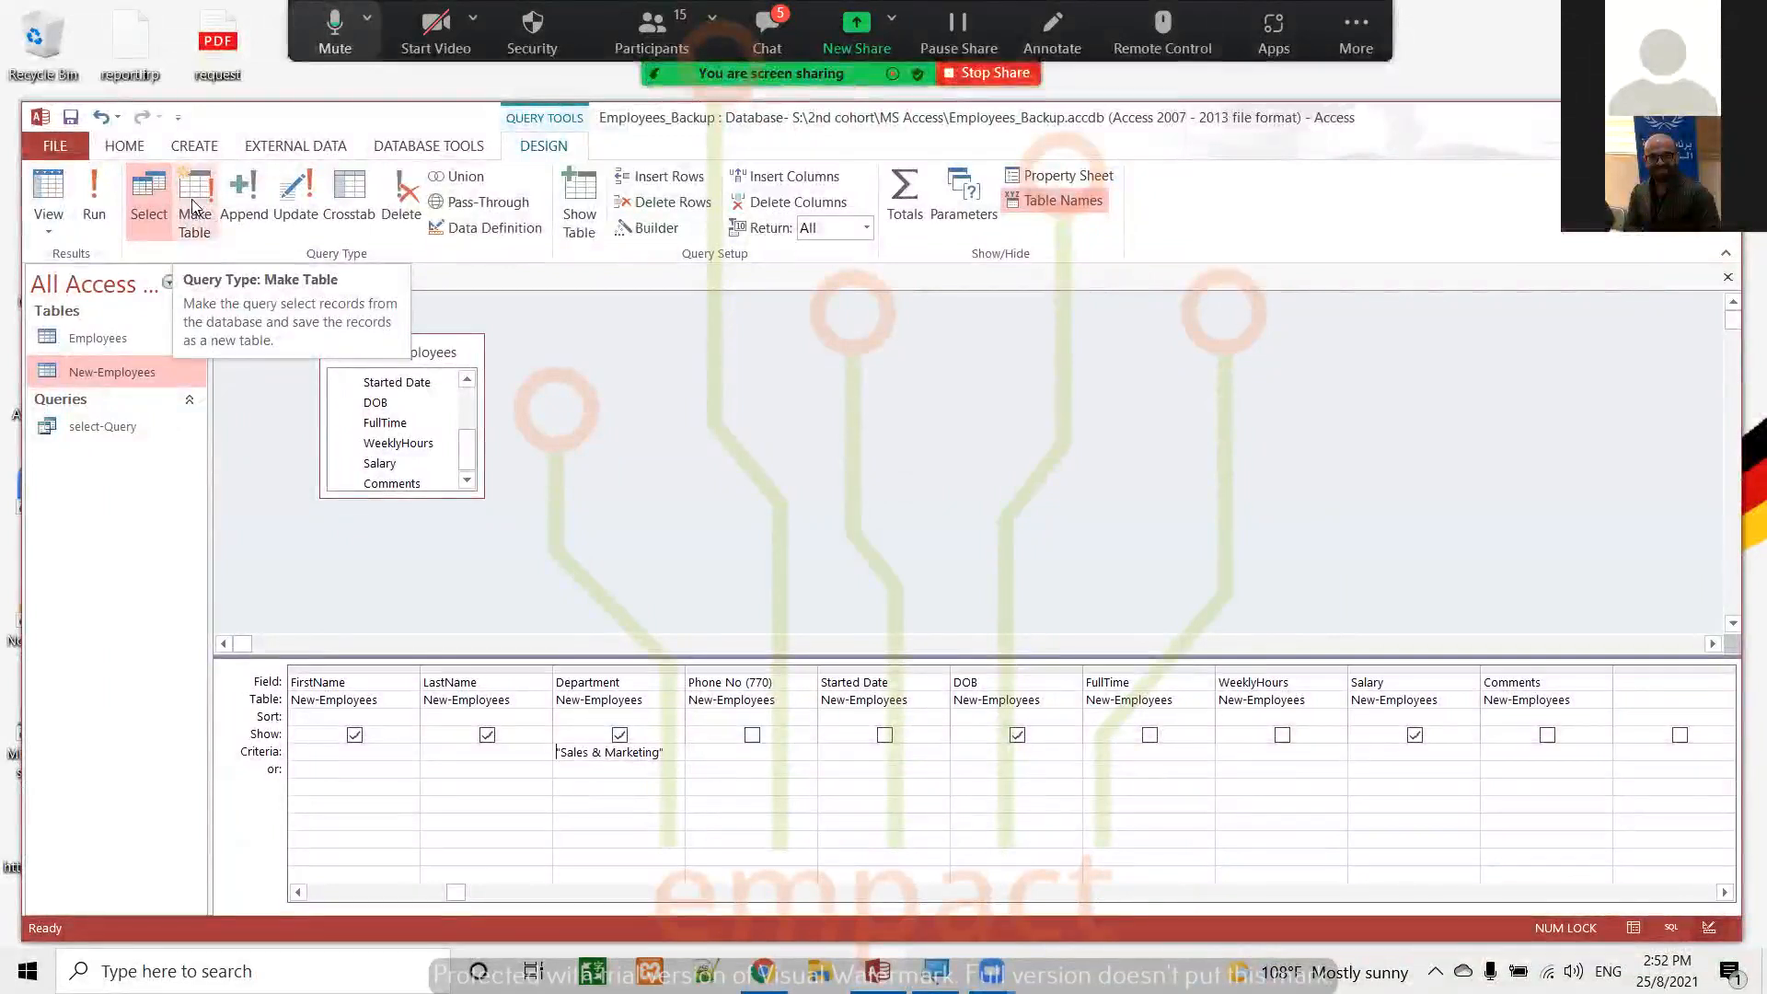
click(193, 200)
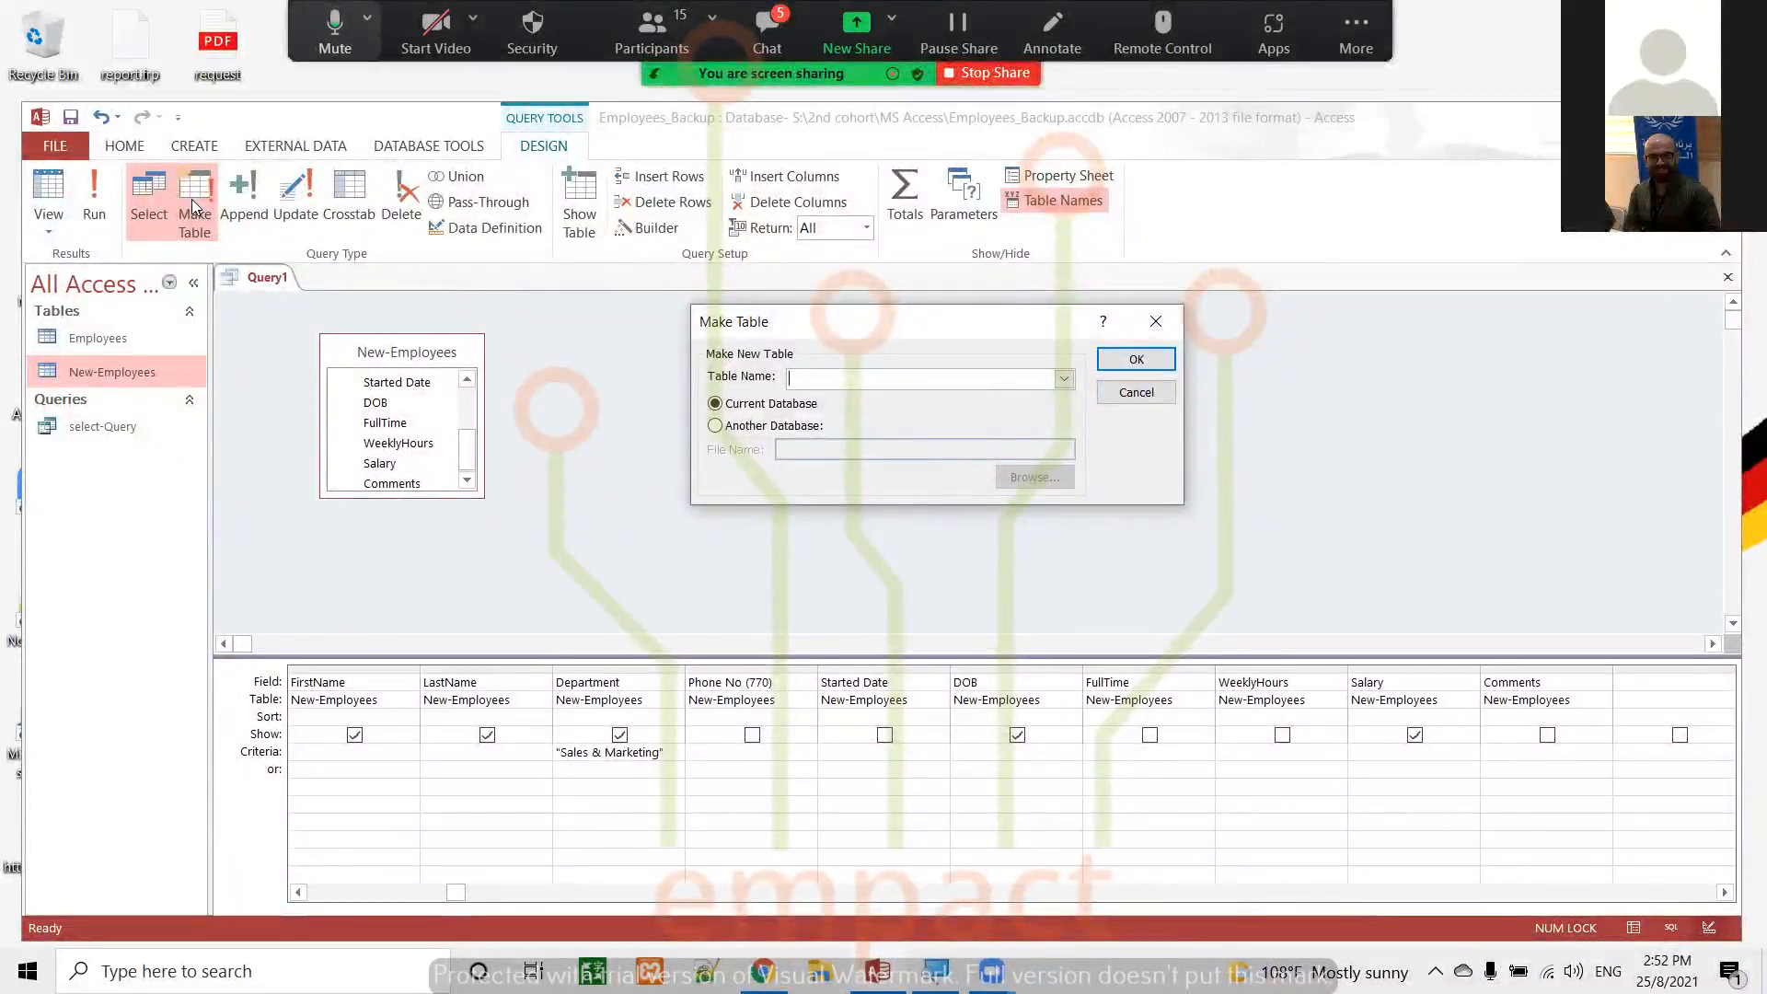
text(Make-)
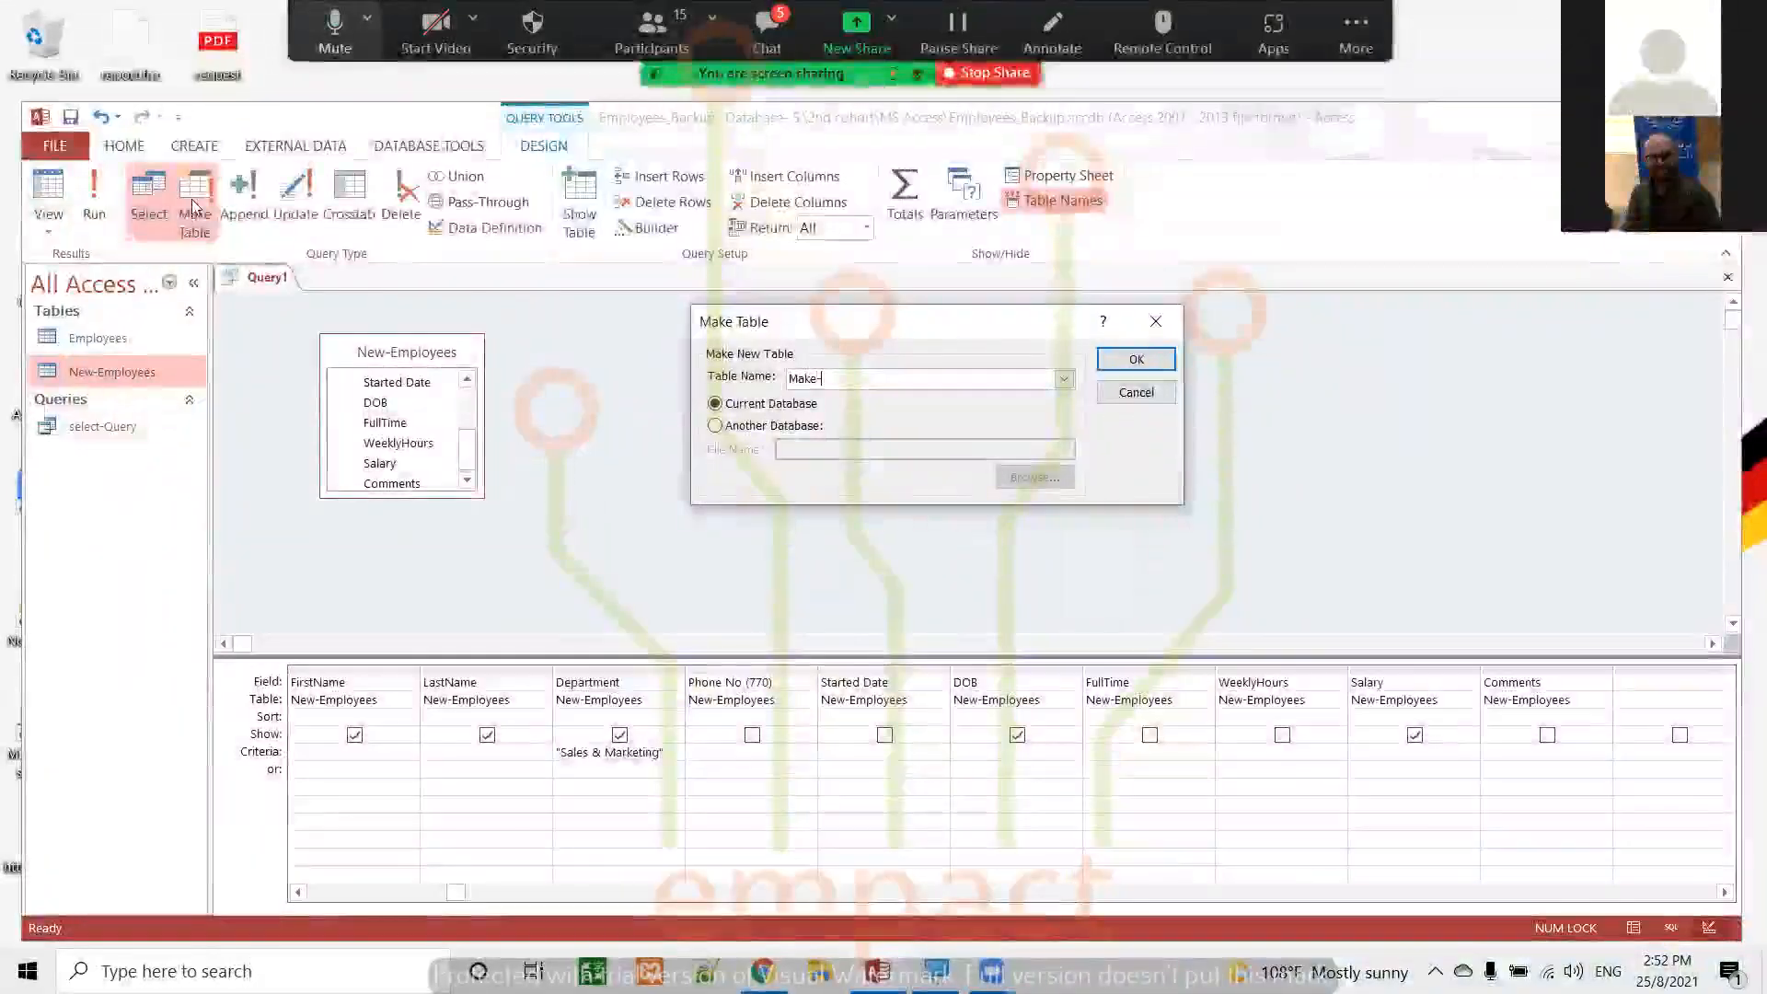
key(BackSpace)
text(Ta)
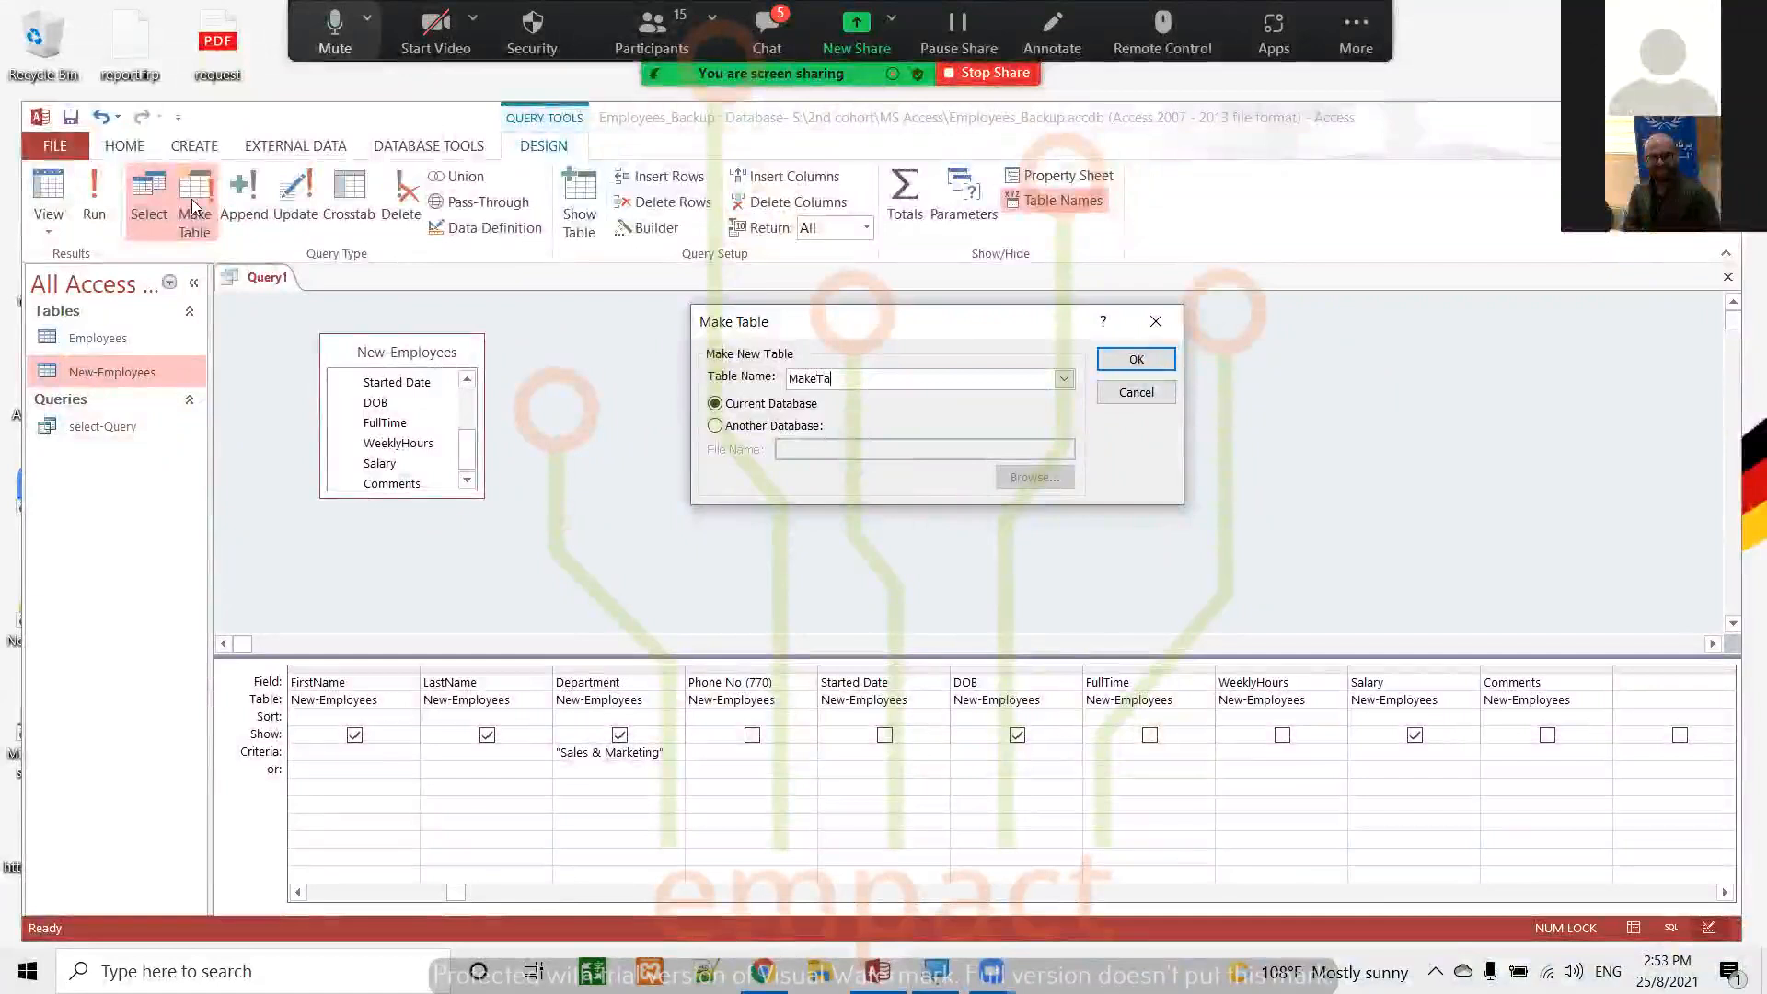
text(ble-Query)
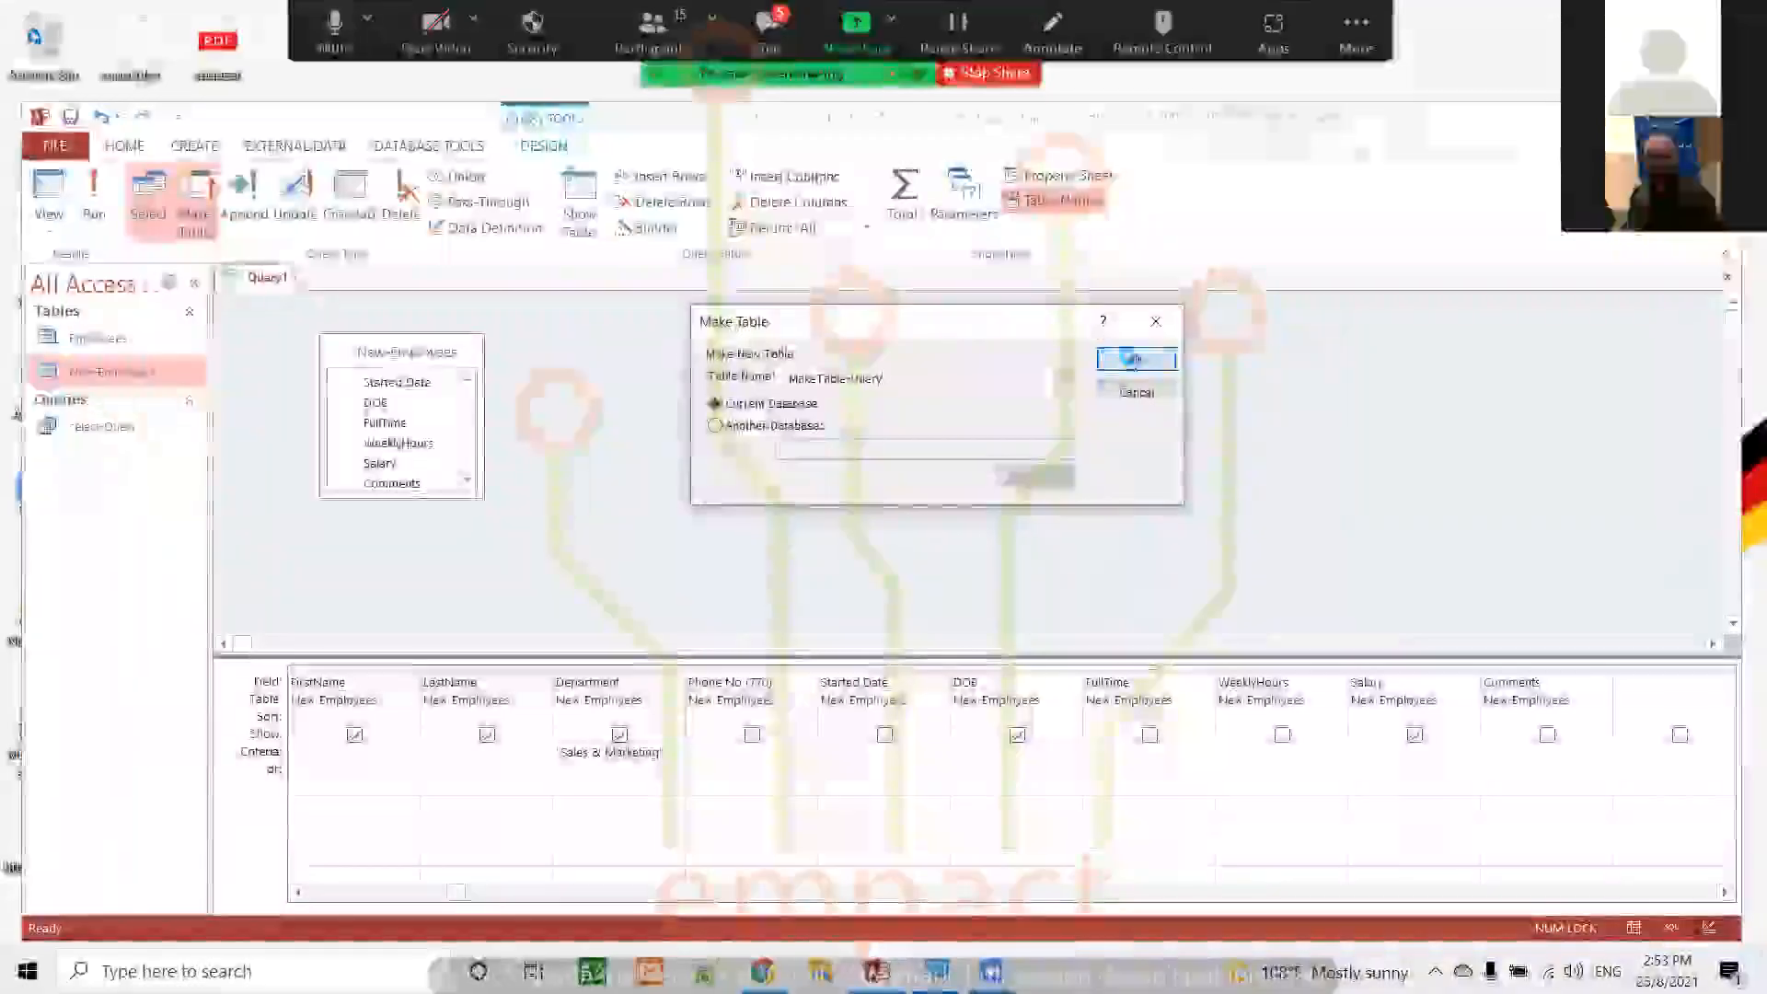
click(1135, 359)
click(93, 191)
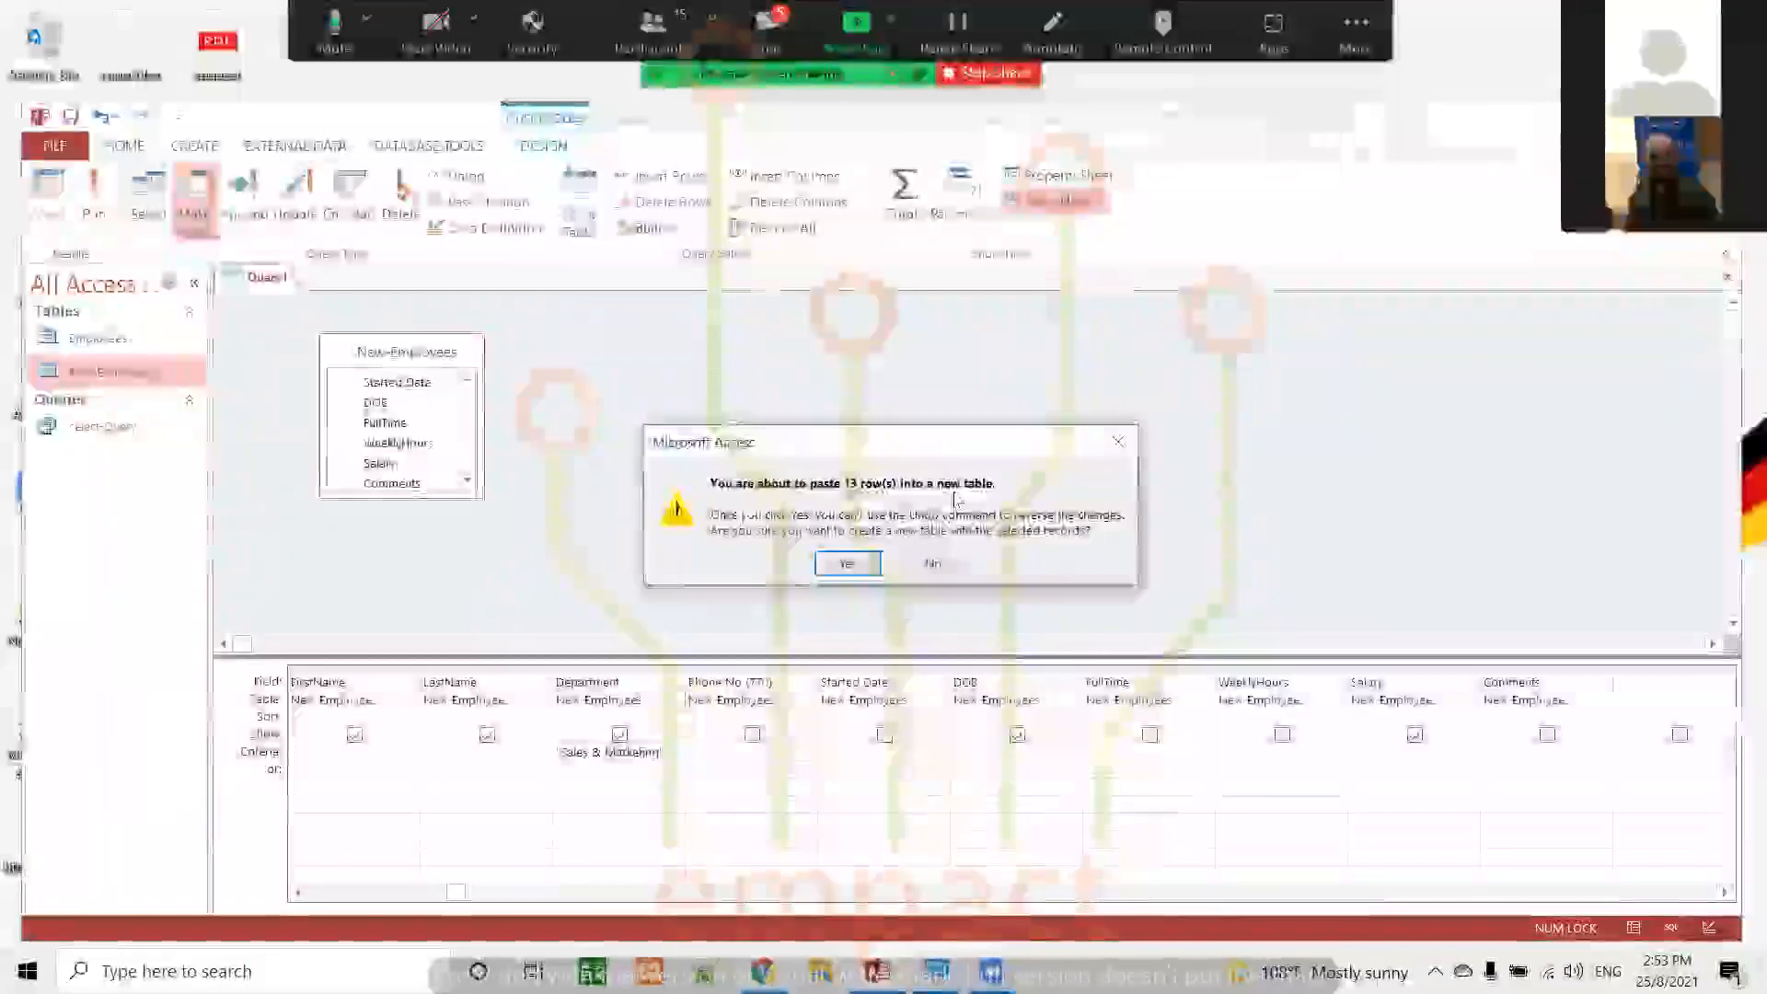
click(844, 563)
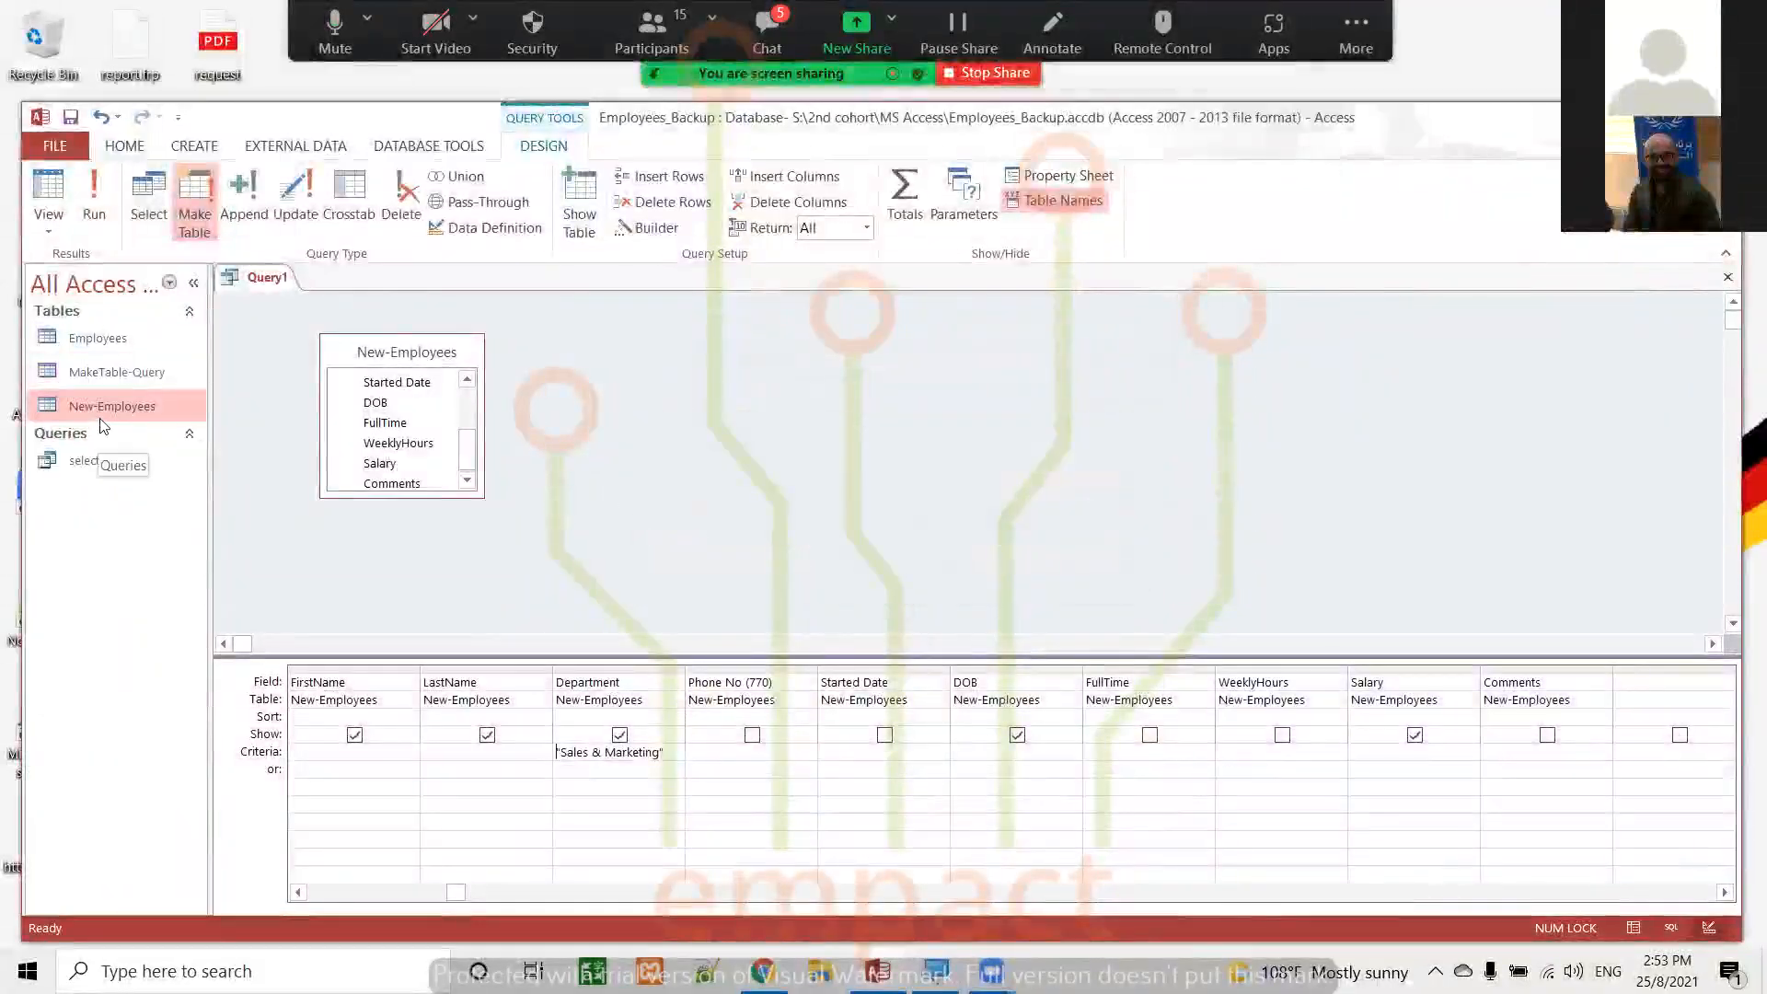
Open the new MakeTable-Query table to check its records, and close it
click(128, 375)
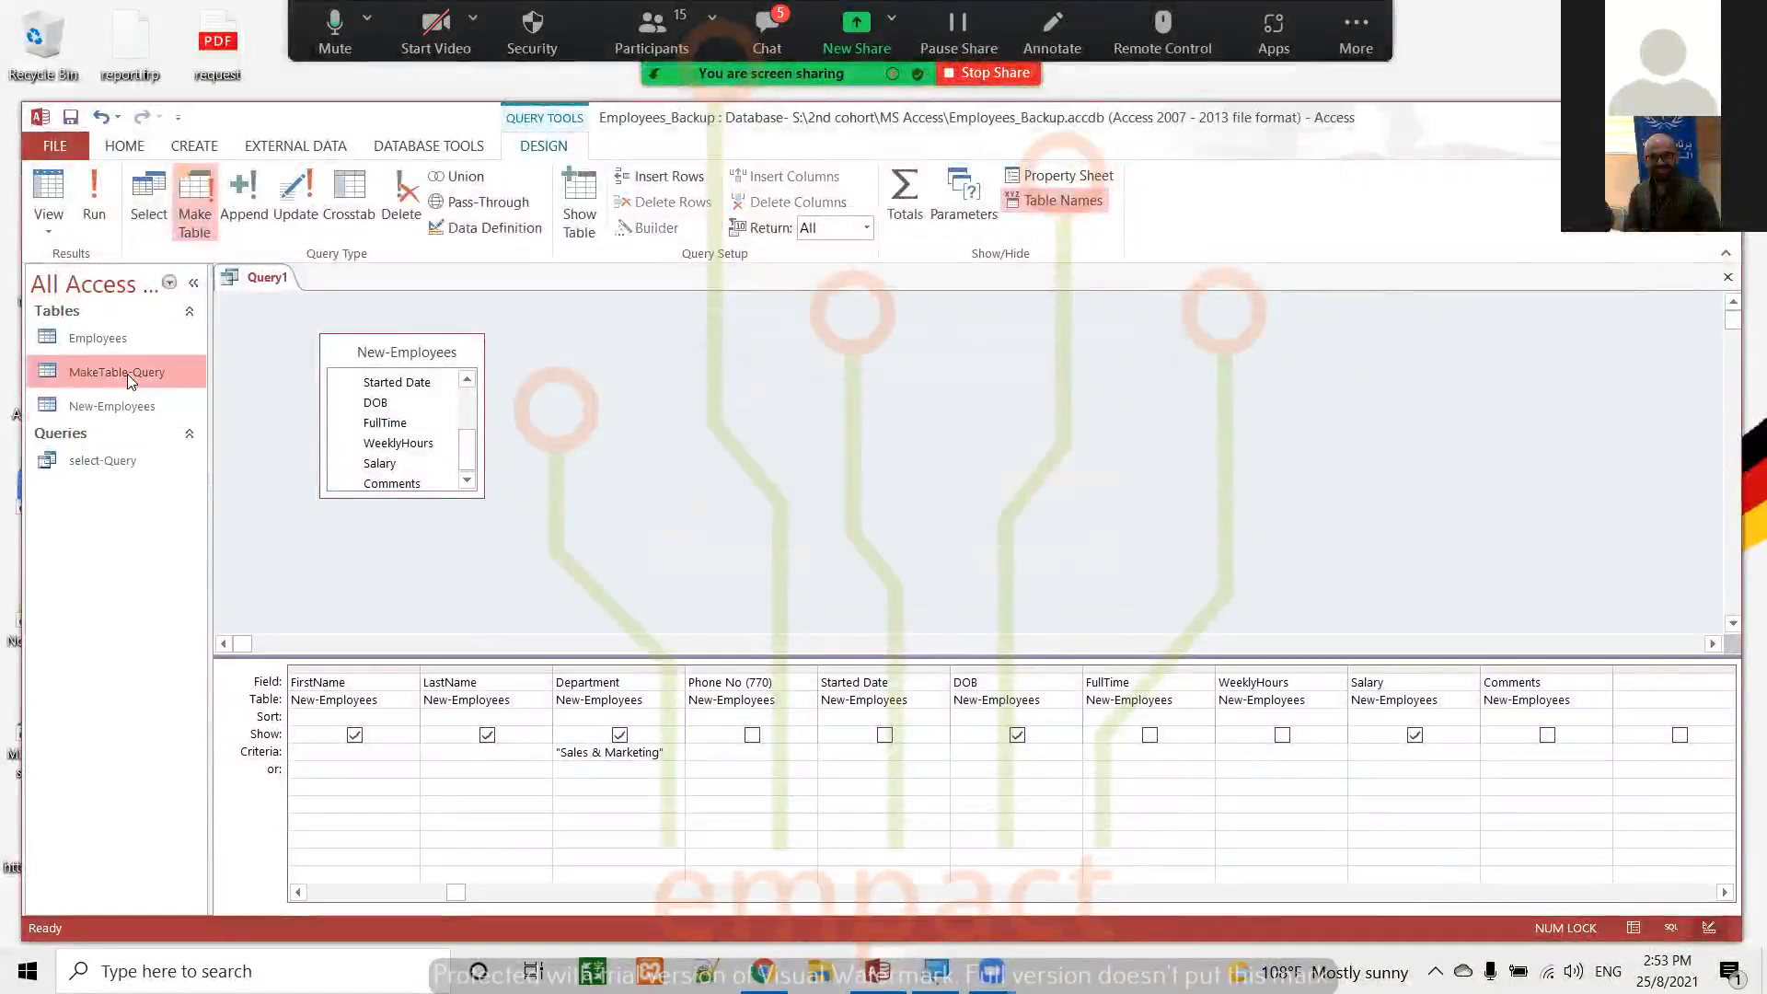
double_click(127, 373)
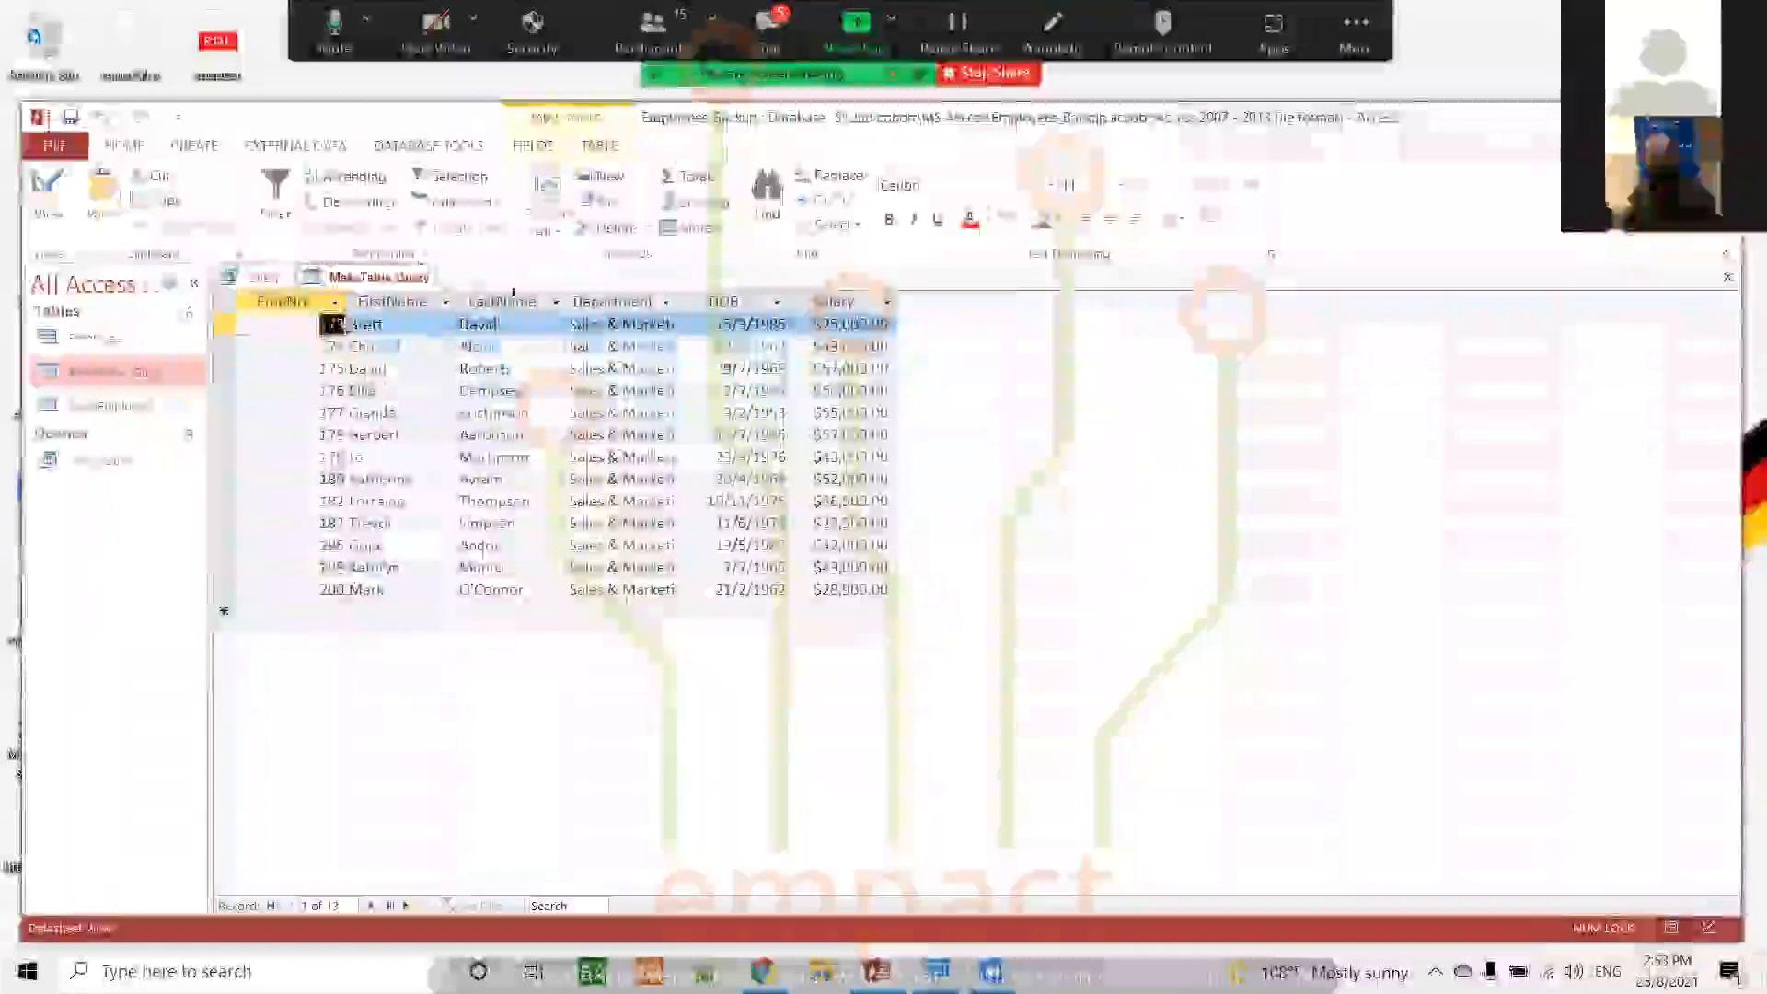
click(1727, 276)
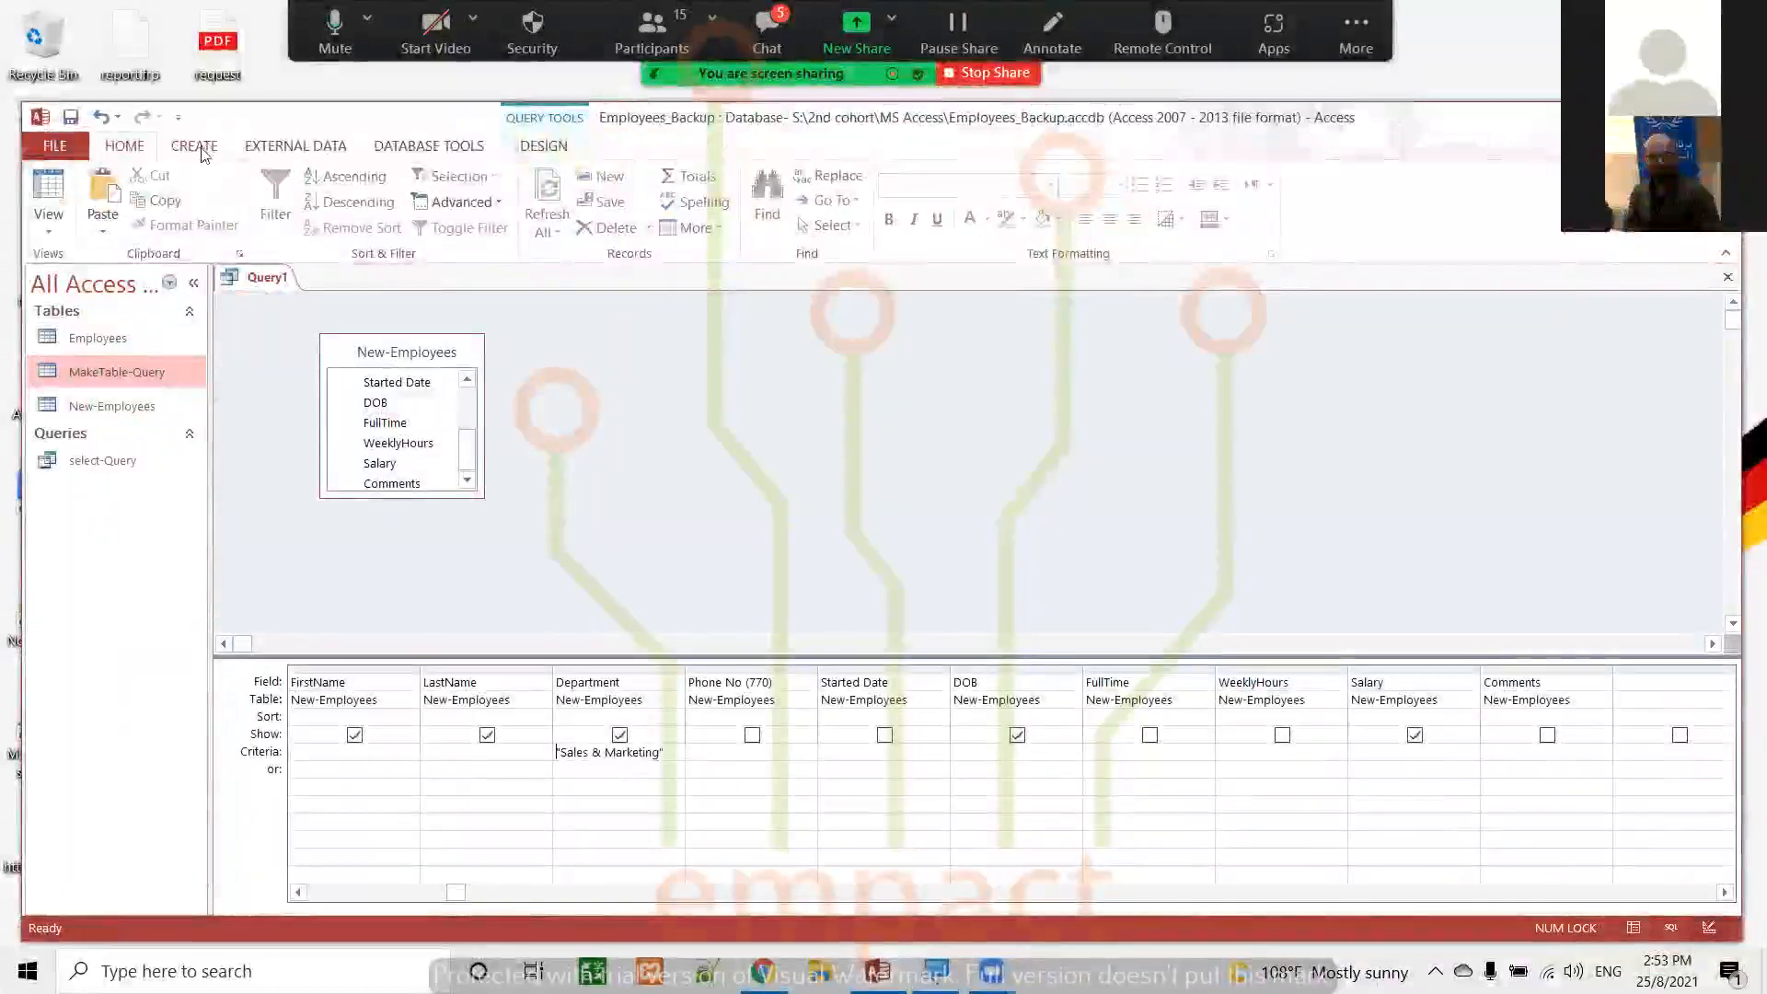
Close the make-table query and save it under the name MakeTable-Quey
click(549, 149)
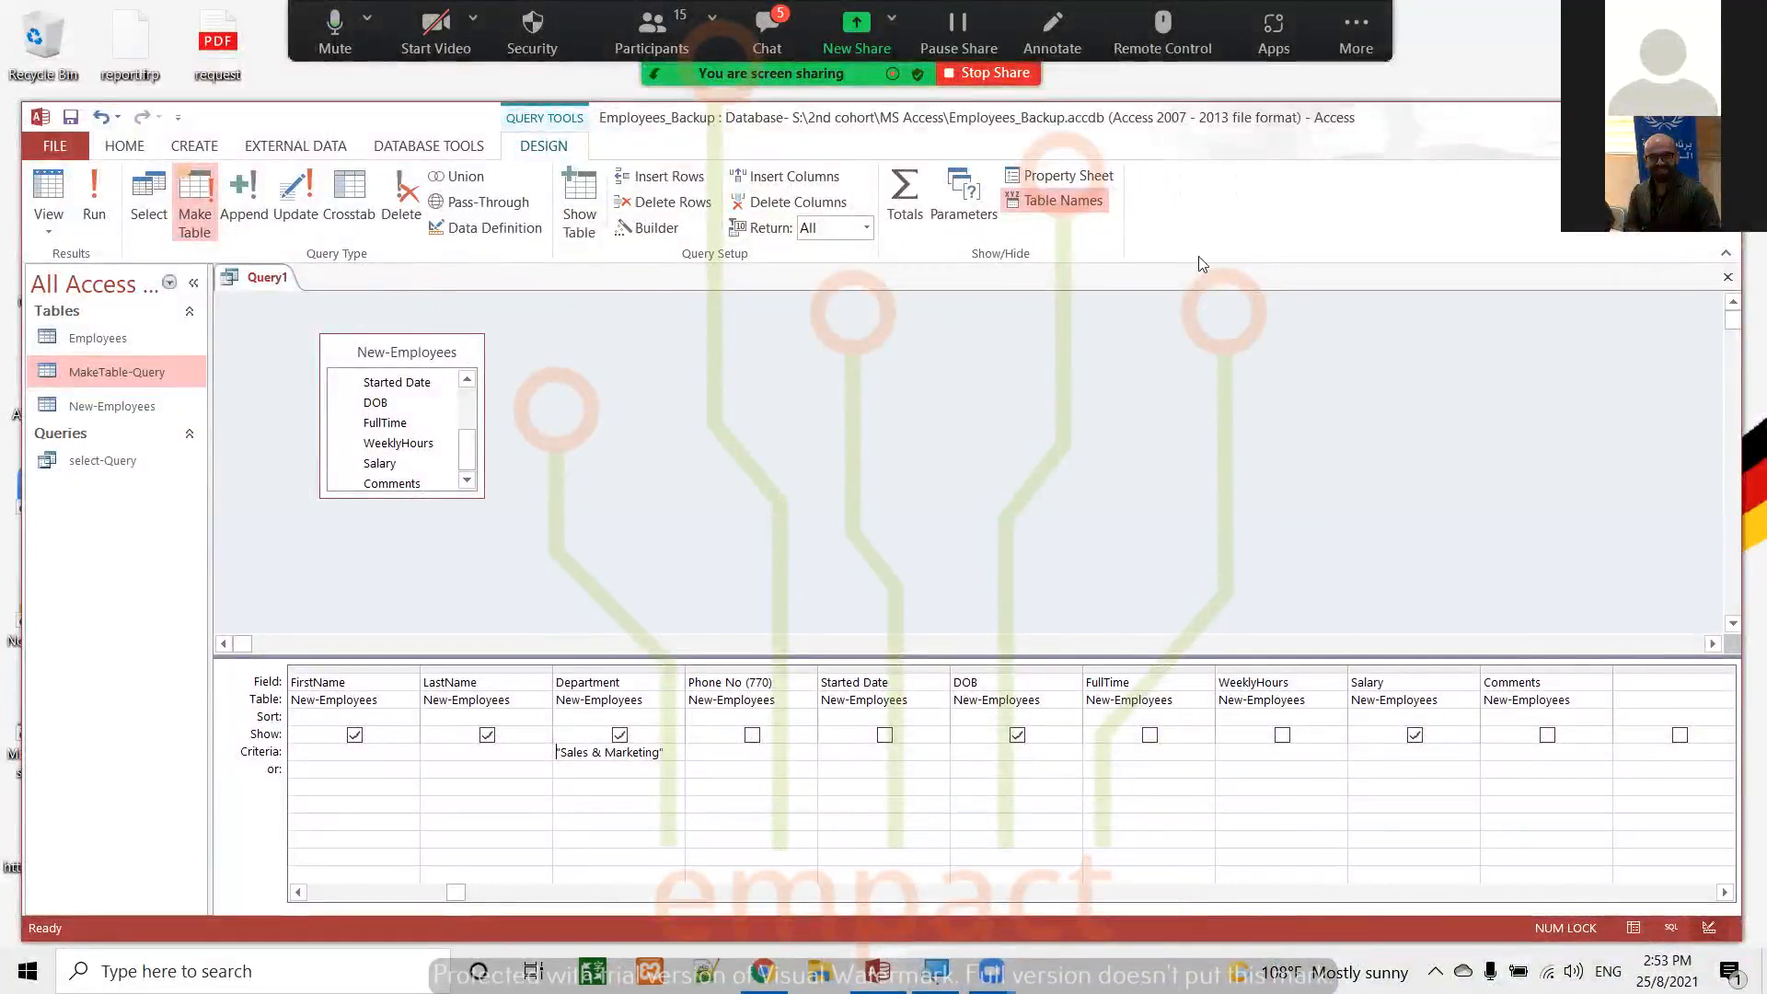
click(1727, 277)
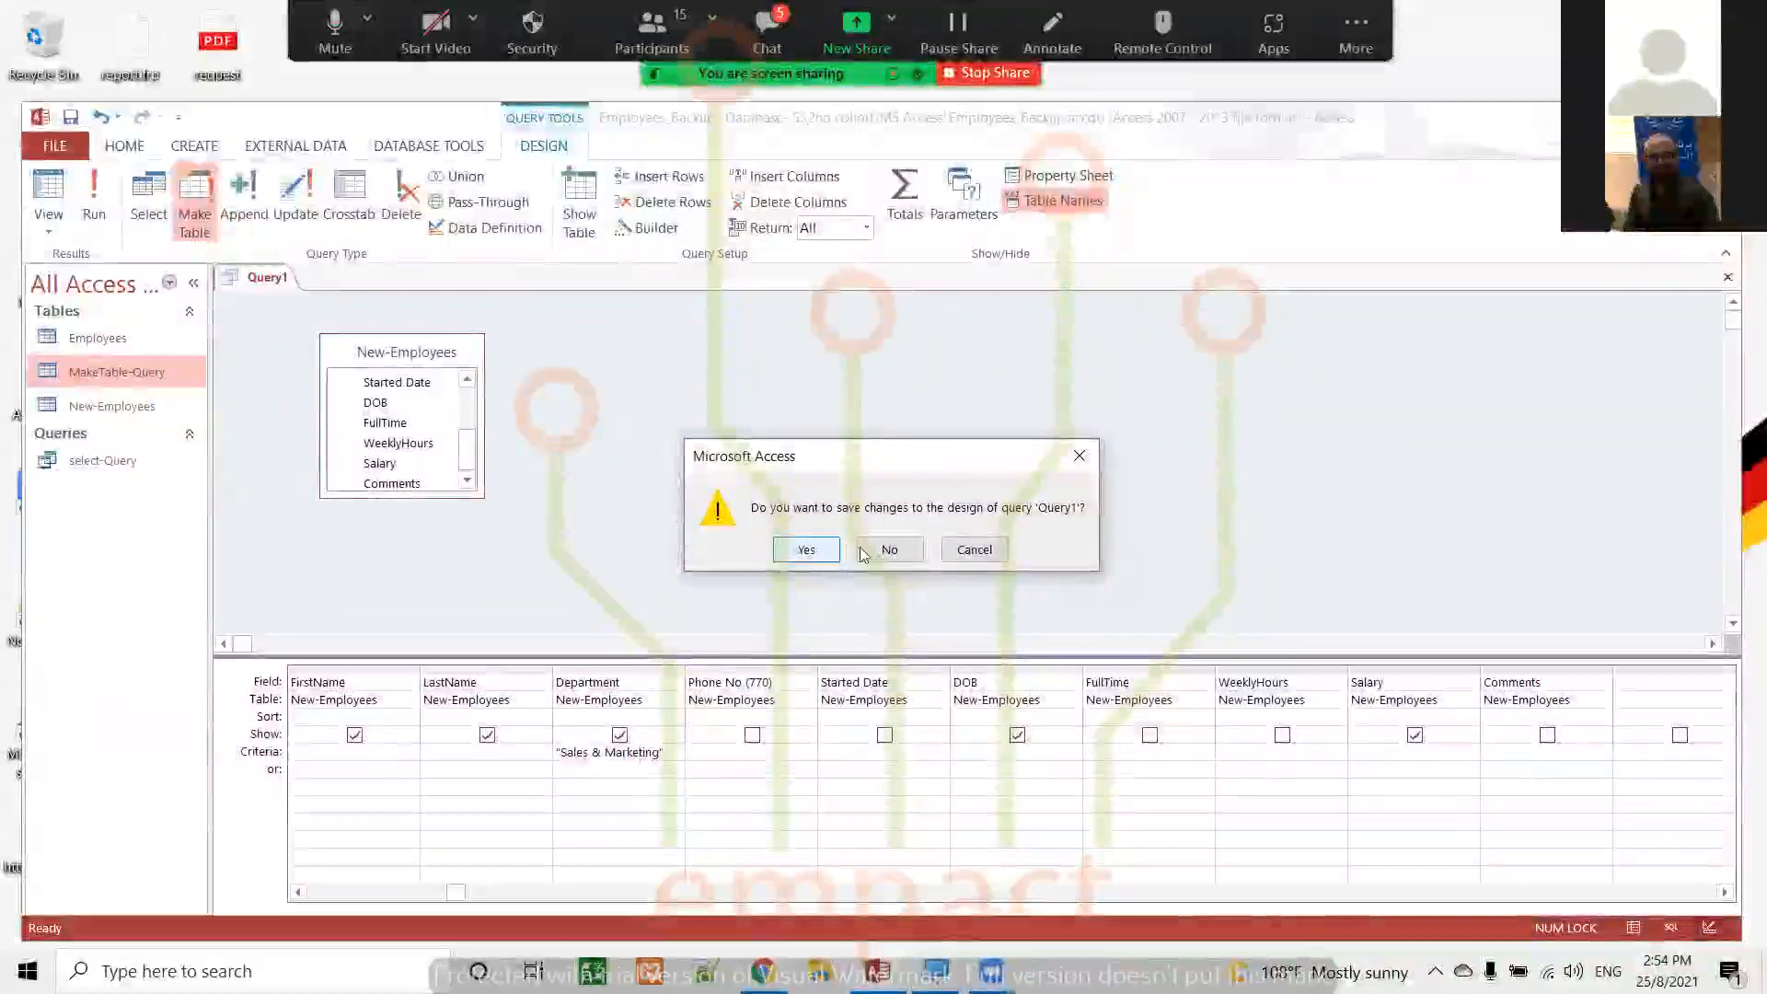
click(806, 549)
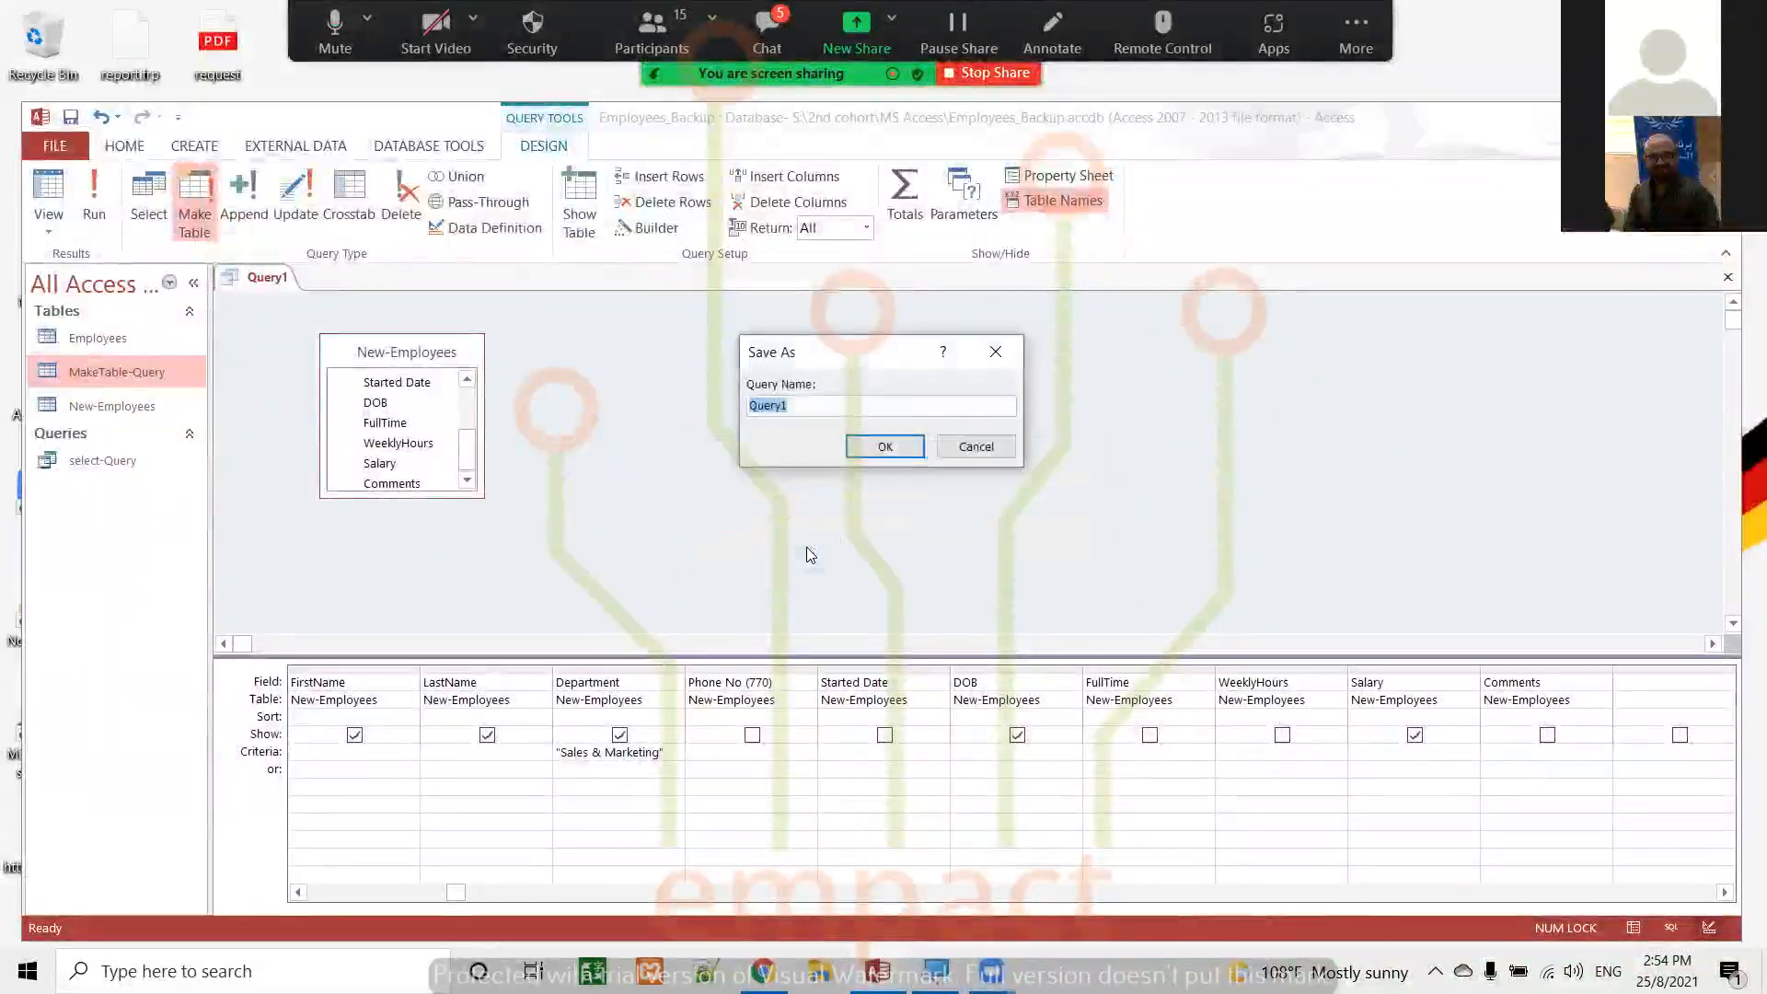
text(Mka)
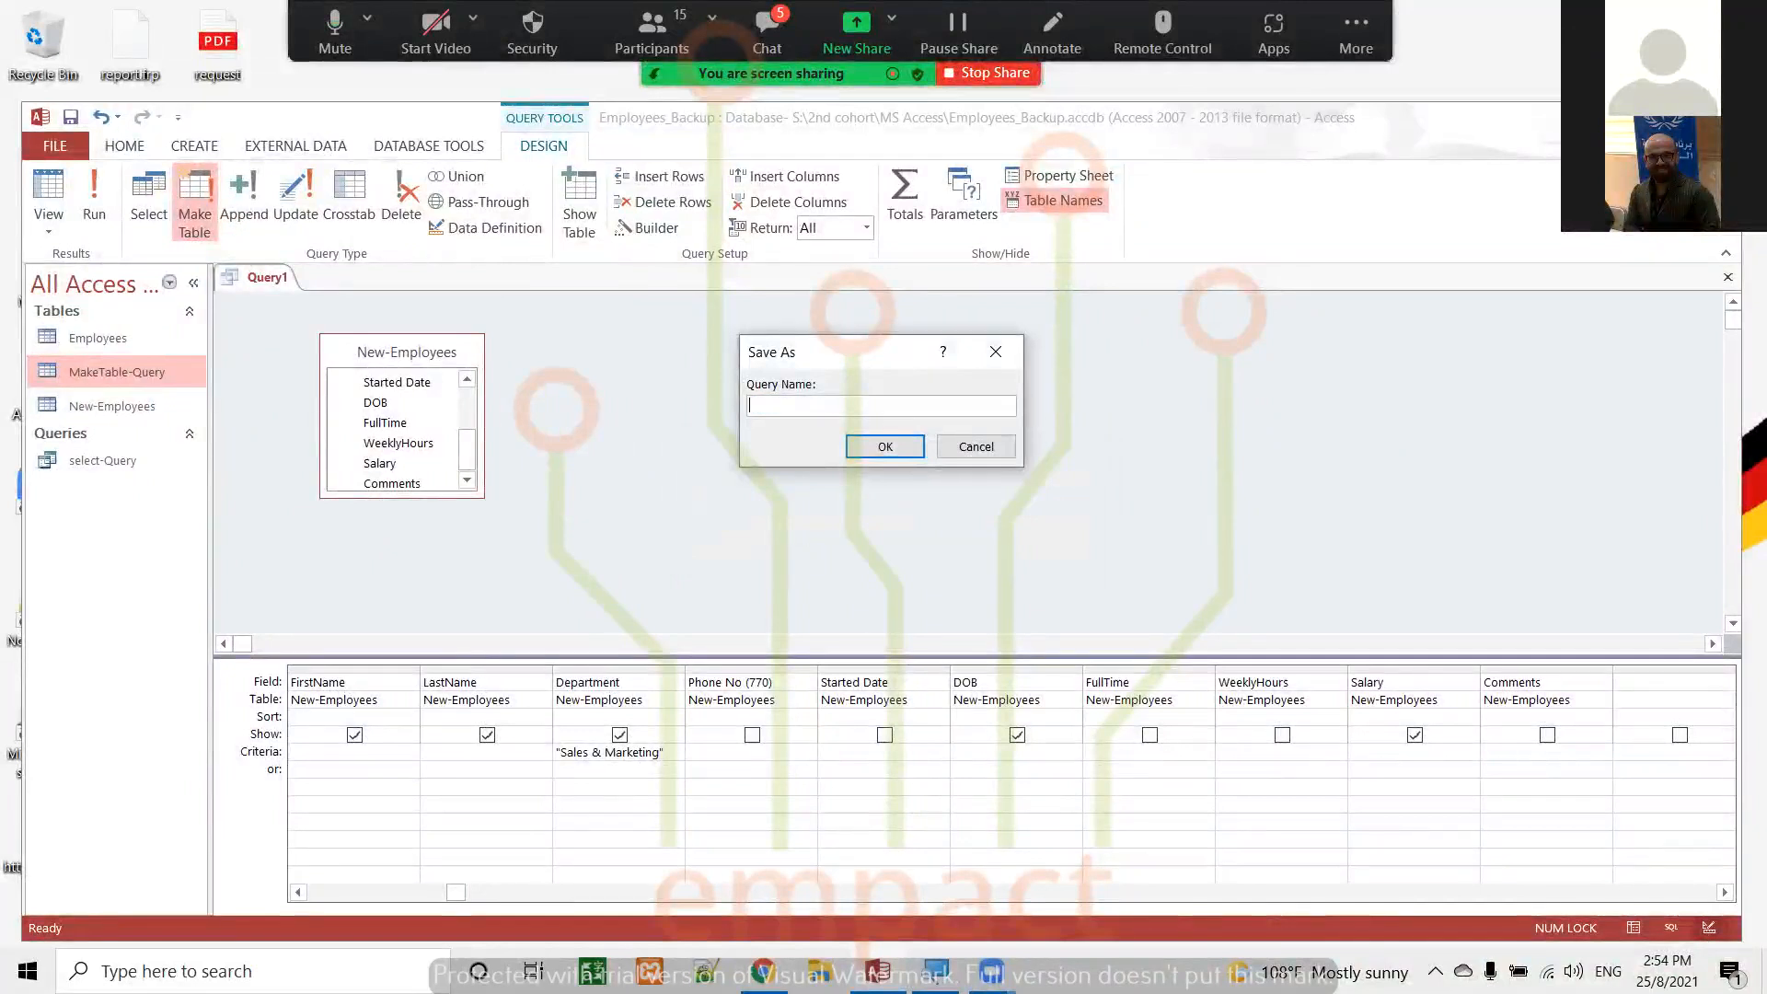
text(MakeTable-Quey)
click(885, 446)
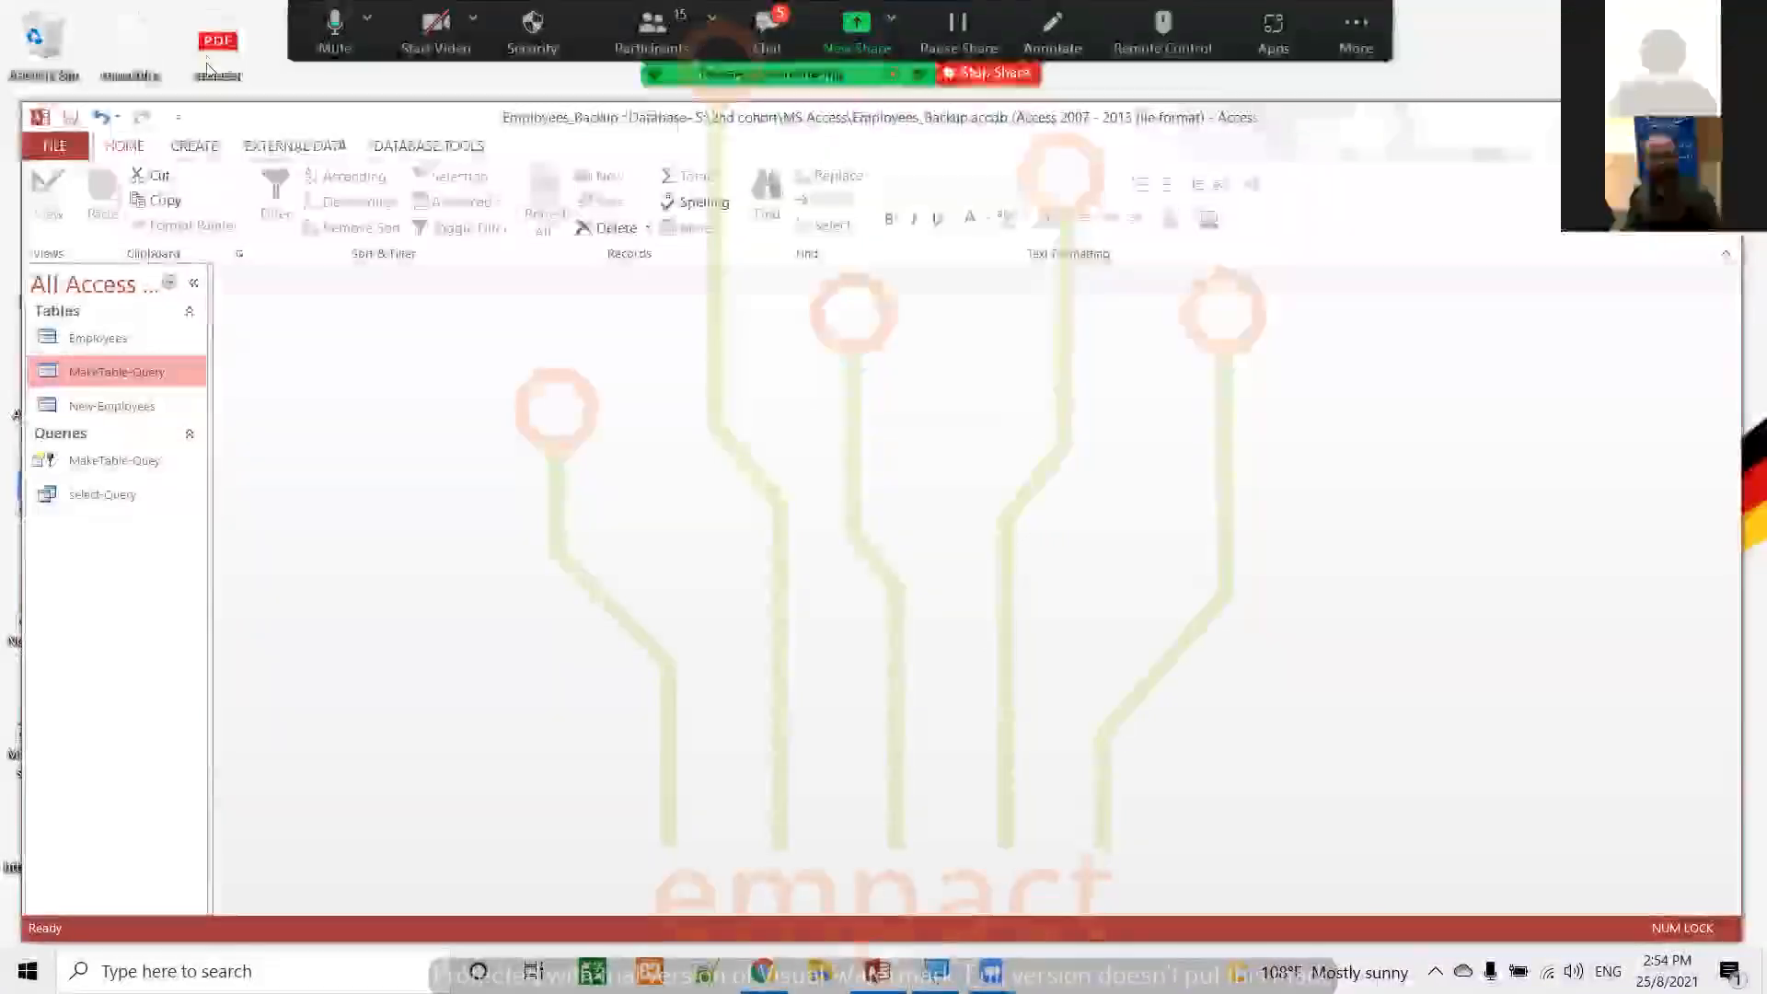
Create a new query in Design view with the MakeTable-Query table as its source, and remove the duplicate copy of the table
click(197, 148)
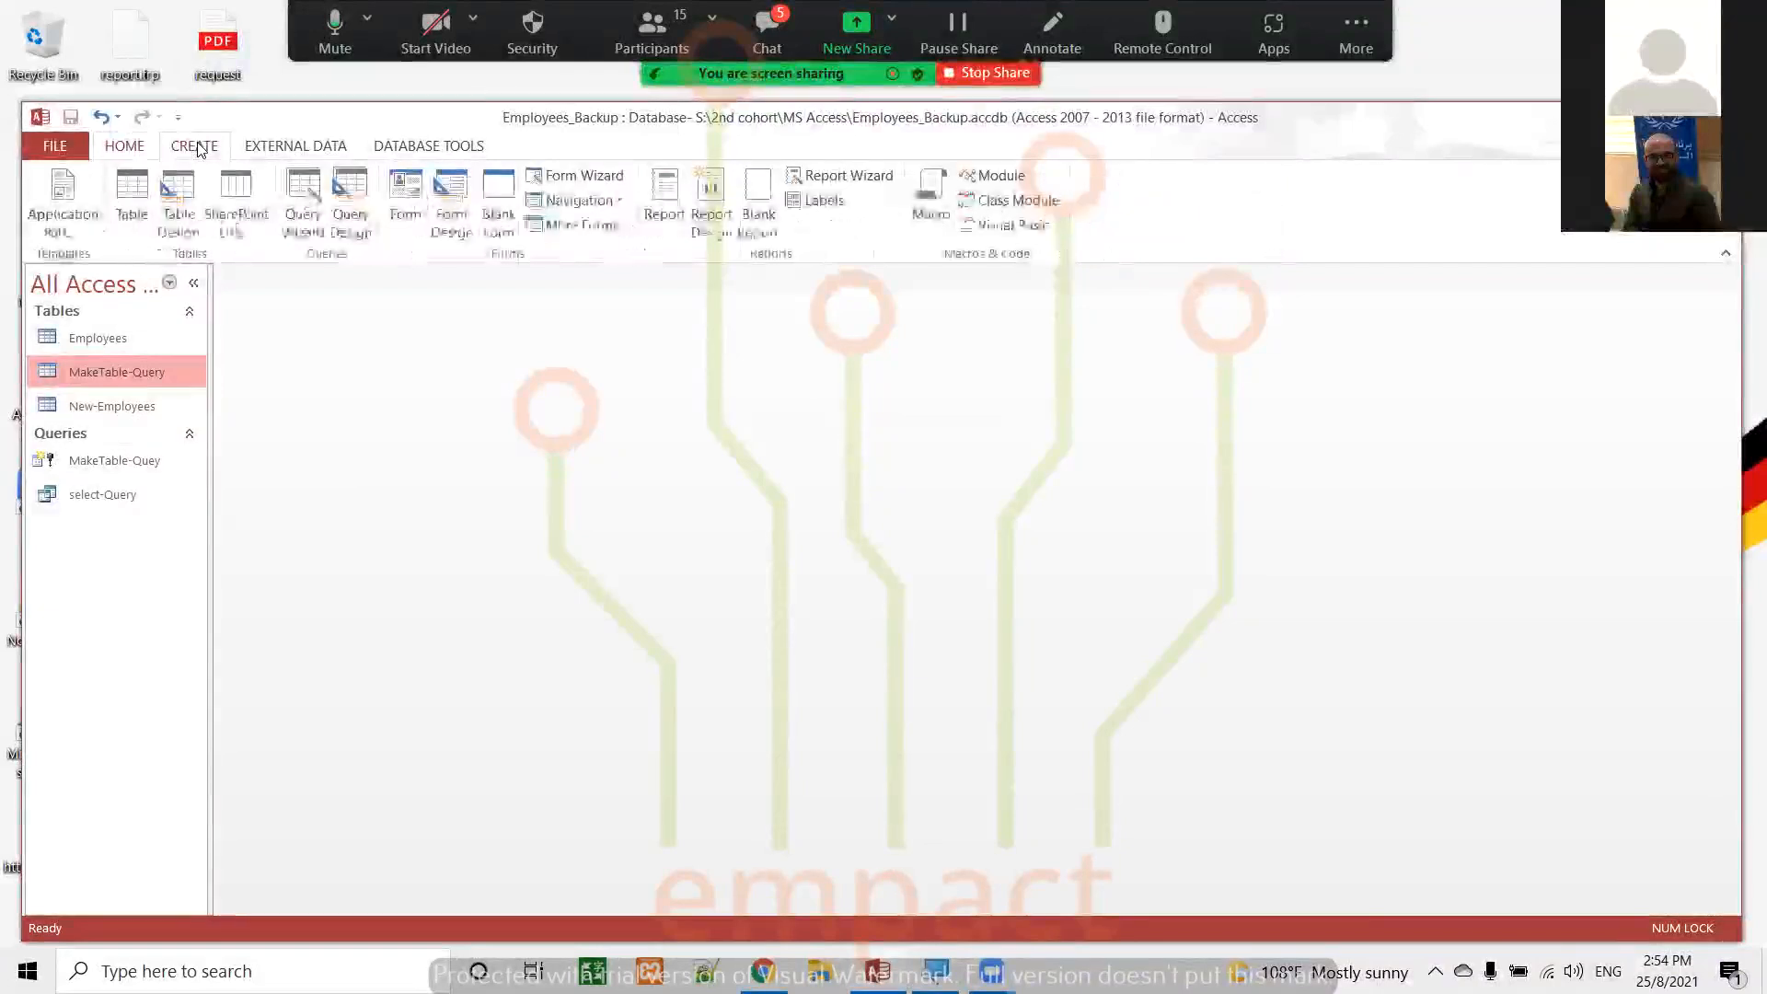
click(350, 211)
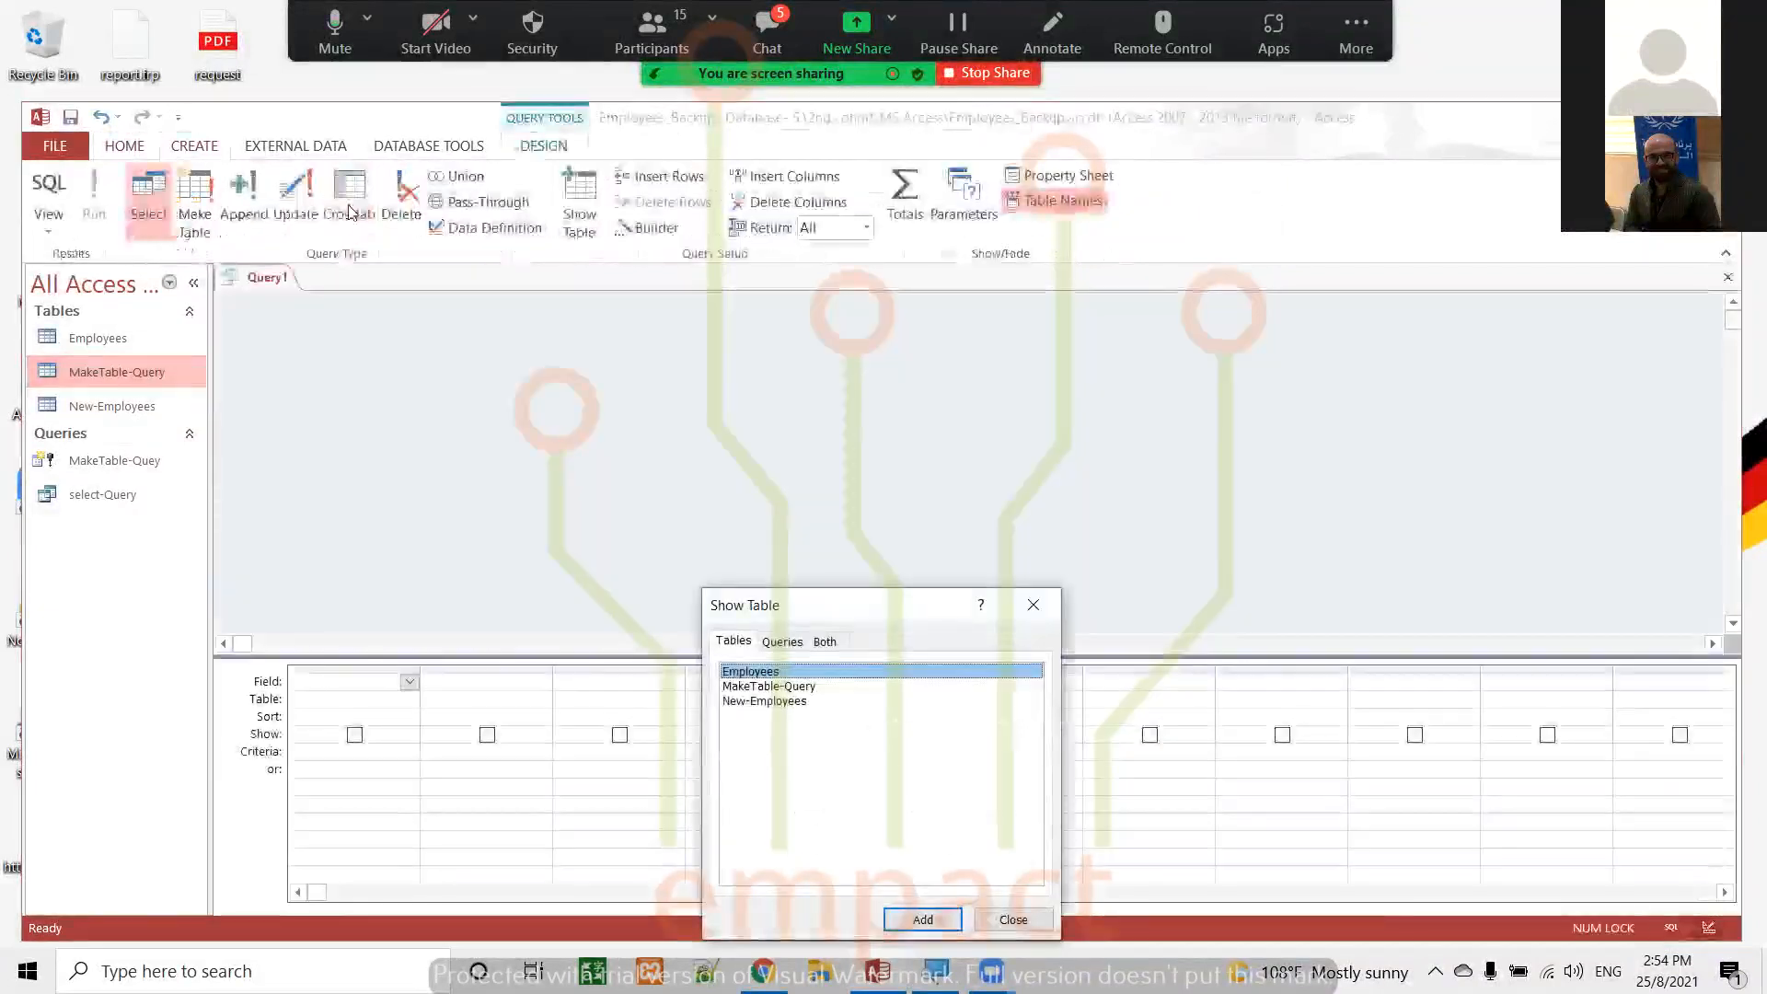
double_click(771, 686)
click(915, 921)
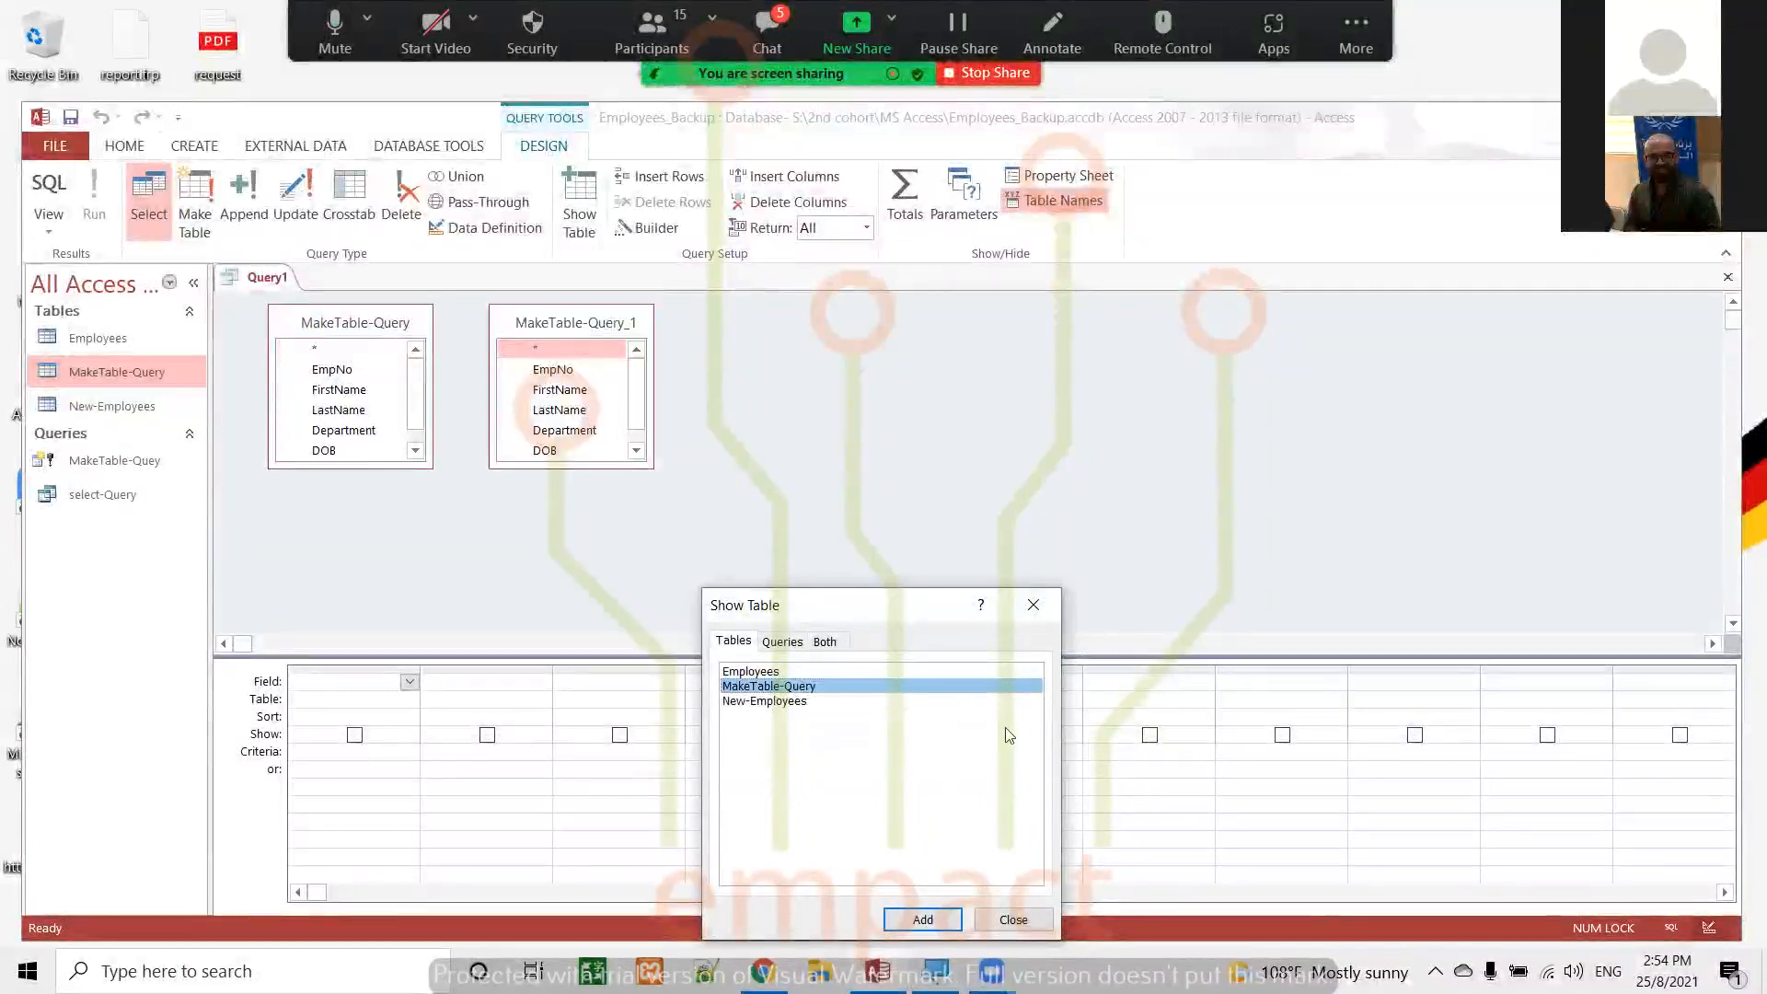
click(1007, 919)
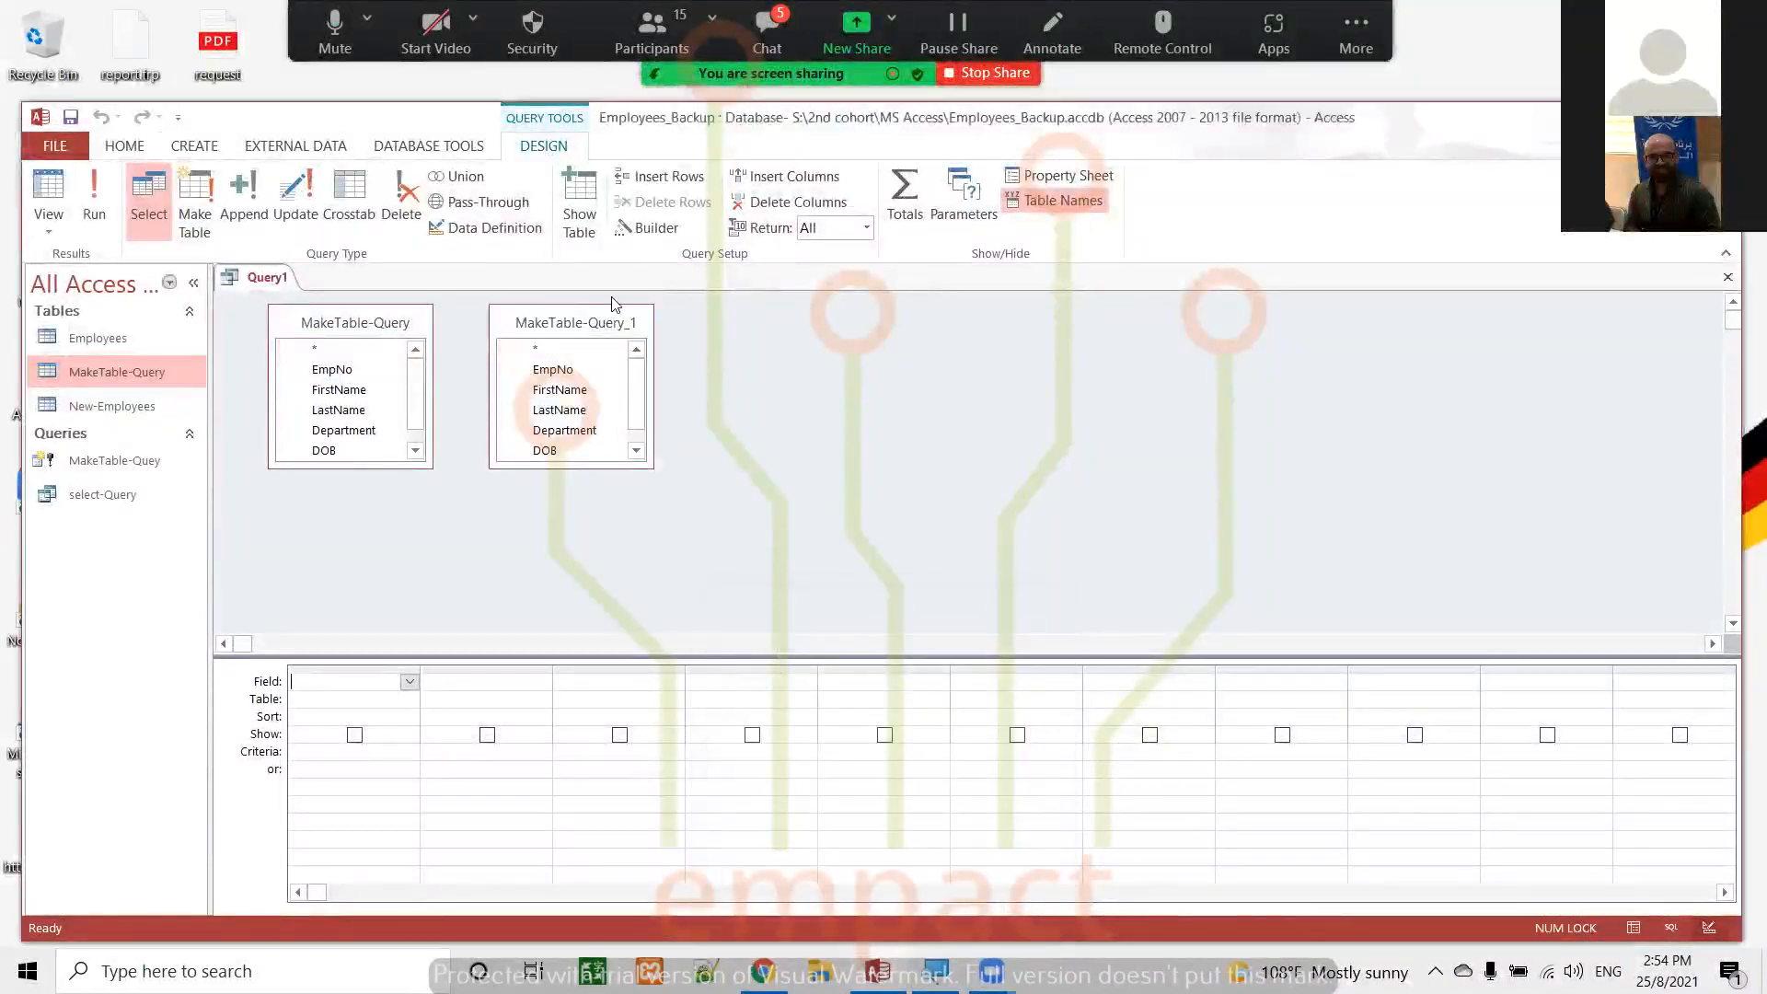
click(602, 322)
key(Delete)
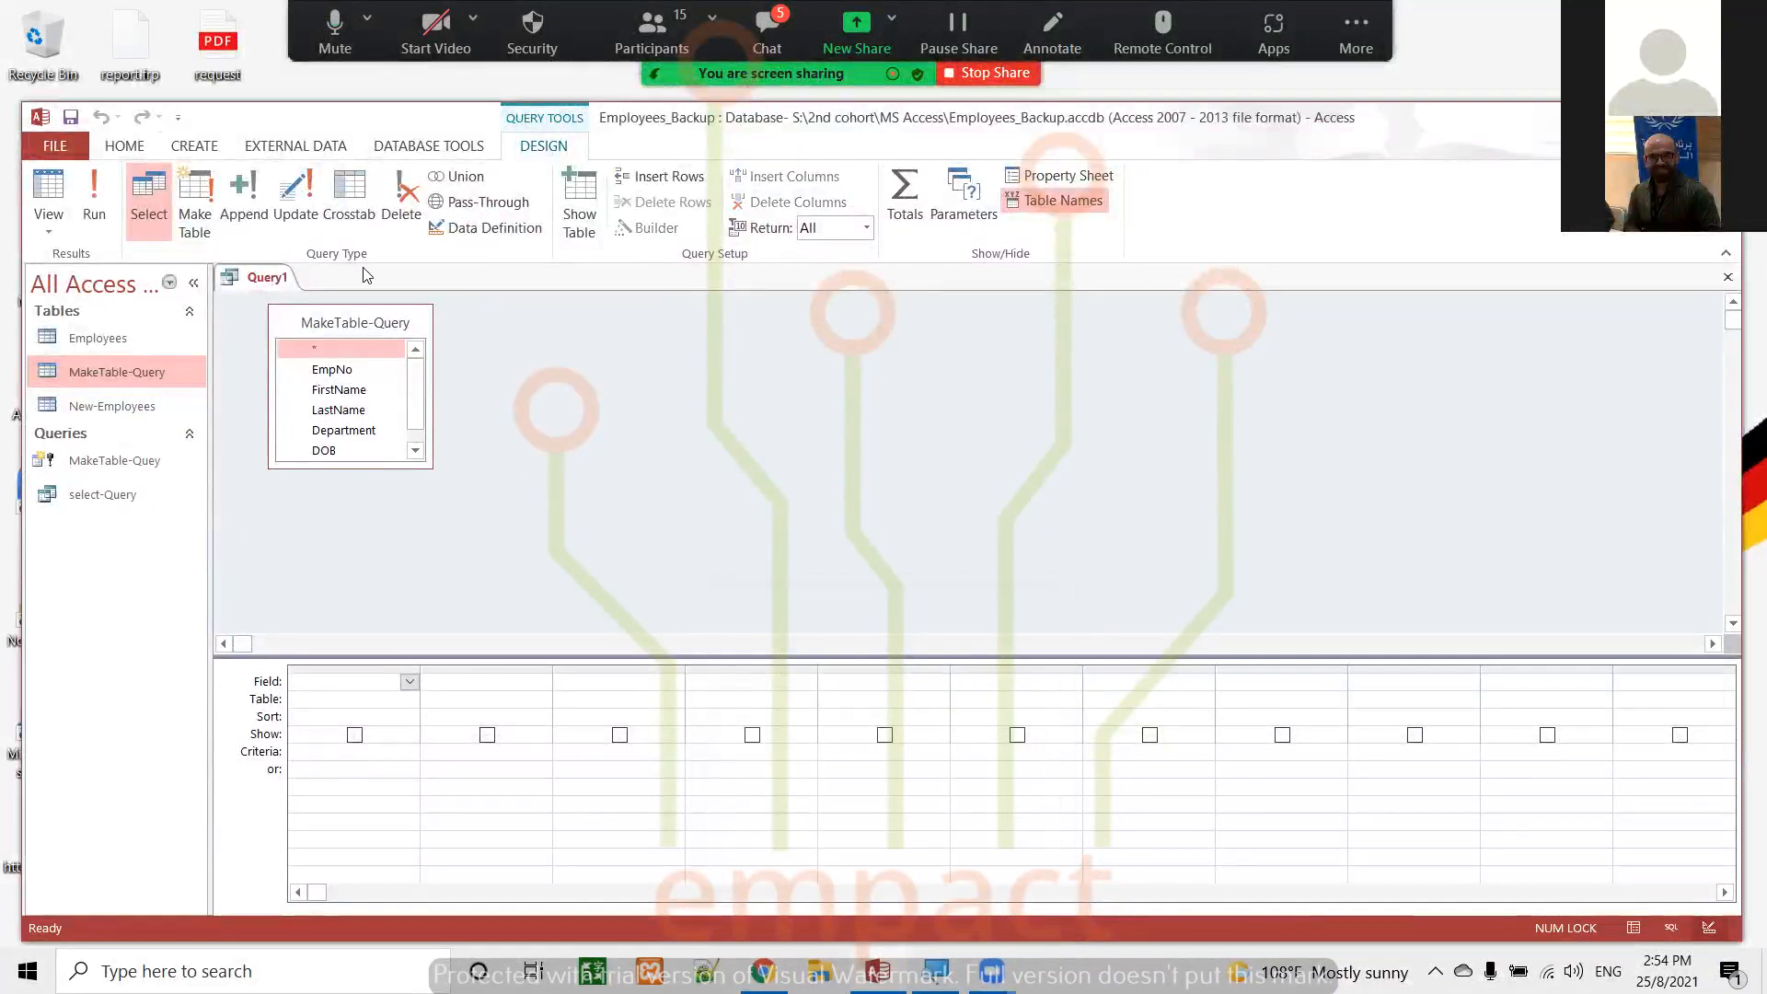
Add all fields of the MakeTable-Query table to the design grid and run the query
double_click(361, 322)
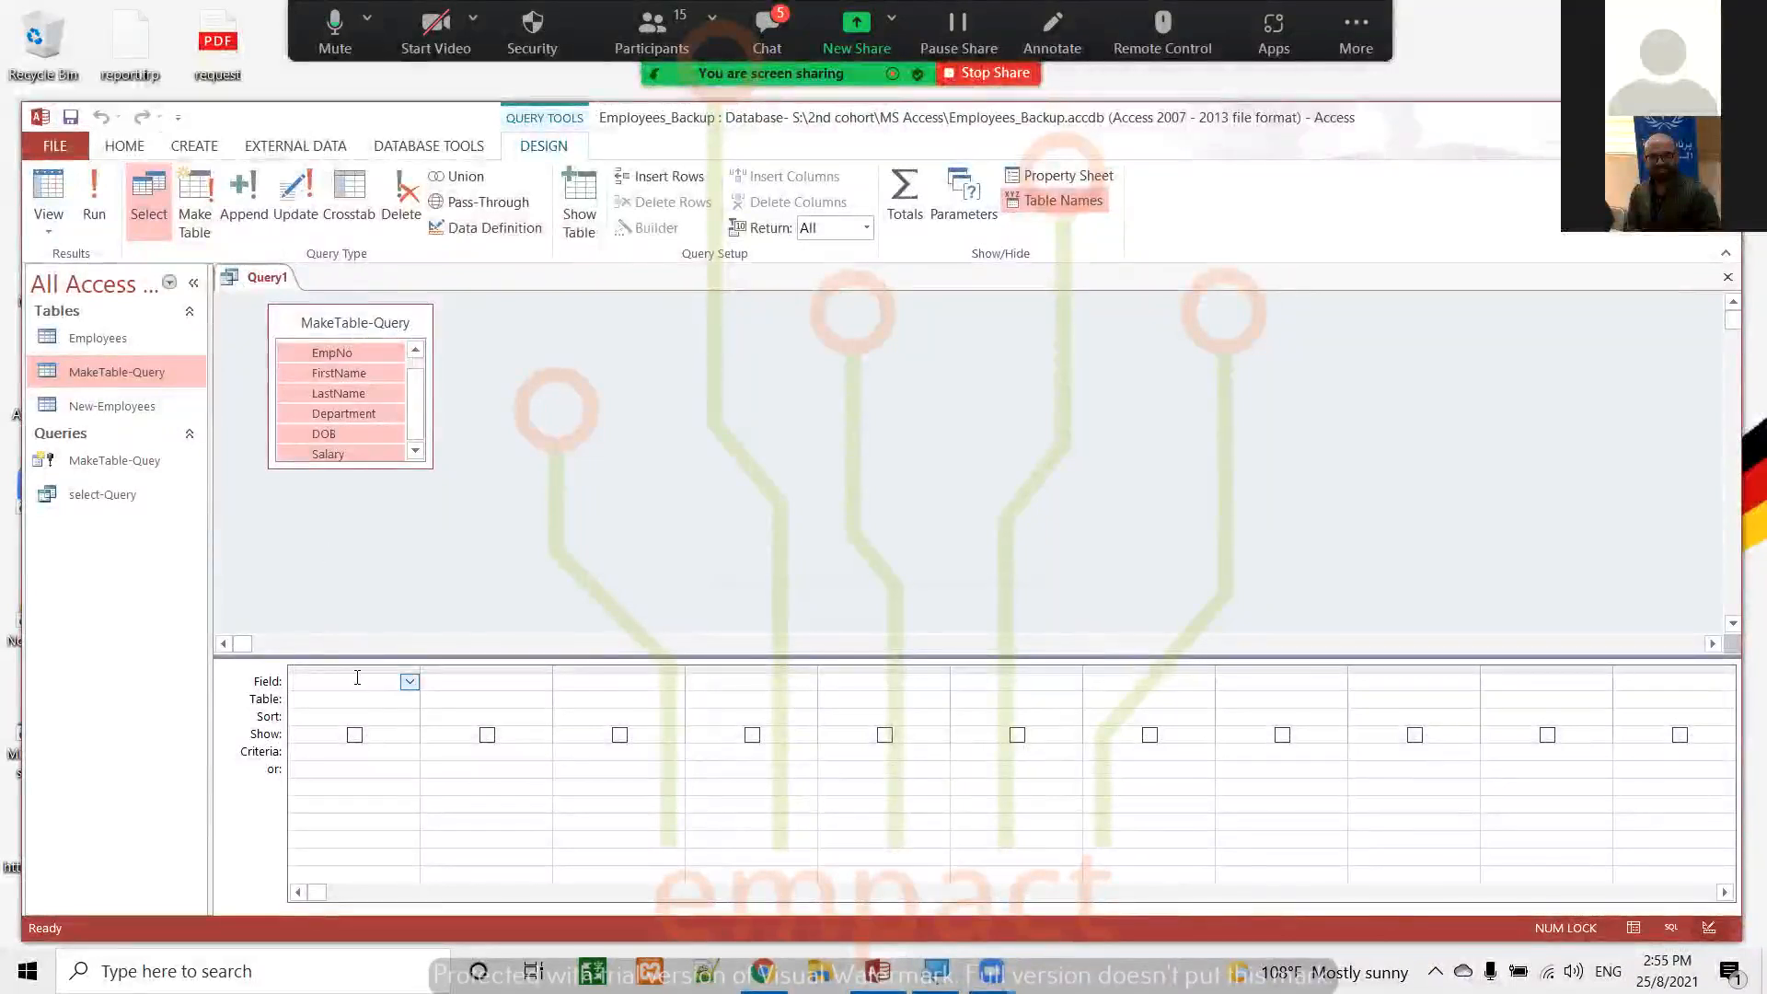
drag(339, 380, 372, 681)
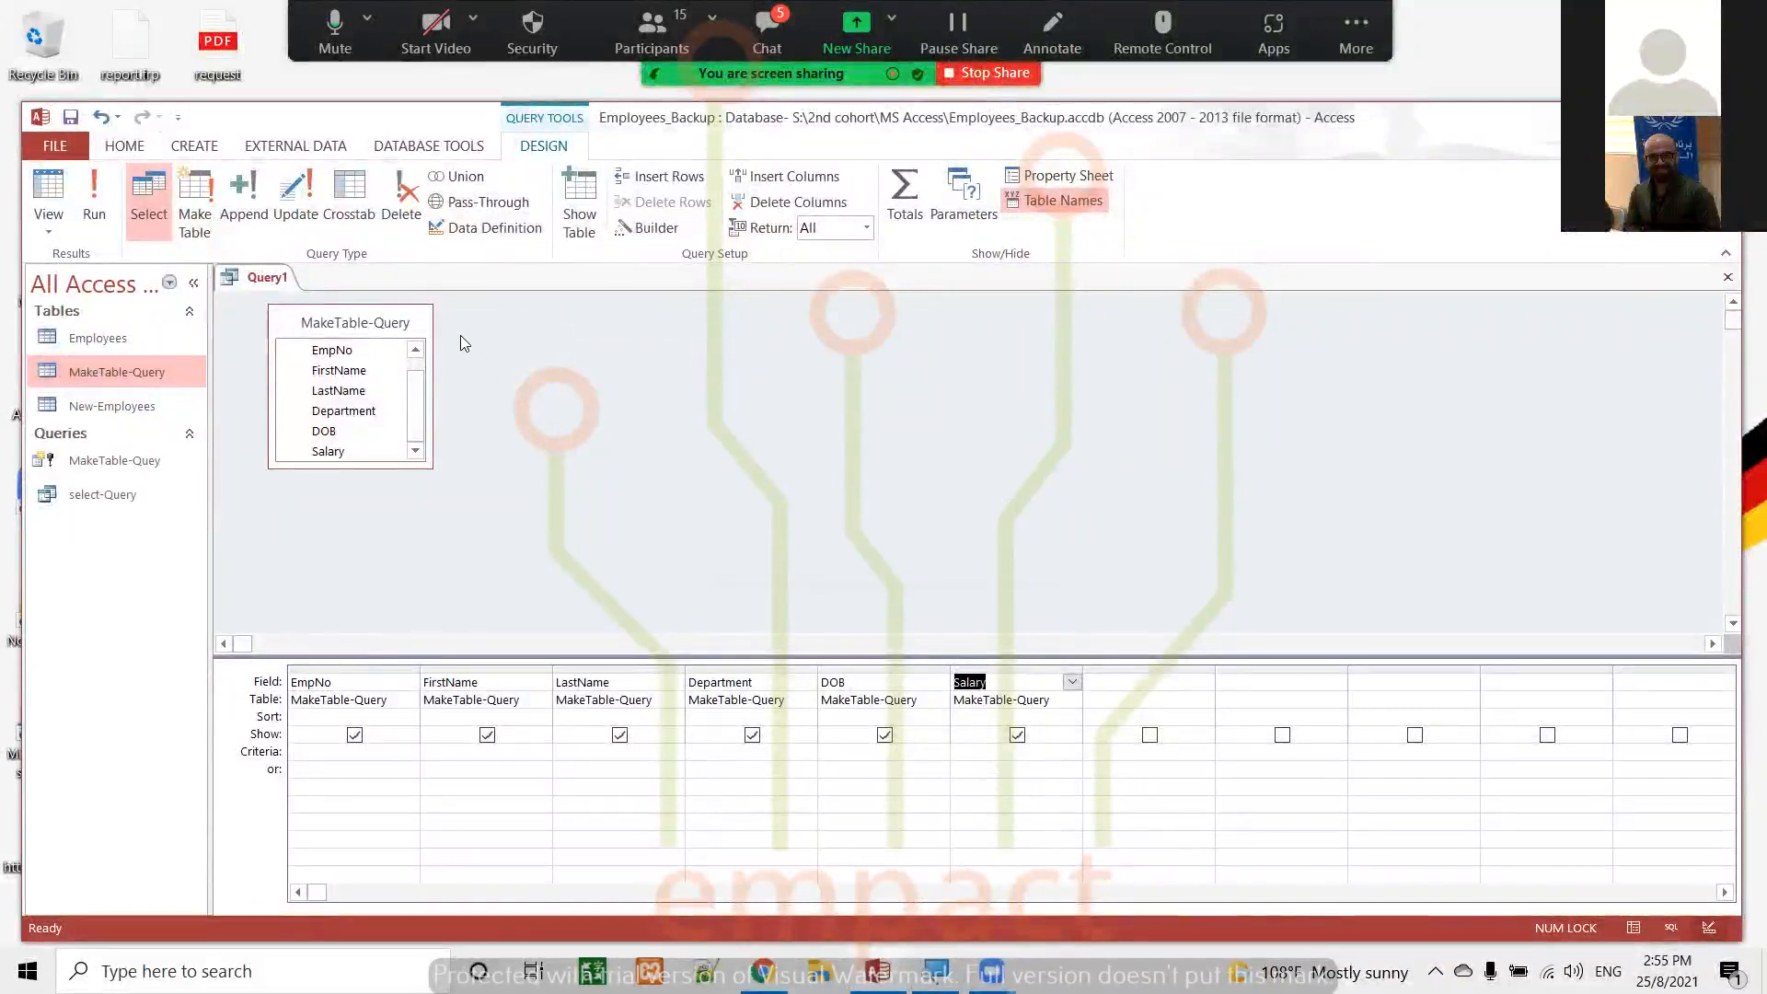
click(95, 194)
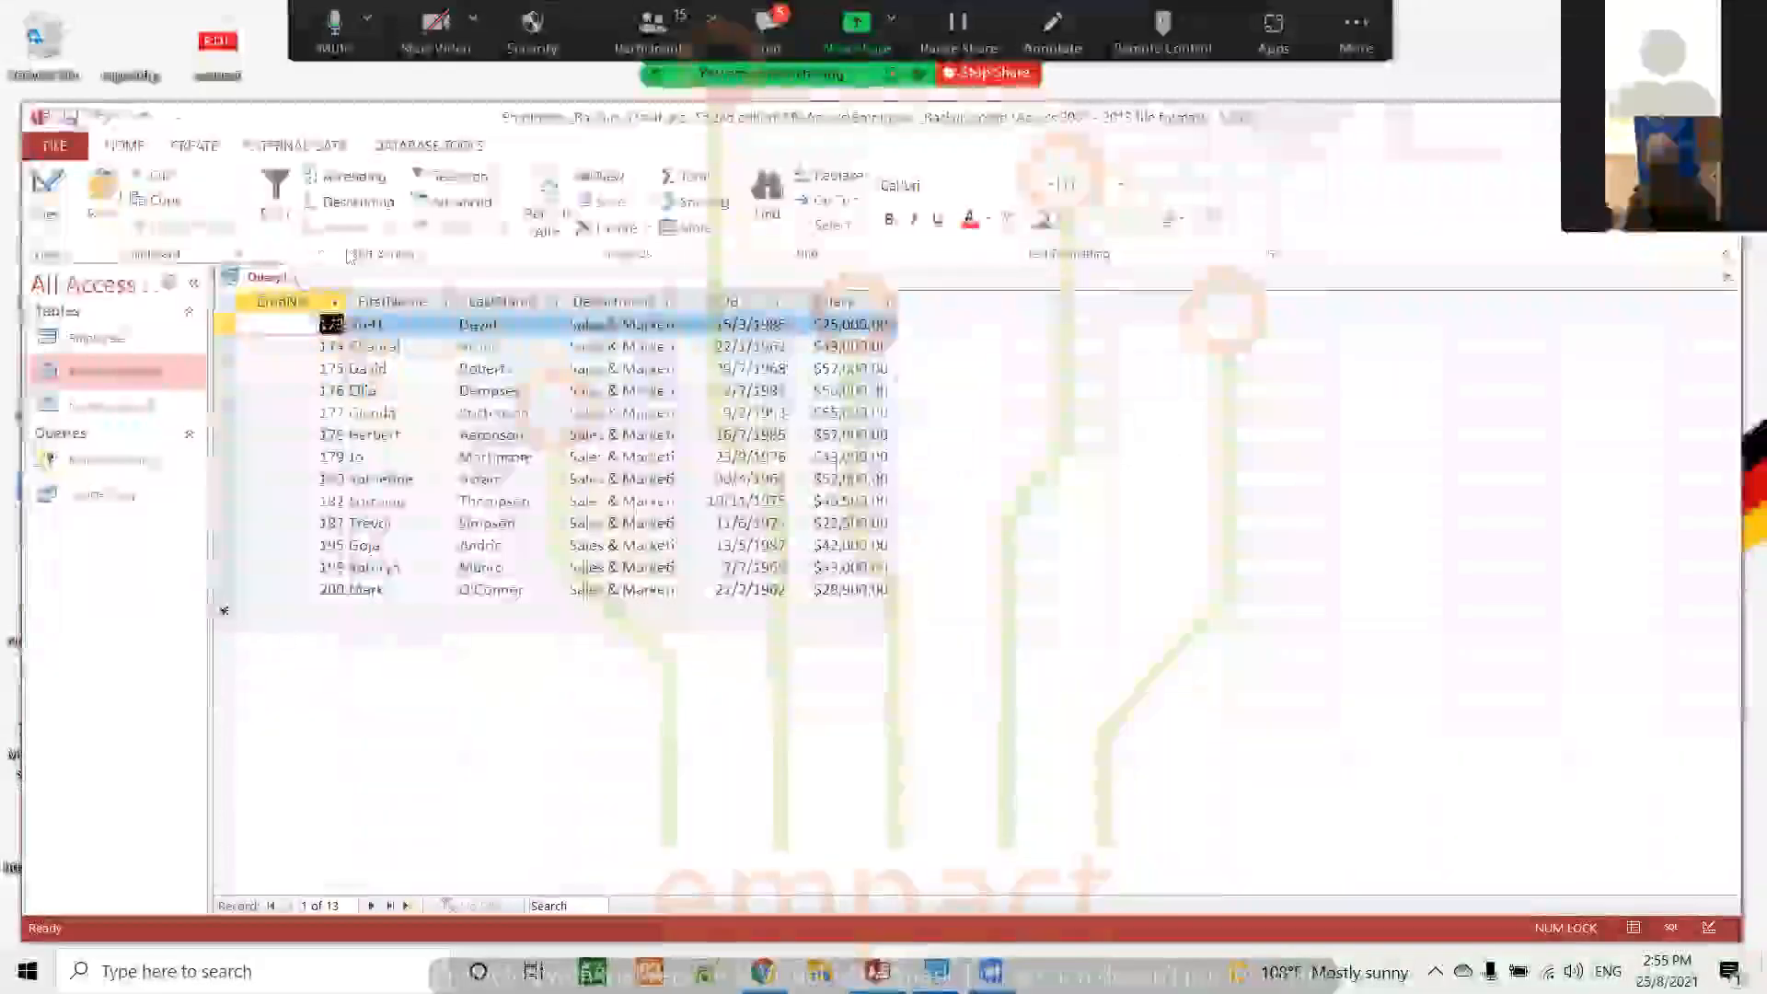
Return to Design view and turn the query into an append query targeting the New-Employees table in the current database
click(48, 195)
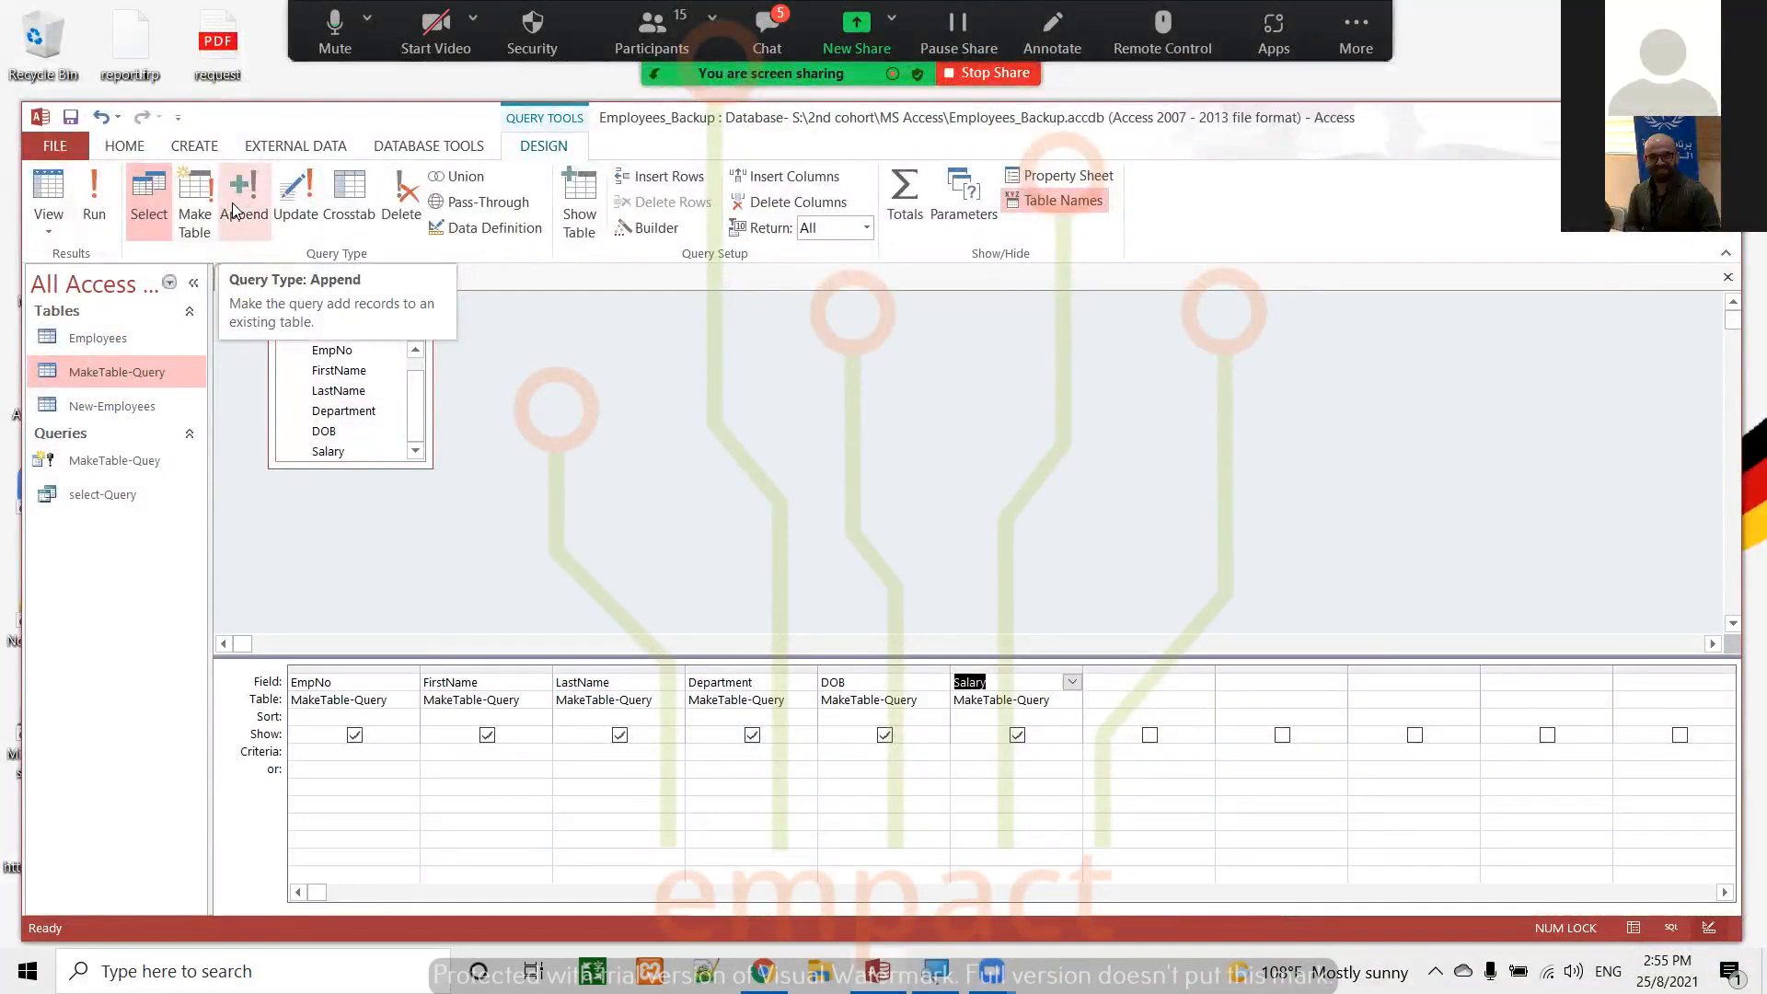
click(232, 202)
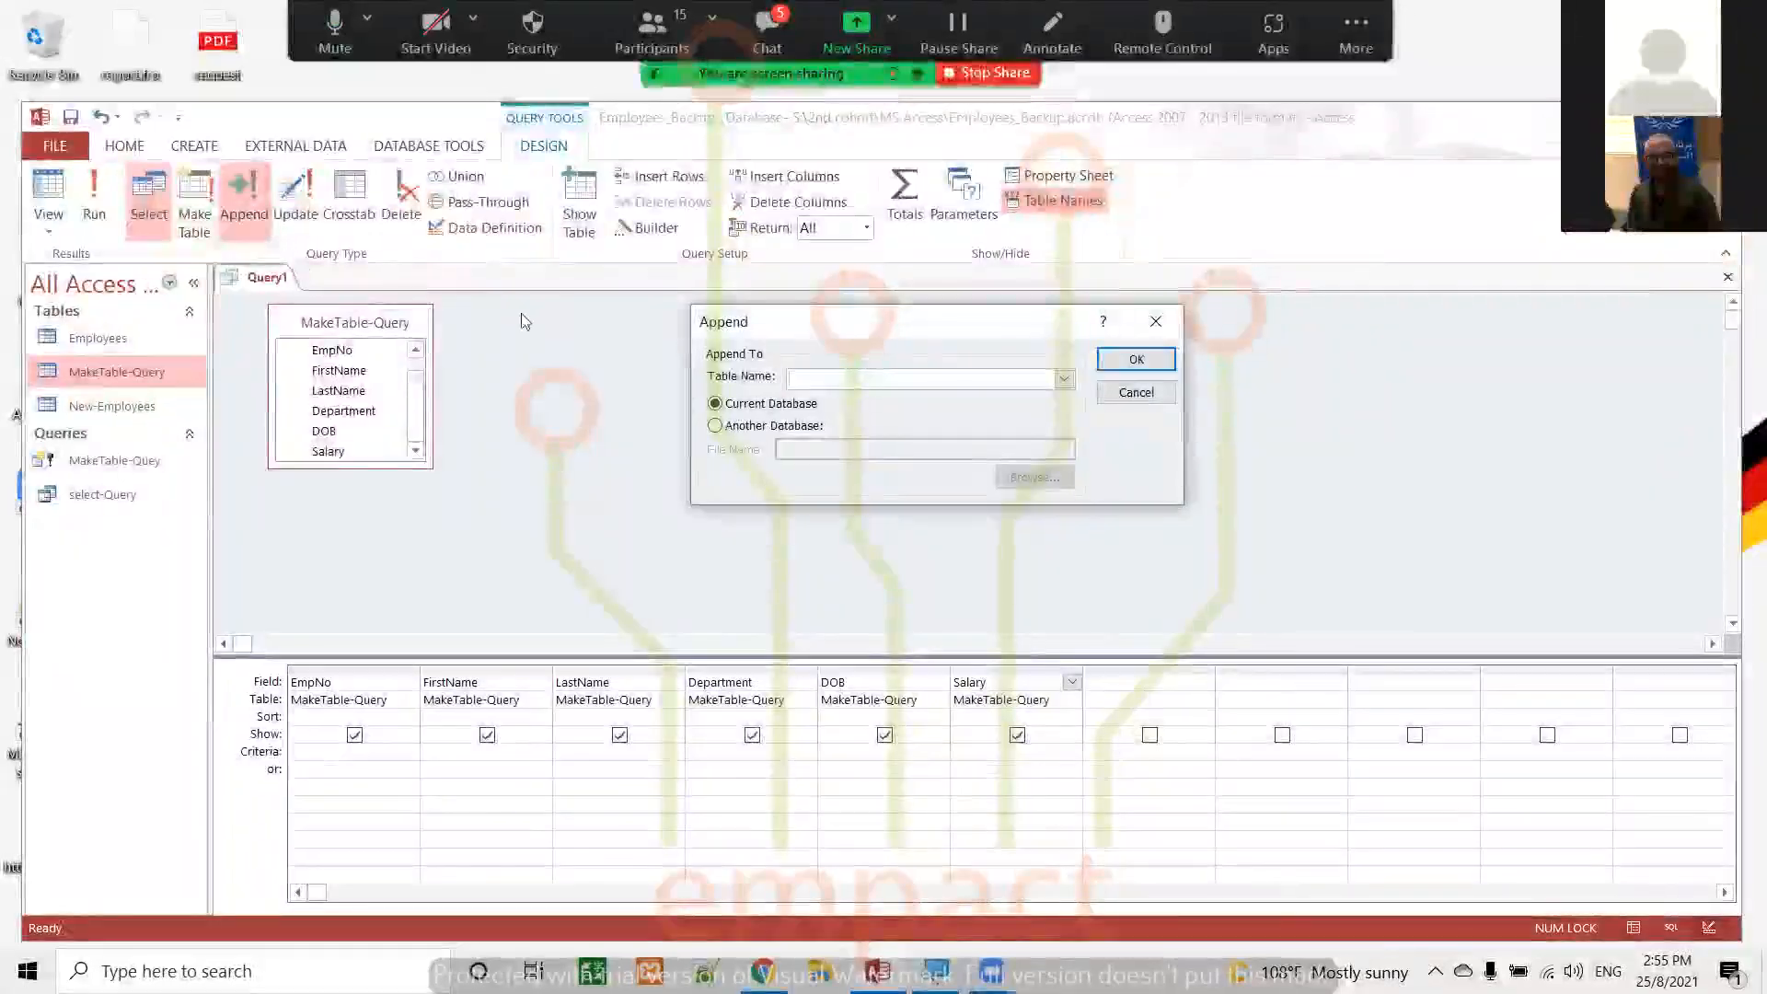
click(1065, 379)
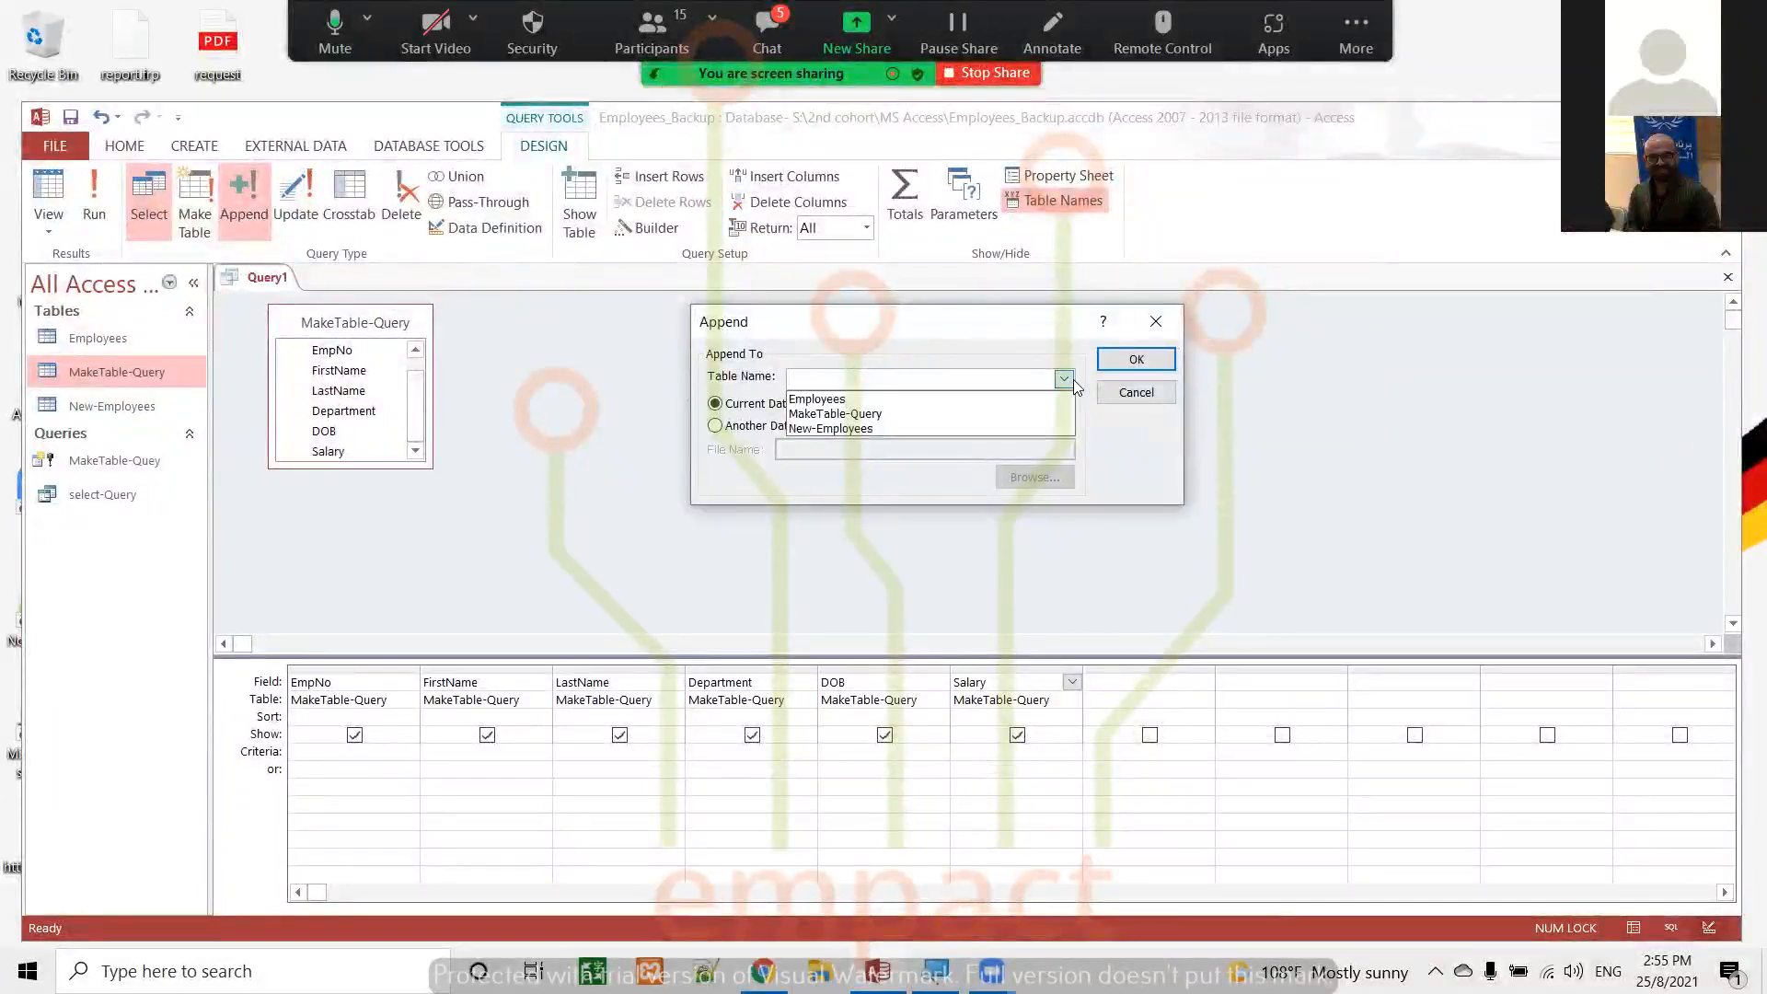
click(842, 428)
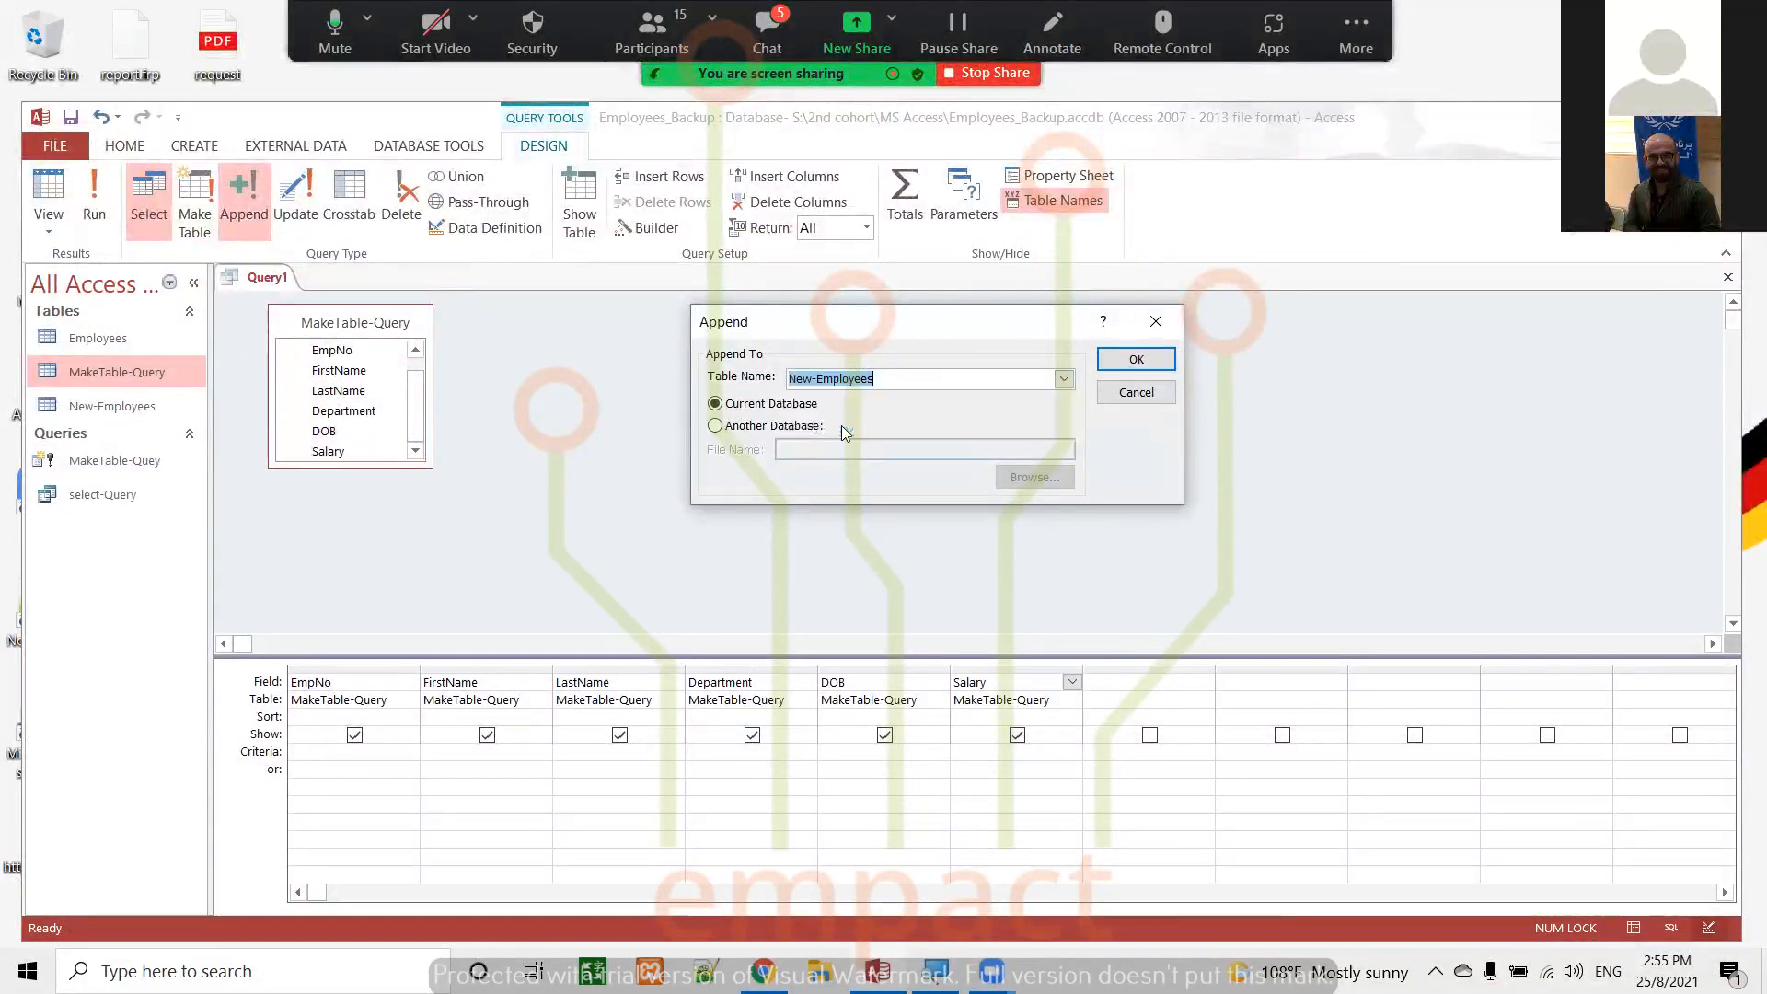
click(1137, 359)
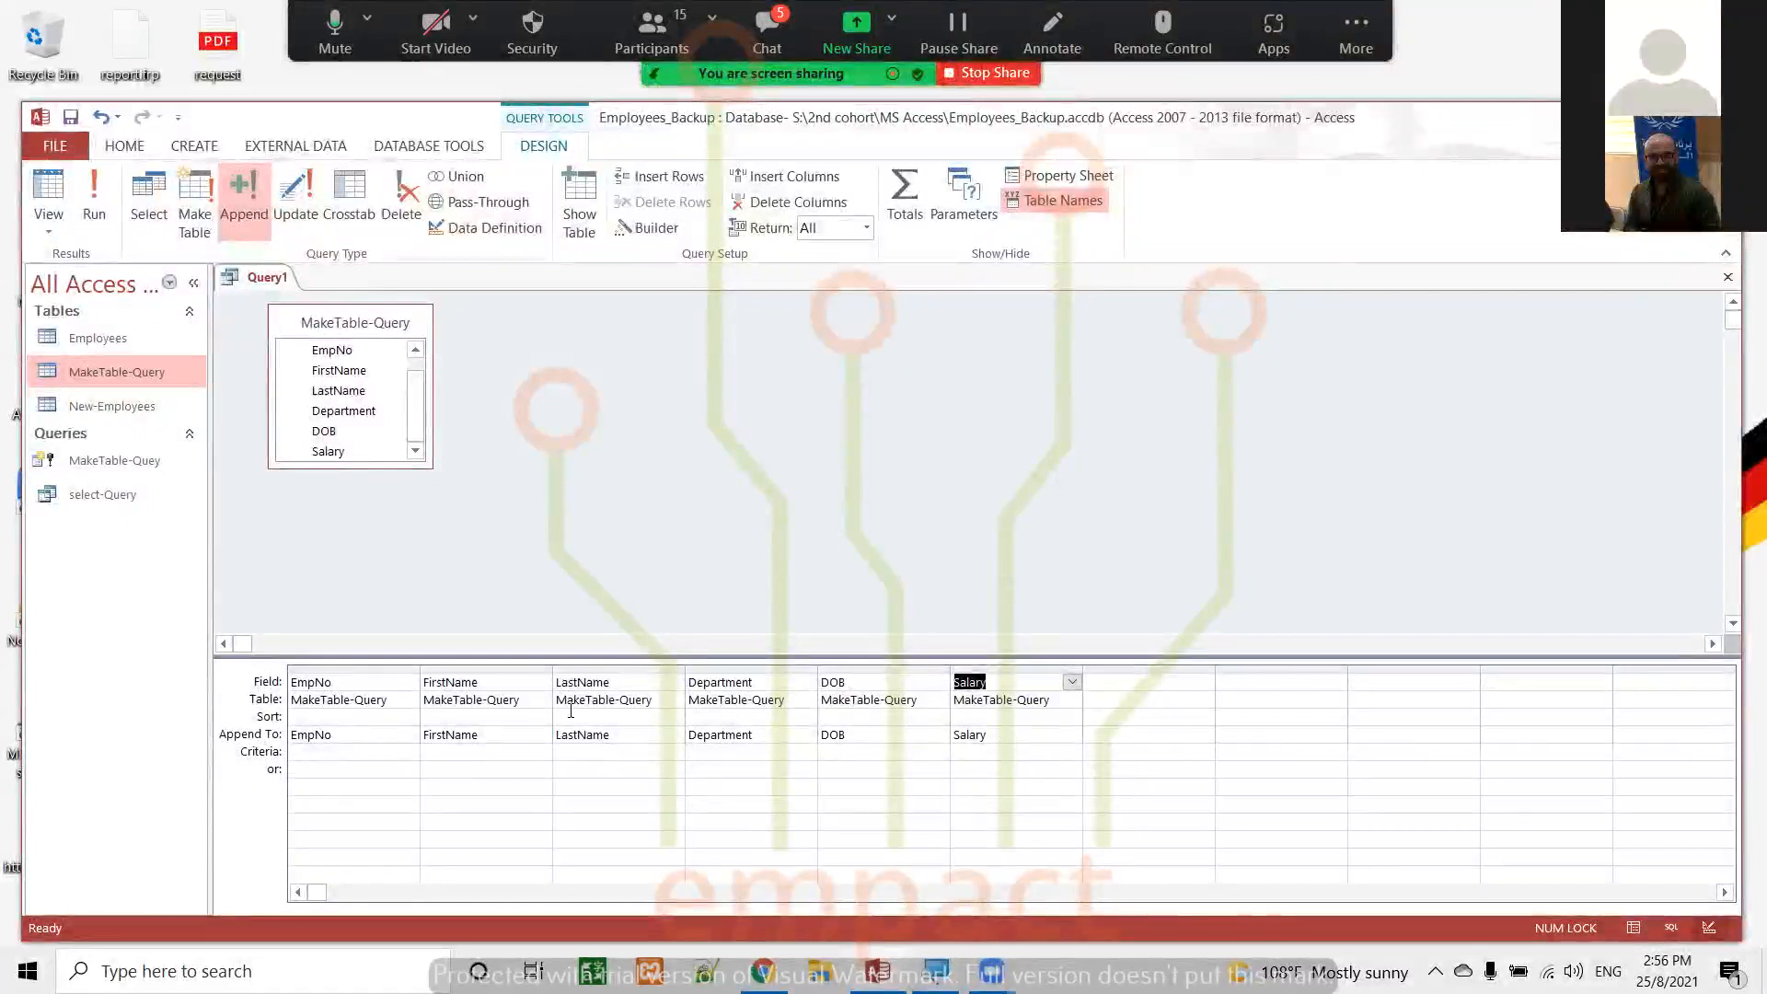
Check the Append To field choices for the EmpNo and FirstName columns in the design grid
click(375, 722)
click(397, 733)
click(409, 735)
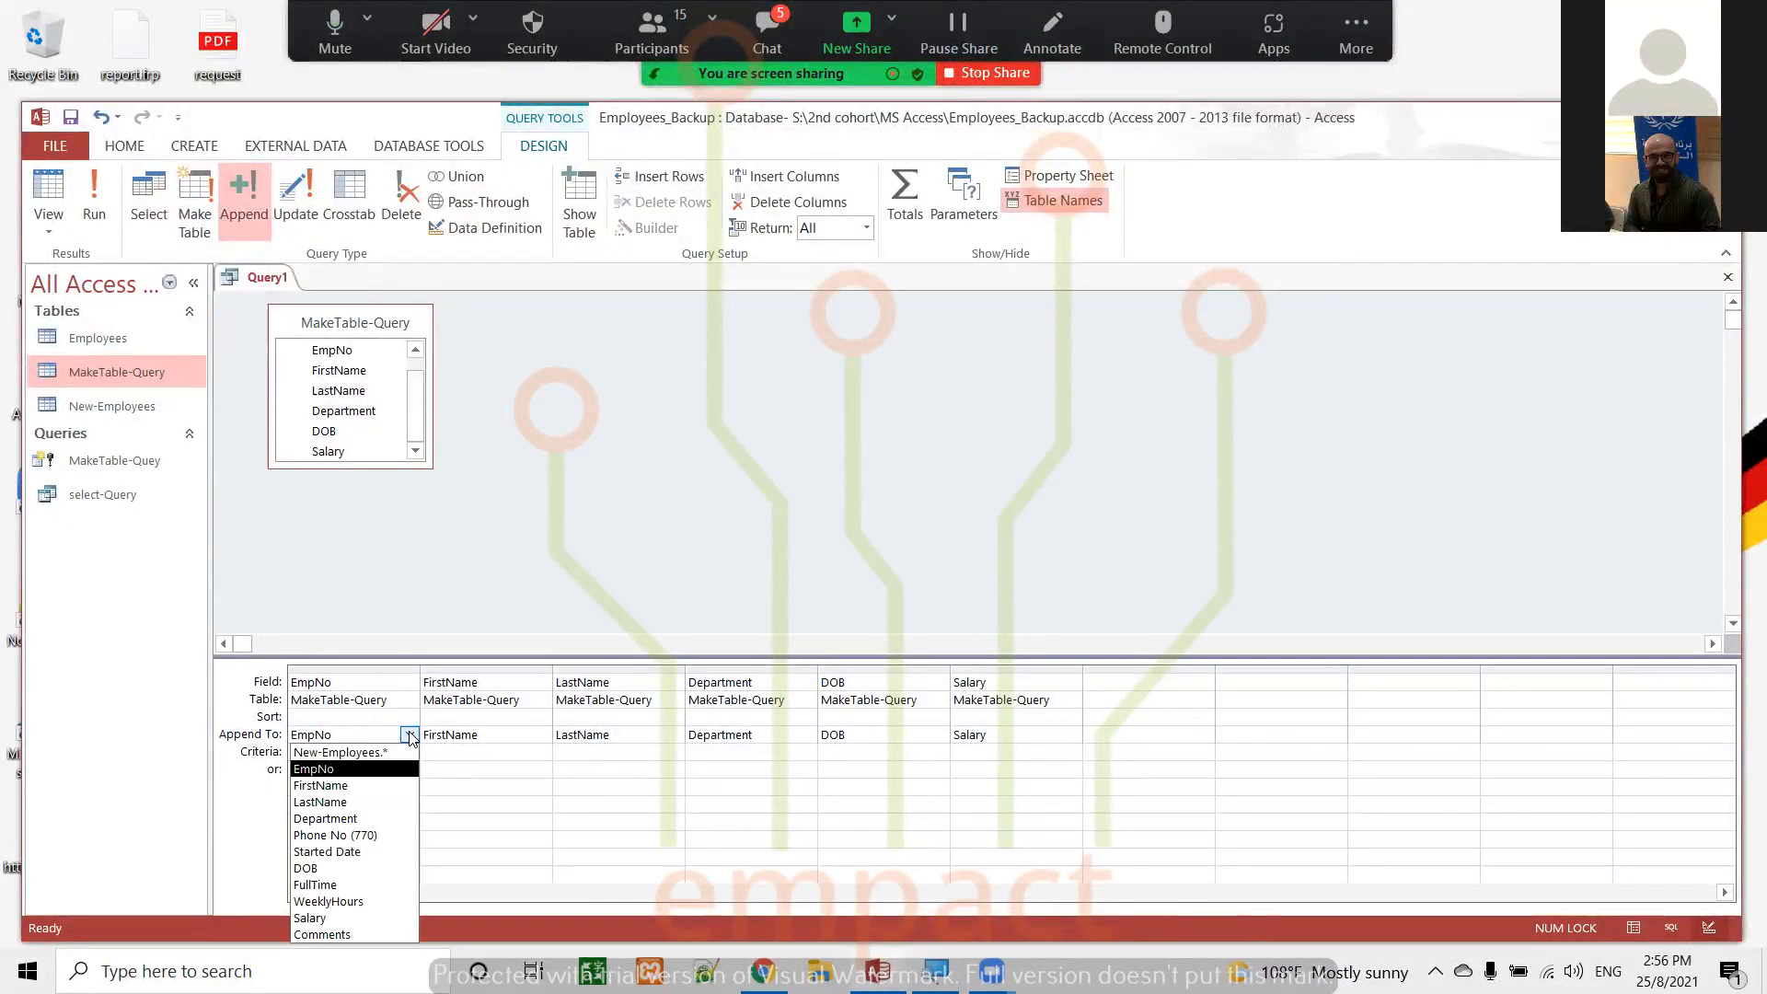
click(409, 735)
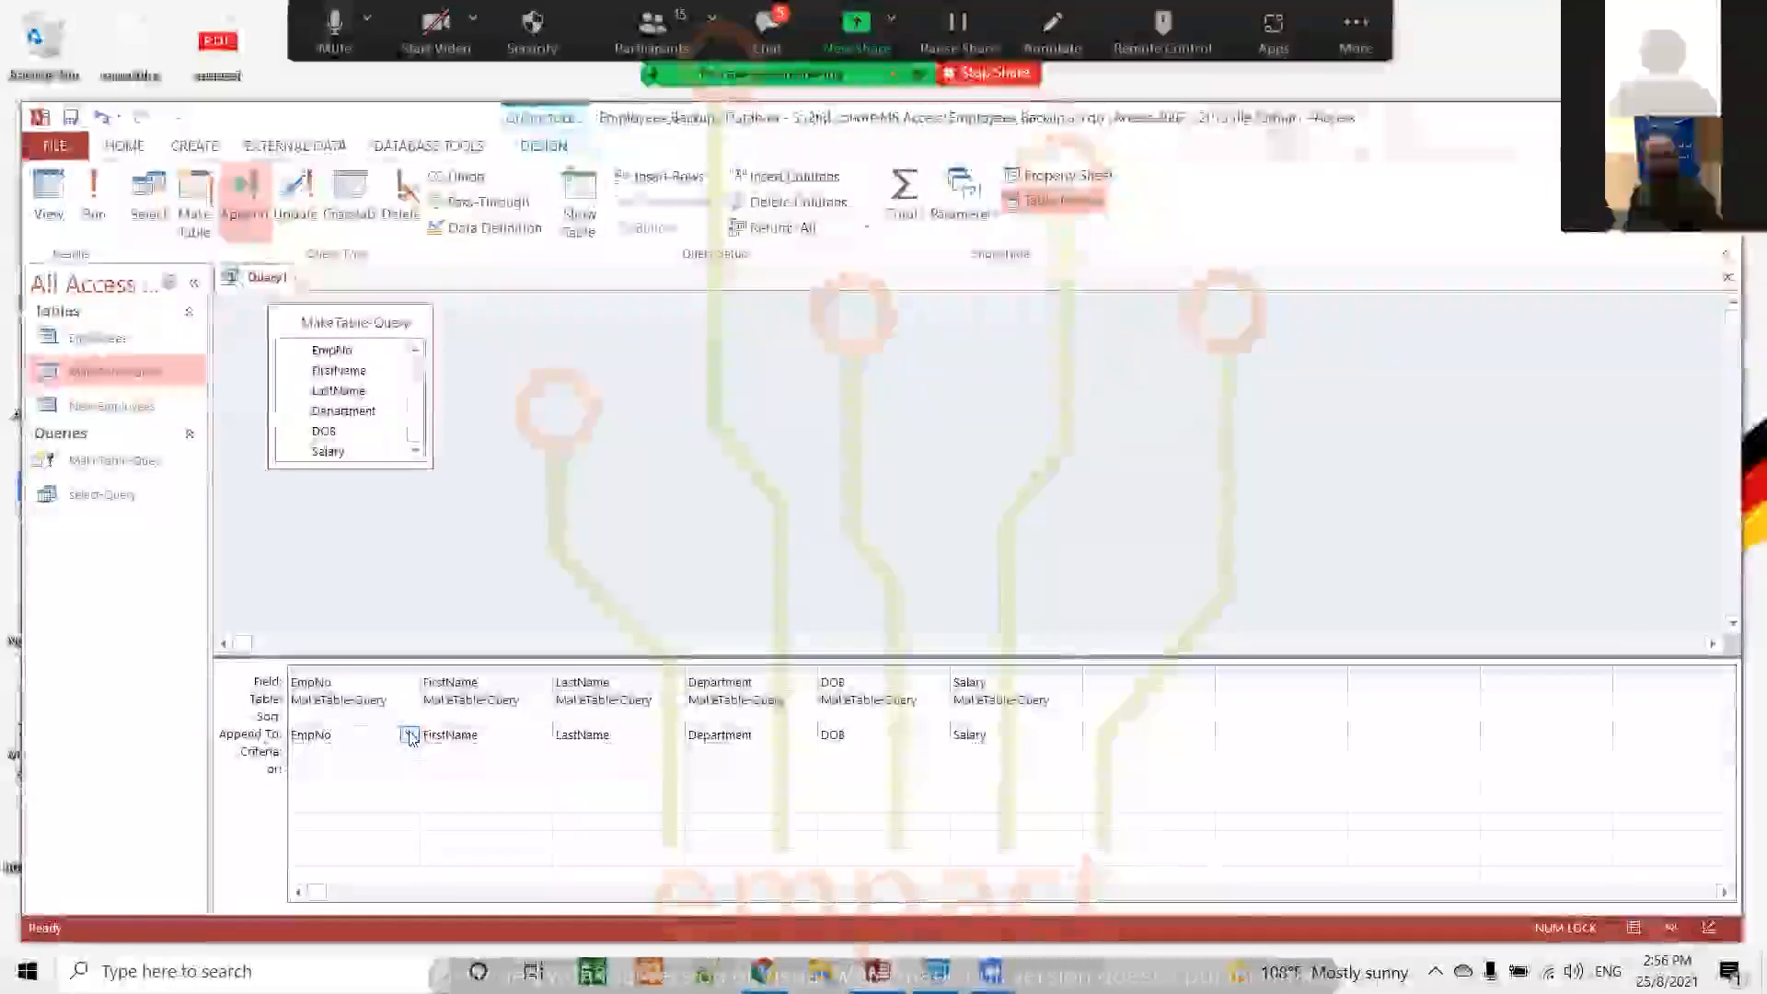
click(504, 735)
click(542, 734)
click(543, 735)
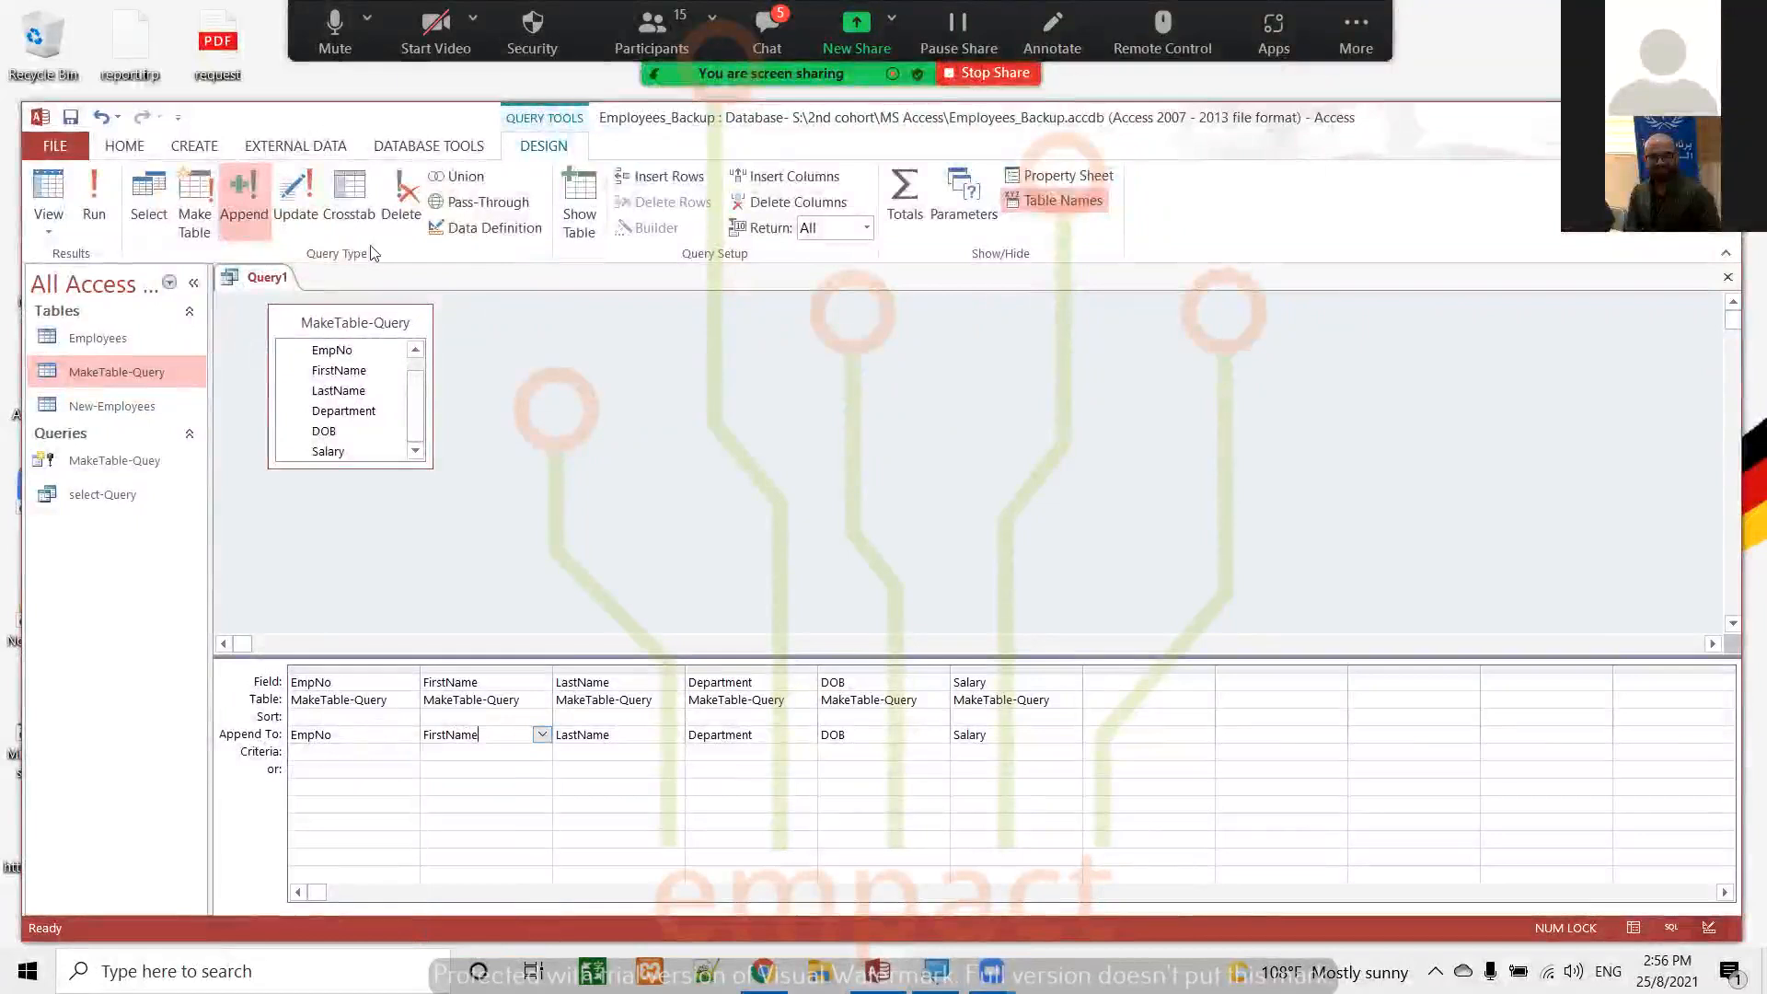
Run the append query into New-Employees, accepting the confirmations, and review the records in the MakeTable-Query table
click(93, 186)
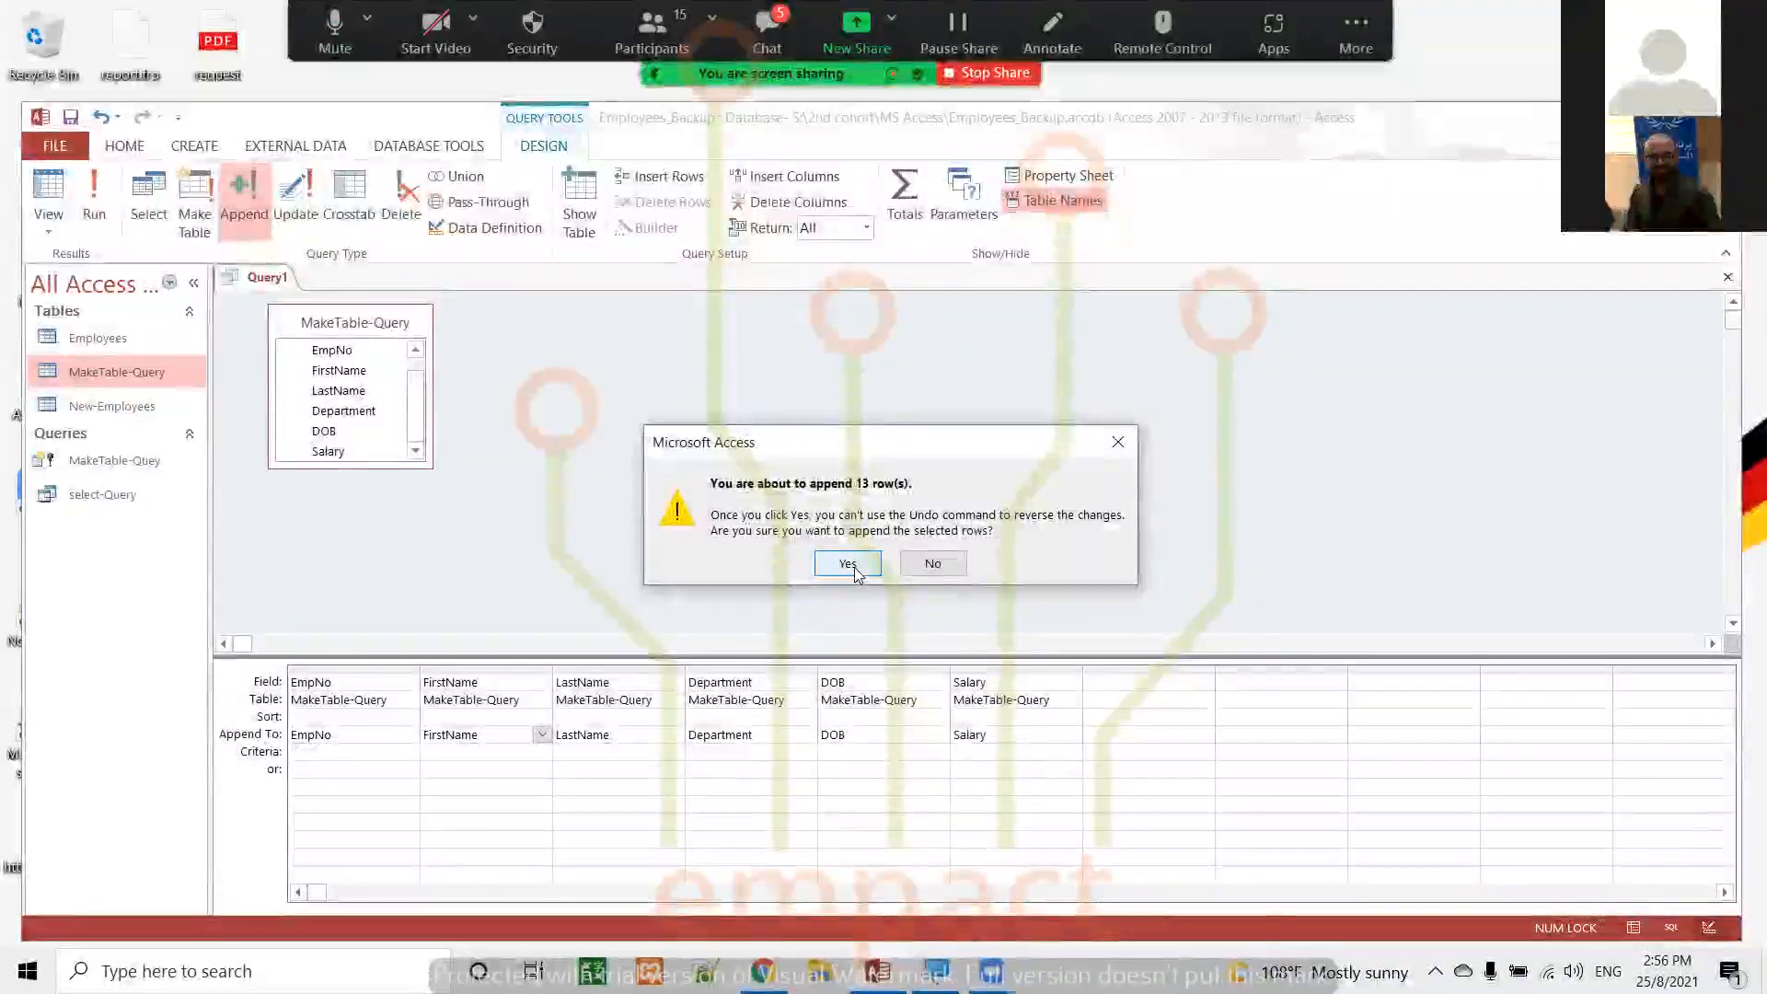
click(847, 565)
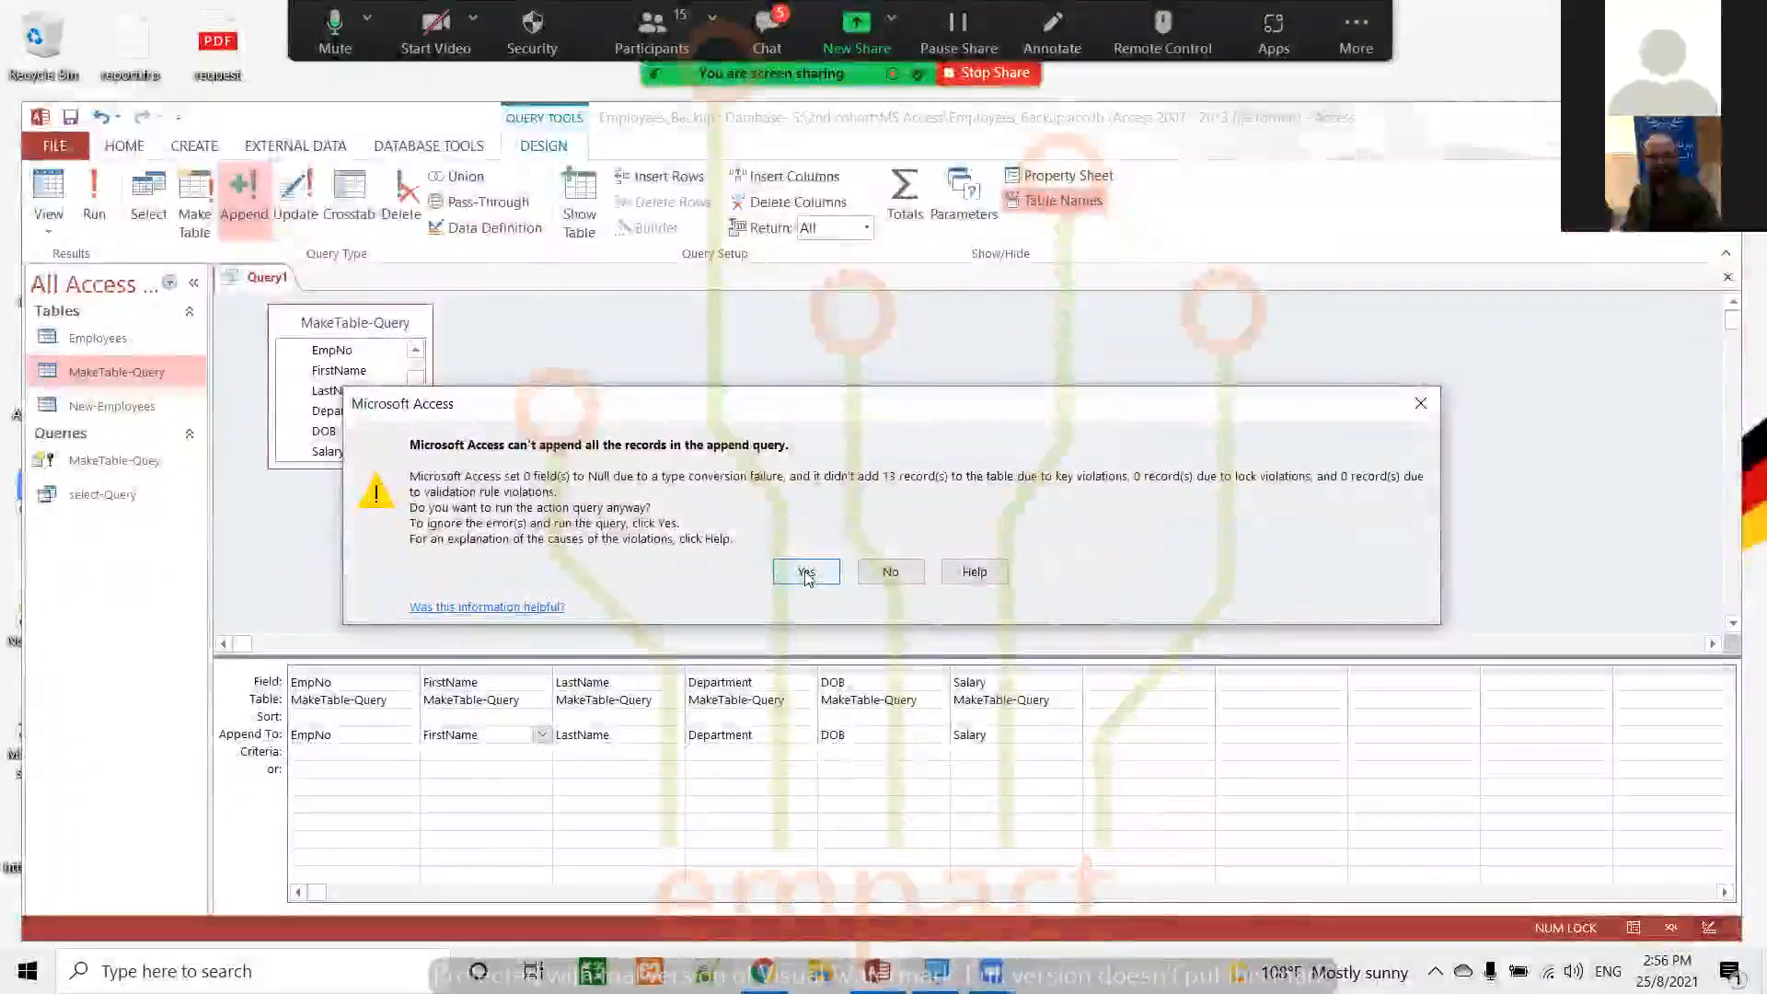
click(805, 572)
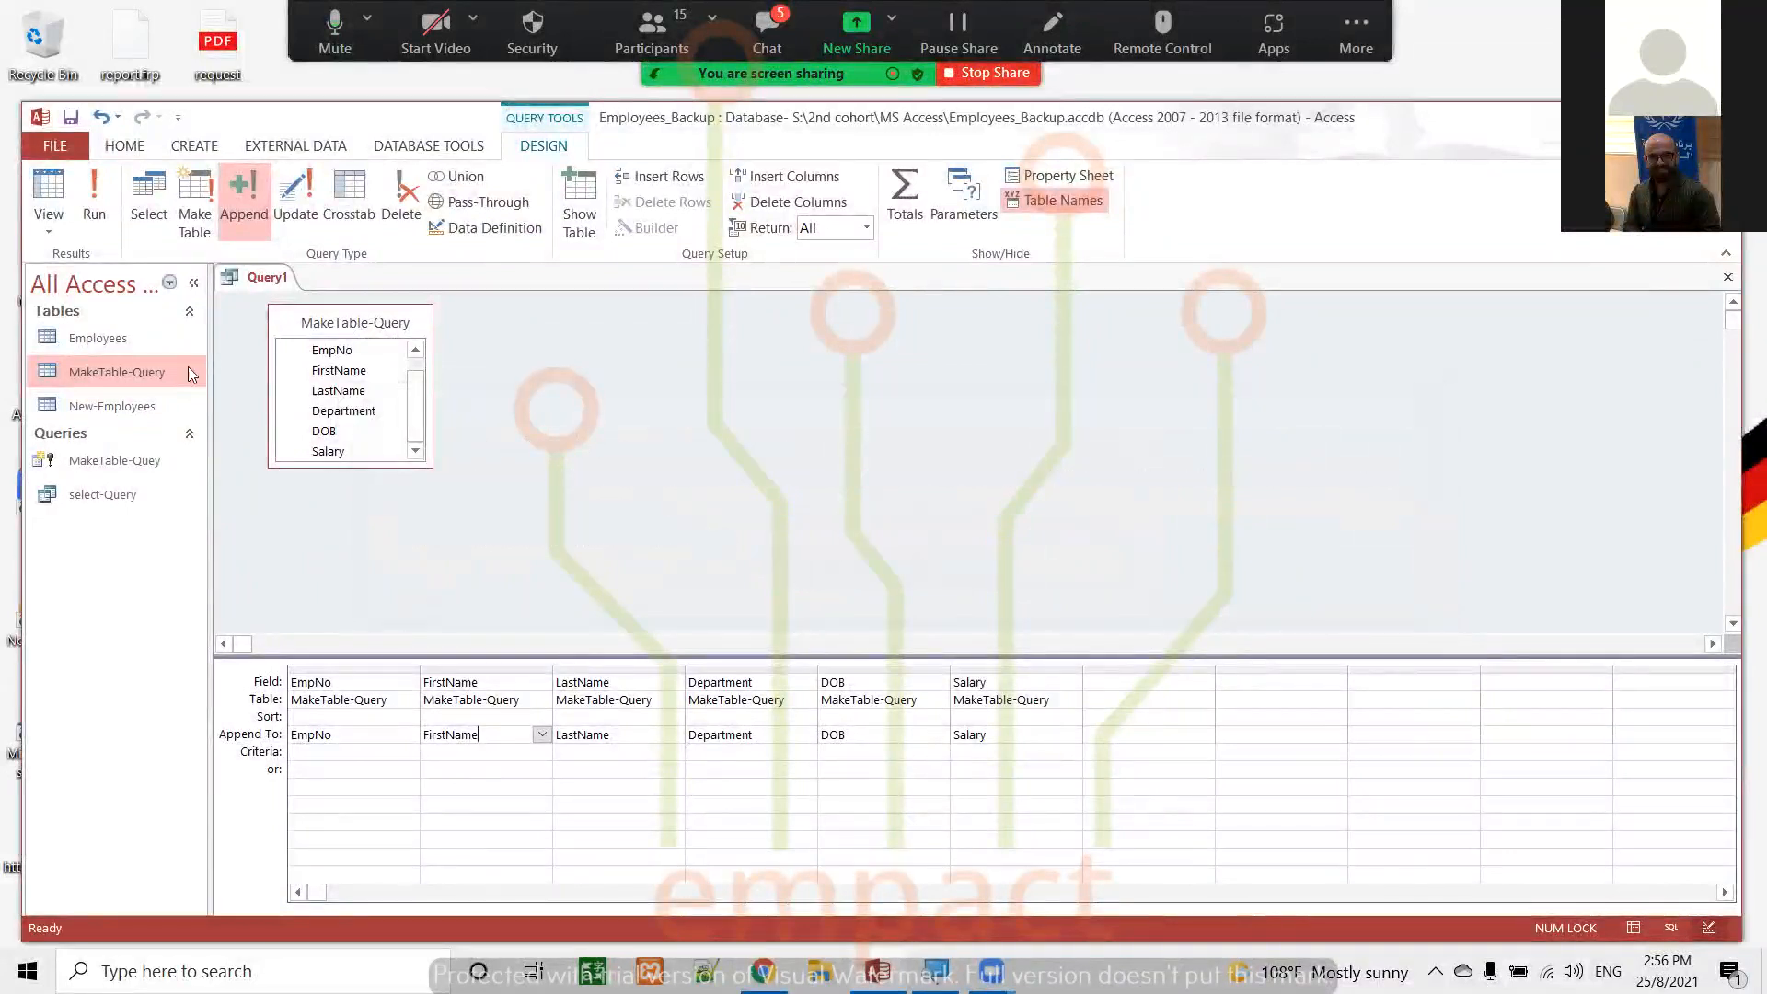
double_click(127, 372)
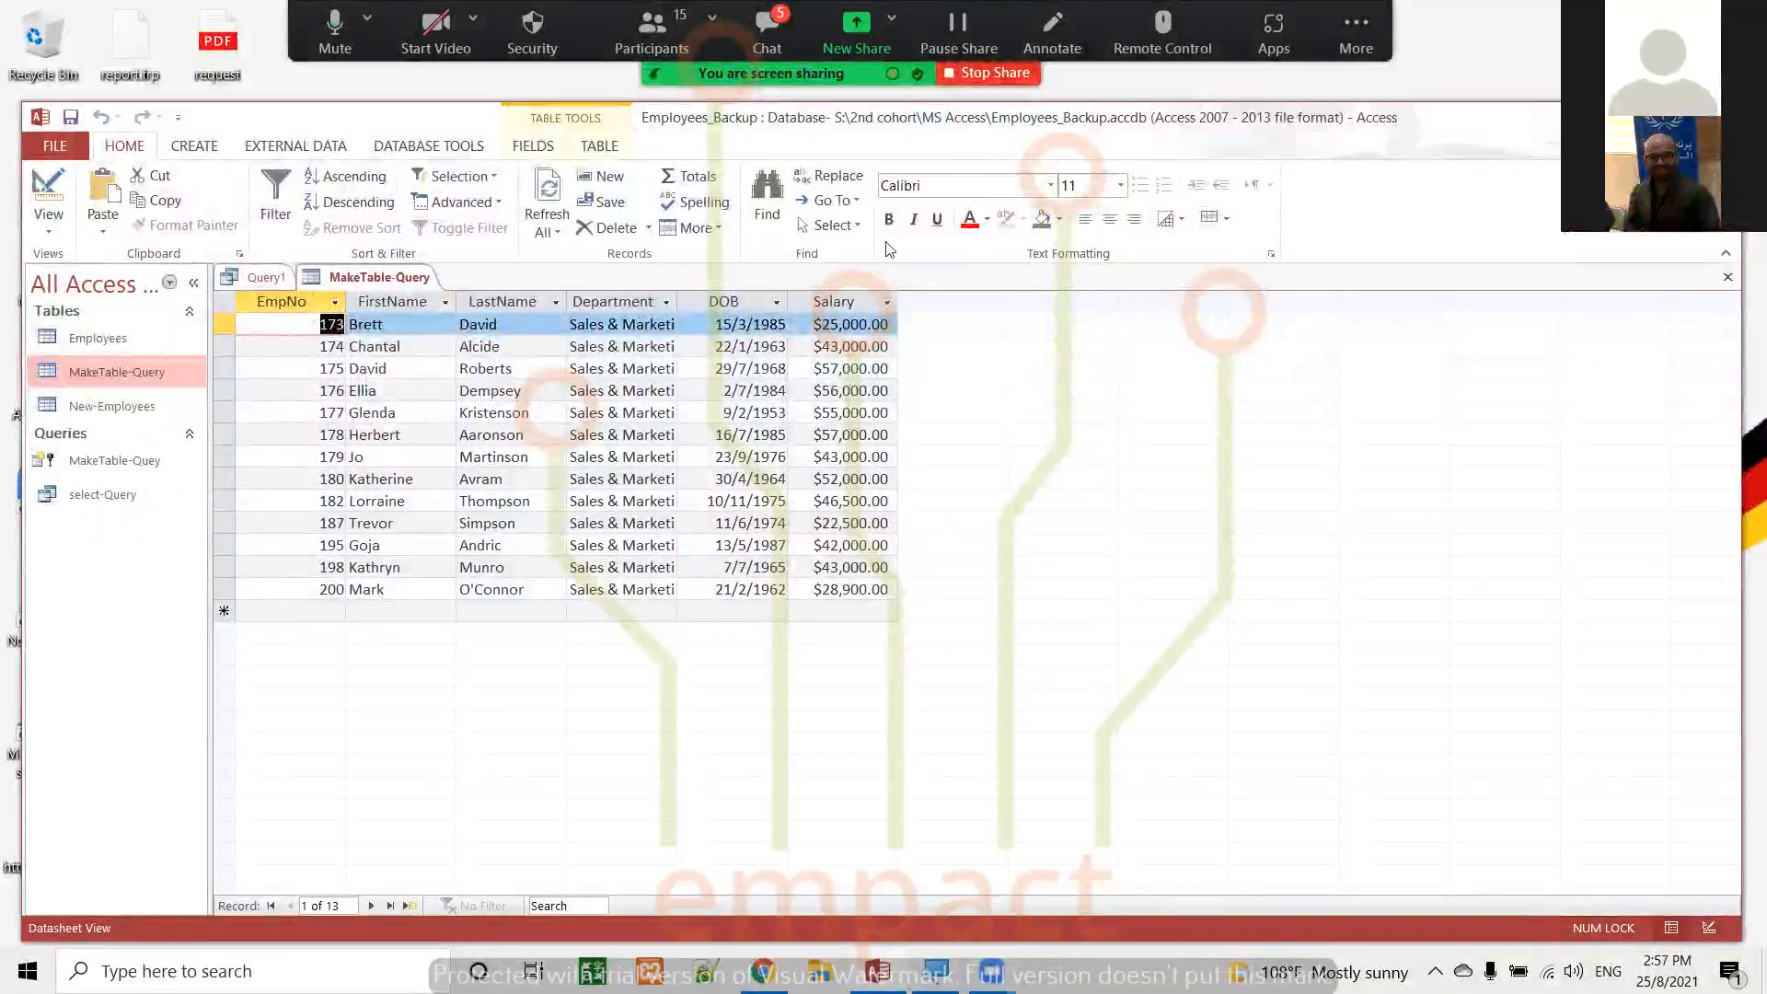
click(1728, 286)
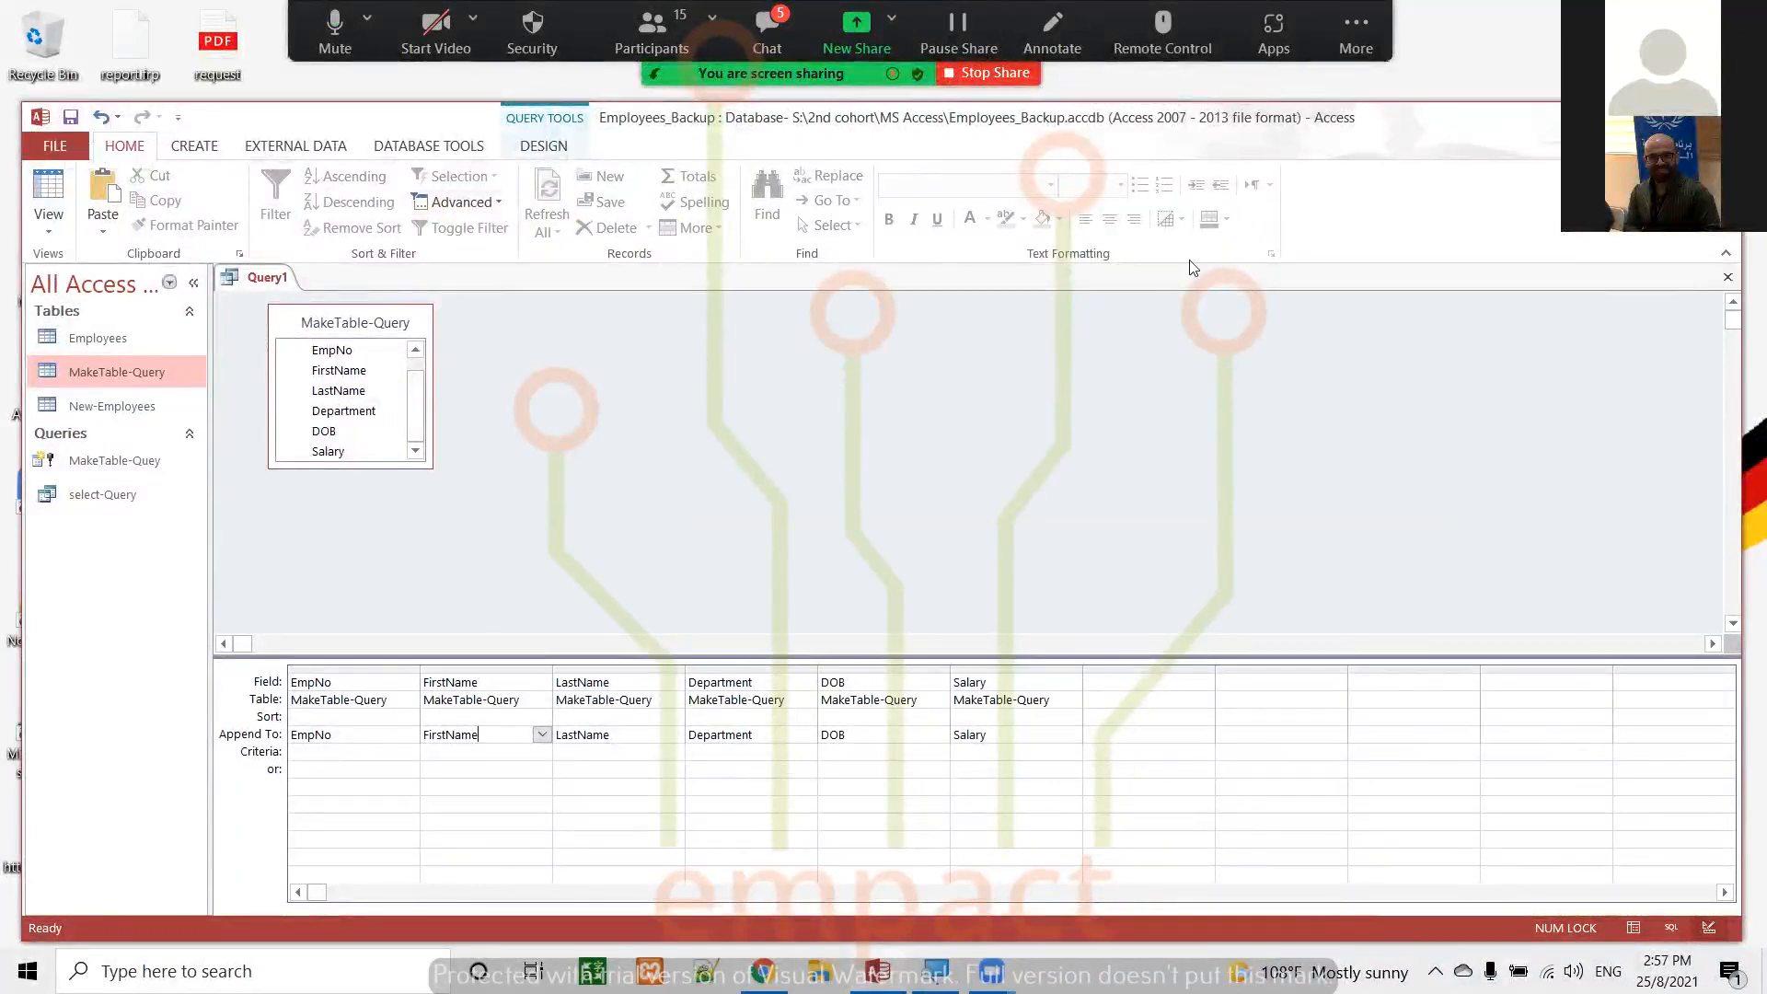
Close the append query and save it under the name Apppend-Query
click(1727, 277)
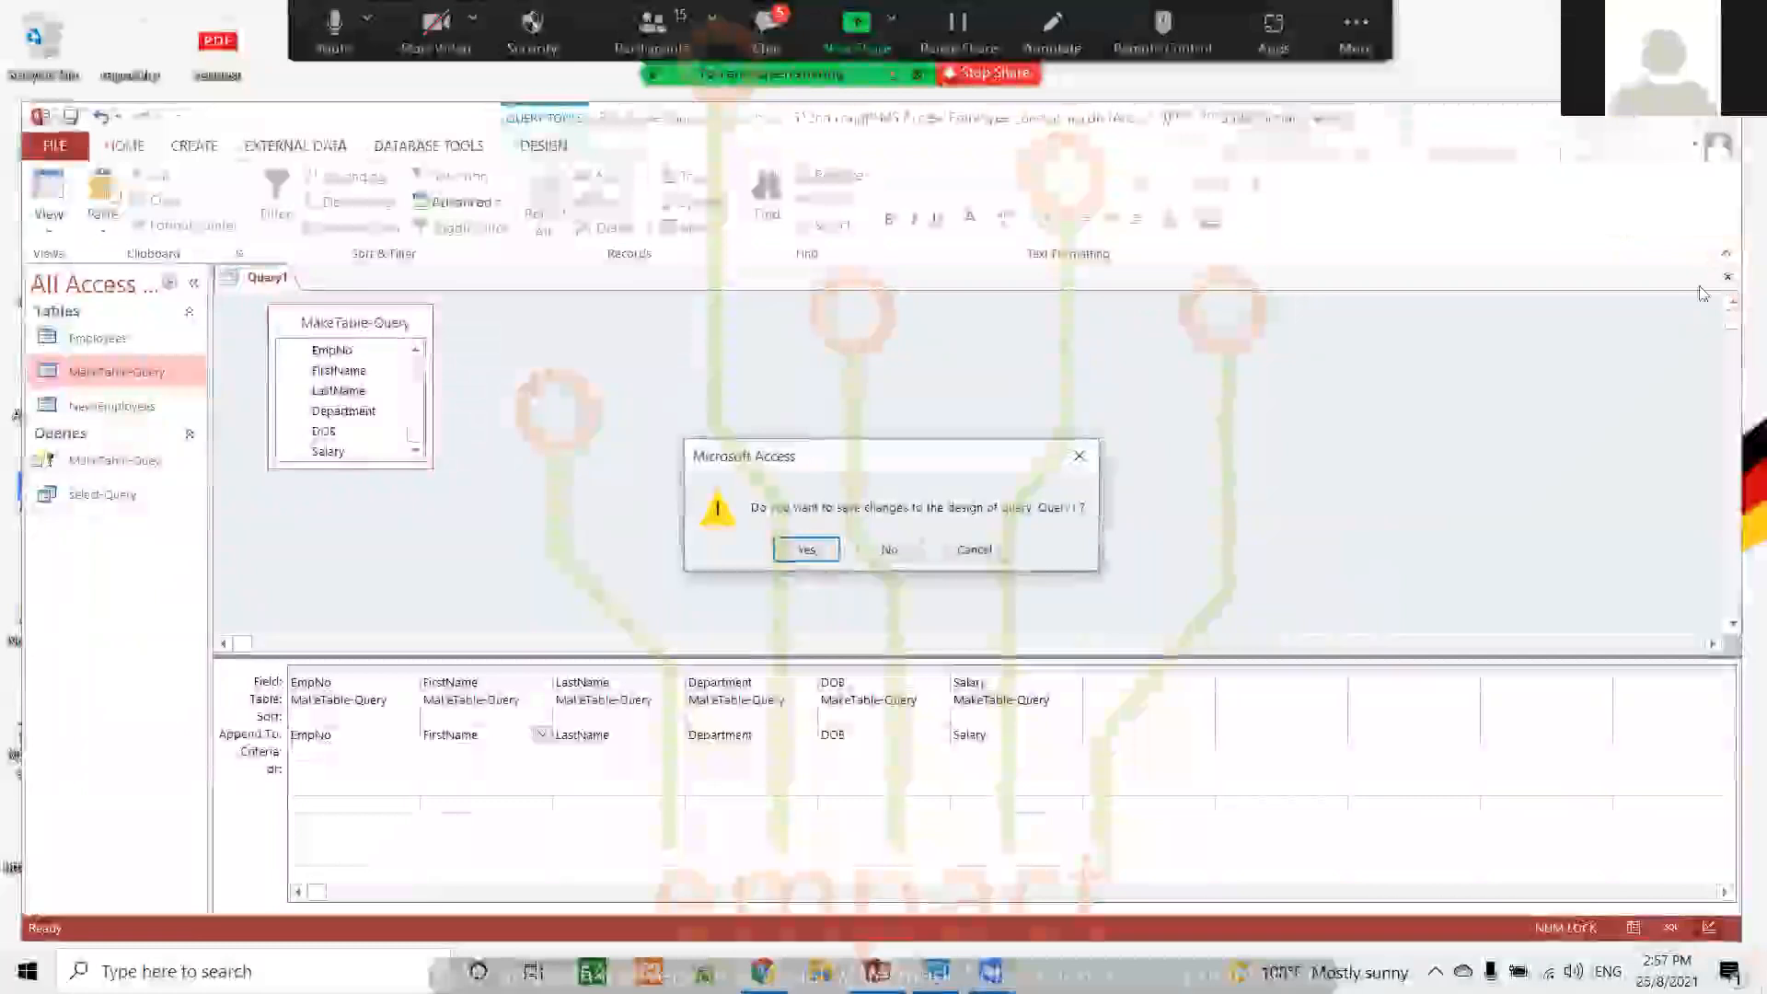
click(806, 552)
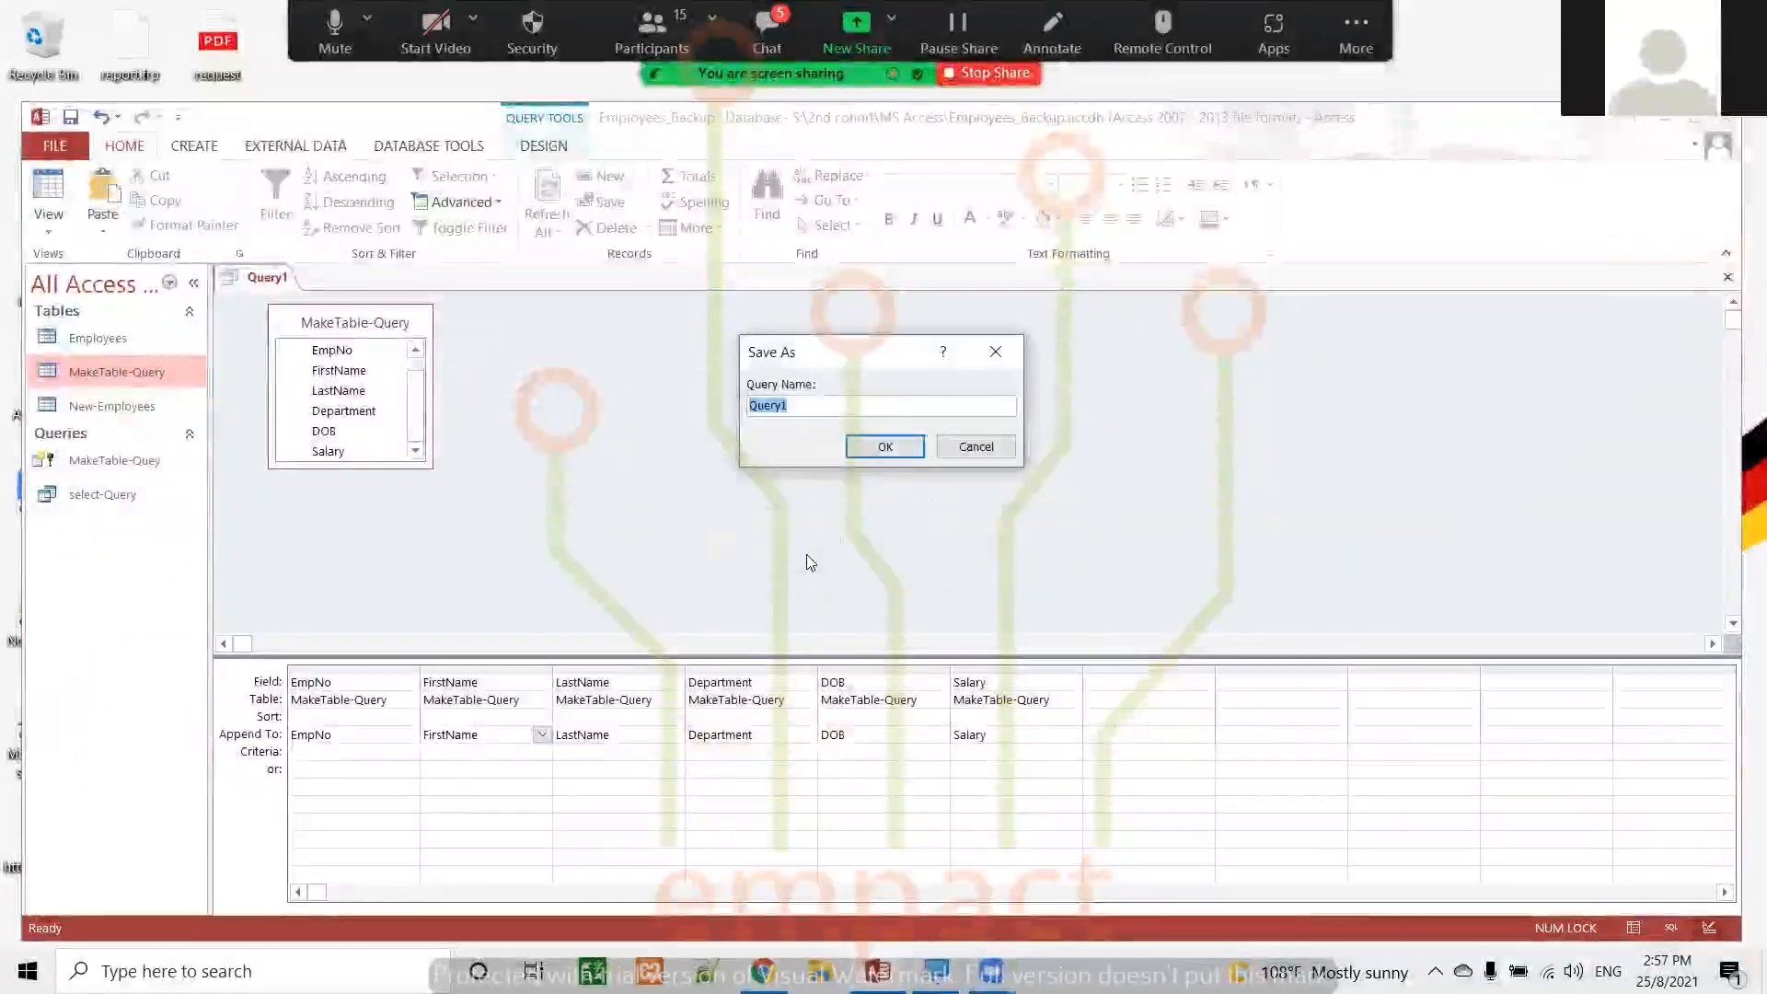
text(Apppend-)
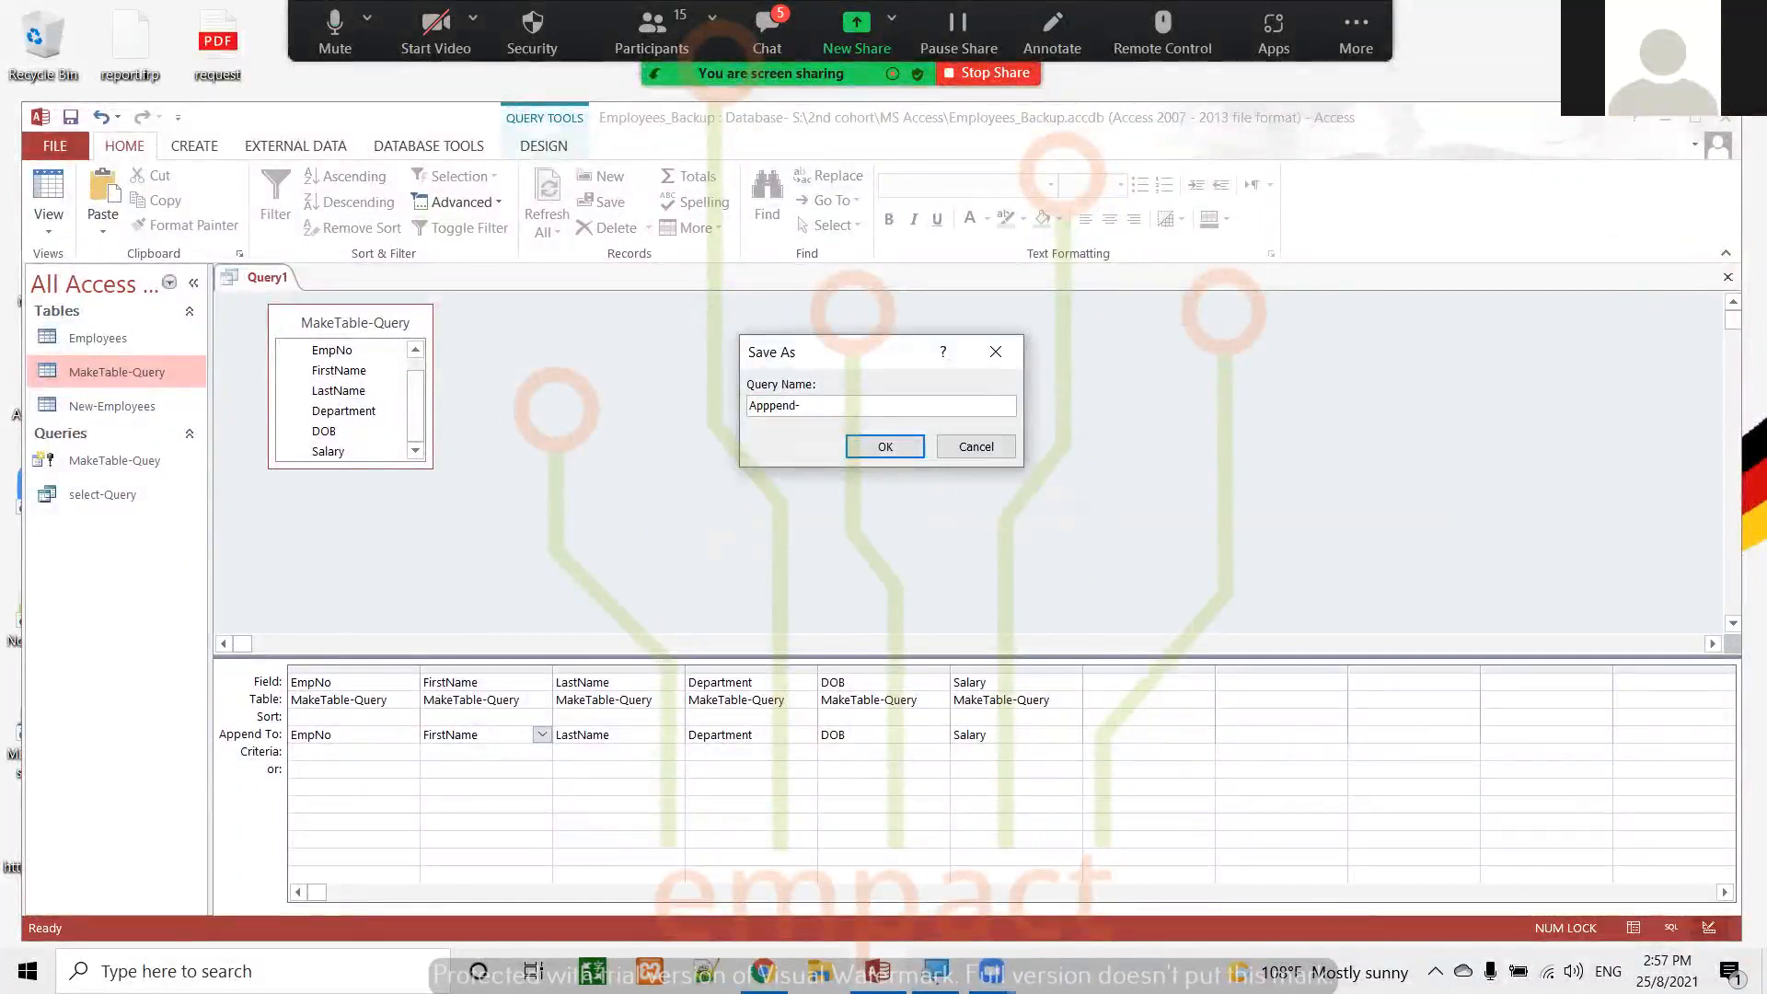
text(que)
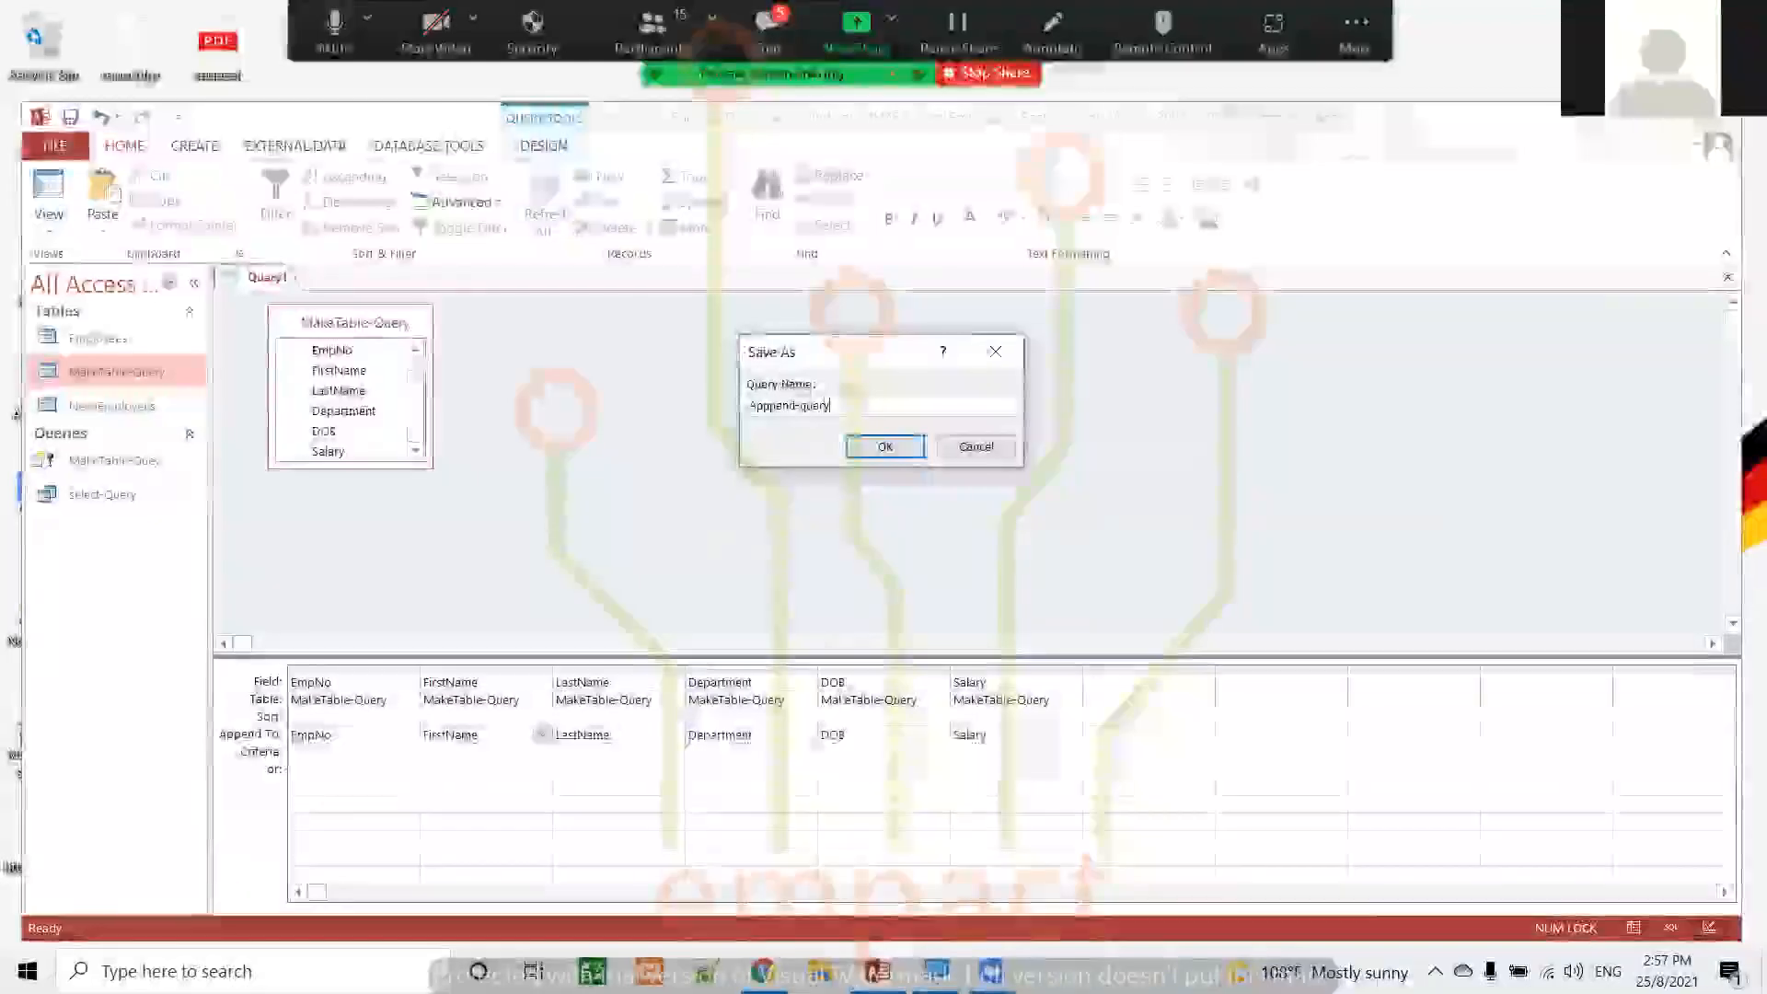
text(ry)
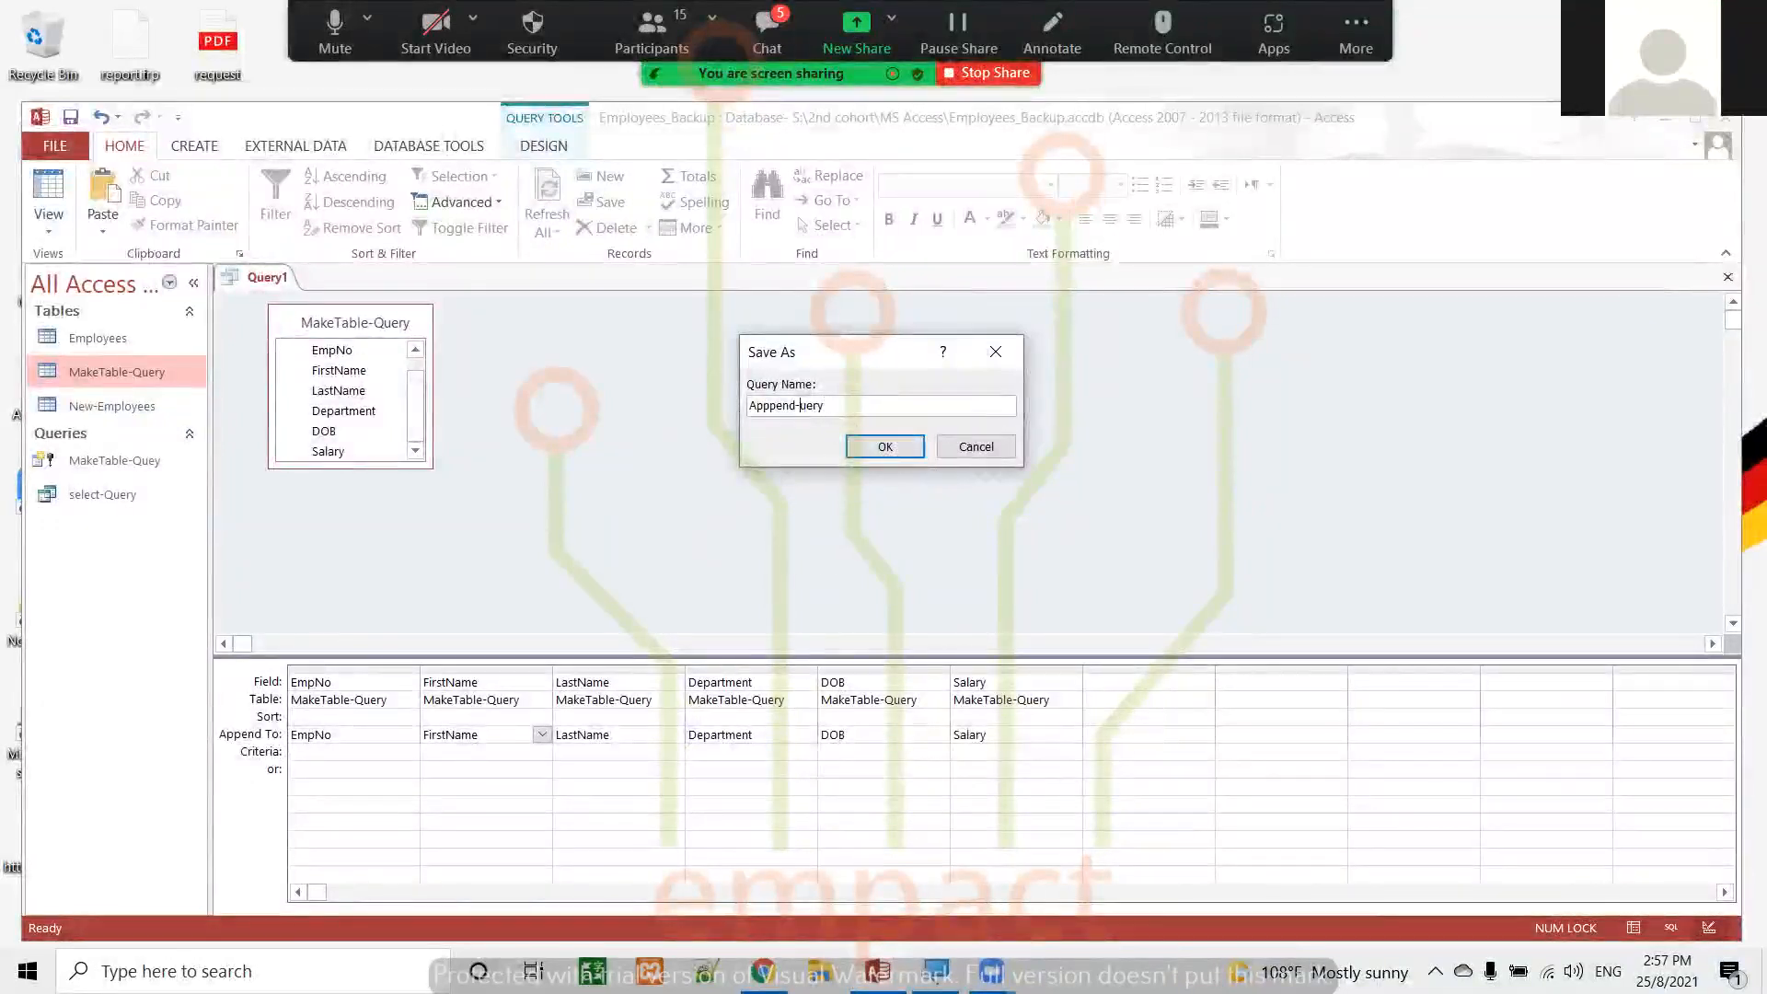
click(886, 445)
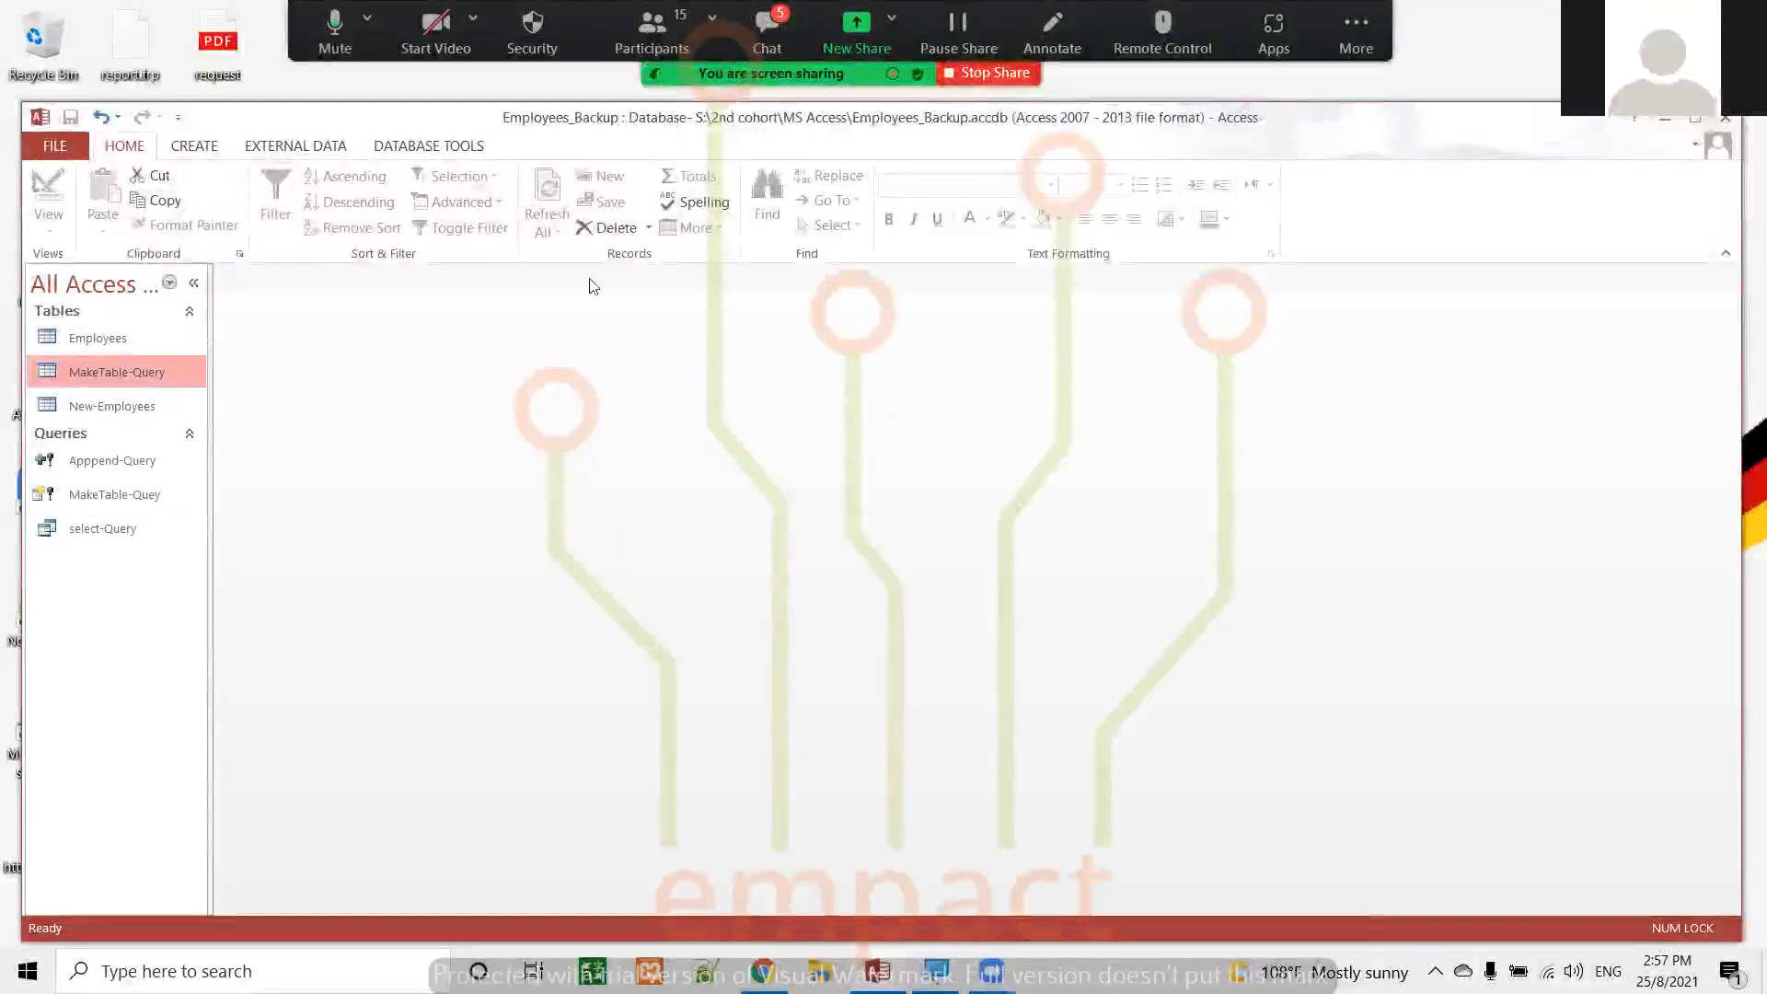
Create another query in Design view with the MakeTable-Query table as its source
click(193, 145)
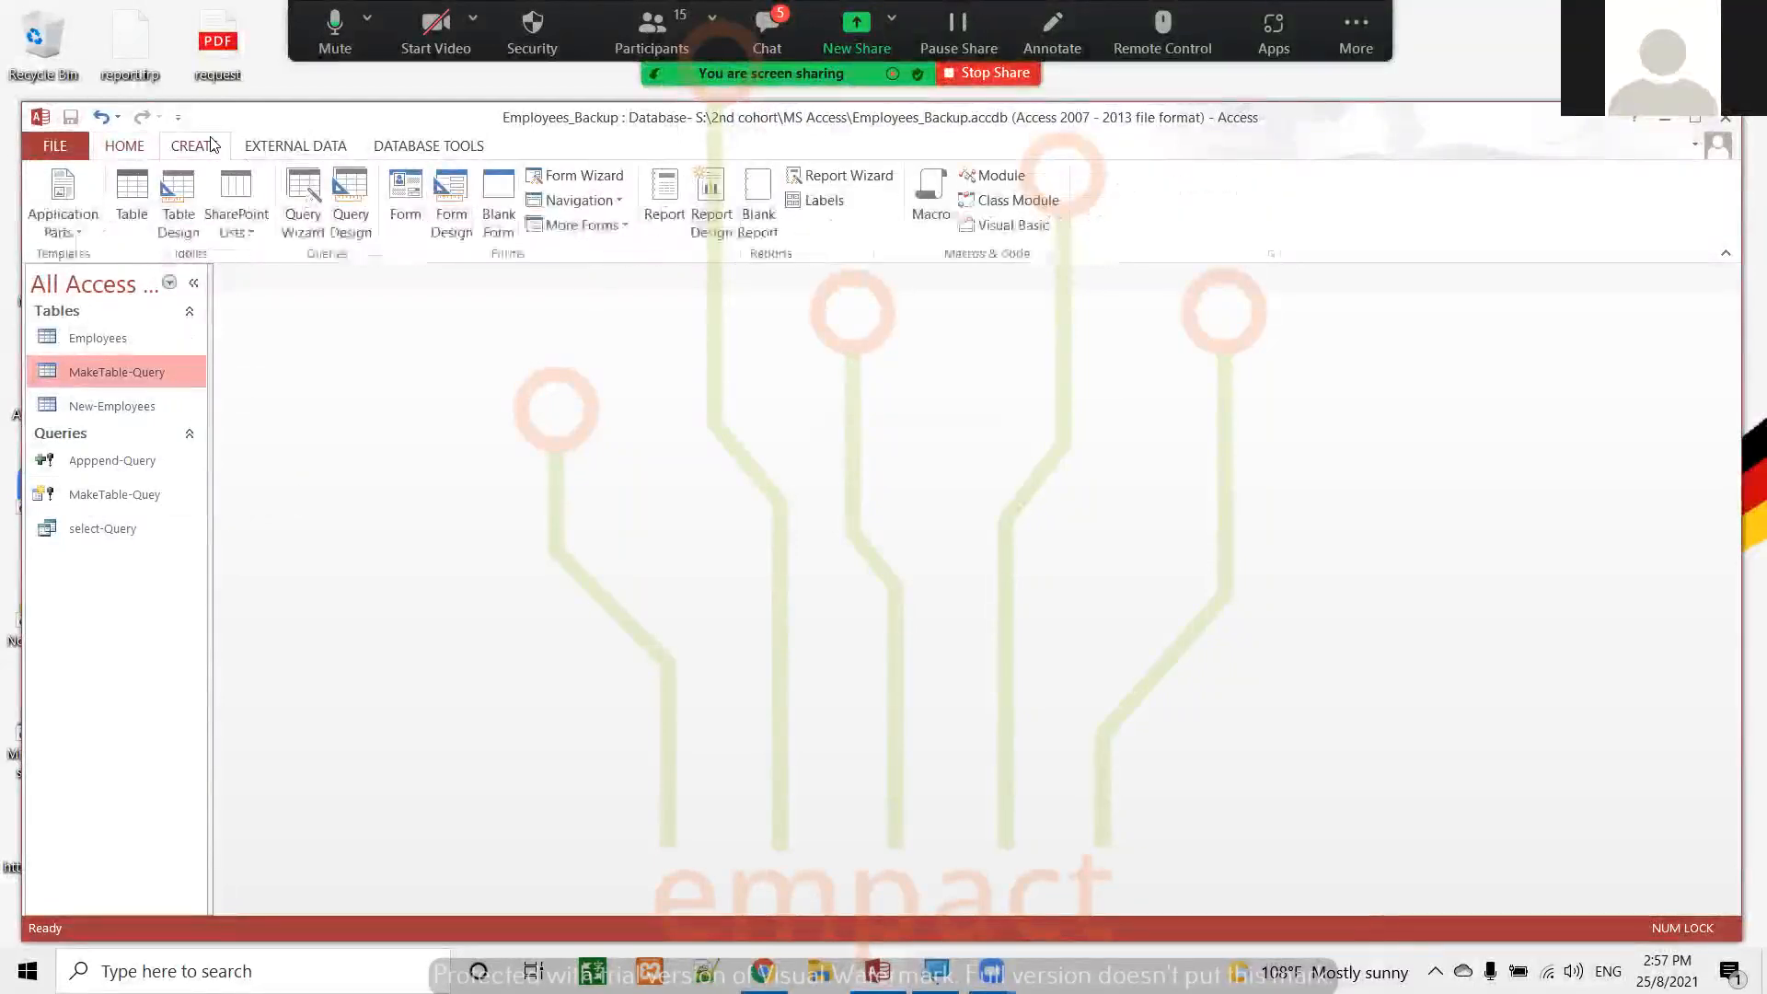
click(353, 207)
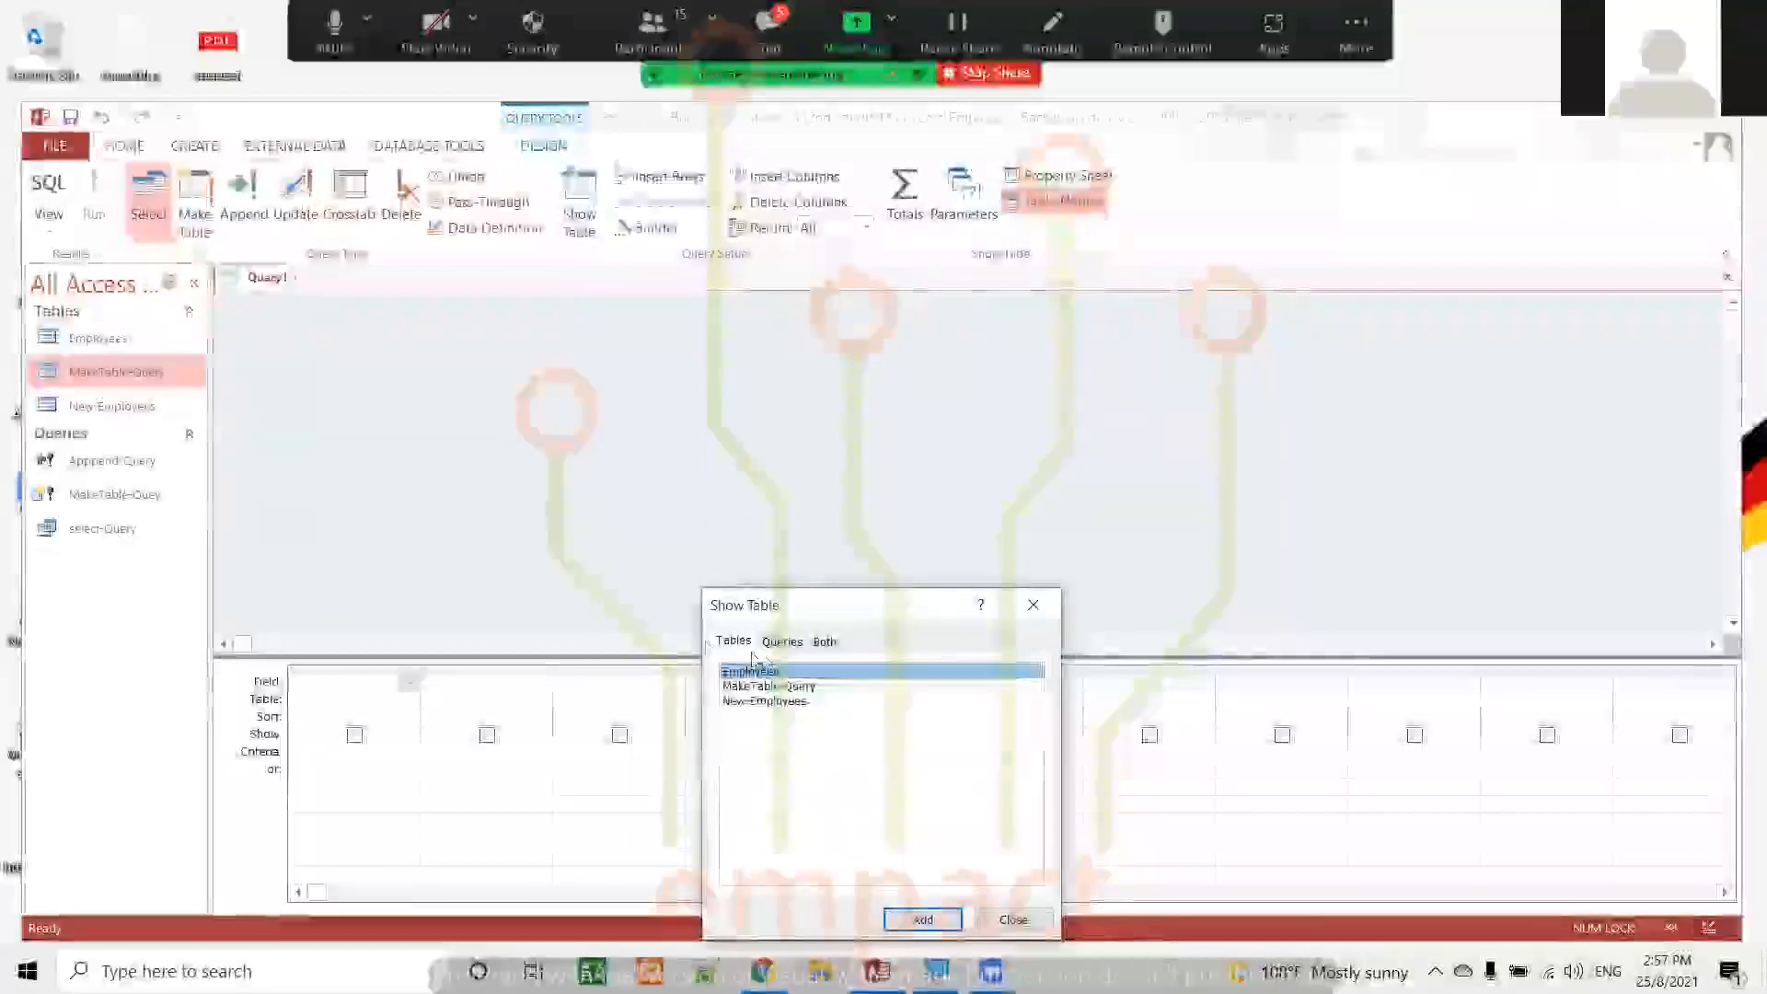
click(793, 687)
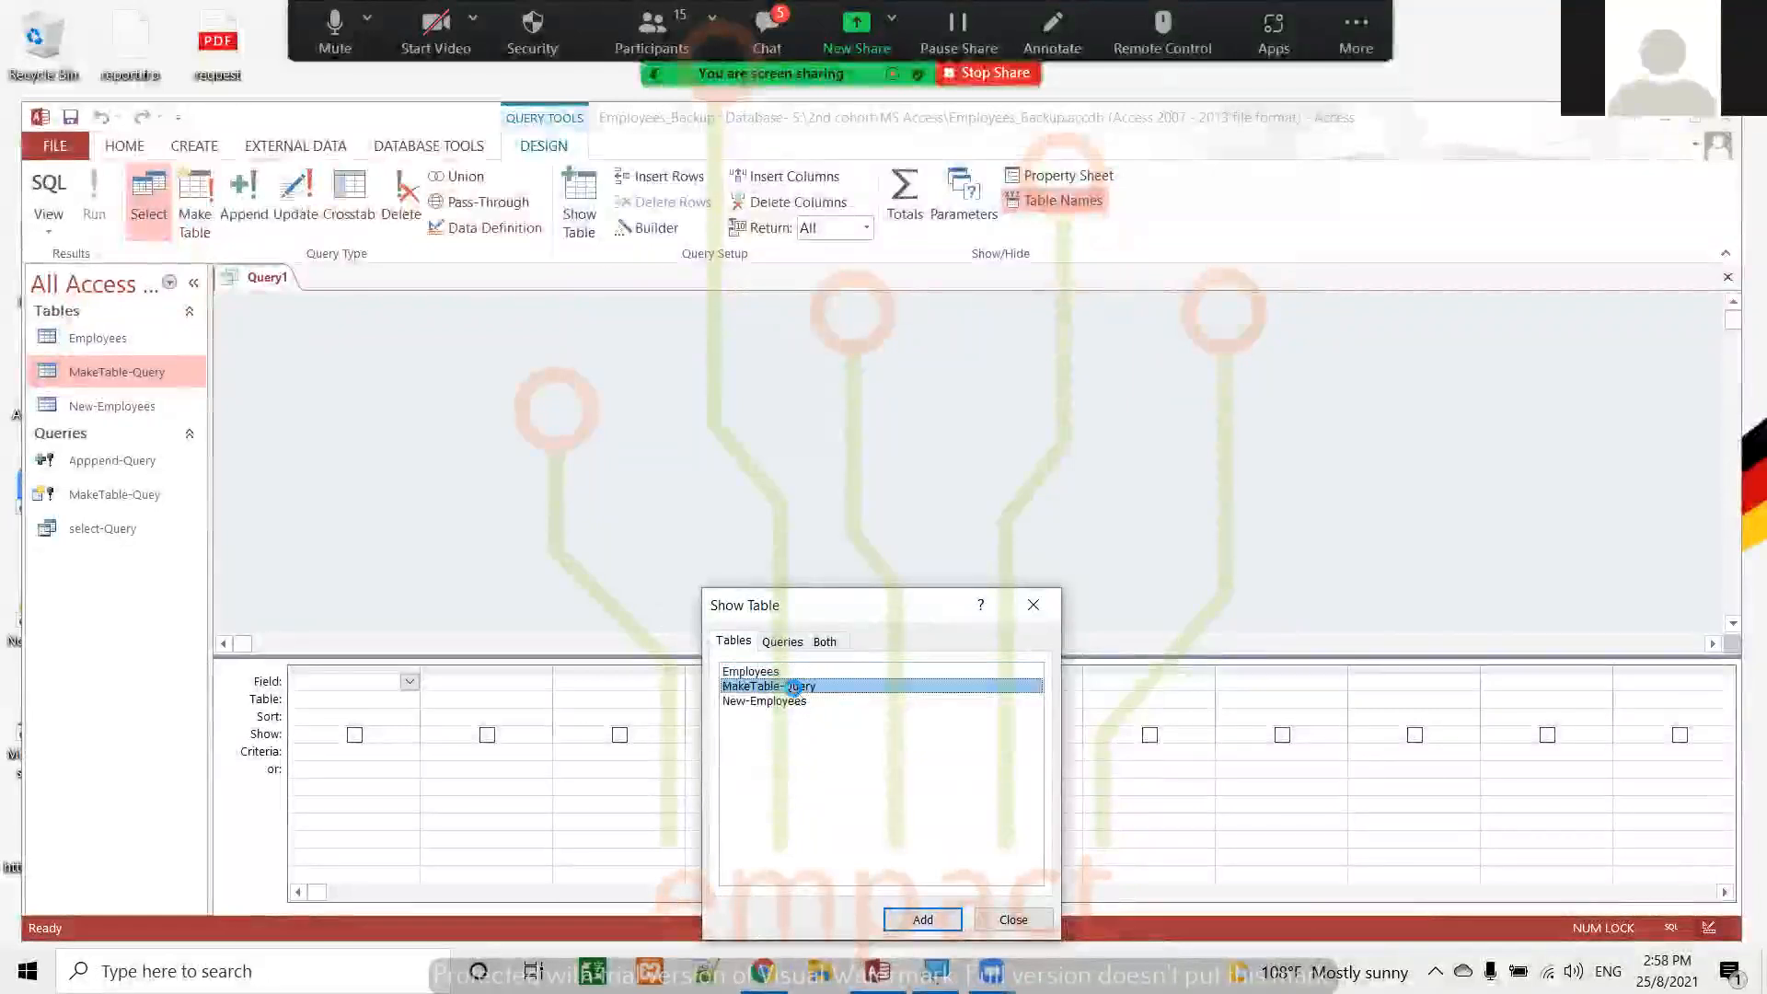
double_click(793, 688)
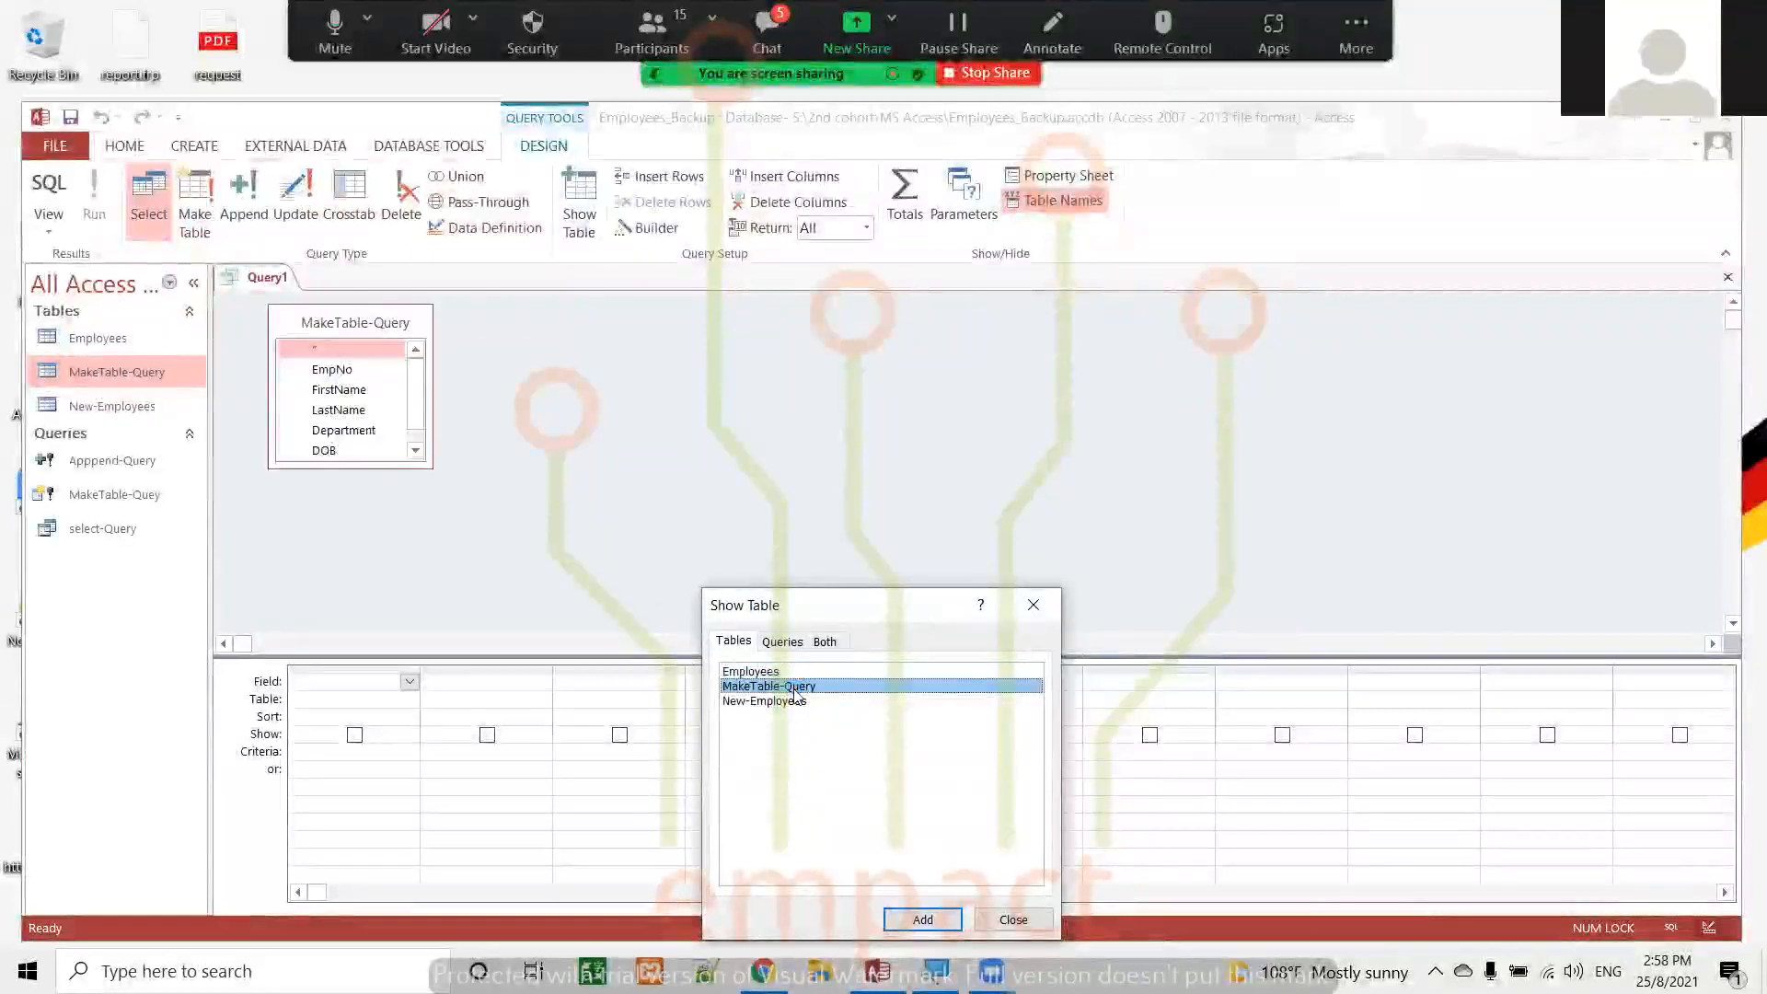
click(1027, 923)
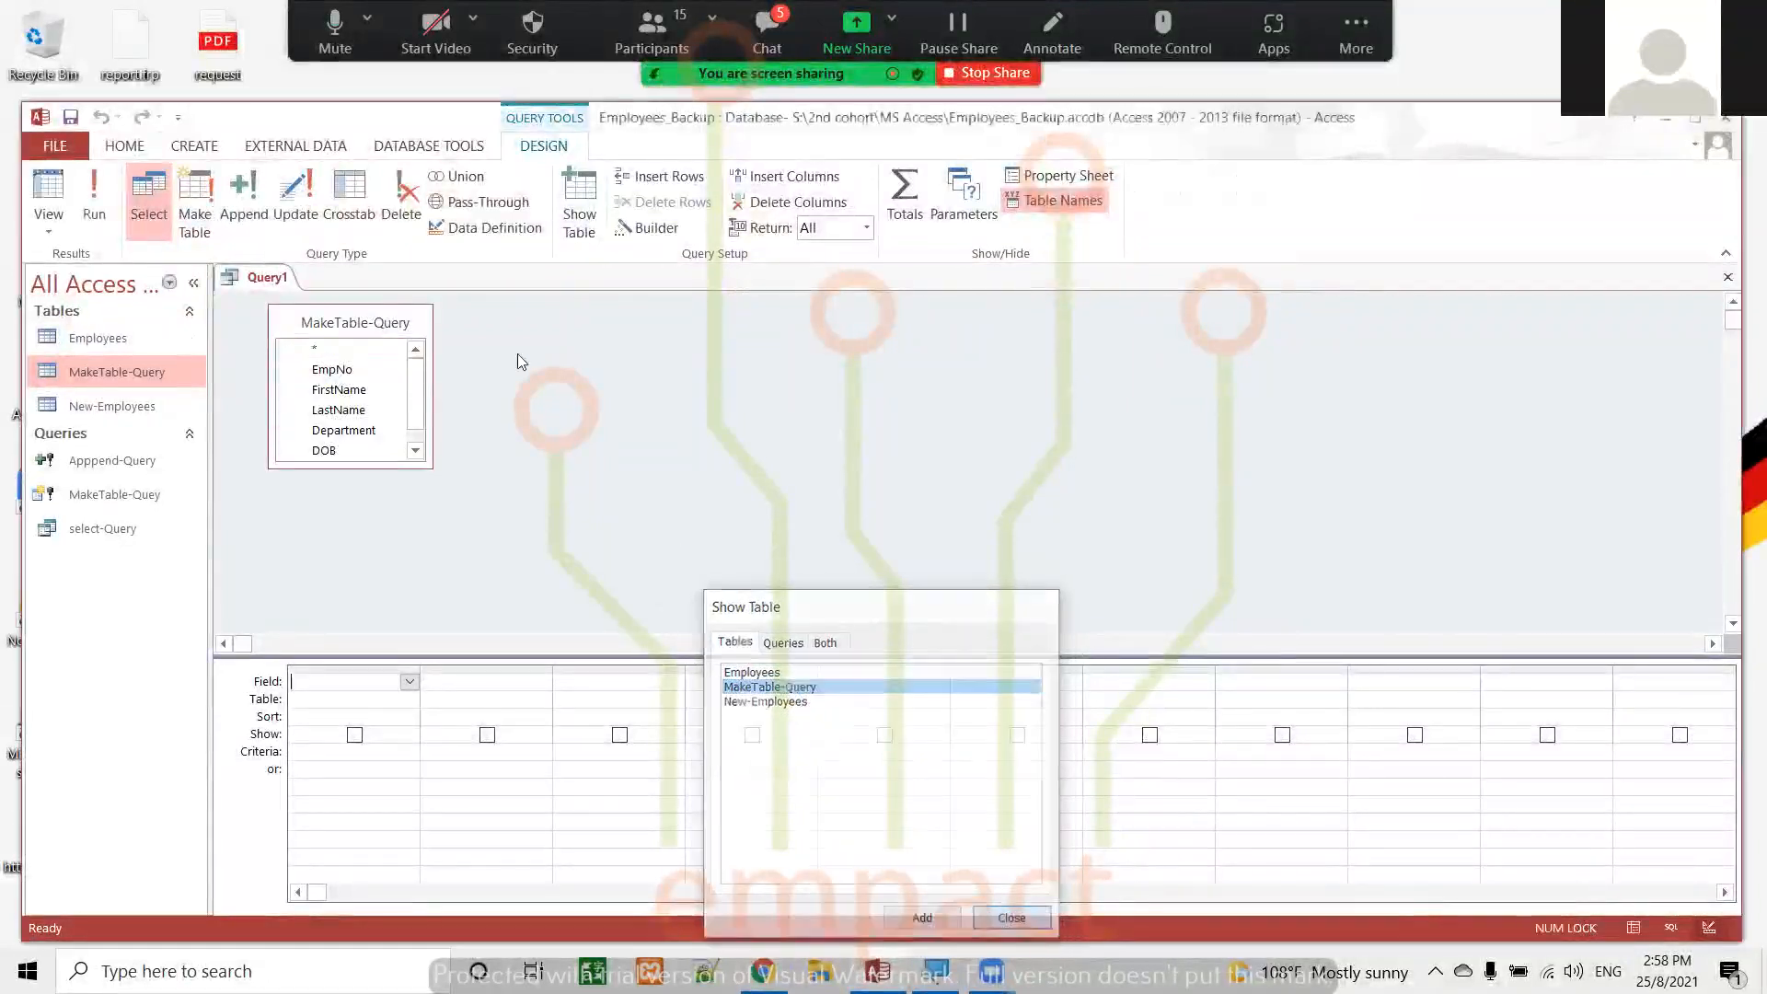
Add all fields of the MakeTable-Query table to the new query's design grid and run it
double_click(355, 323)
drag(351, 353, 394, 681)
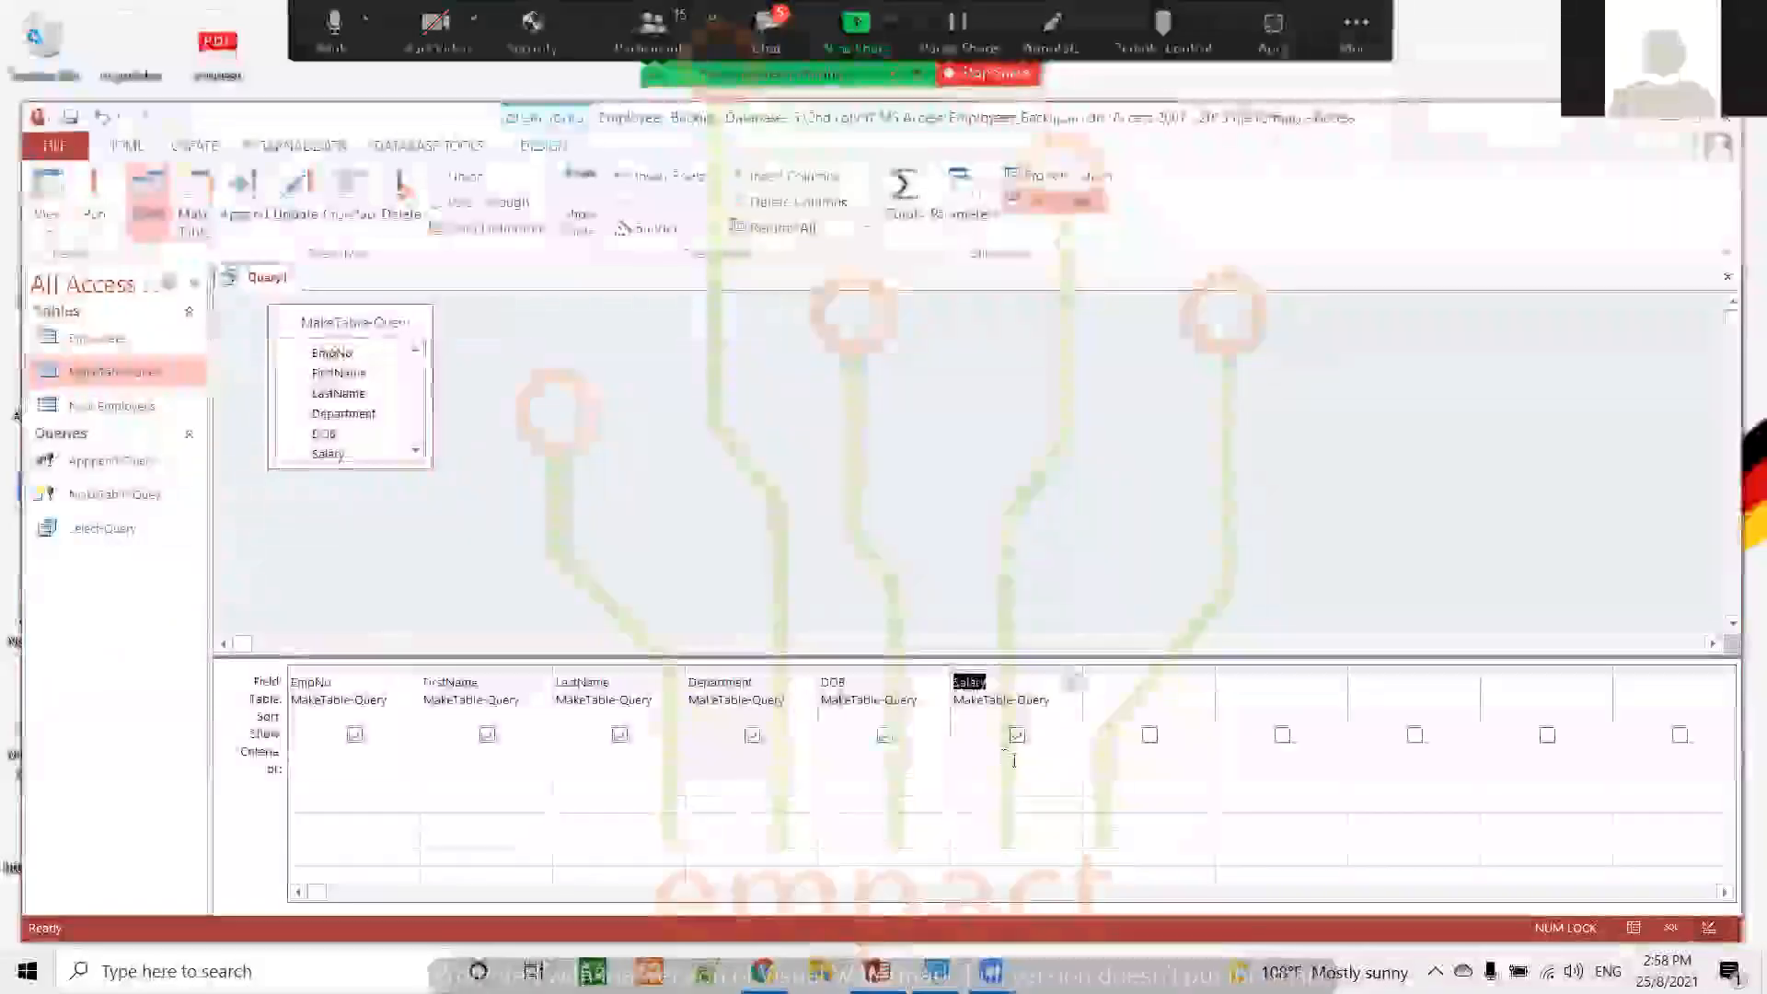
click(1004, 751)
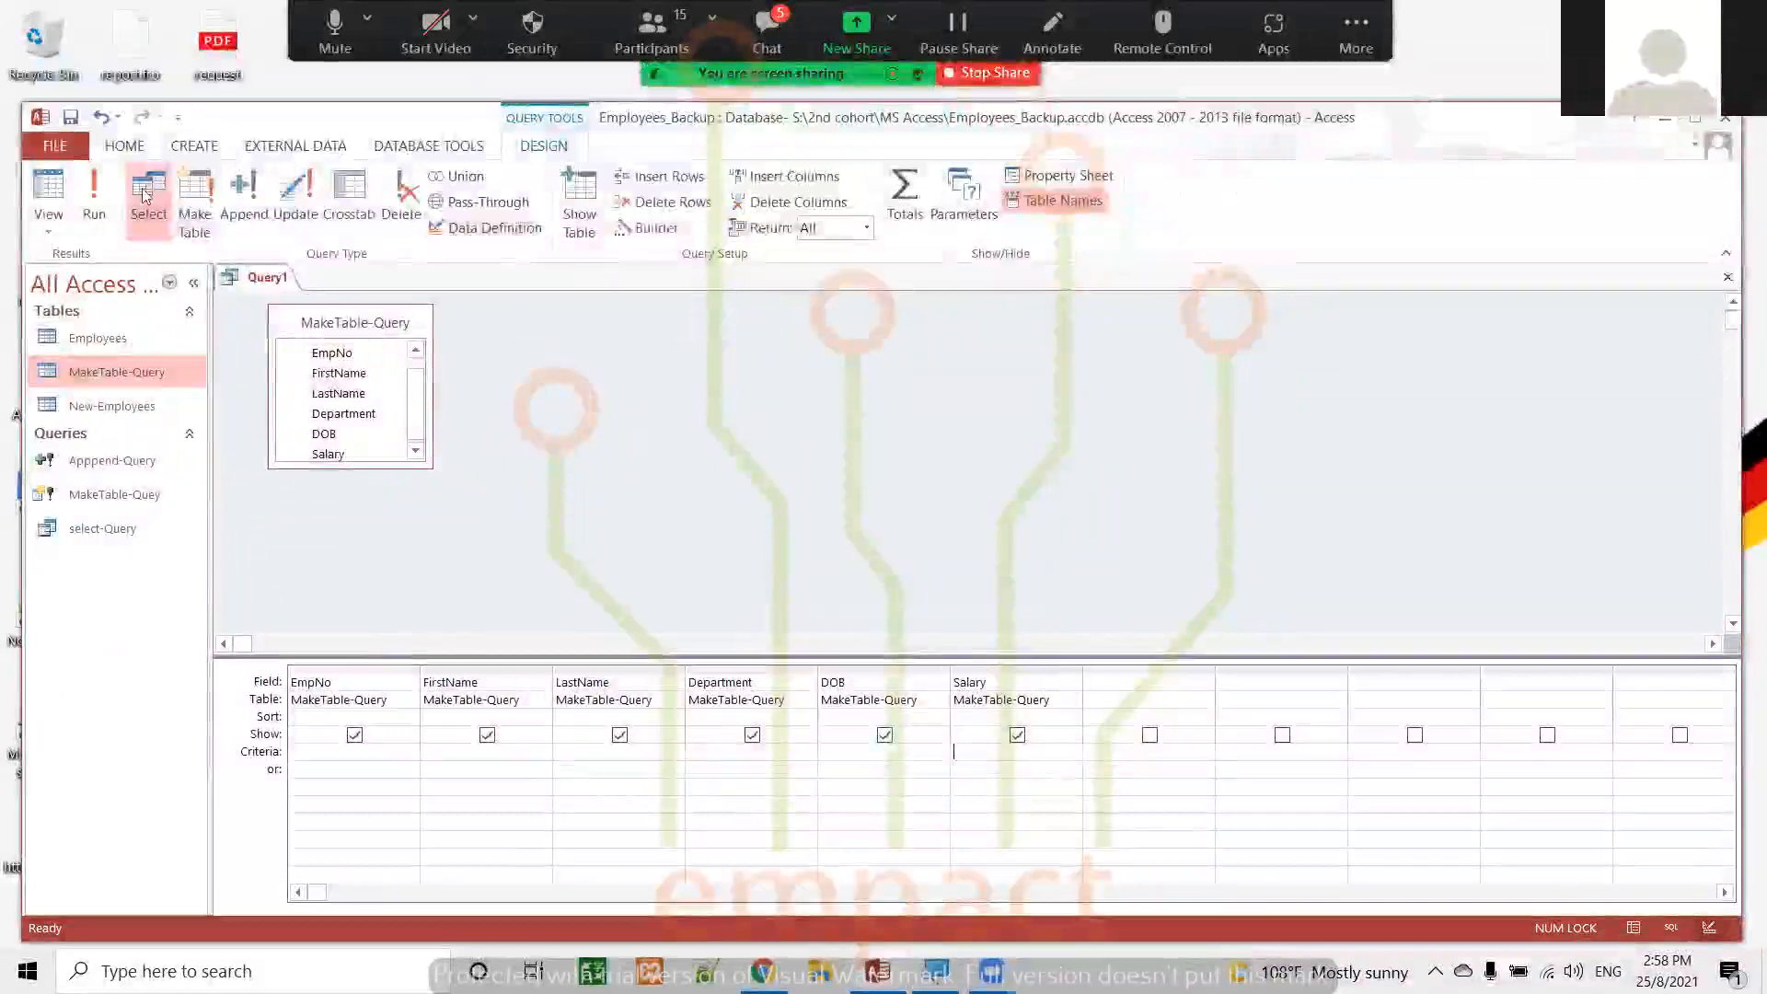
click(94, 198)
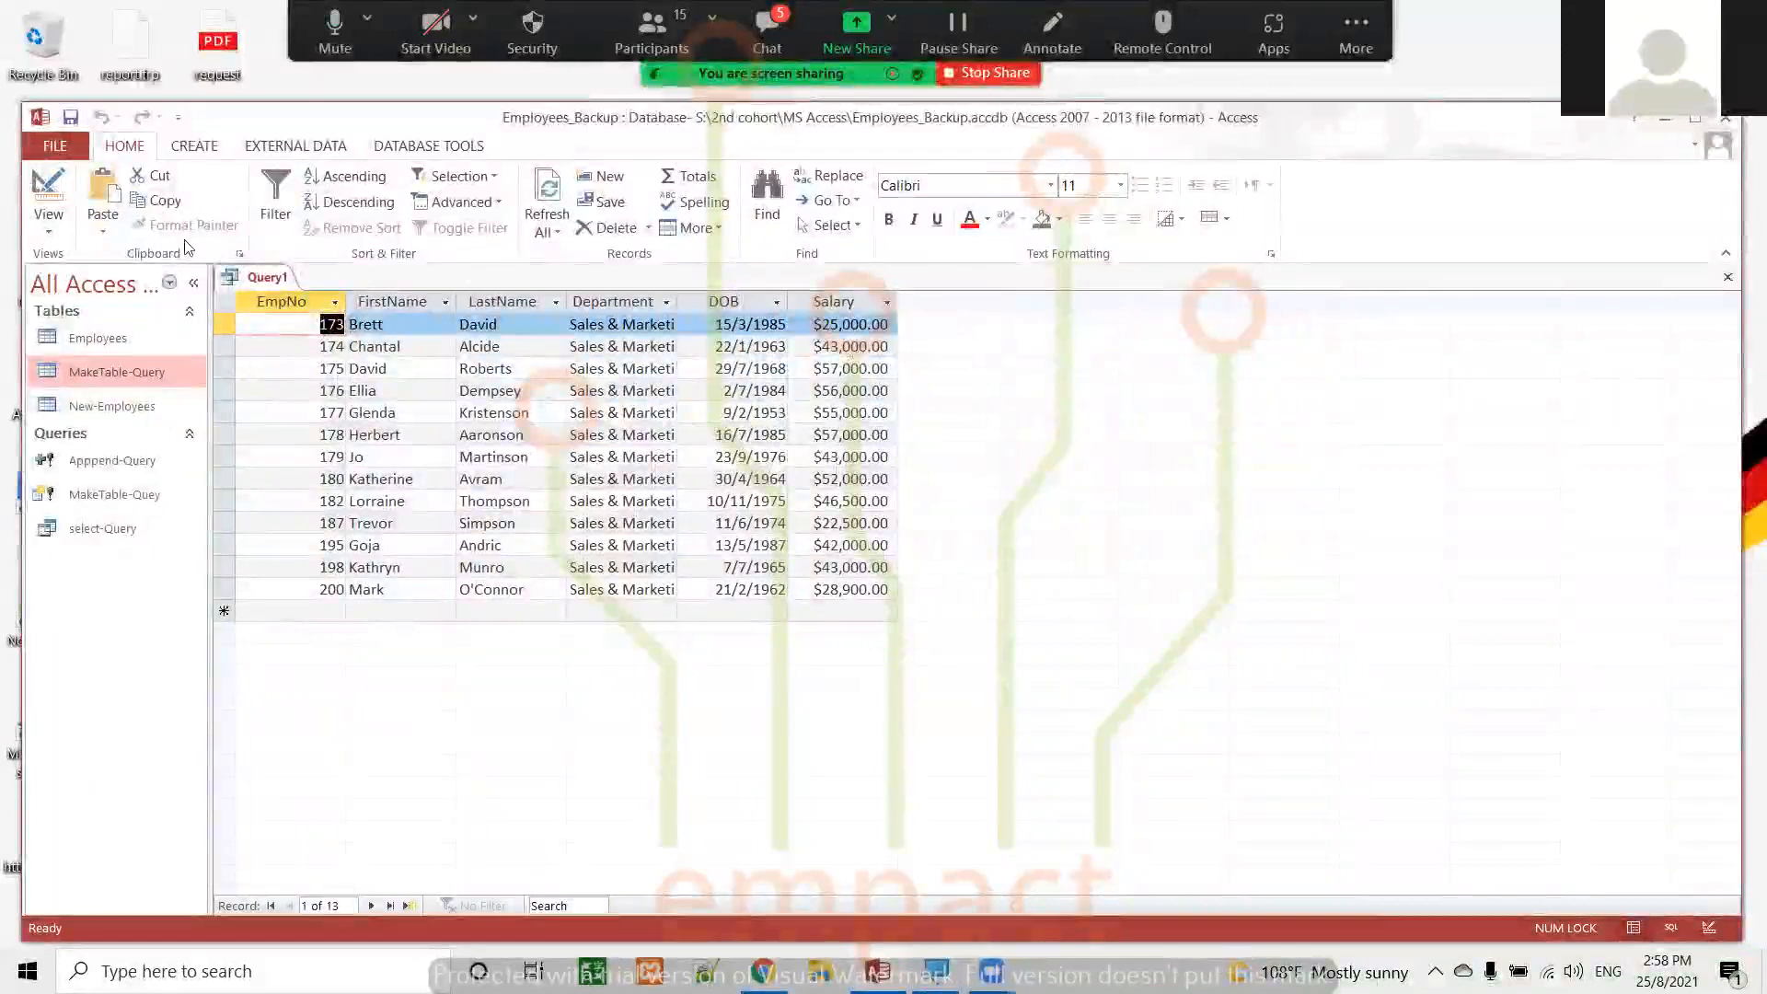
Return to Design view and turn the select query into an update query
click(46, 190)
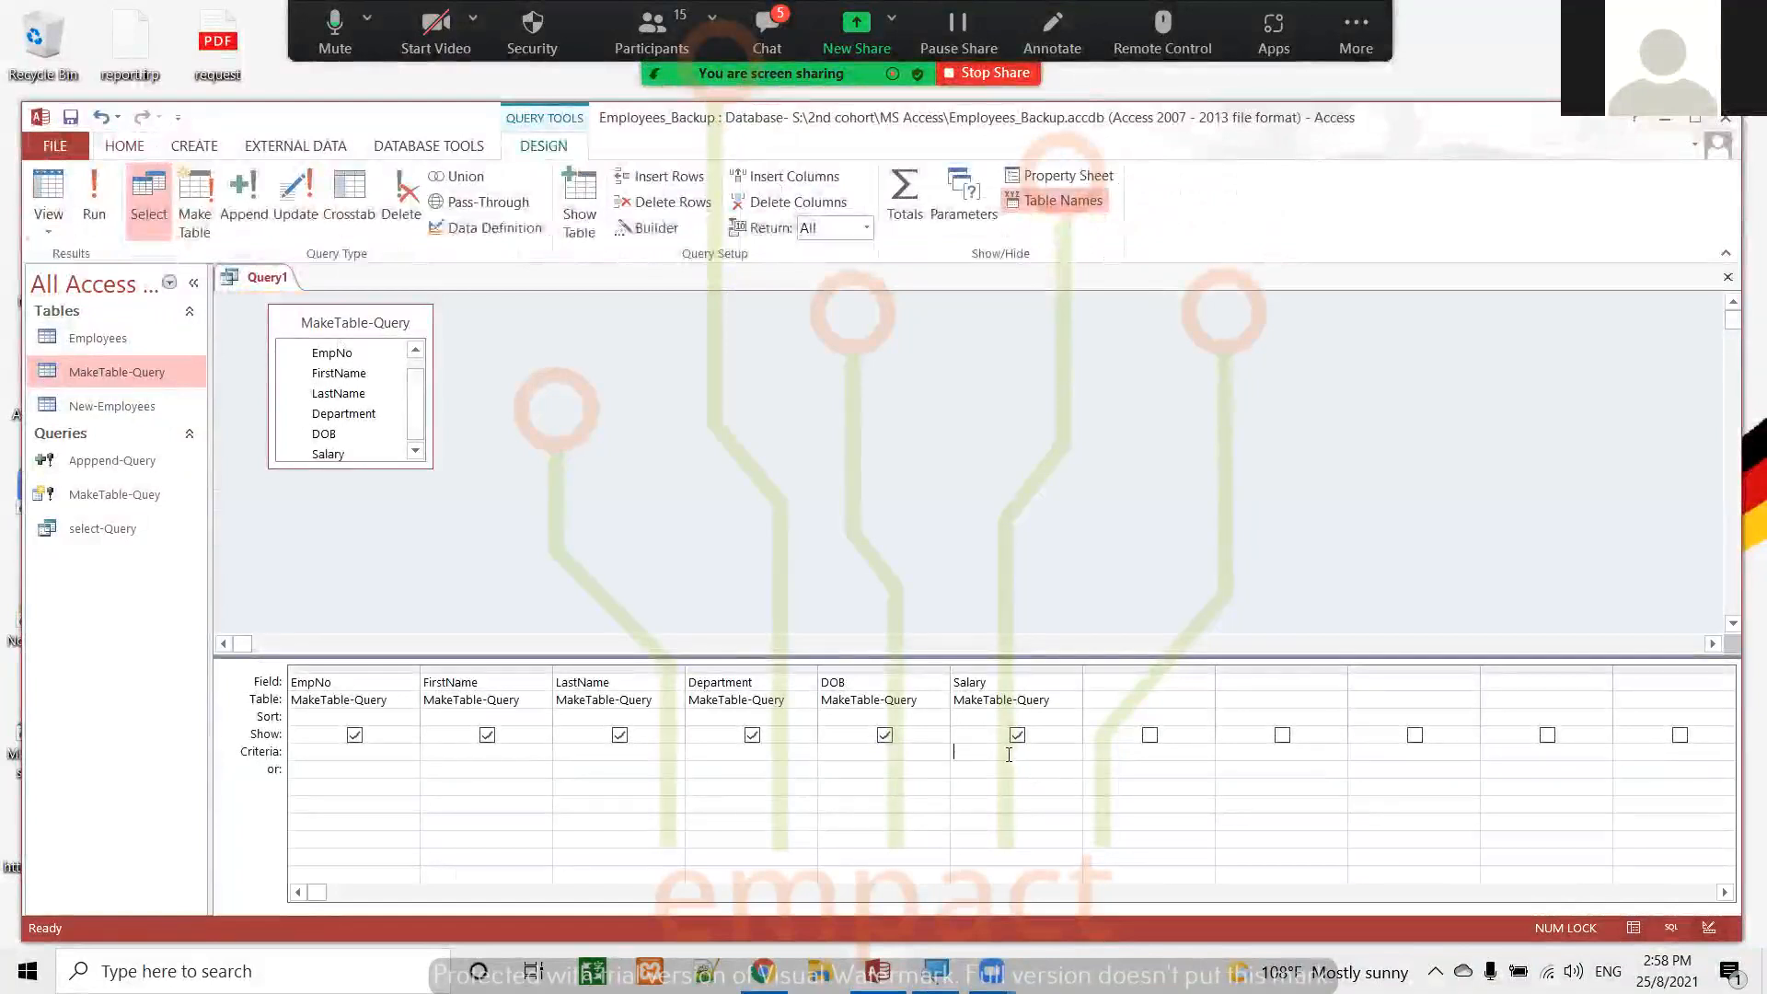
text(>30)
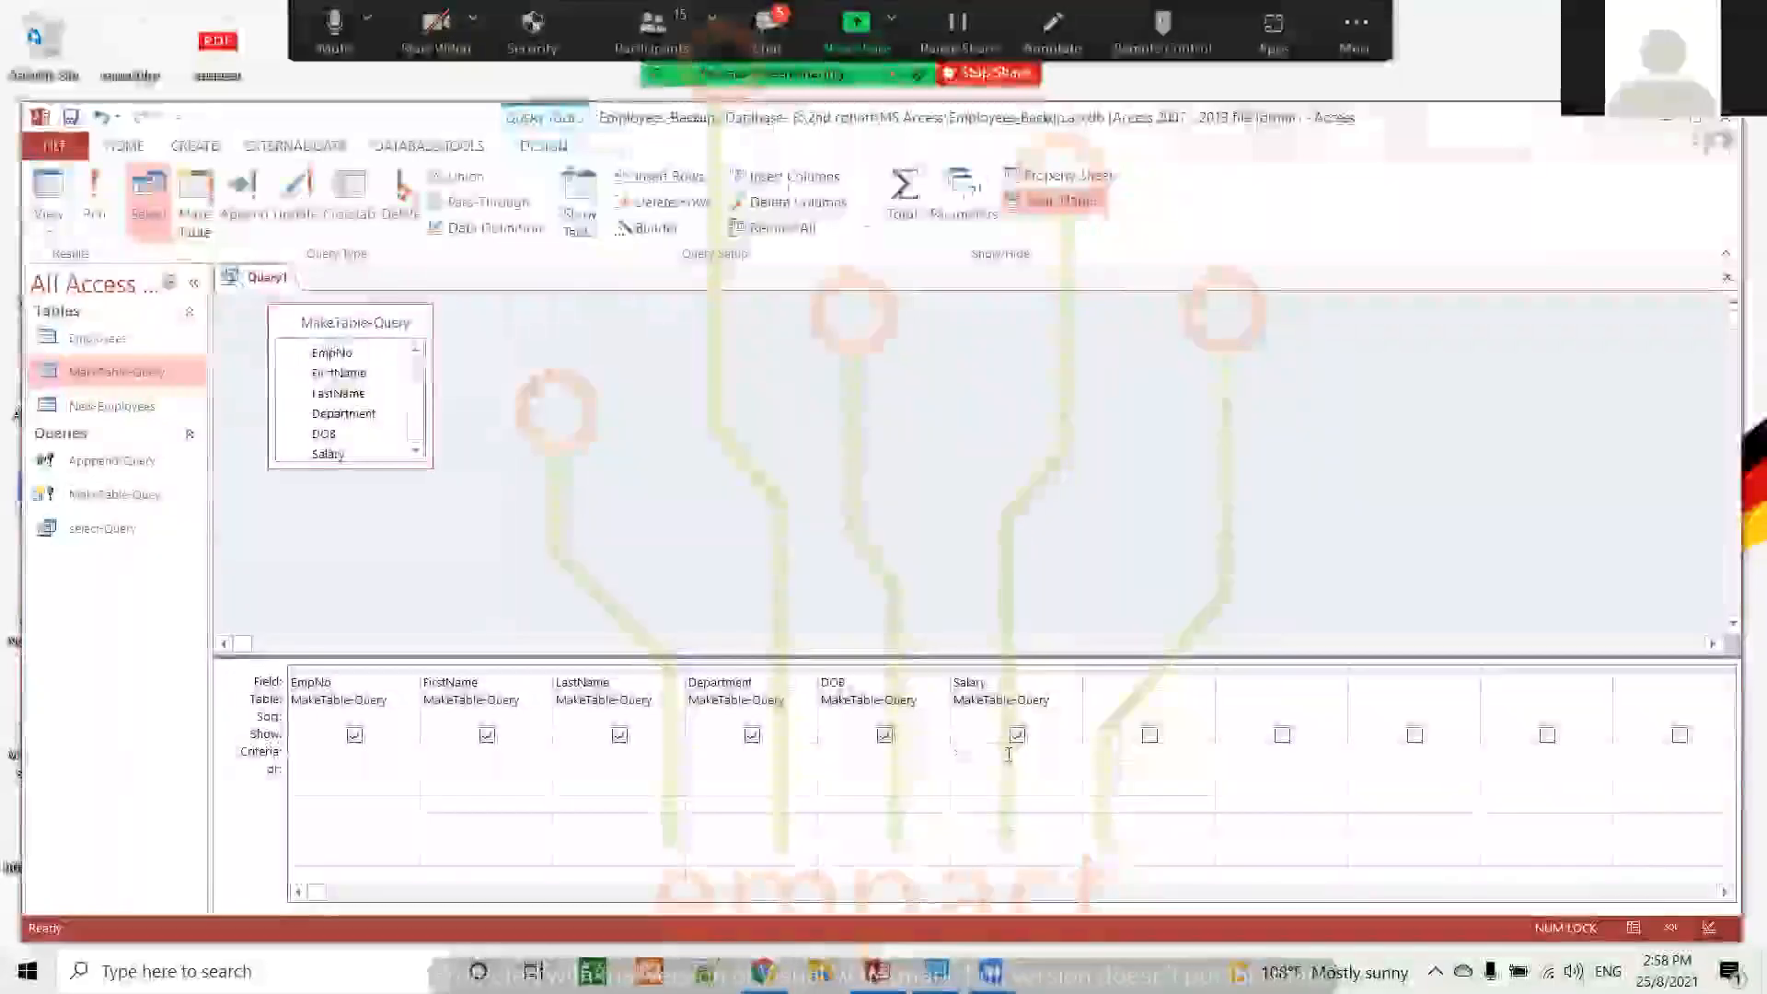
text(000)
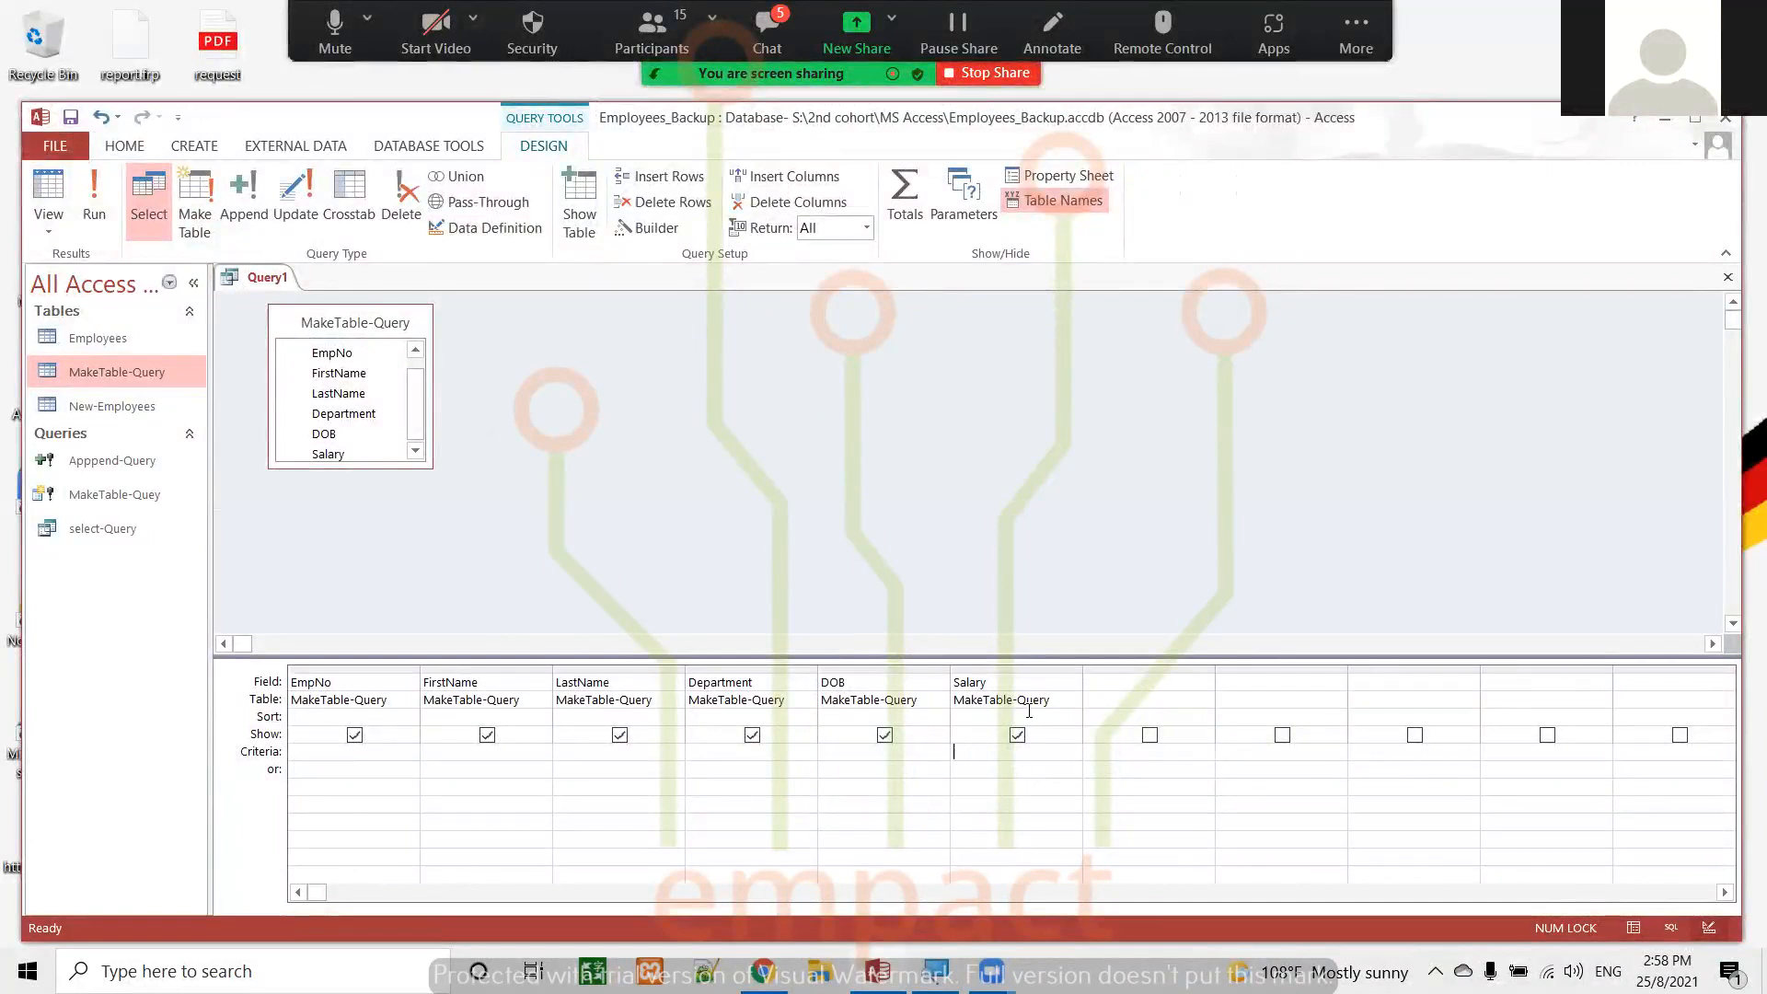
click(295, 195)
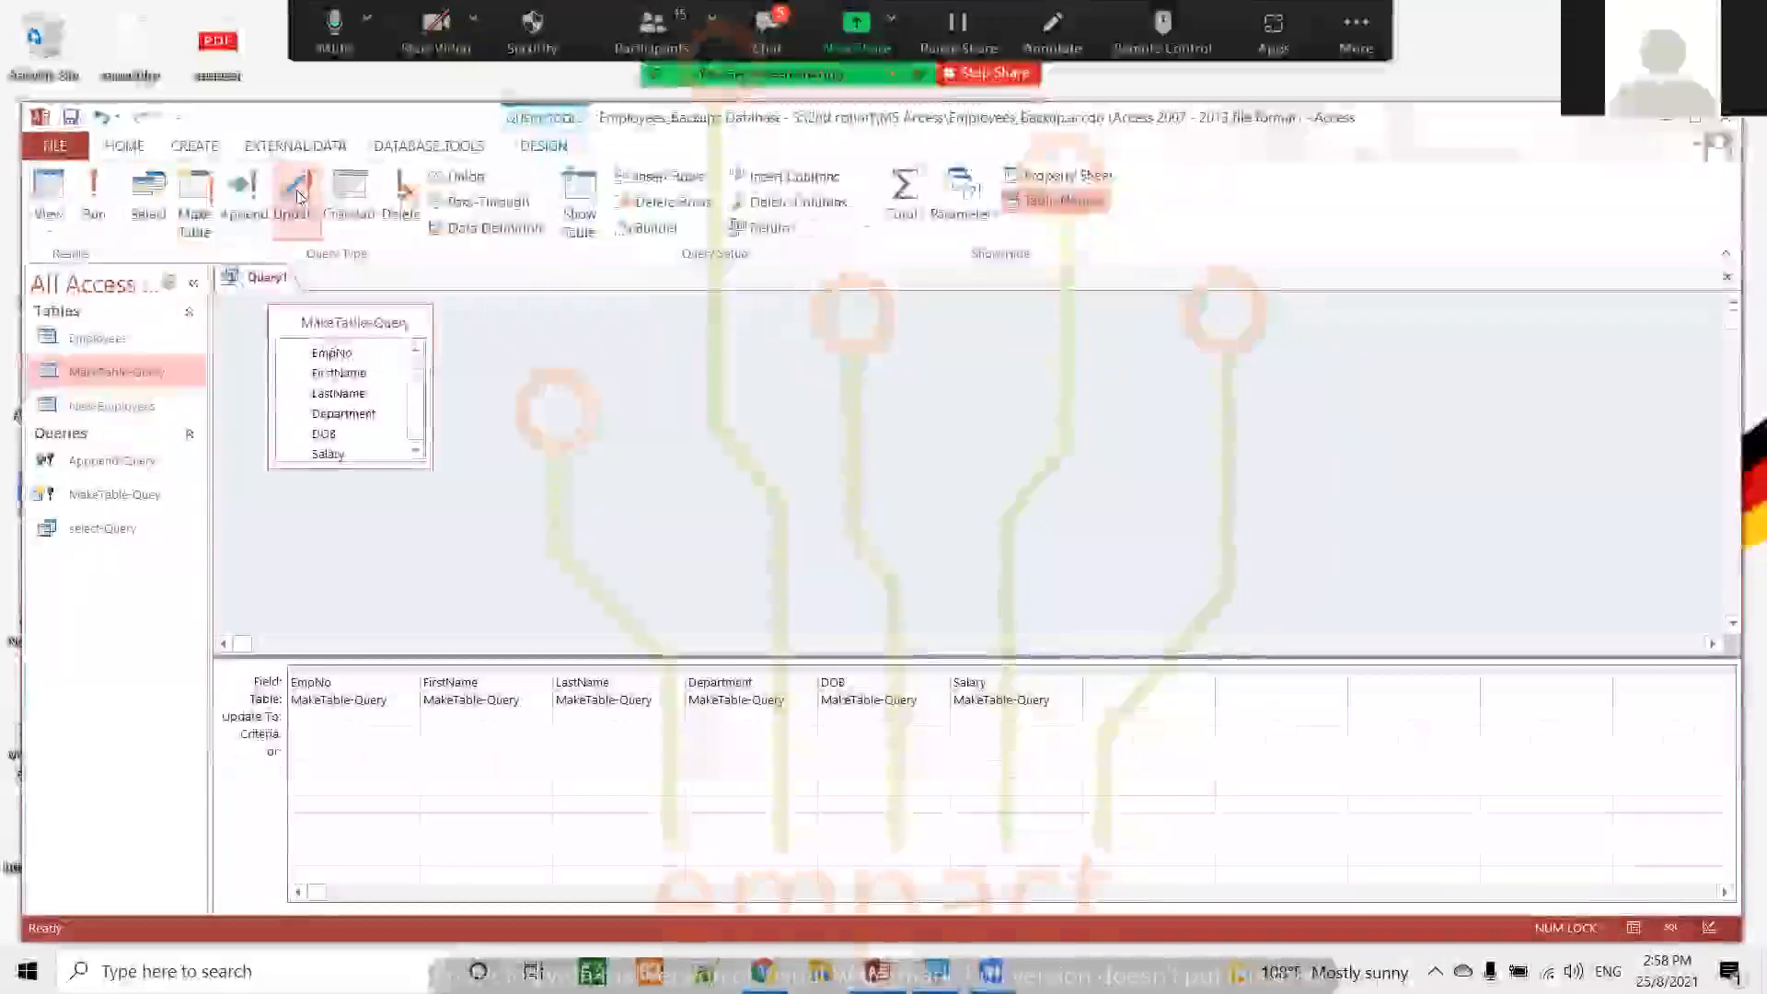
Set the Salary column's criteria to >30000 and its Update To value to 35000
click(994, 715)
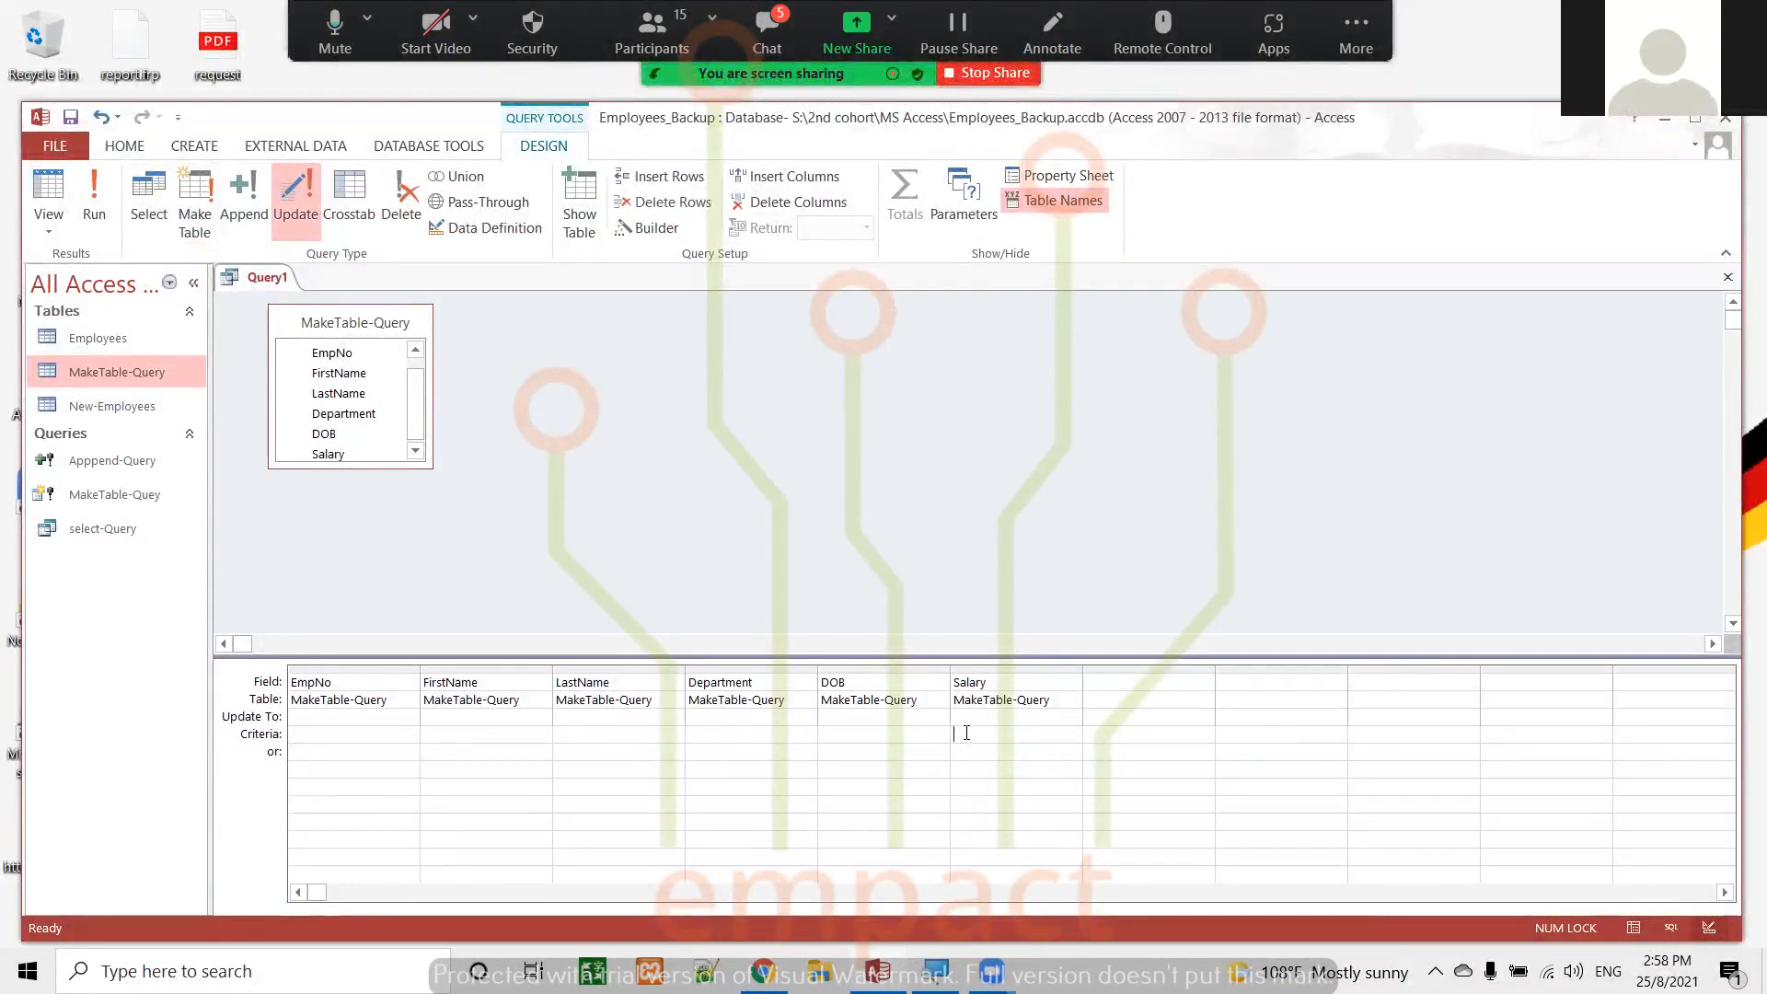
text(>)
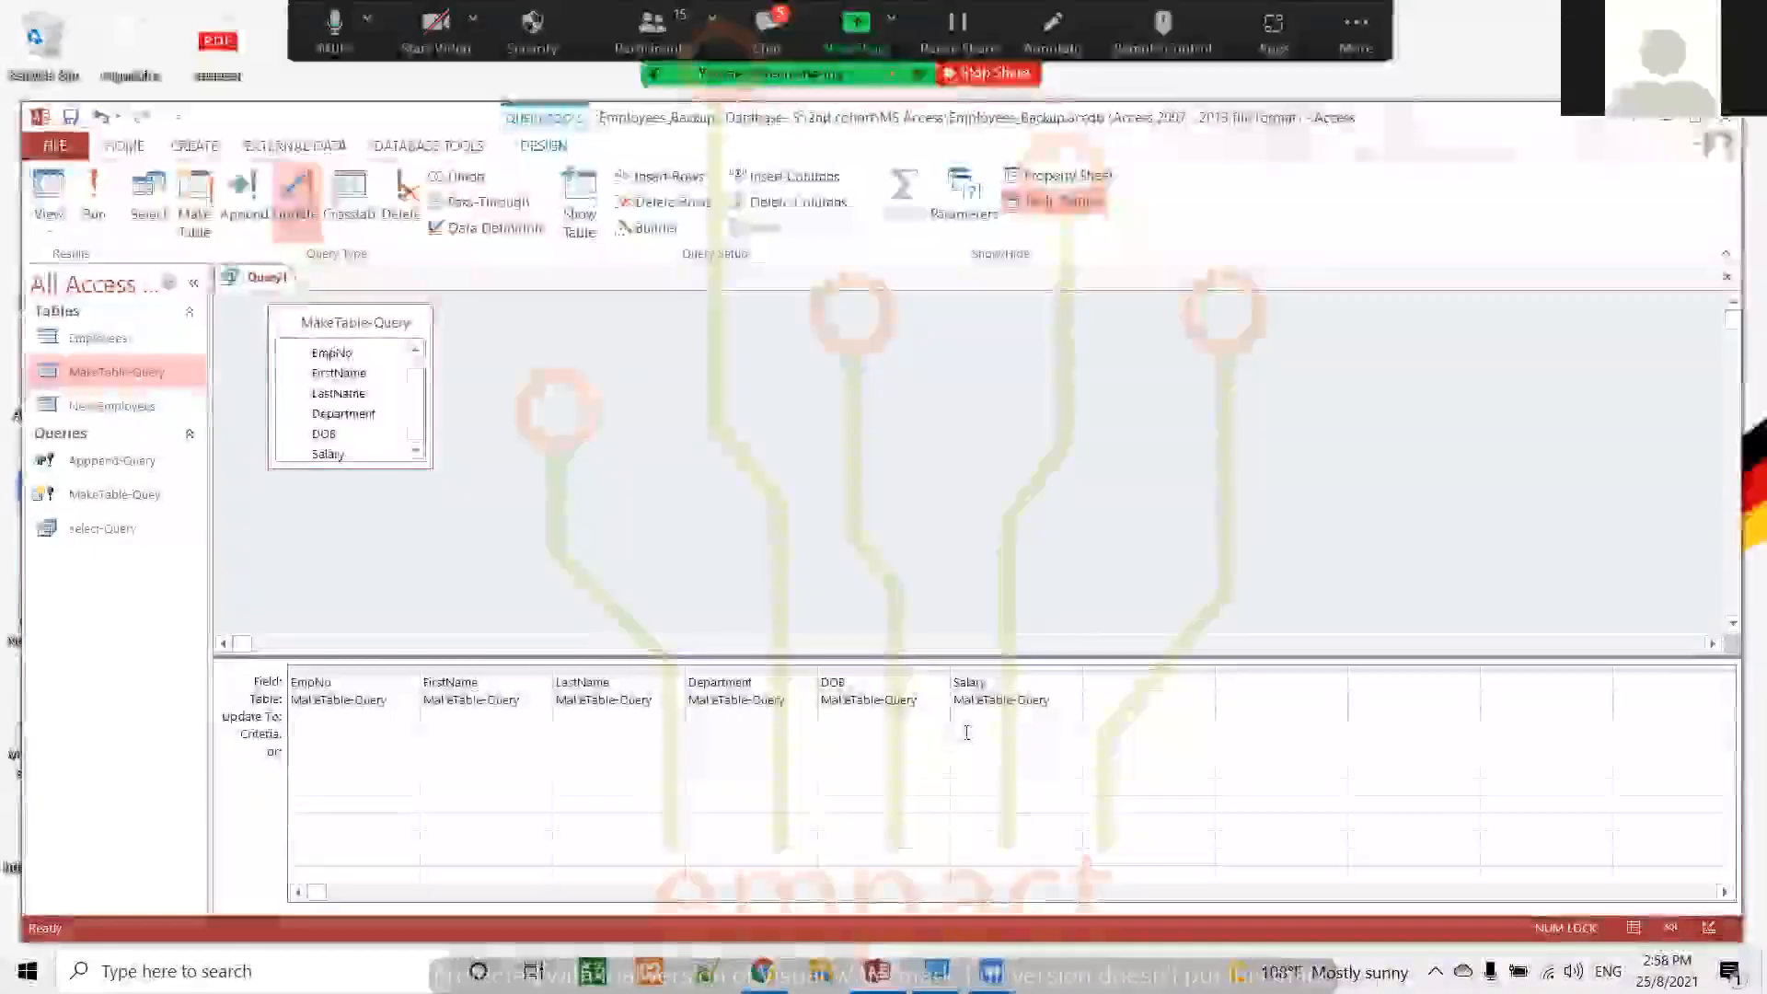
text(30000)
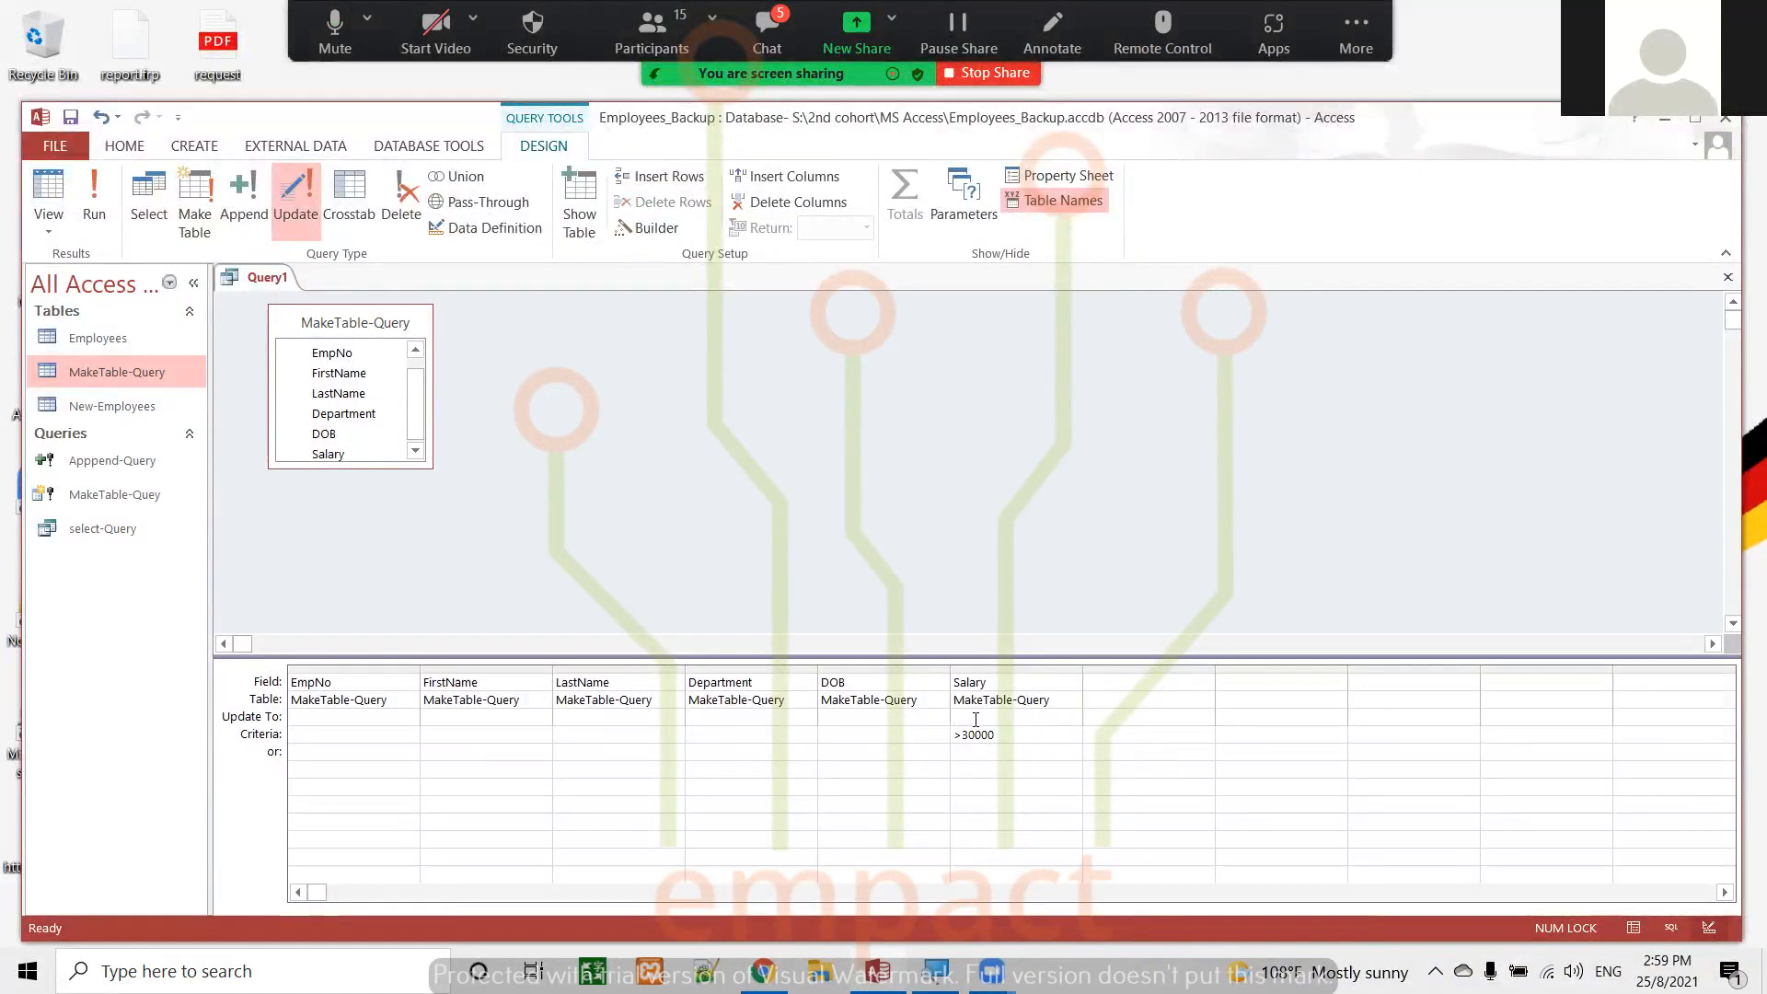
click(975, 718)
text(350000)
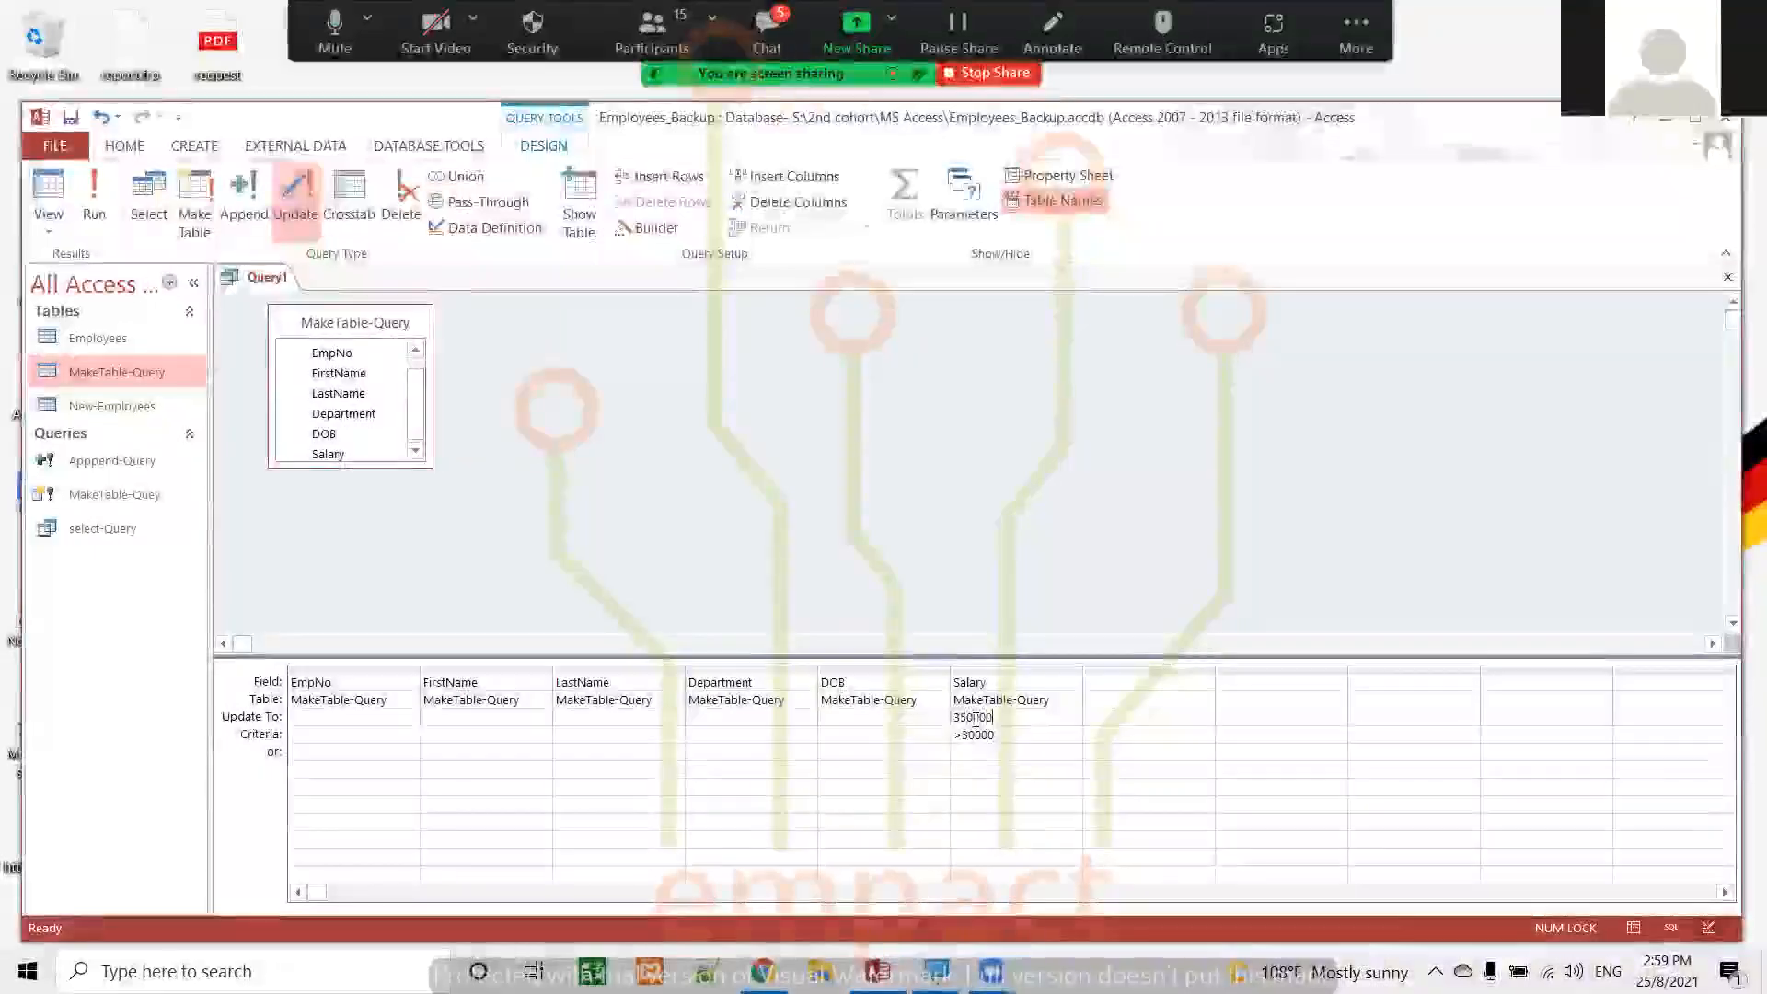
key(BackSpace)
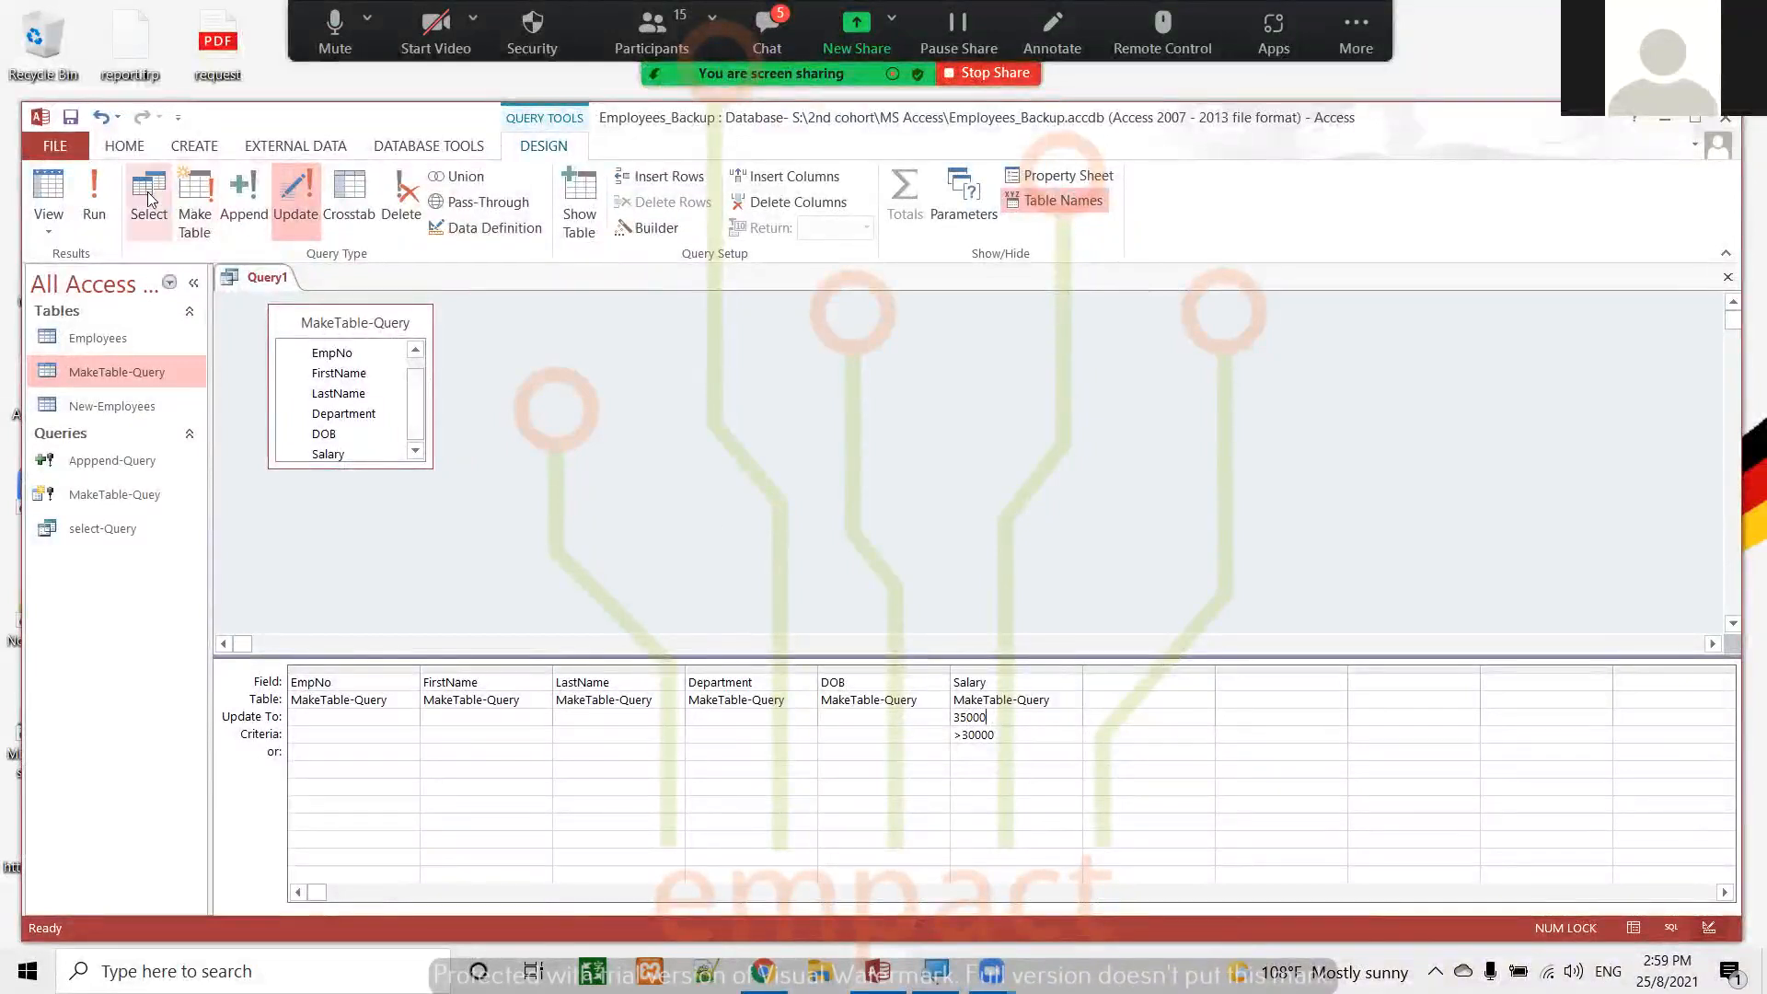
Run the update query, accept the update, and check the Salary values in the MakeTable-Query table
click(98, 193)
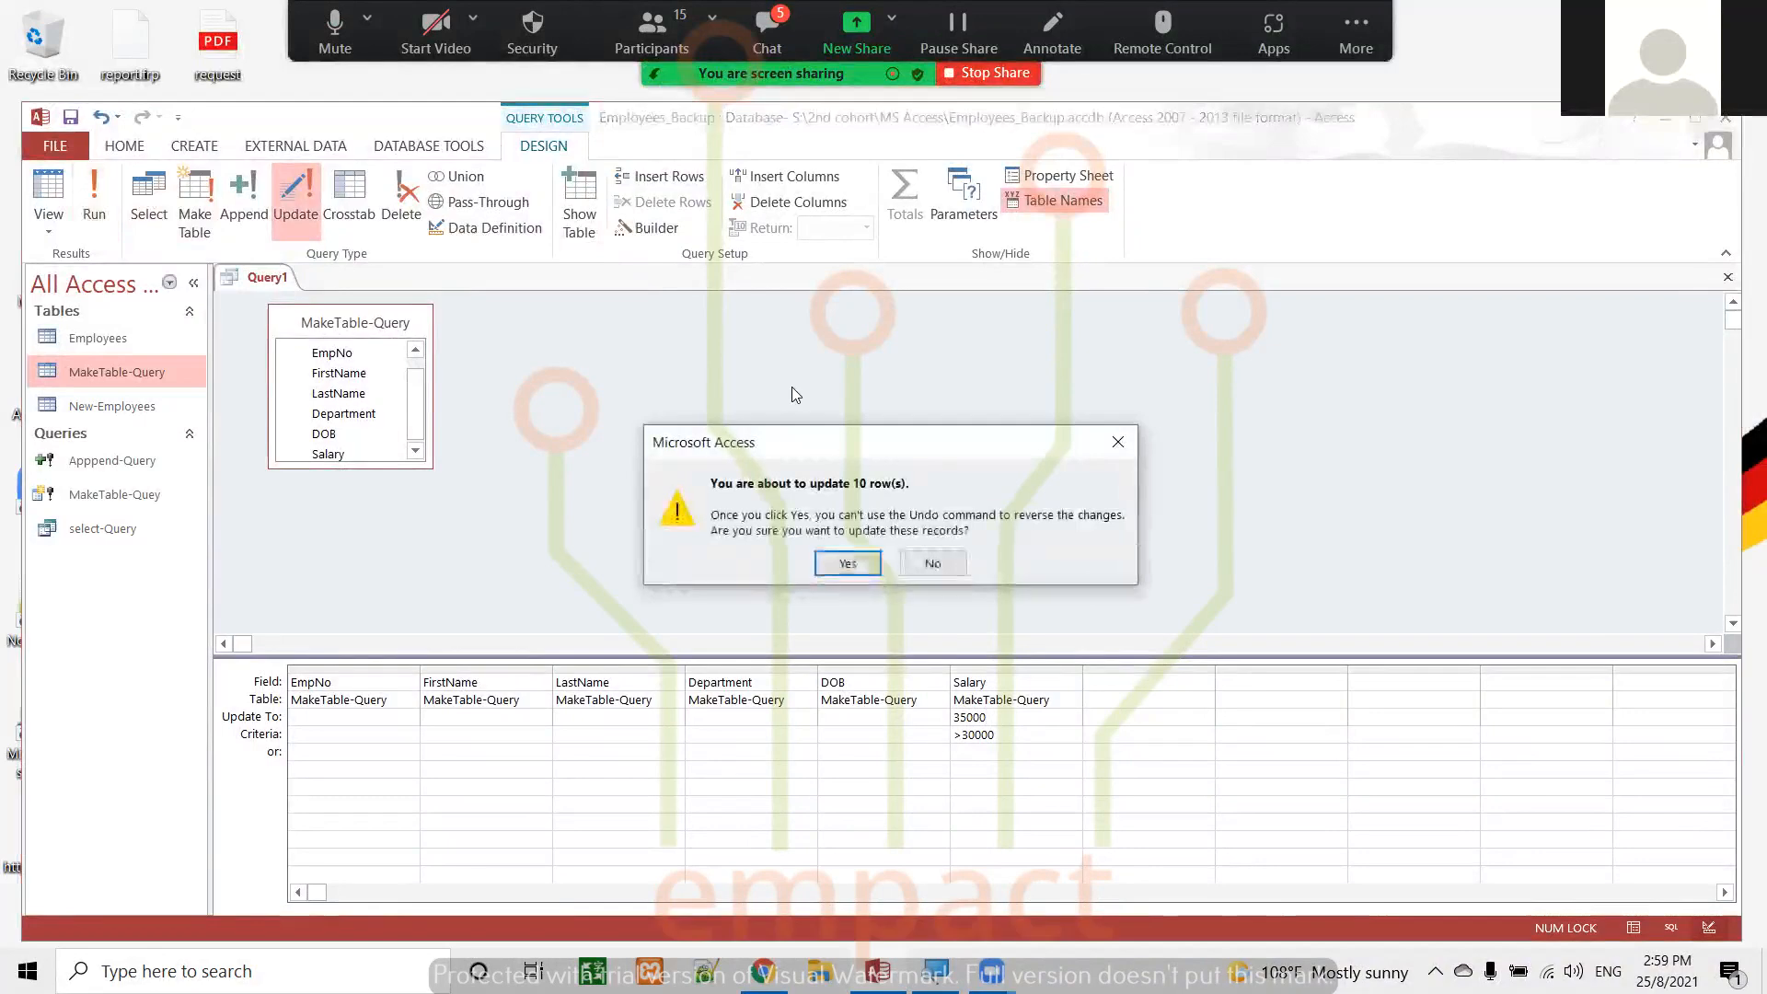
click(847, 565)
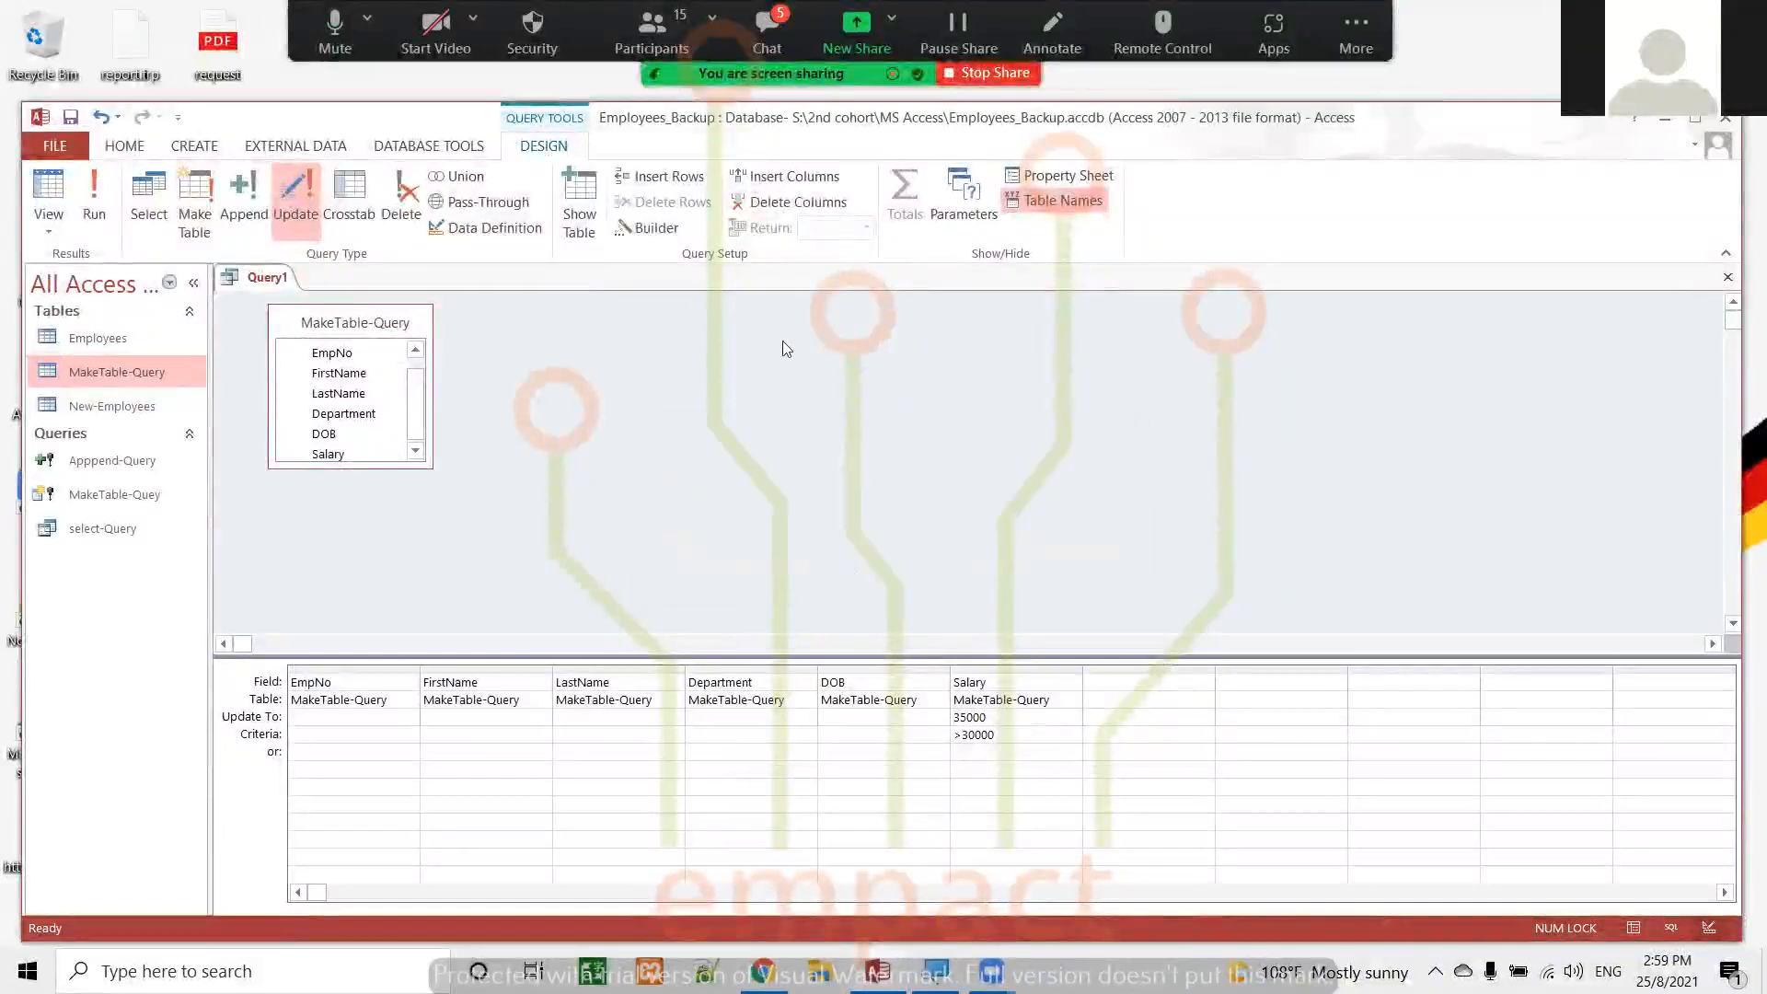
double_click(94, 372)
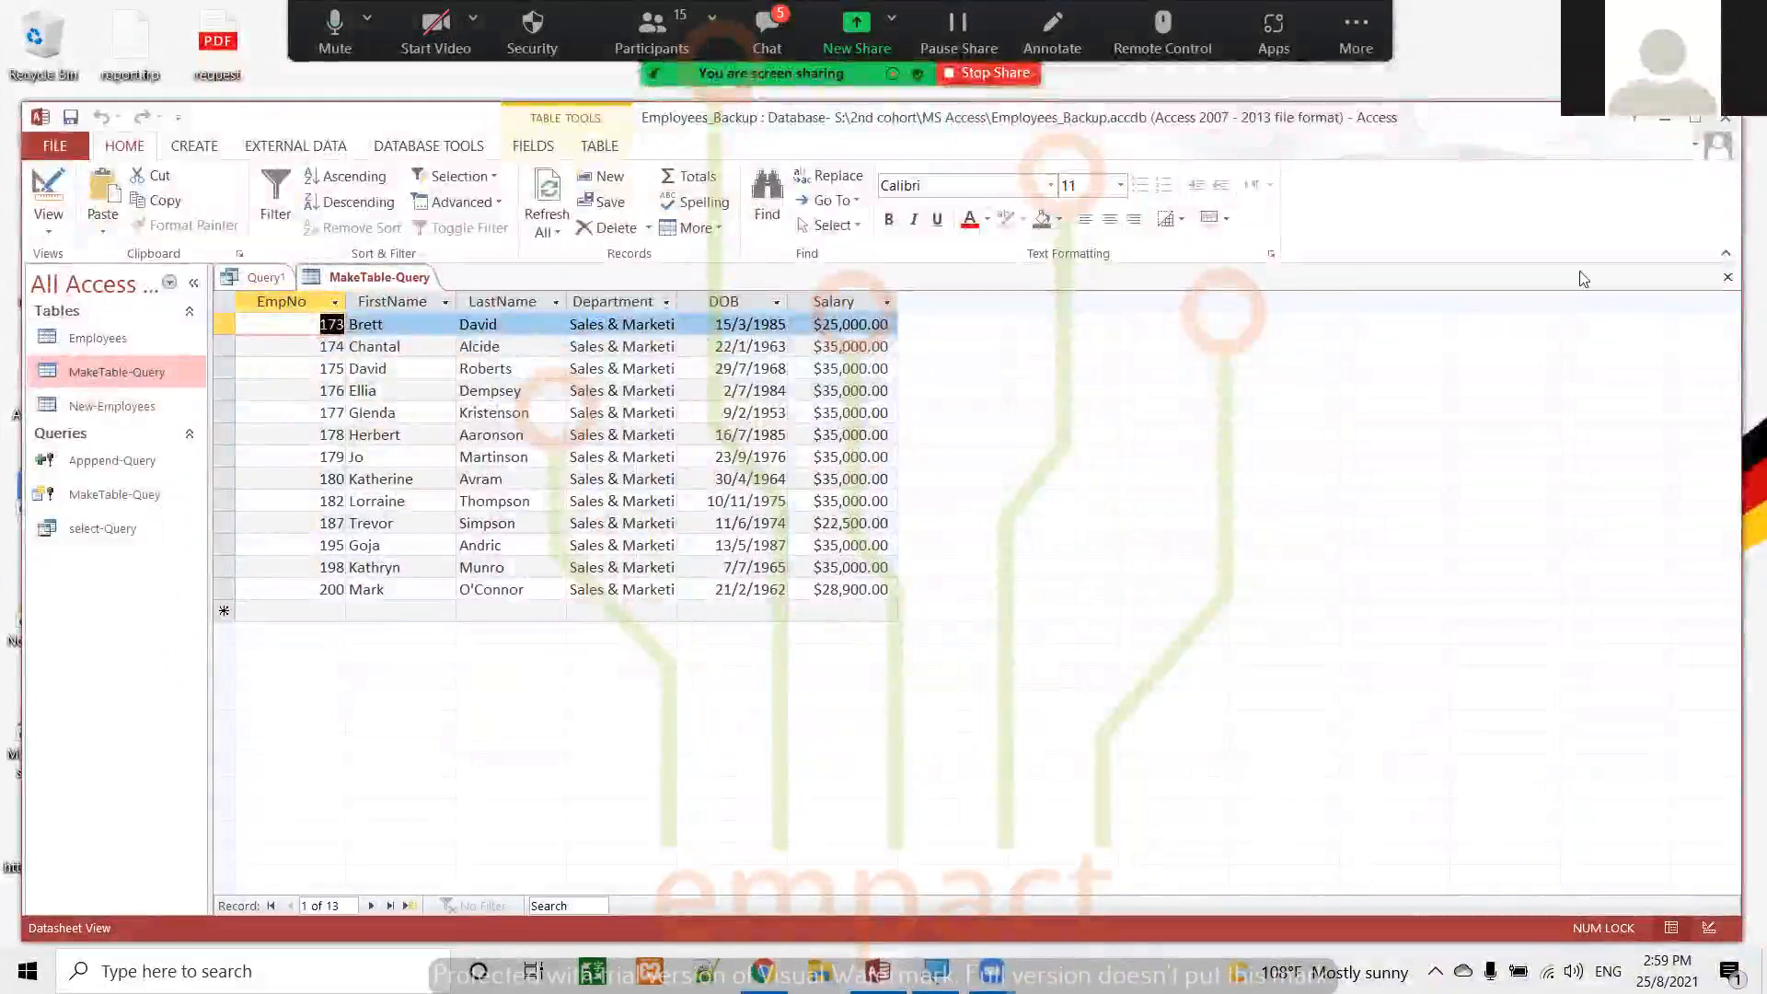
click(1727, 277)
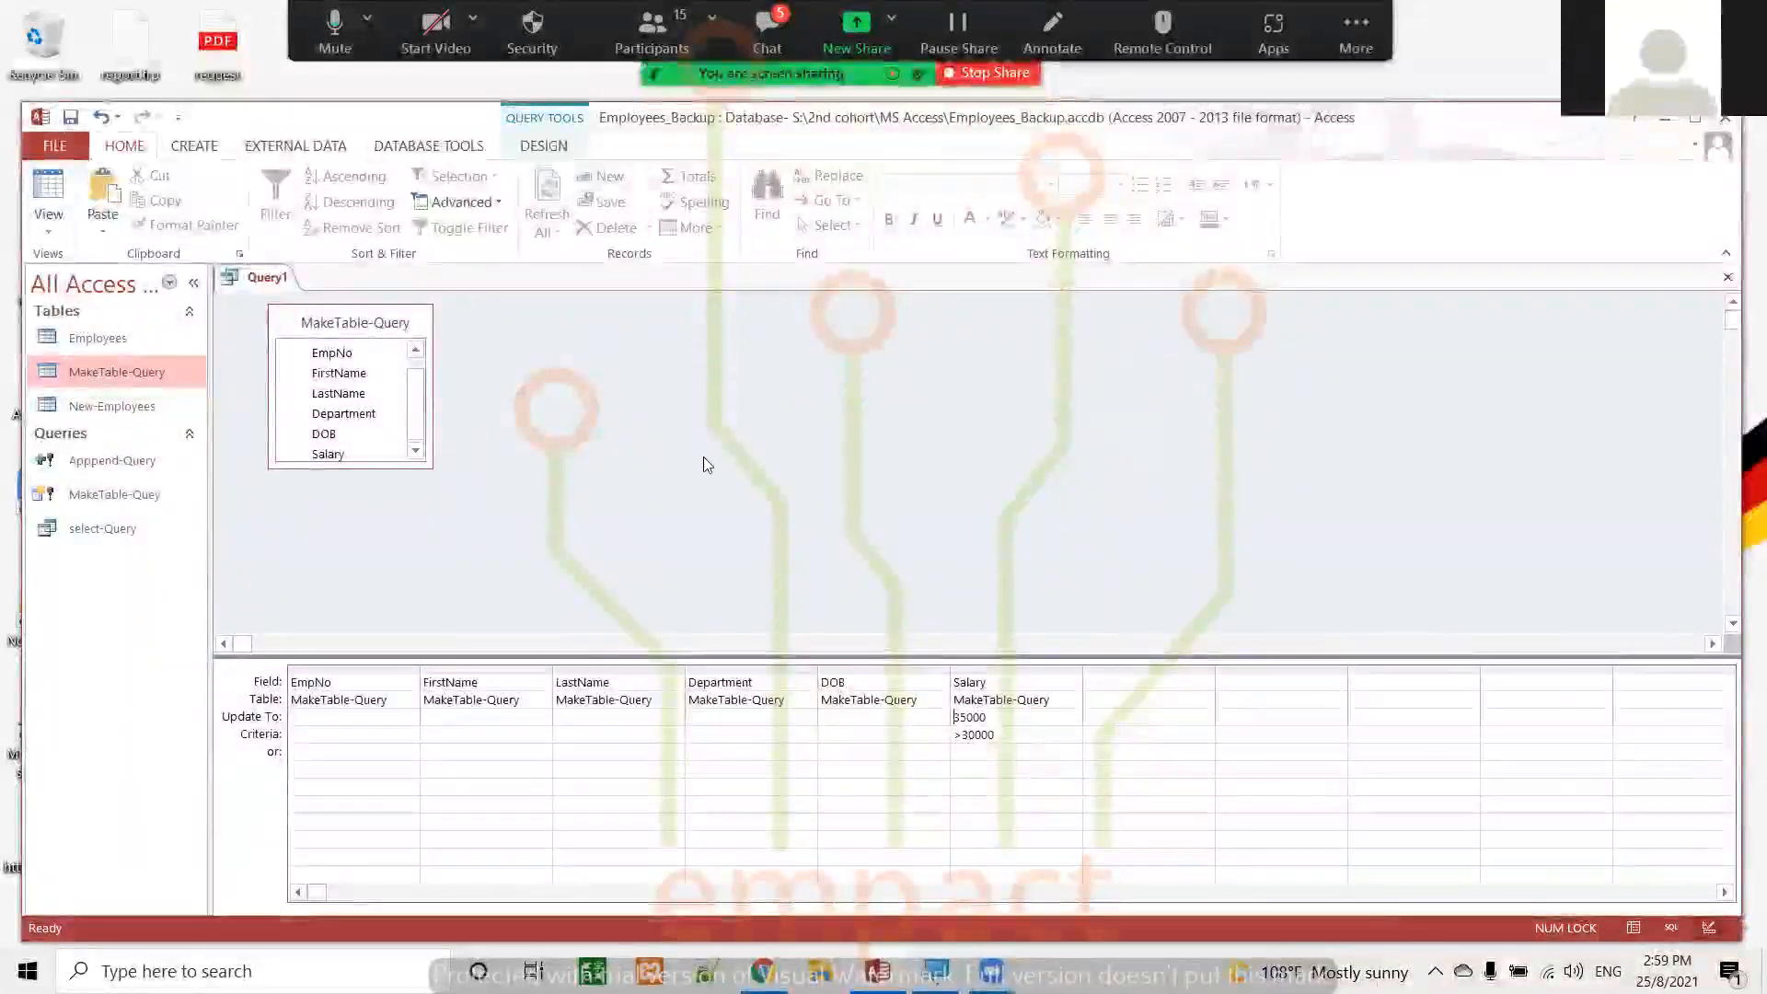
Close the update query and save it under the name Update-Query
click(1728, 277)
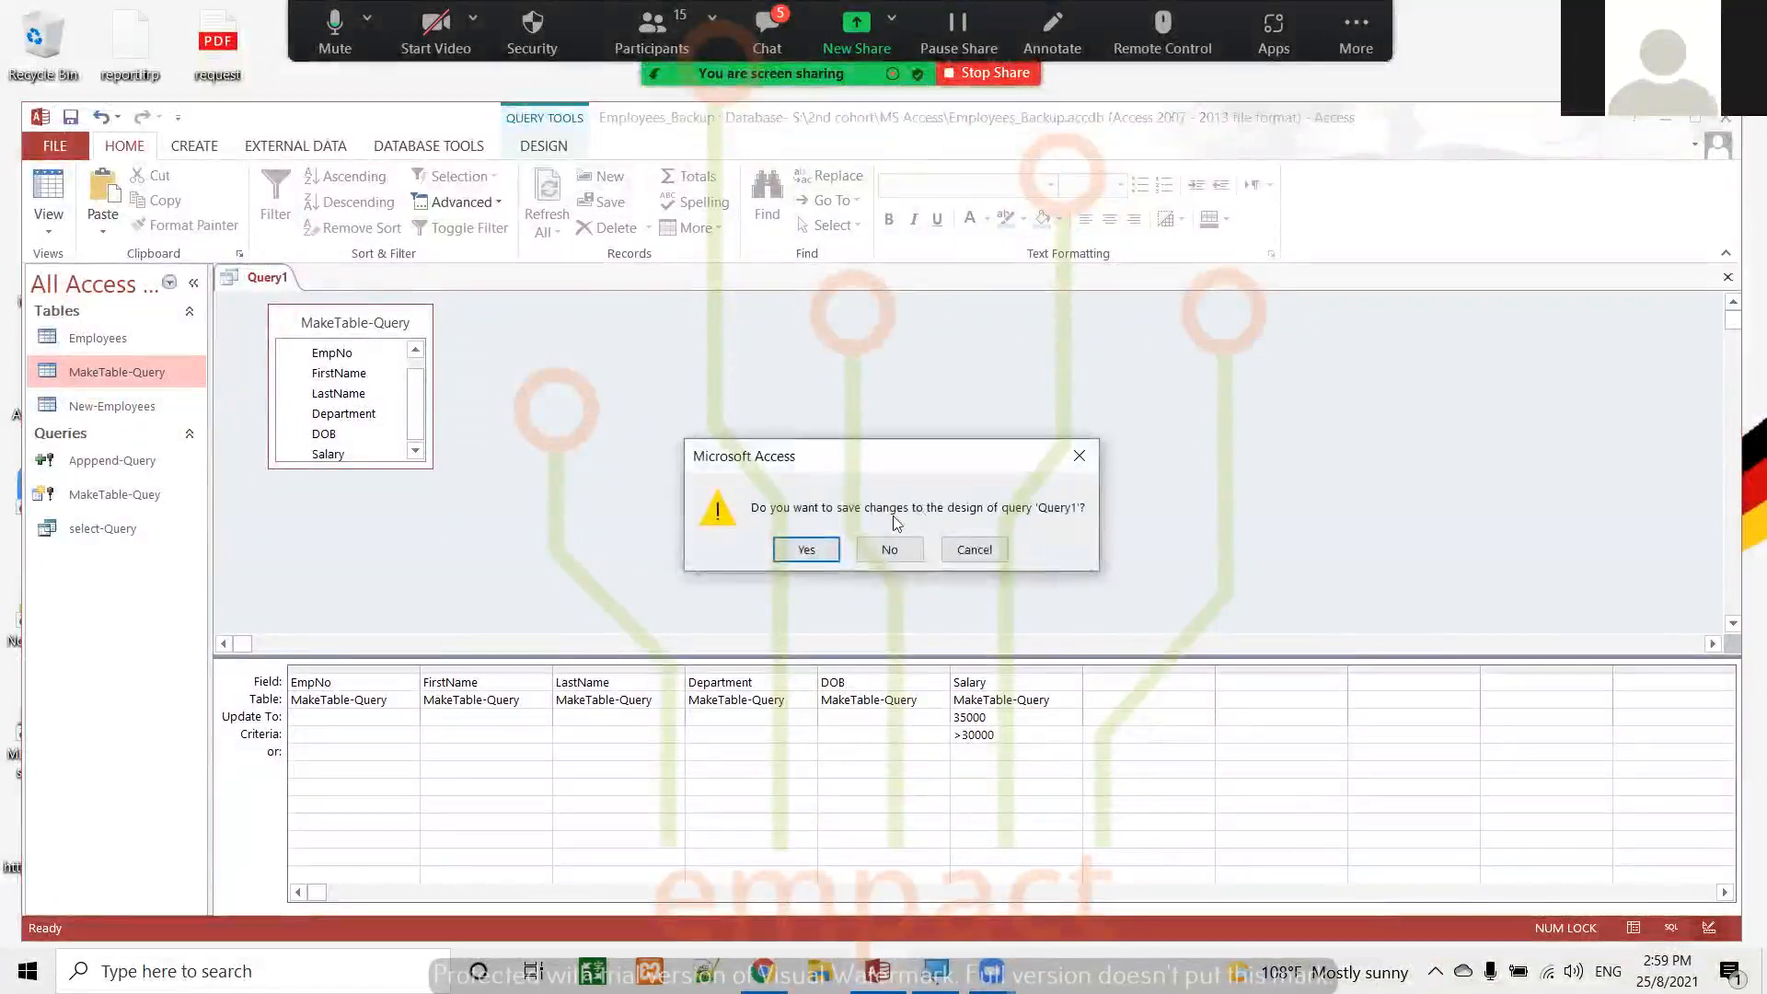
click(805, 549)
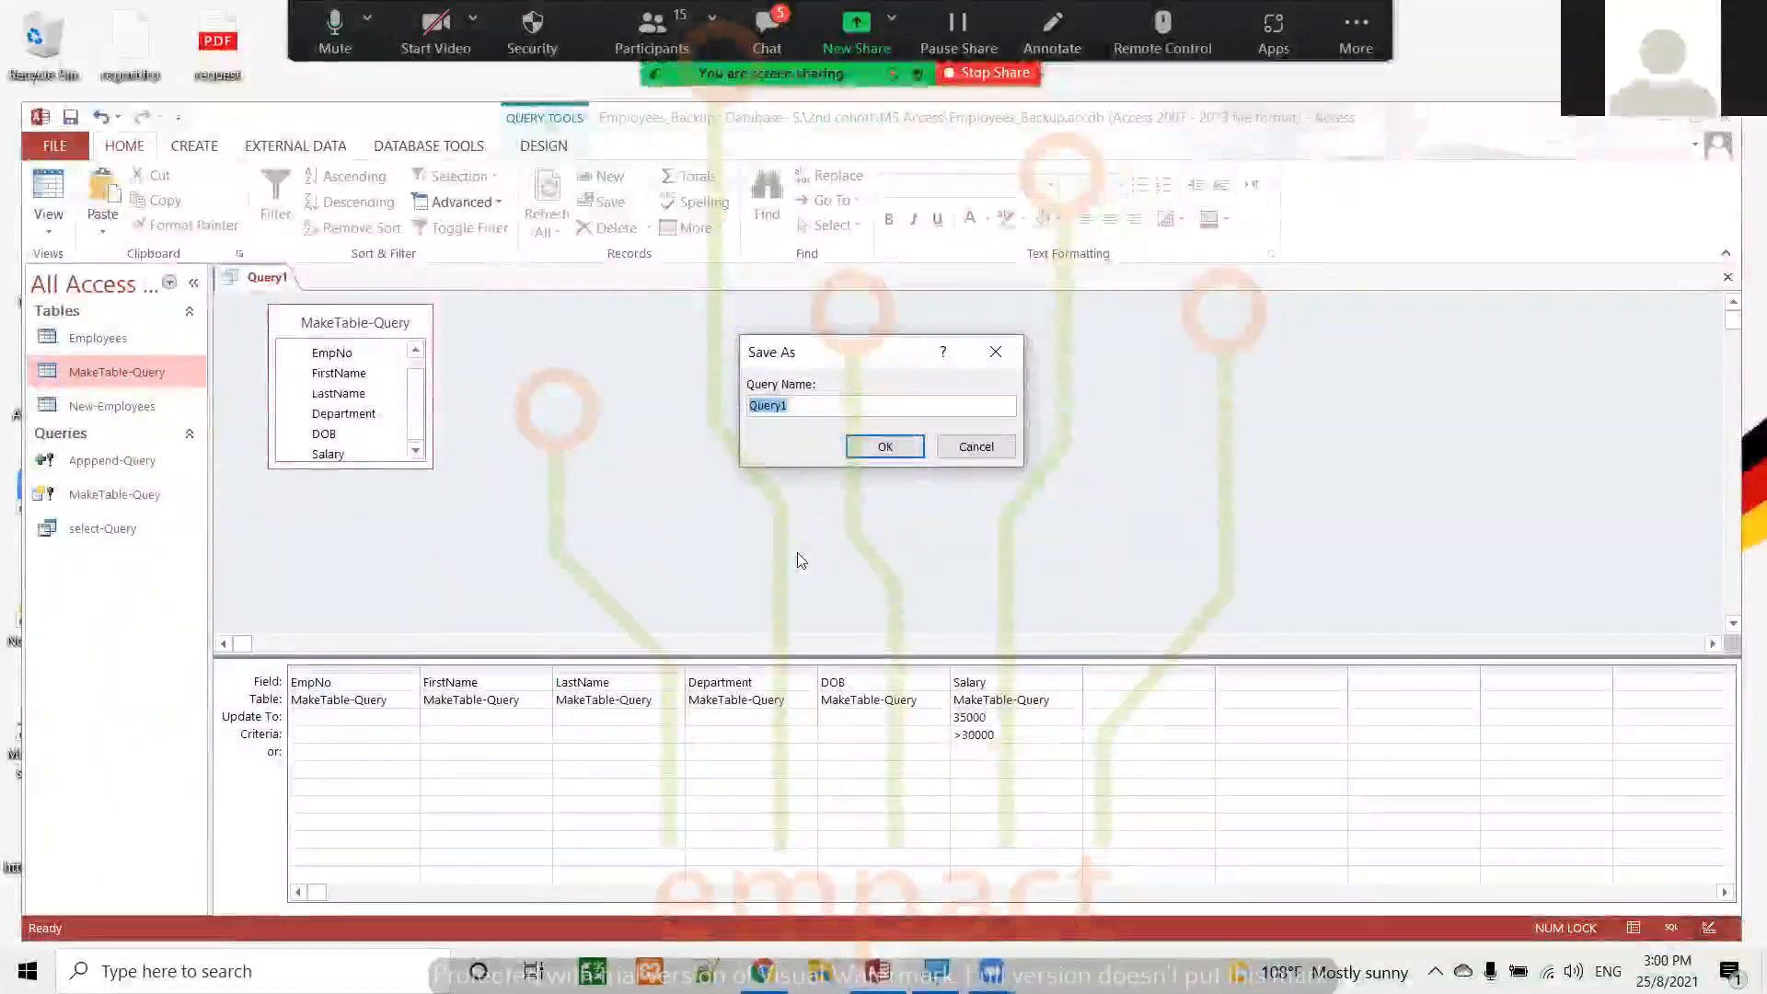
text(Update-)
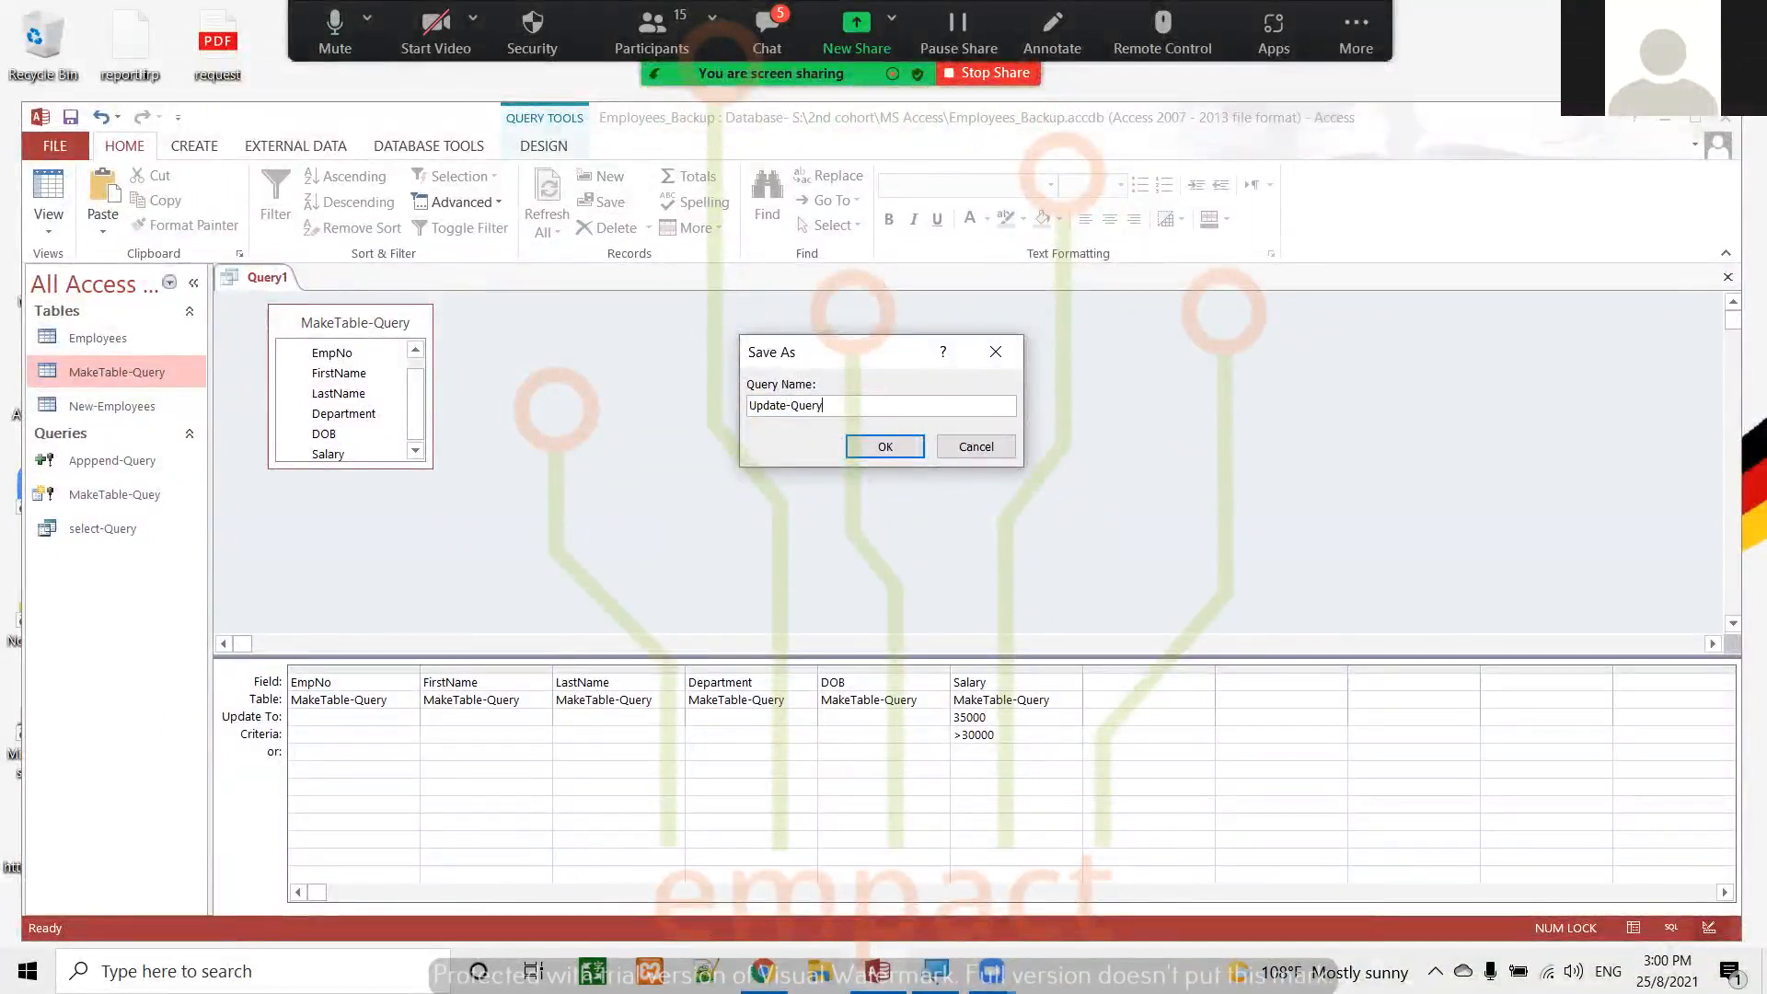
click(884, 447)
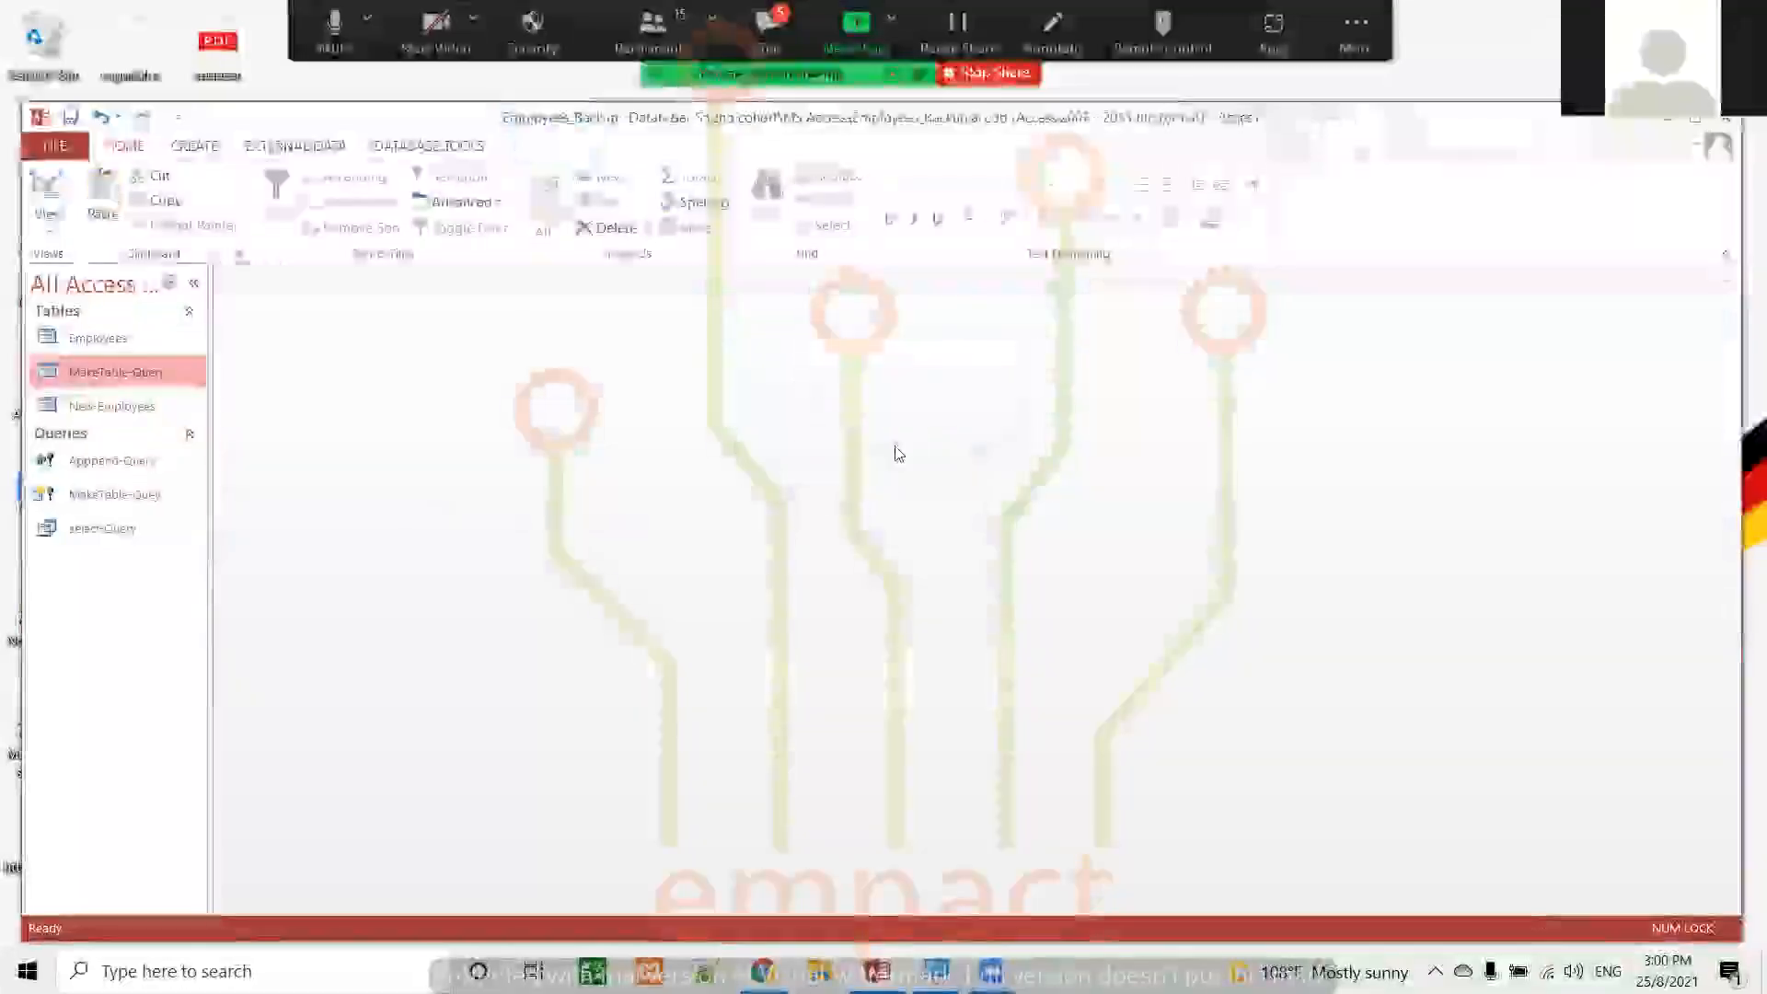
Create a new query in Design view from the MakeTable-Query table and add all its fields to the design grid
click(196, 152)
click(364, 221)
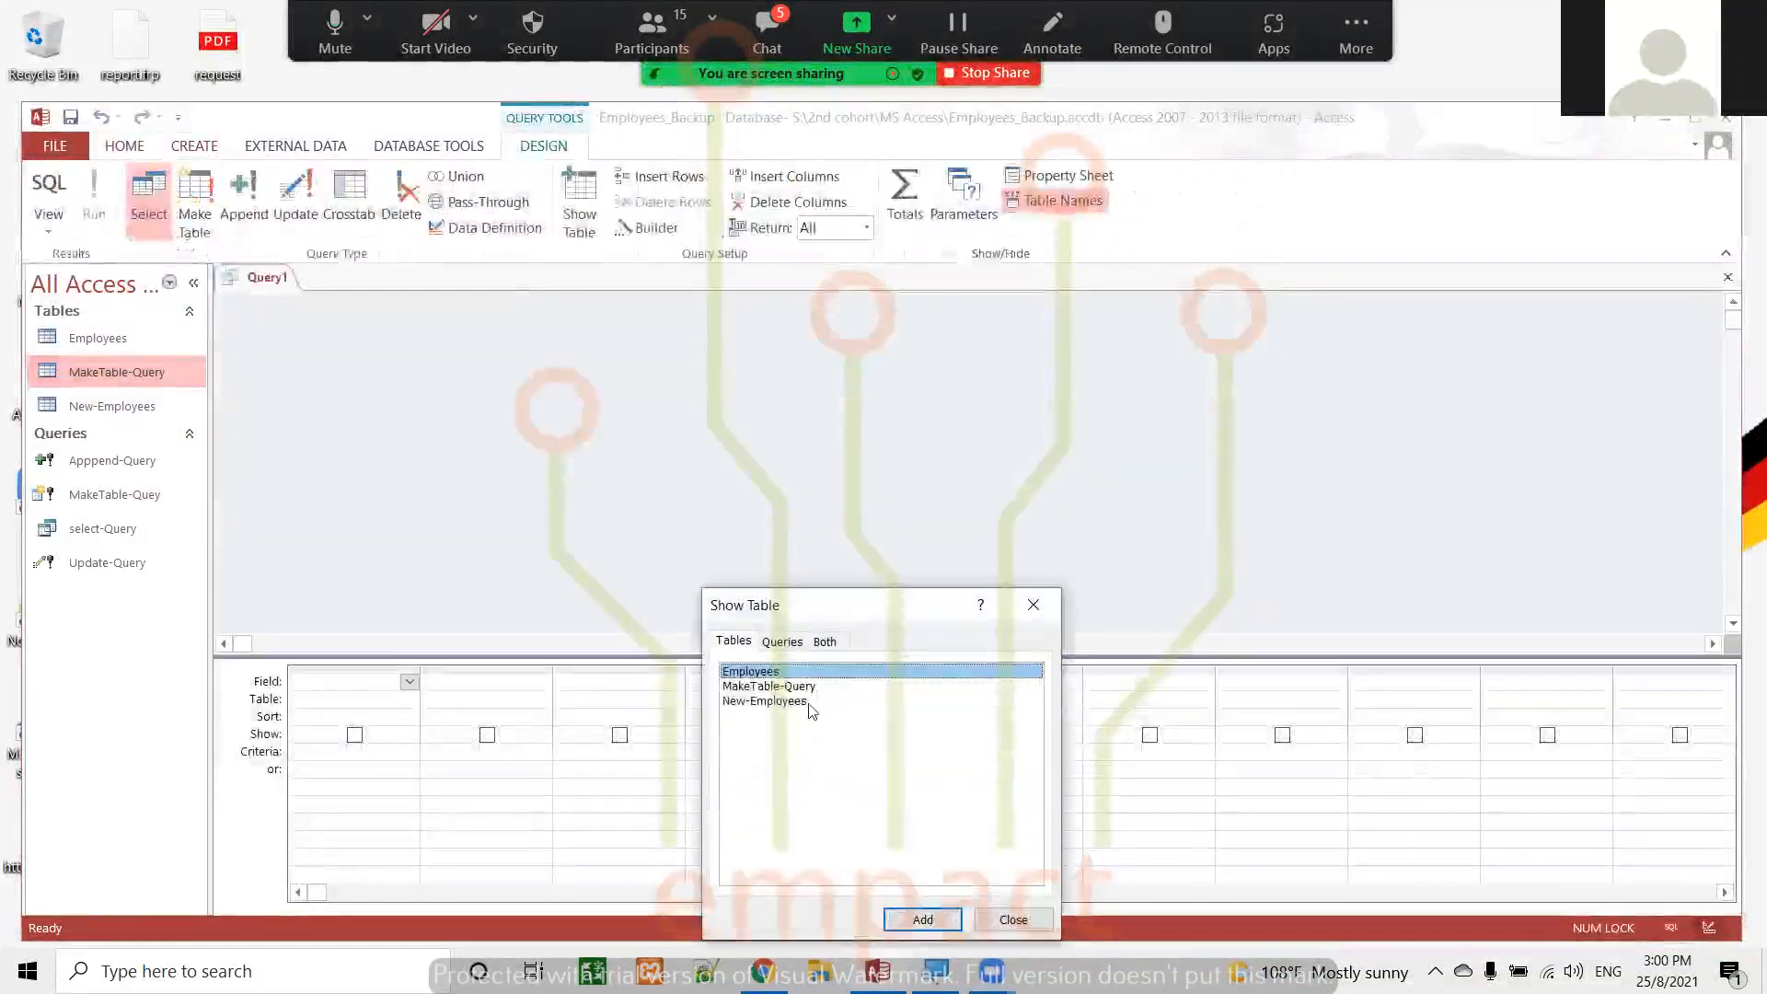
double_click(797, 687)
click(1013, 917)
double_click(398, 323)
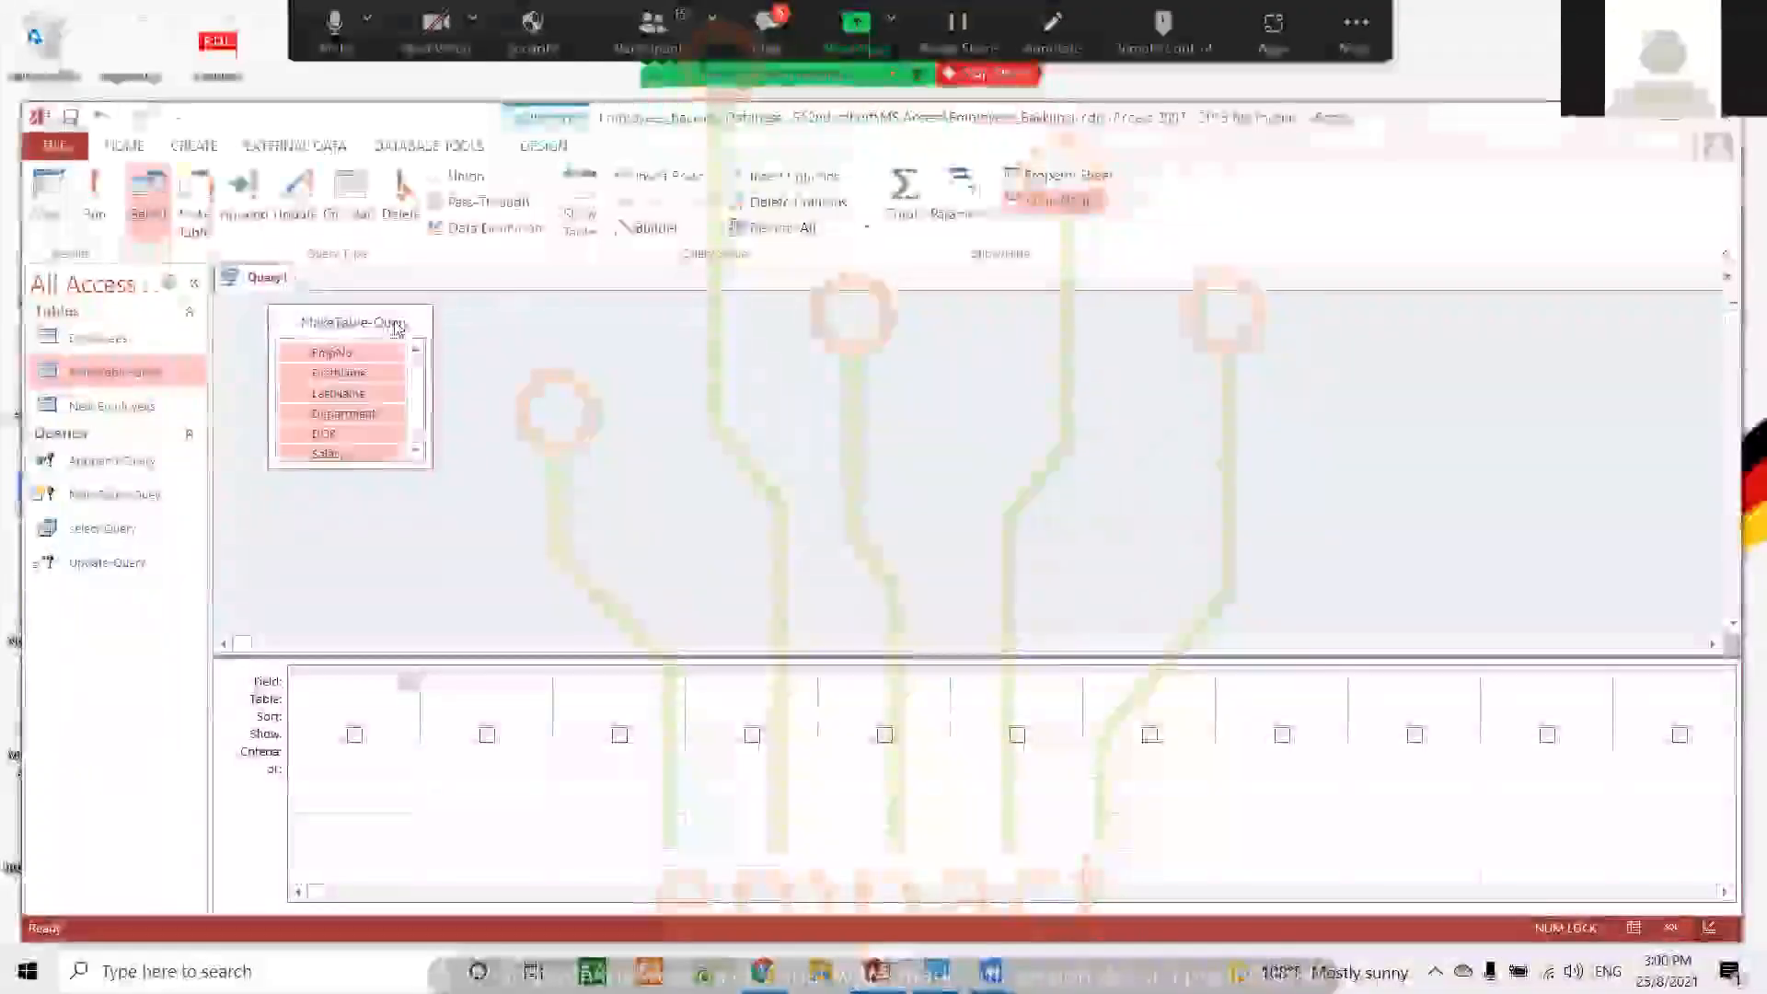
drag(364, 353, 394, 688)
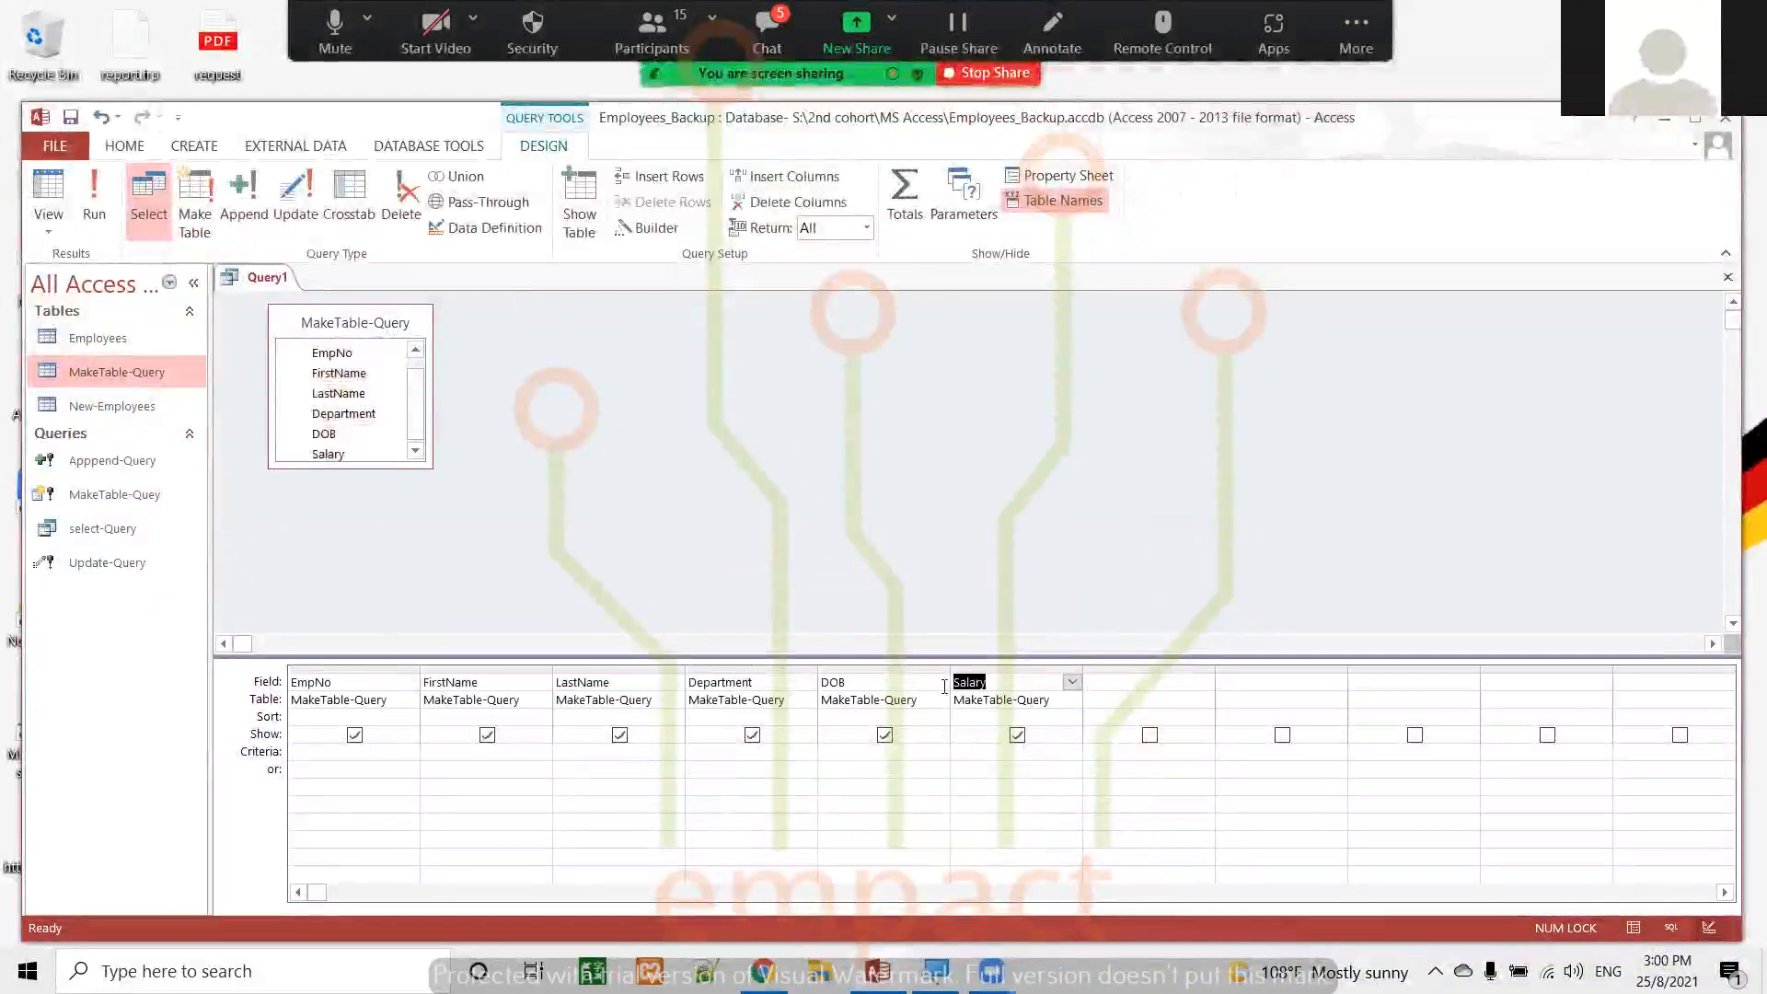
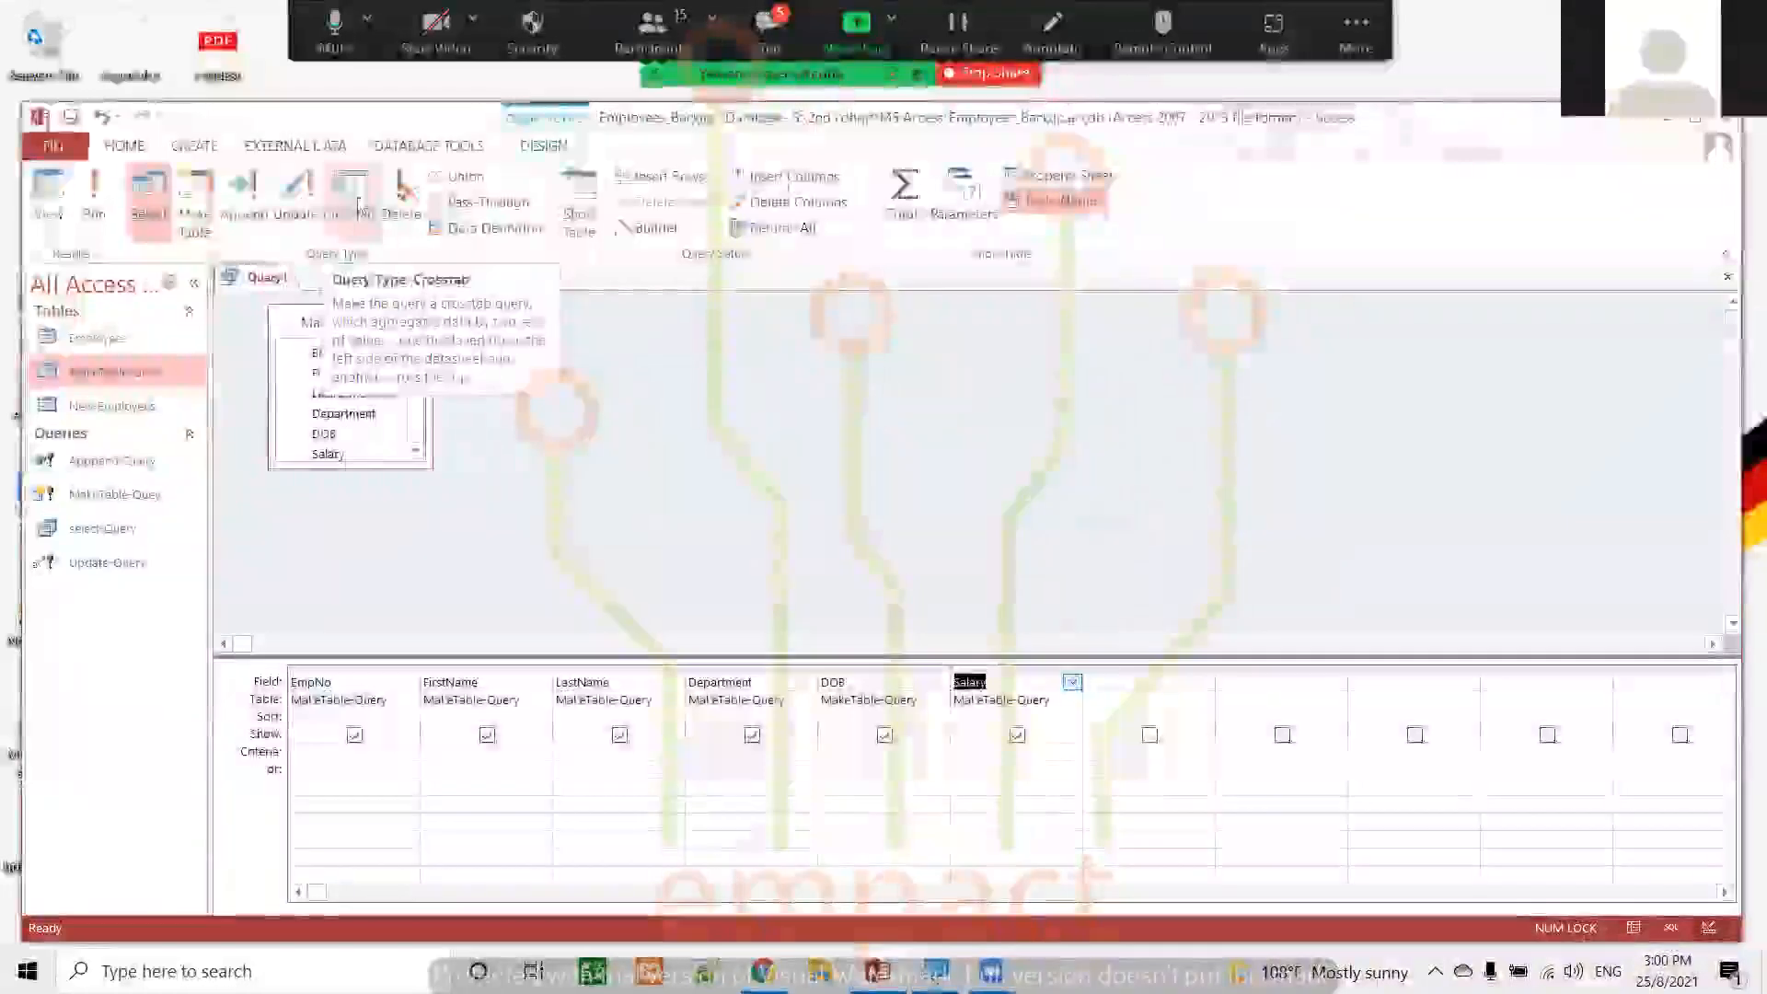
Change the query type to Delete and set the Salary column's criteria to <30000
click(410, 199)
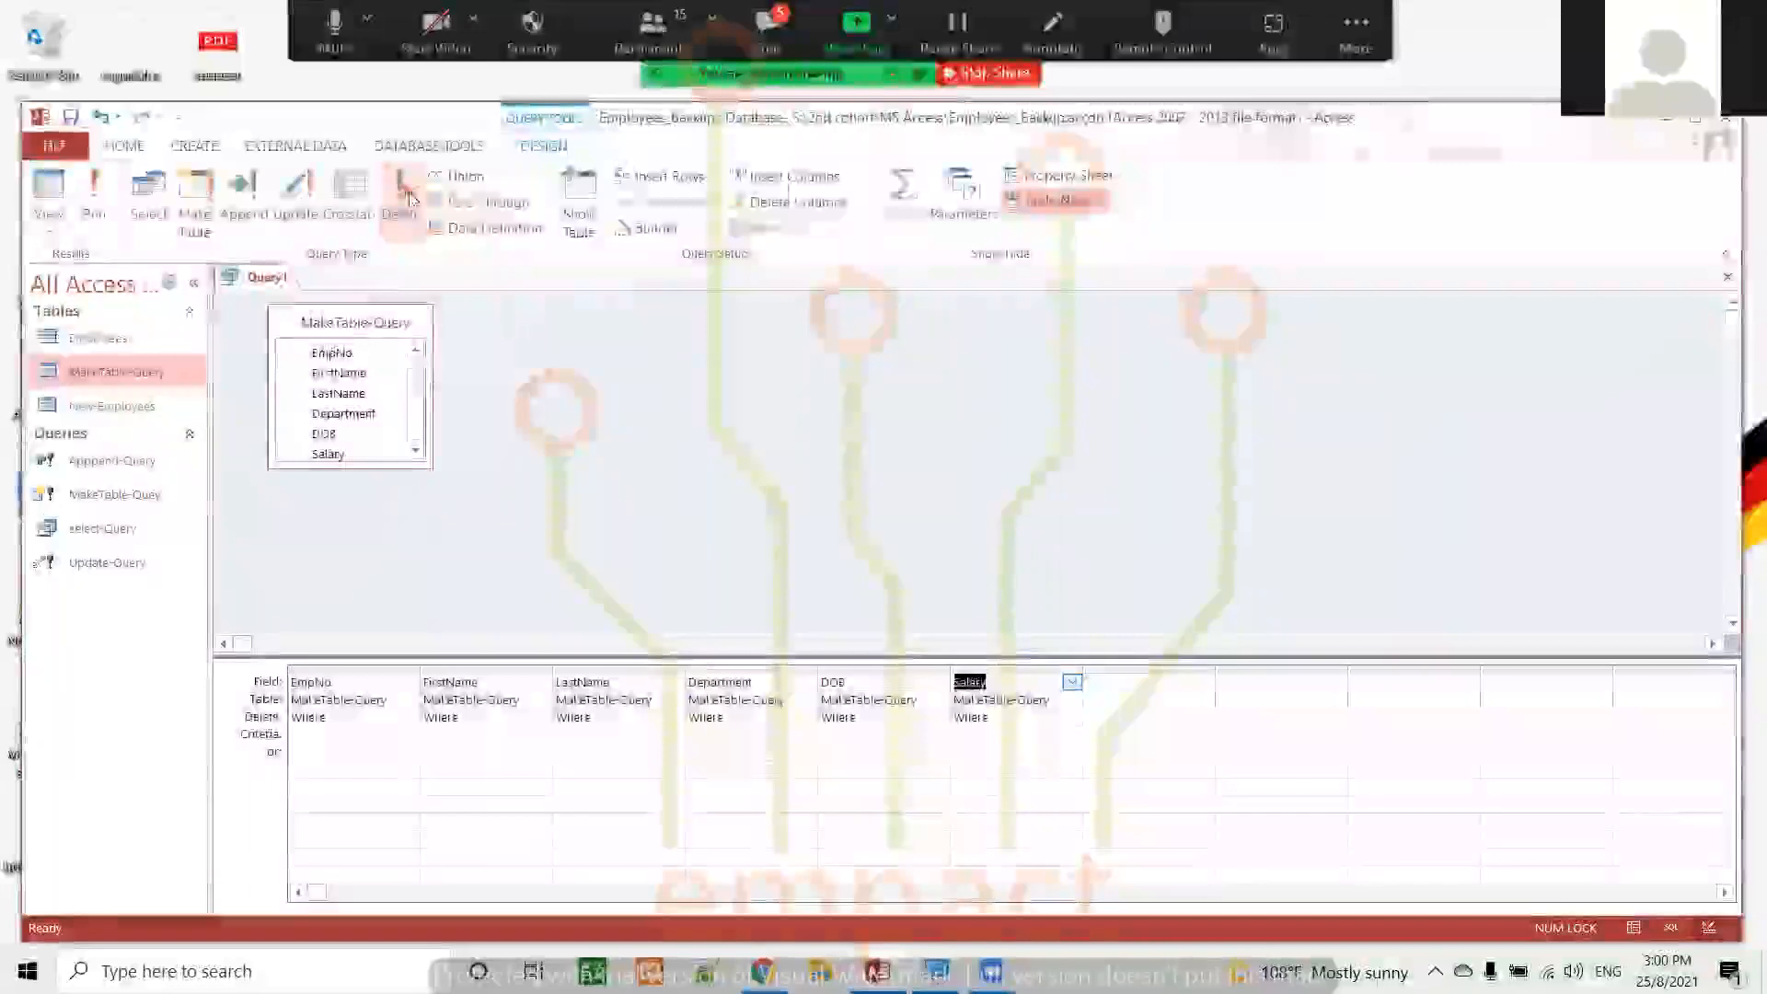
click(975, 736)
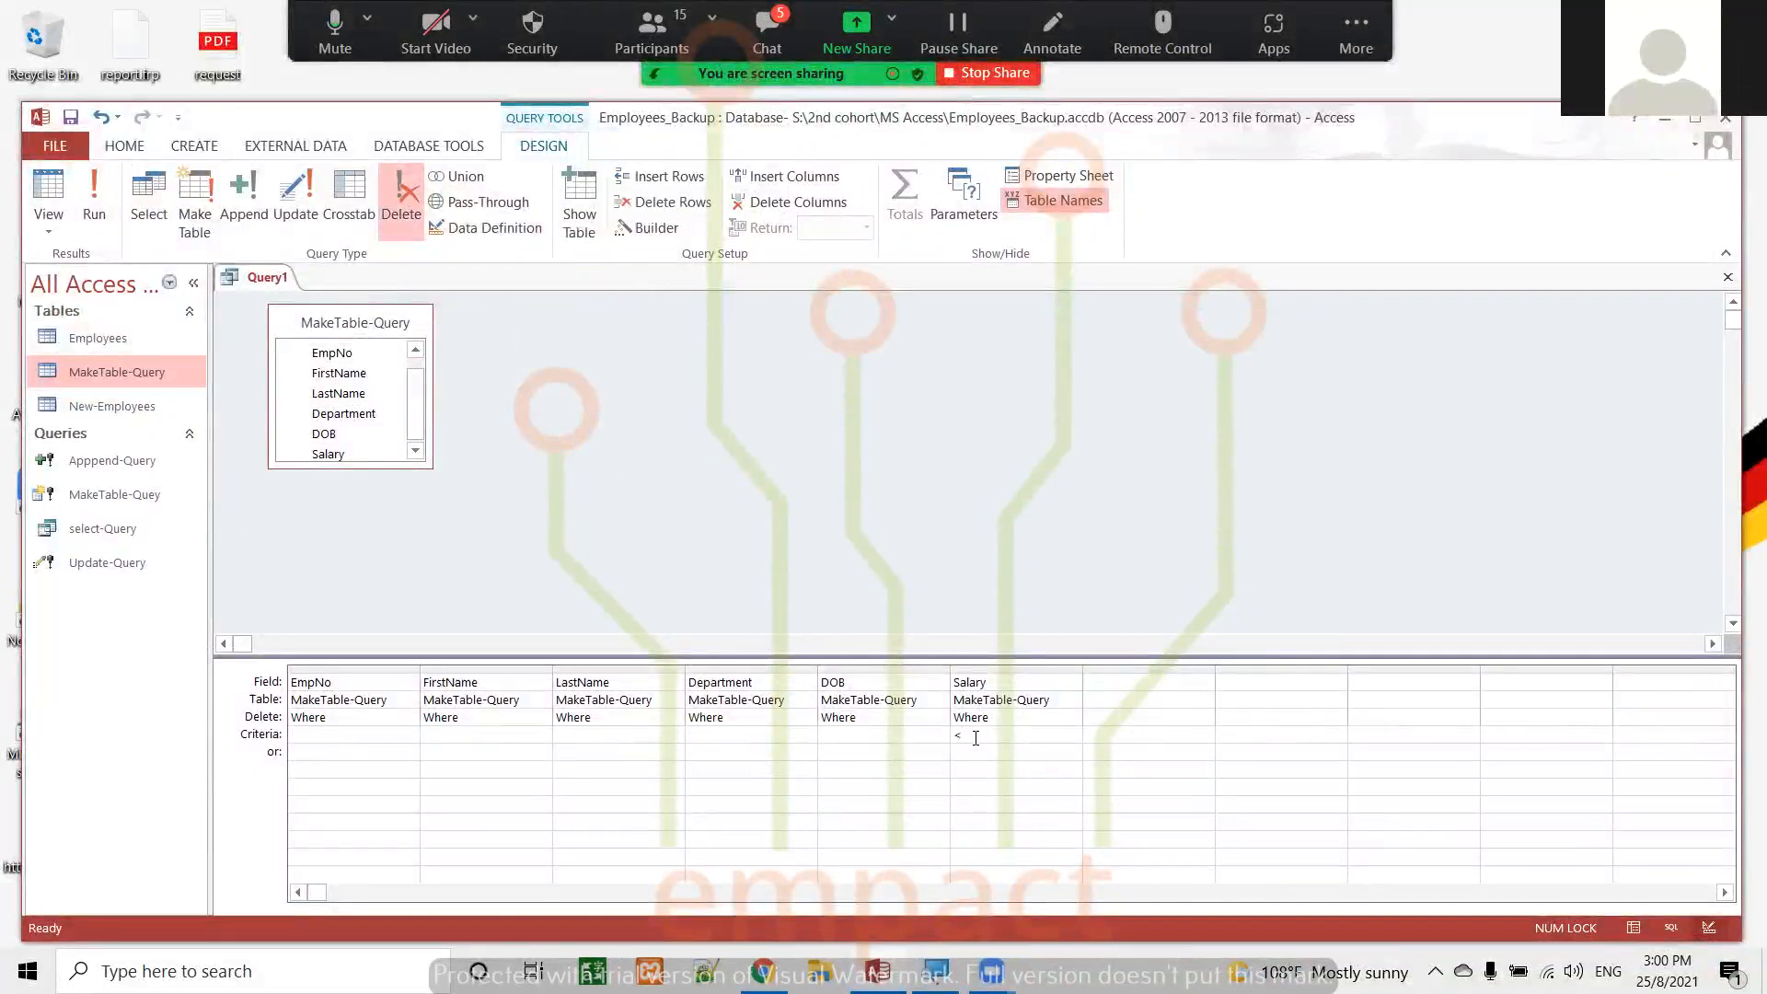
text(<30000)
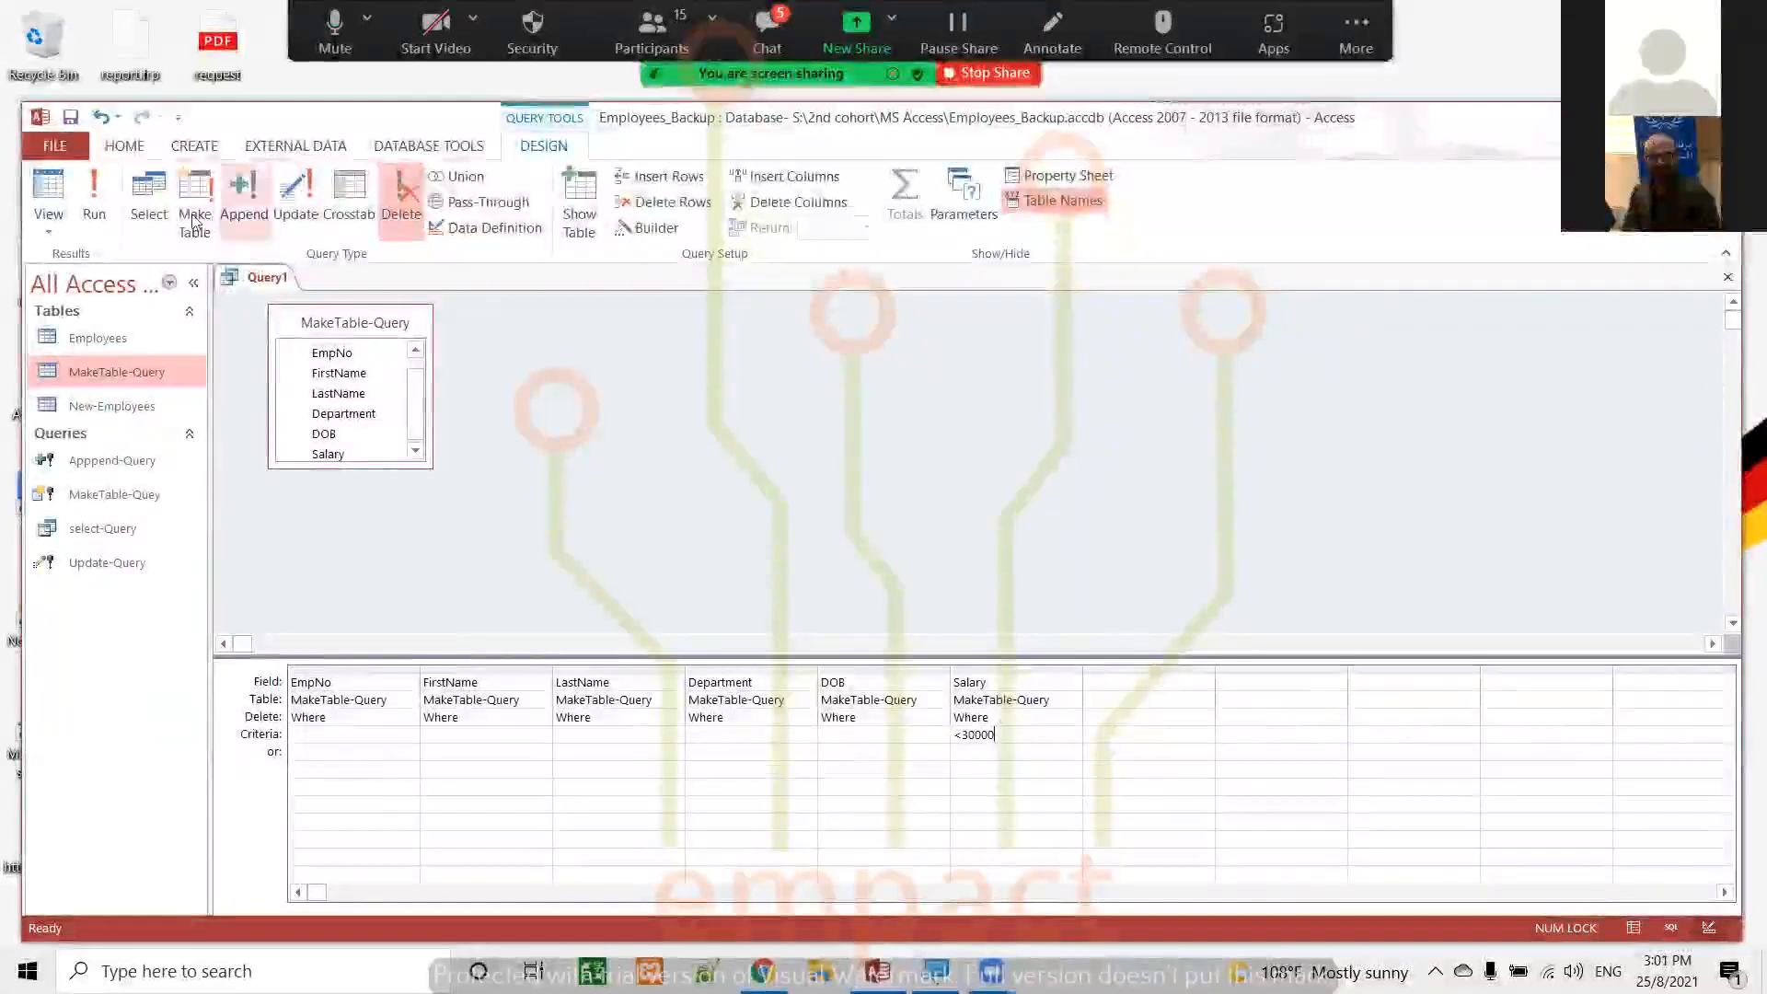
Run the delete query, accept the deletion, and check the remaining records in the MakeTable-Query table
click(96, 195)
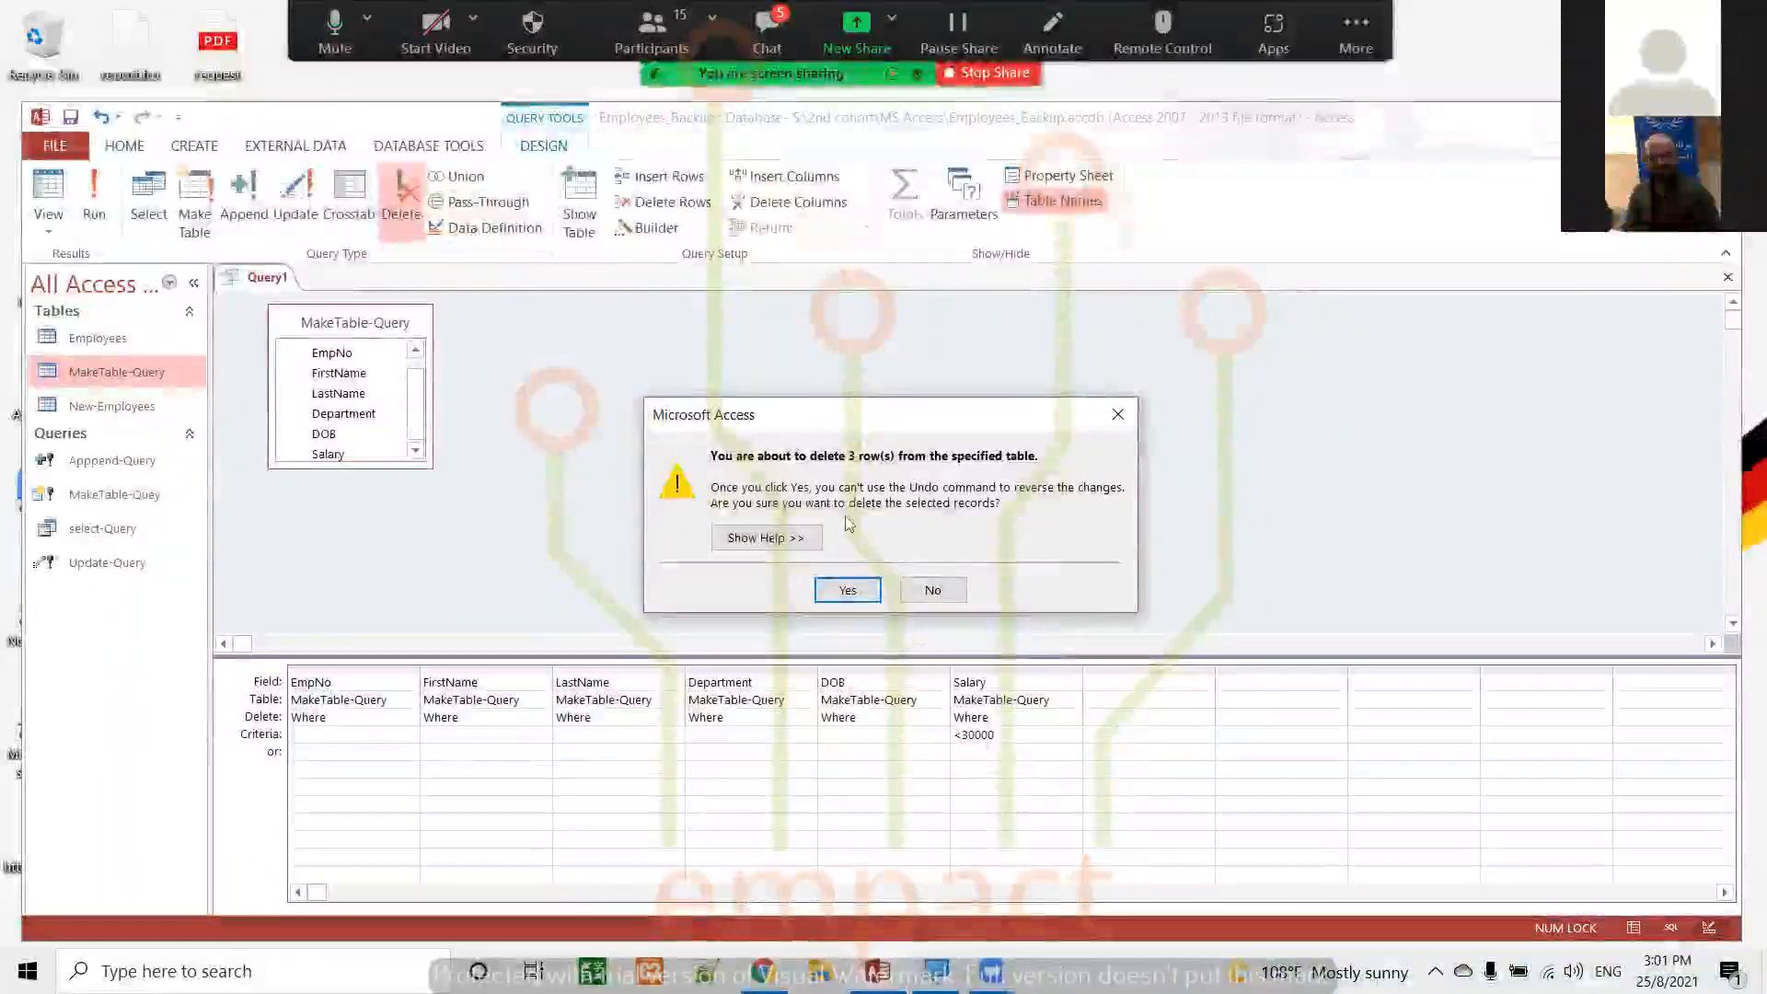
click(848, 591)
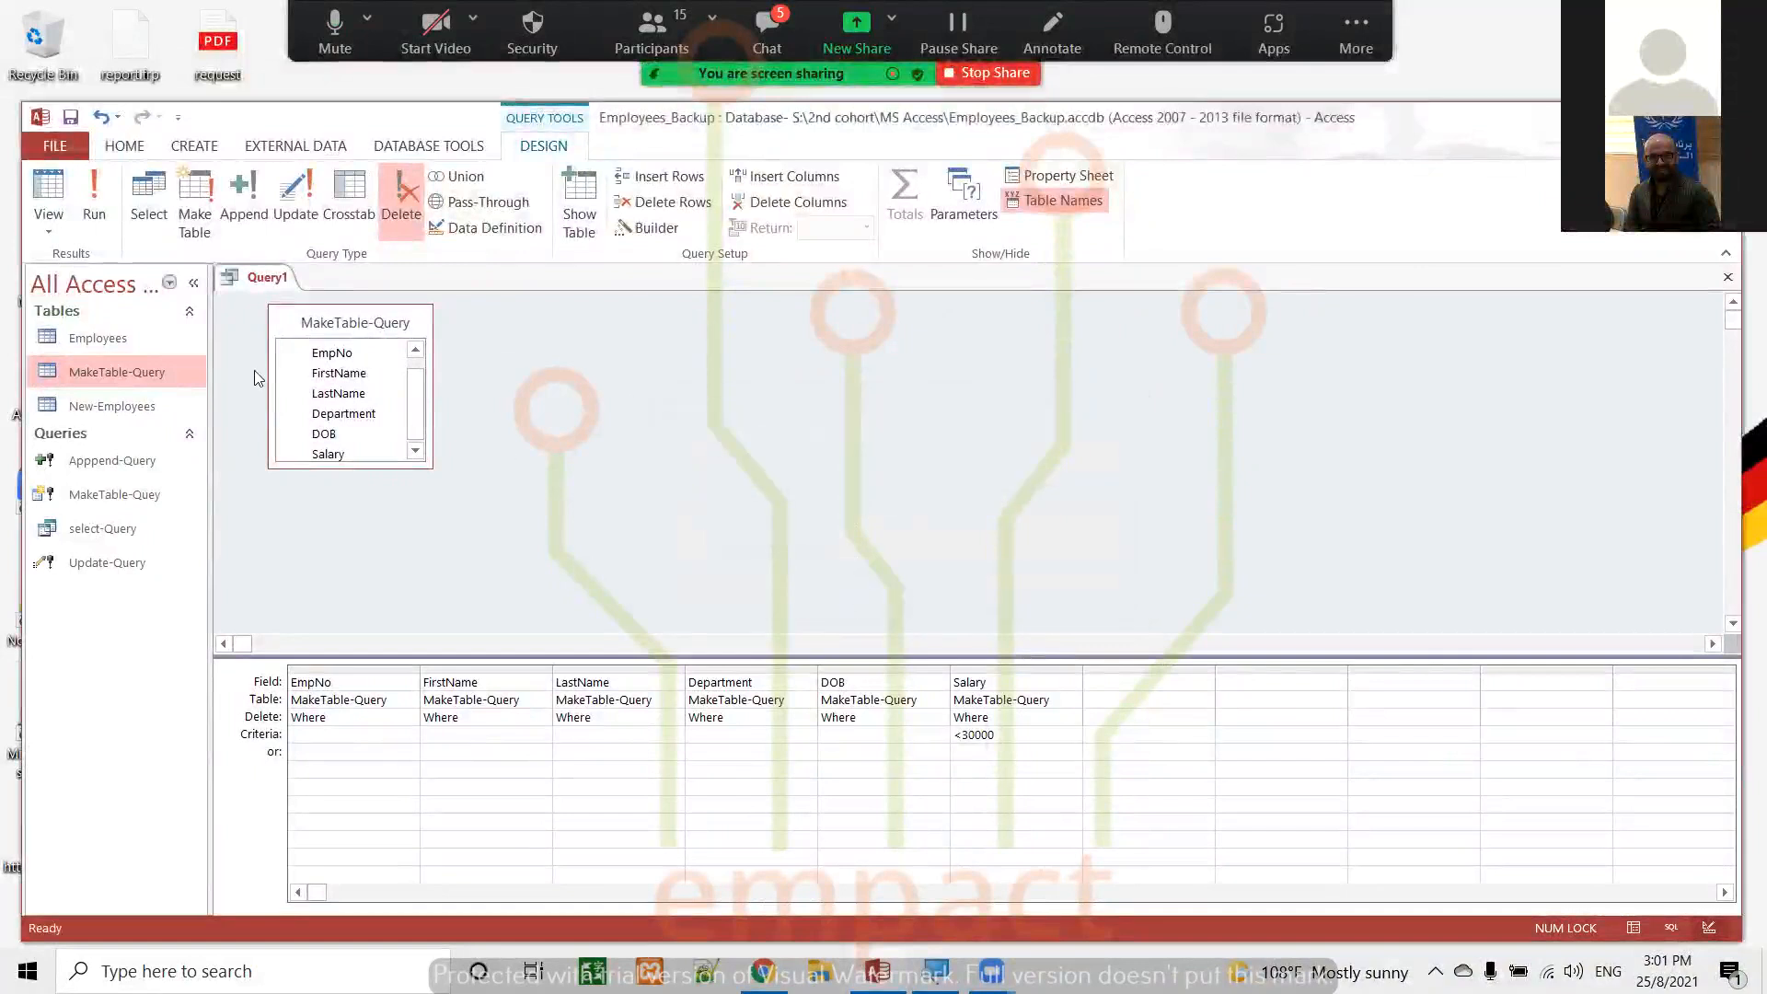
double_click(109, 374)
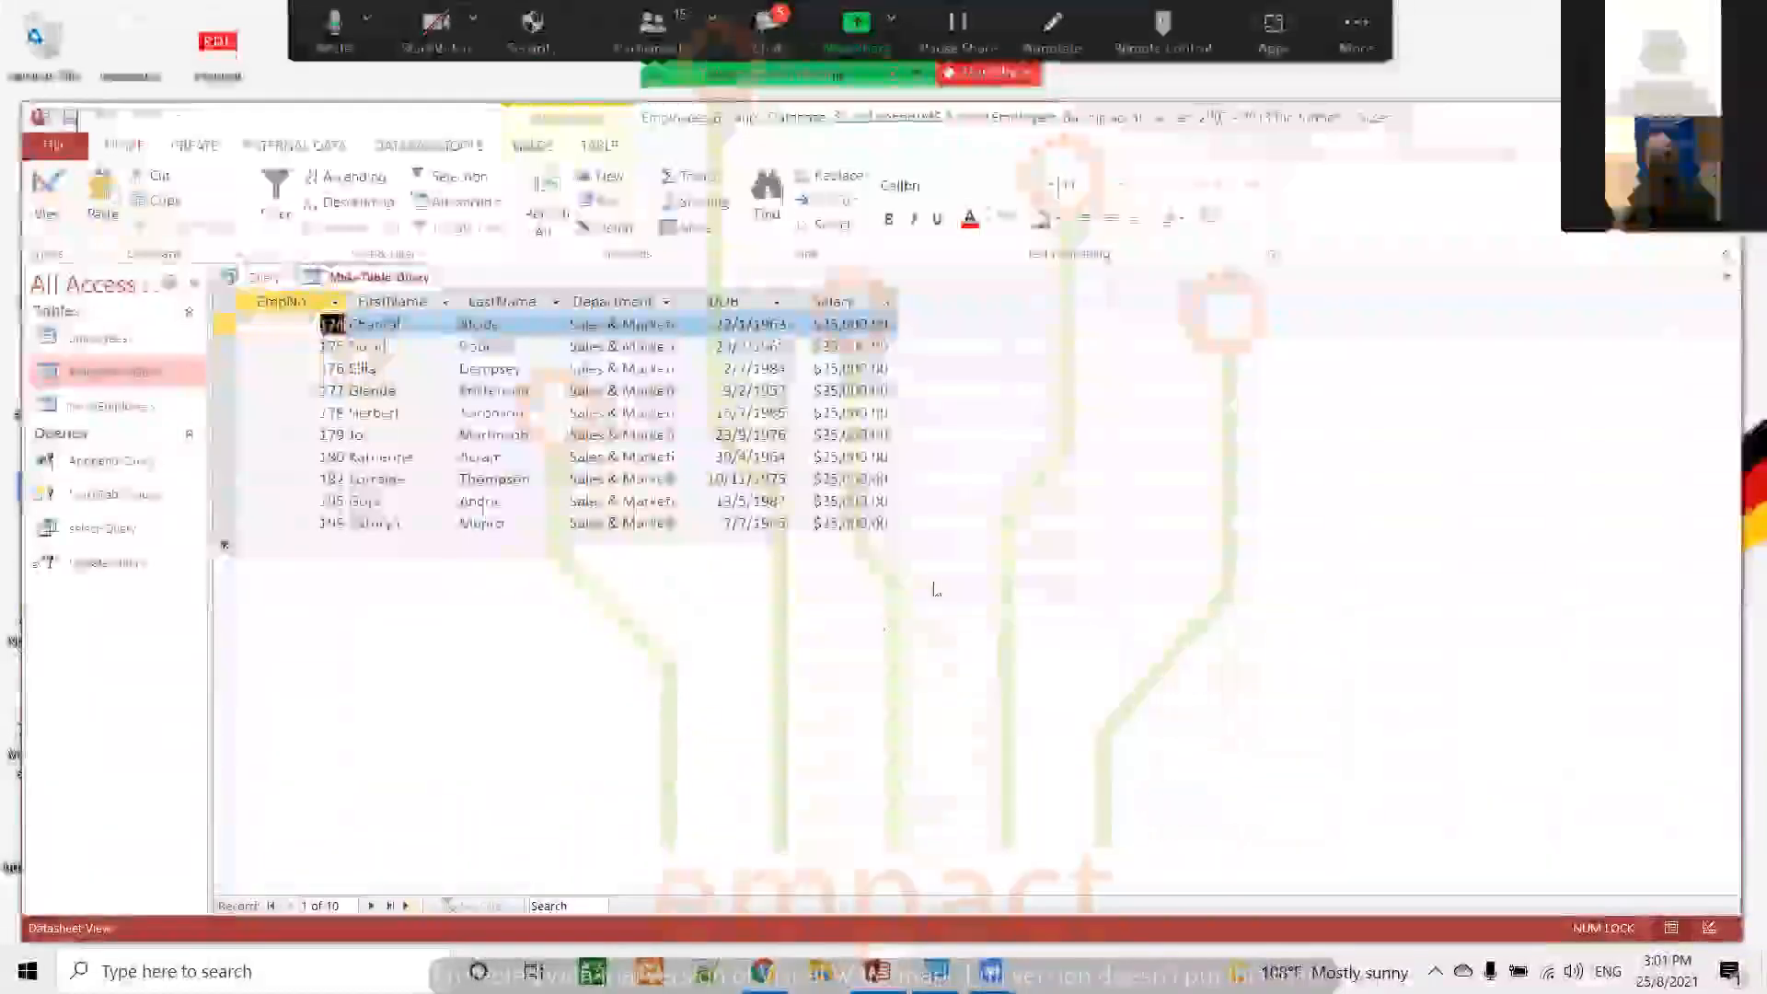
click(1727, 281)
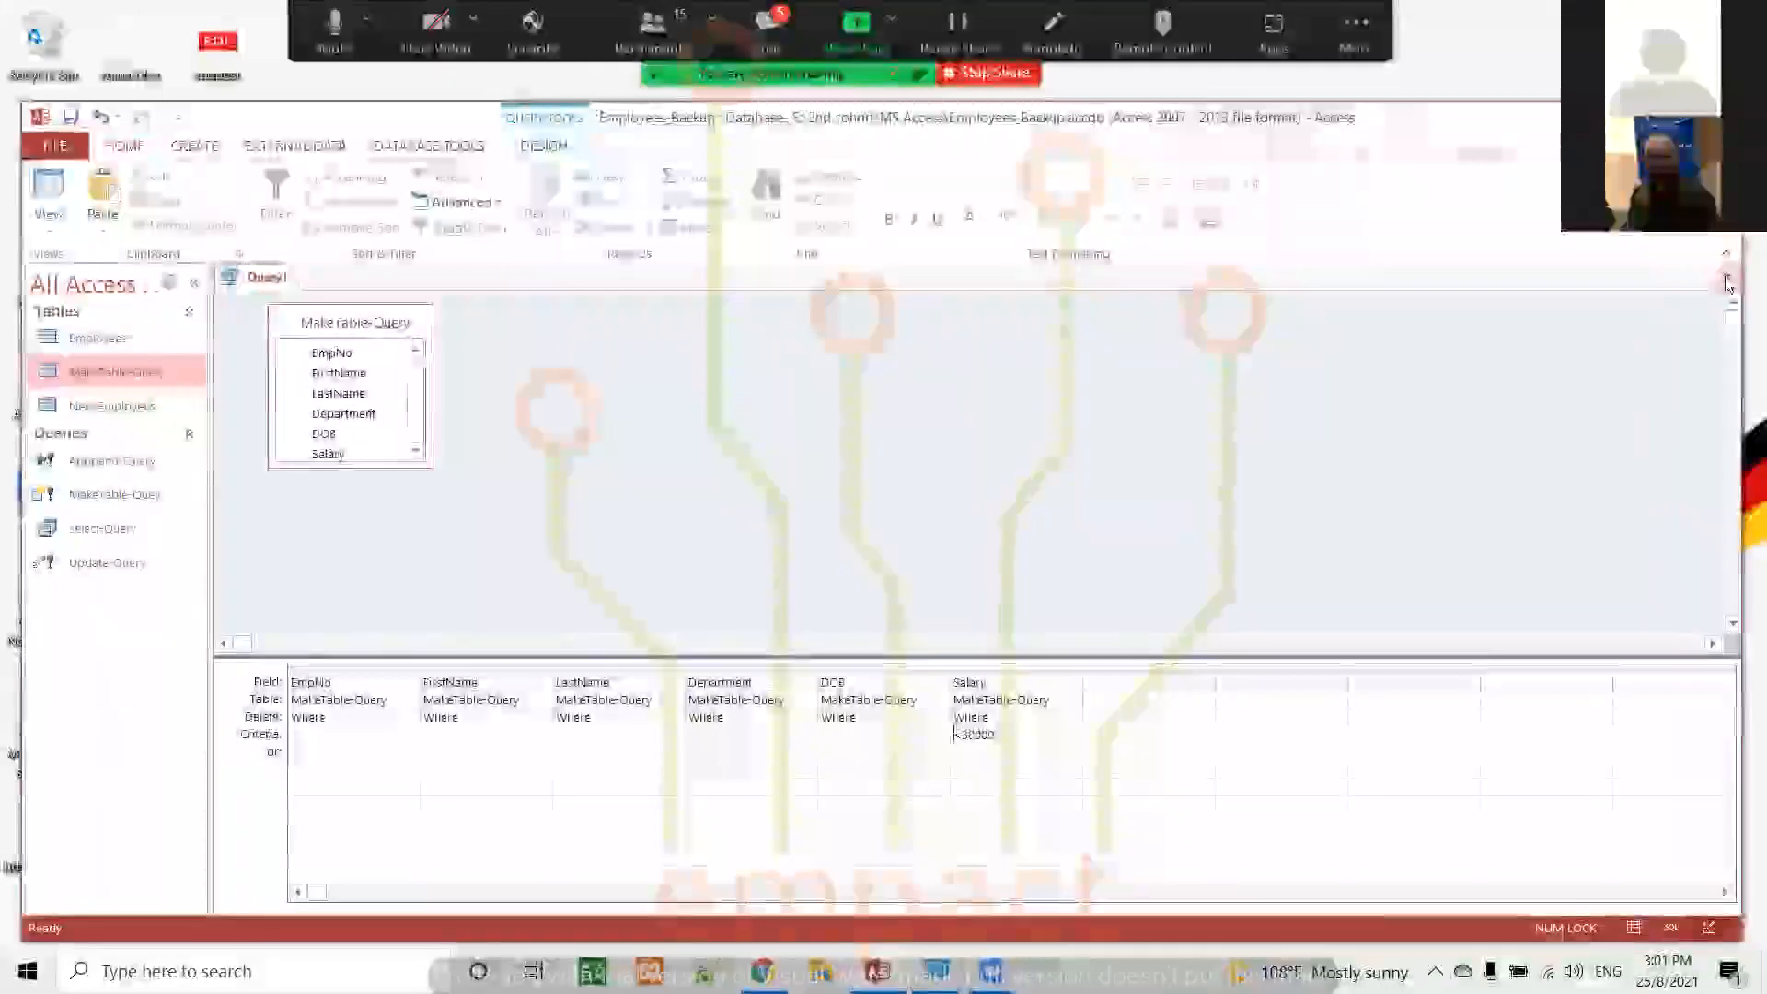
Close the delete query and save it under the name Delete-Query
click(1727, 279)
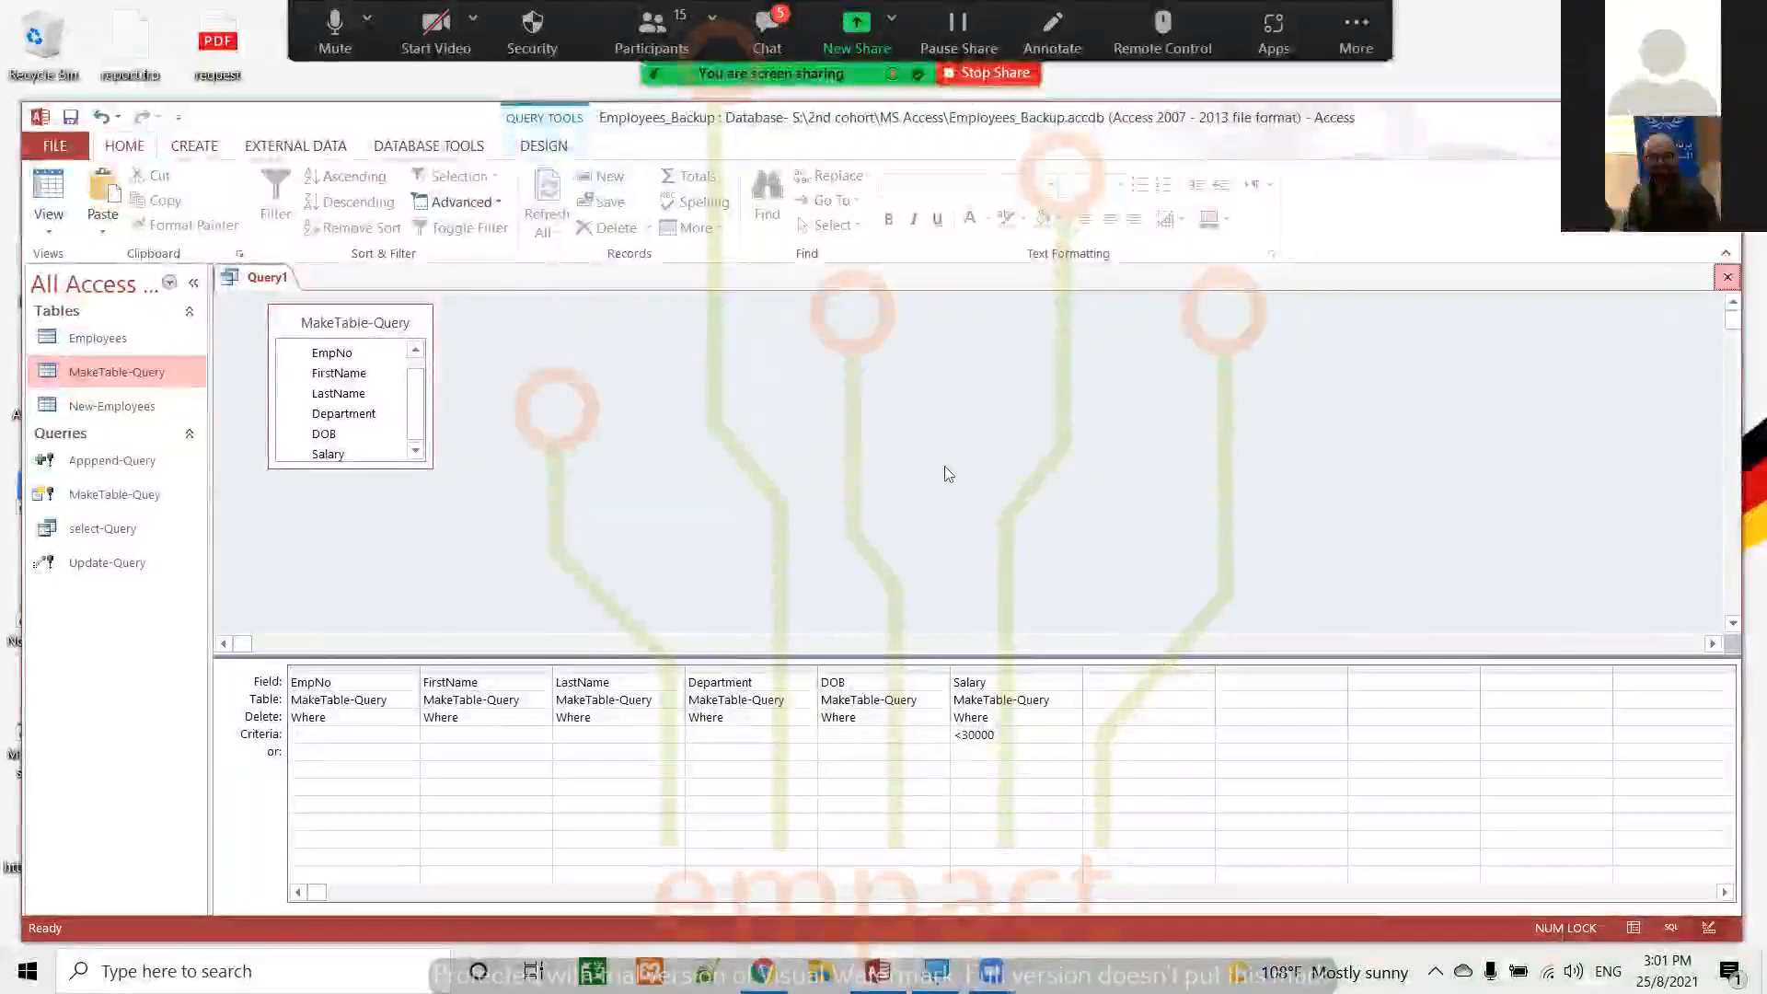
click(807, 550)
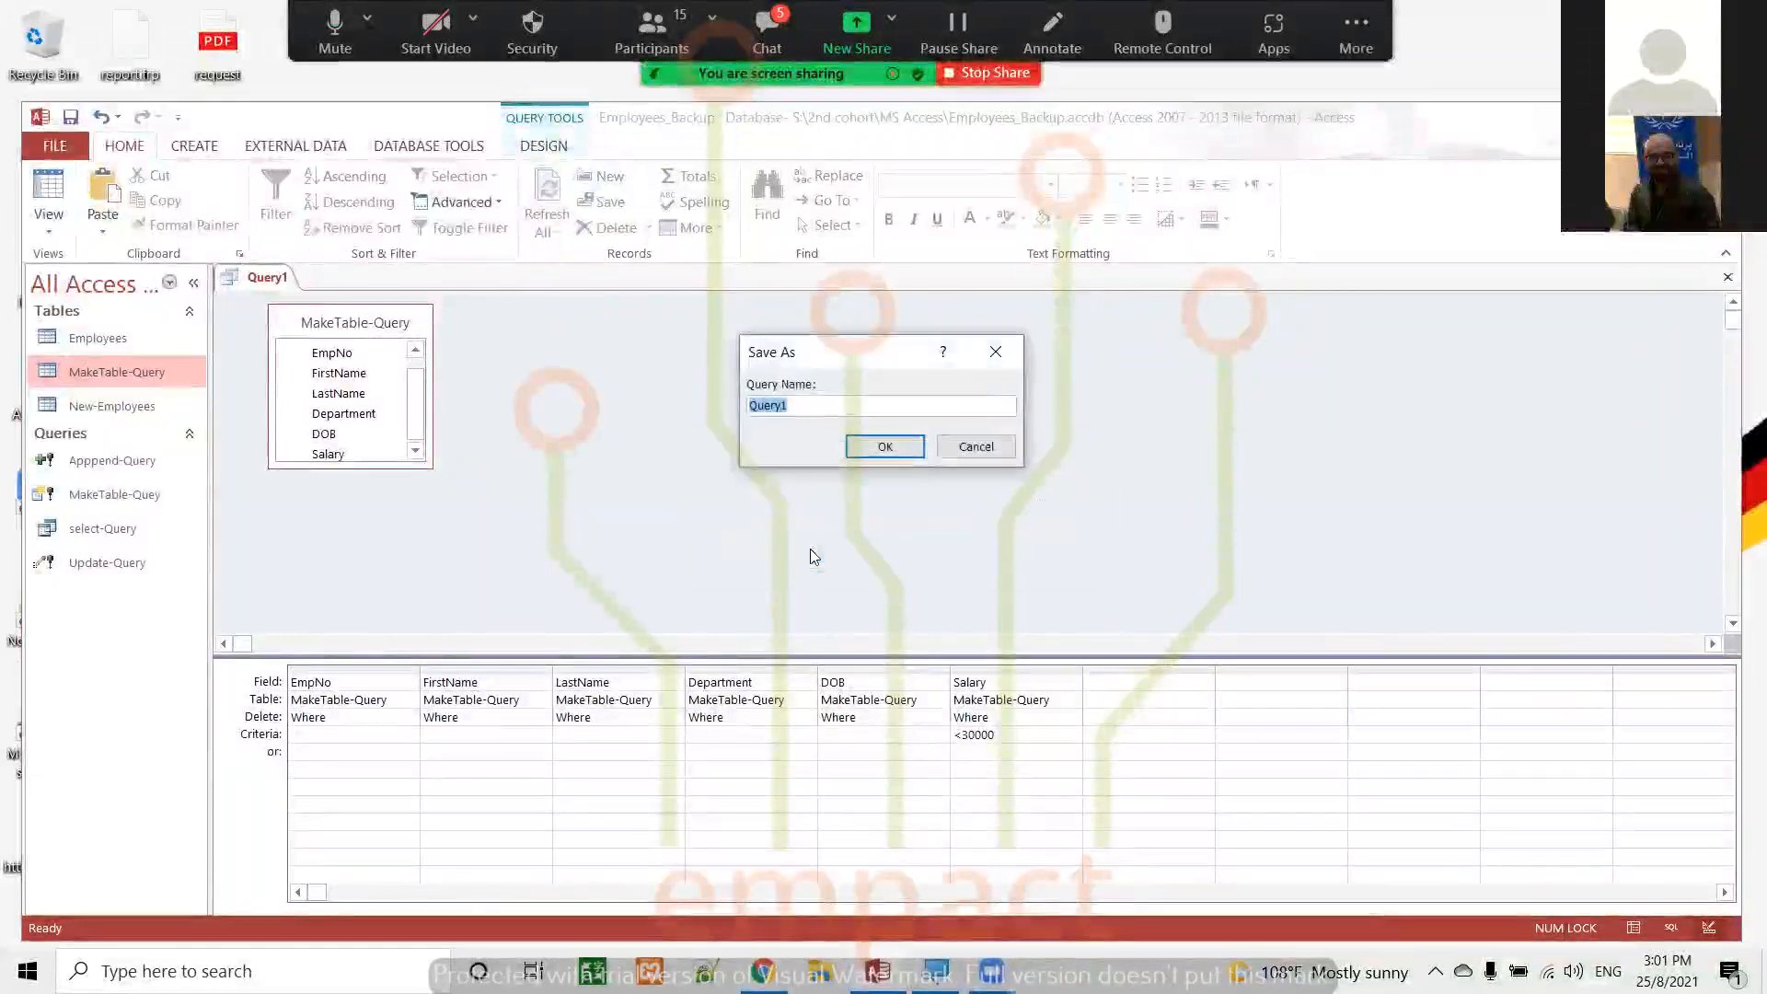
text(Delete)
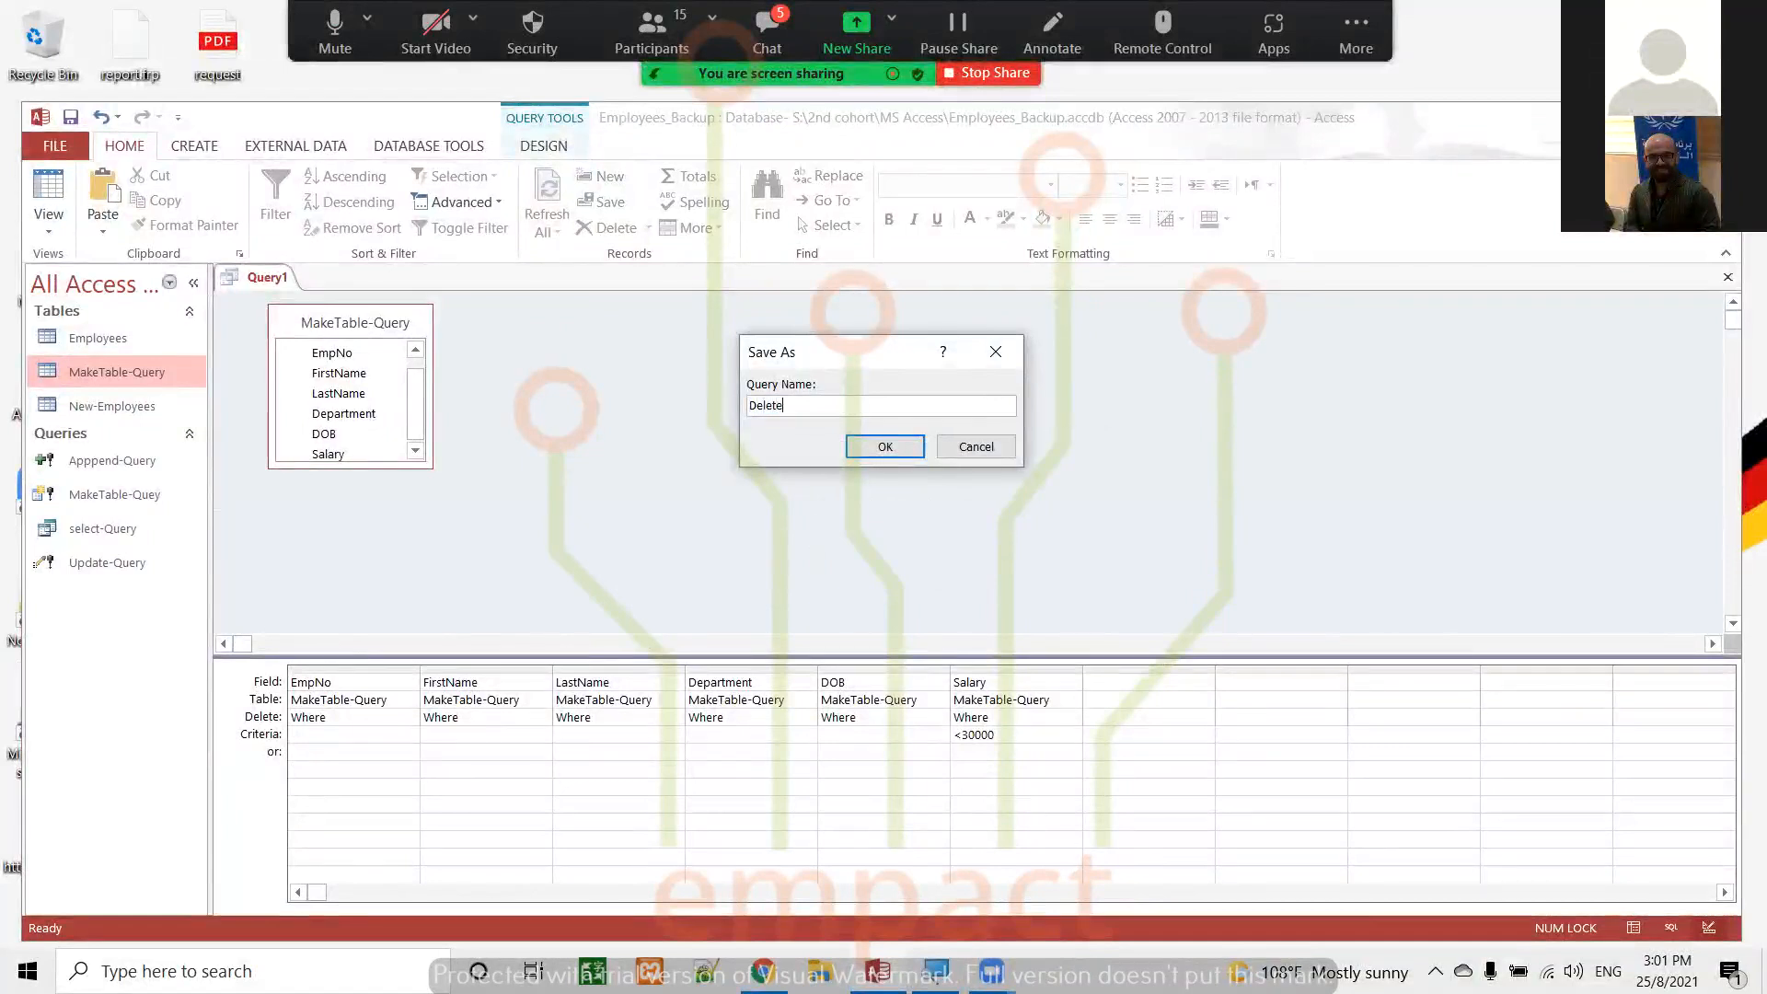
text(-Query)
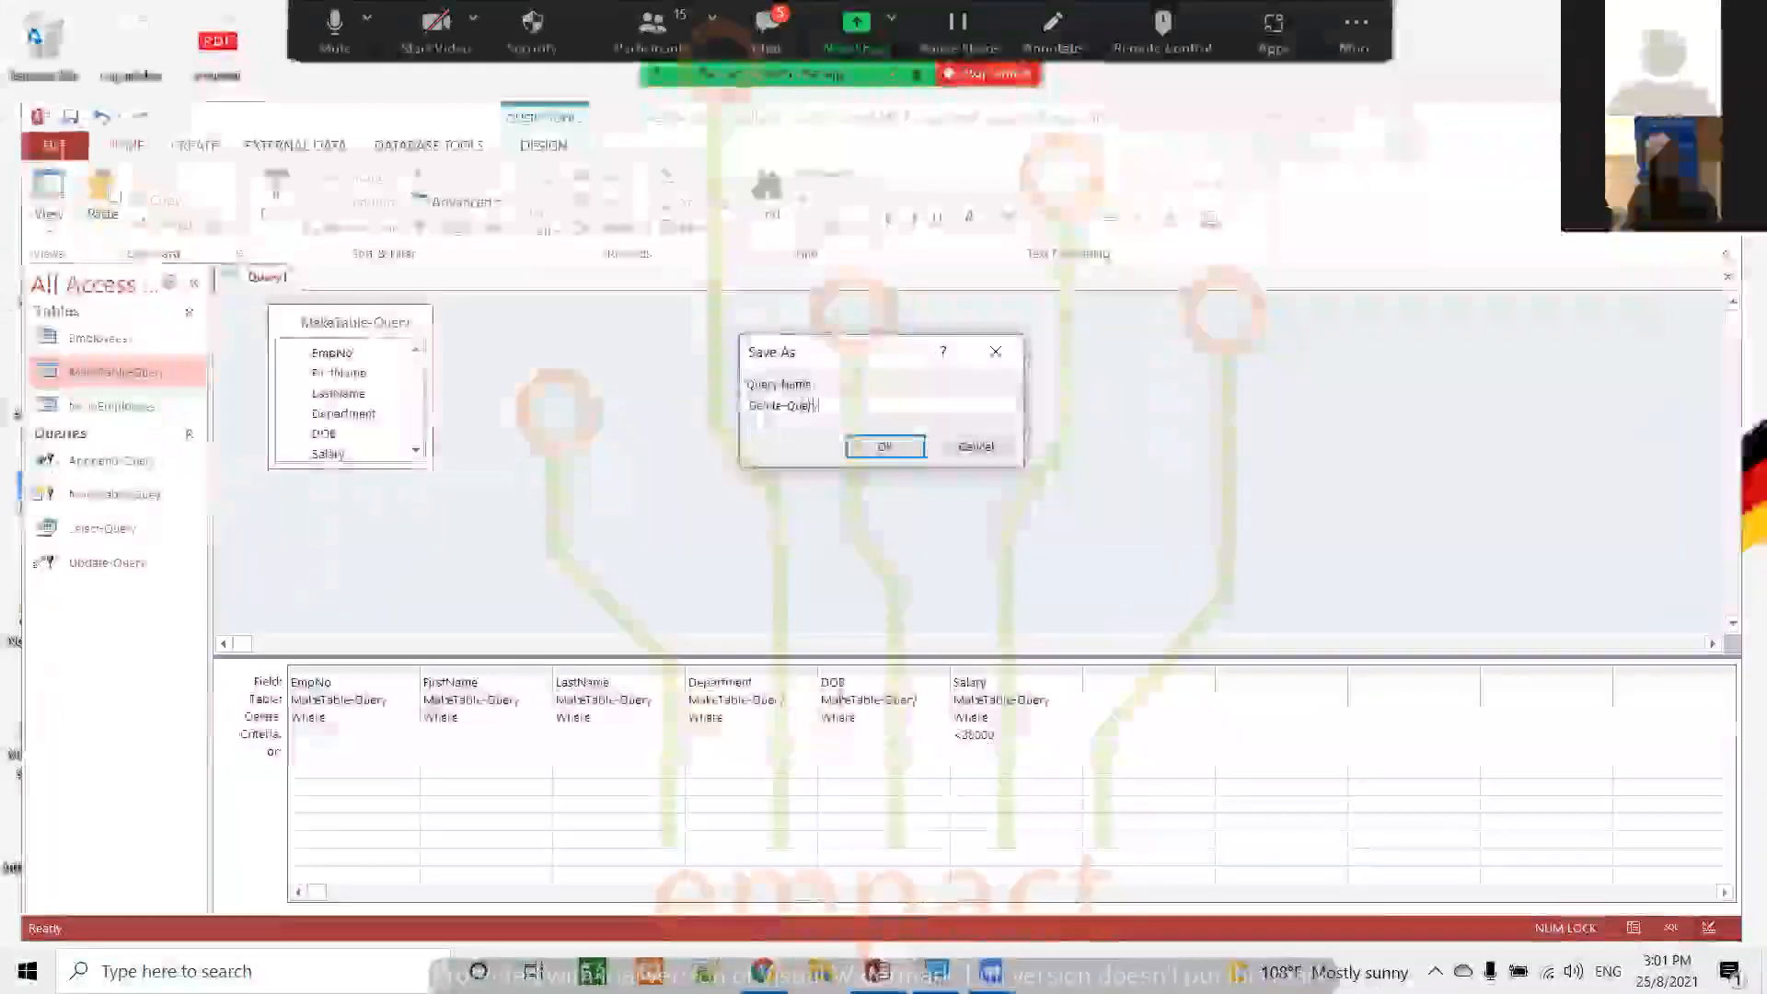
click(885, 446)
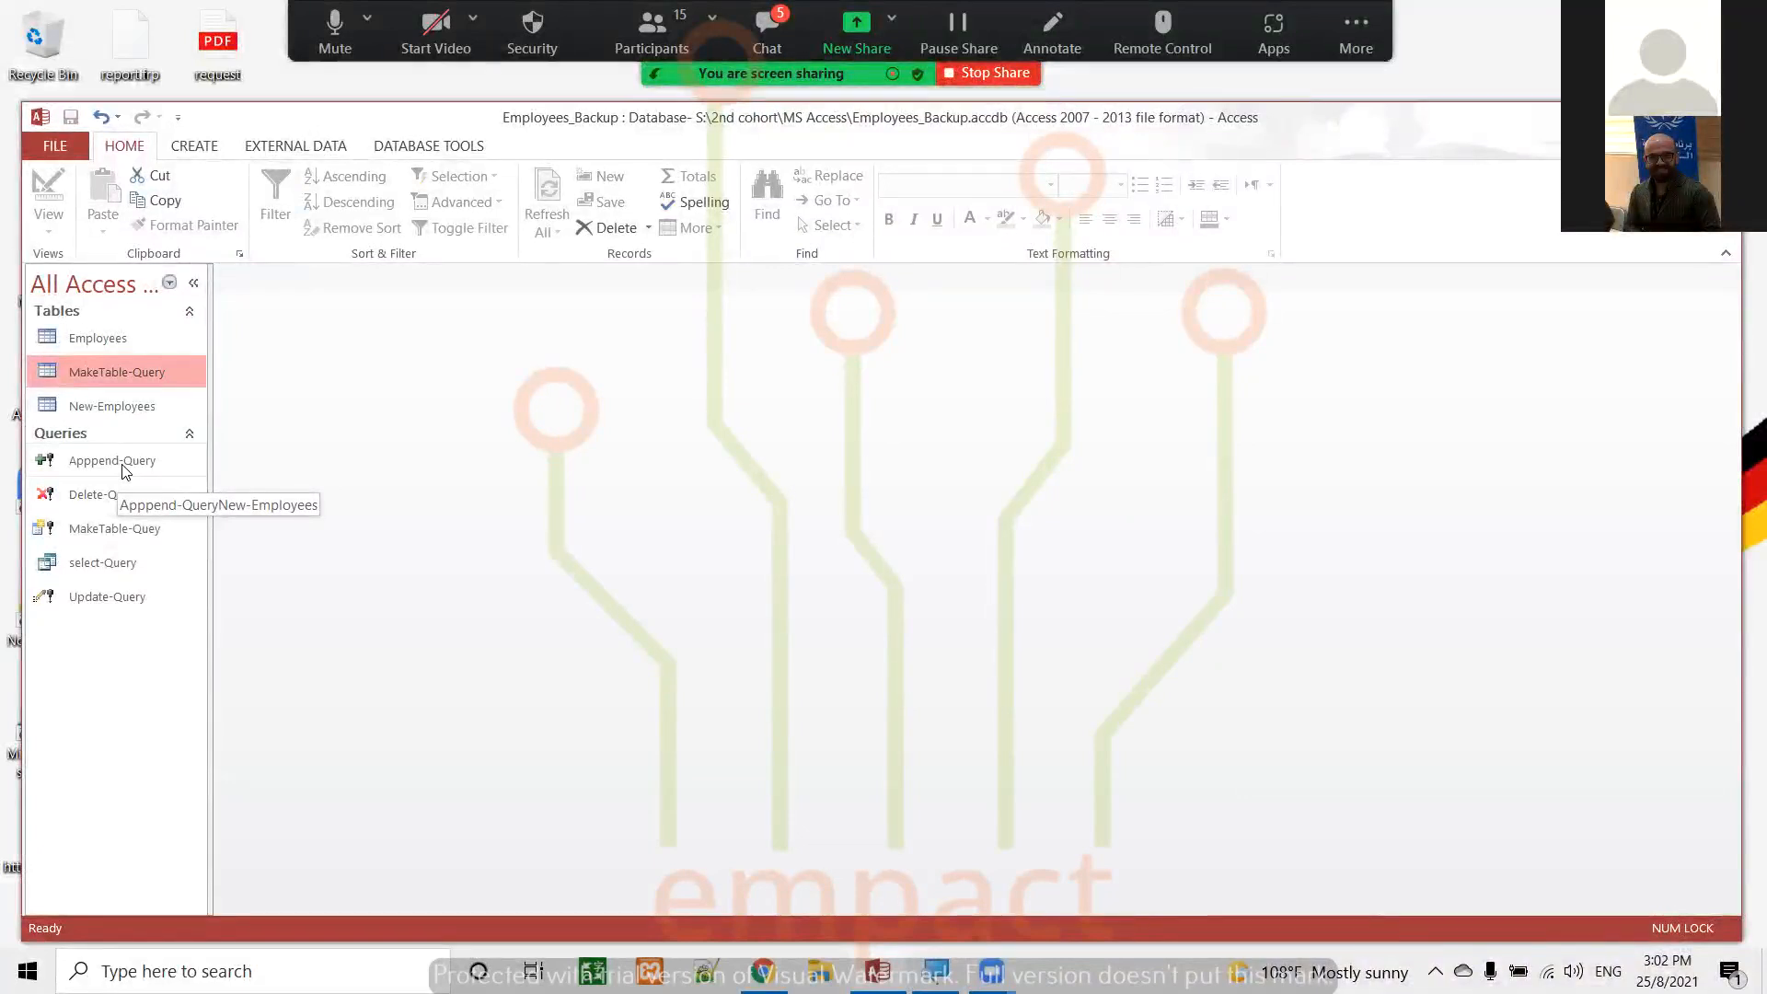
Open select-Query to view its records, and close it again
click(200, 149)
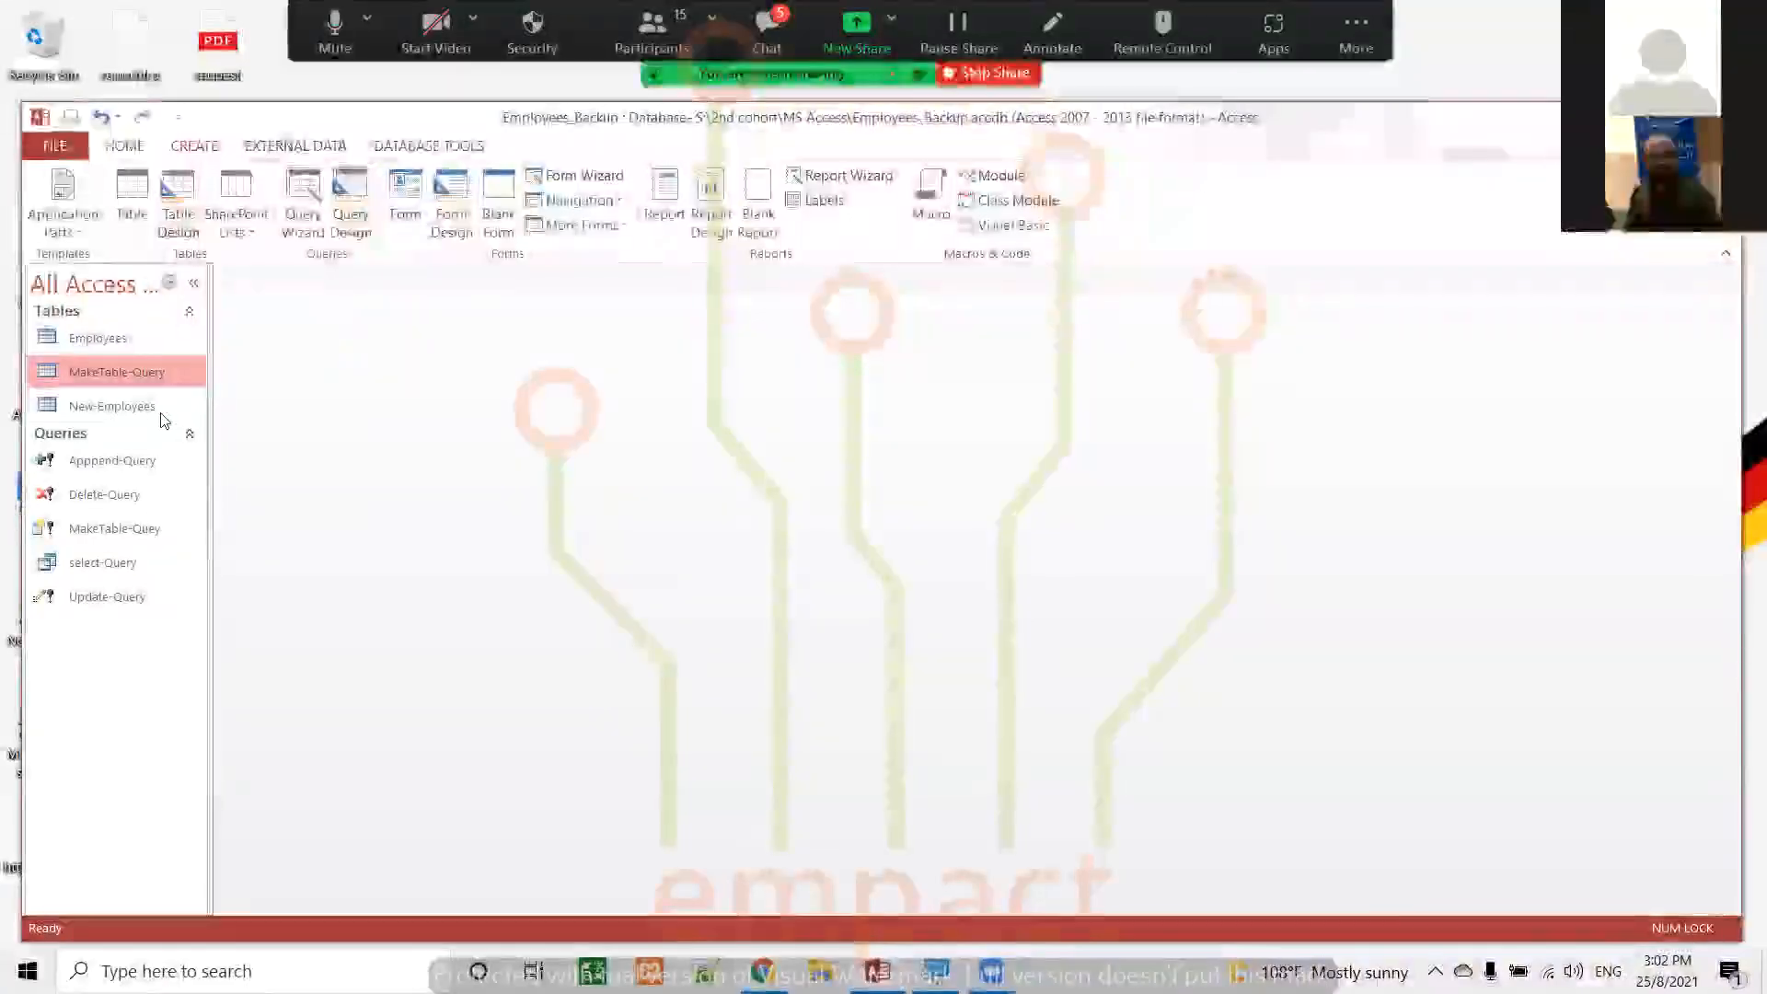
click(112, 565)
double_click(113, 567)
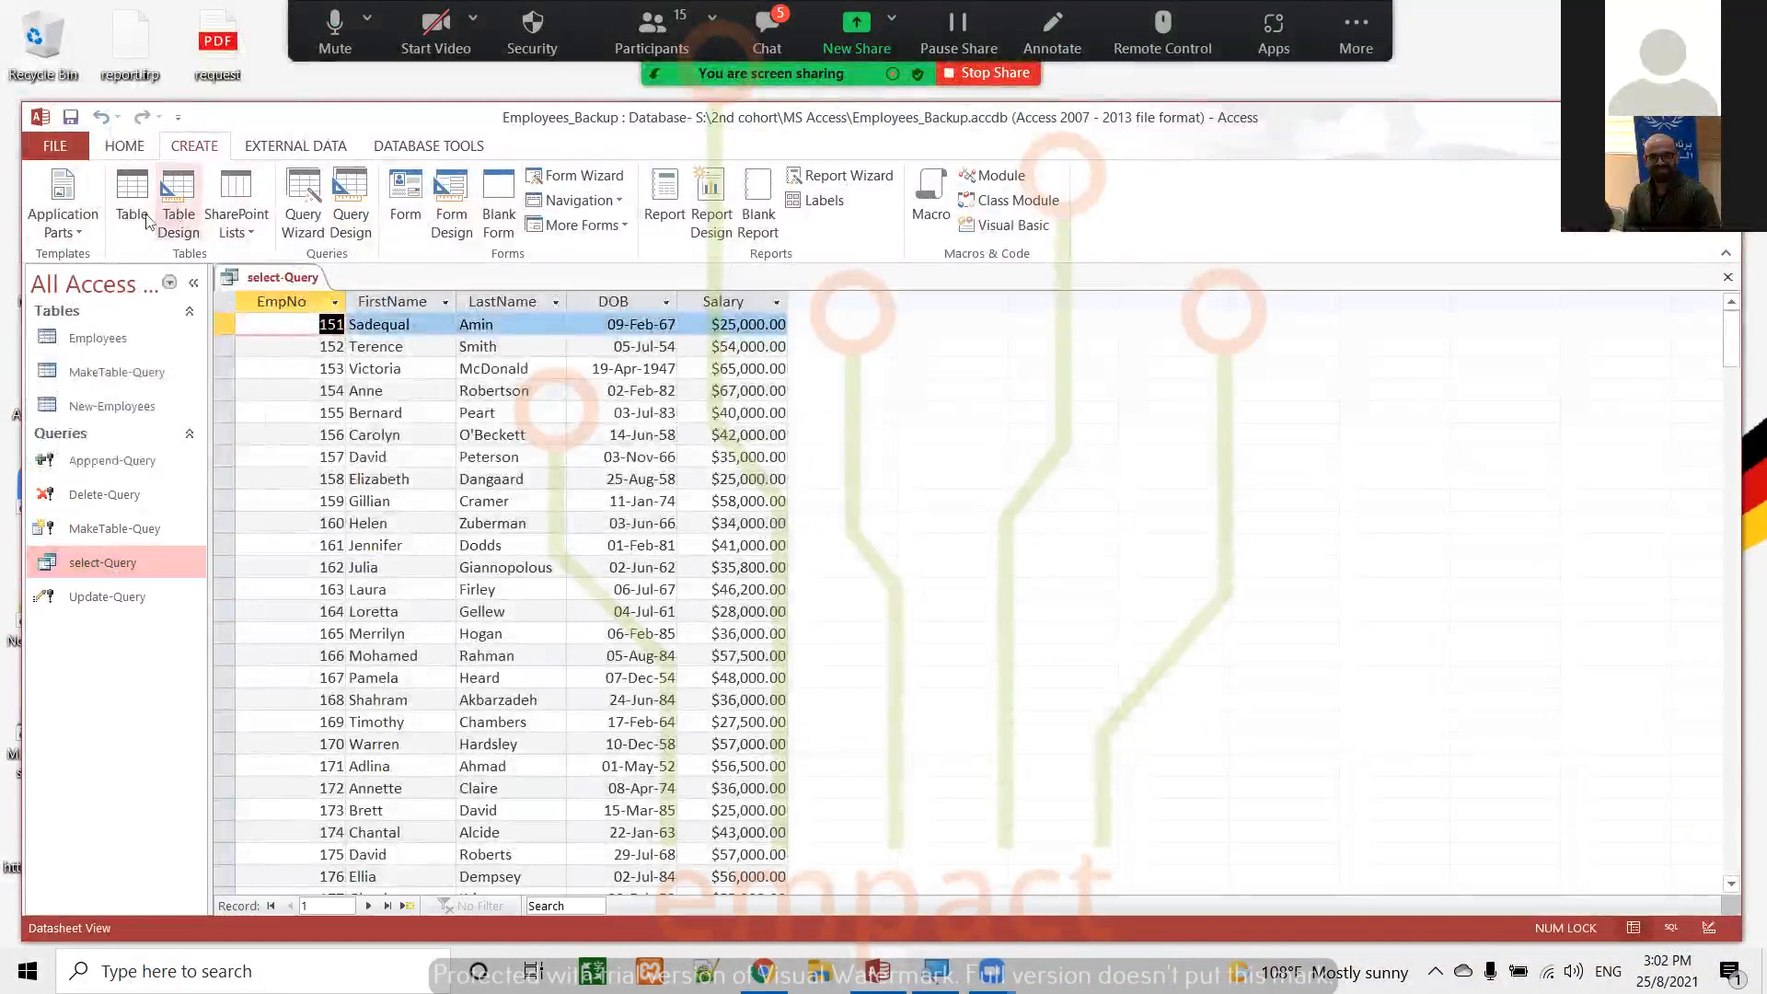
click(80, 230)
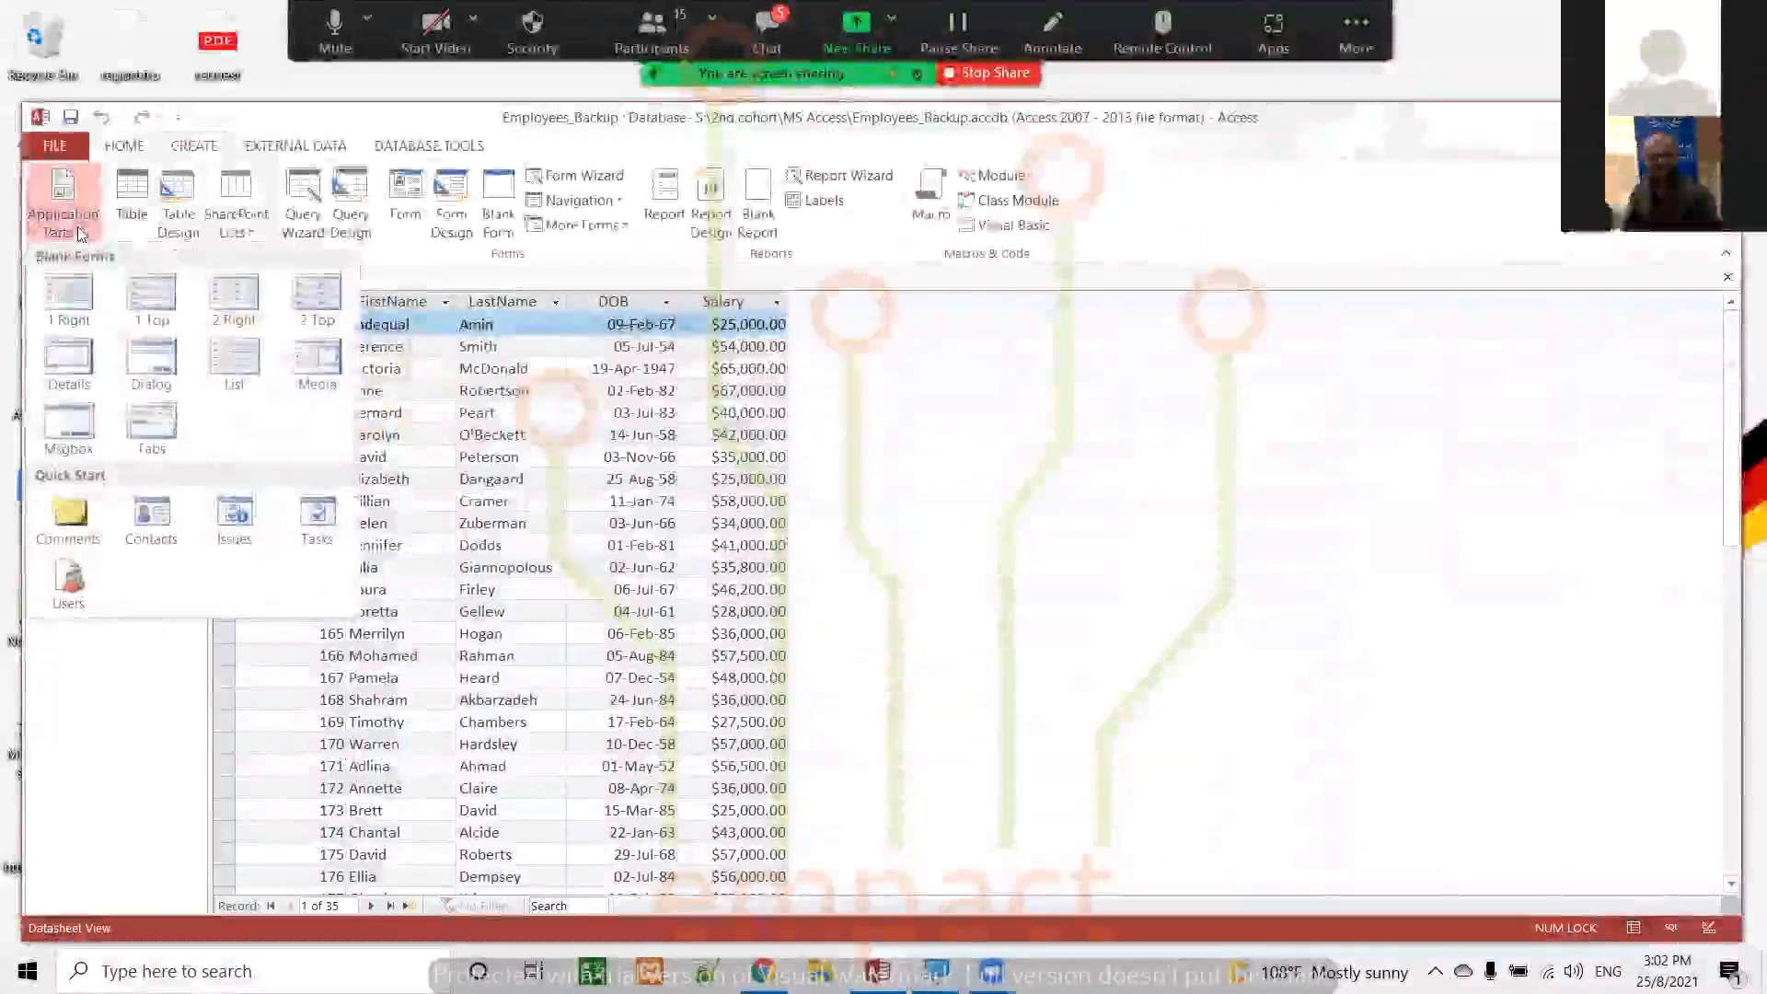
click(81, 234)
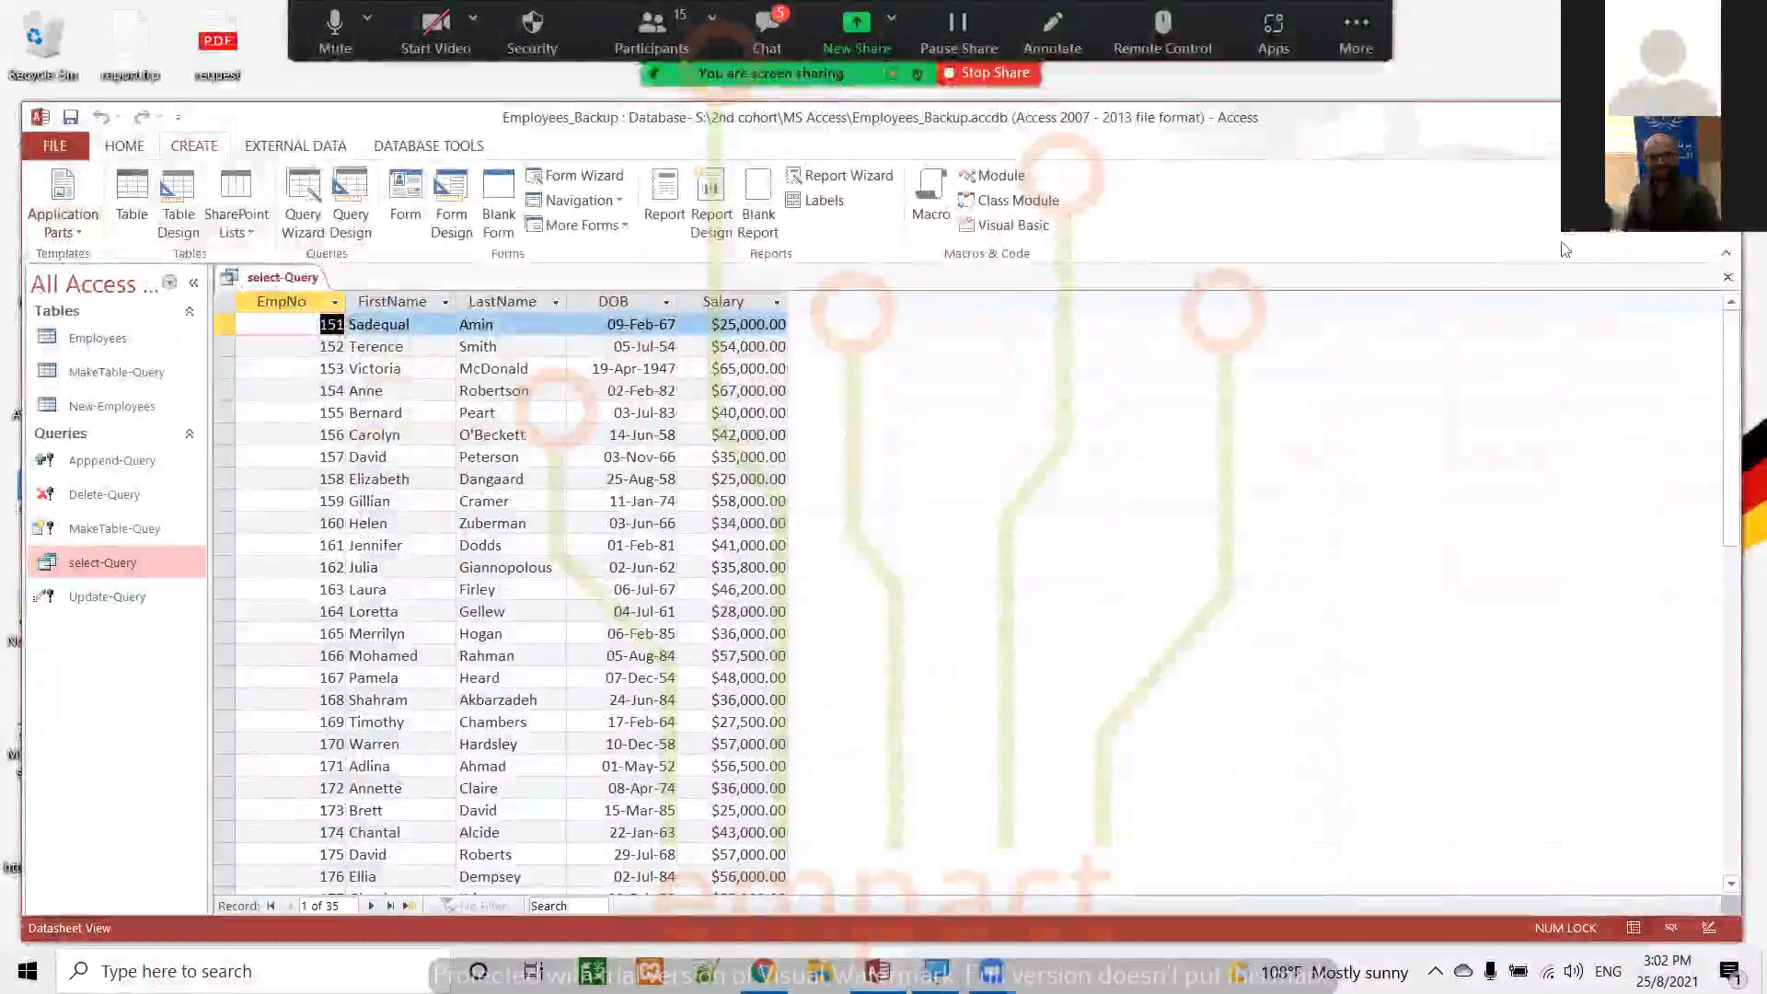
click(1727, 277)
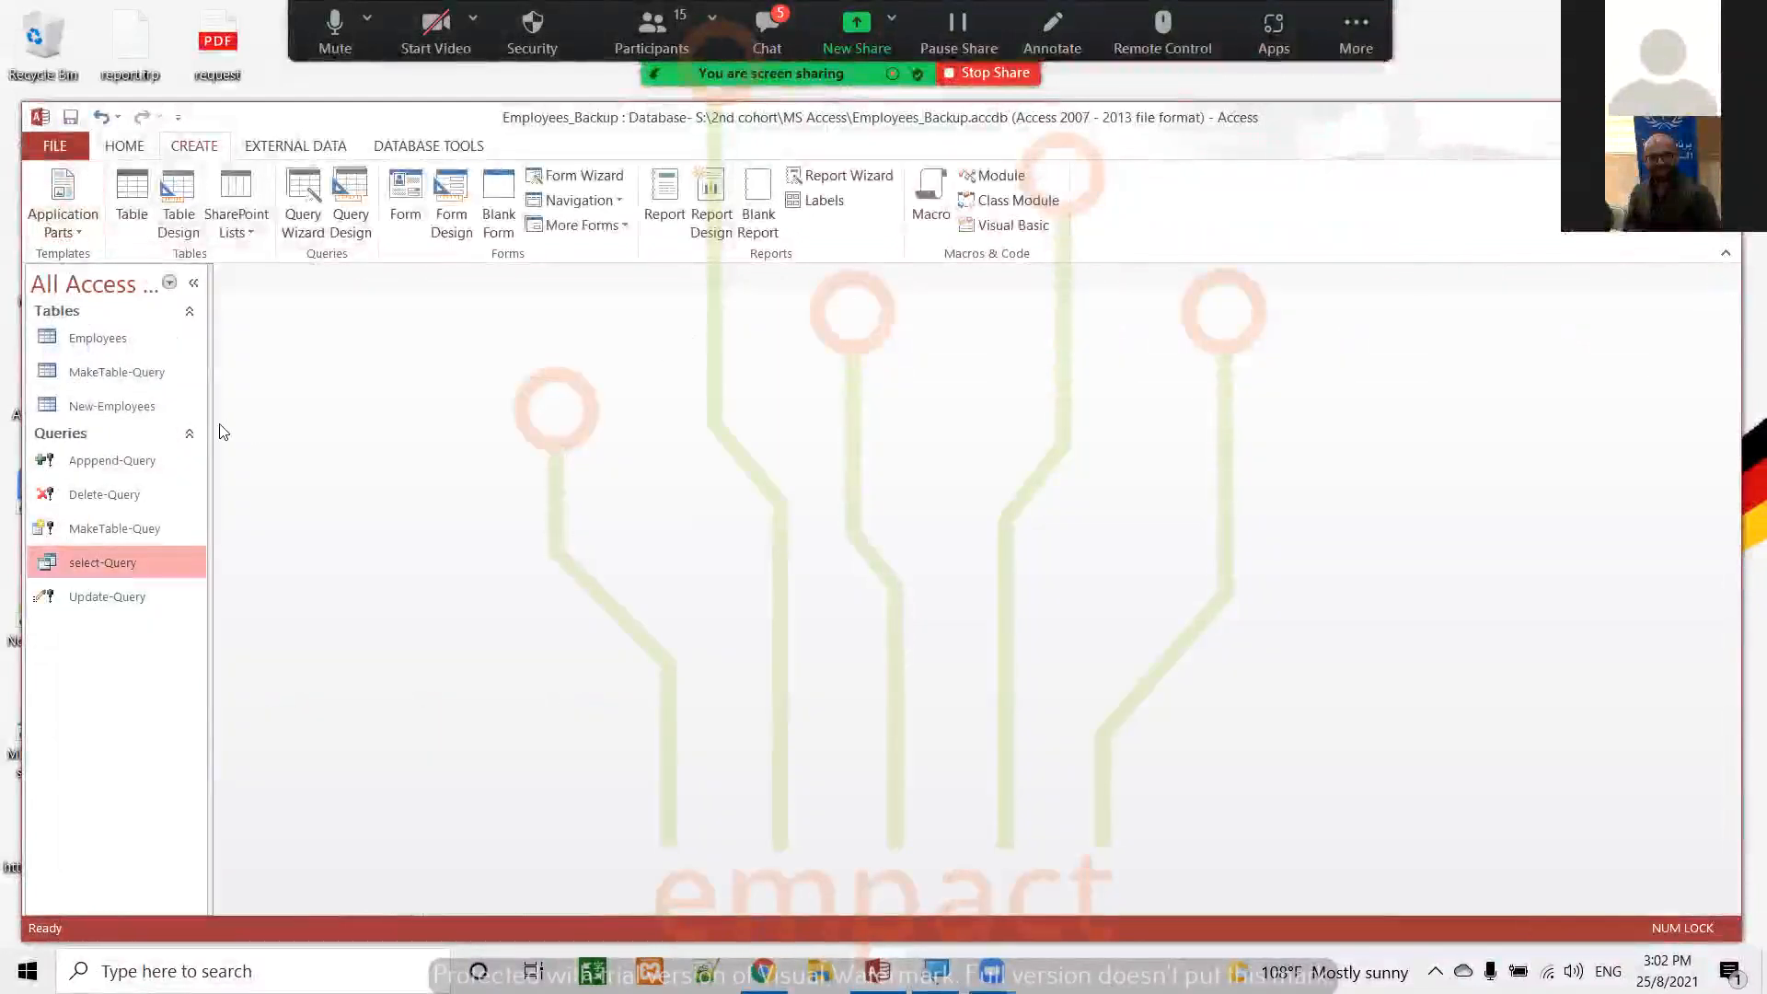
Create a new query in Design view based on the Employees table
click(352, 195)
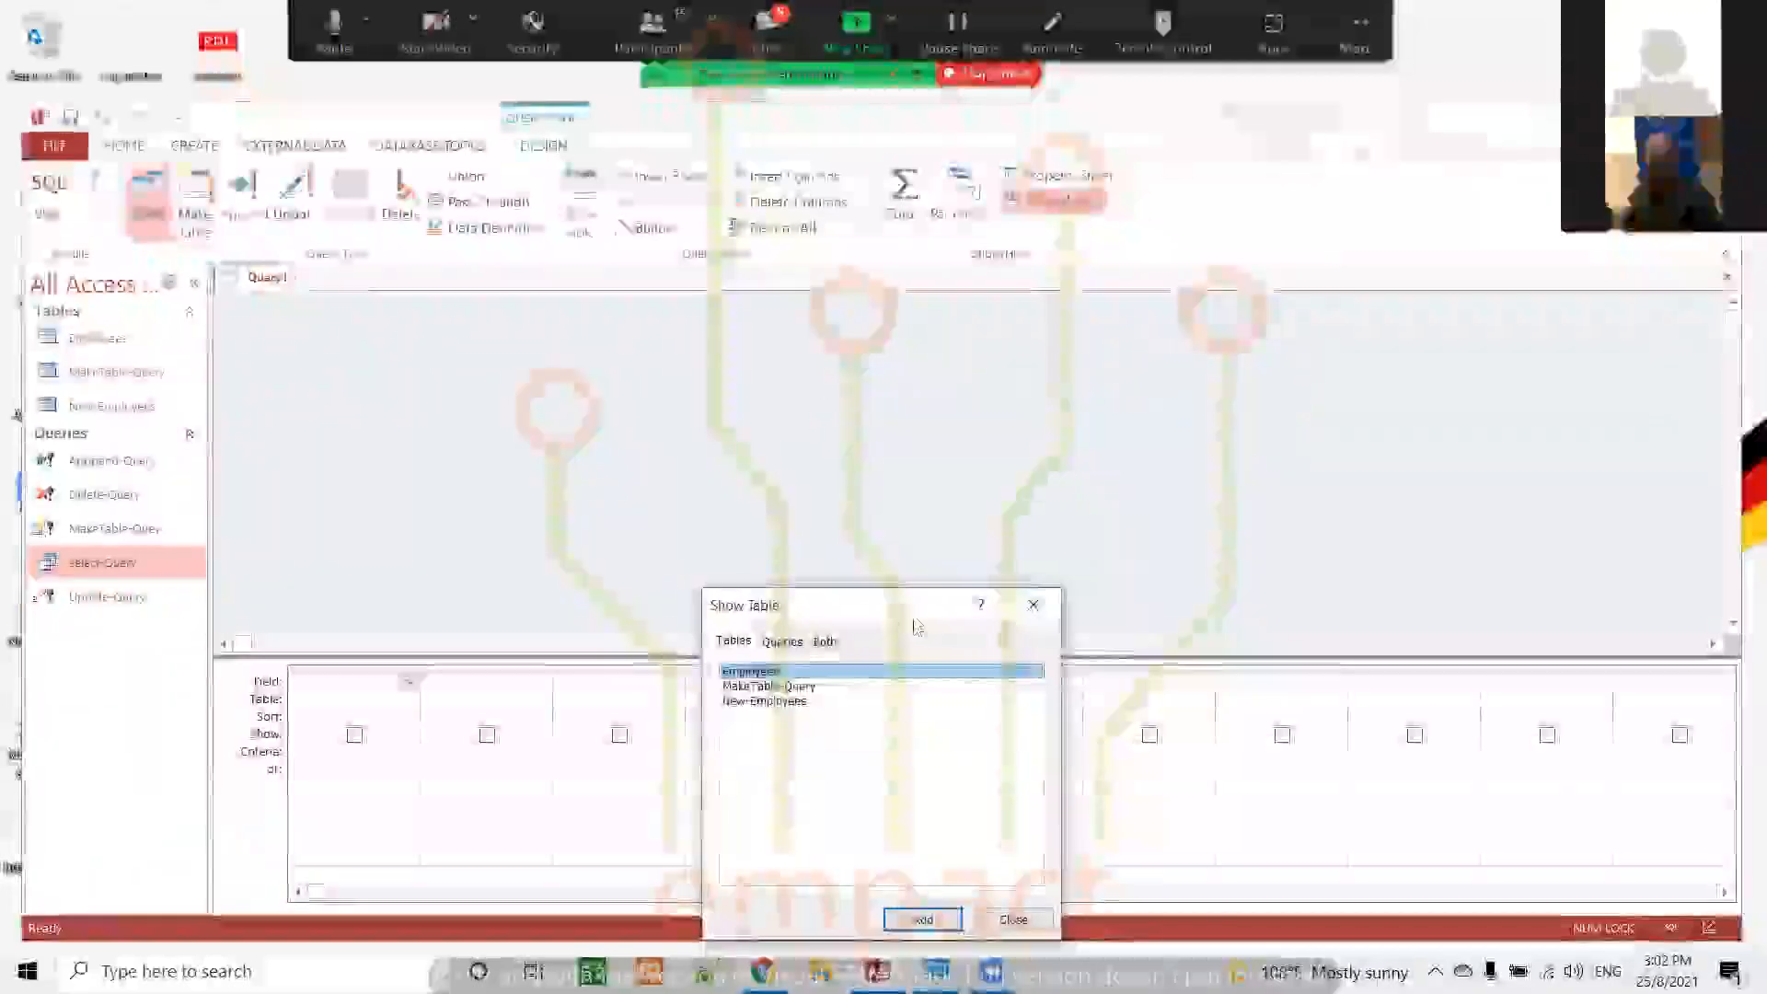
drag(925, 605, 1030, 311)
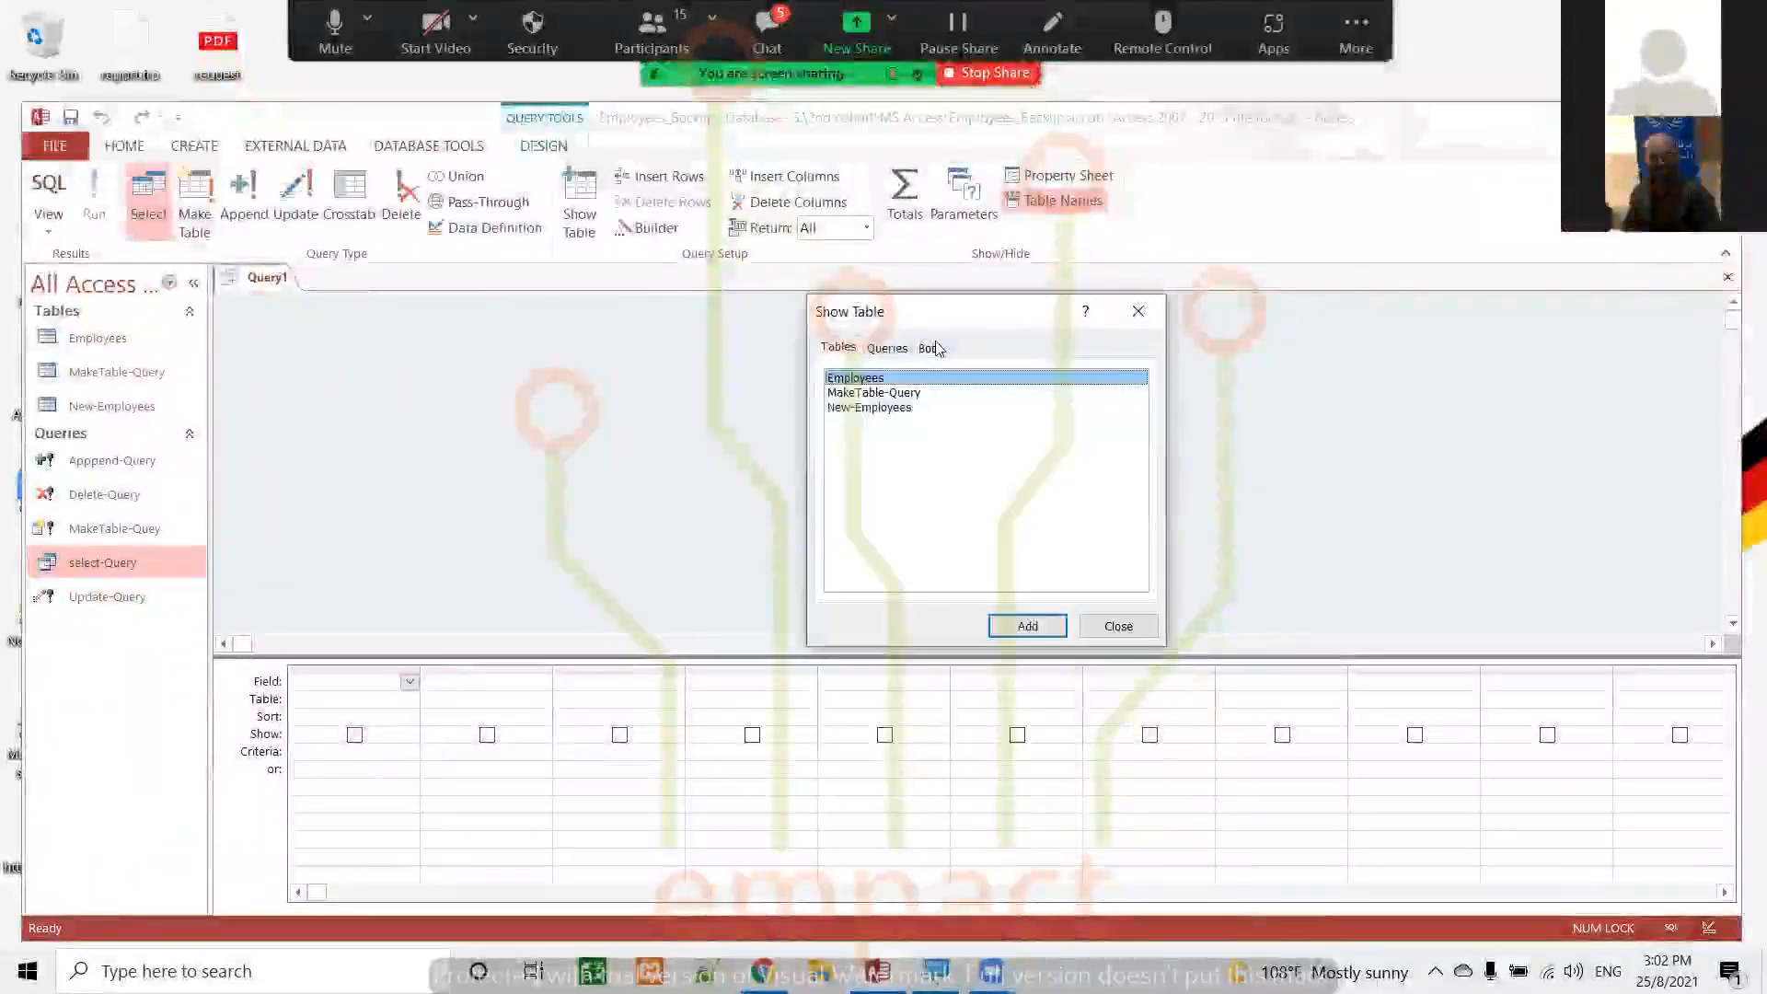
double_click(881, 379)
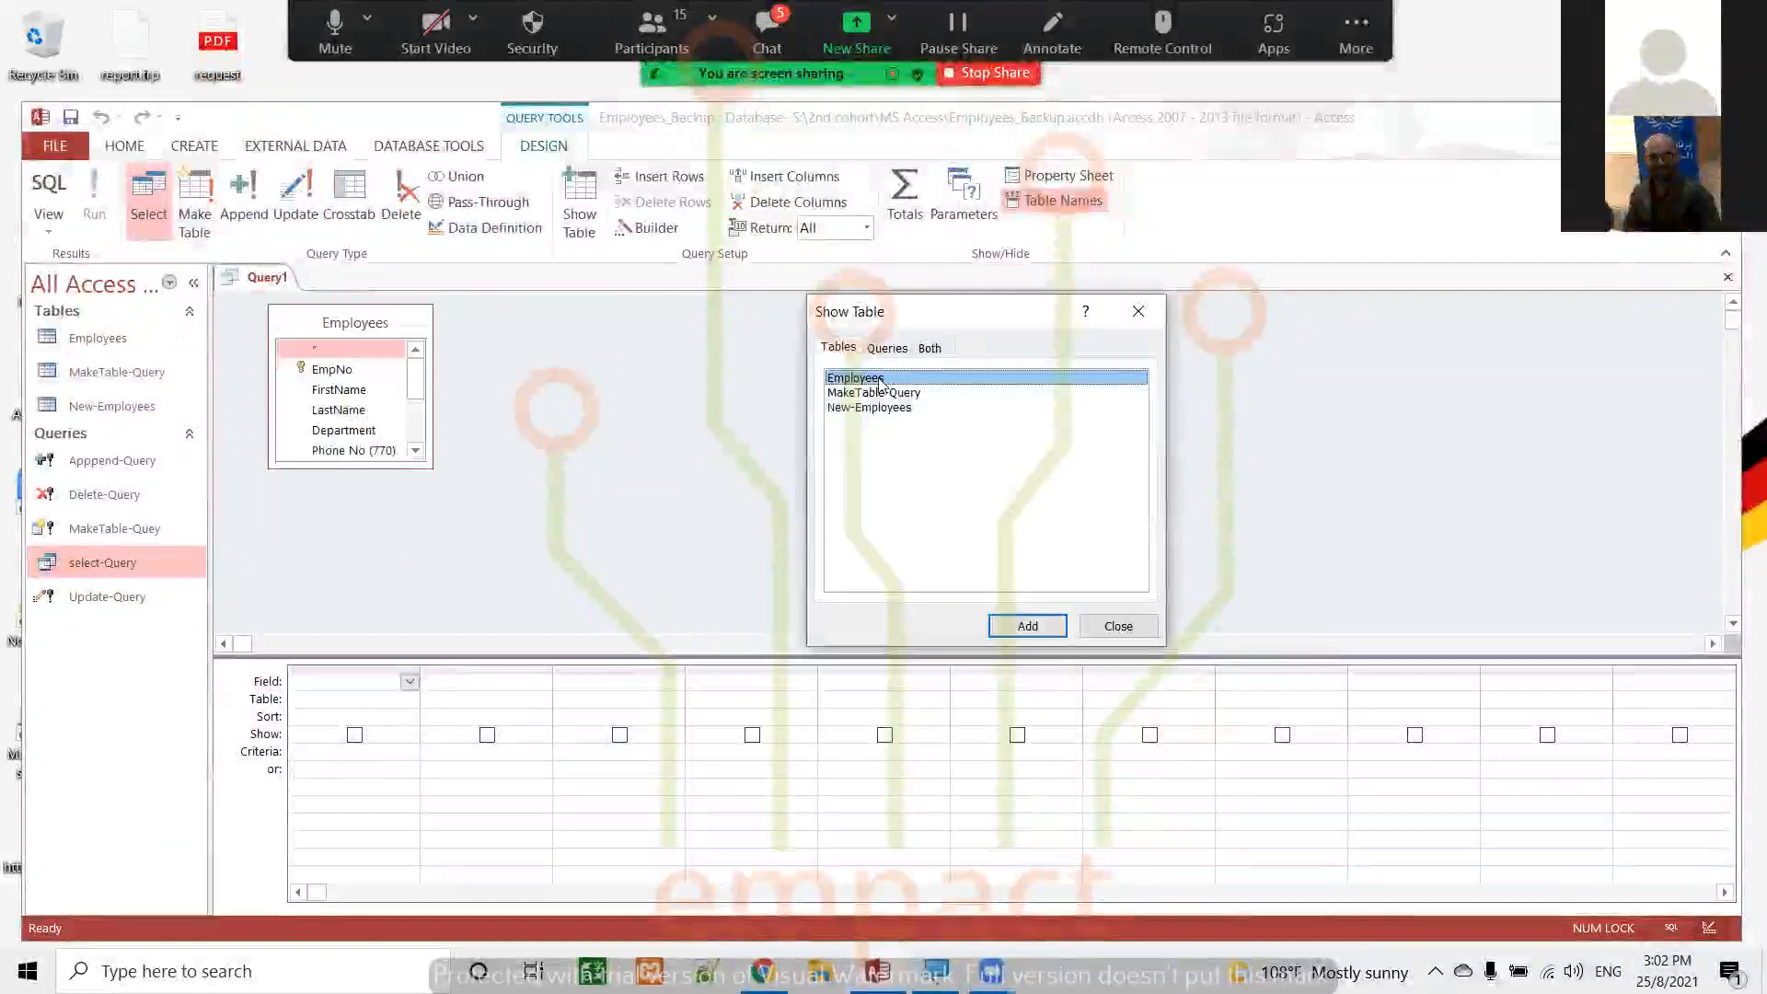
click(1114, 629)
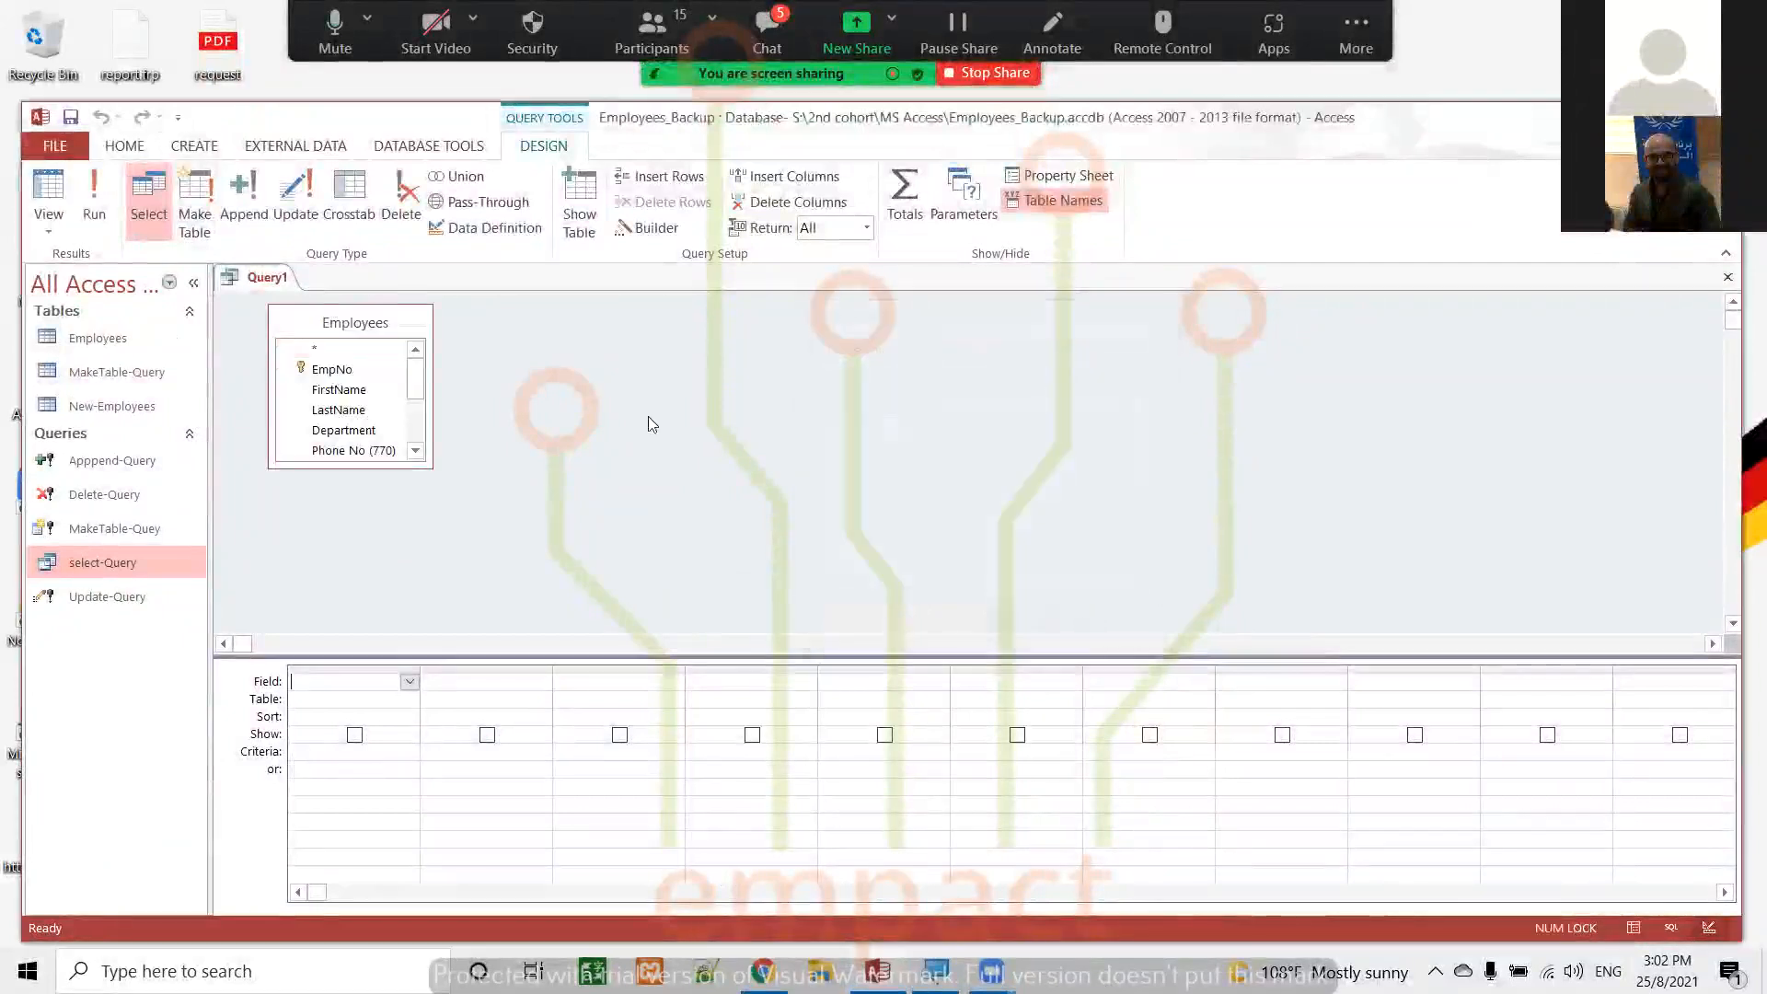
Add the EmpNo, FirstName, LastName, Department and Started Date fields of the Employees table to the design grid
click(324, 369)
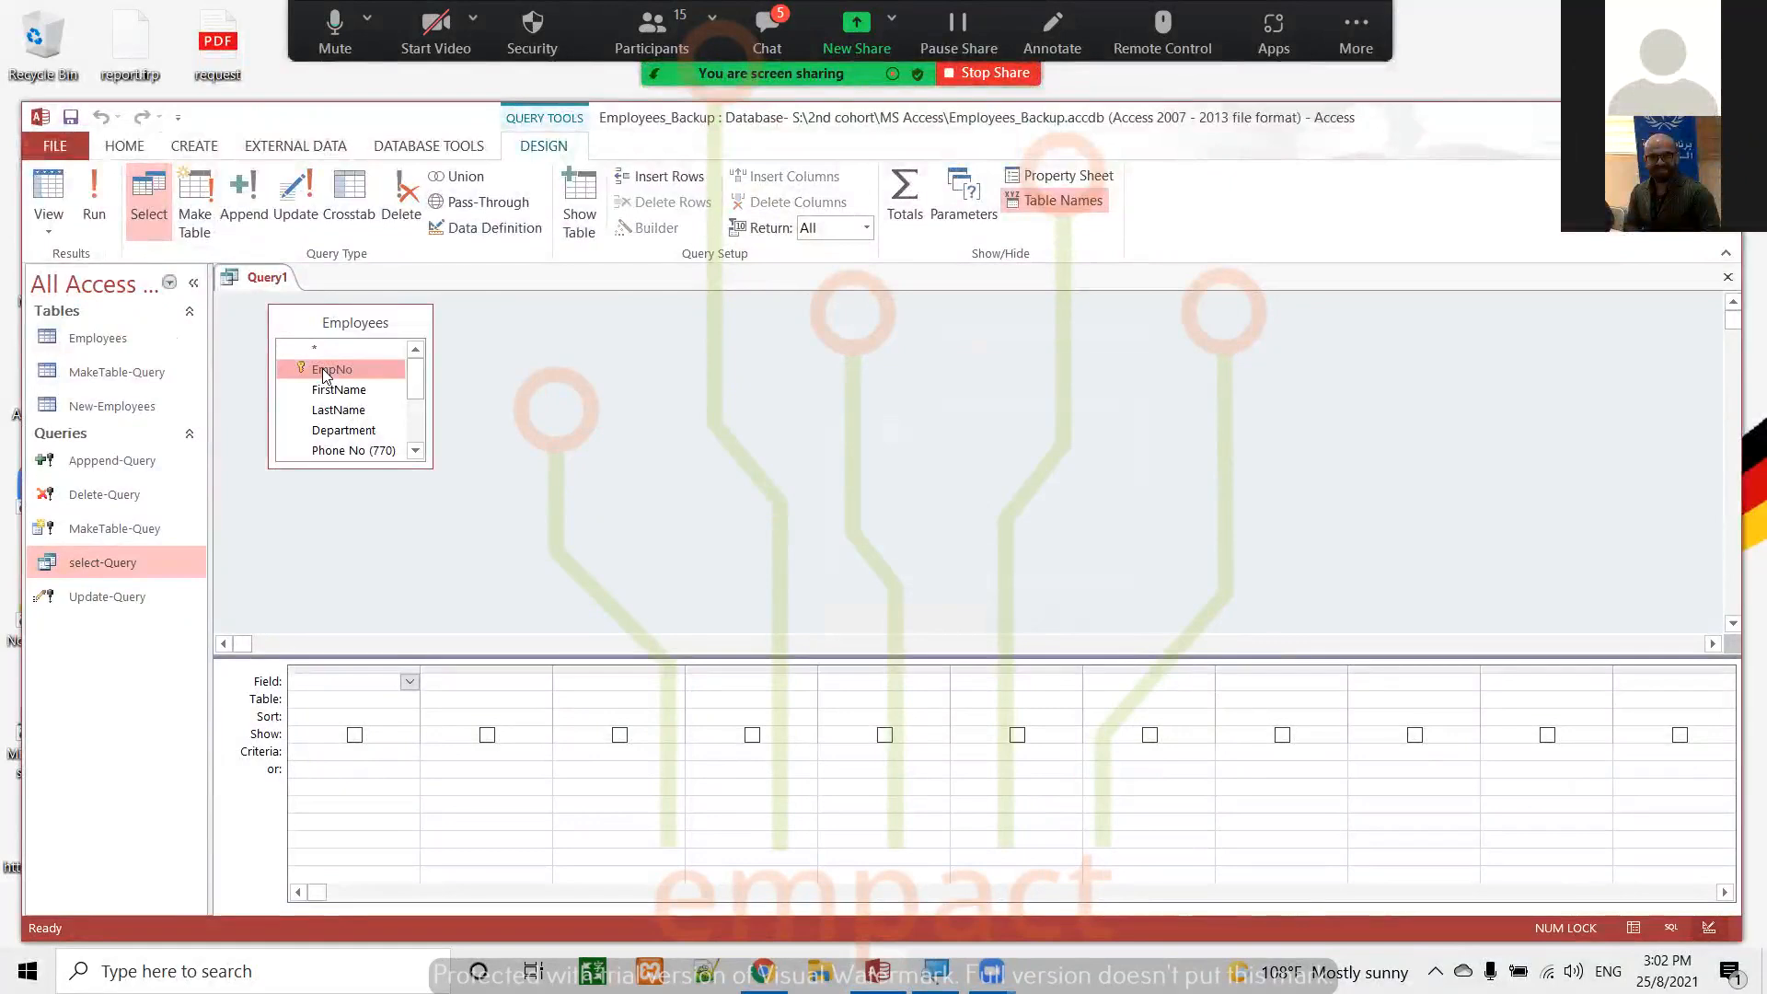
shift+click(339, 389)
shift+click(342, 408)
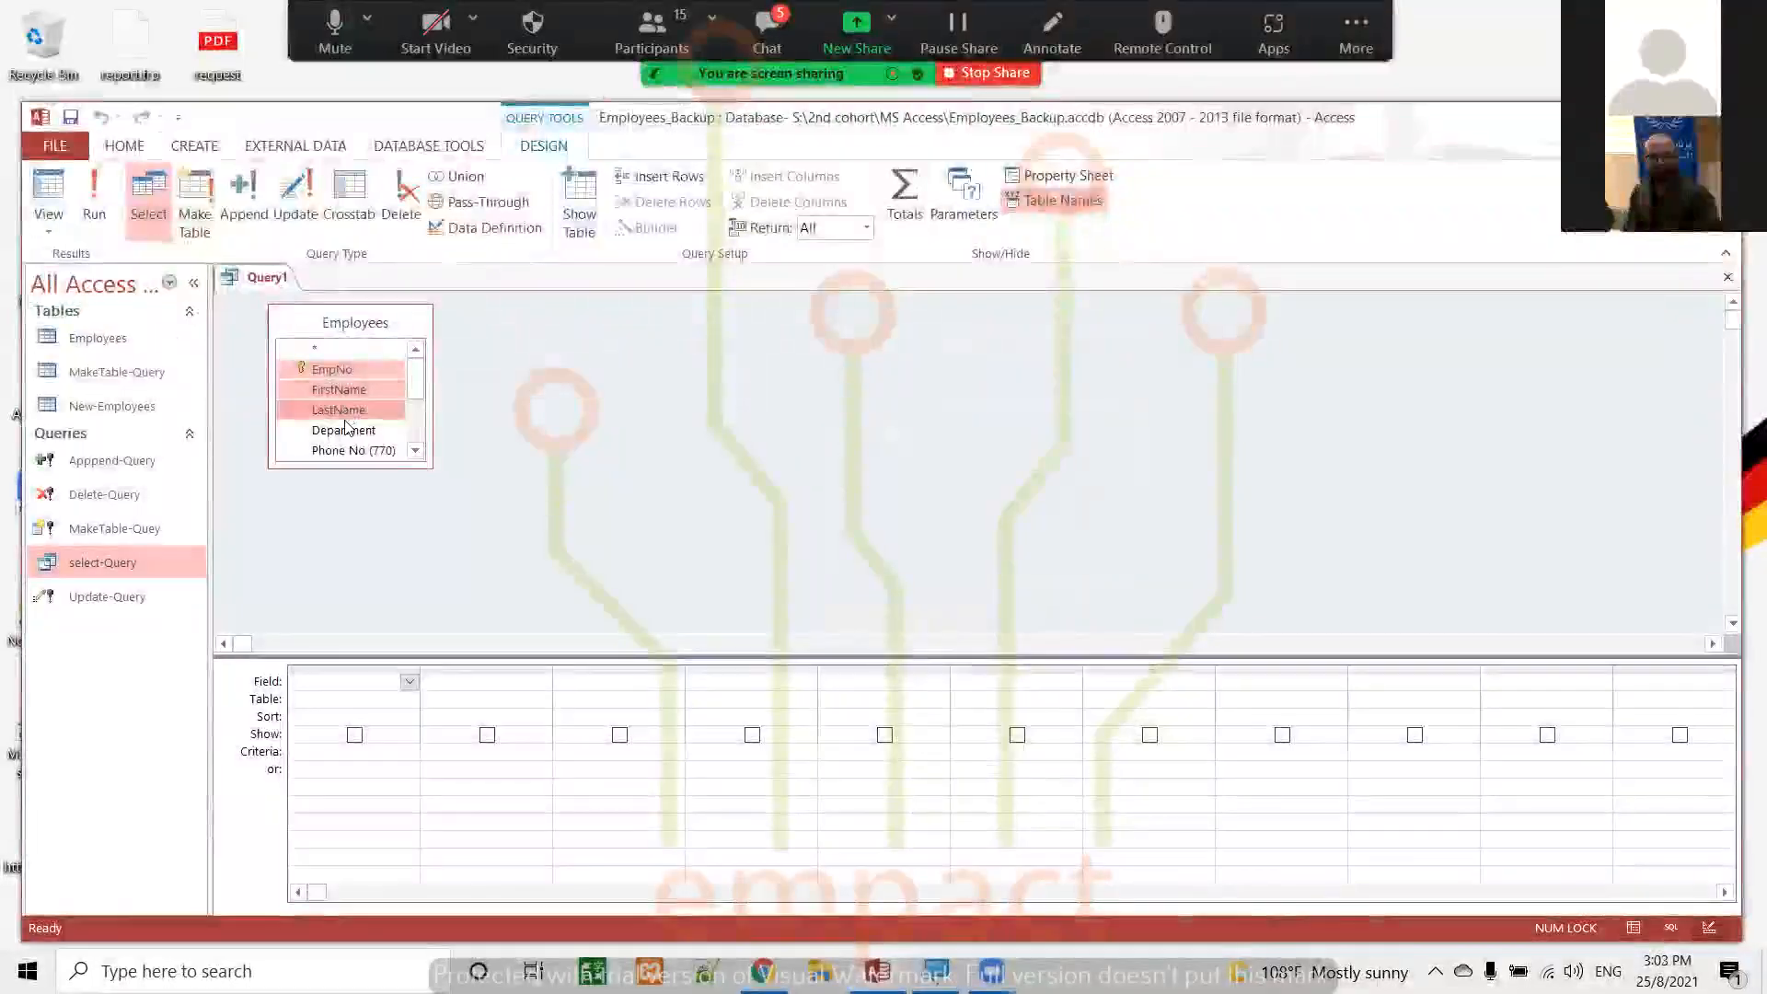
shift+click(345, 430)
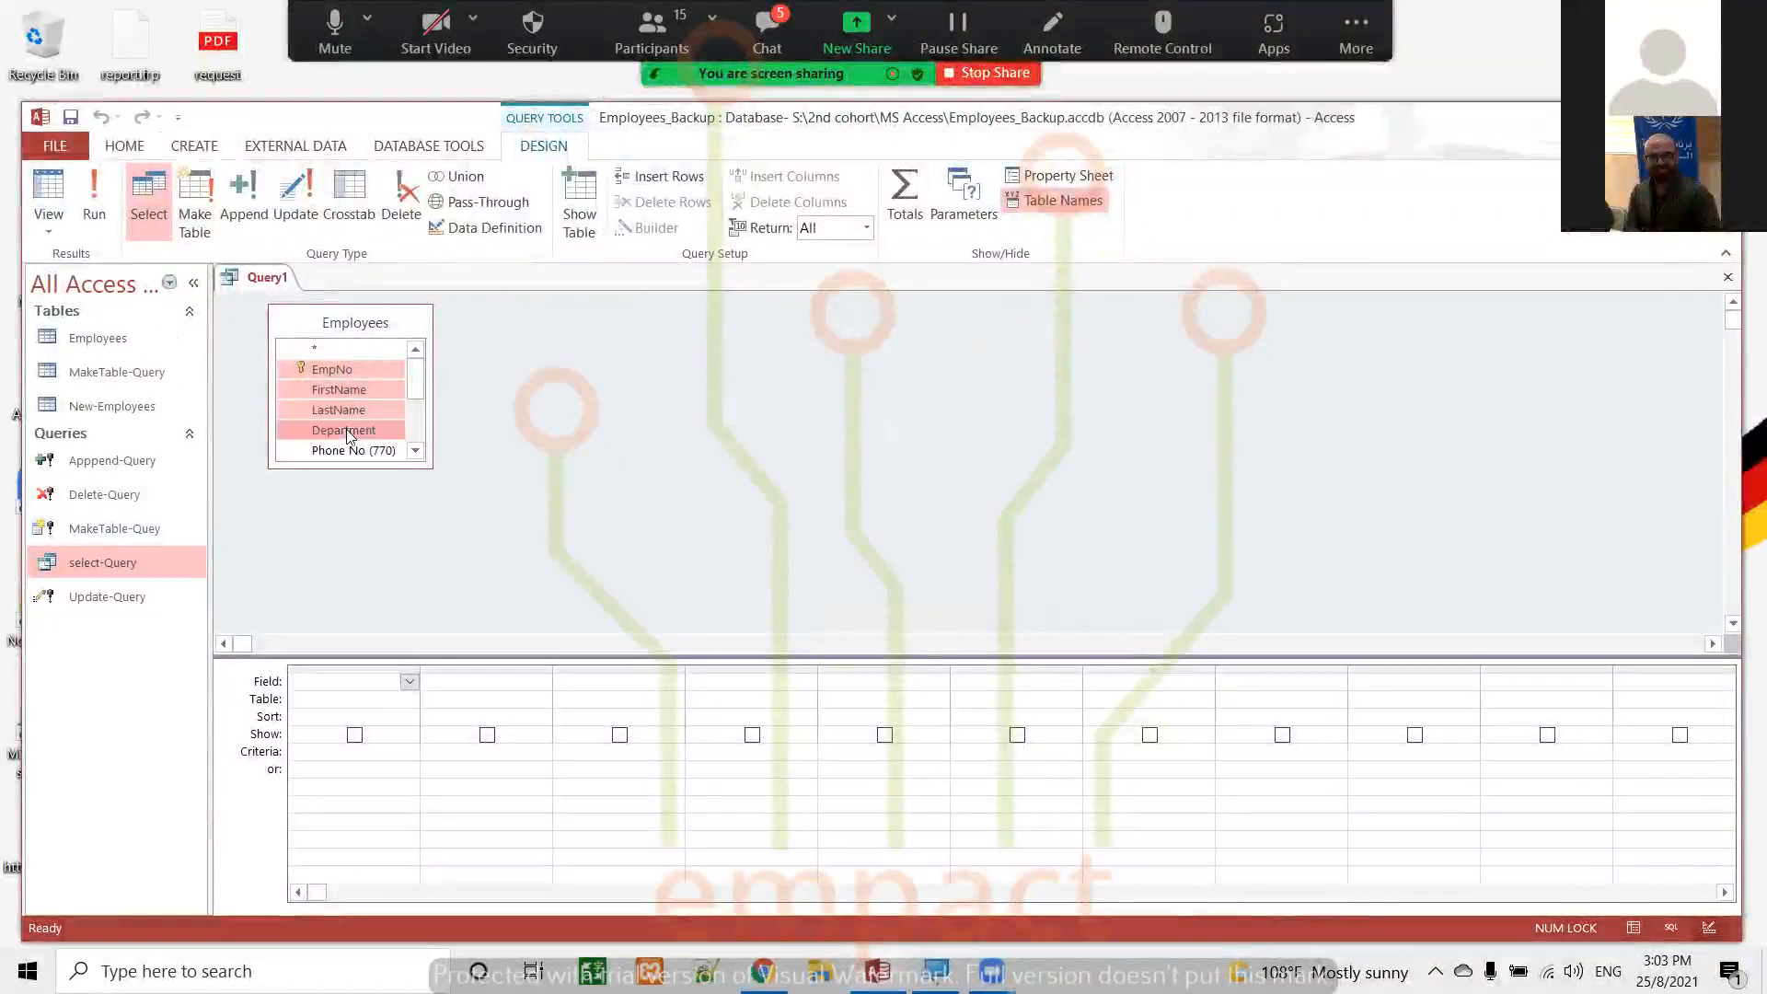
drag(341, 410, 377, 682)
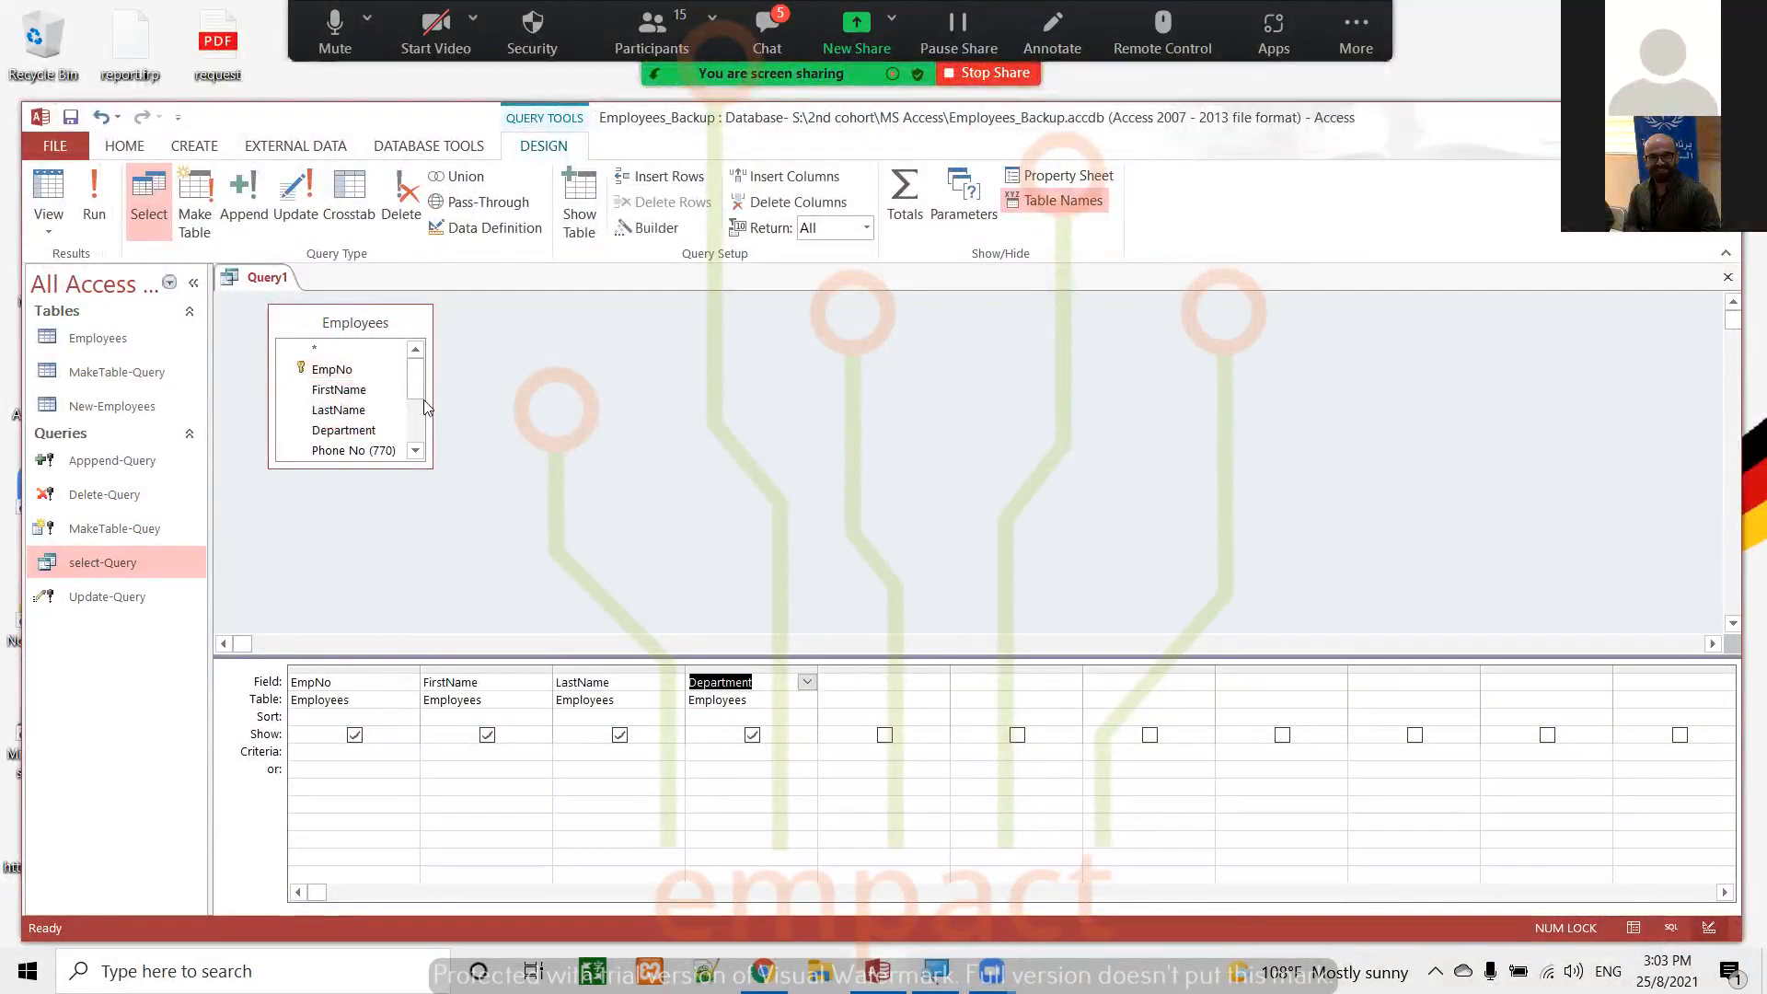
click(416, 450)
click(415, 451)
click(416, 450)
click(367, 417)
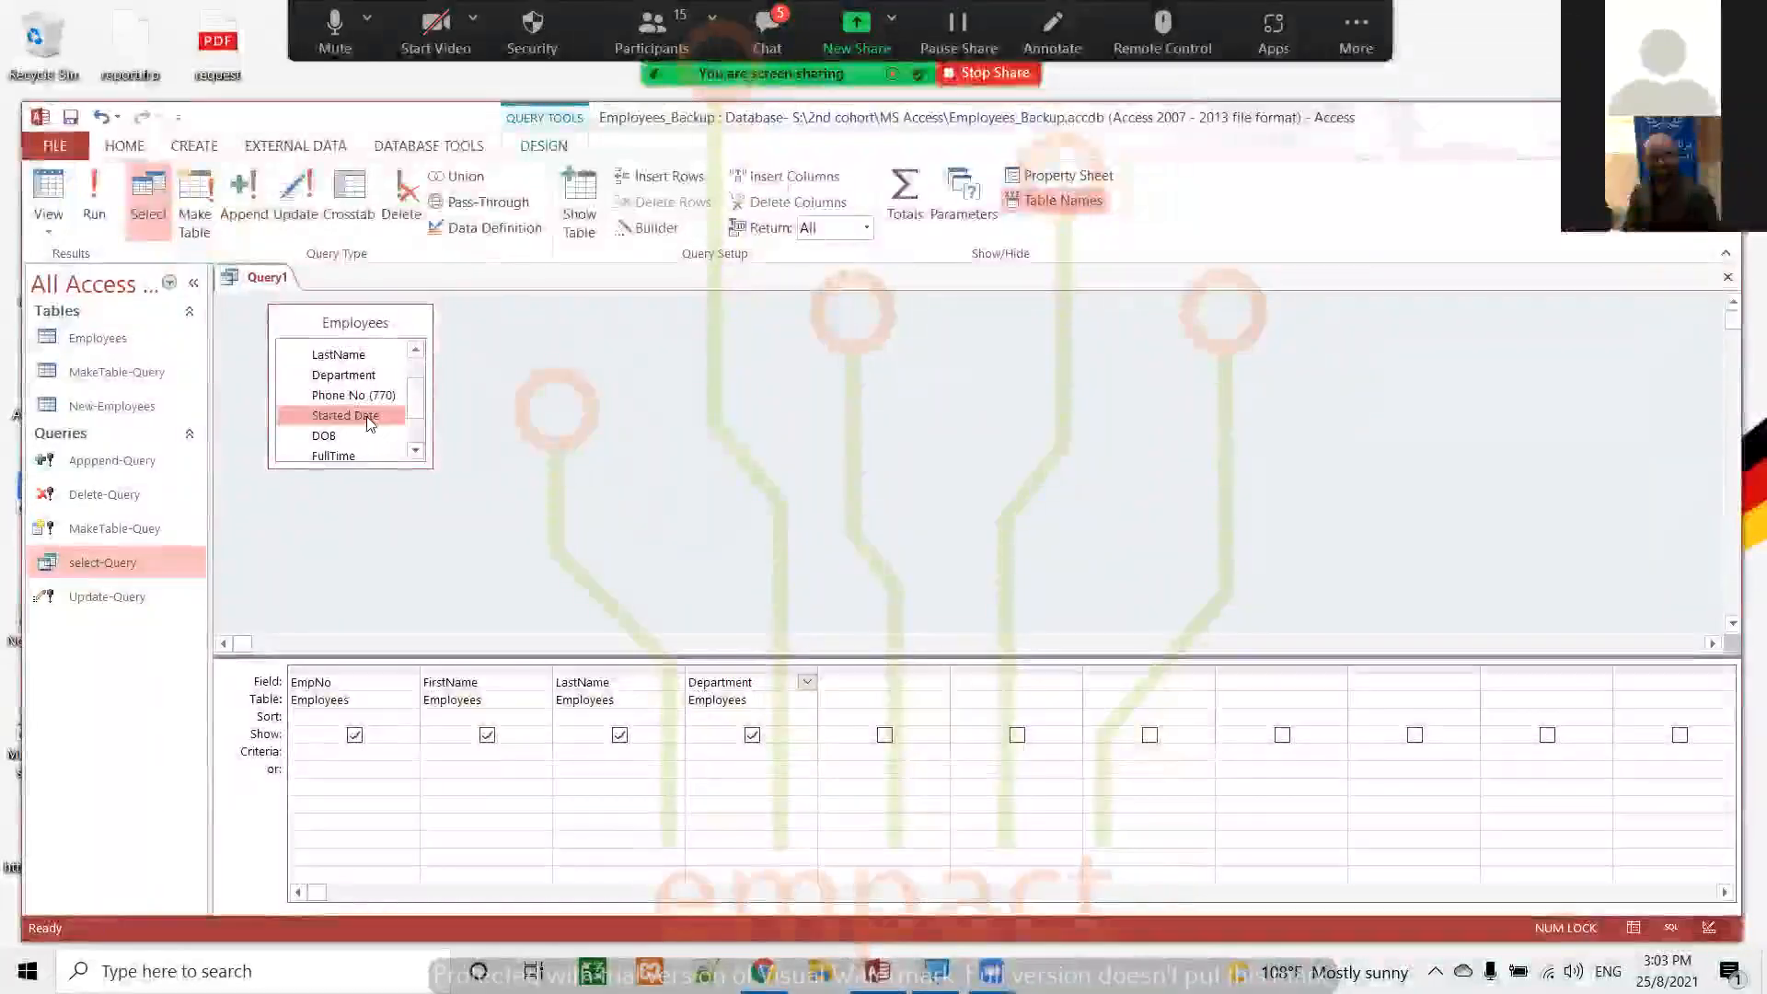
double_click(369, 416)
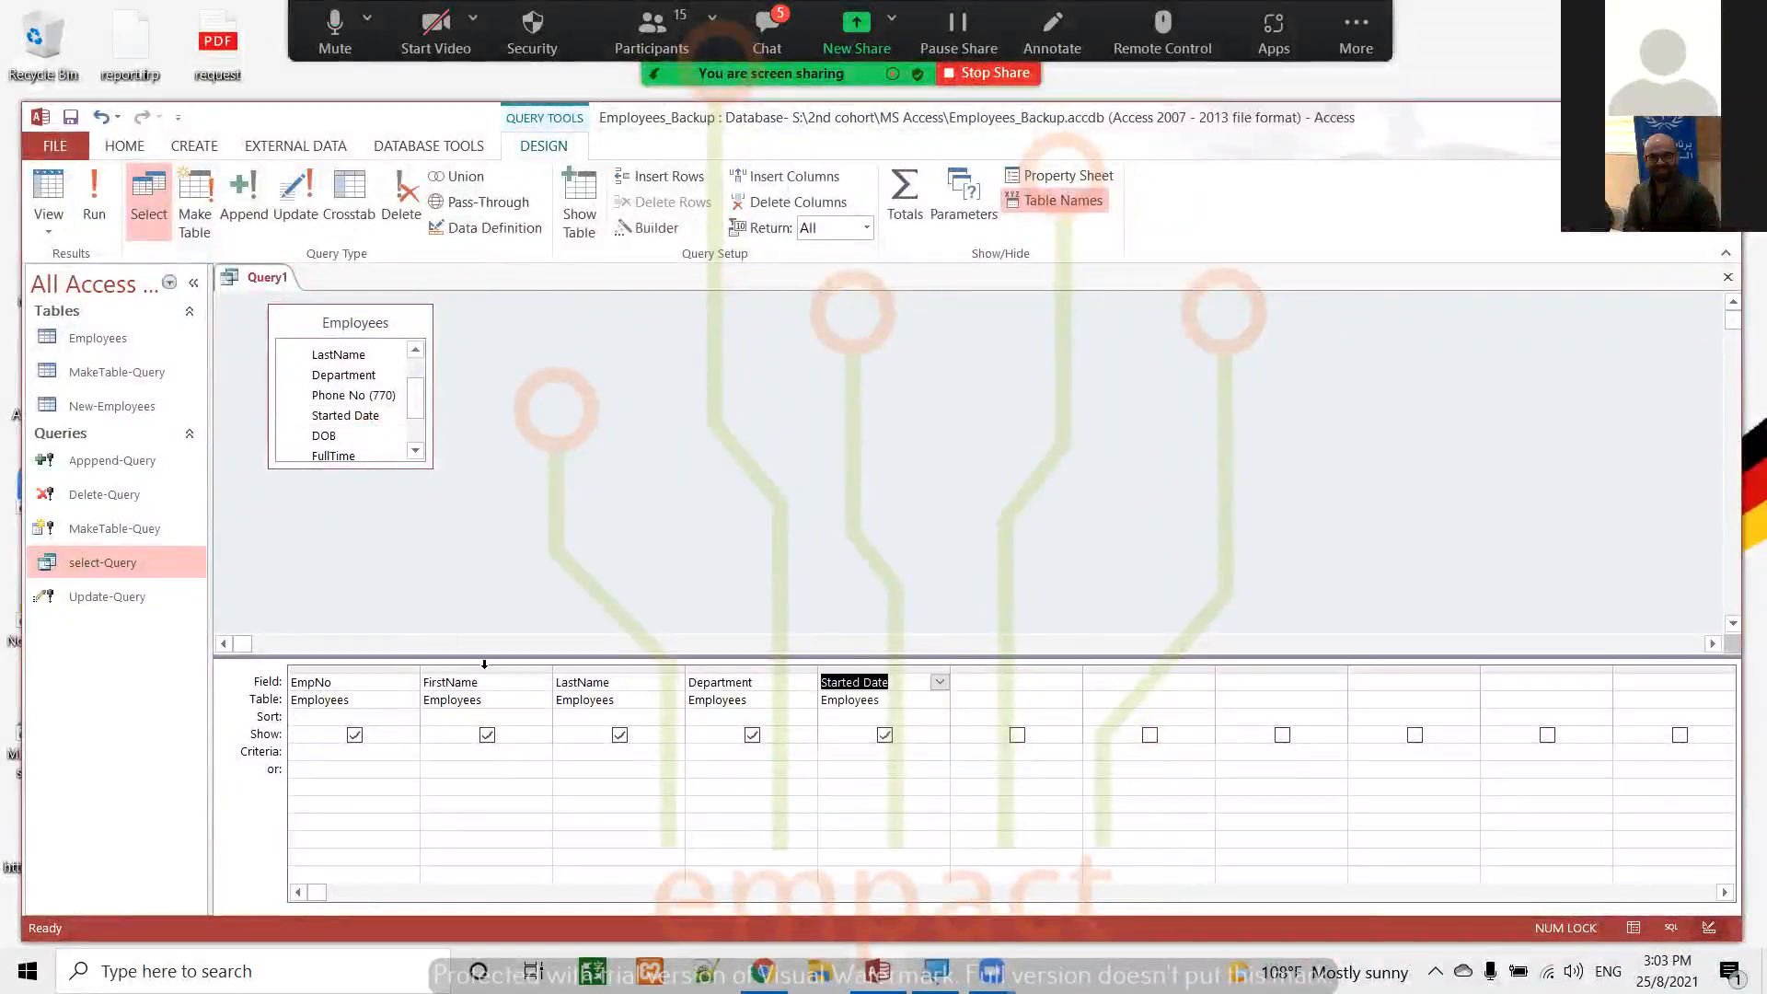
Run the query, look through the Started Date values of the employees, and return to Design view
click(842, 758)
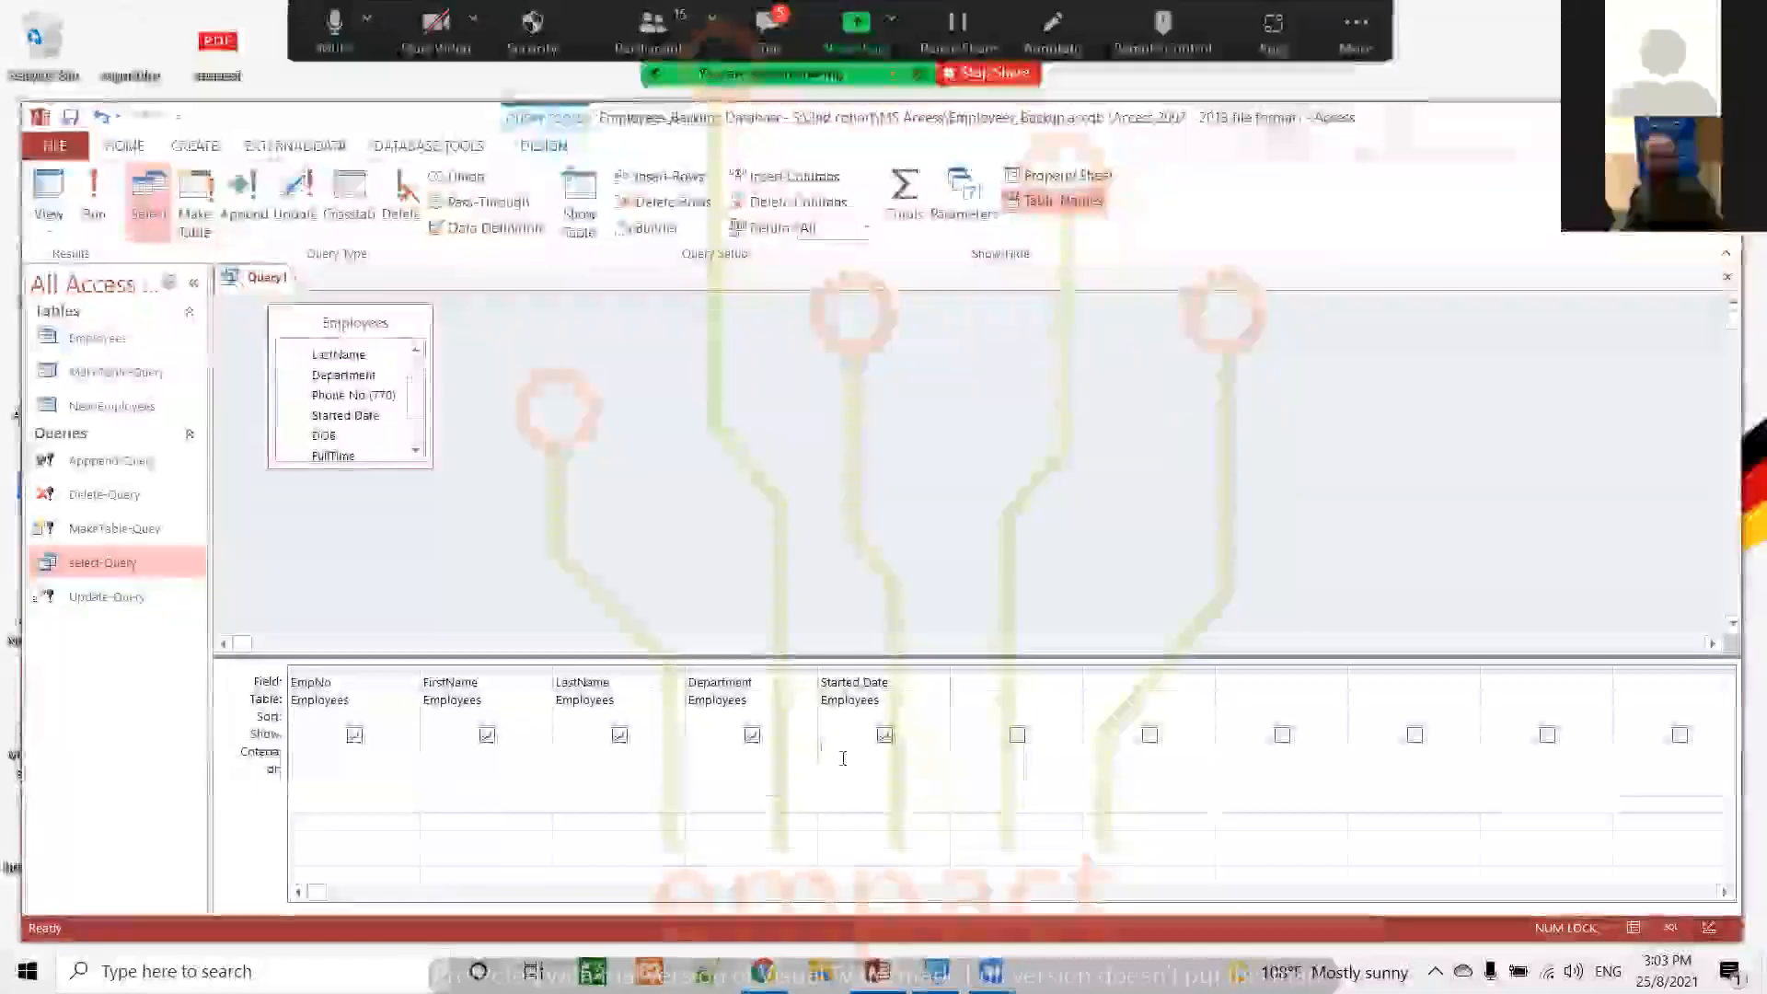
click(99, 188)
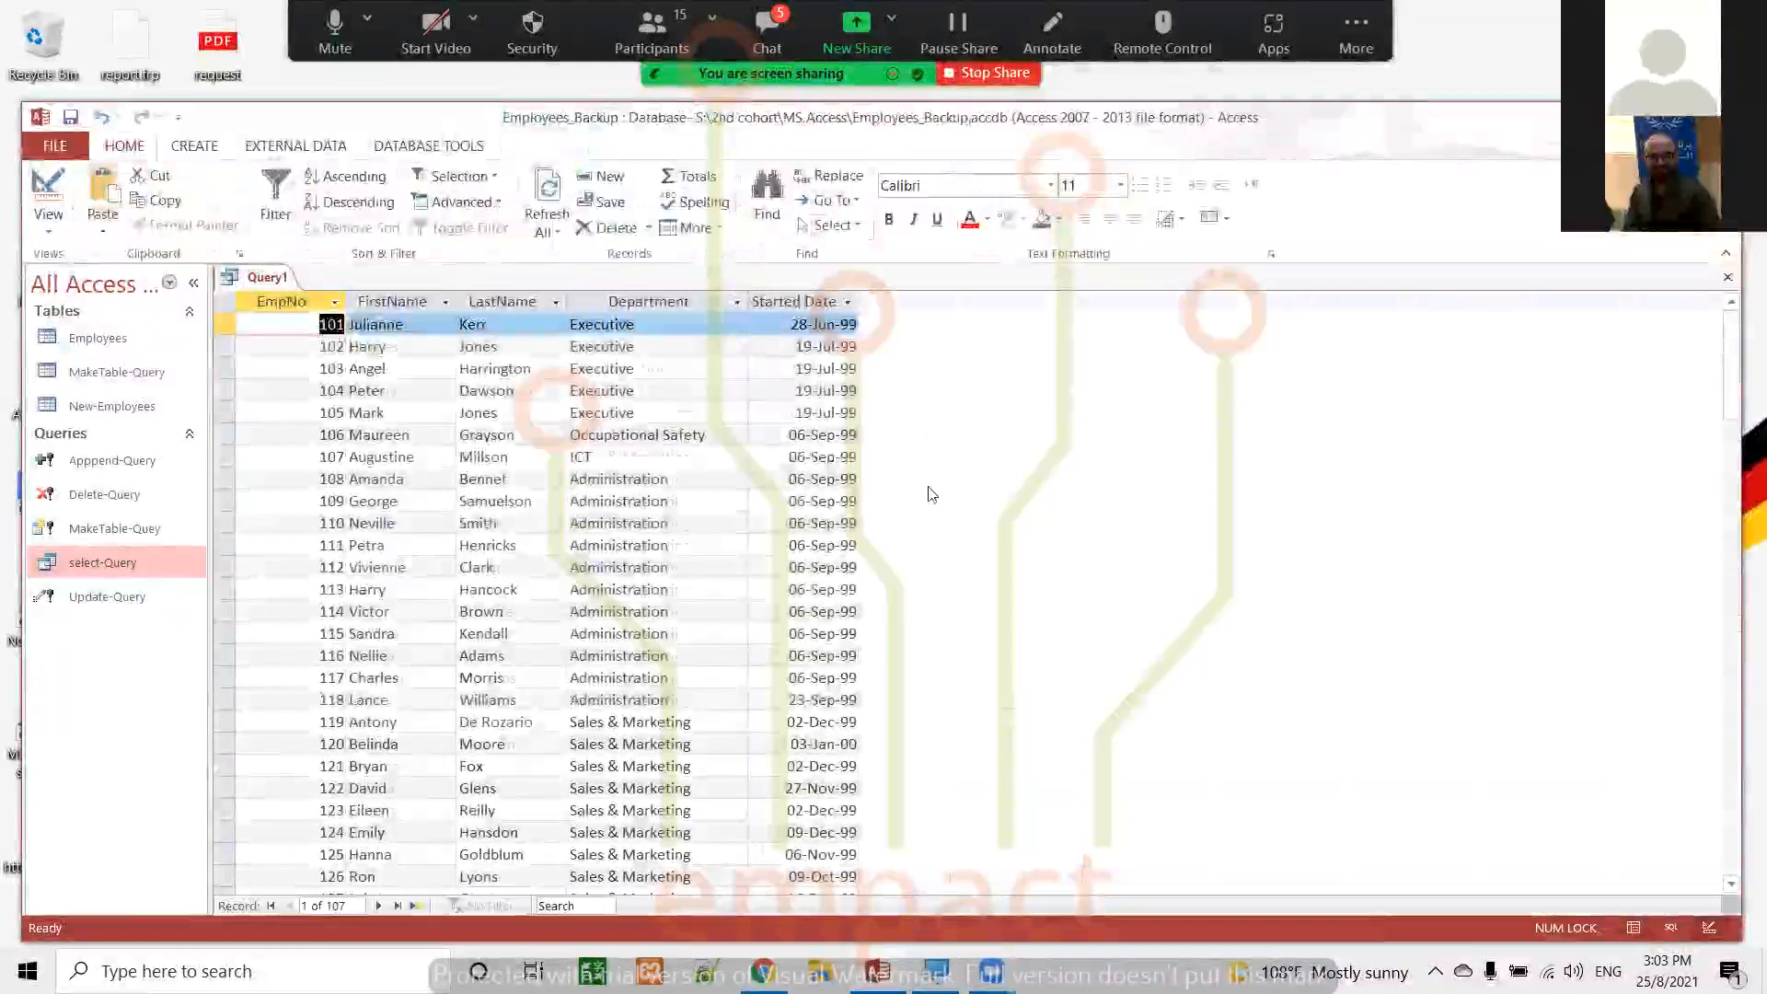
scroll(921, 478, down, 20)
scroll(928, 494, down, 10)
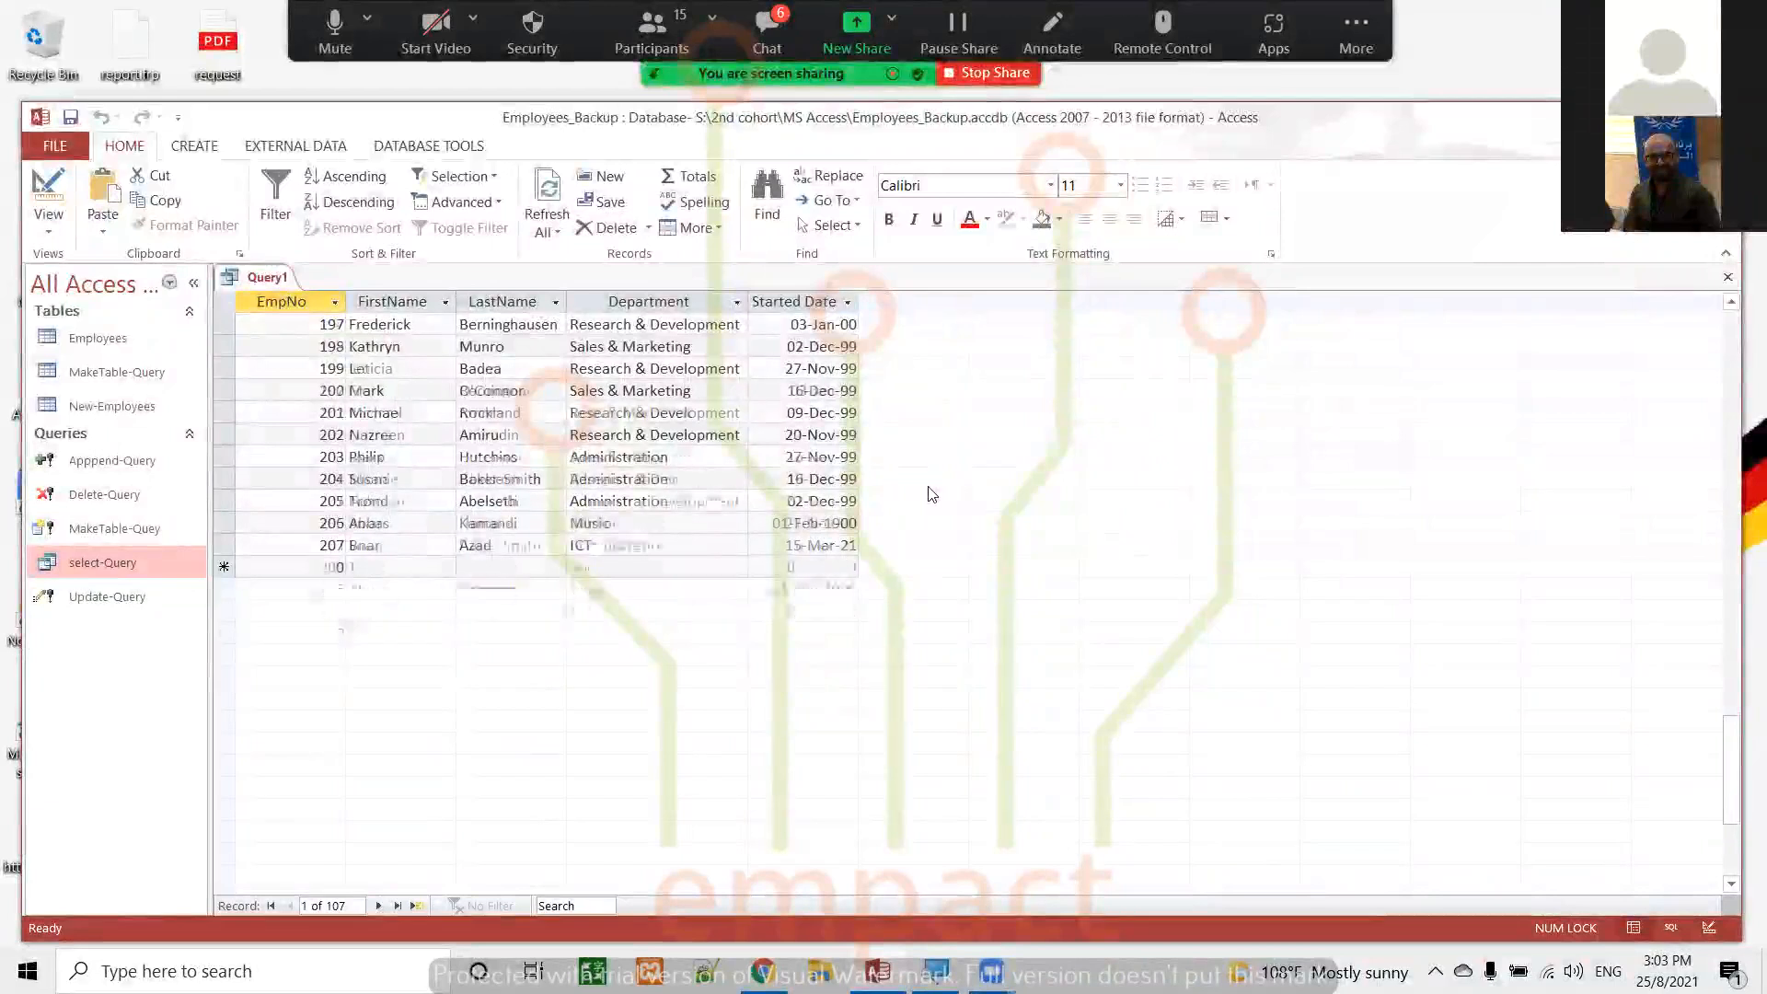
scroll(928, 494, up, 20)
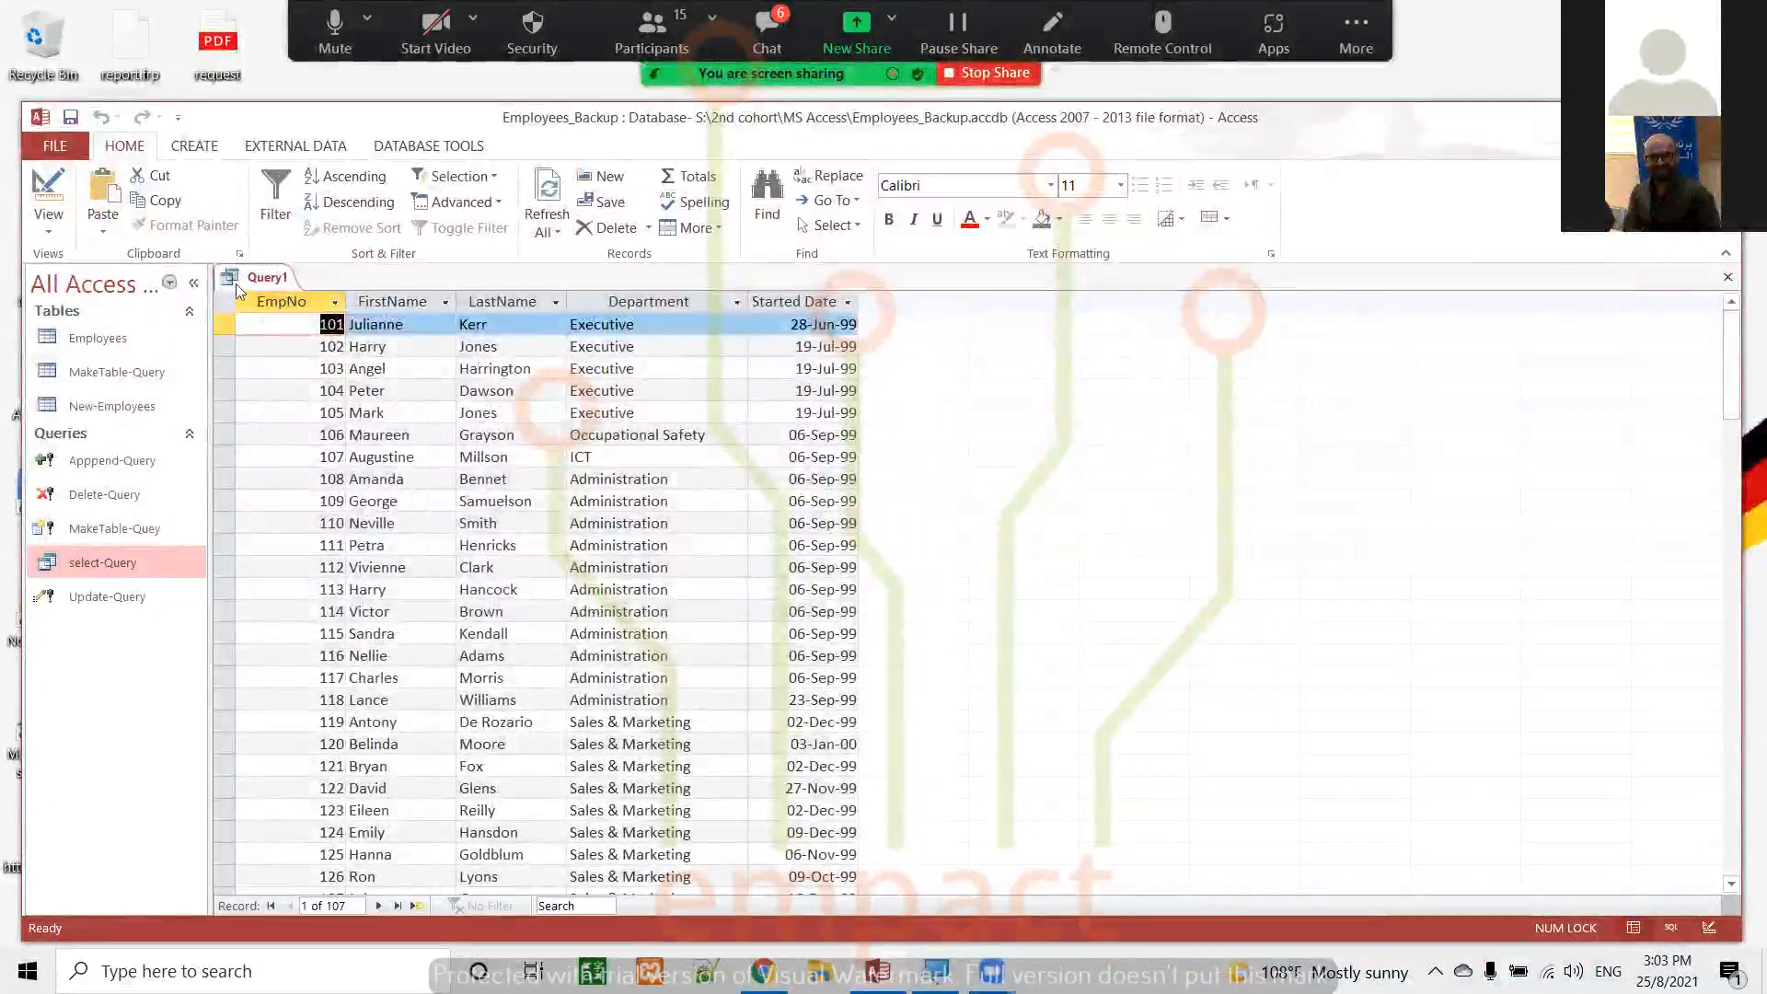
click(48, 190)
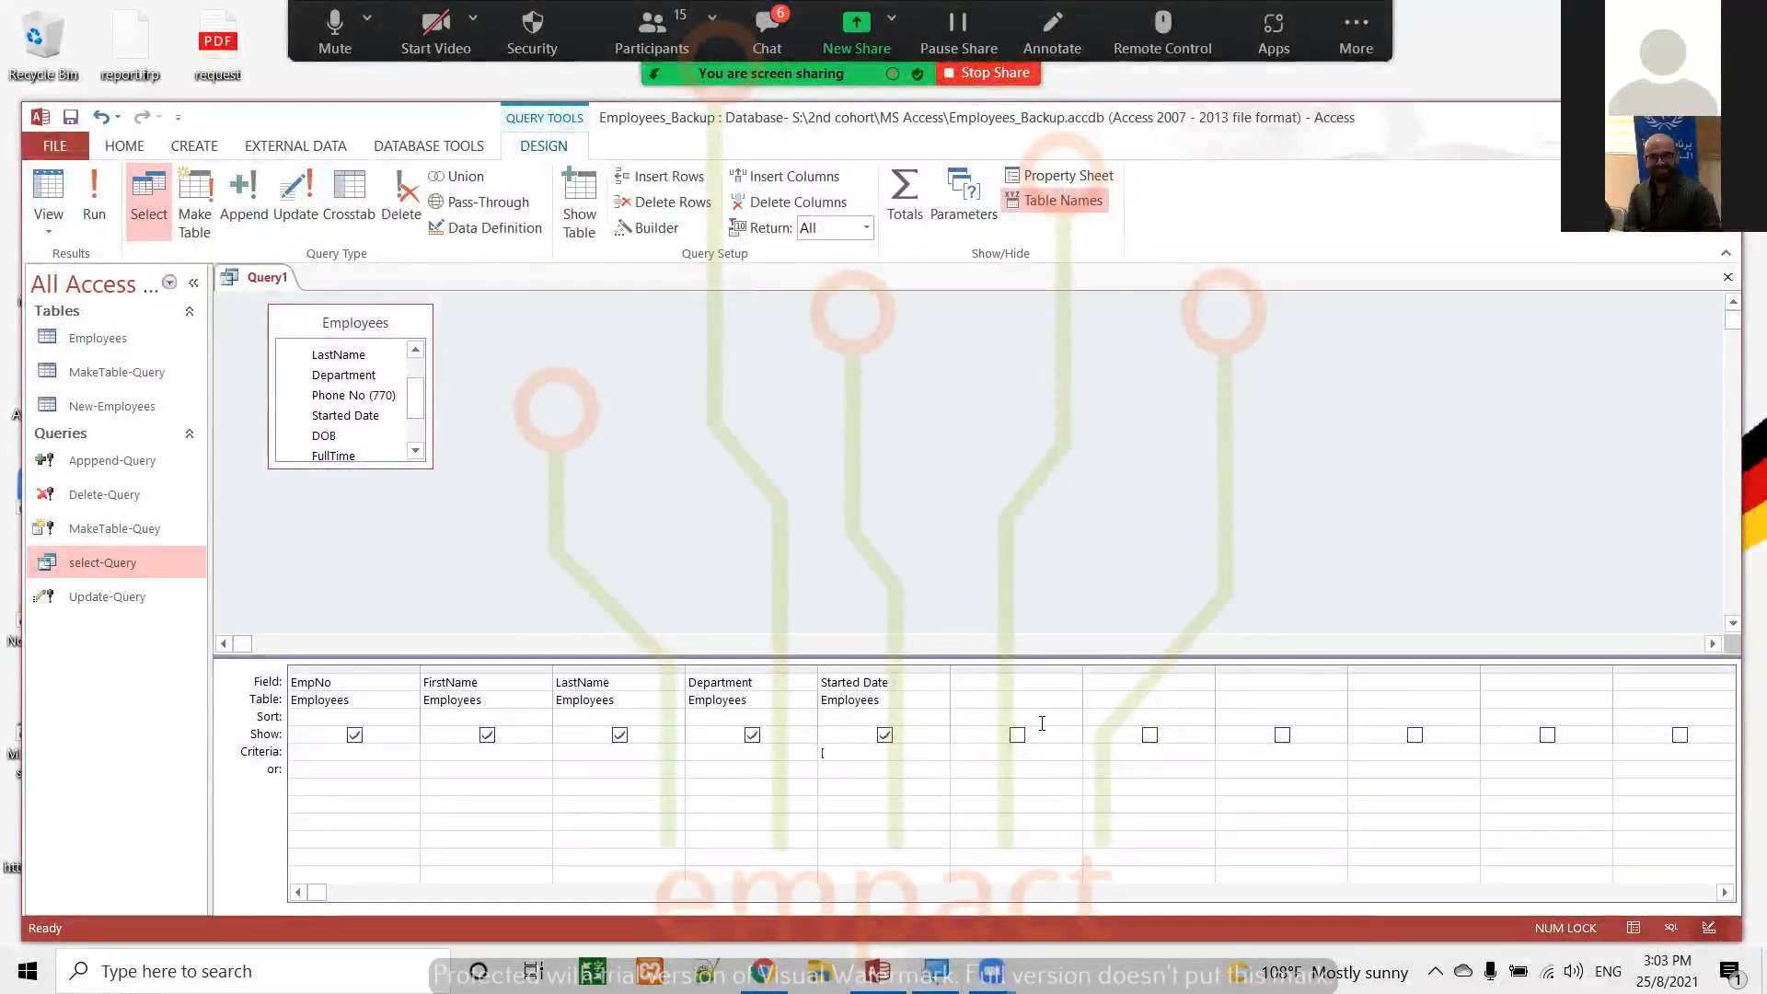
Set the Started Date column's criteria to the parameter prompt [enter the date:]
text(enter the date)
text(])
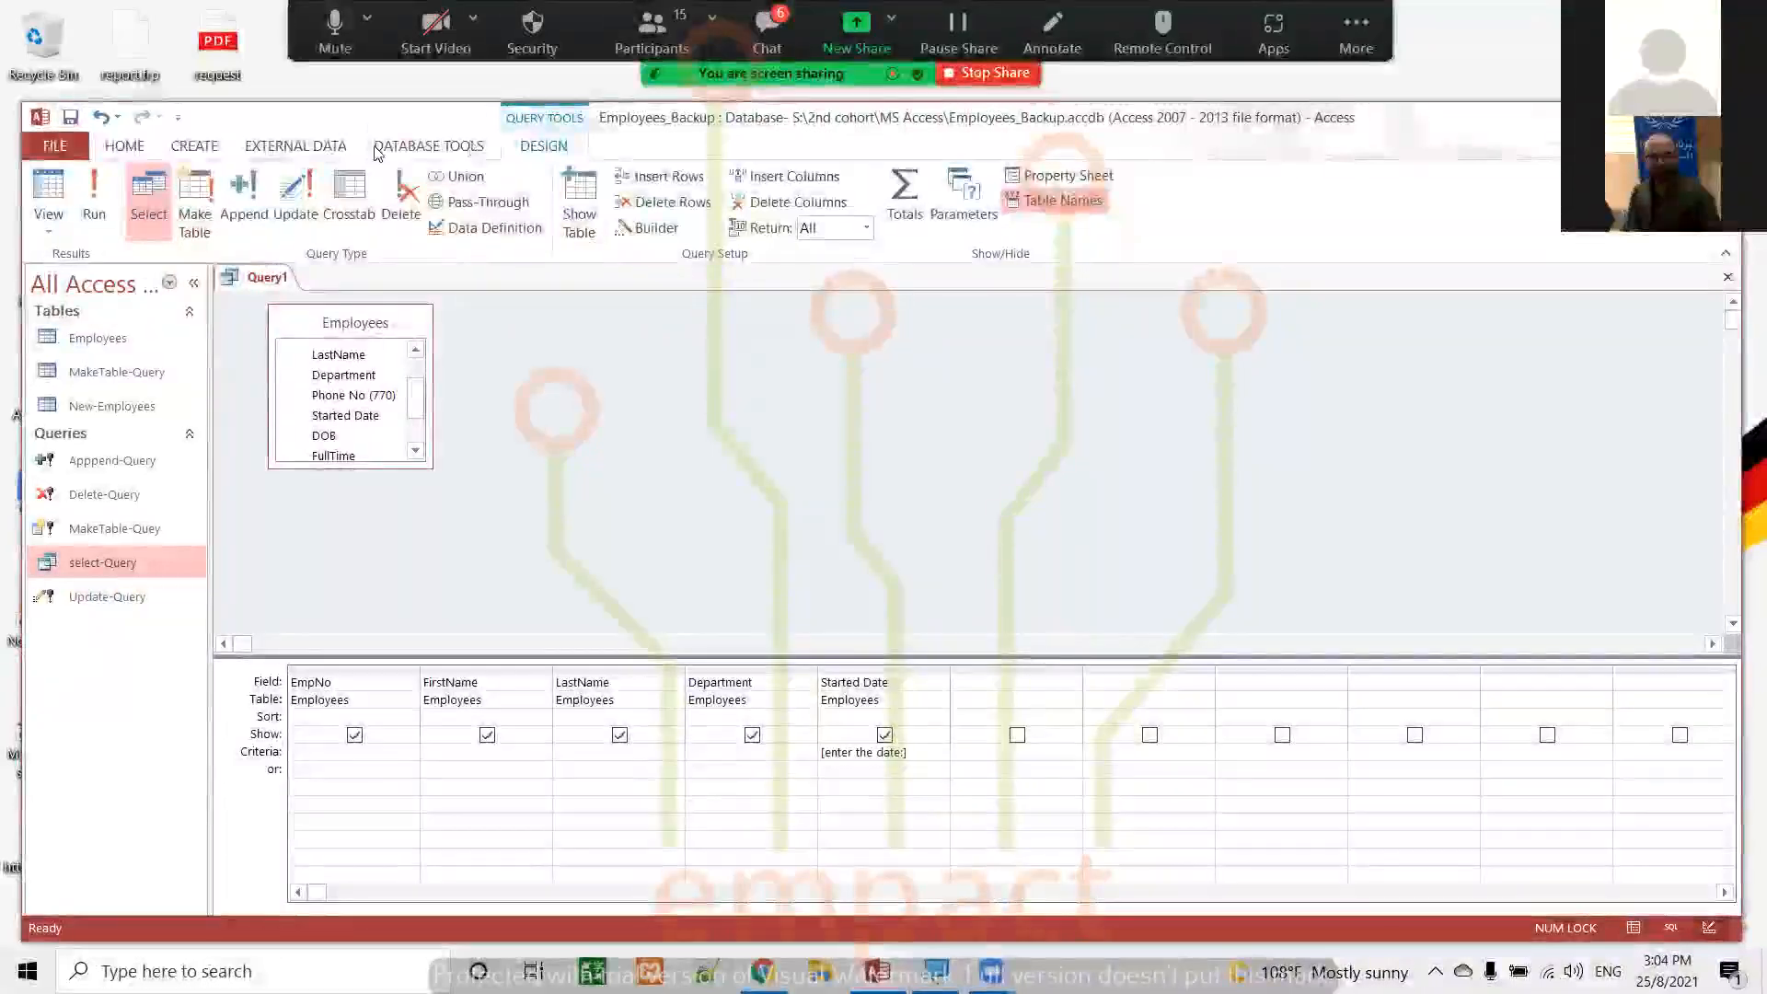
Run the query with 1-4-1999 as the date parameter, view the result, and return to Design view
click(100, 186)
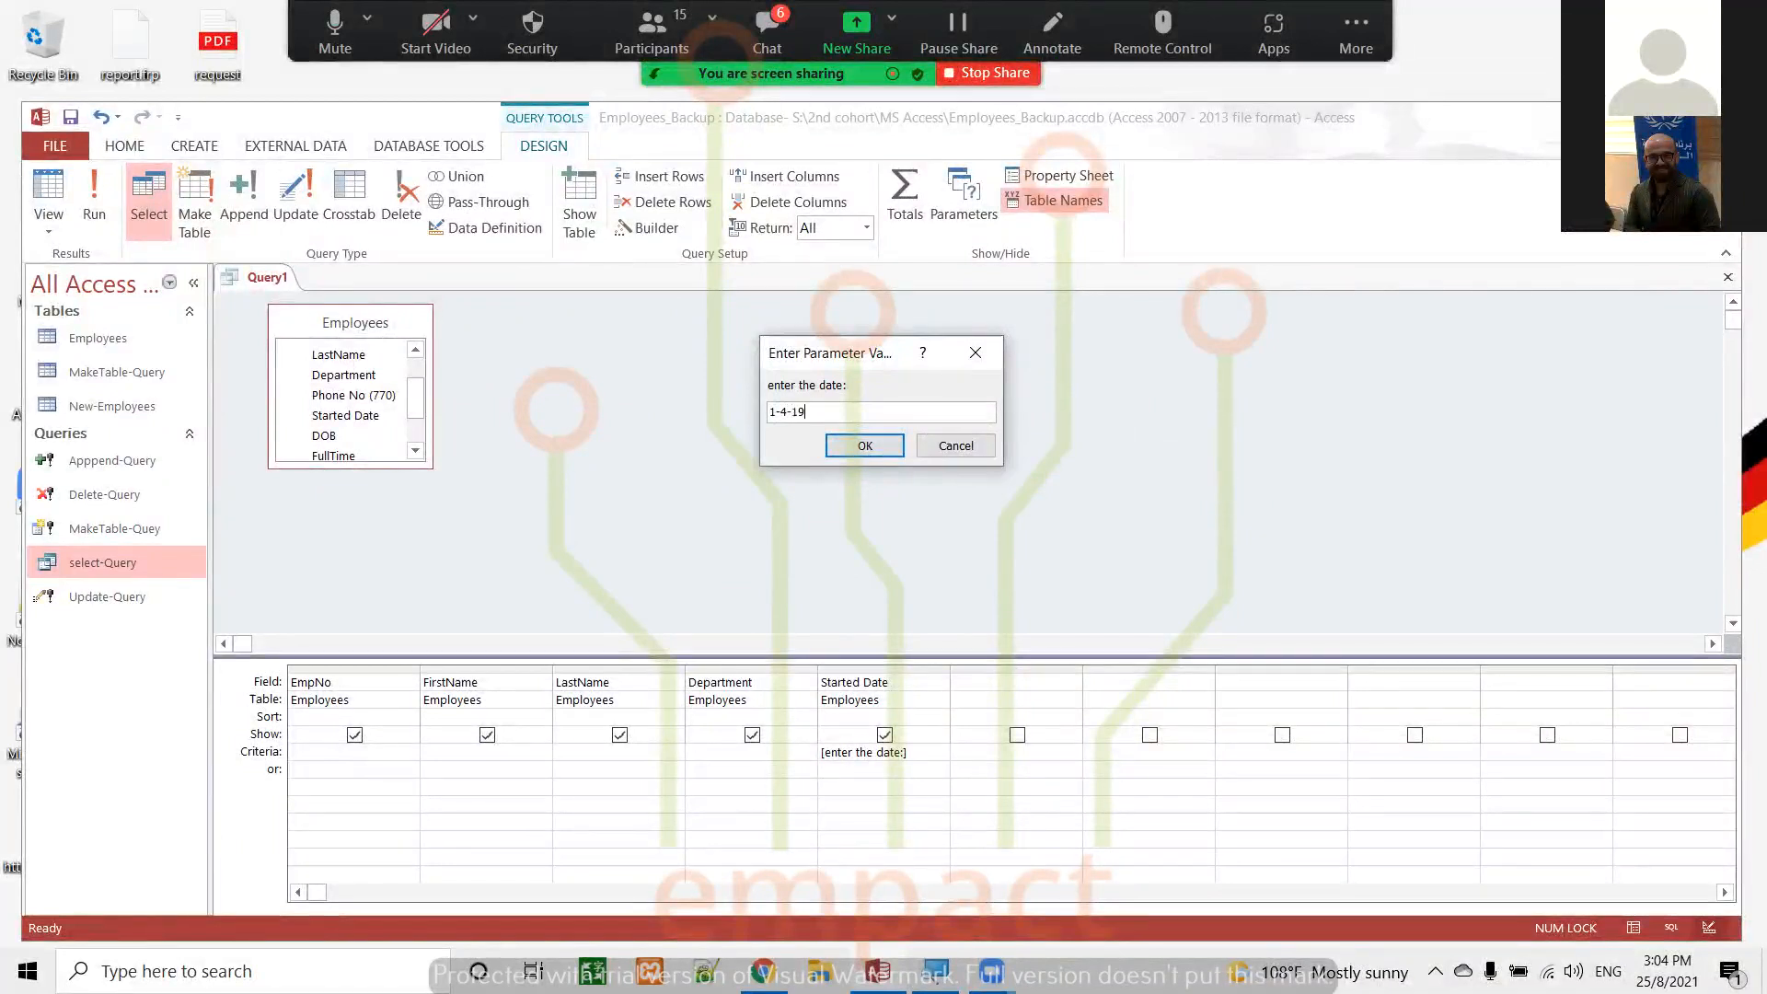
text(99)
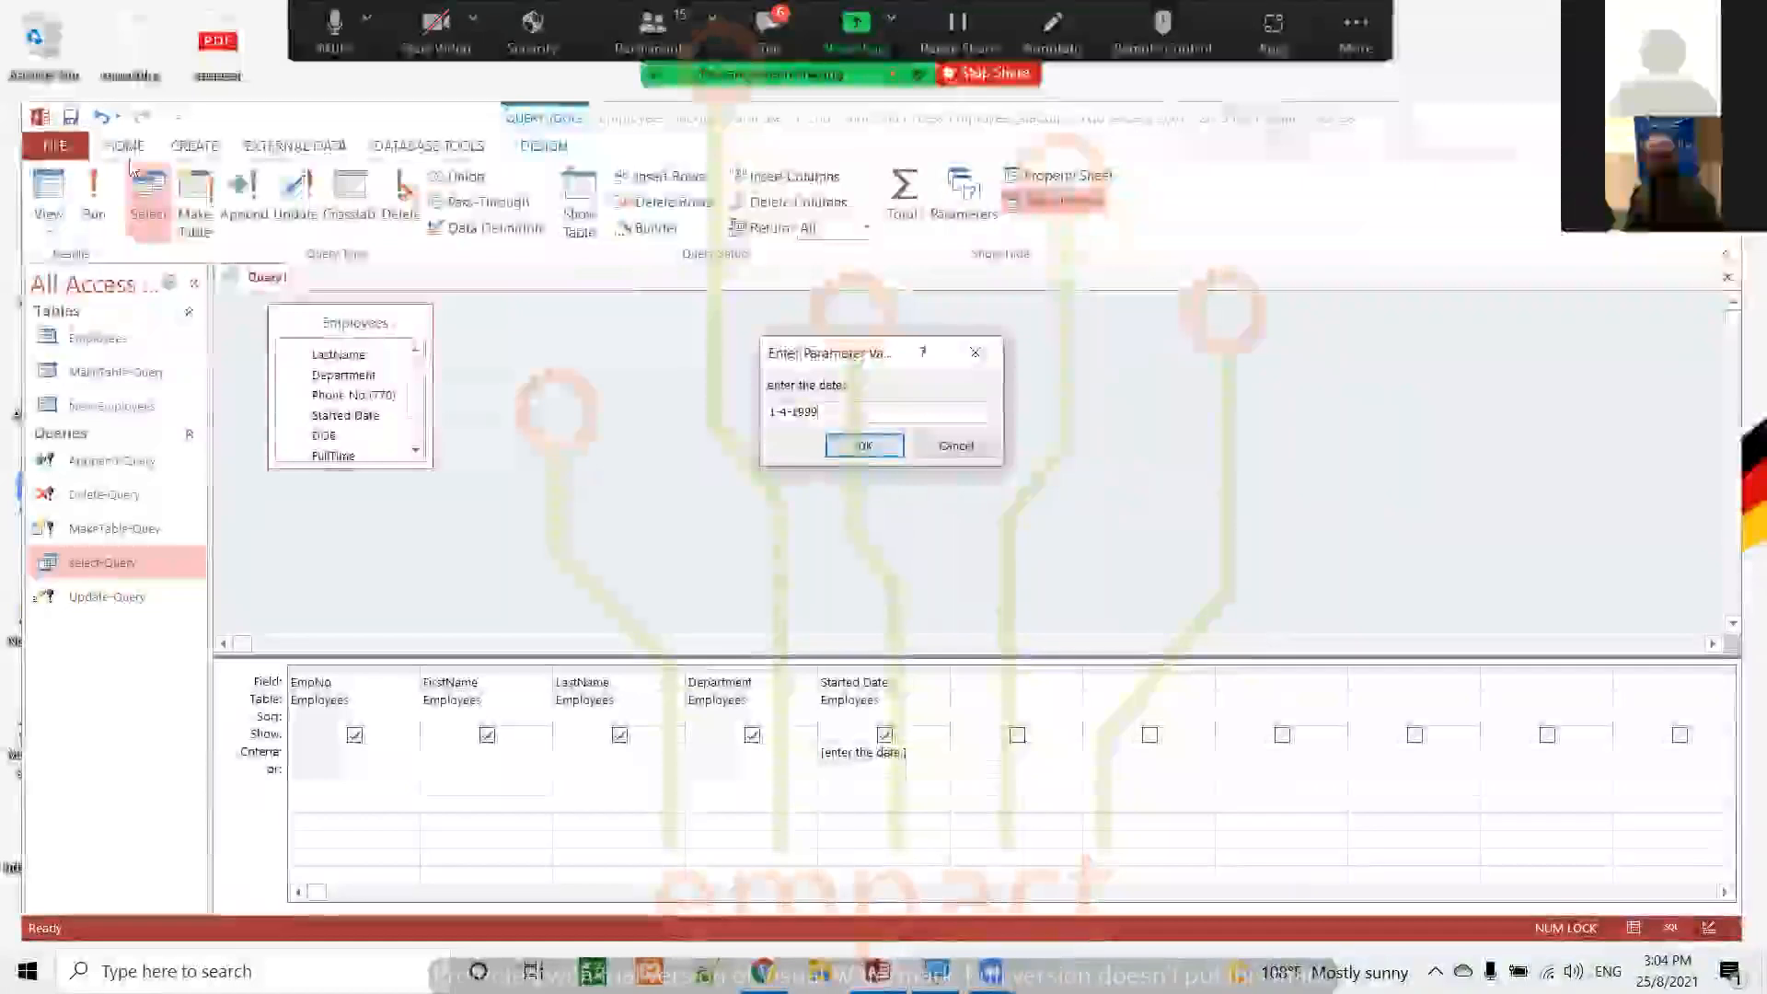
click(865, 447)
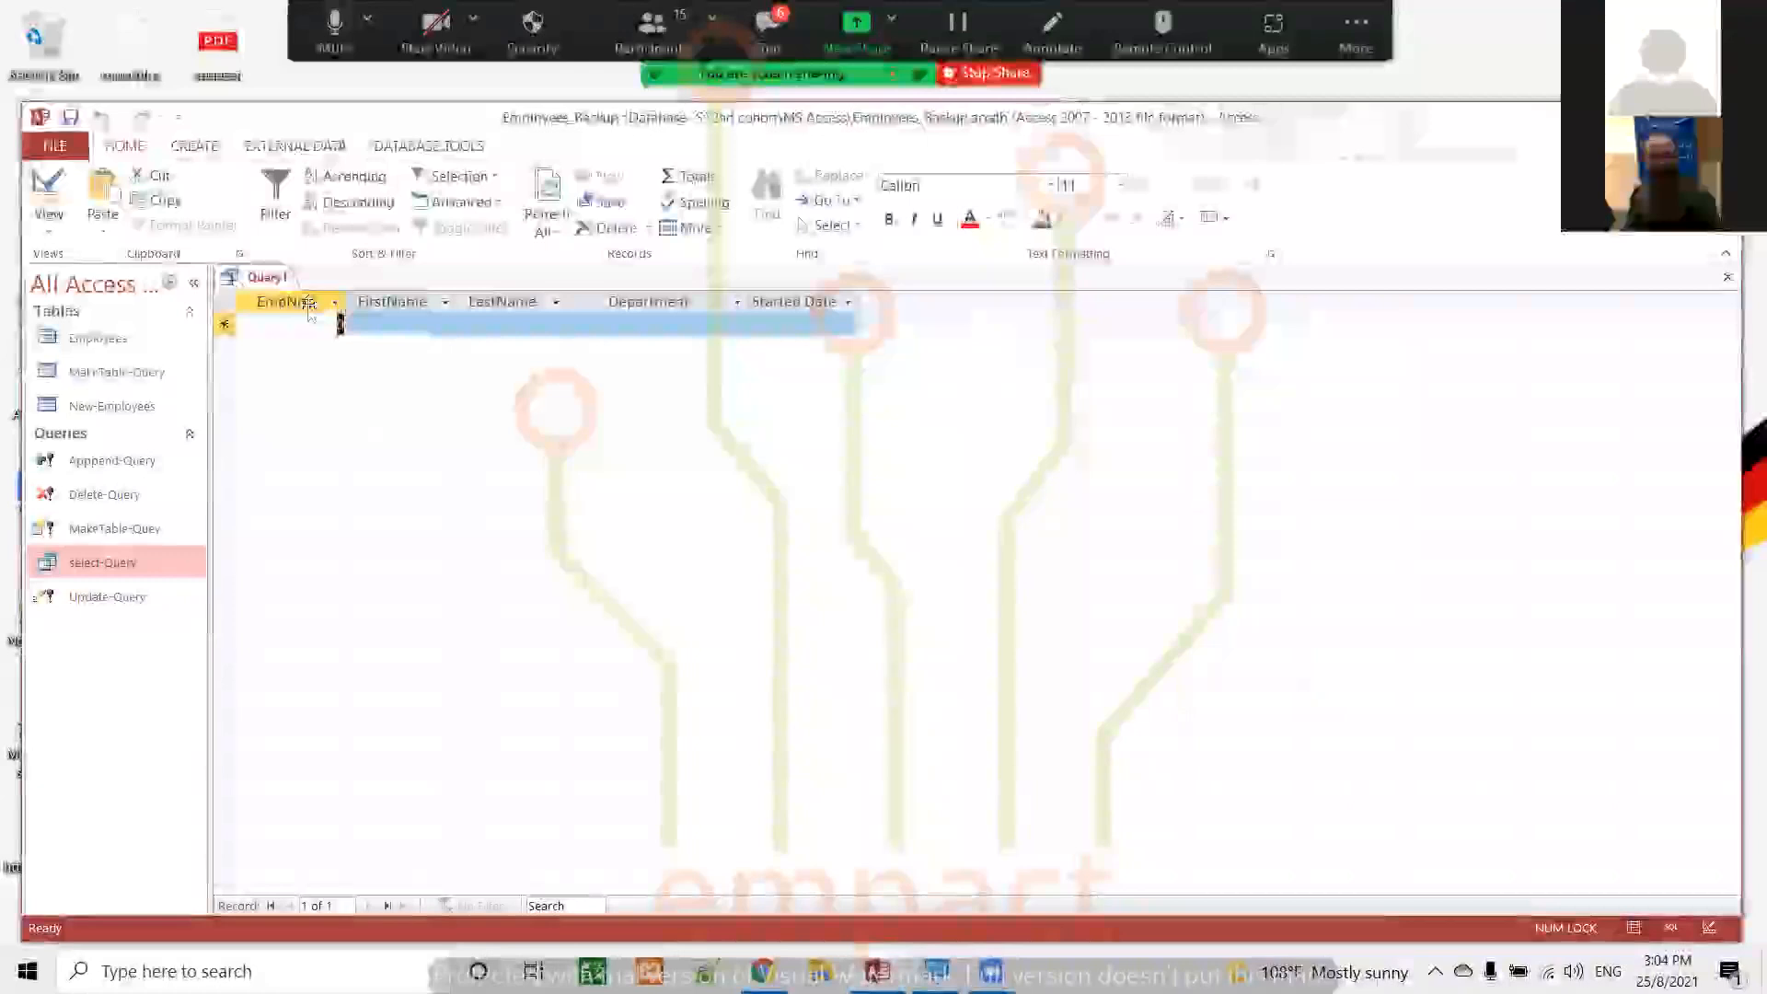
click(53, 186)
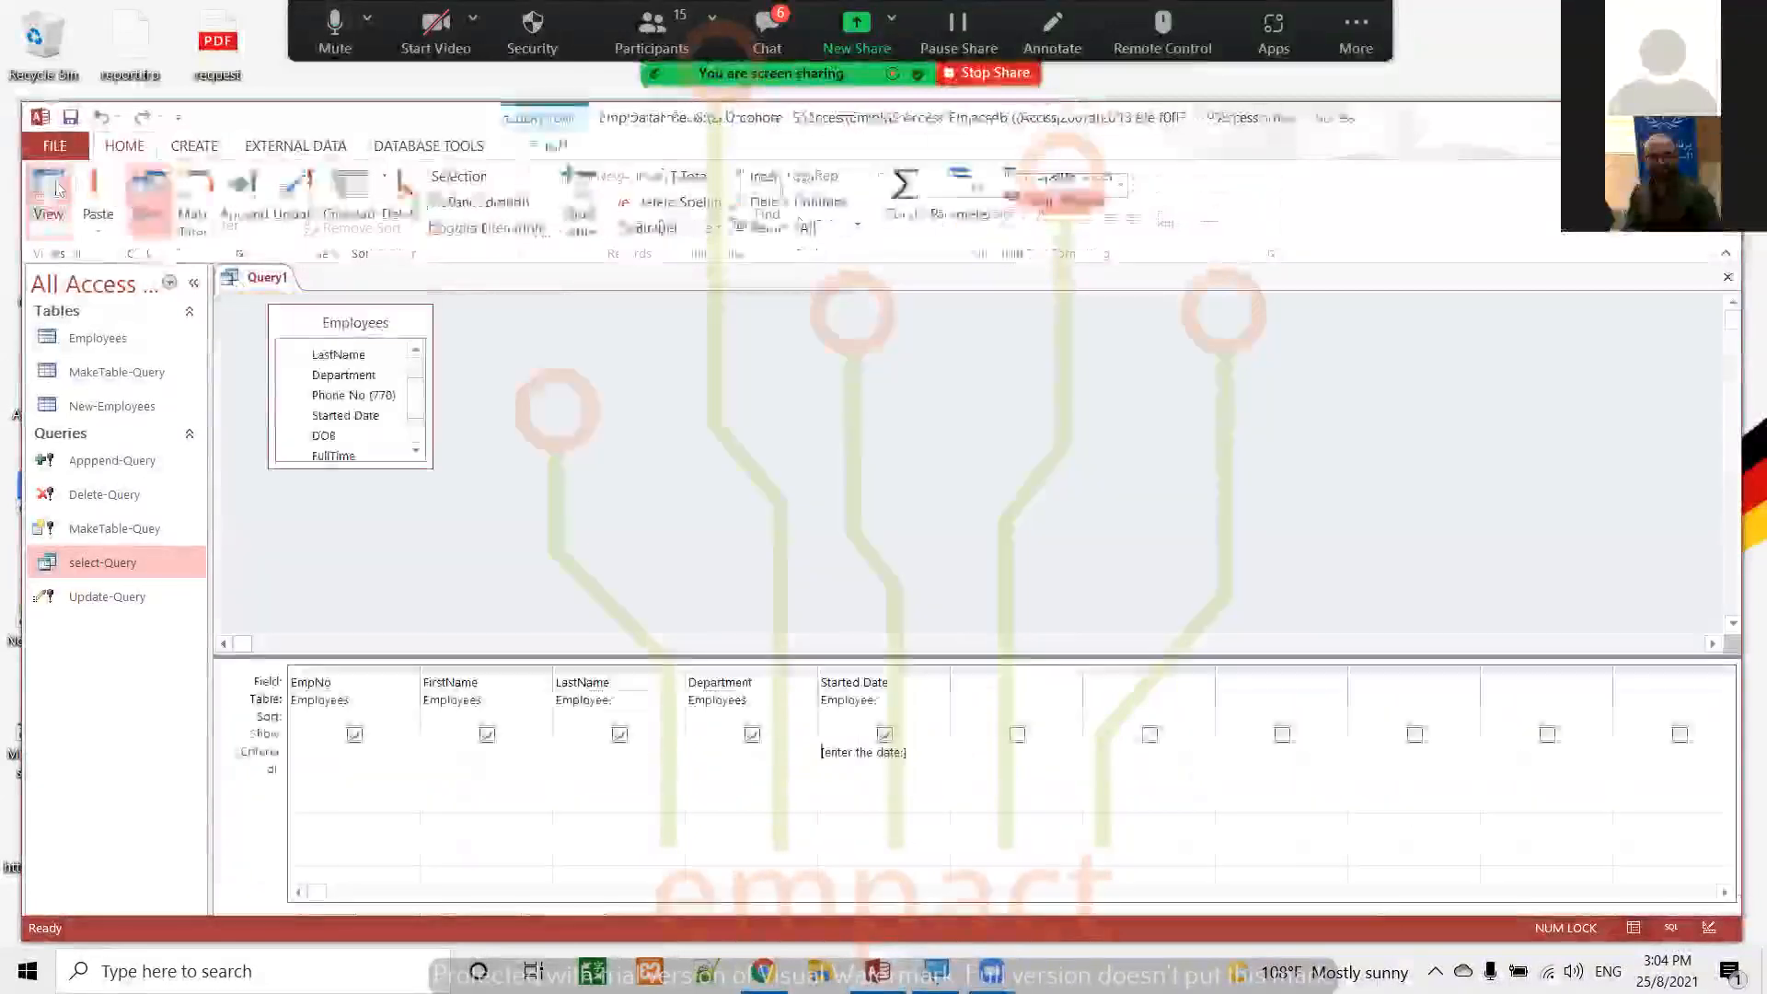
click(927, 749)
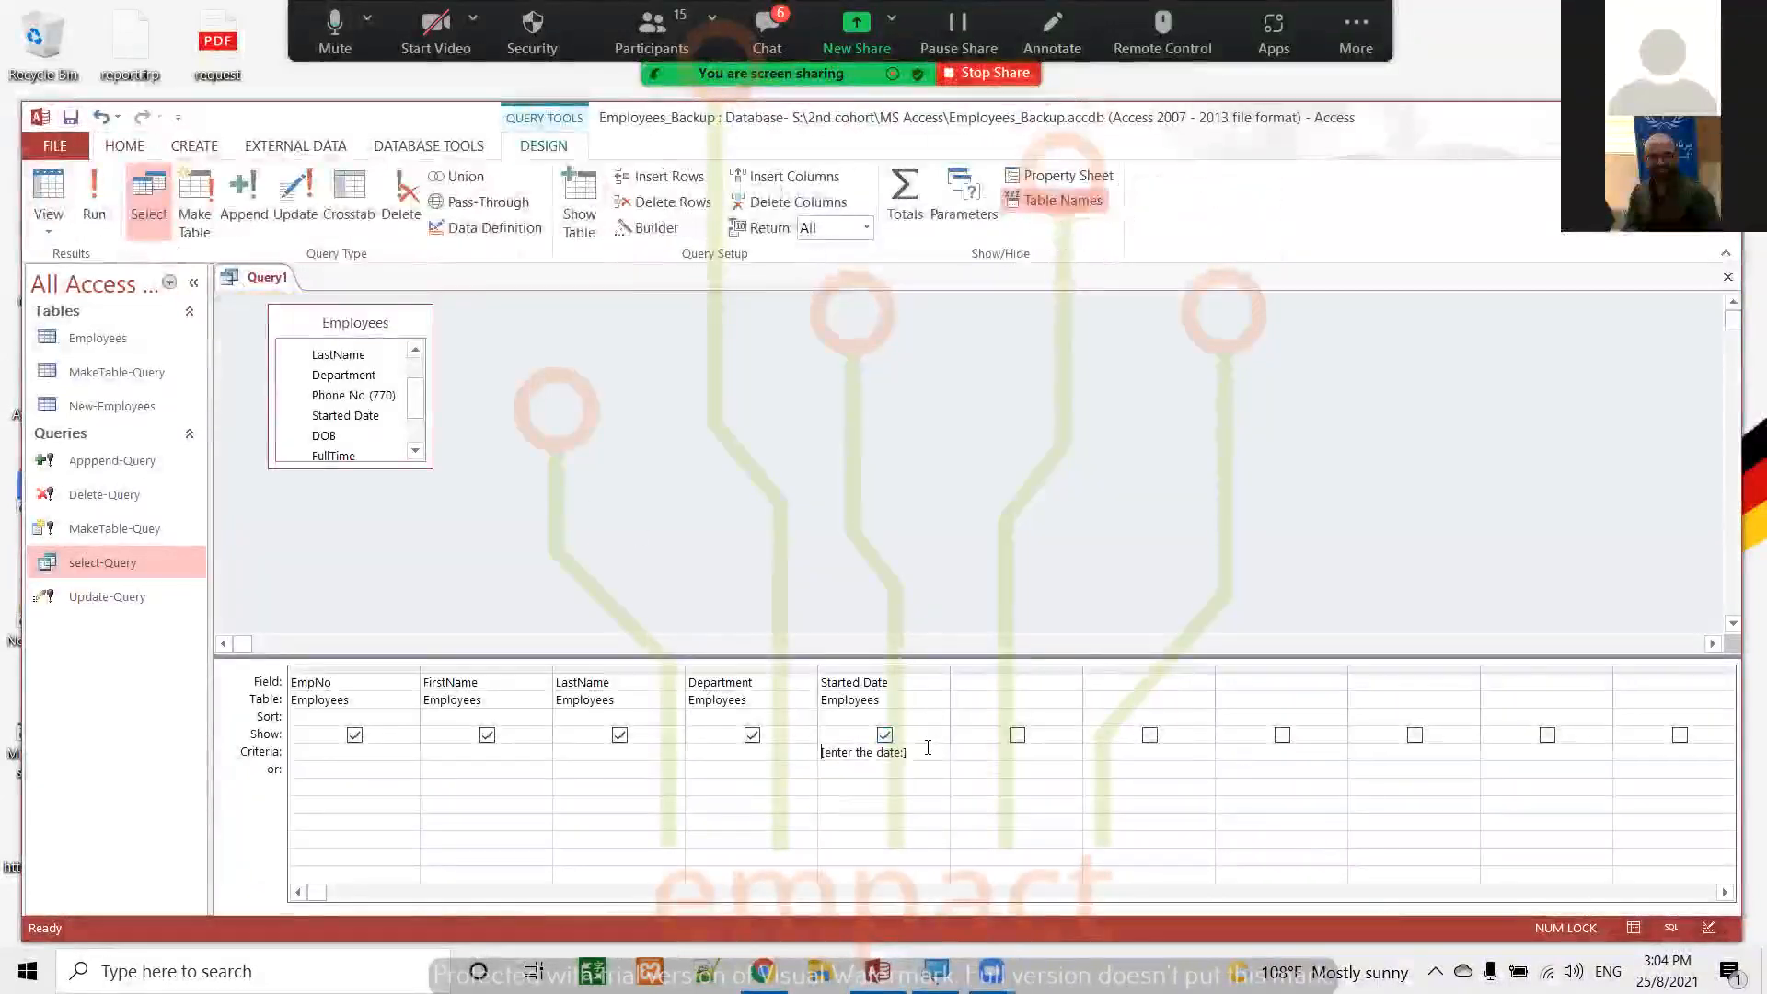
click(90, 190)
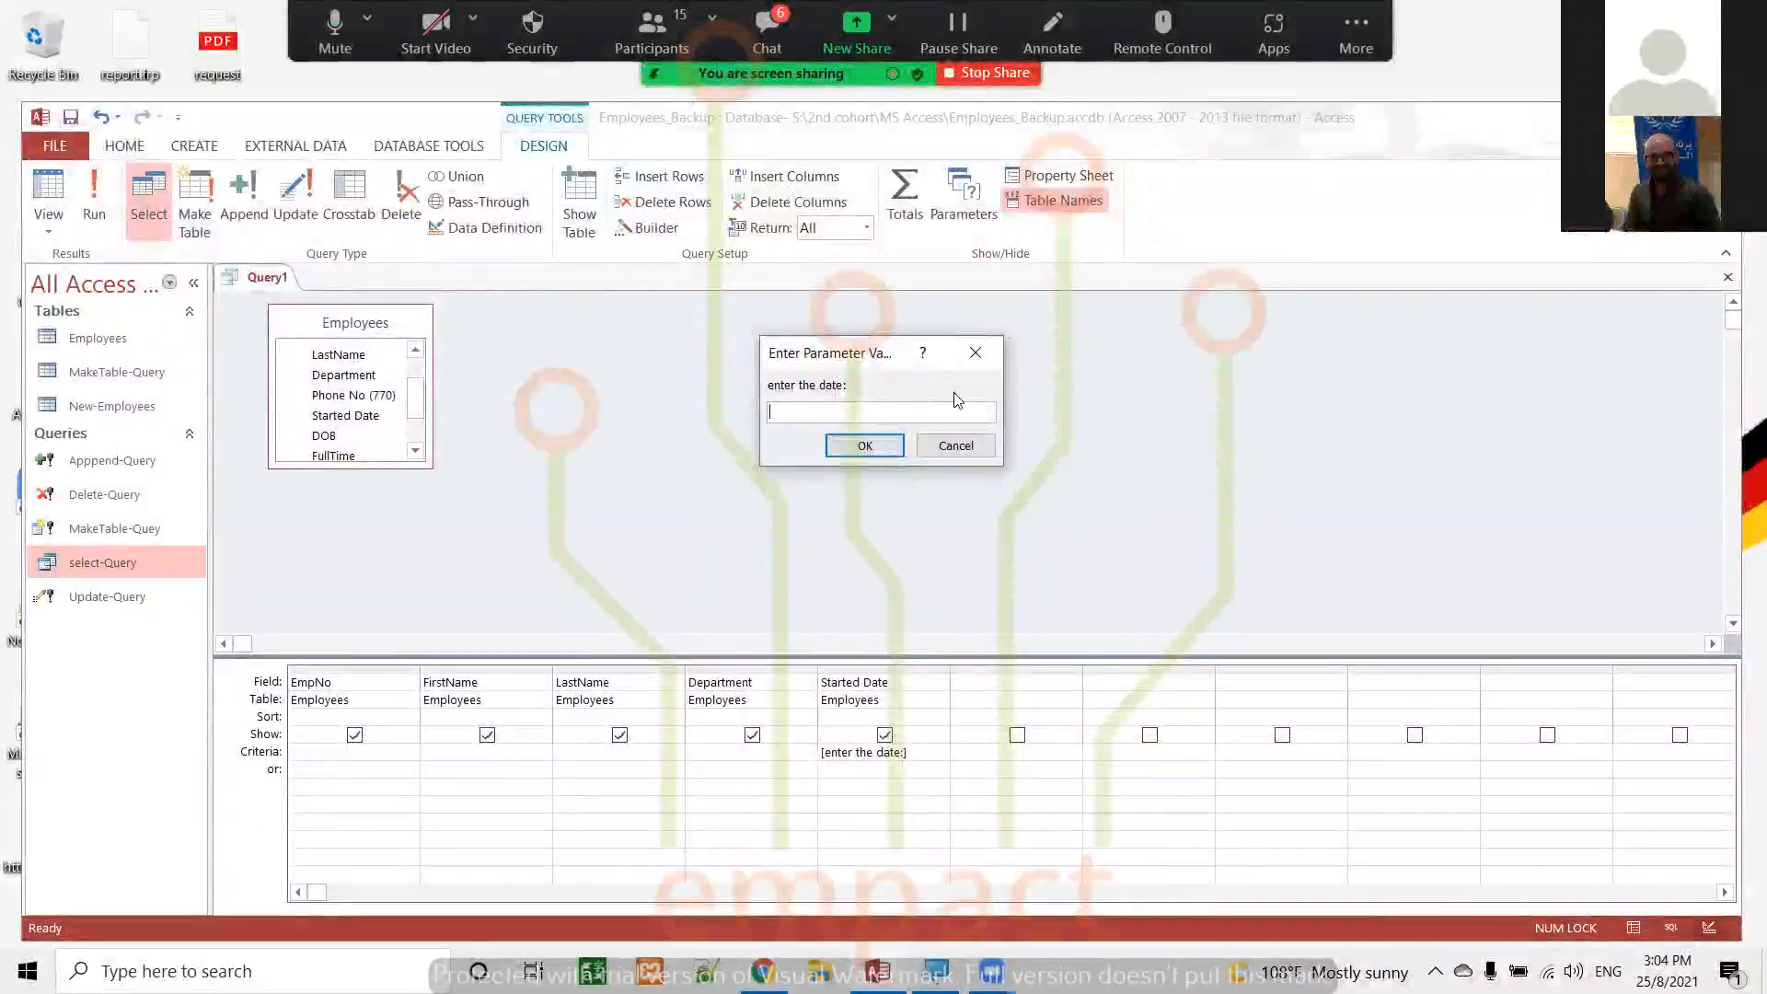
click(966, 455)
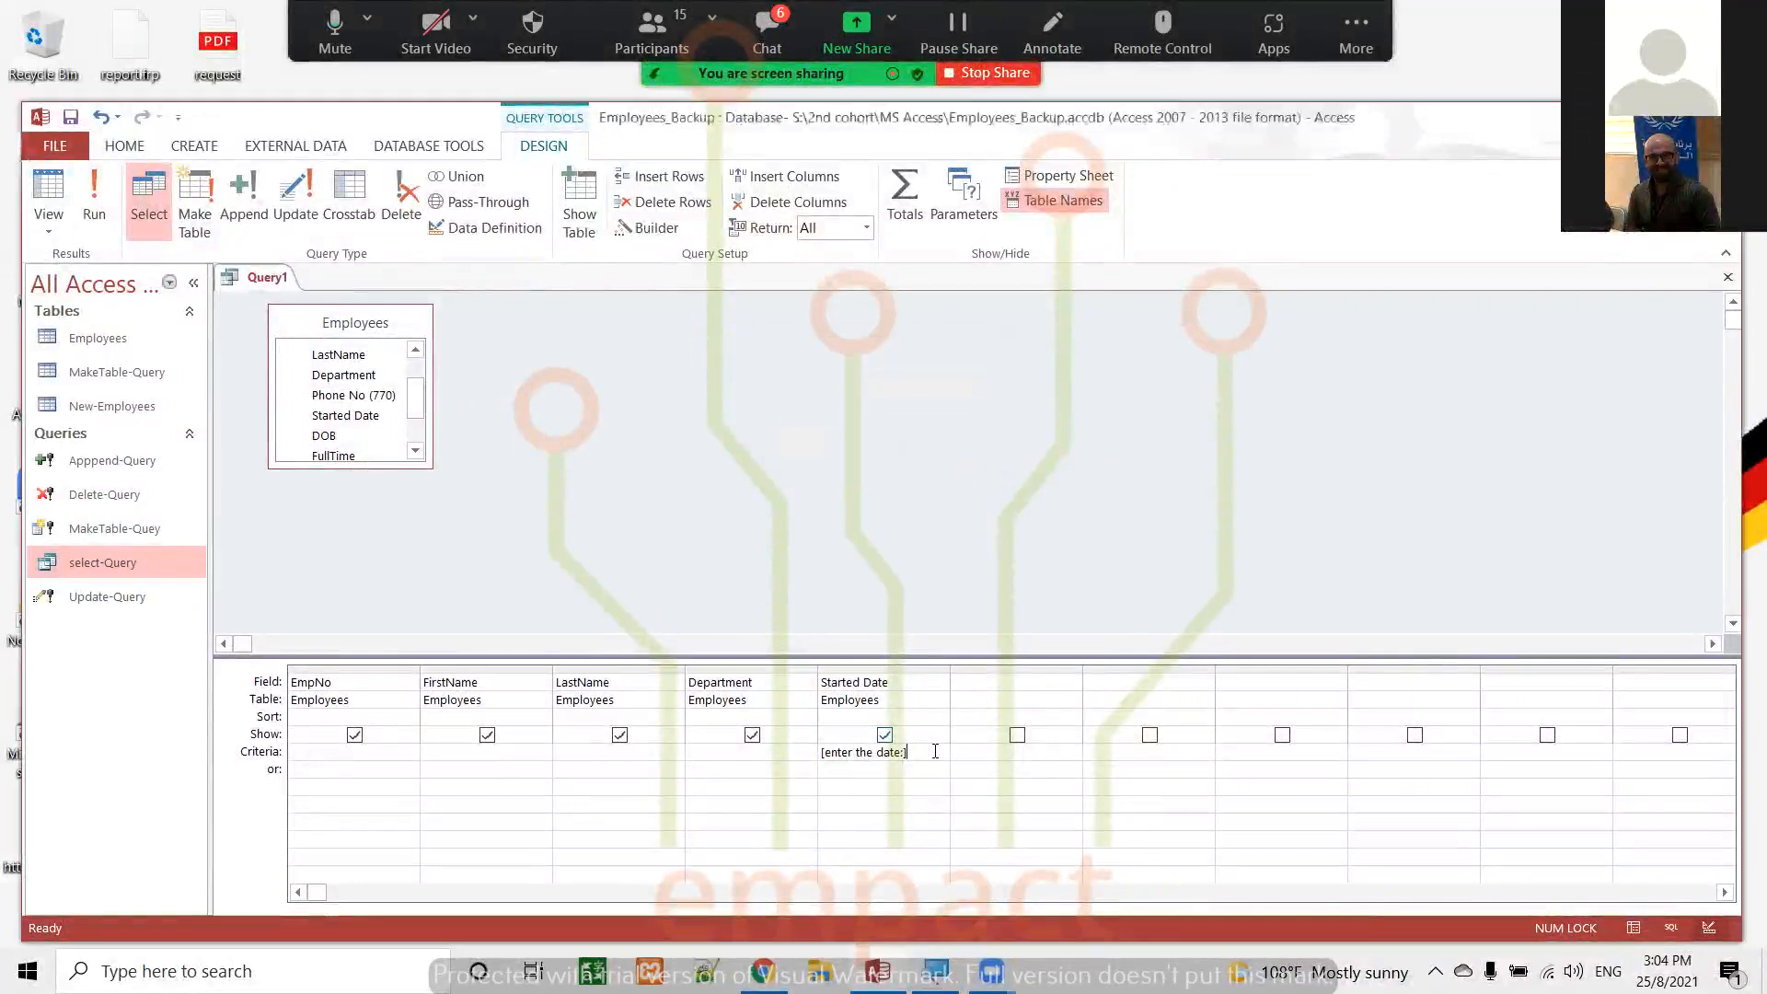
Clear the Started Date criteria, then run the query to look through the employees' start dates and return to Design view
key(BackSpace)
key(BackSpace)
key(BackSpace)
key(BackSpace)
key(BackSpace)
key(BackSpace)
key(BackSpace)
key(BackSpace)
key(BackSpace)
key(BackSpace)
key(BackSpace)
key(BackSpace)
key(BackSpace)
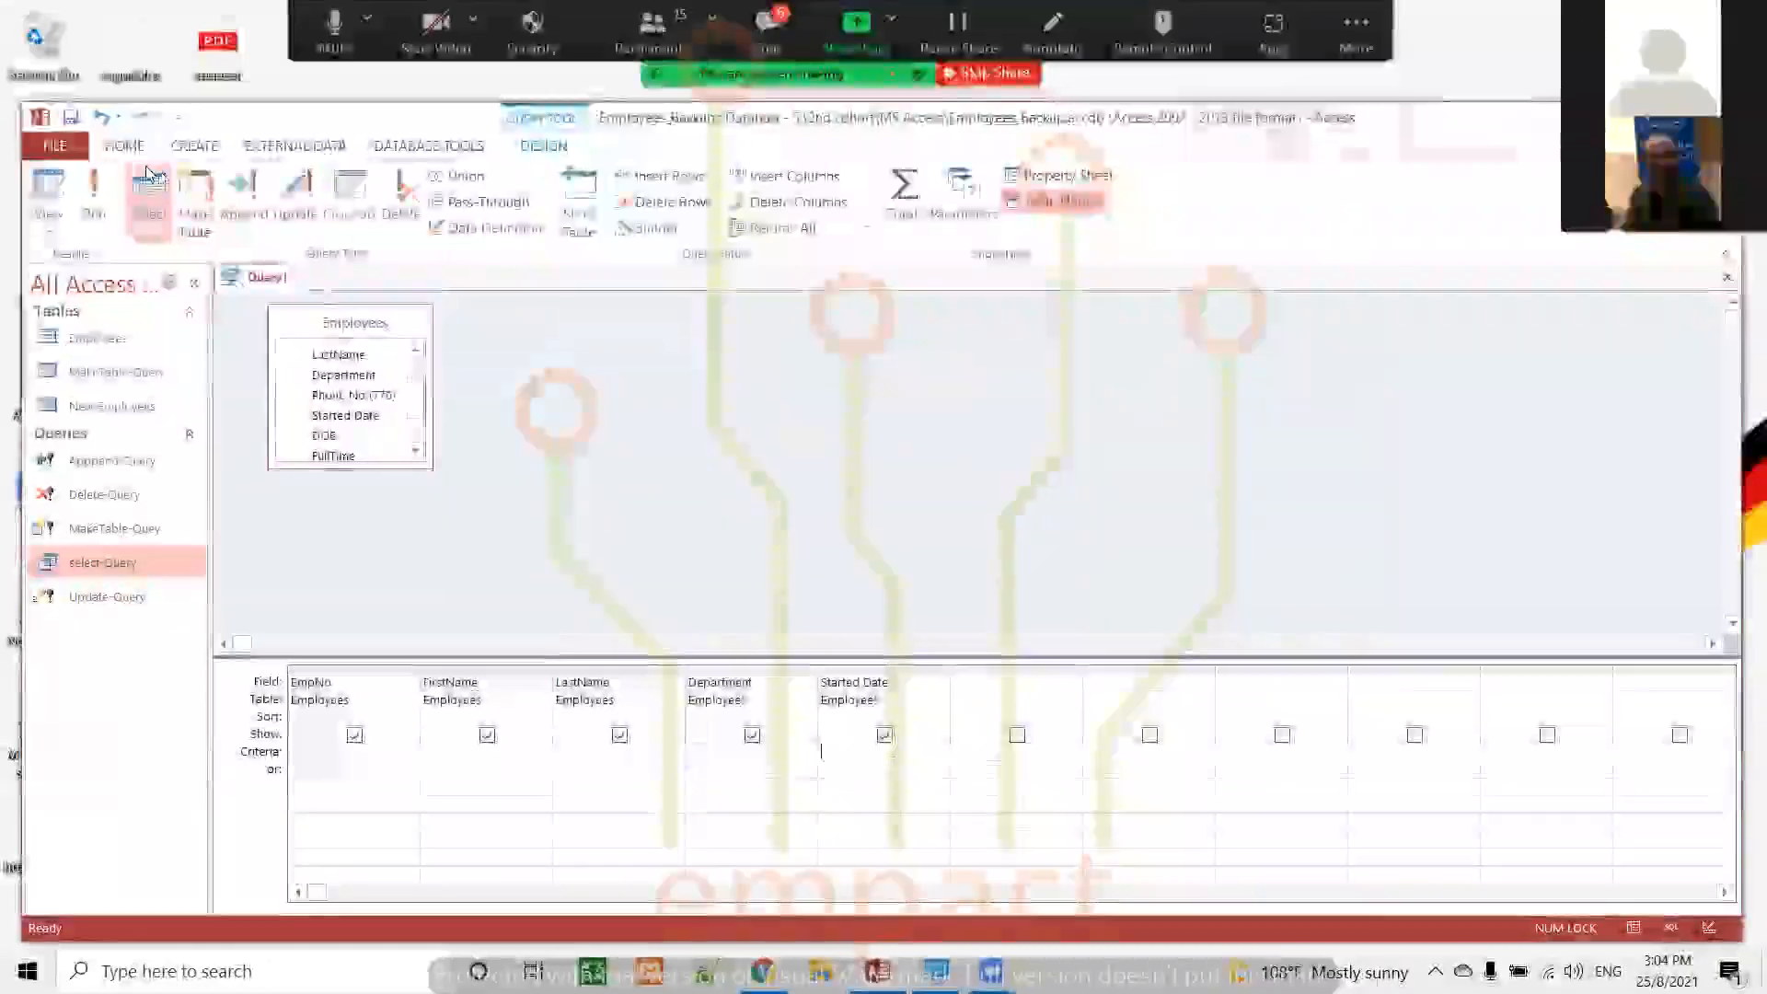
click(93, 188)
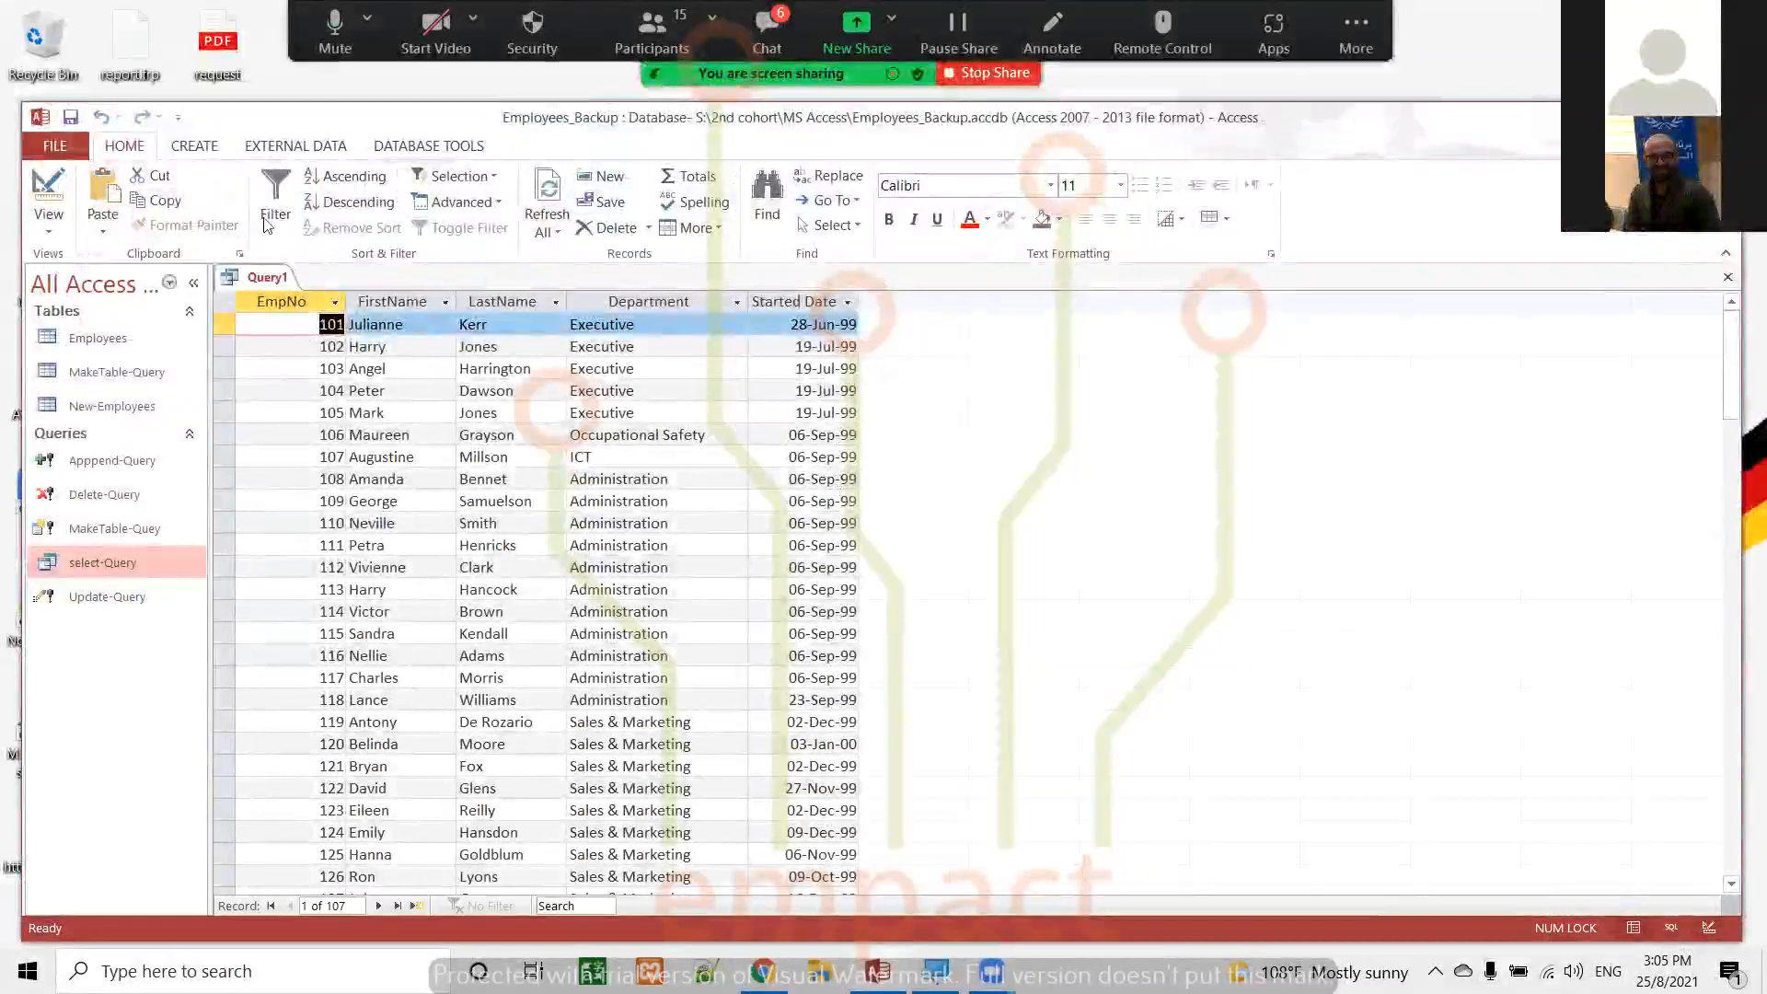
click(48, 189)
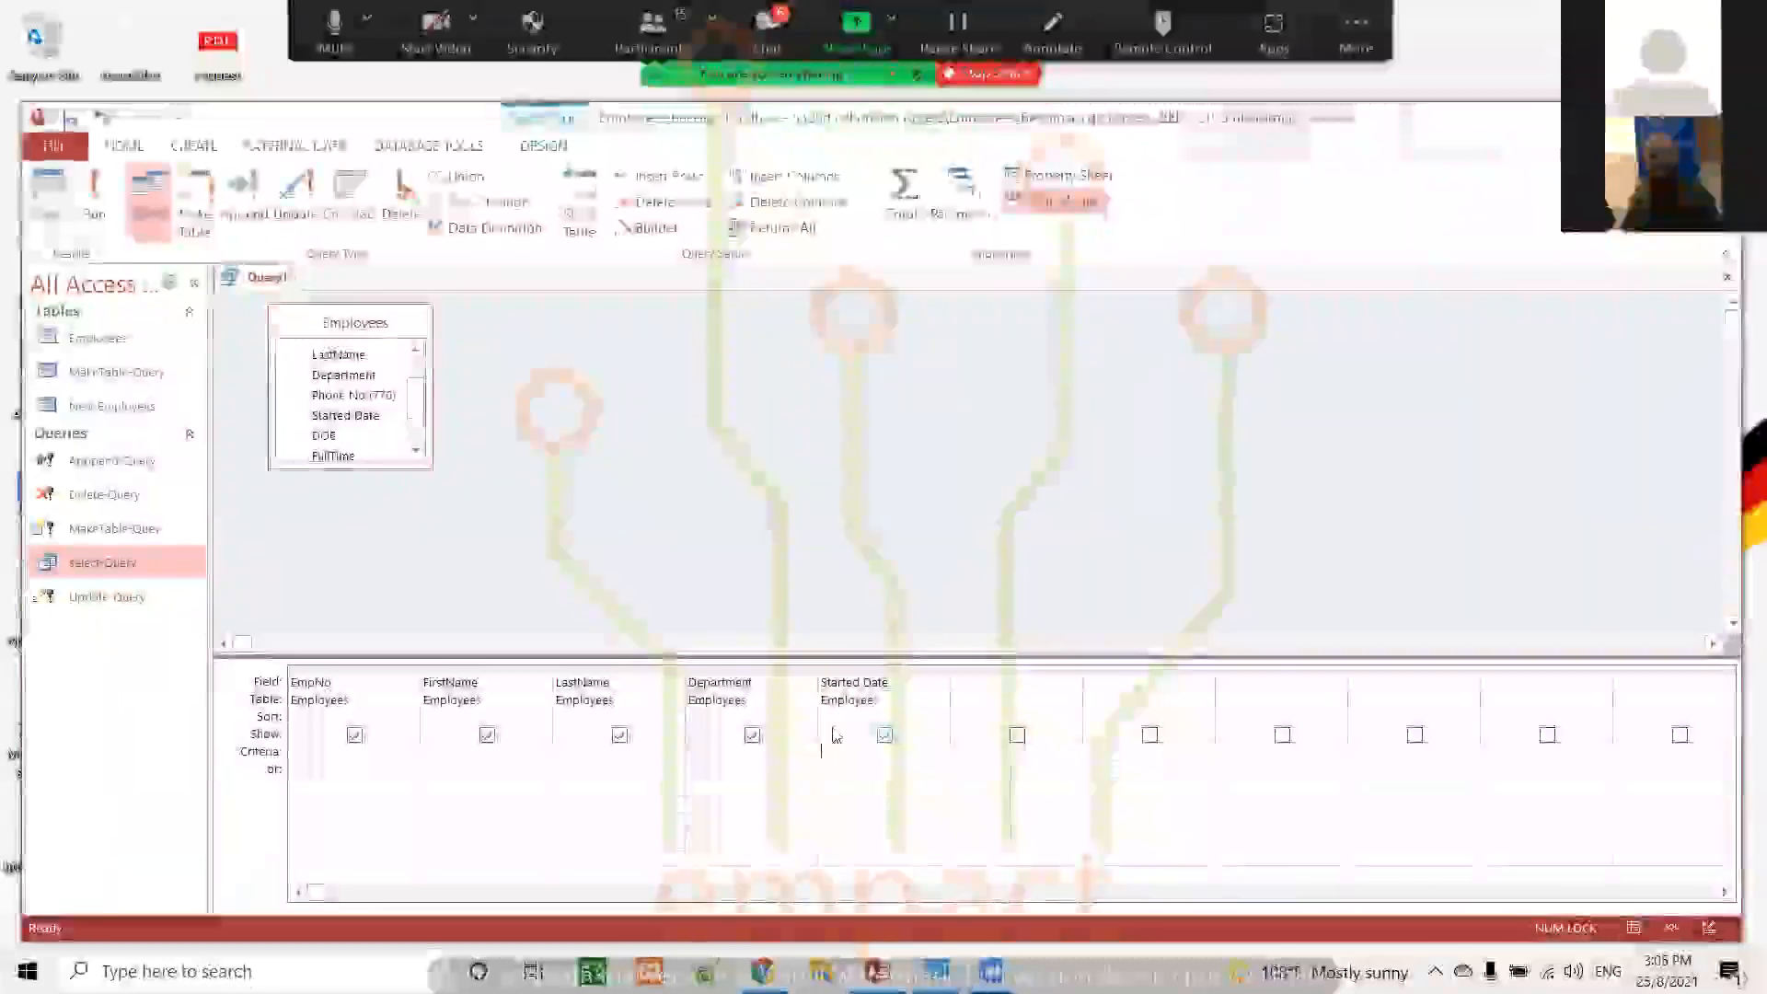
Set the Started Date criteria to [enter date:] and check the dates in the Employees table, closing the table again
text([en)
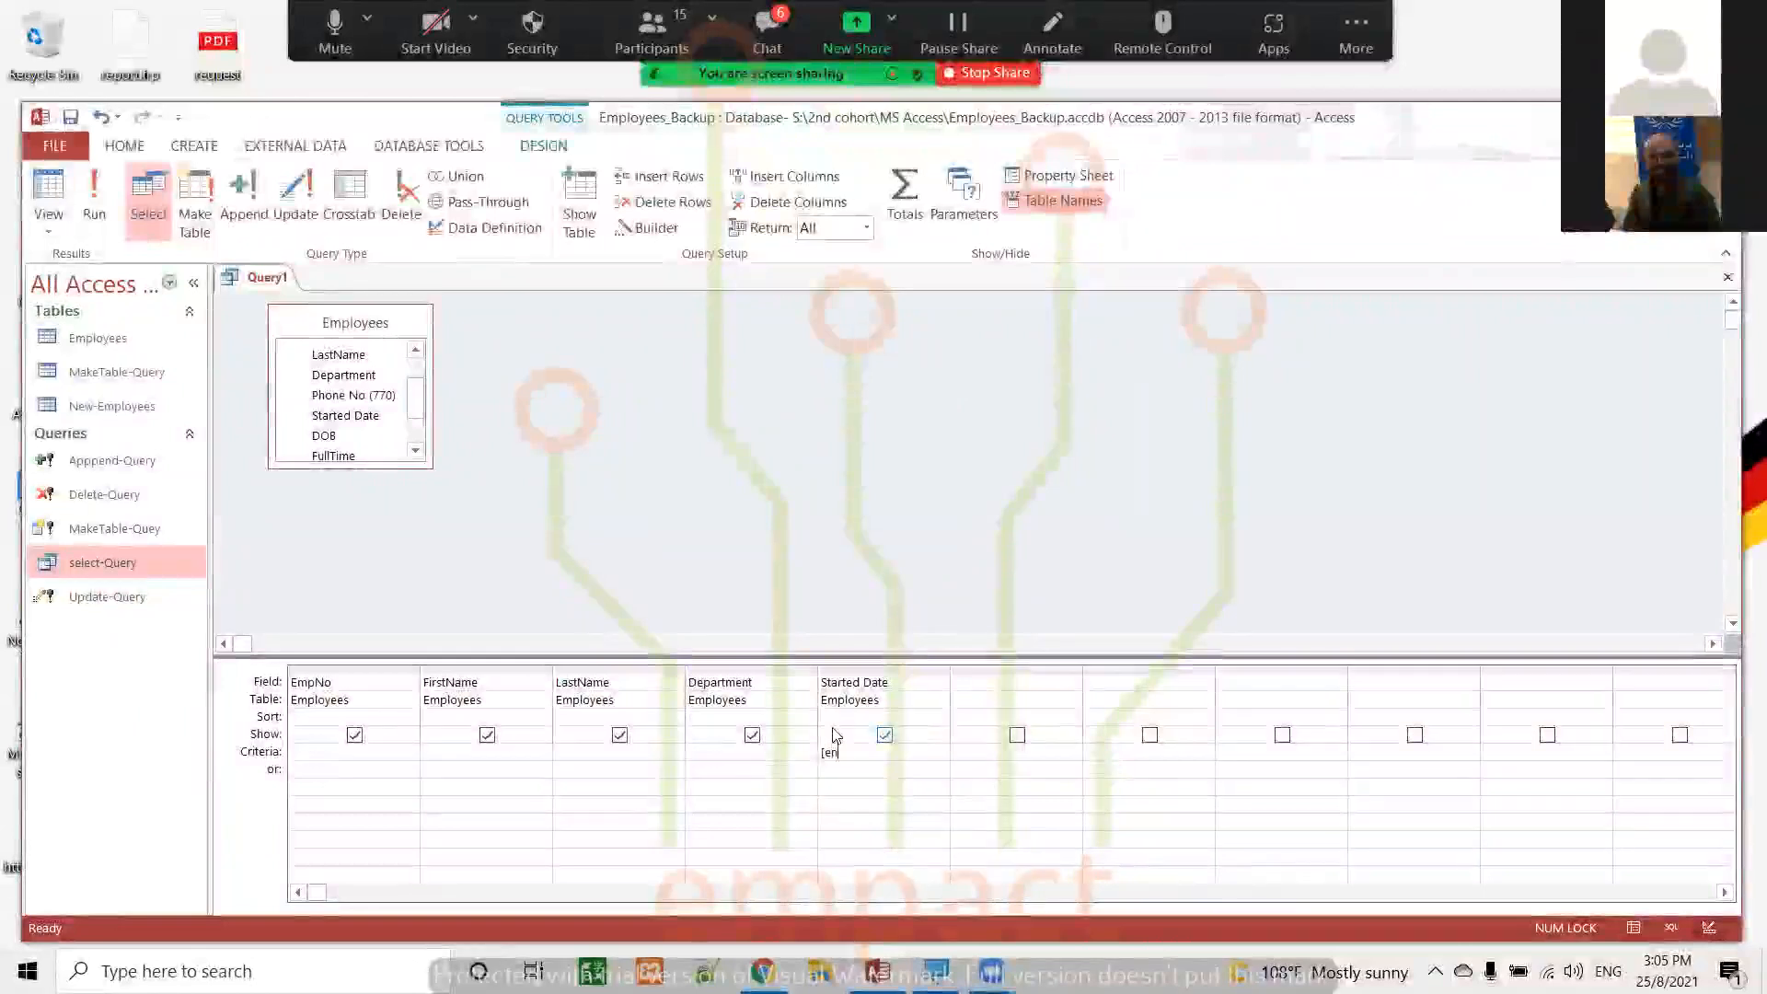
text(ter date:)
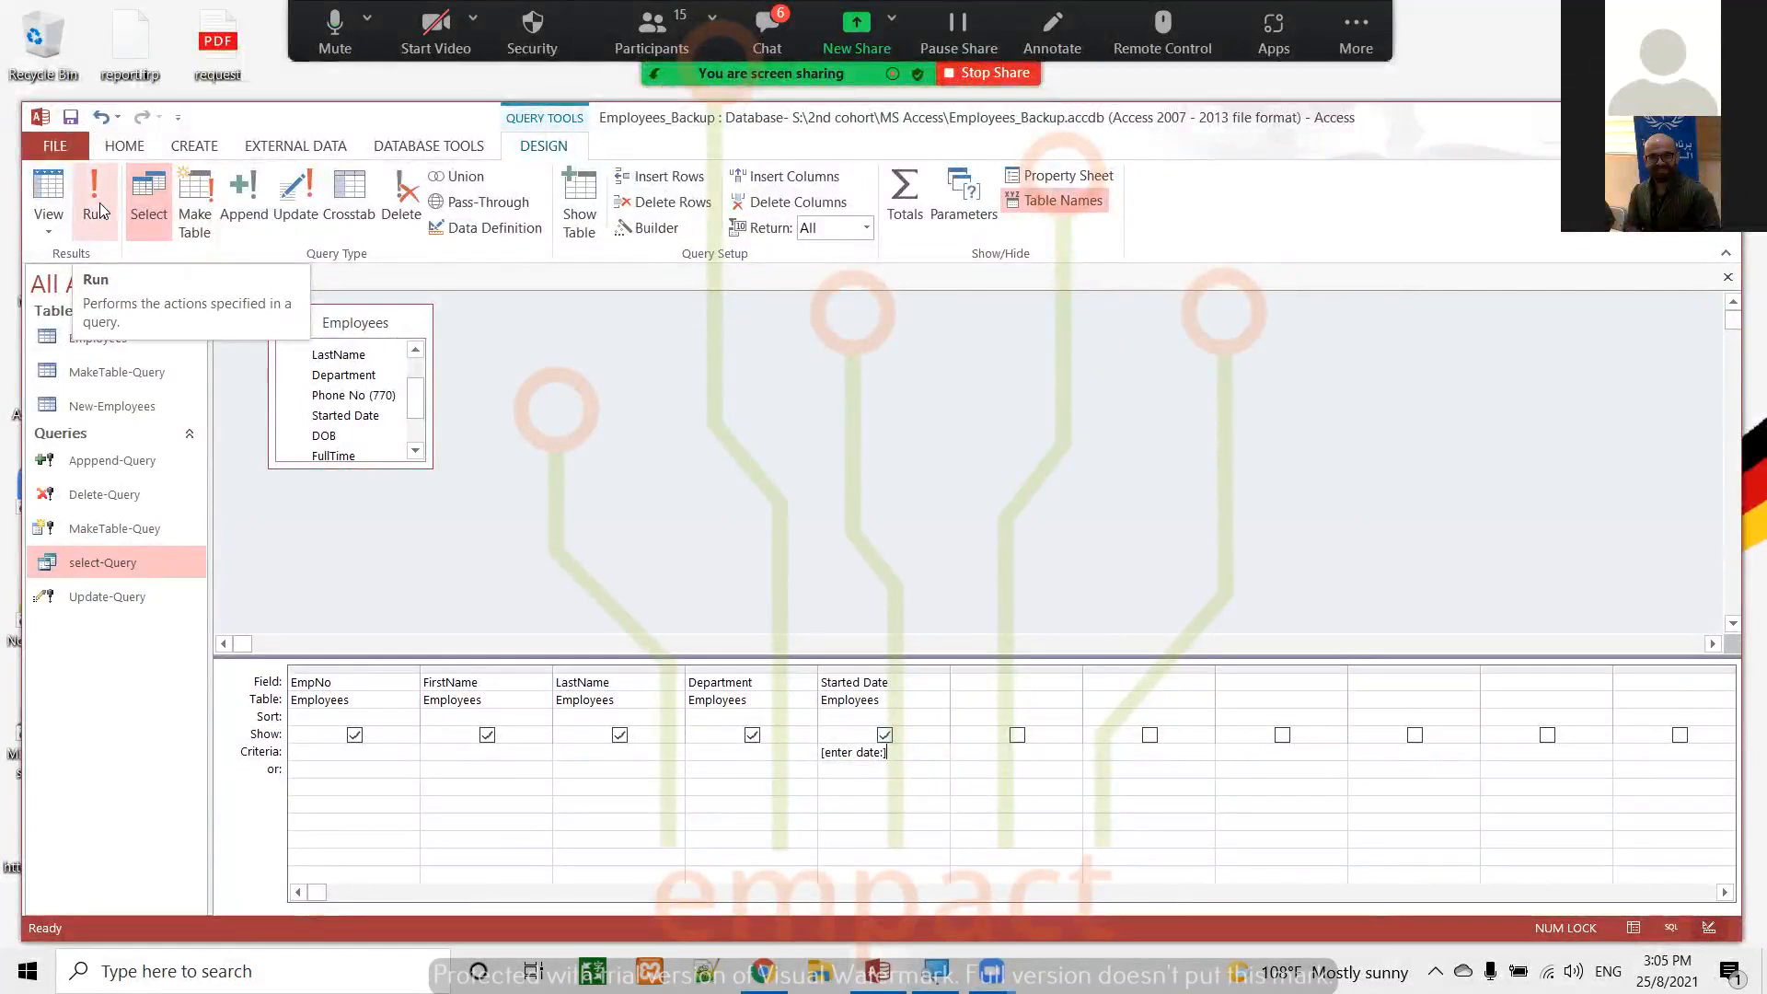
double_click(116, 342)
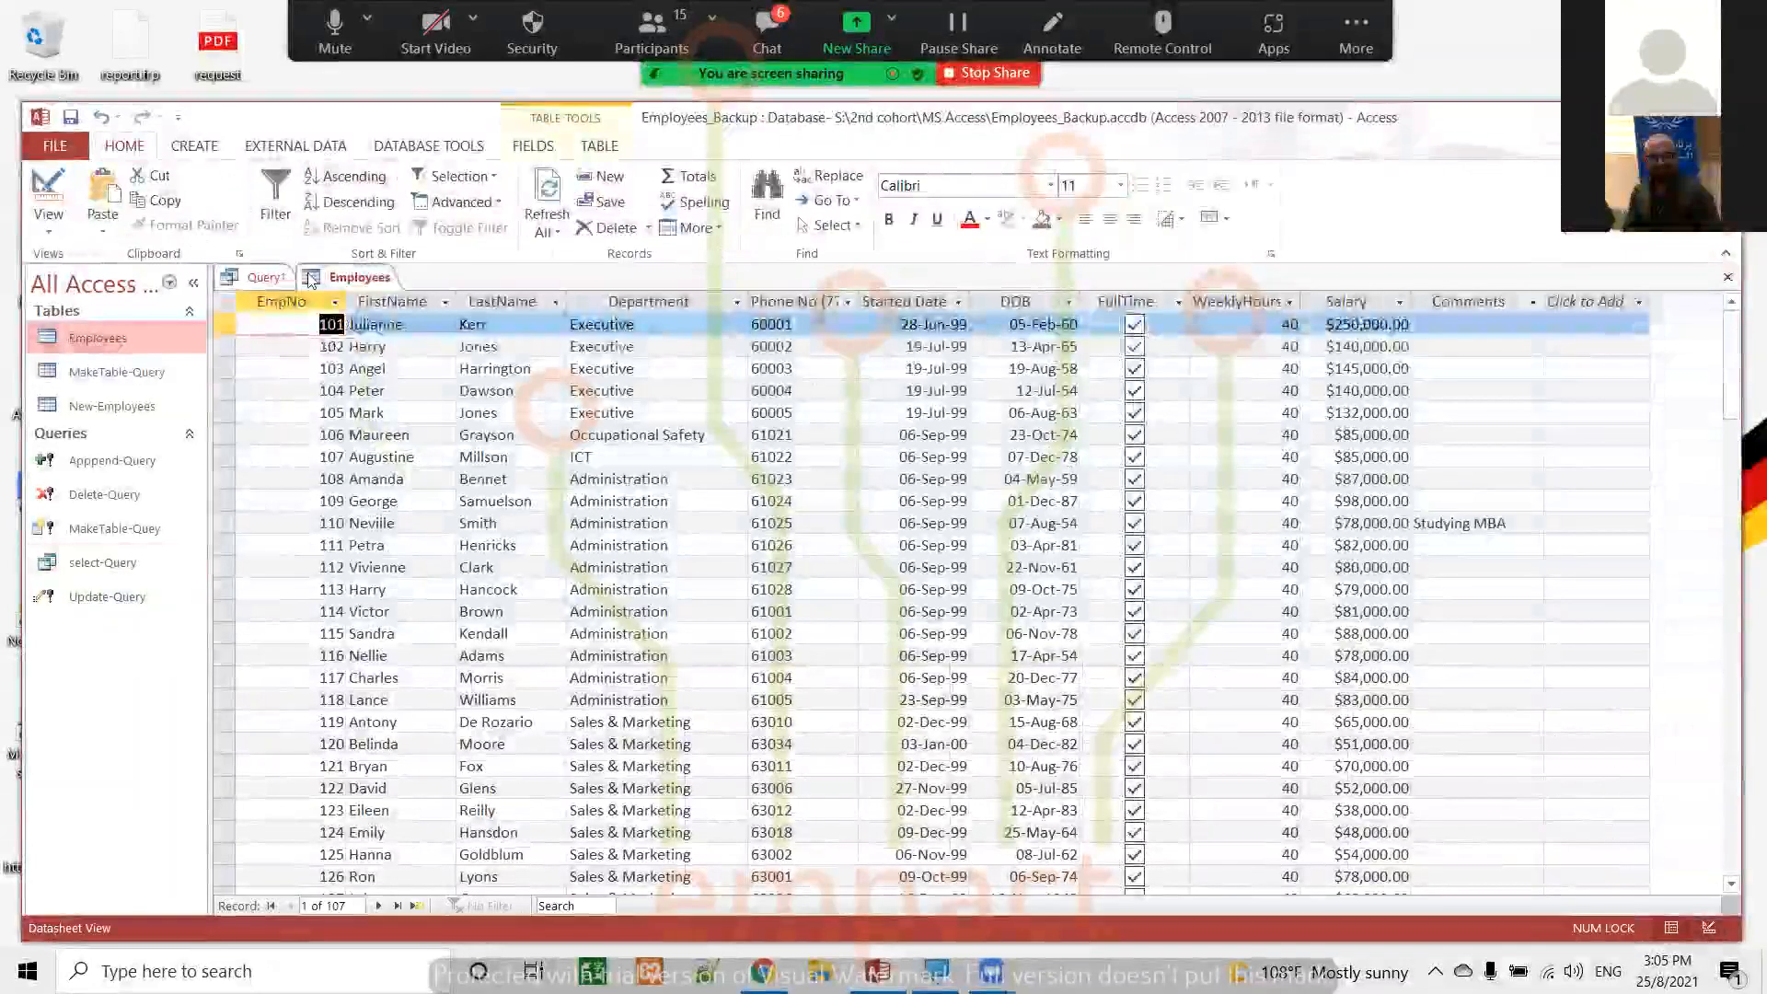
click(1727, 277)
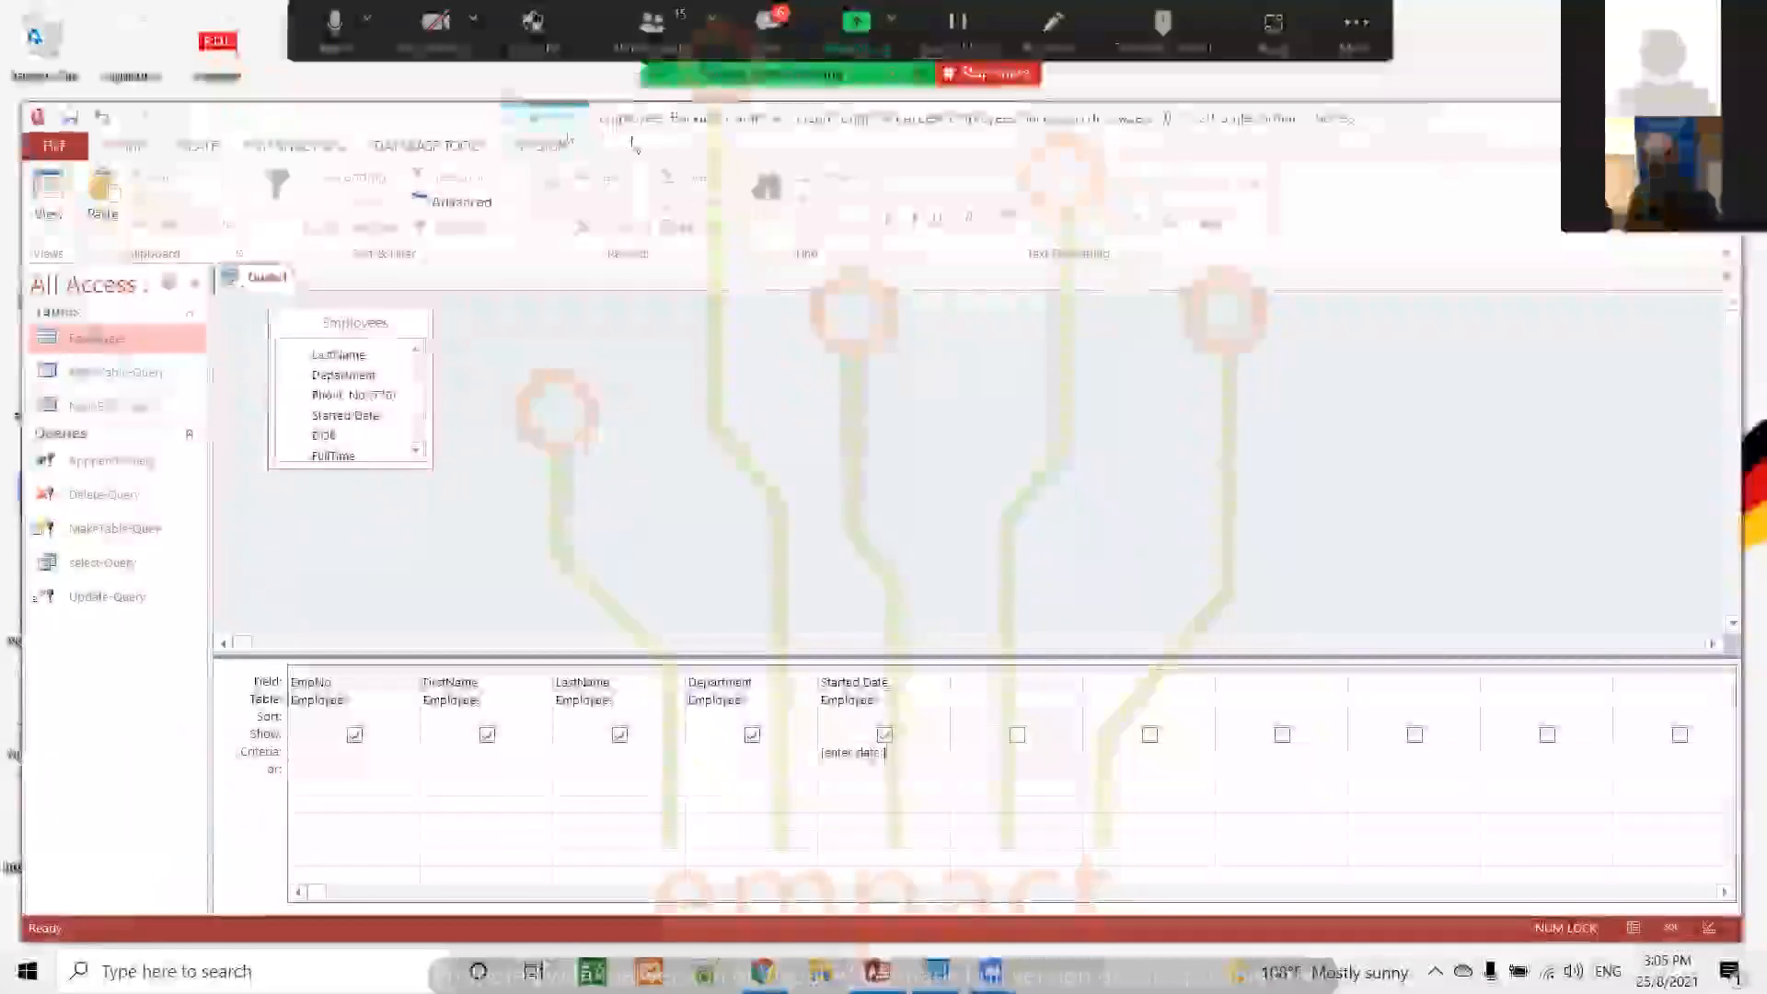
Run the query with 6-9-1999 as the date parameter, view the matching employees, and return to Design view
click(546, 140)
click(94, 195)
text(6-9-1)
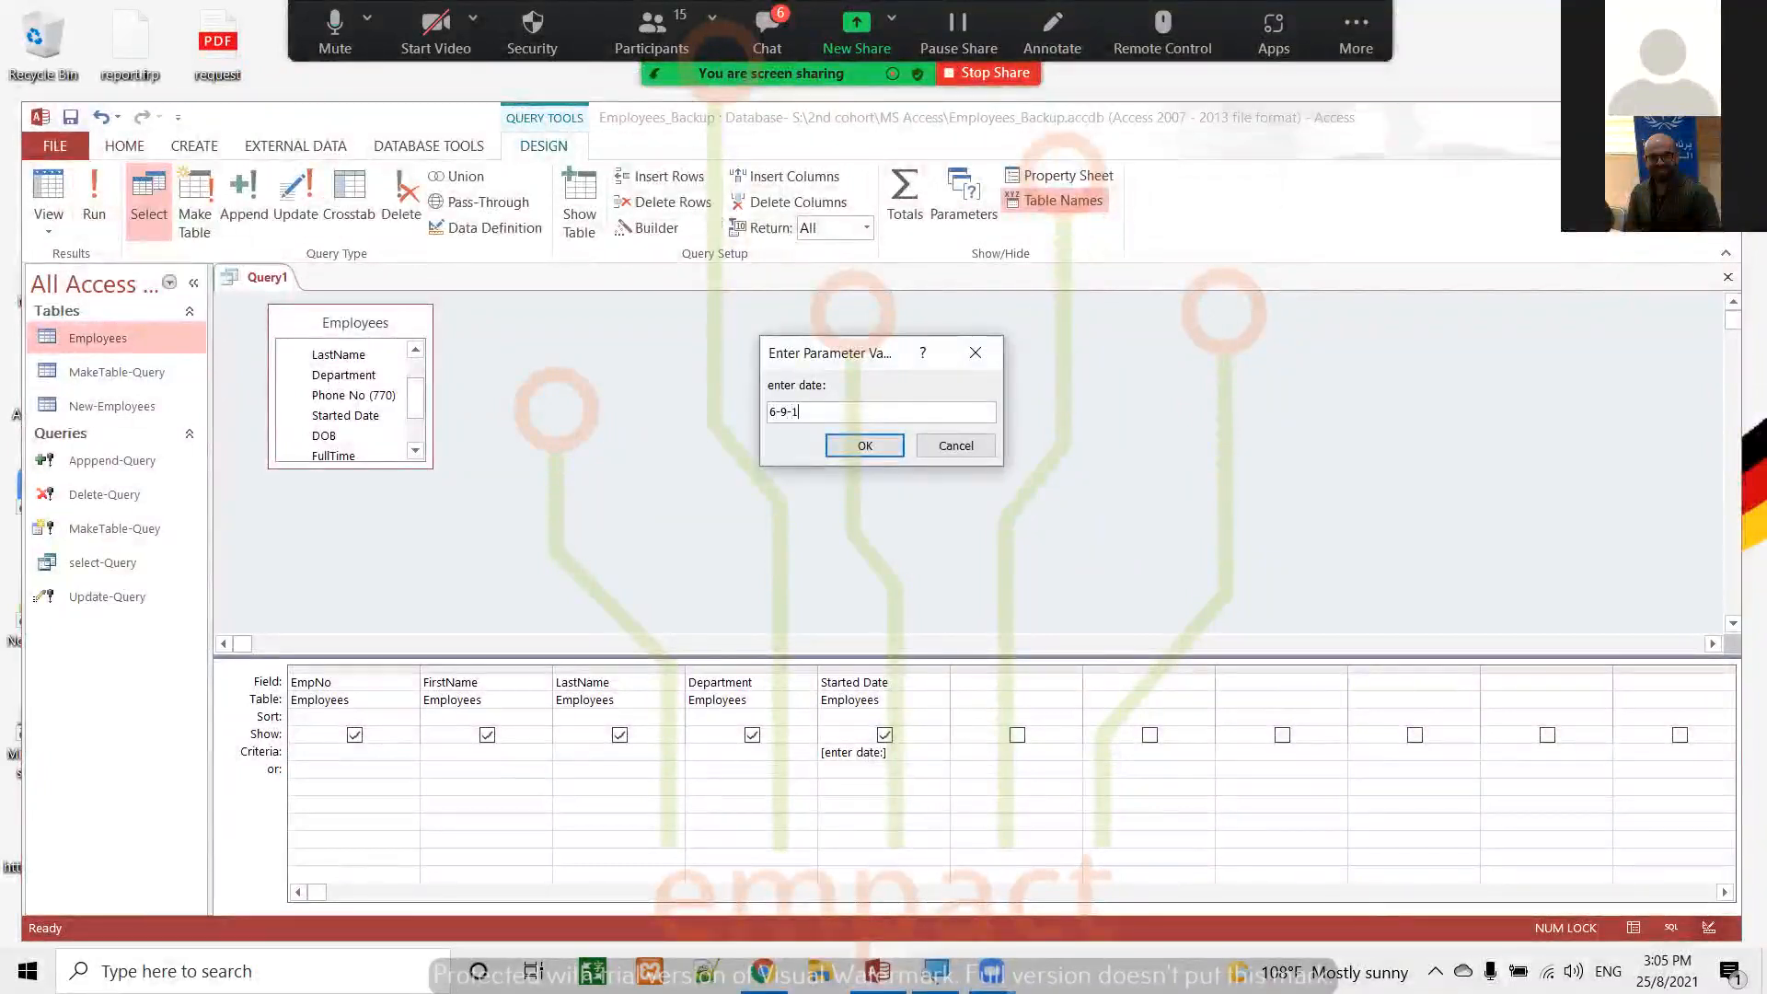
text(999)
click(865, 446)
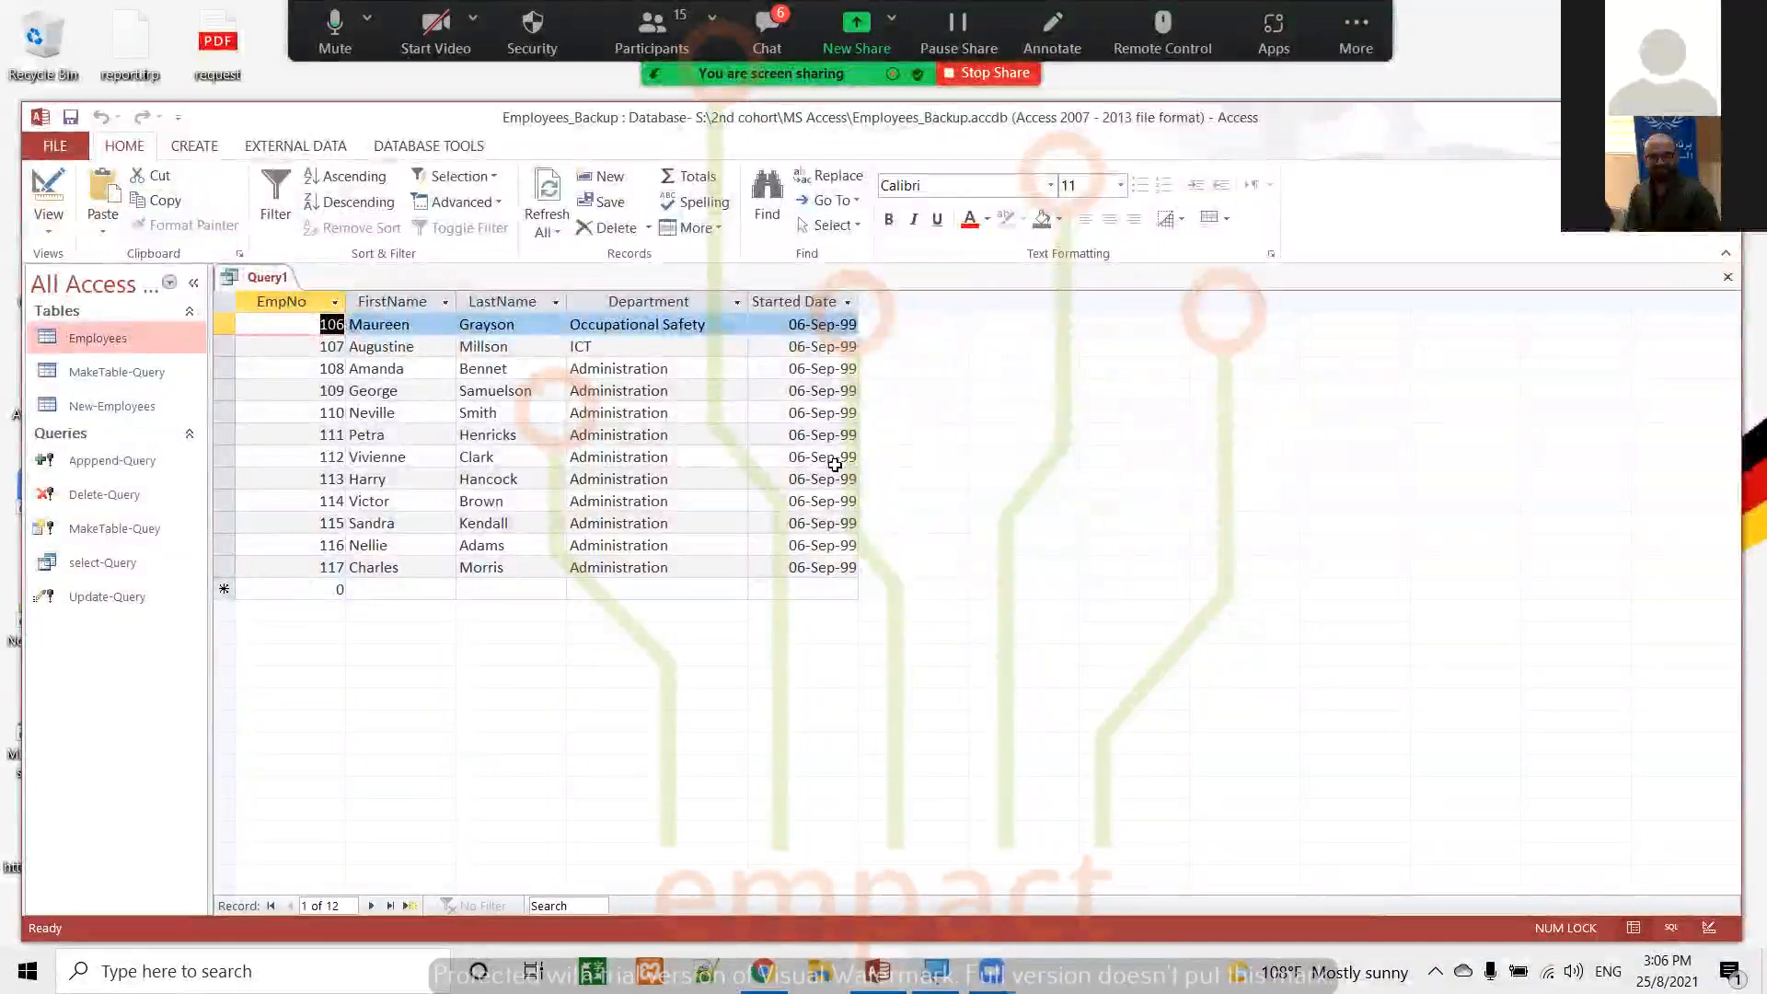
click(53, 202)
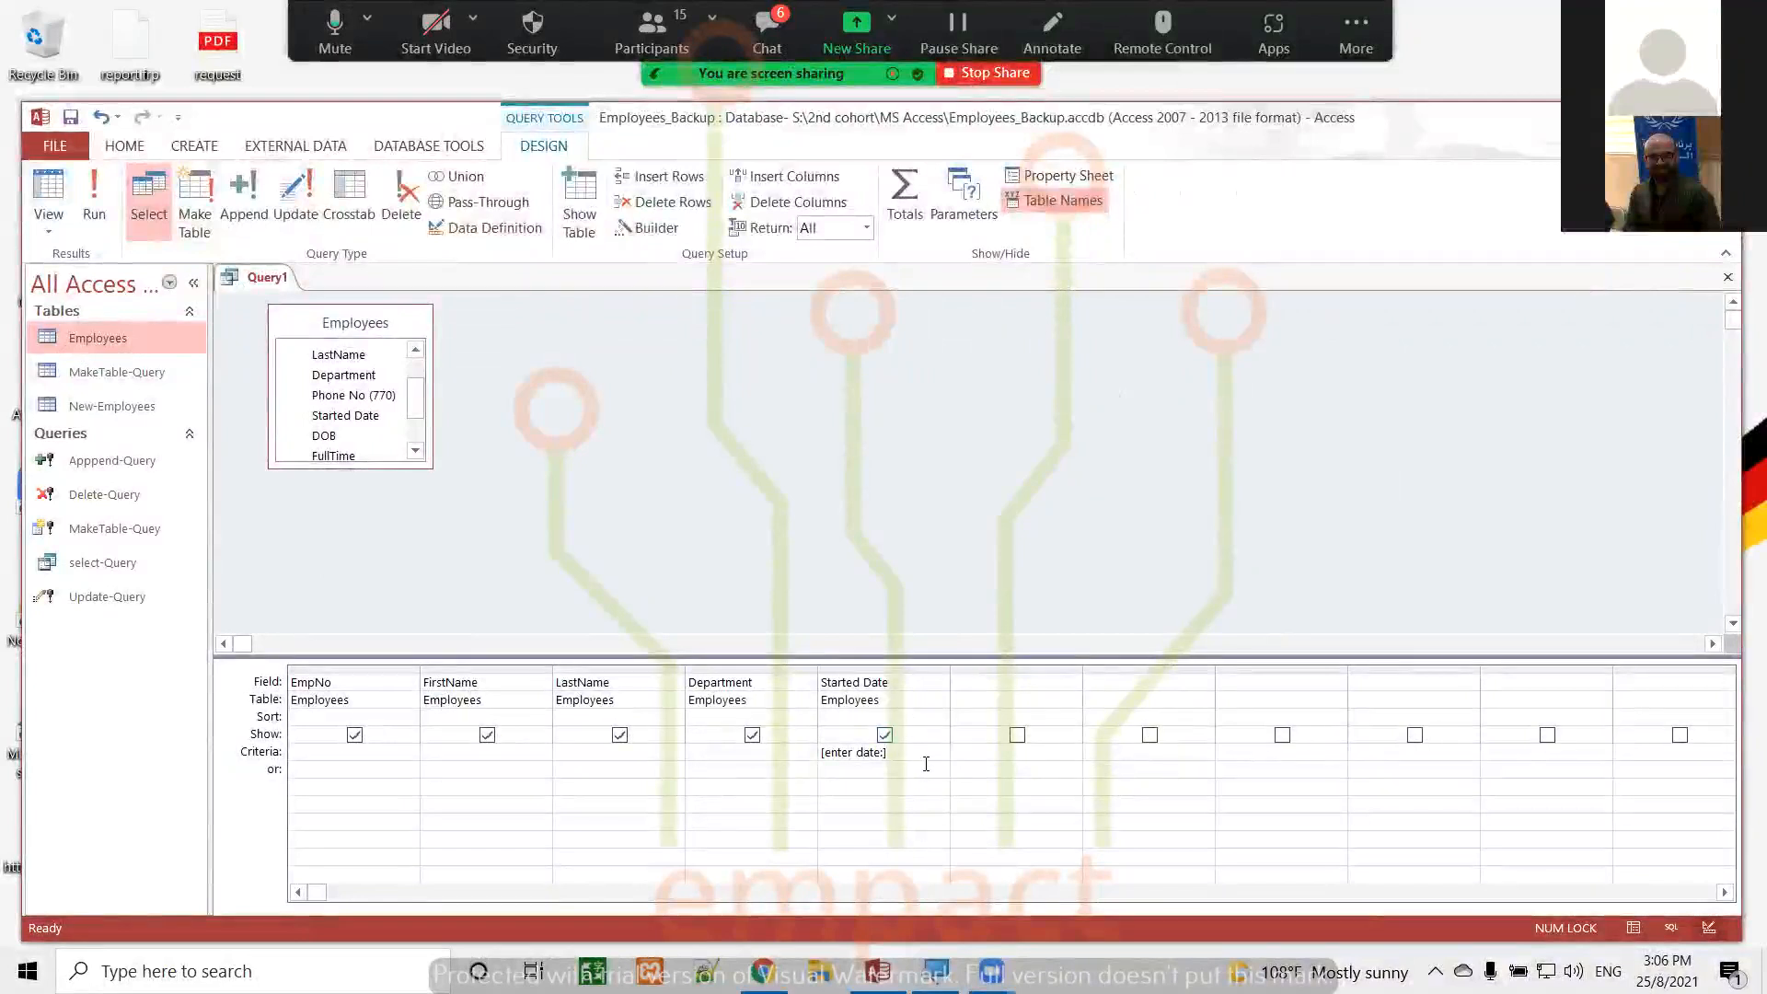
Remove the Started Date criteria and set the FirstName column's criteria to the parameter prompt [Enter the name:]
key(BackSpace)
key(BackSpace)
key(BackSpace)
key(BackSpace)
key(BackSpace)
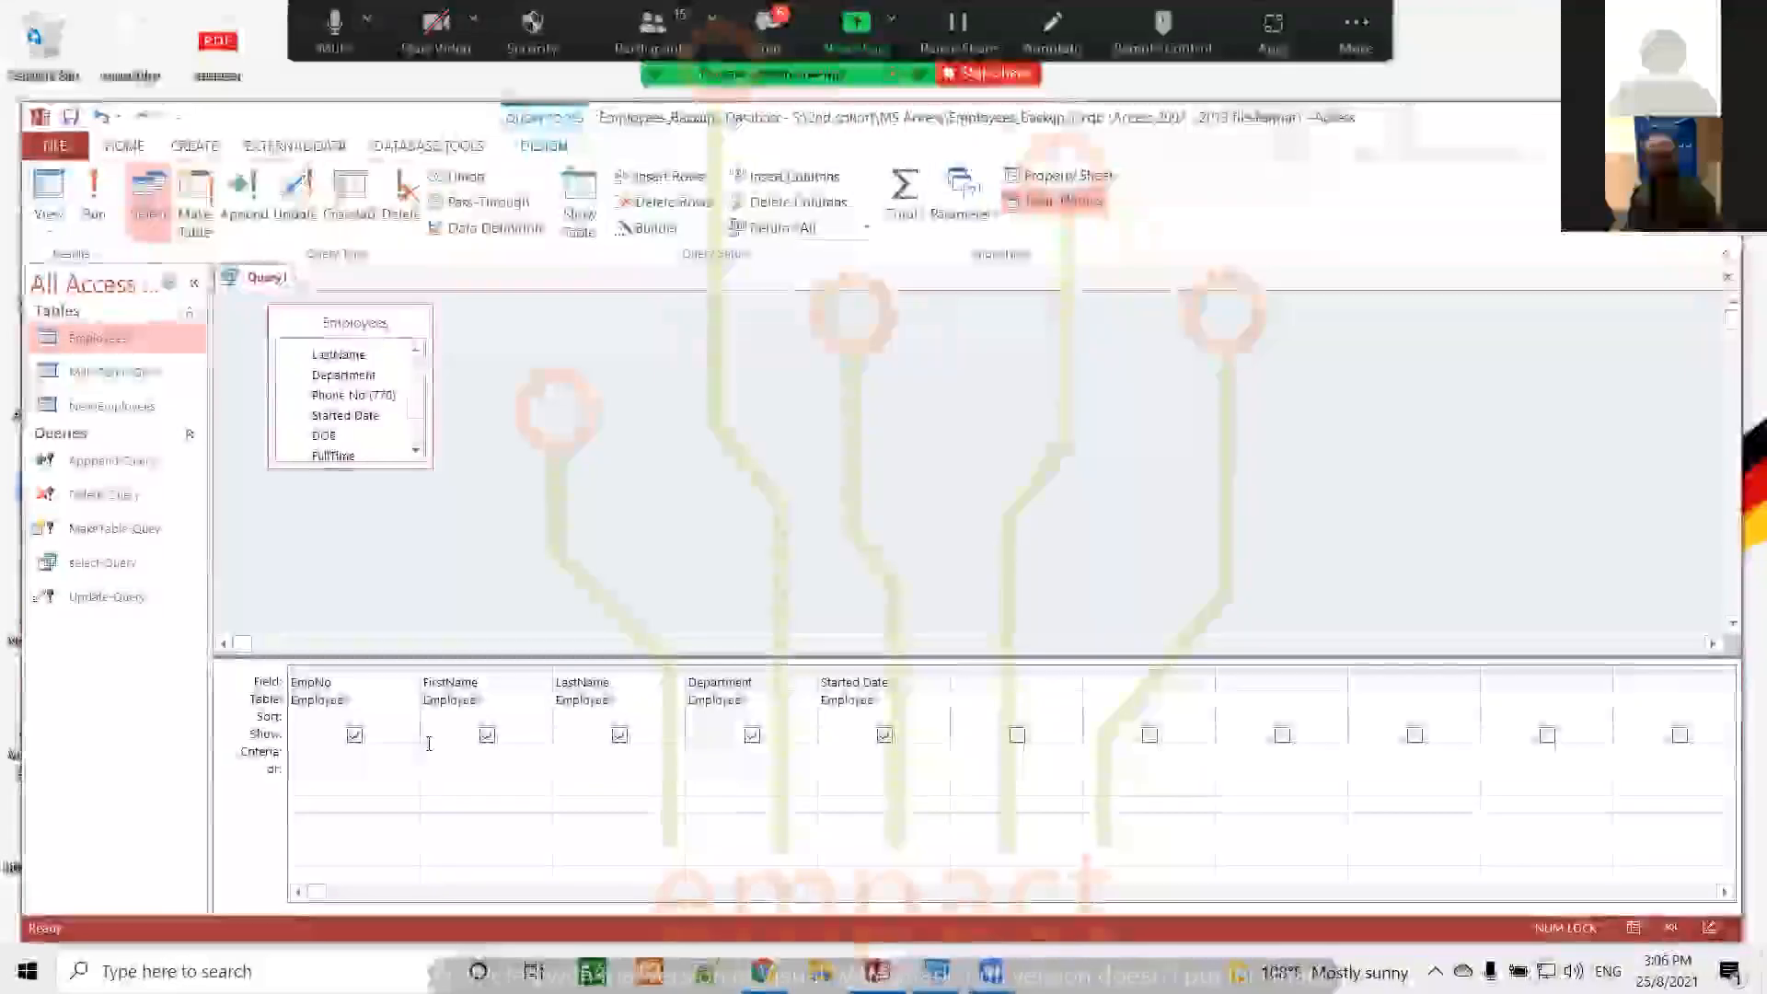
text([Enter the name:)
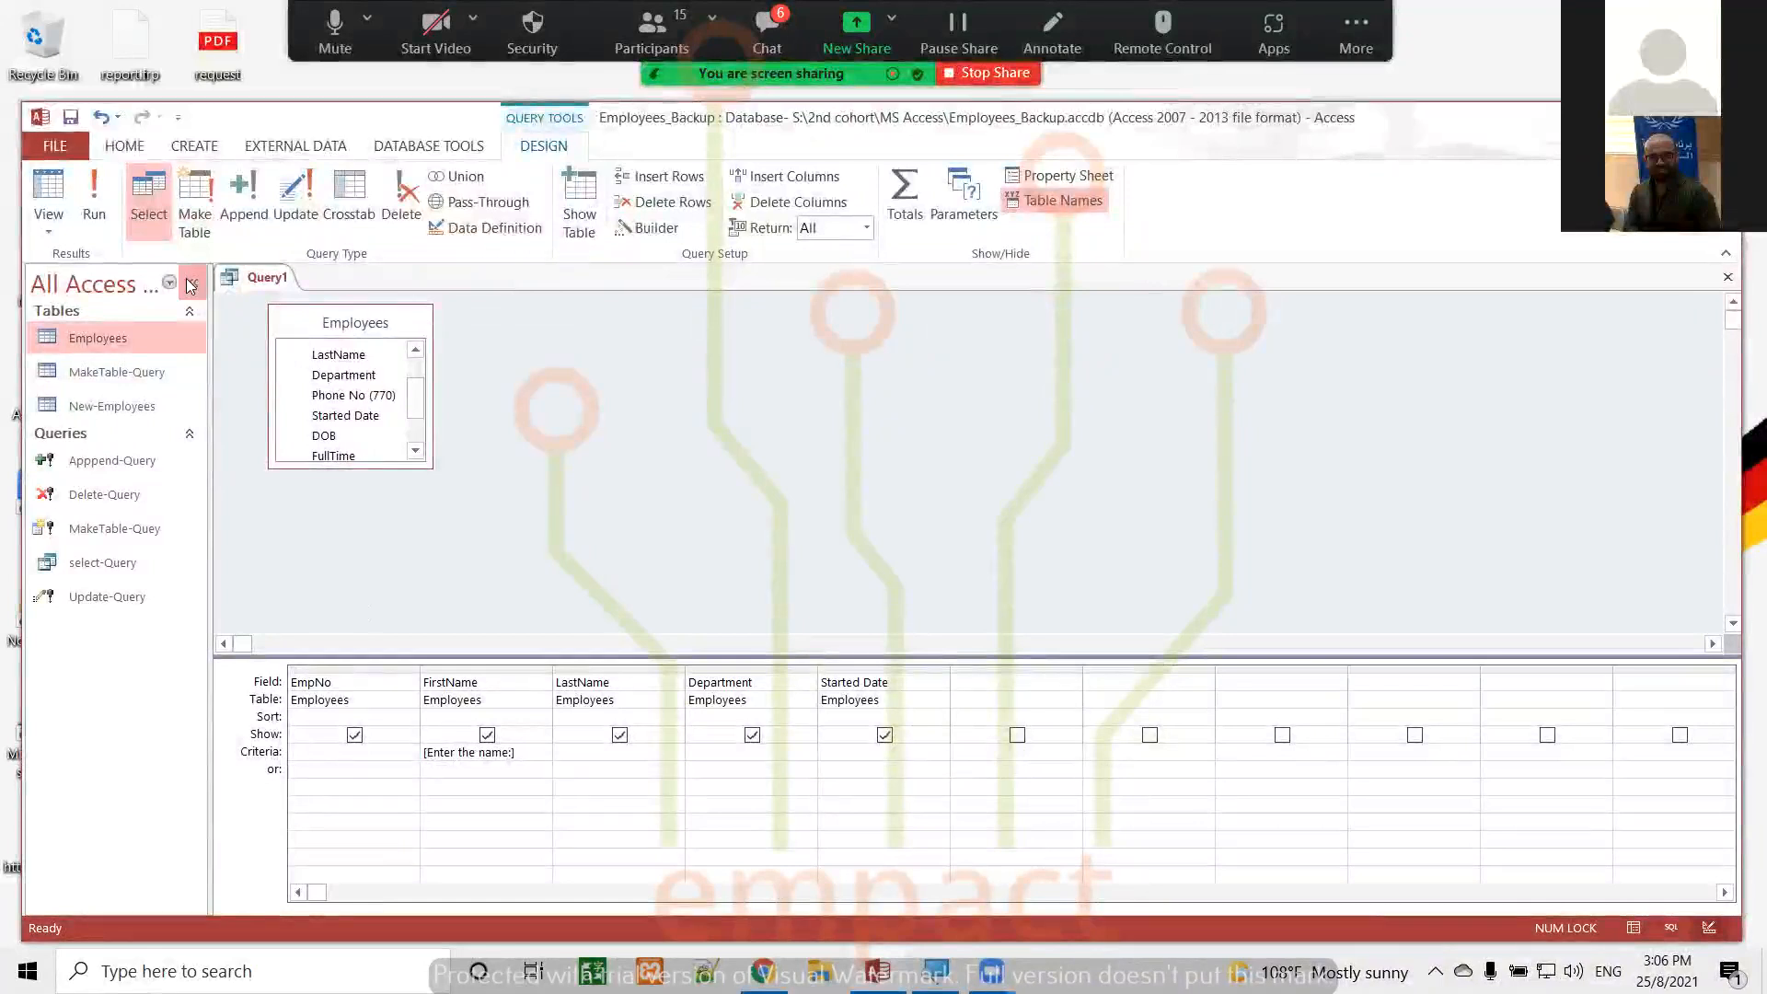
Run the query with an employee's first name as the parameter, view the matching record, and return to Design view
click(101, 190)
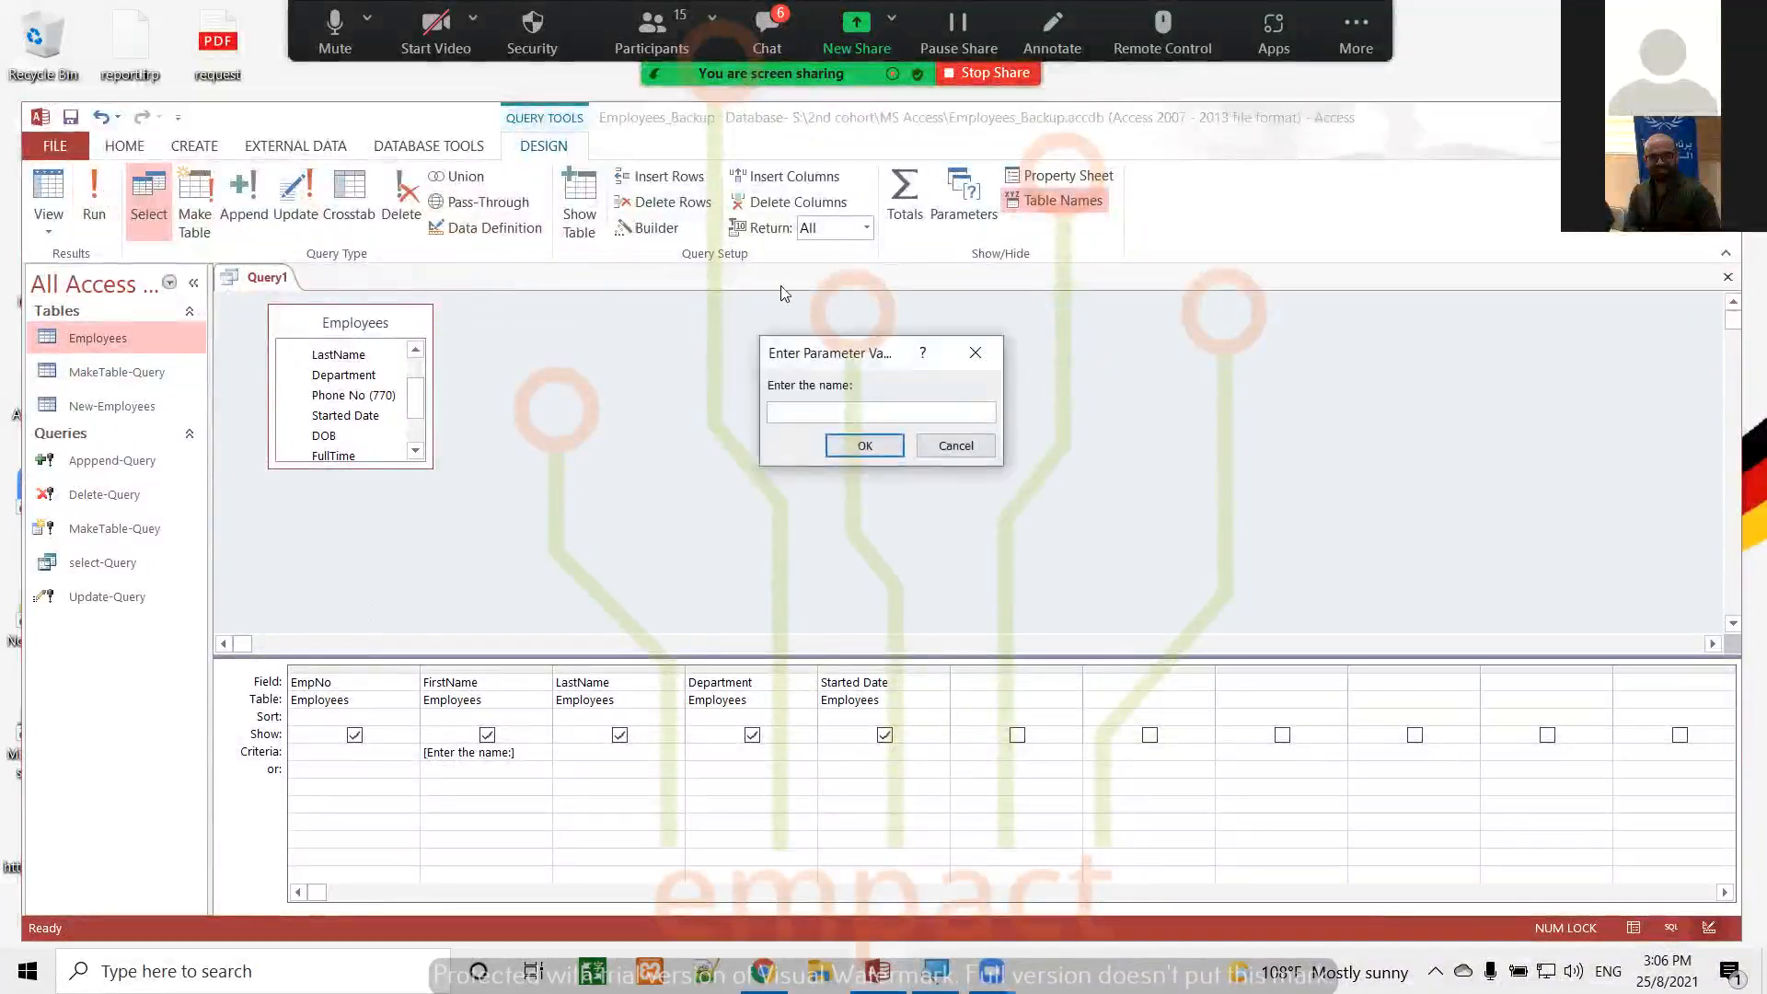
text(Gary)
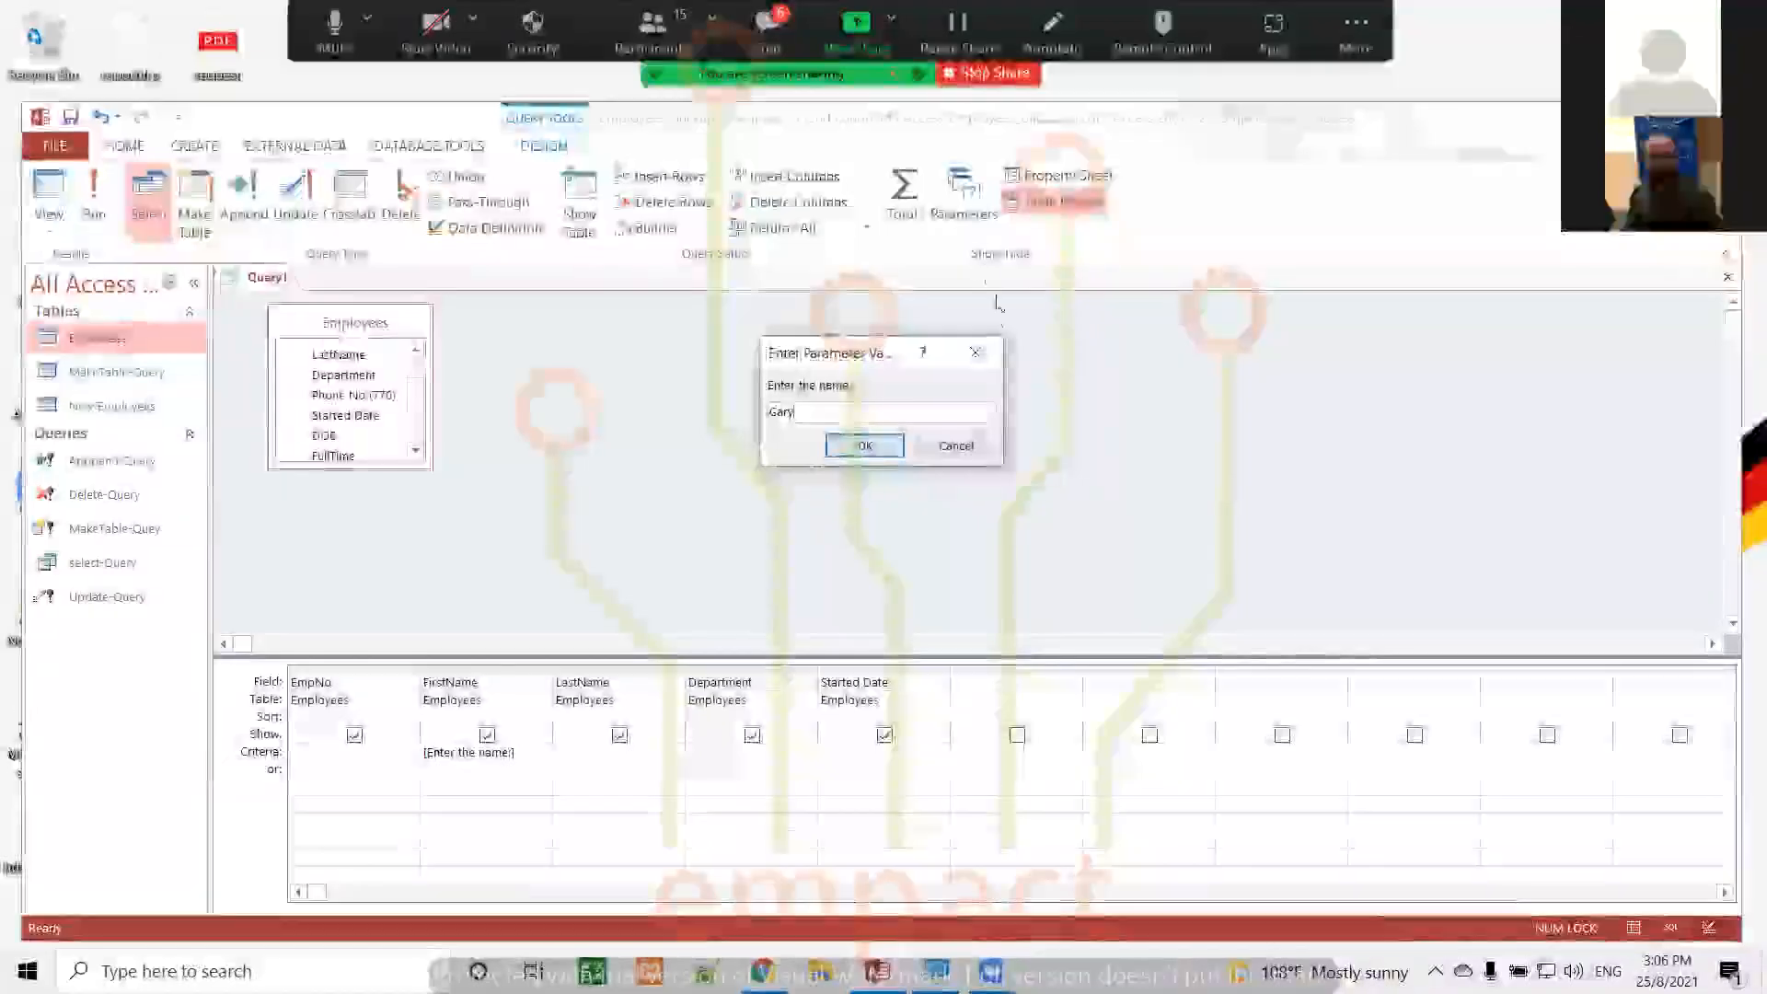
click(869, 447)
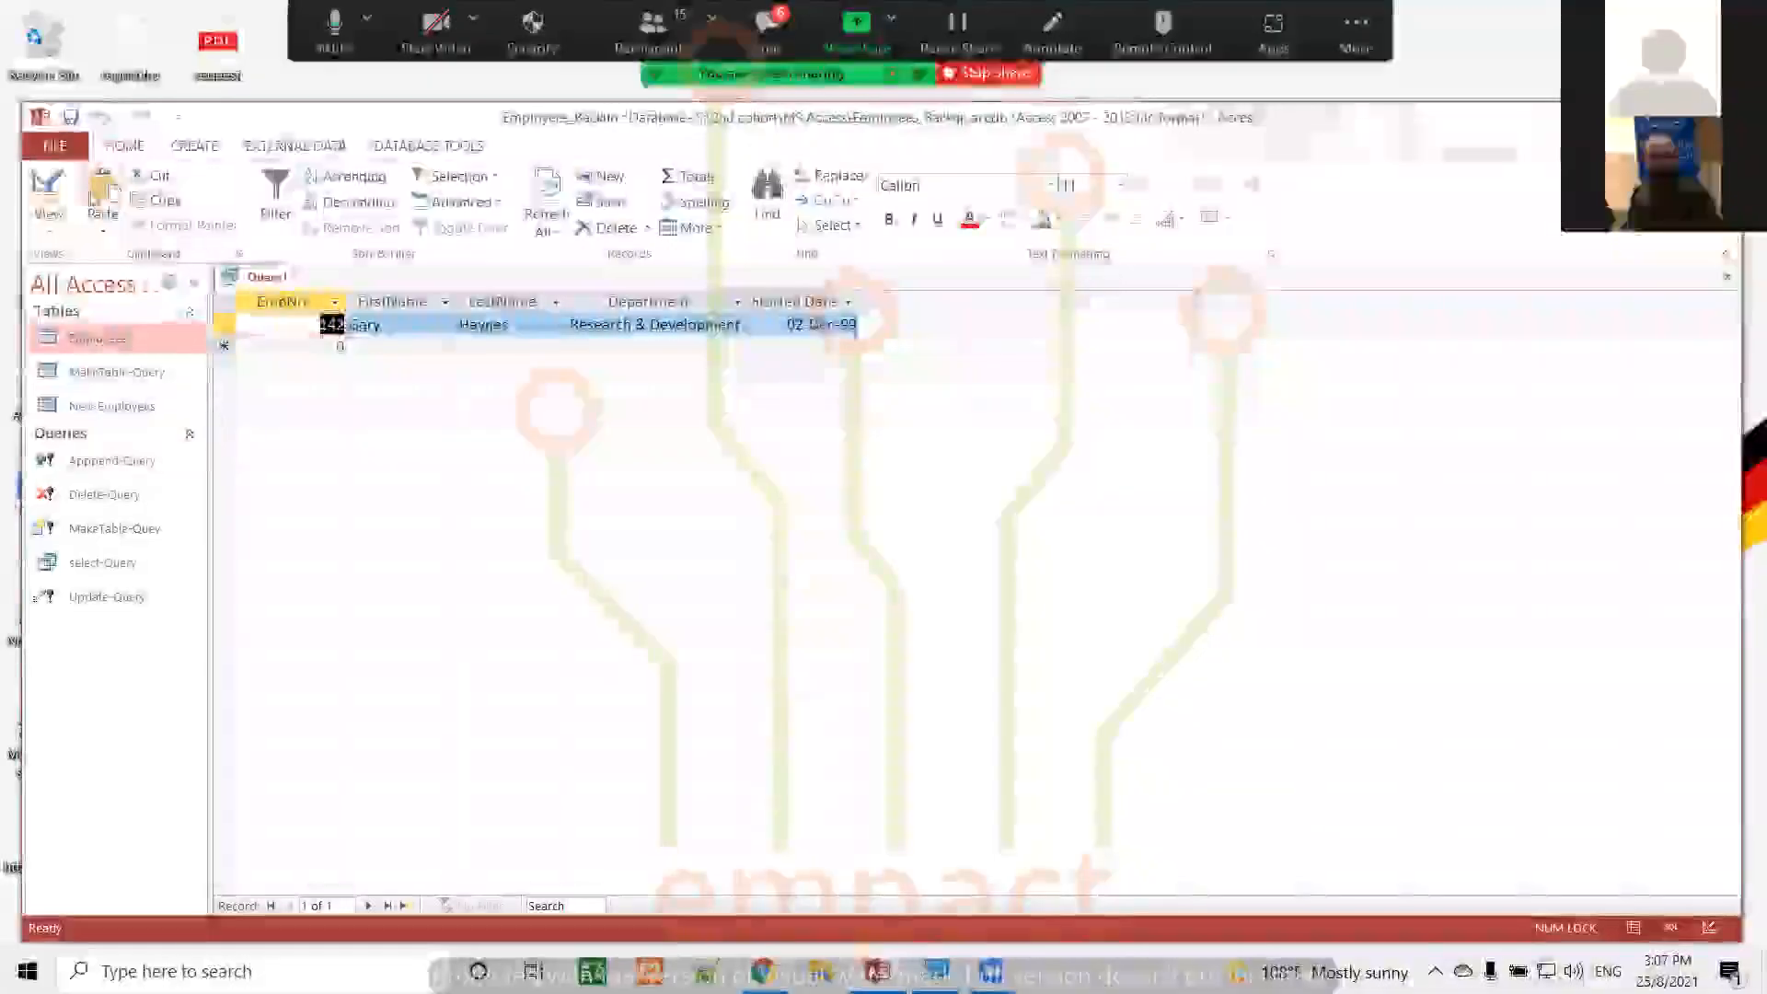
click(57, 189)
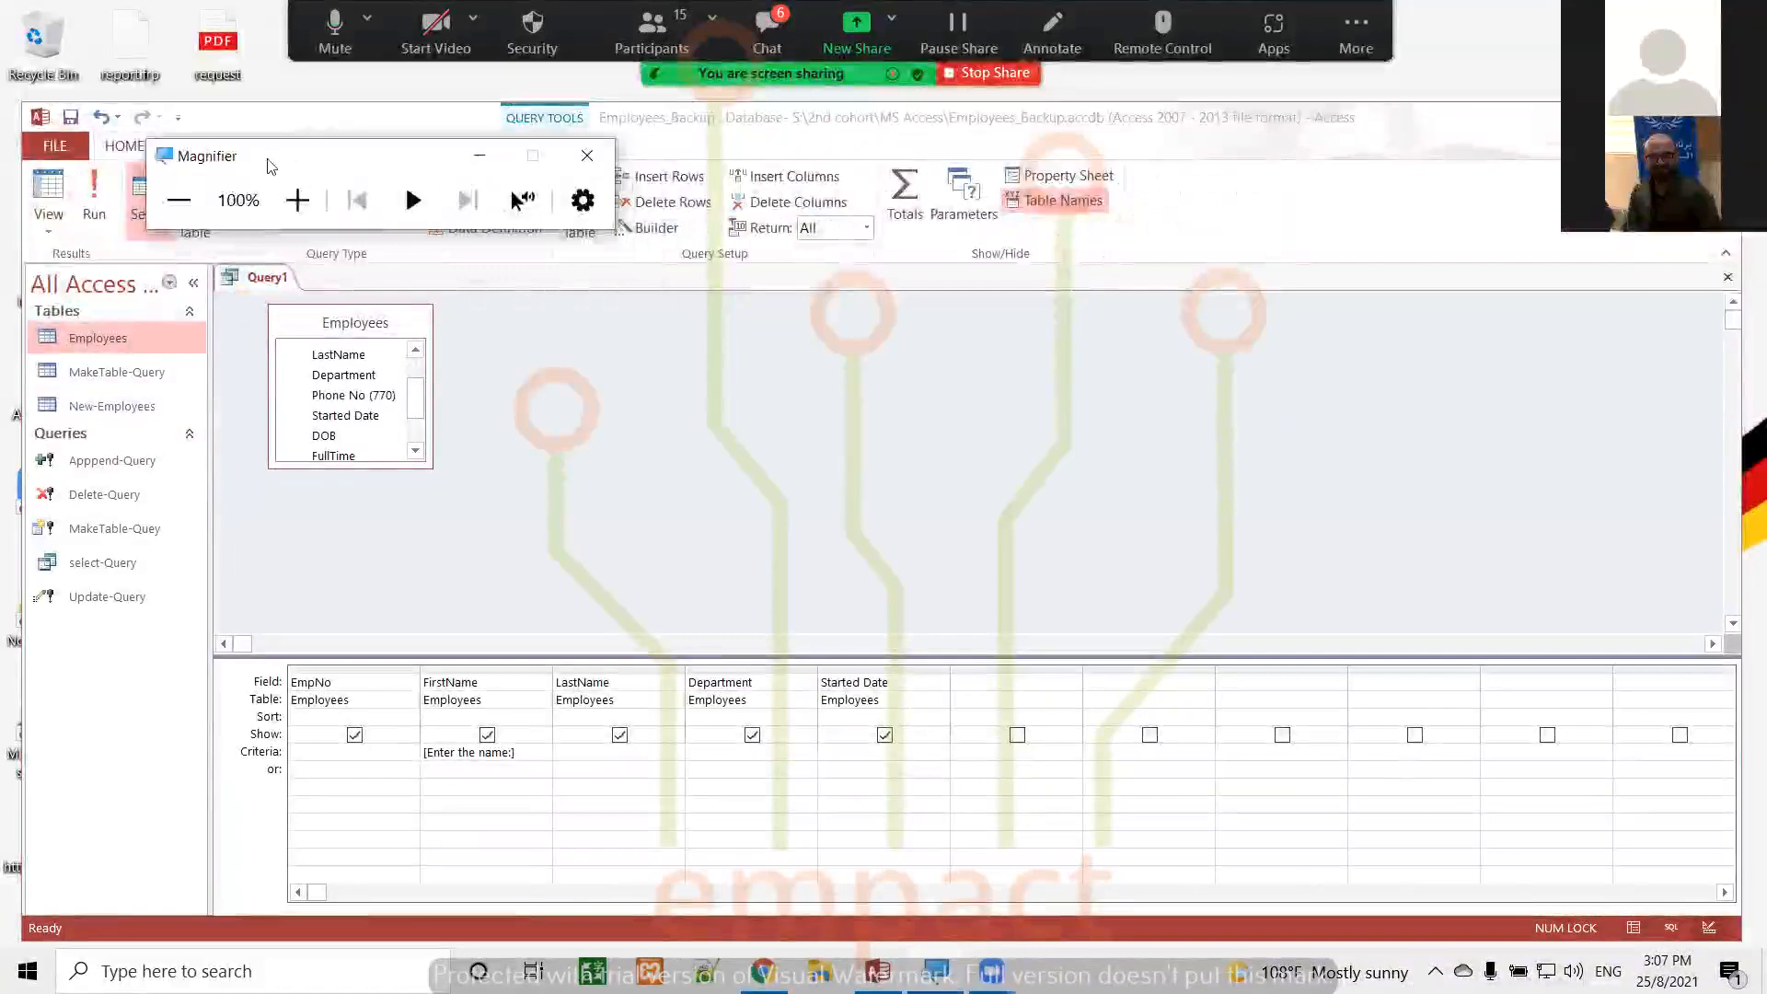
Enlarge the screen to 200% with Magnifier and examine the brackets and colon of the FirstName parameter prompt
key(super+plus)
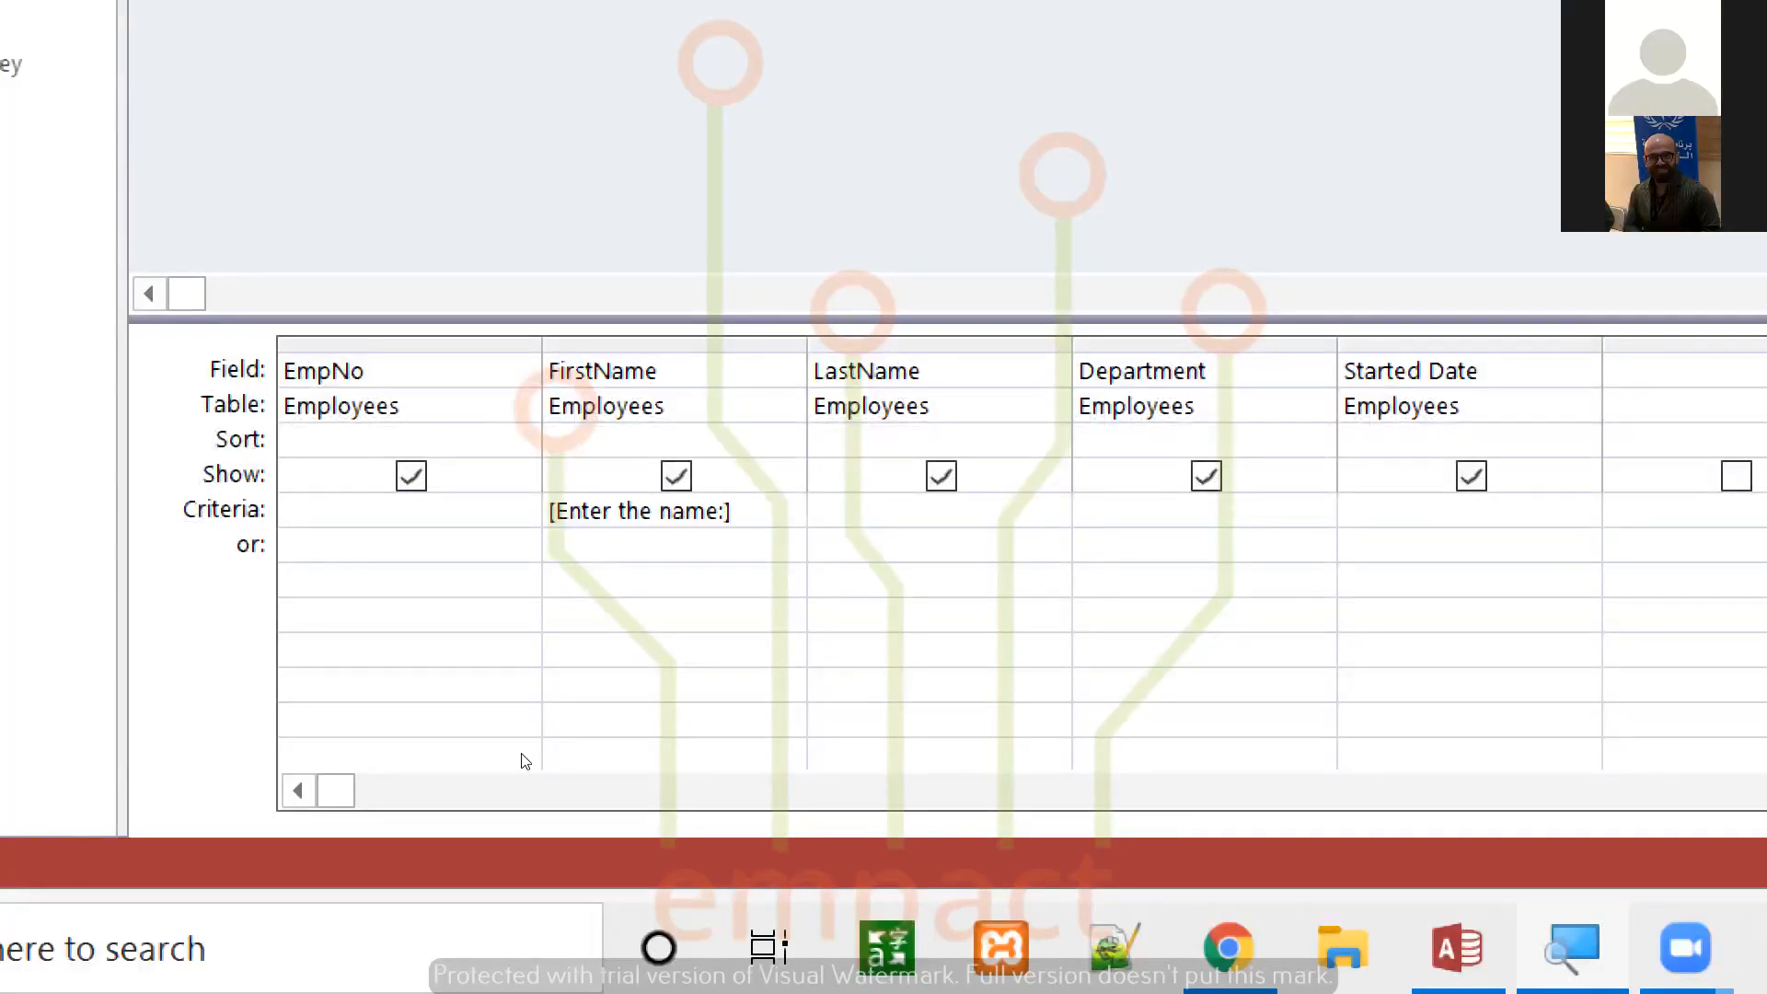
key(BackSpace)
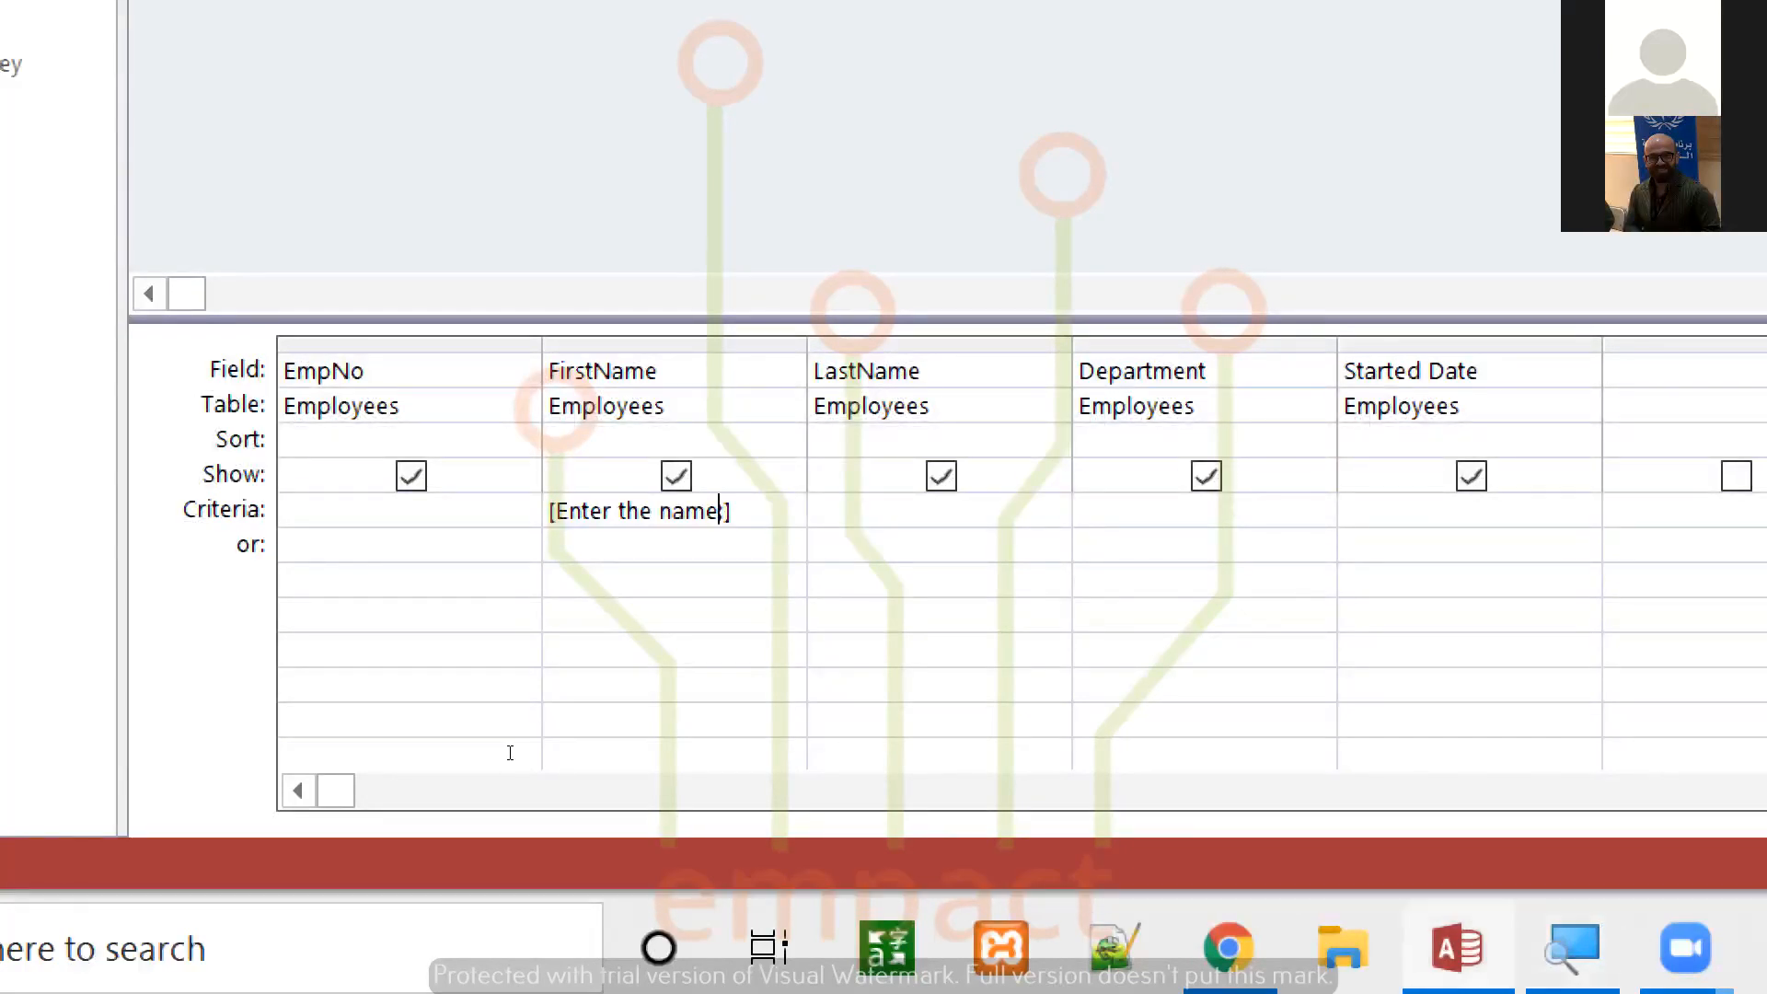
text(:)
key(Home)
key(End)
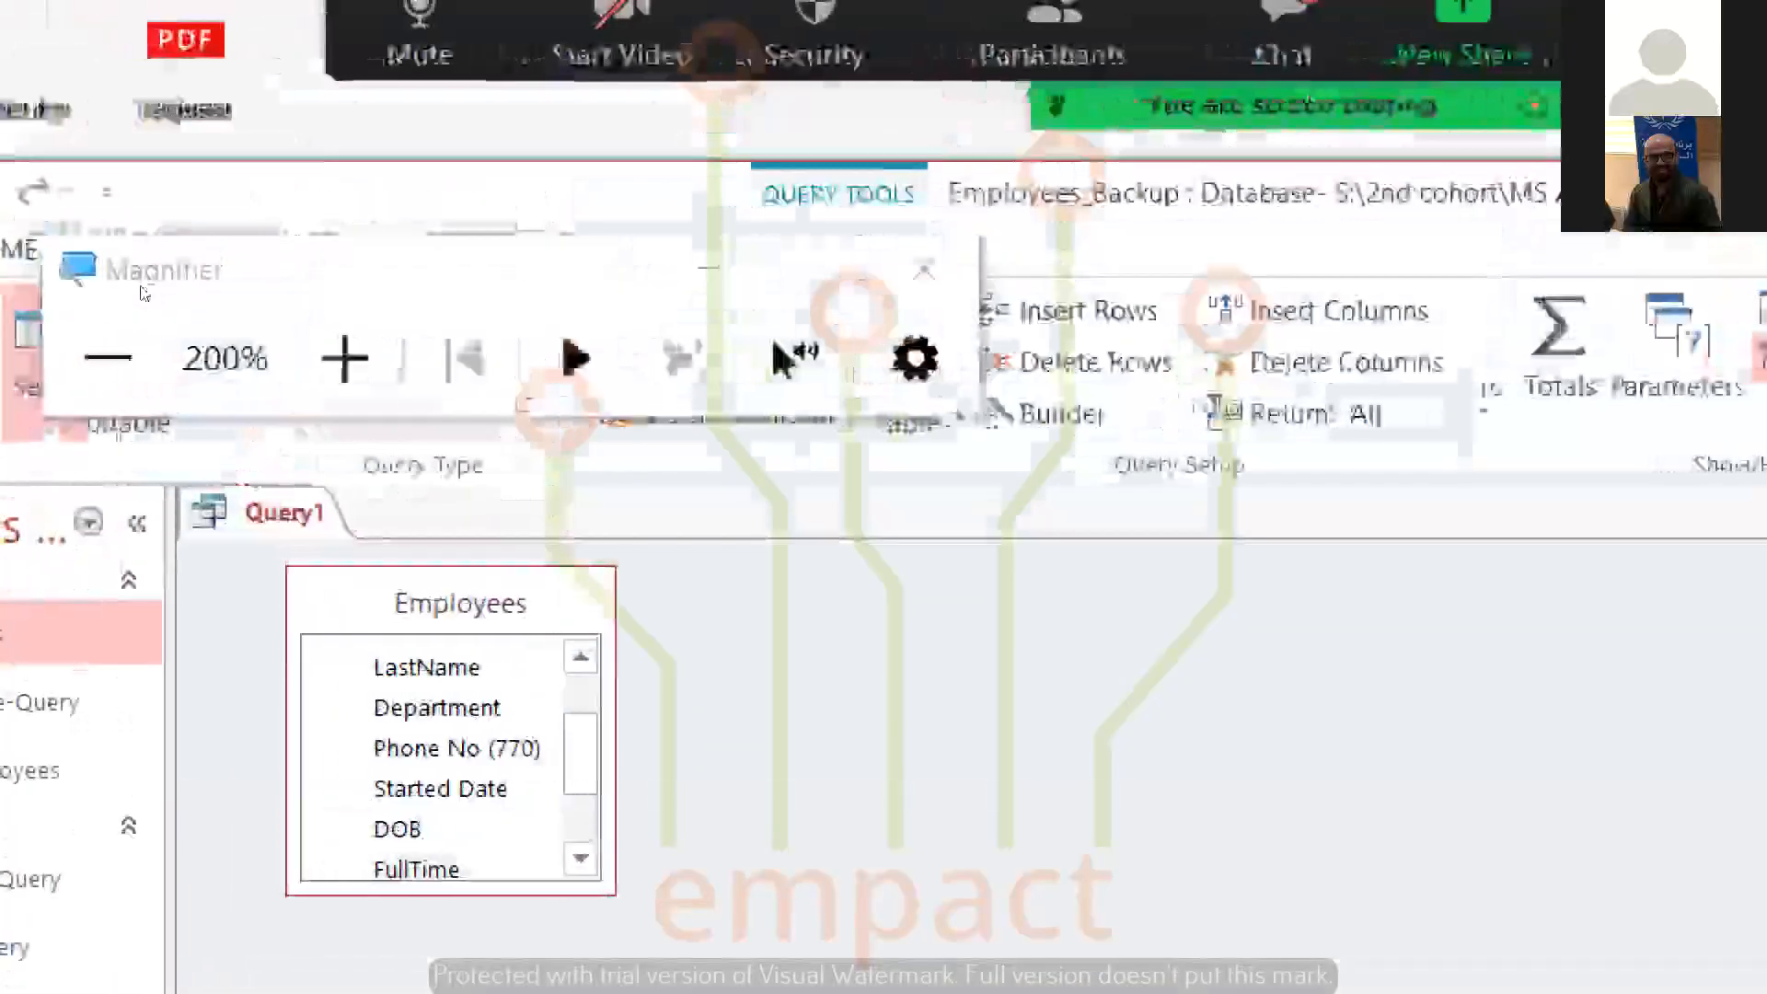
Reset Magnifier to 100% and minimize its window, unmuting the meeting microphone as well
click(107, 358)
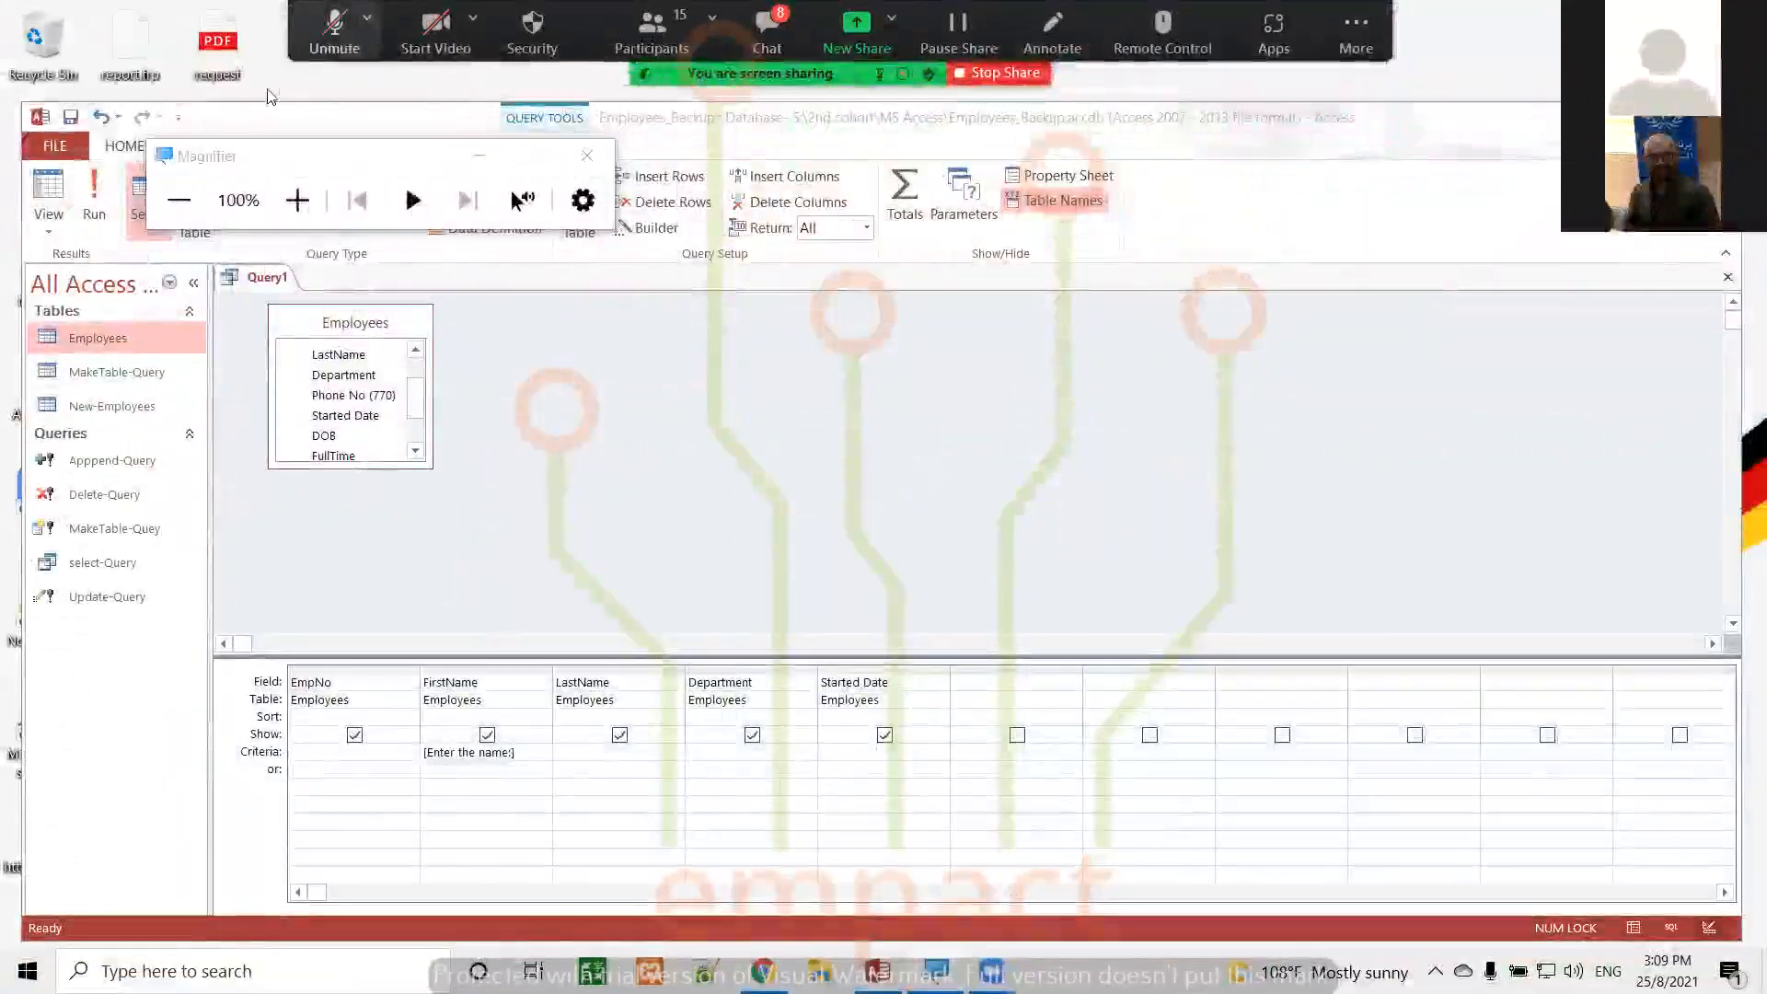
click(334, 33)
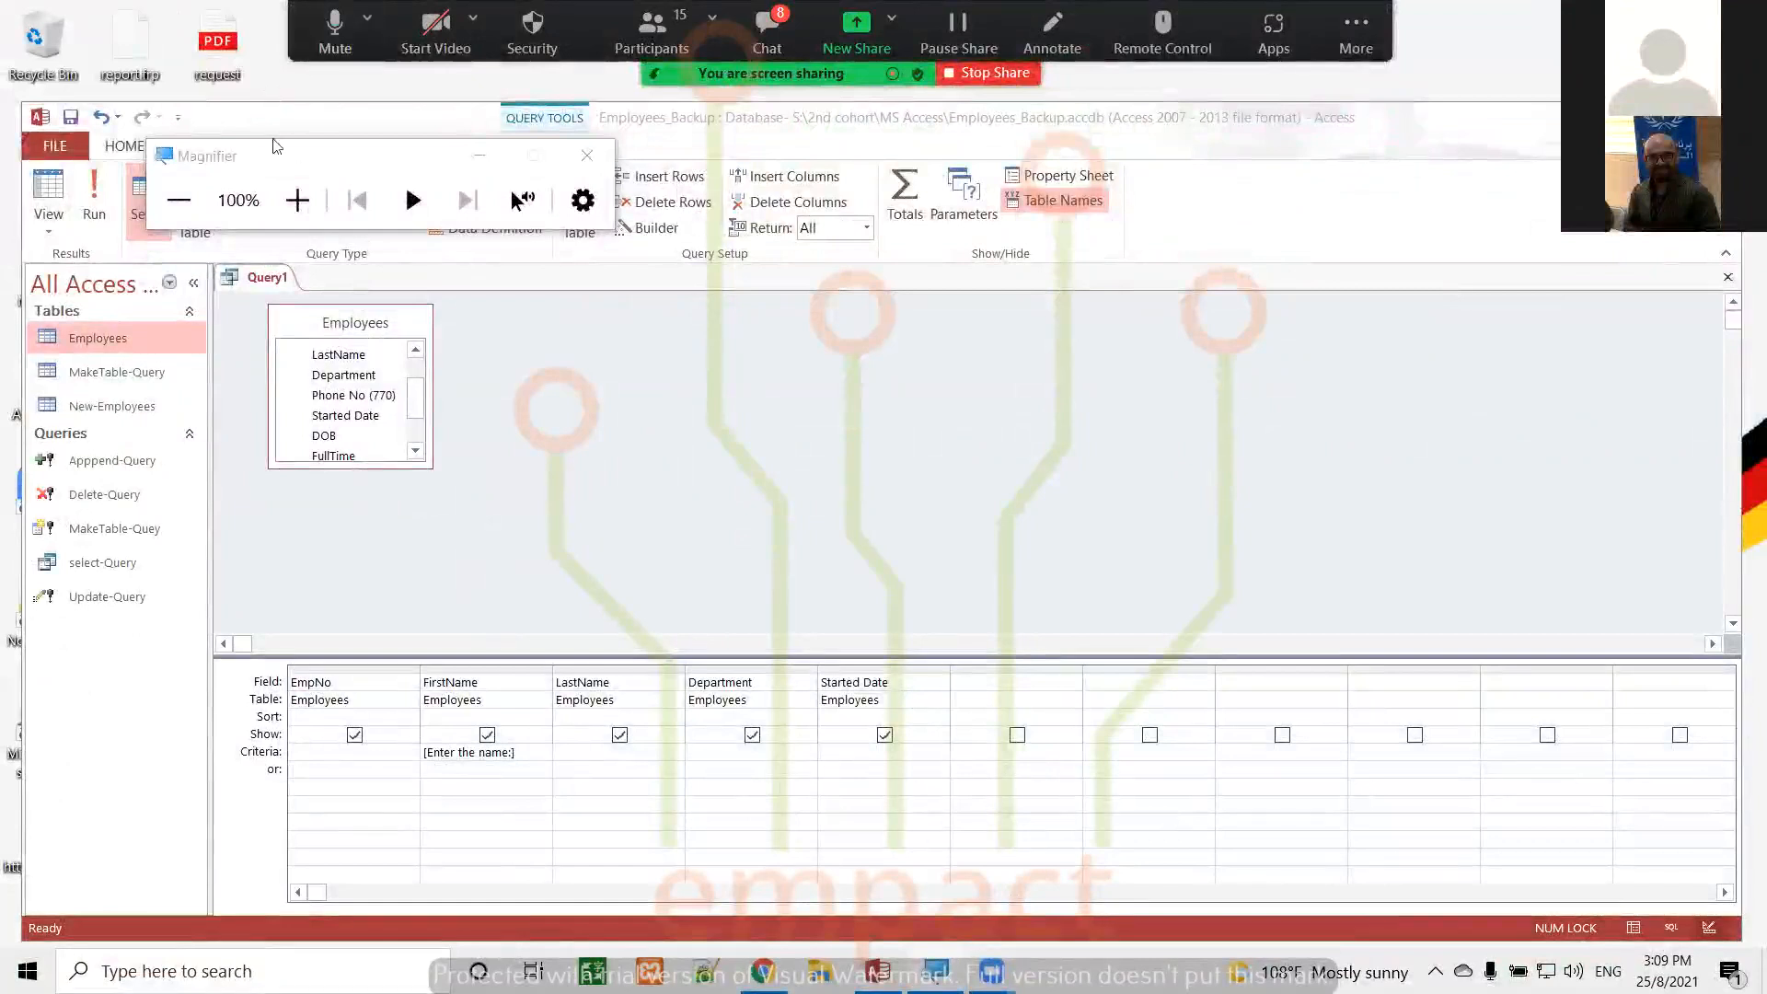
click(476, 158)
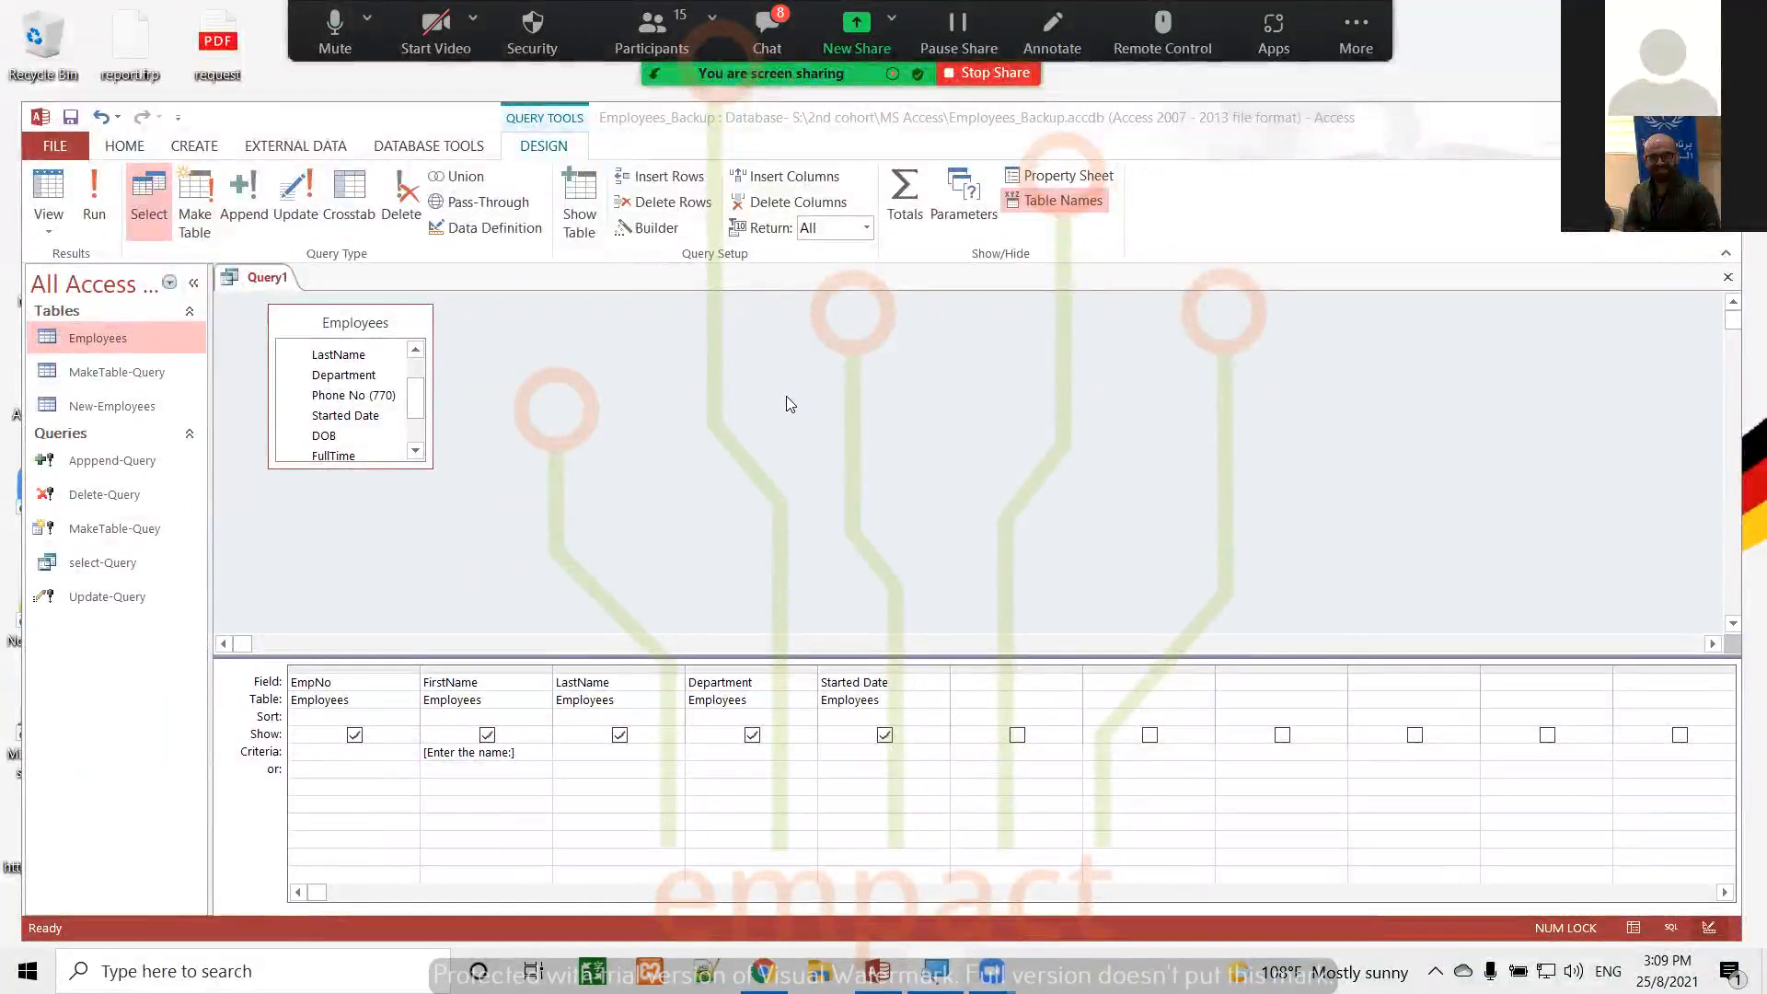
Set the Started Date column's criteria to the parameter prompt [Start date:], alongside the FirstName prompt
click(522, 753)
click(736, 752)
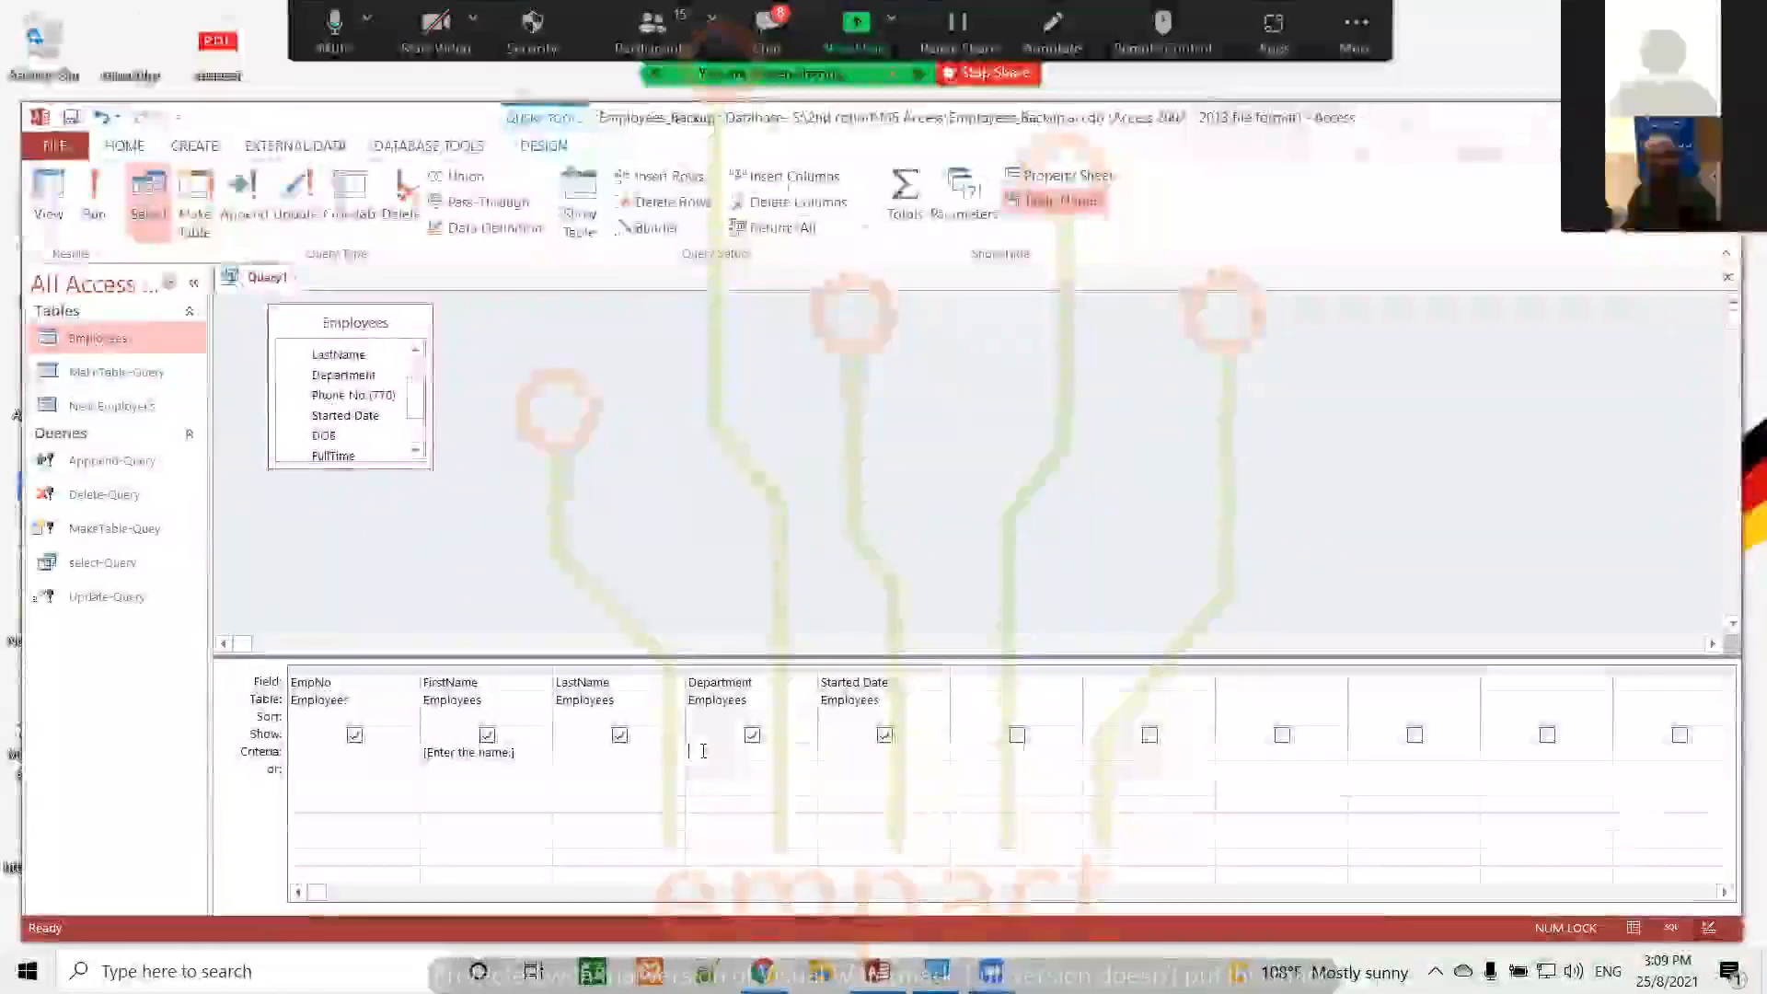
click(856, 751)
text([)
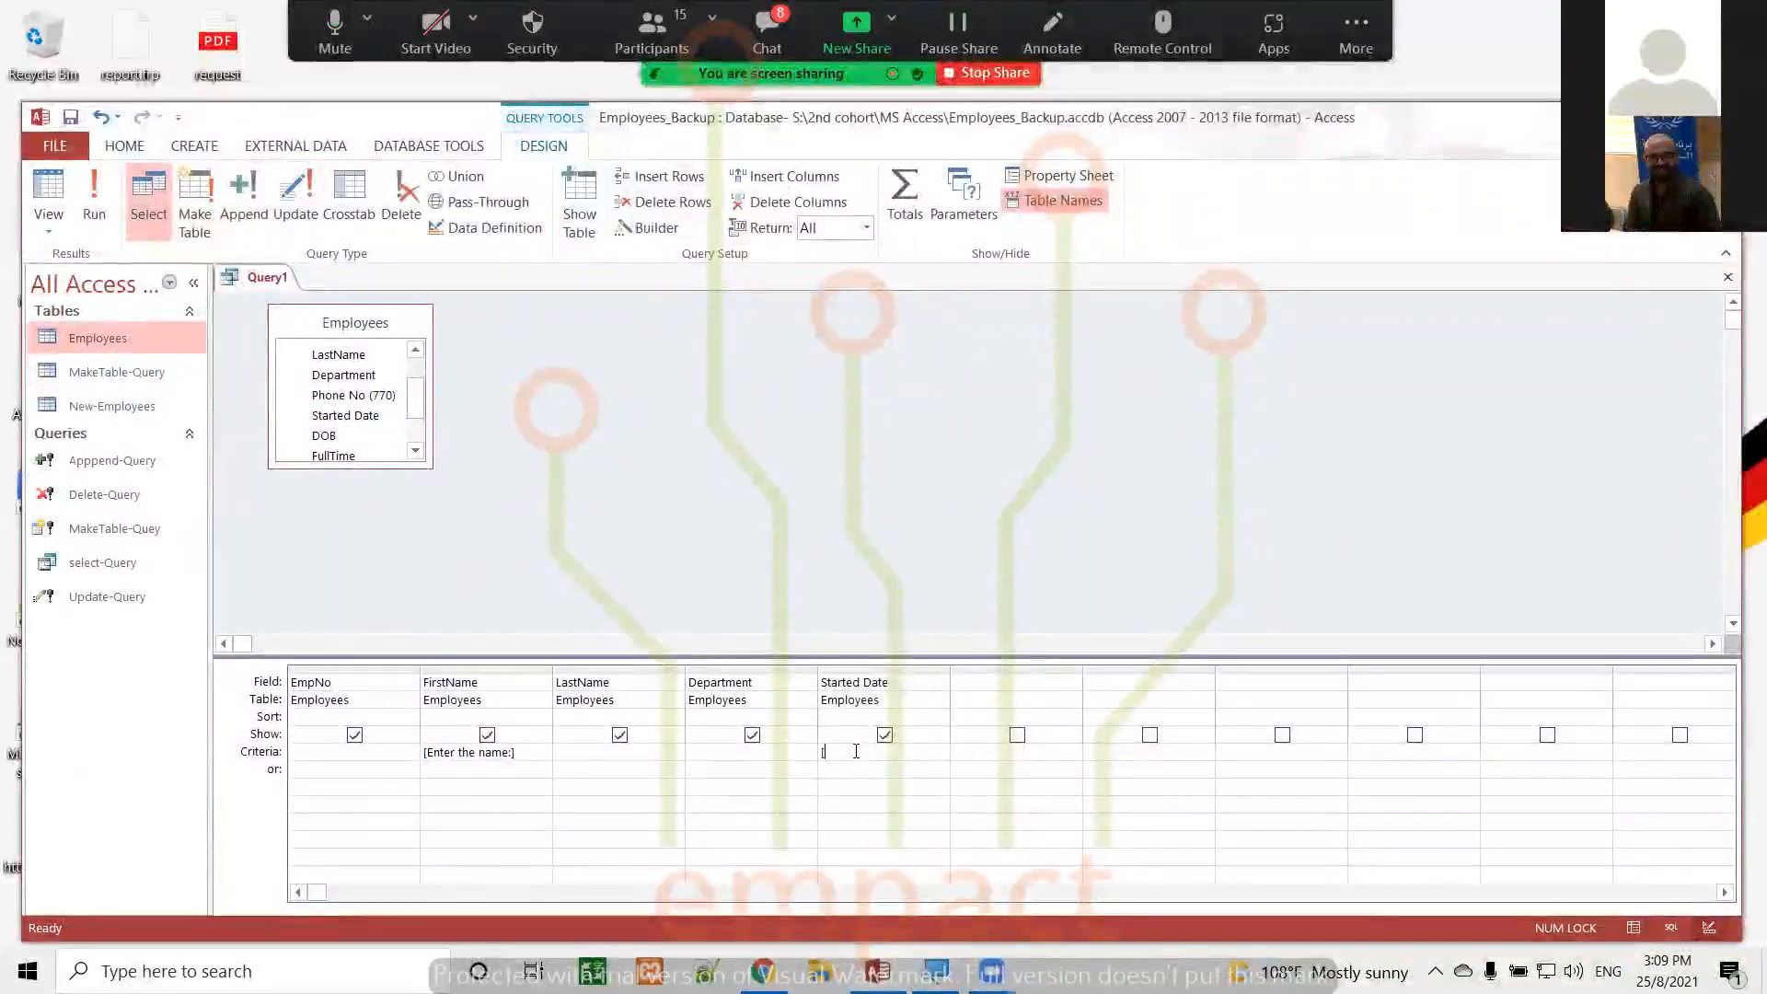
text(S)
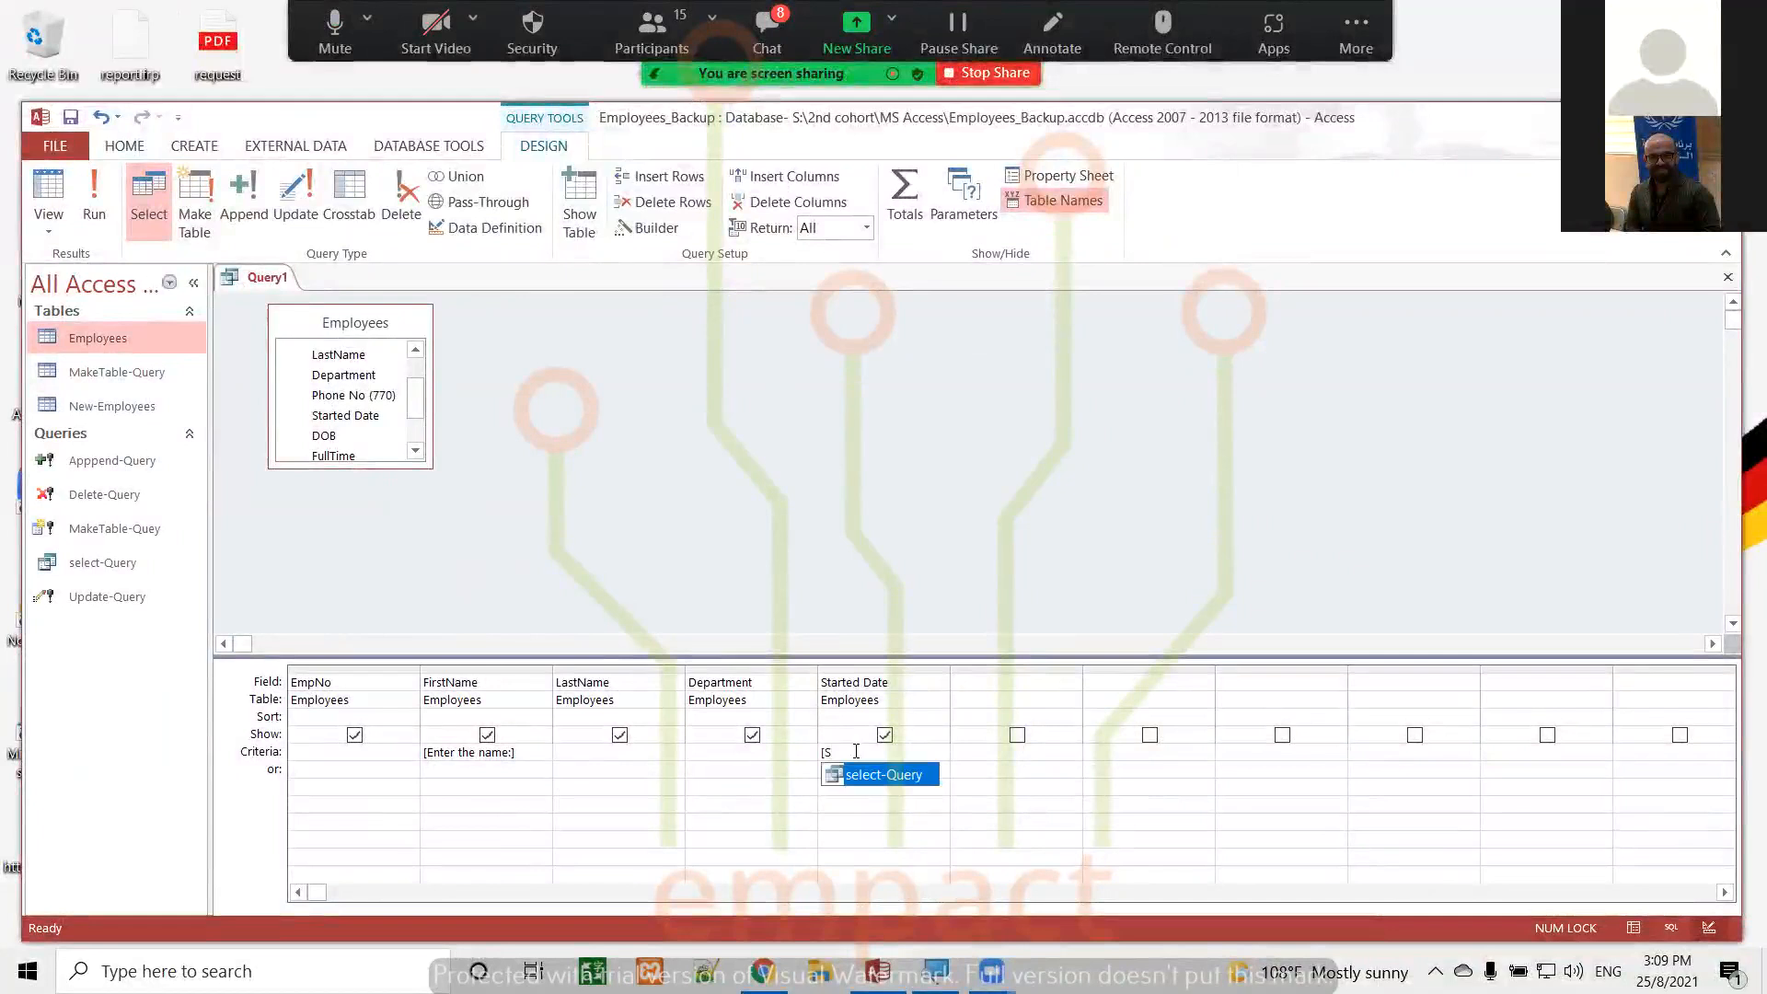
text(tart)
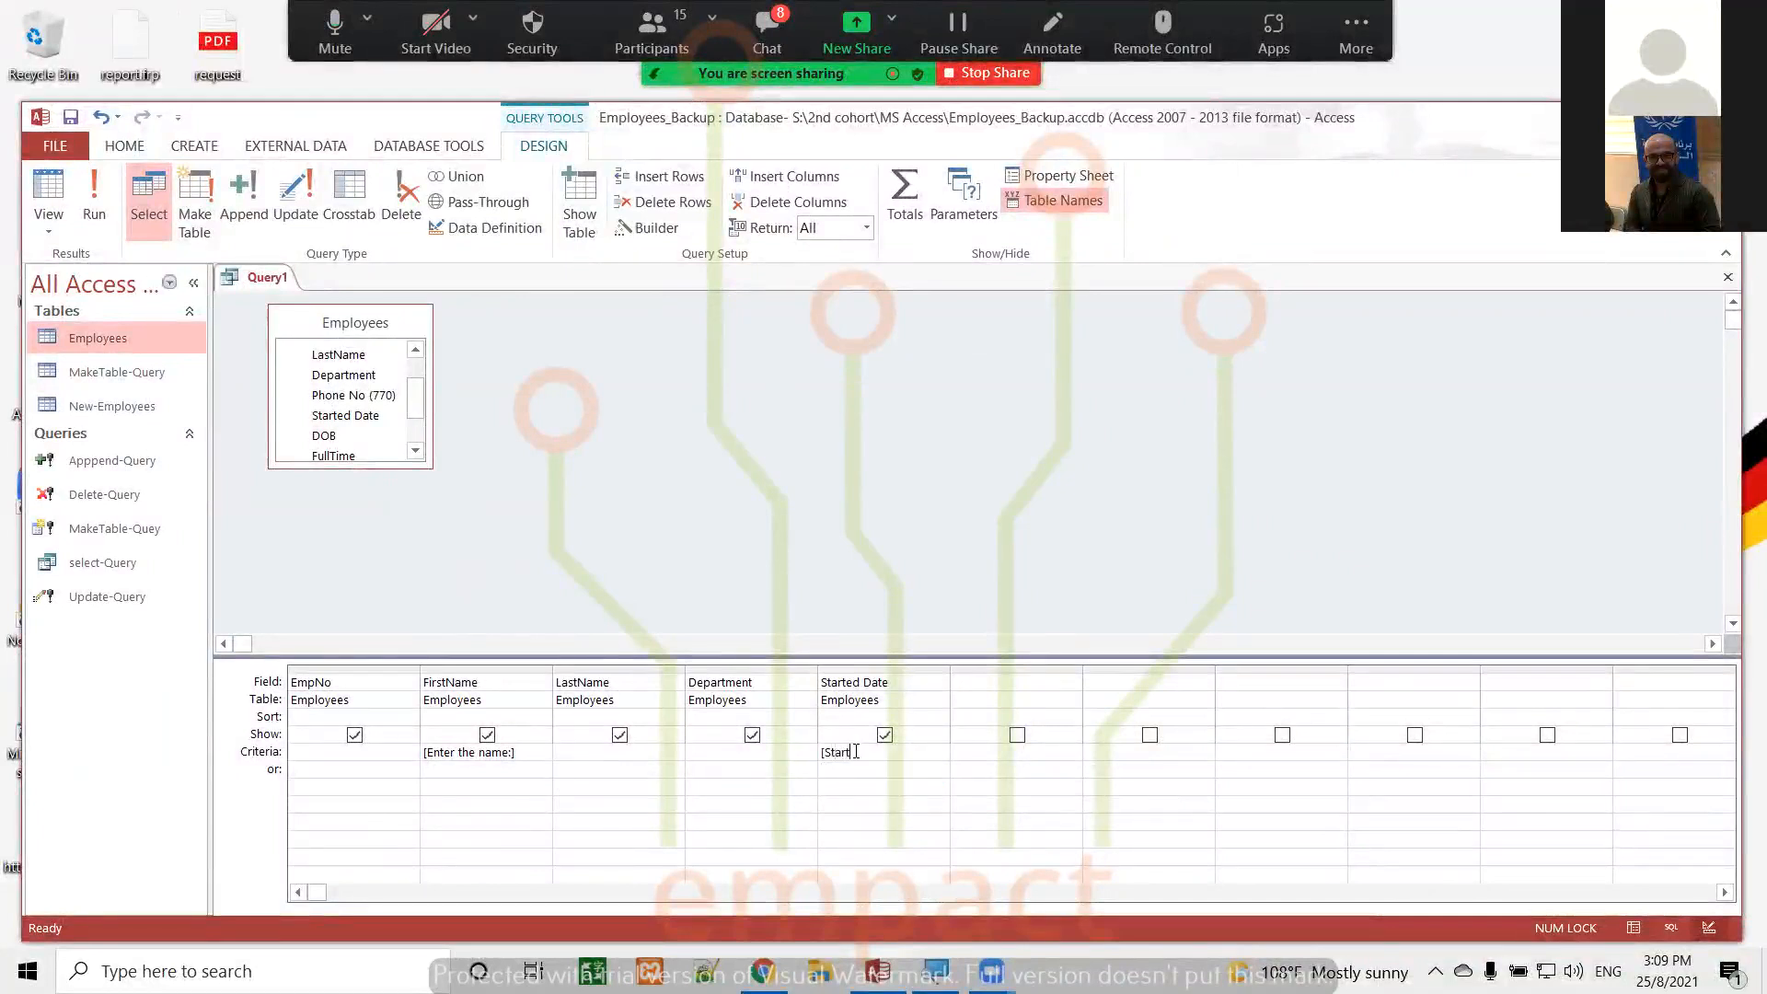
text( Date:)
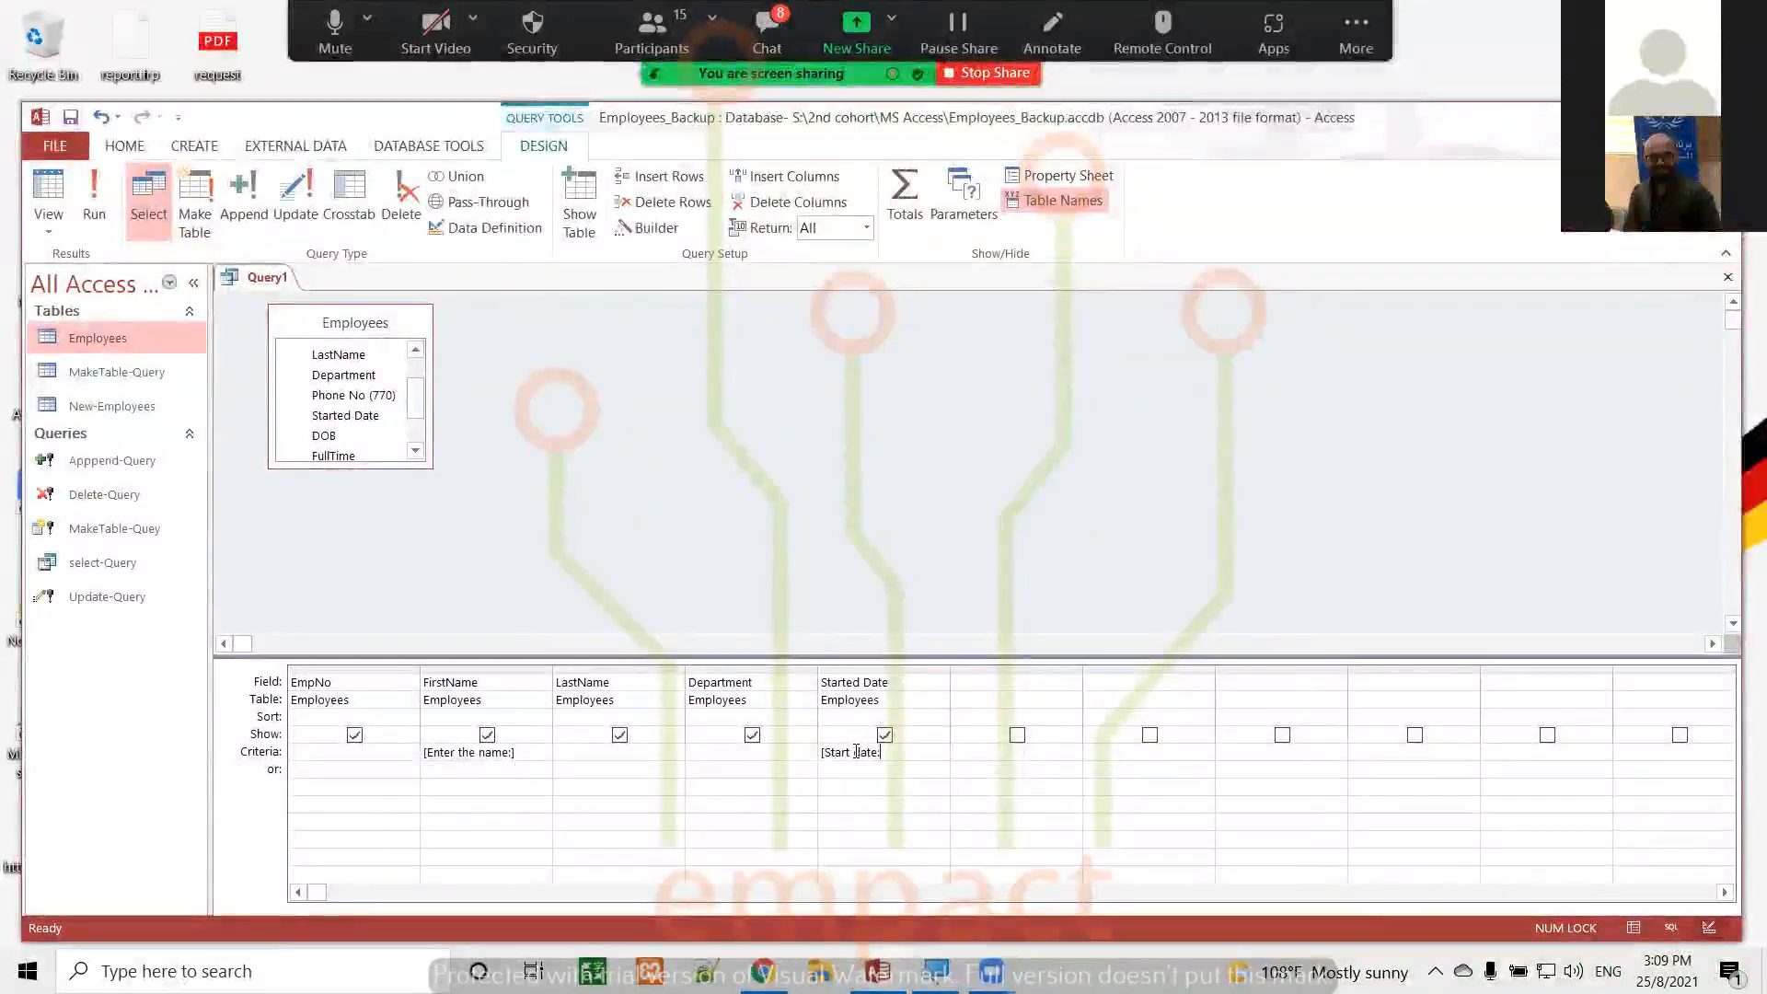
text(])
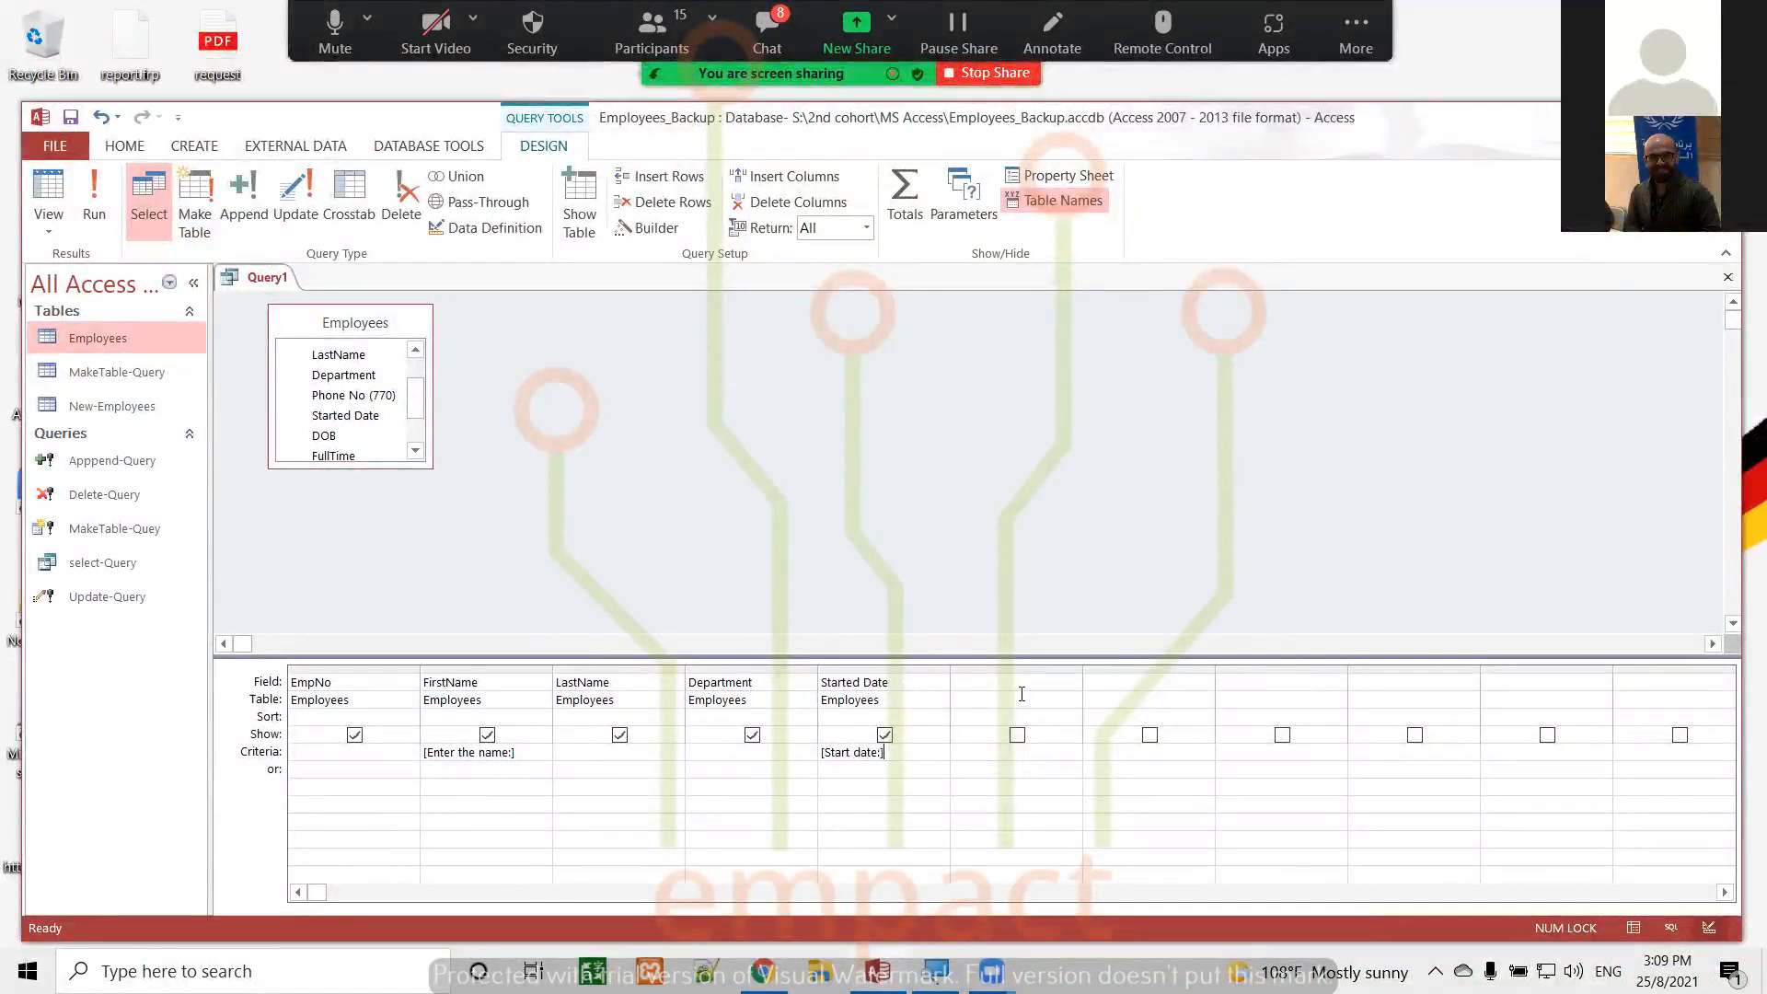
Replace the Started Date column's criteria with Between [Start date:] And [End date:]
key(BackSpace)
key(BackSpace)
key(BackSpace)
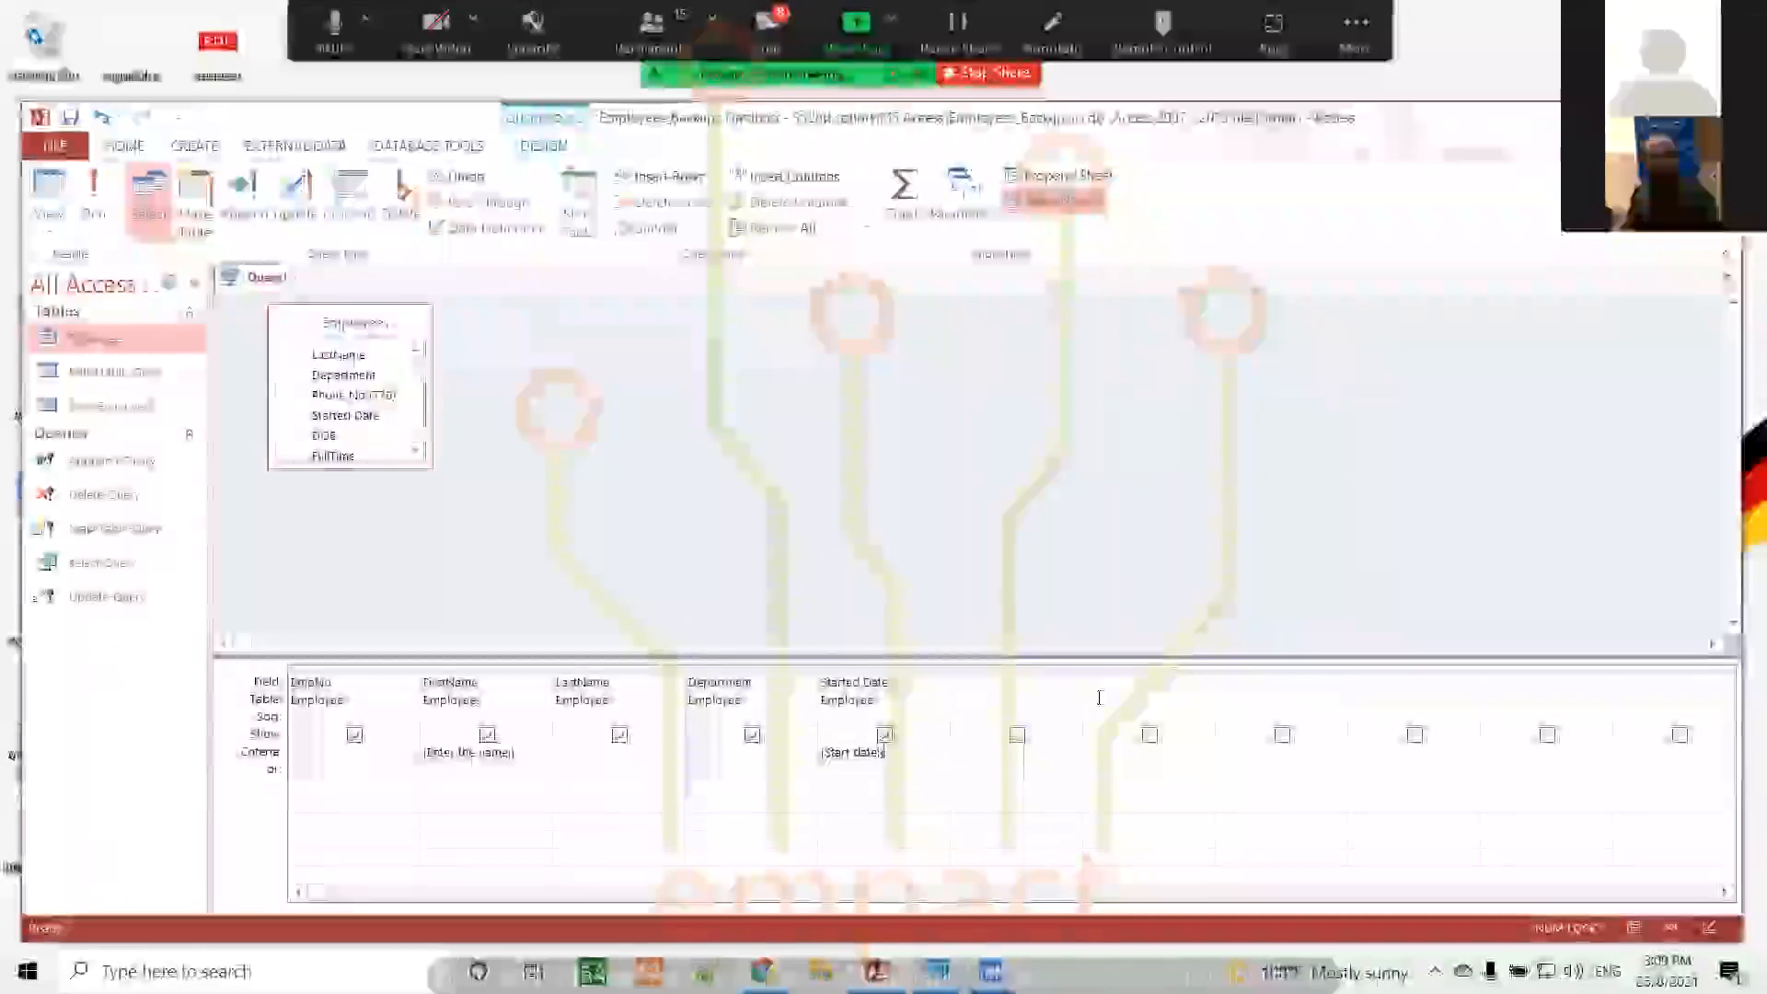
key(BackSpace)
key(BackSpace)
key(BackSpace)
key(BackSpace)
key(BackSpace)
key(BackSpace)
key(BackSpace)
key(BackSpace)
key(BackSpace)
key(BackSpace)
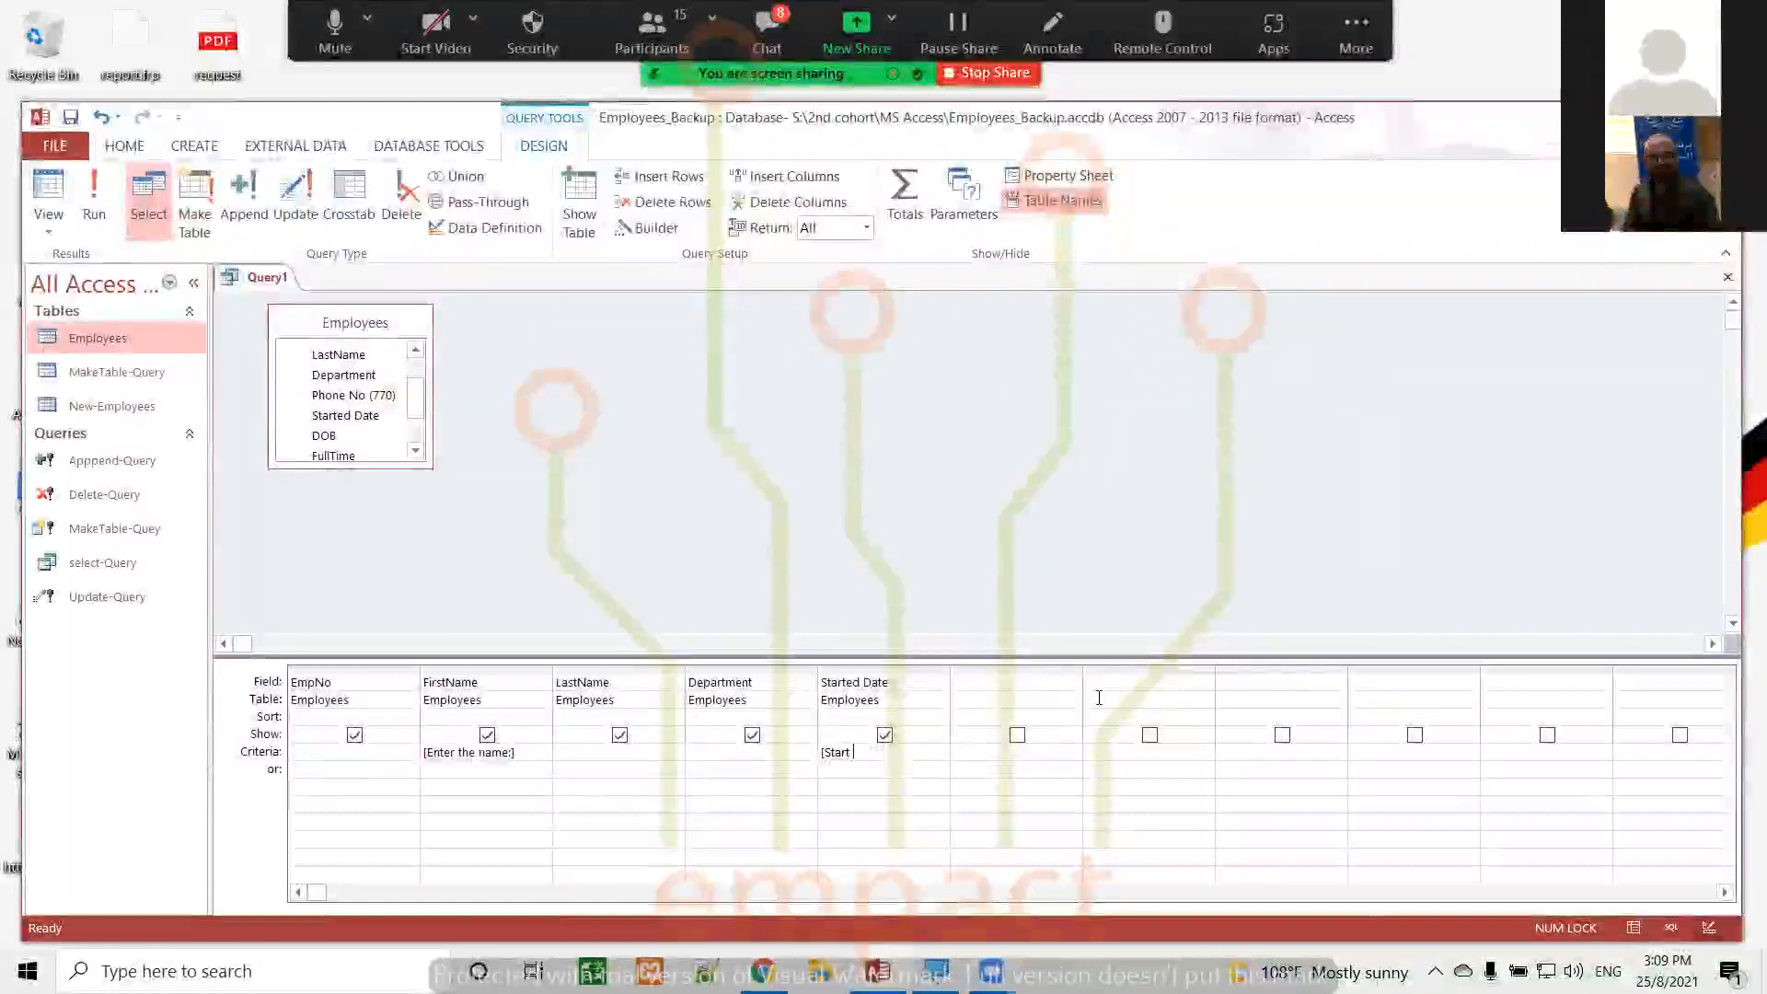
text(Between)
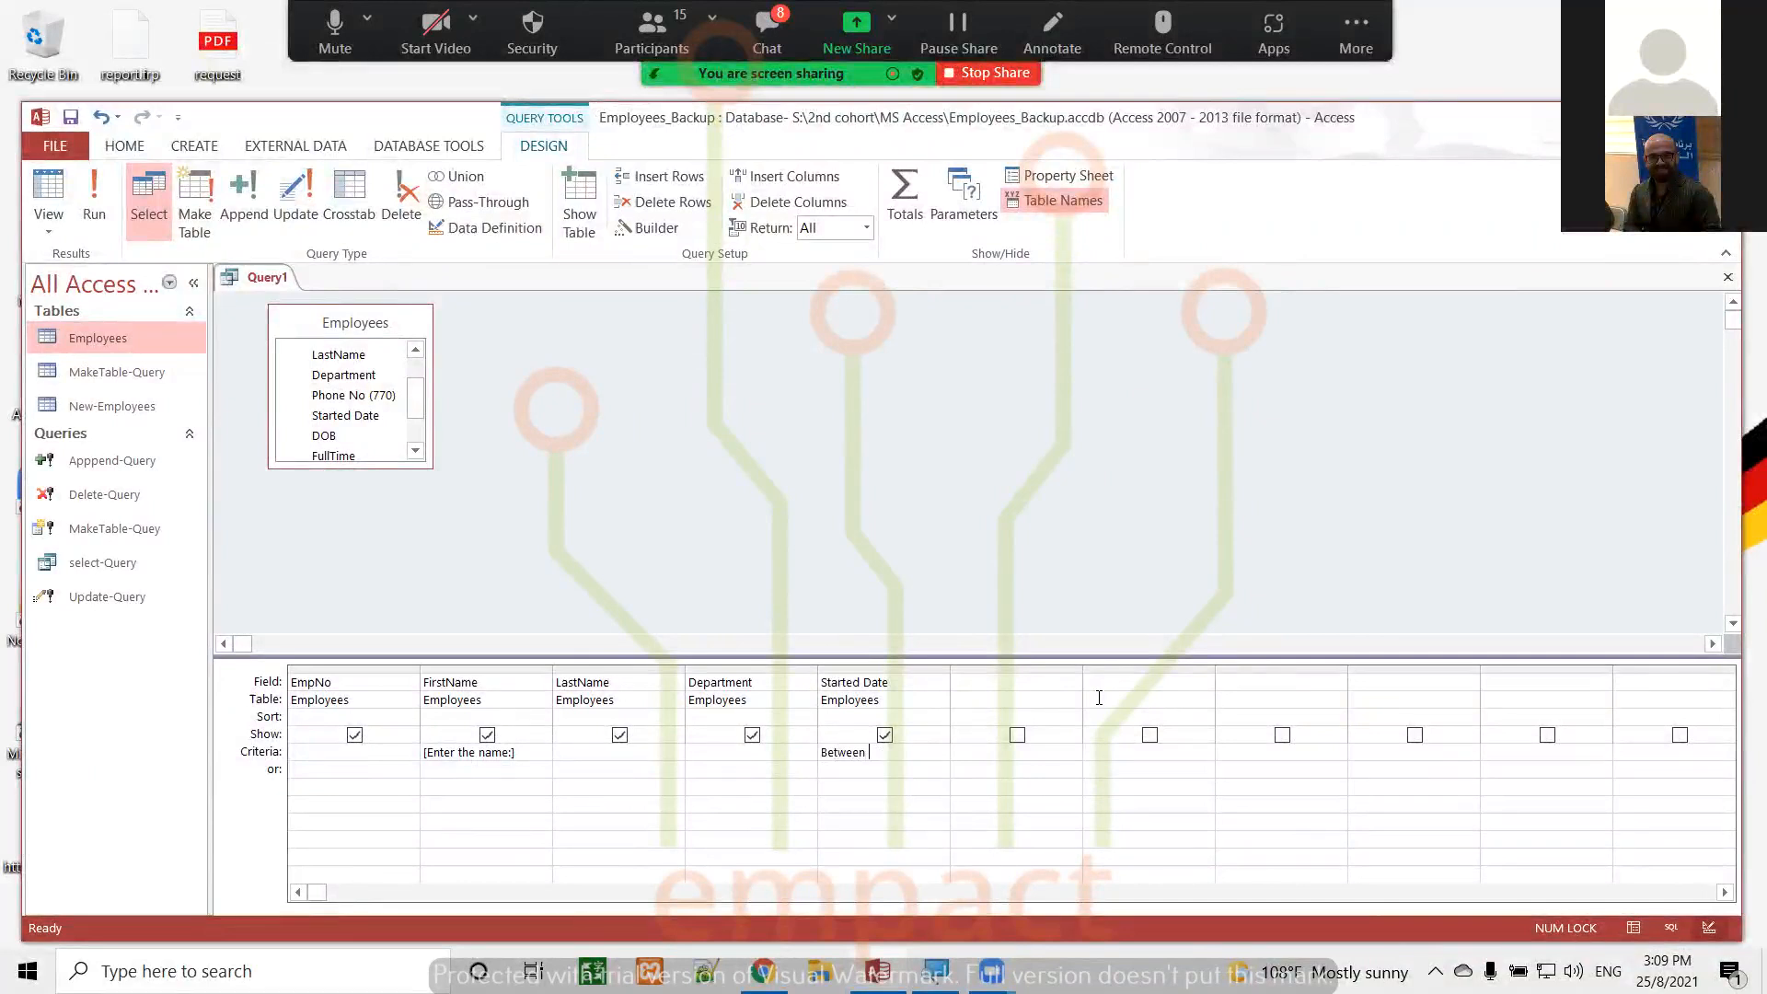
text( [)
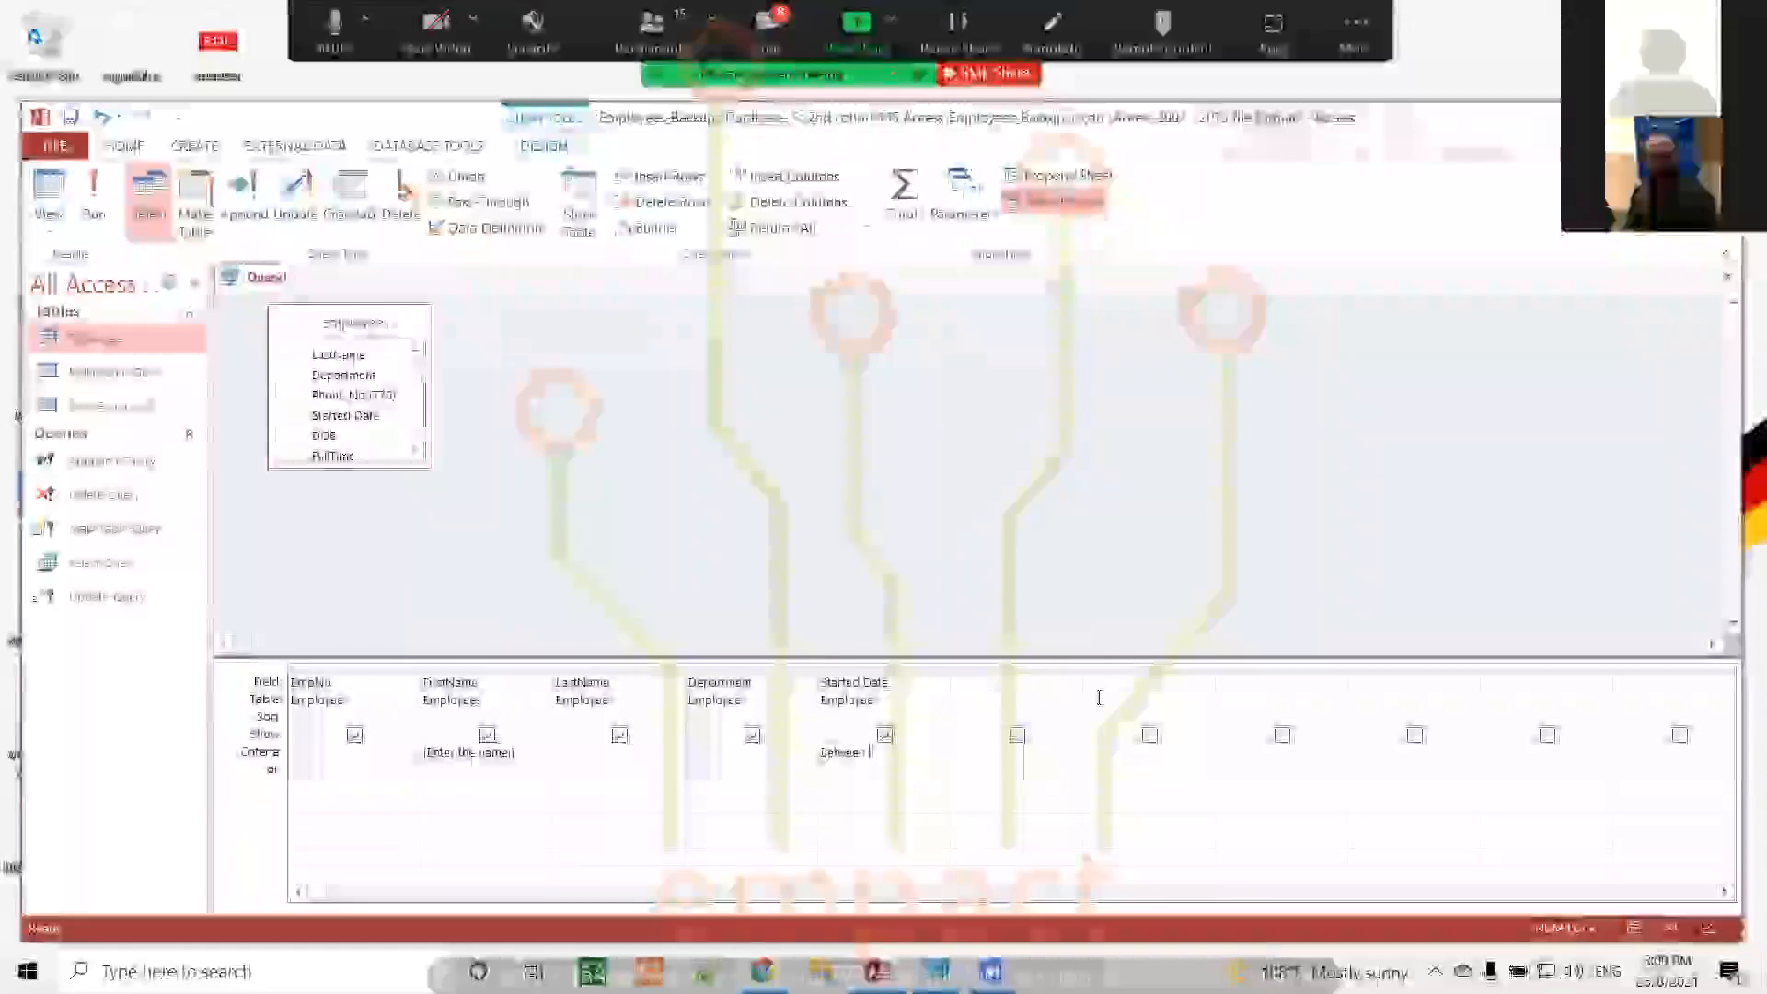
text(Star)
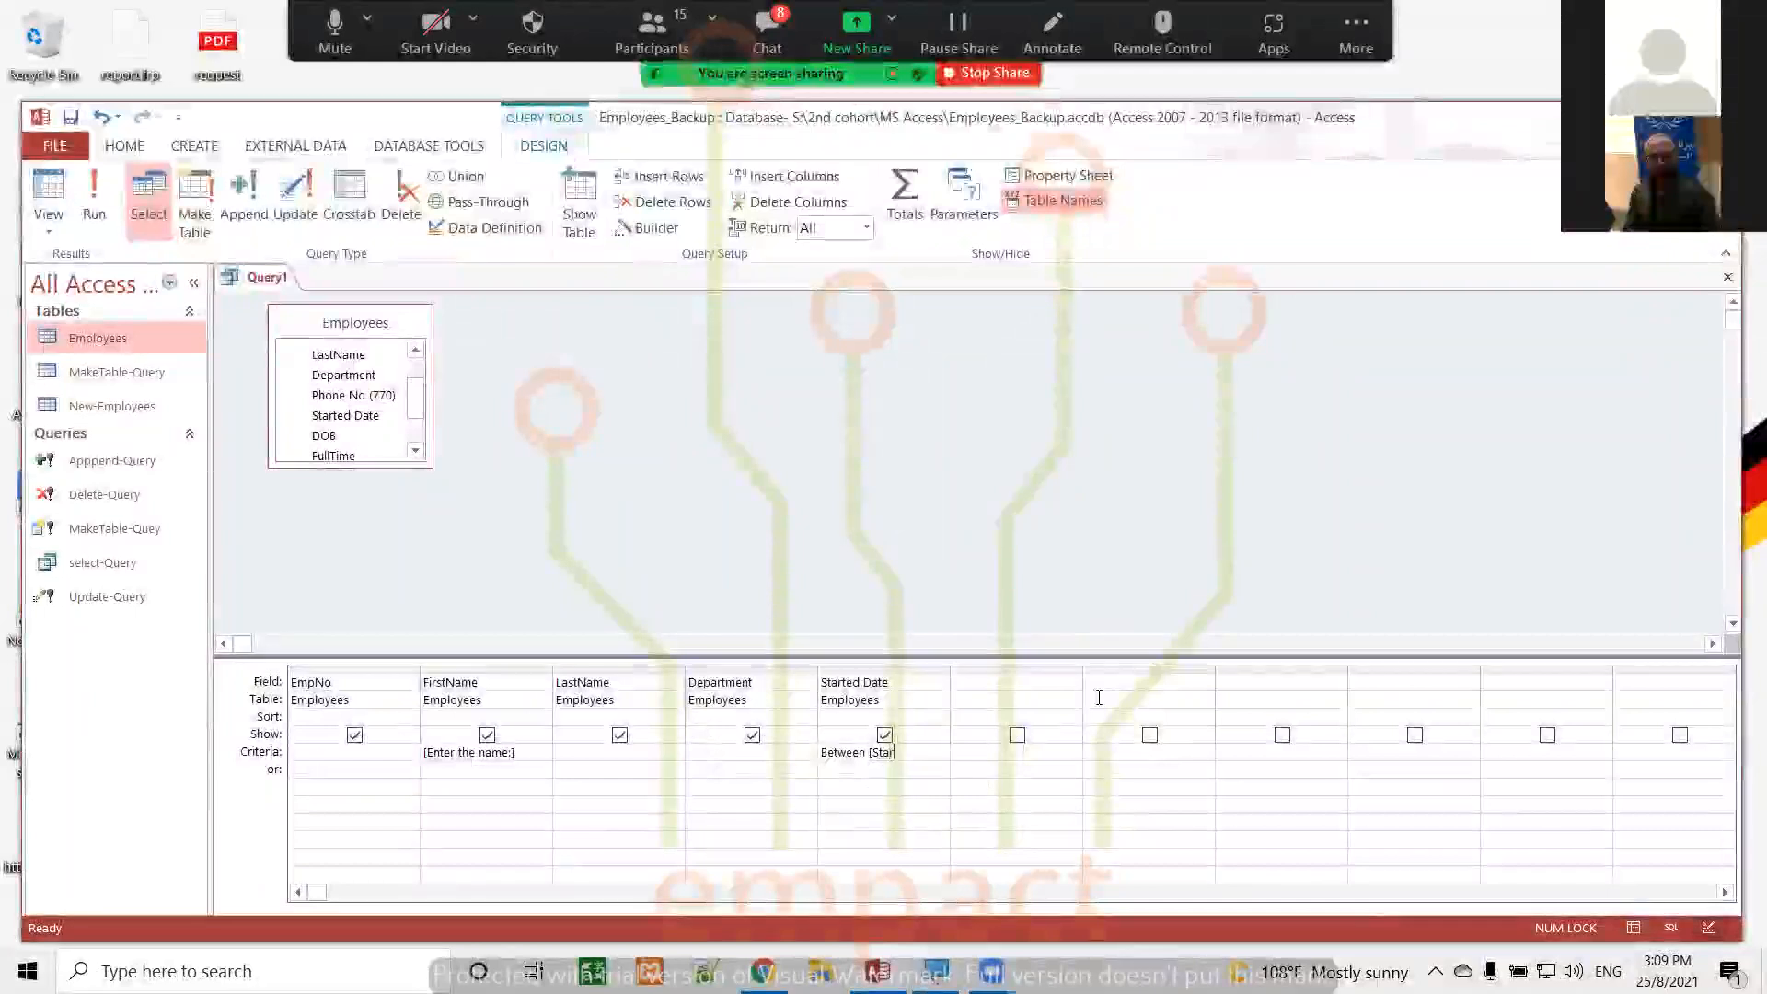
text(t date)
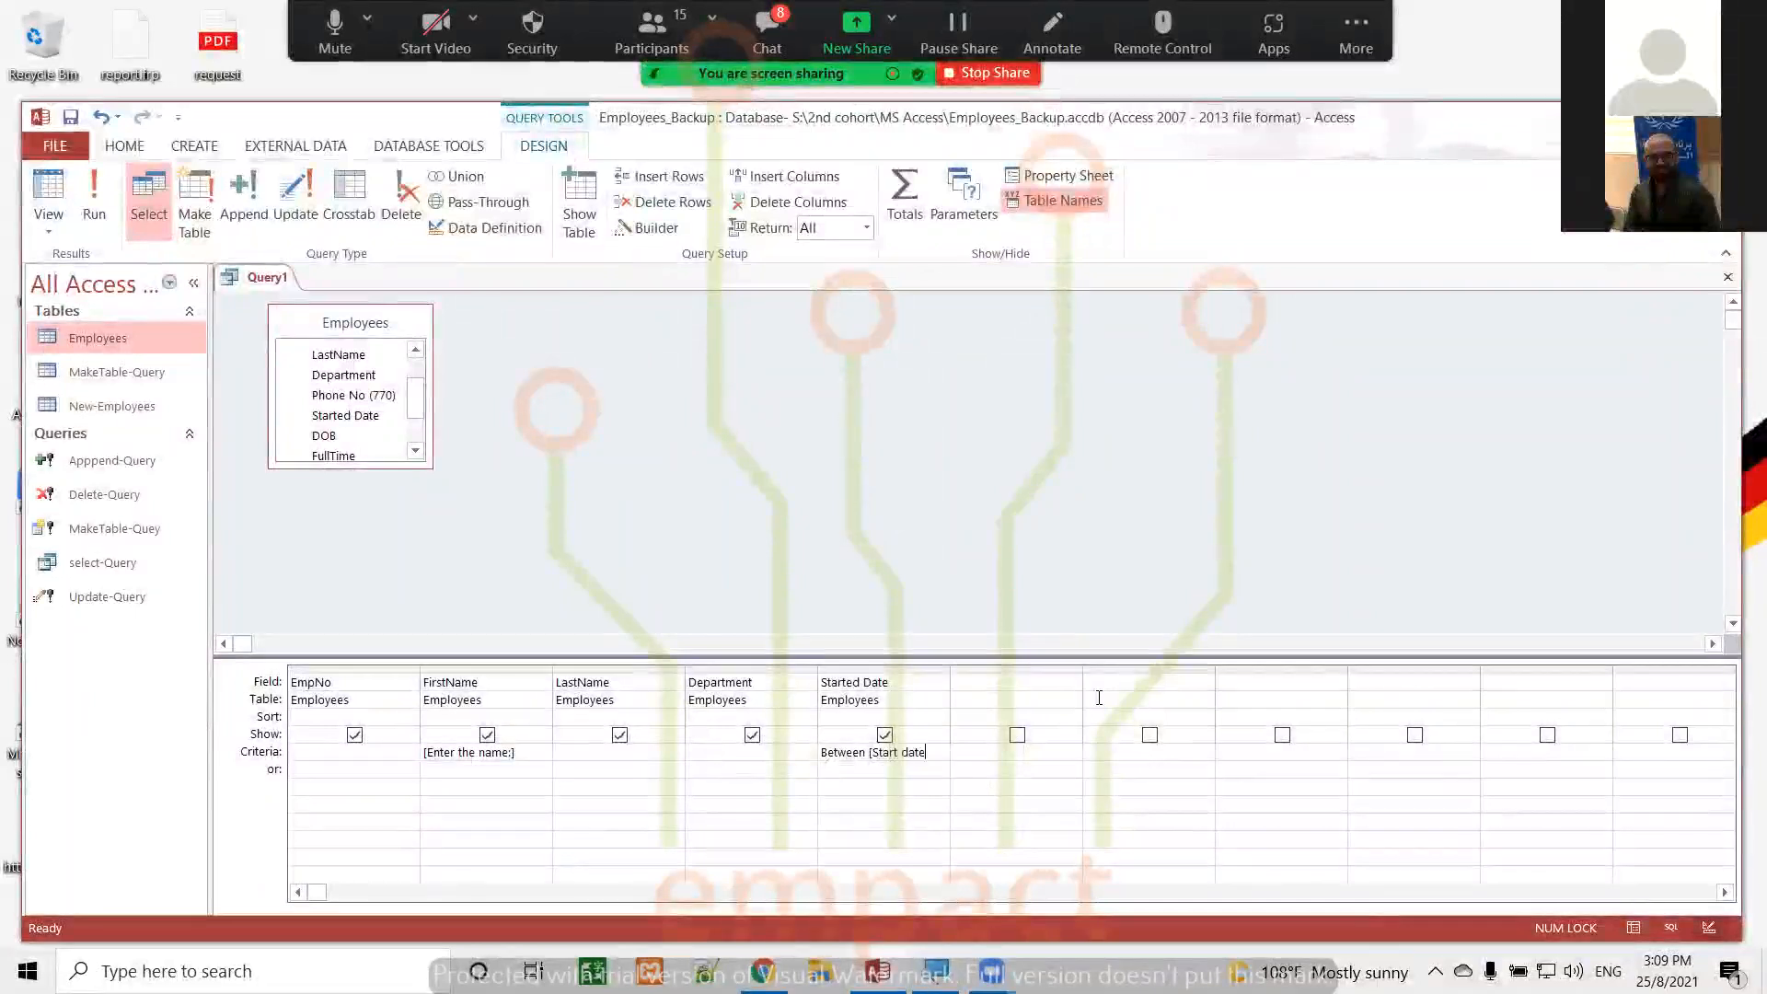
text(:] And )
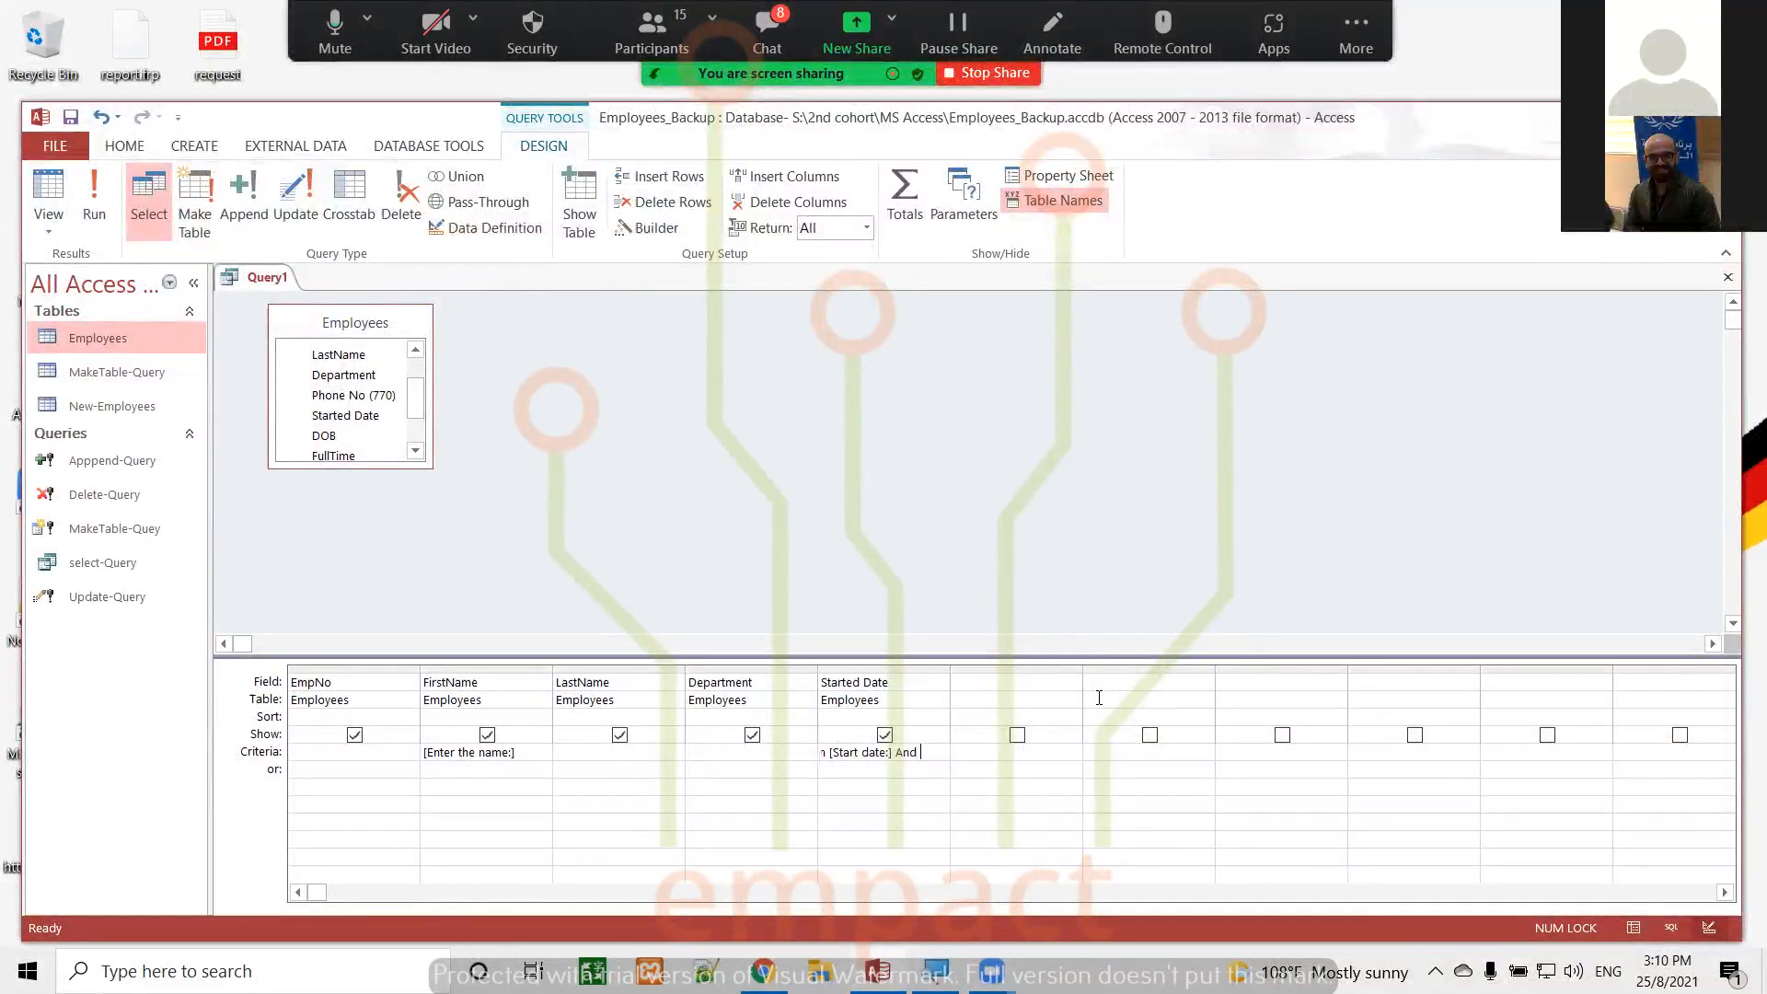
text([)
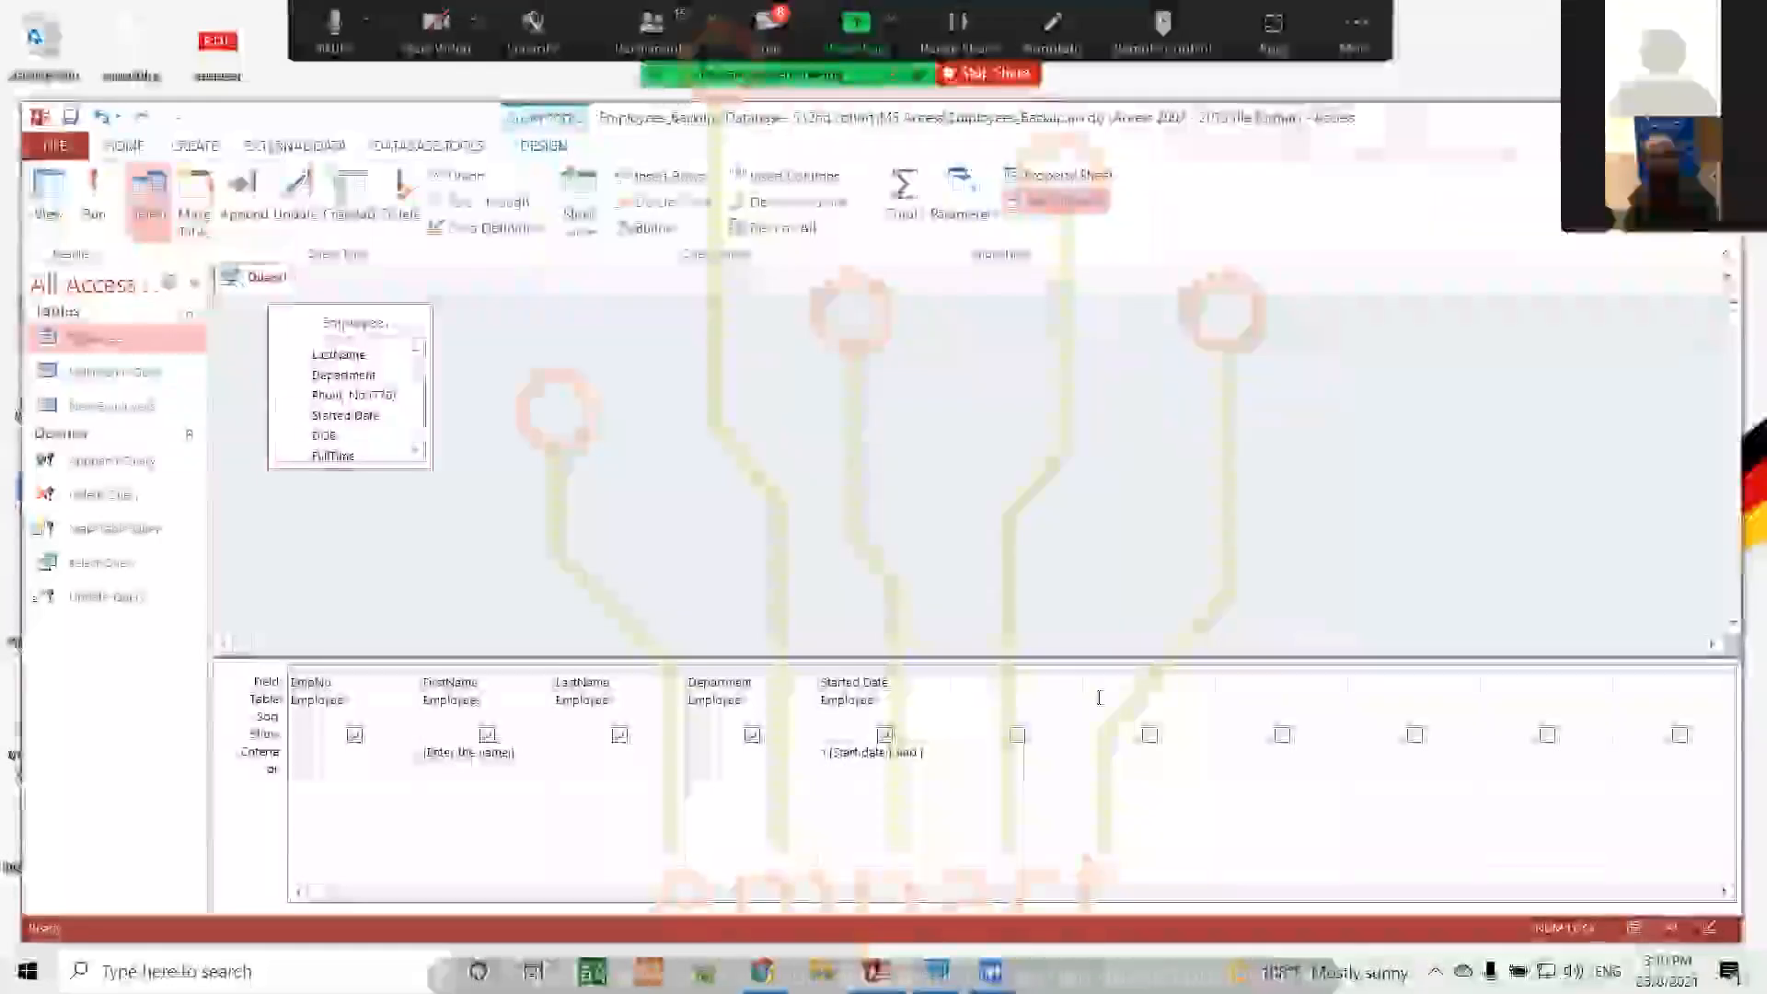
text(End date:)
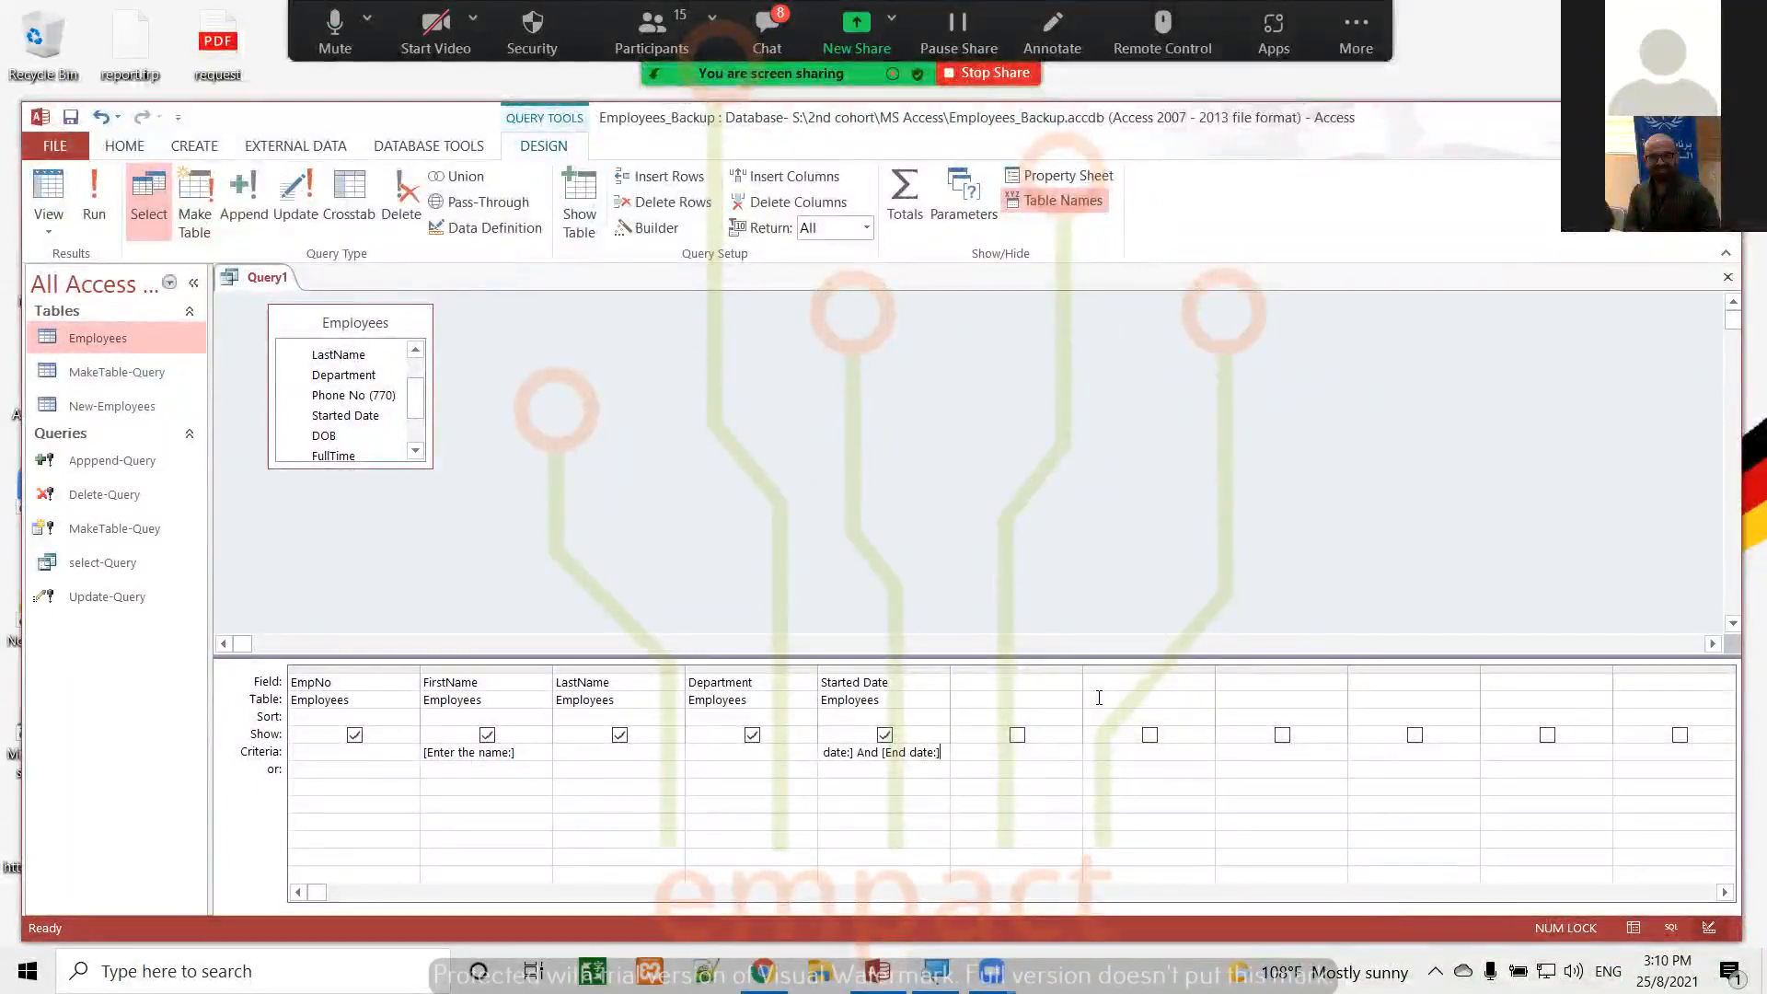
Run the query, cancel it at the name prompt, and clear the FirstName column's criteria
click(93, 195)
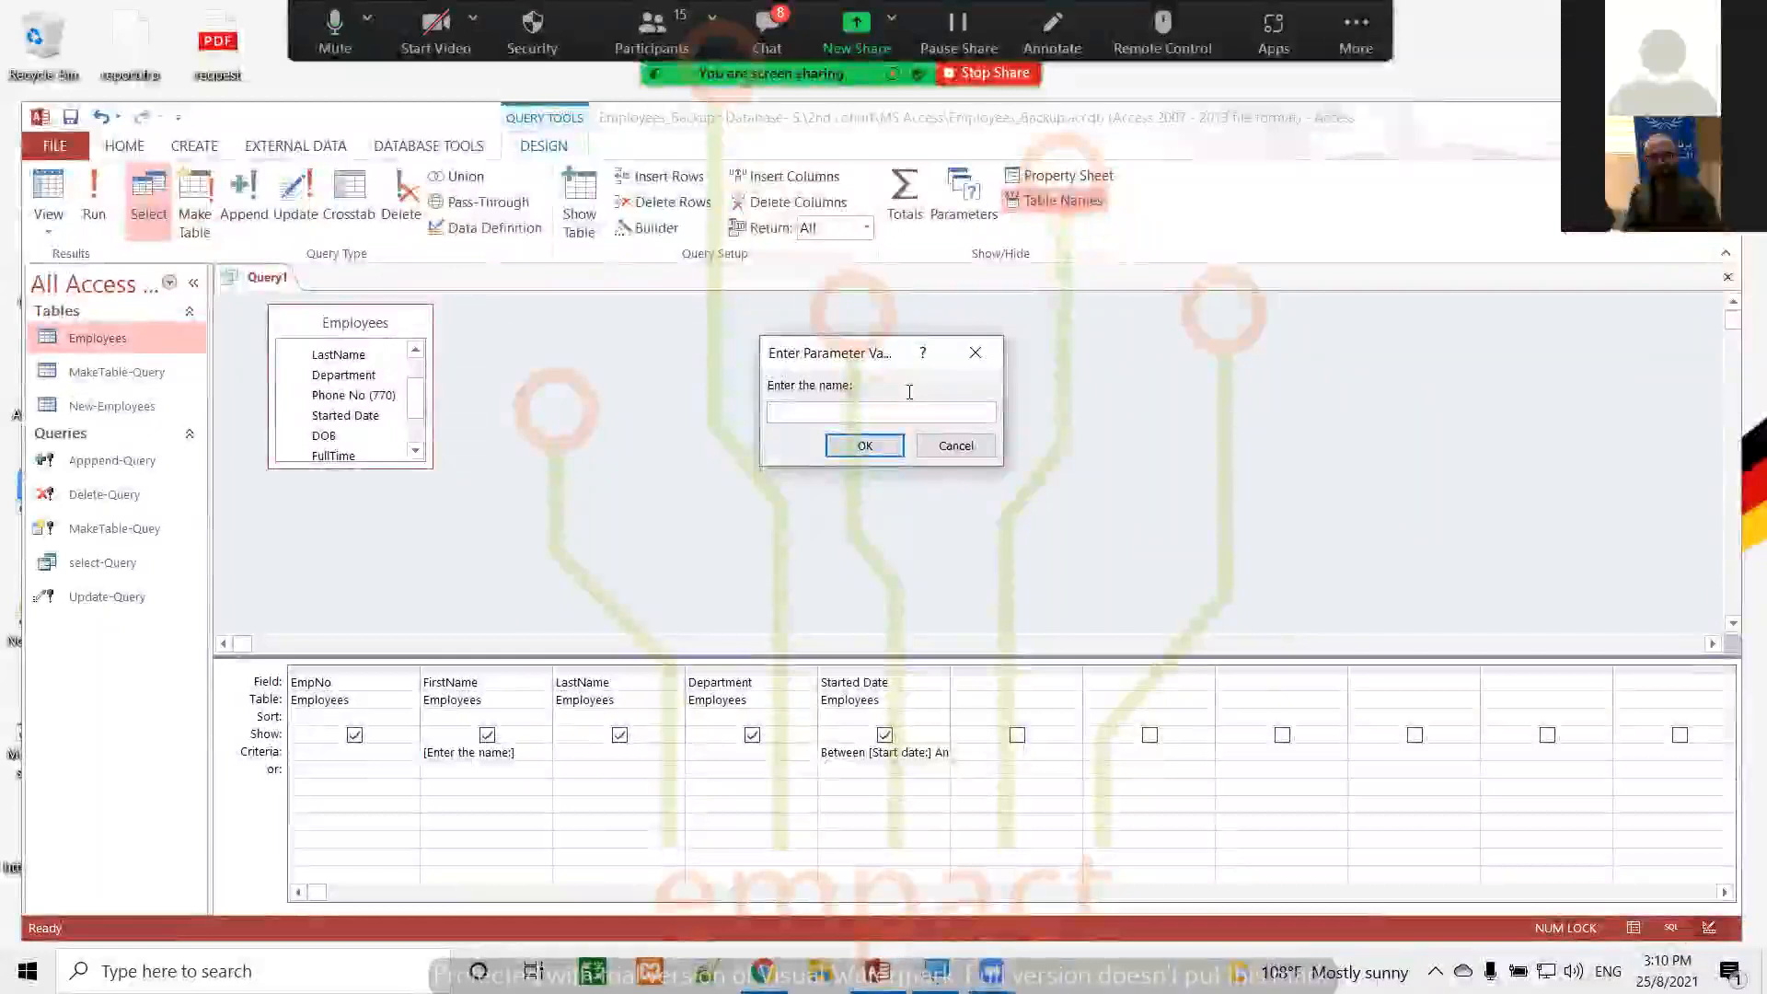
click(963, 357)
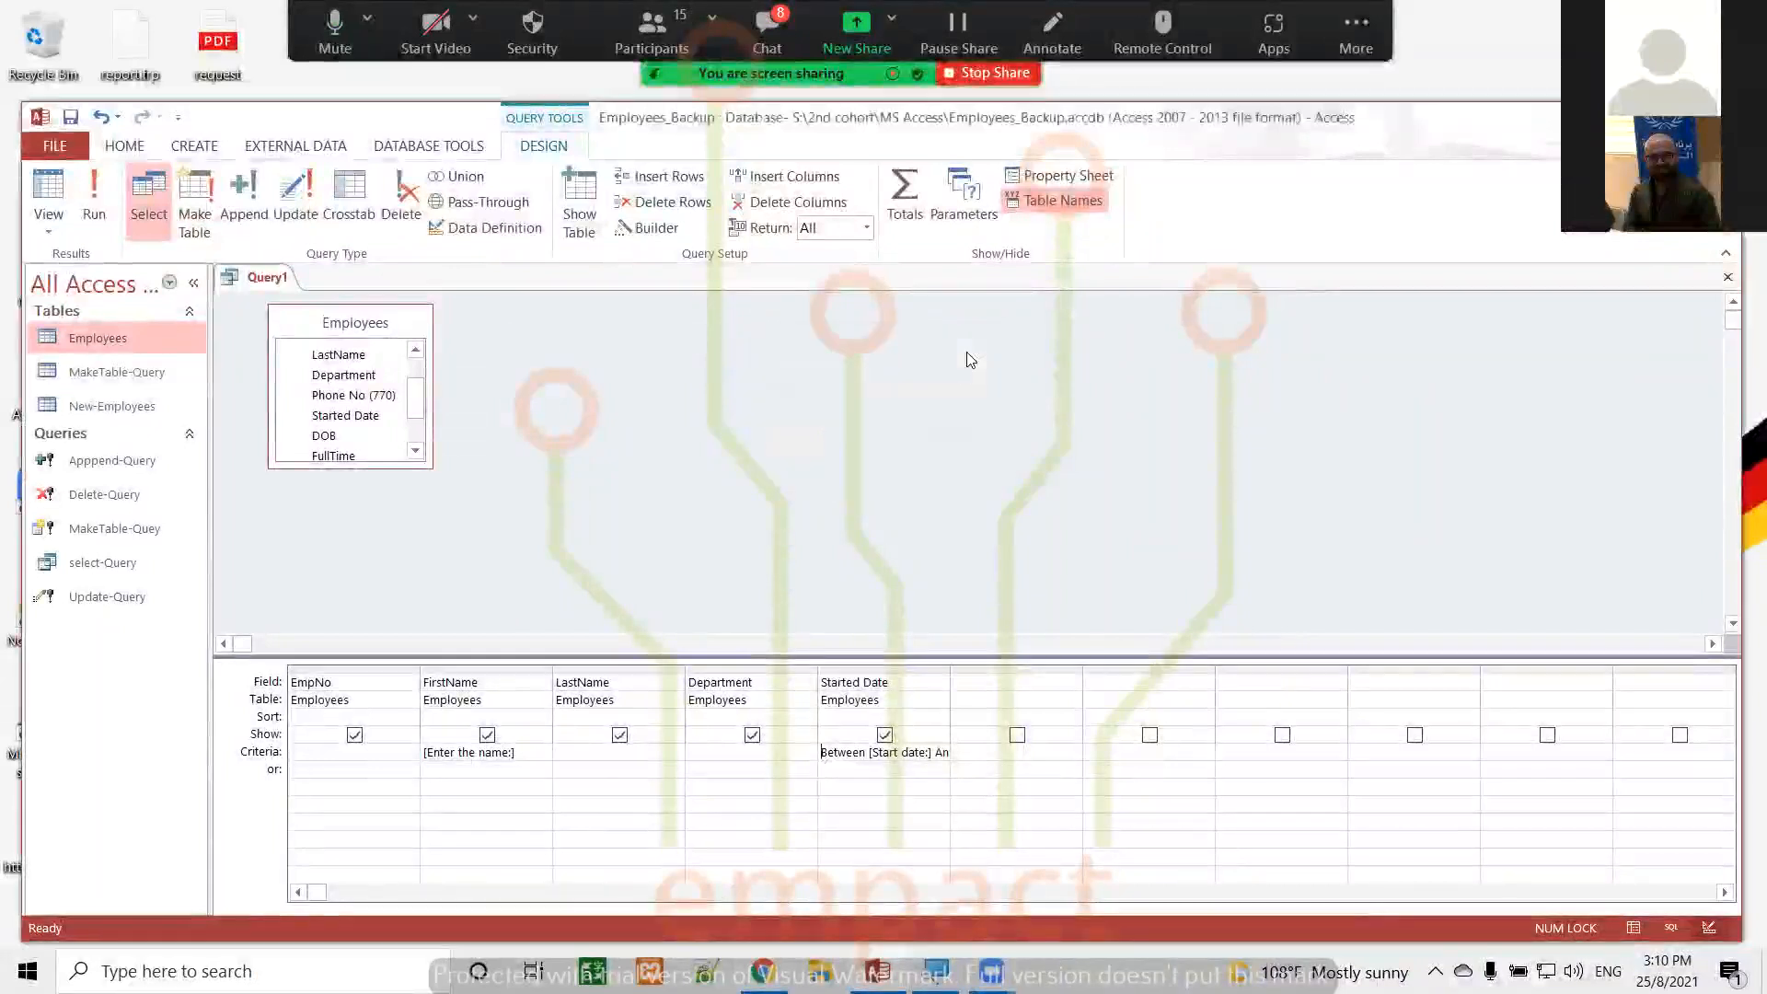
click(515, 754)
key(BackSpace)
key(BackSpace)
key(BackSpace)
key(BackSpace)
key(BackSpace)
key(BackSpace)
key(BackSpace)
key(BackSpace)
key(BackSpace)
key(BackSpace)
key(BackSpace)
key(BackSpace)
key(BackSpace)
key(BackSpace)
key(BackSpace)
key(BackSpace)
key(BackSpace)
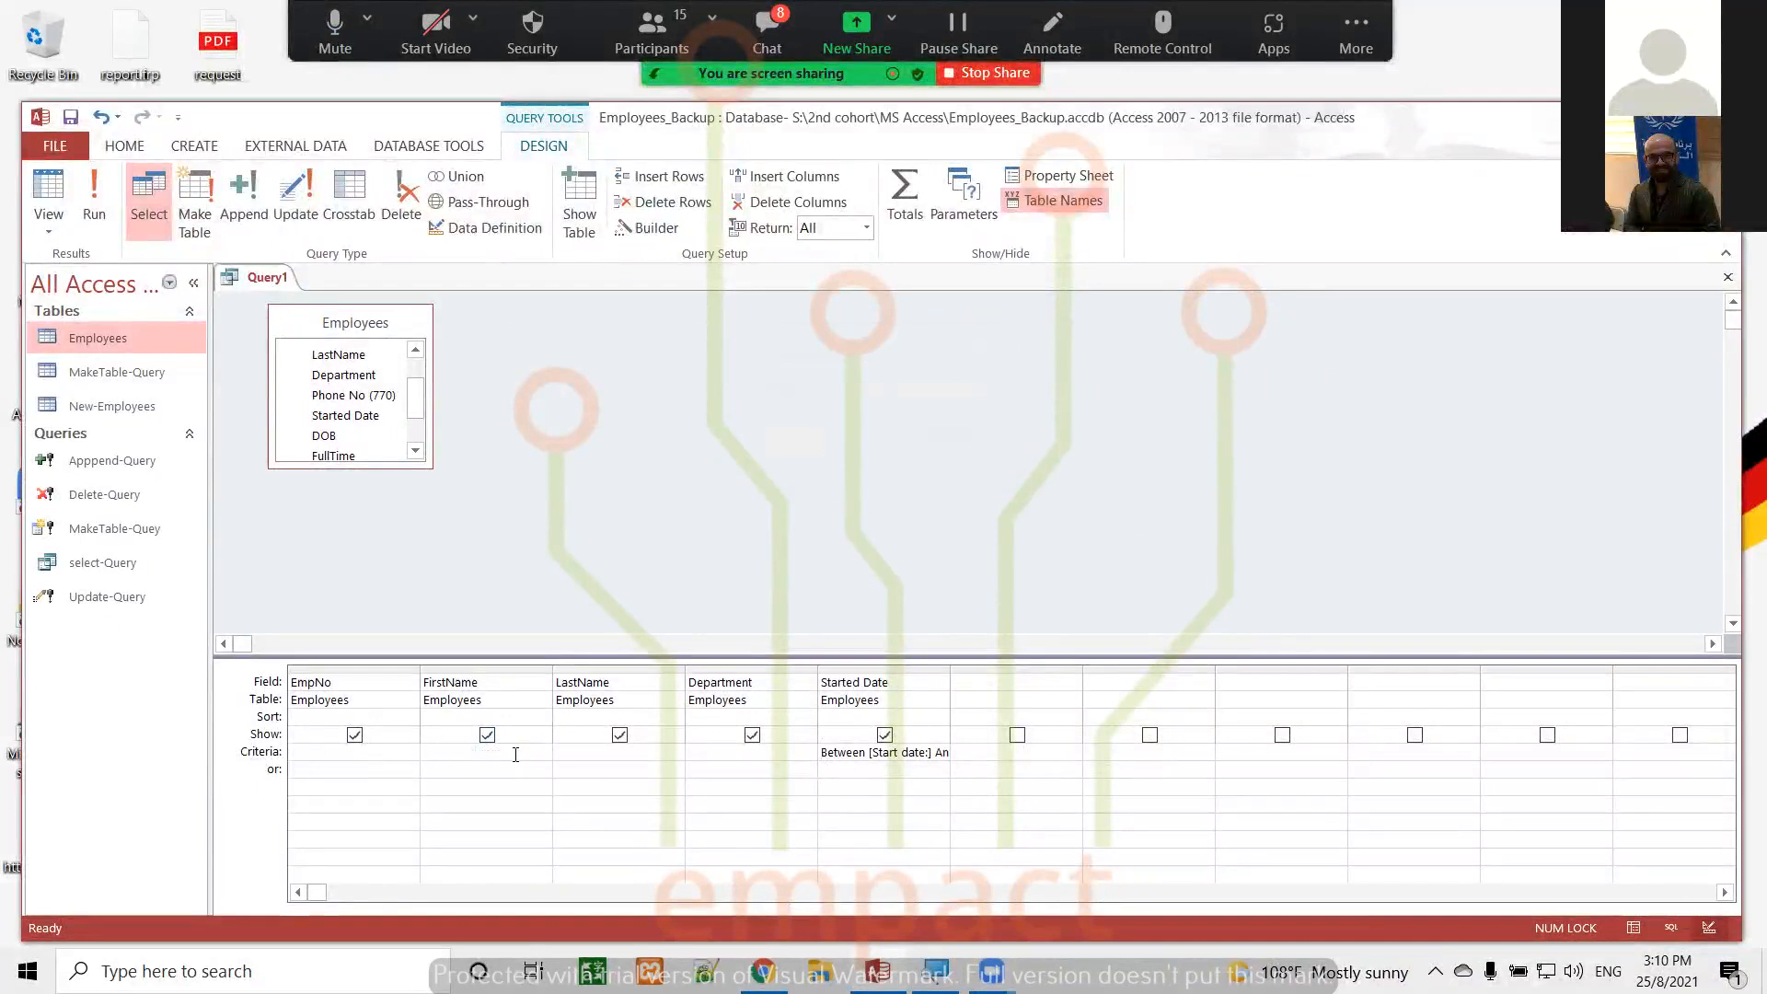
Run the query with start date 1-5-1999 and end date 1-9-1999, view the matching employees, and return to Design view
click(113, 217)
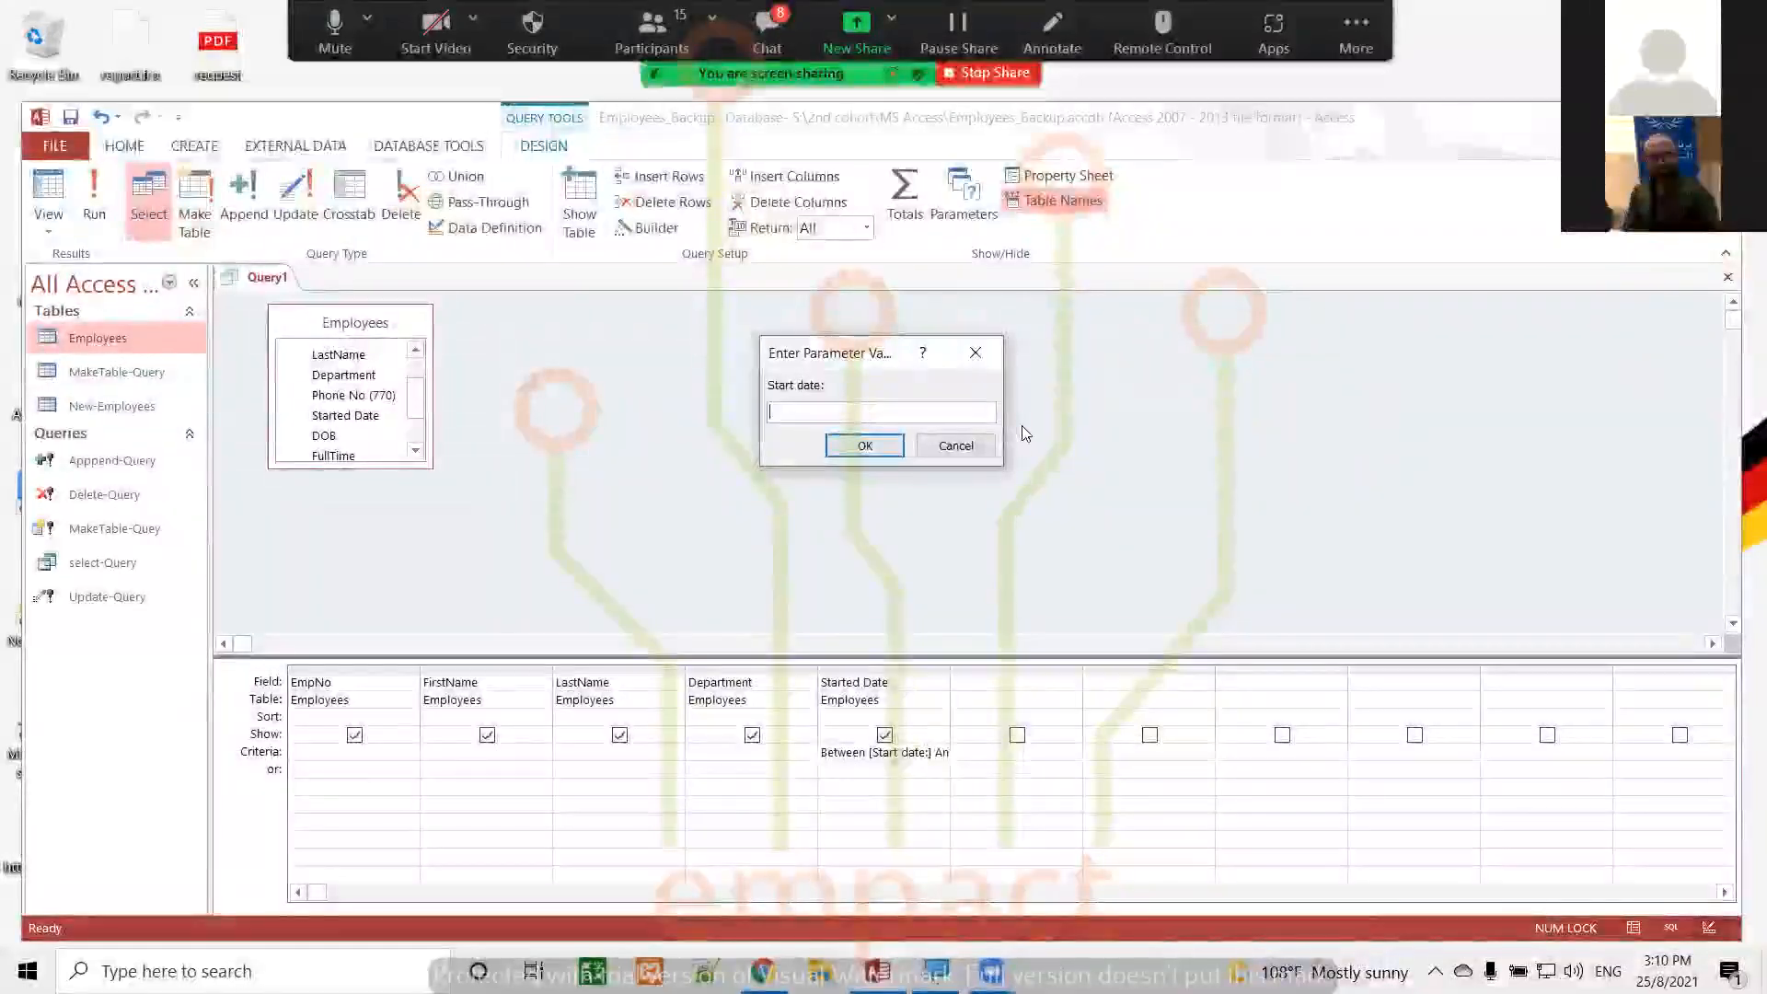
text(1)
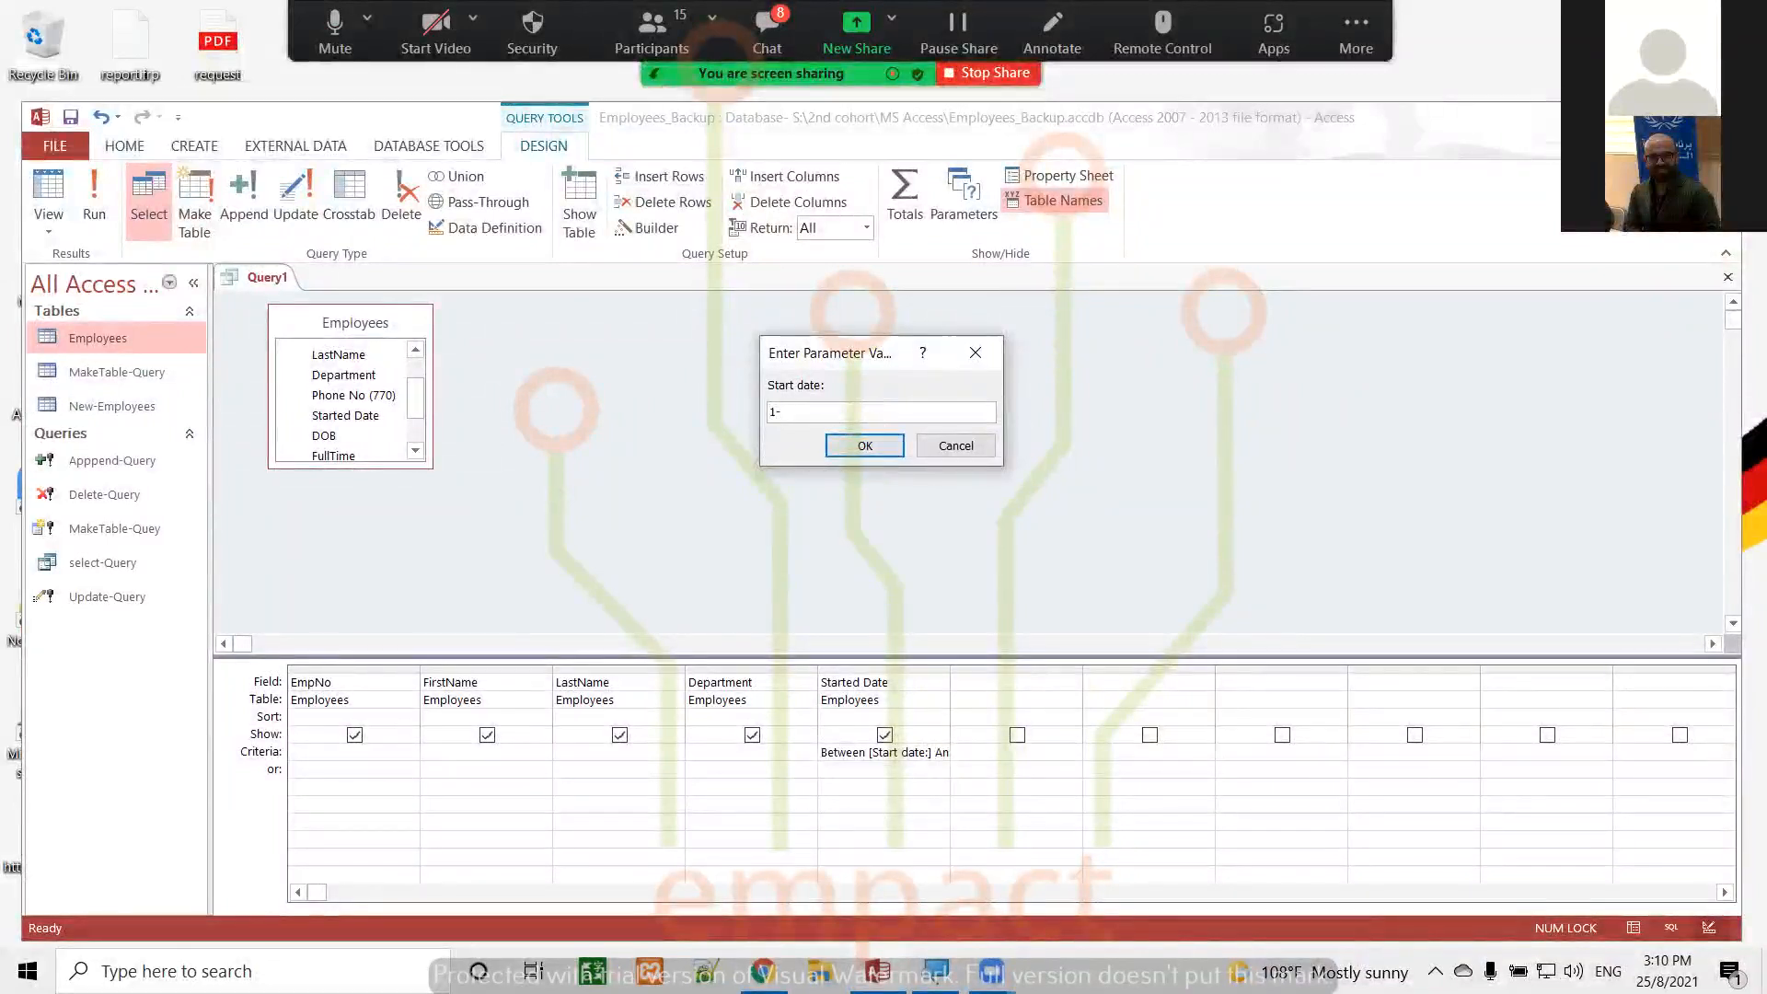
text(-5-199)
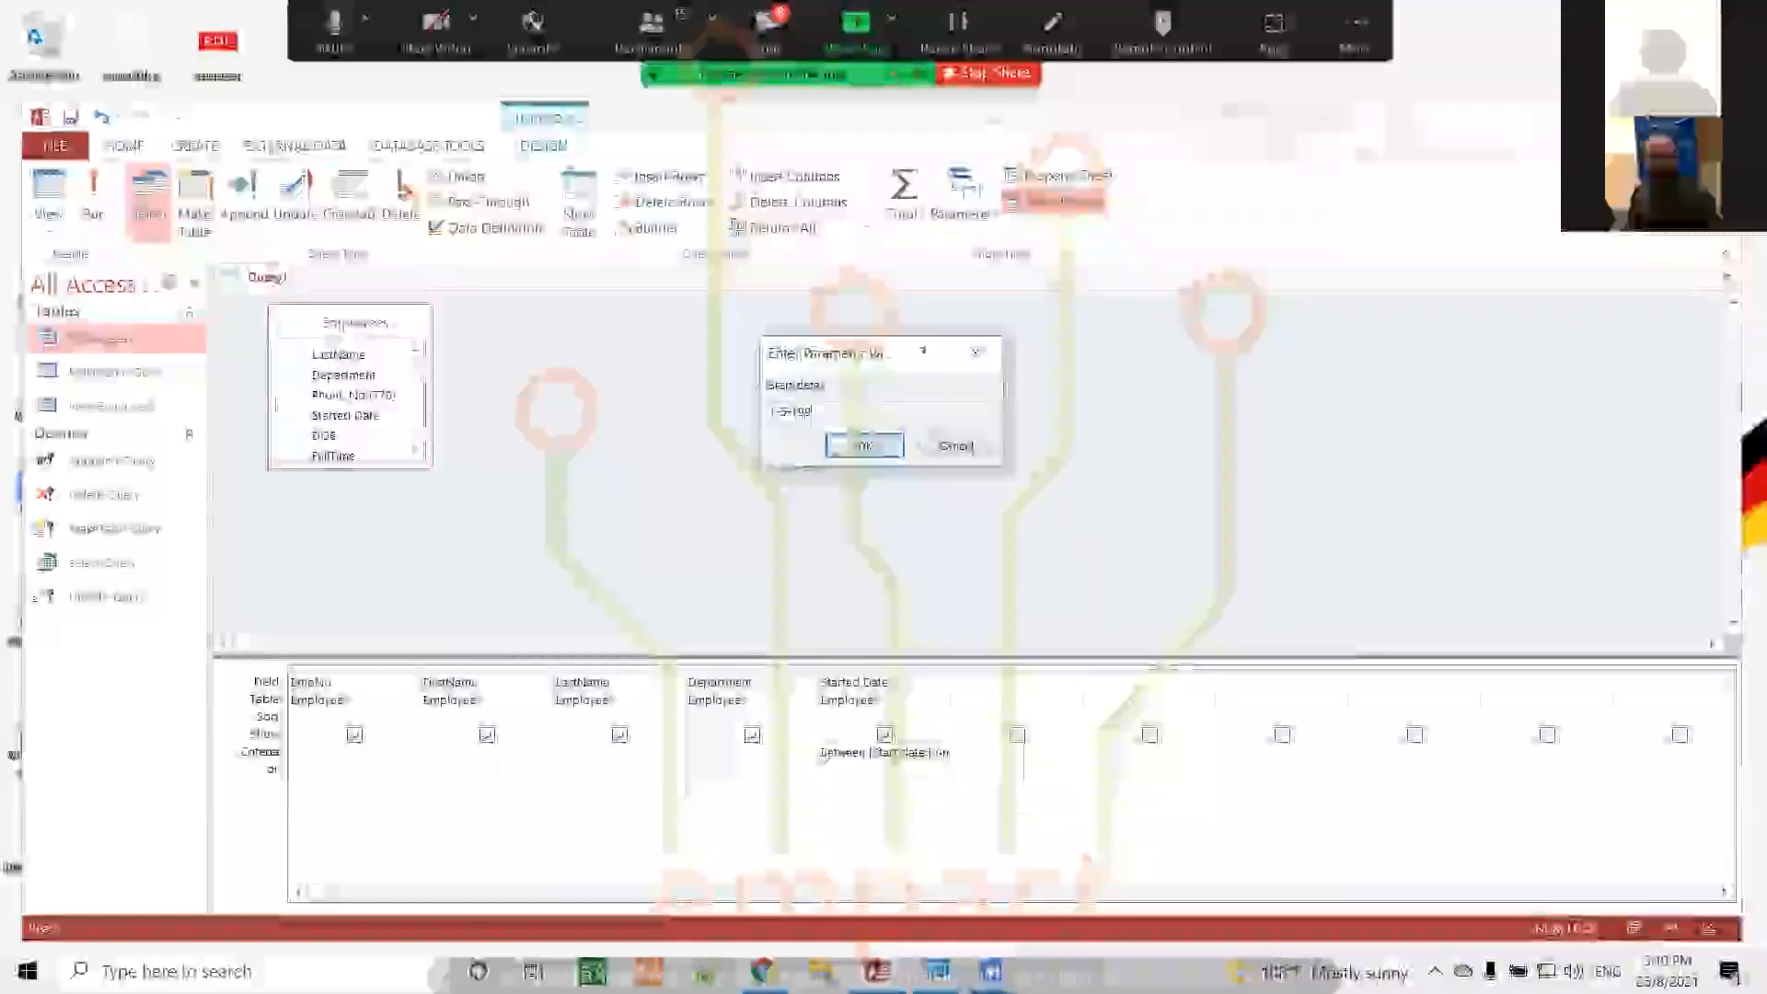
text(9)
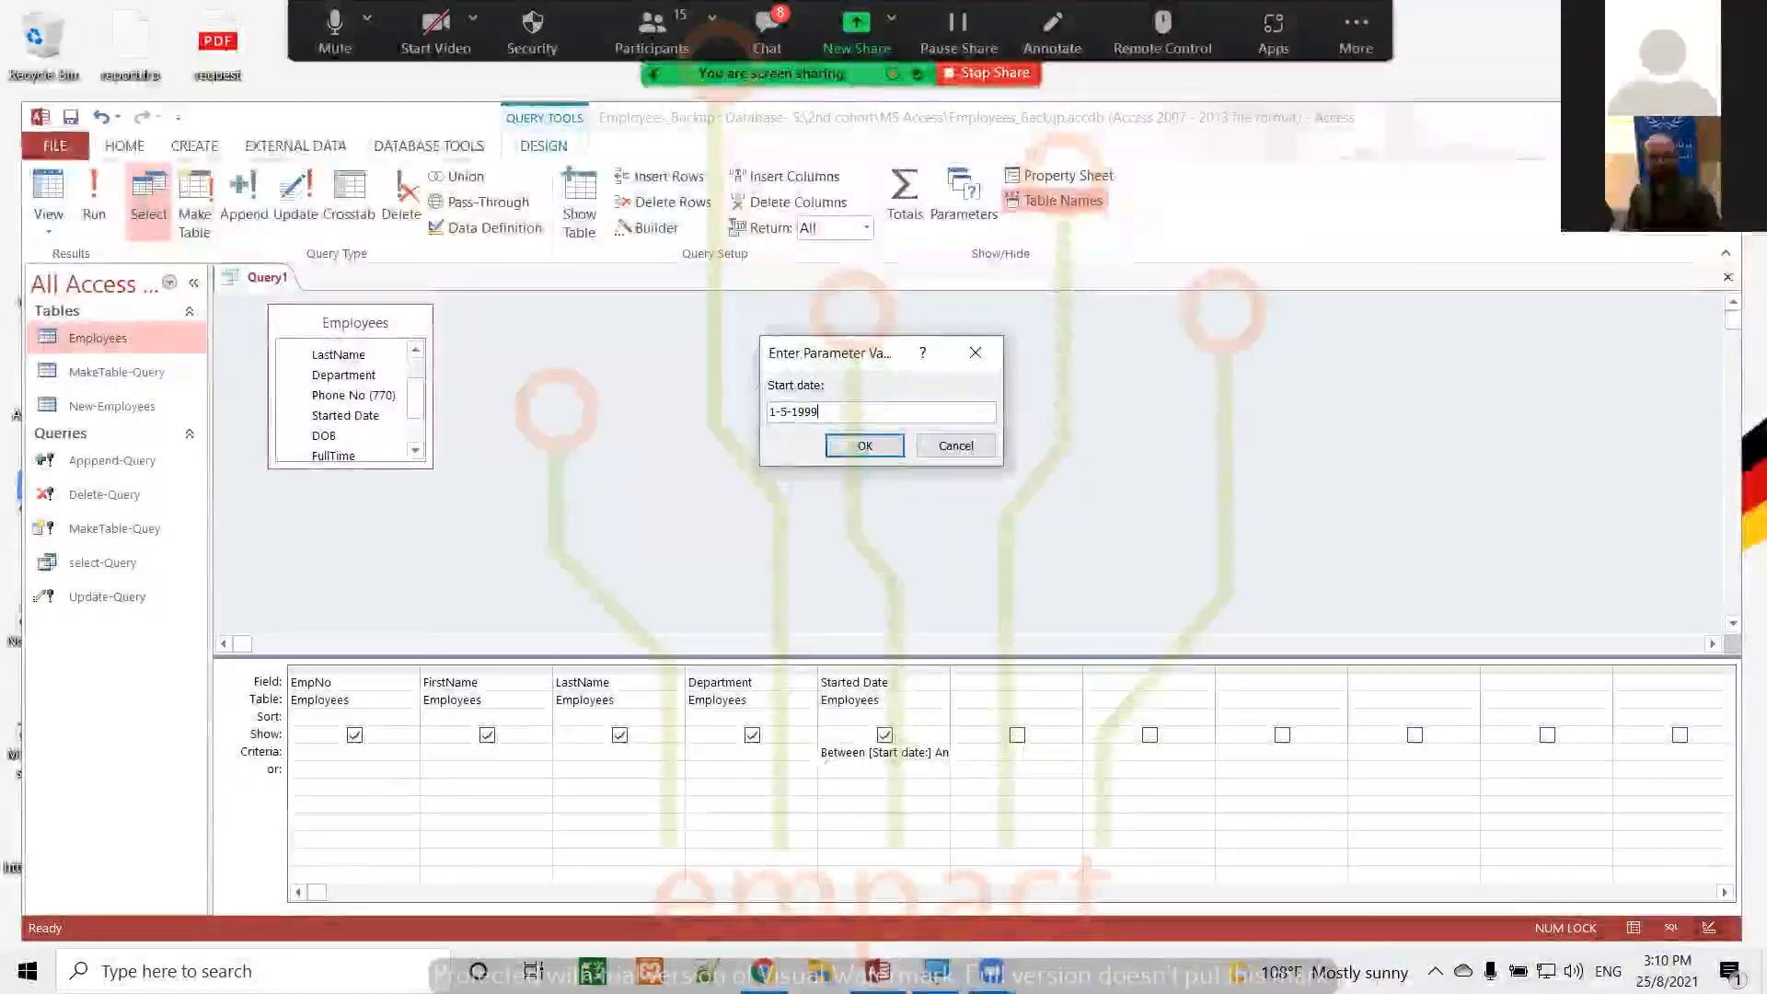
click(874, 447)
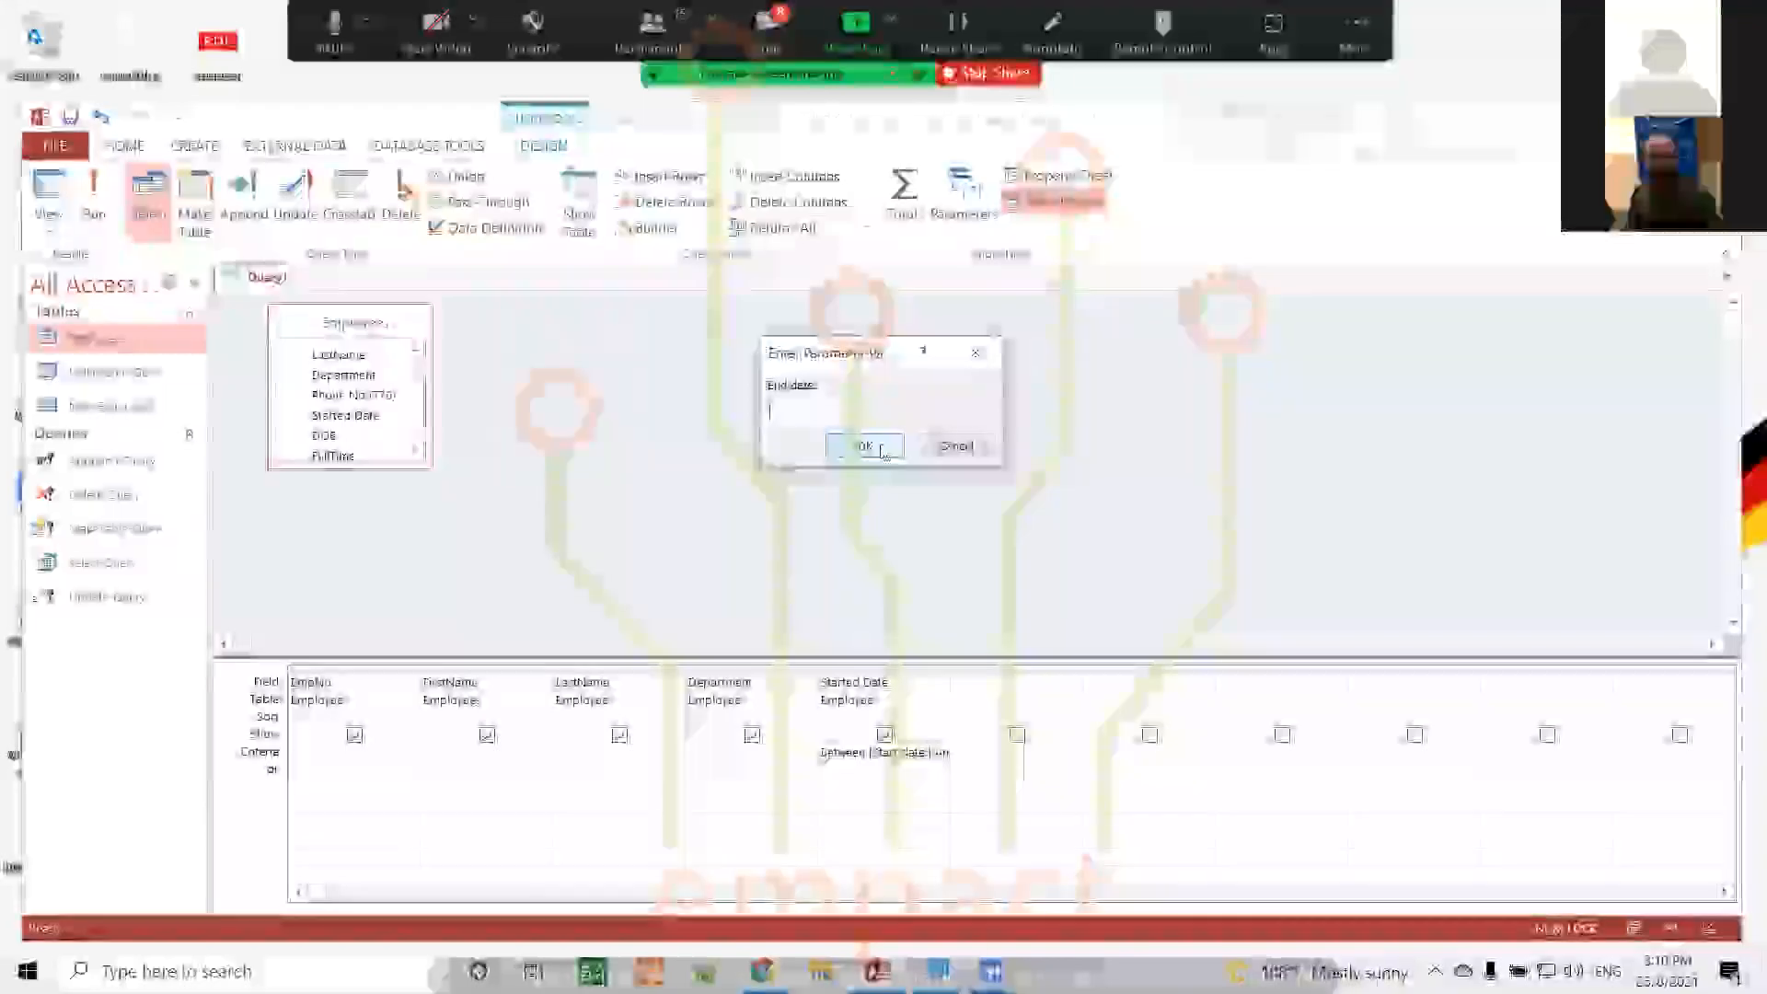
text(1-)
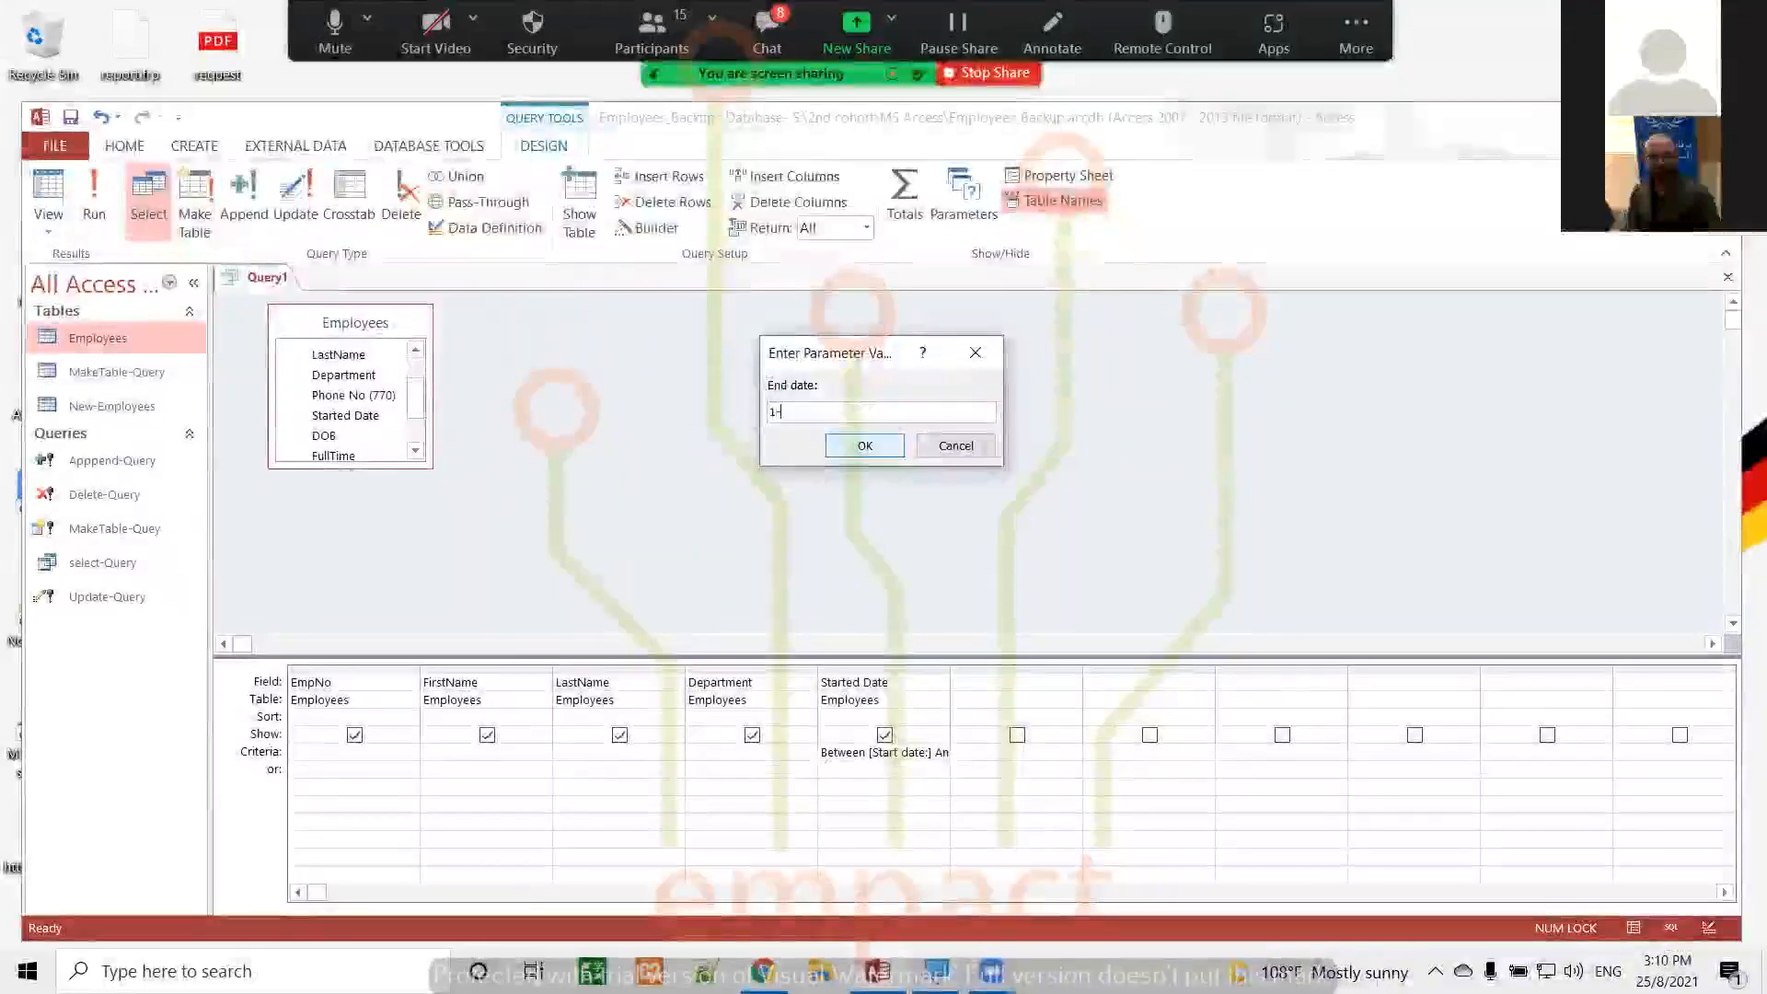
text(9-)
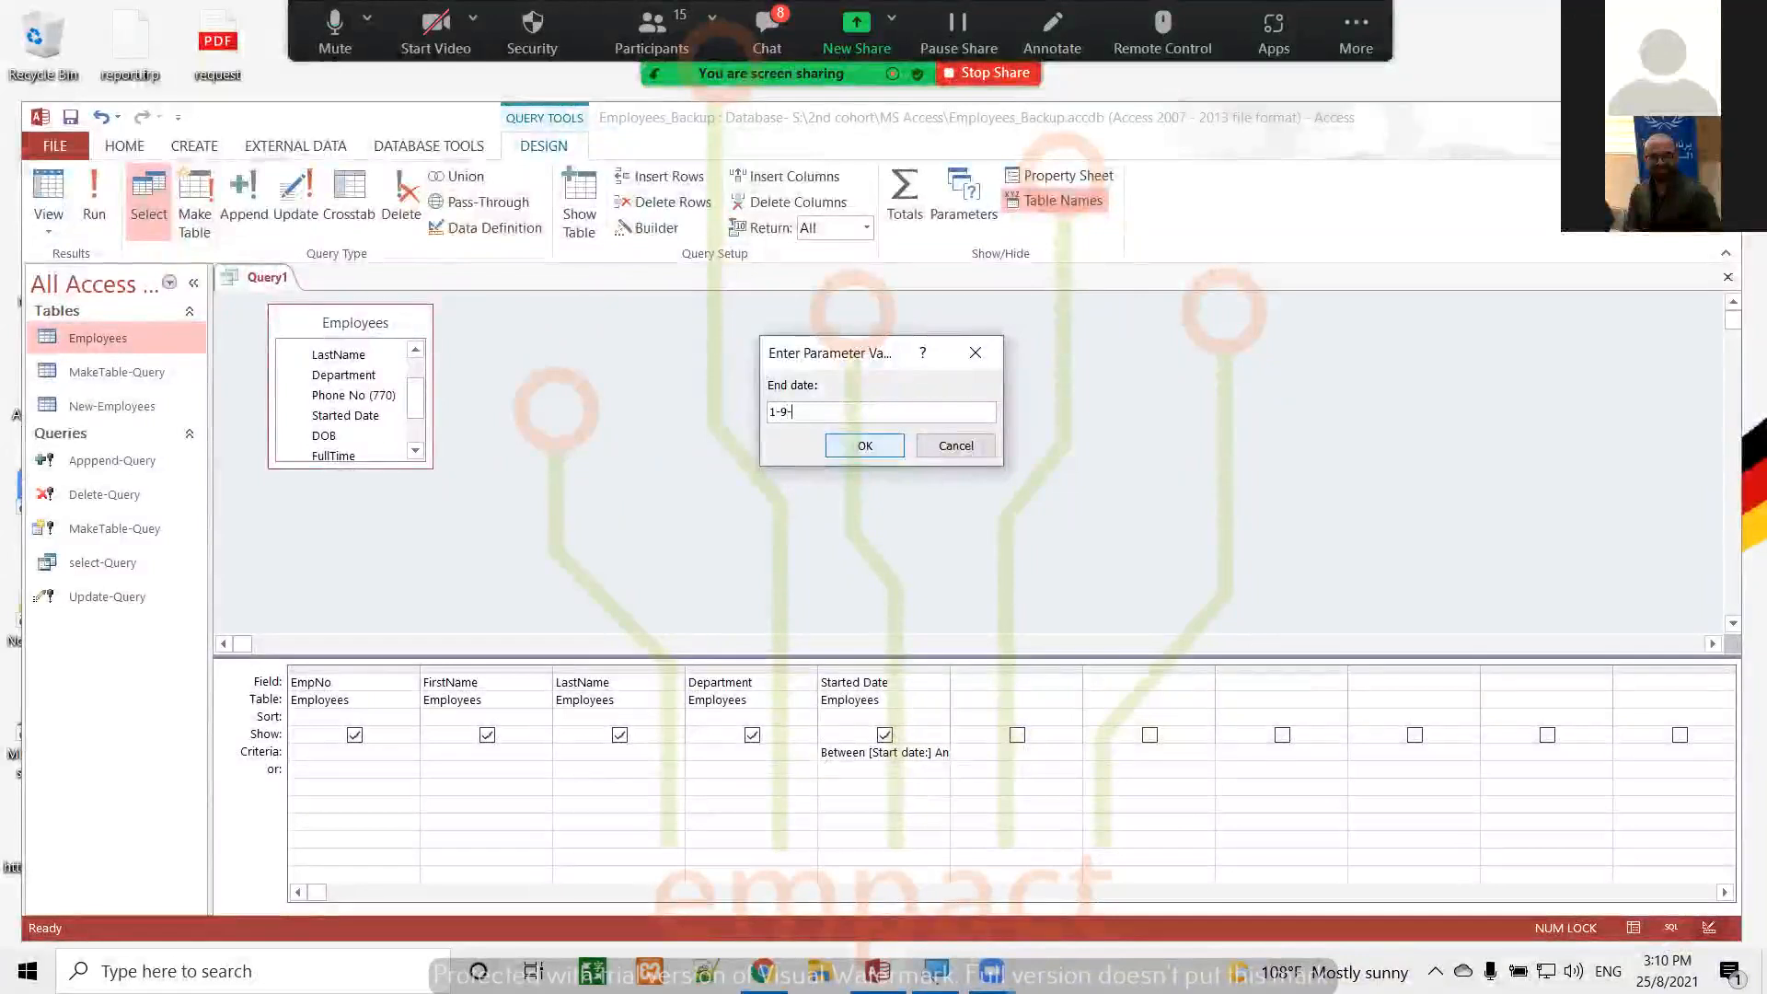
text(1999)
click(865, 446)
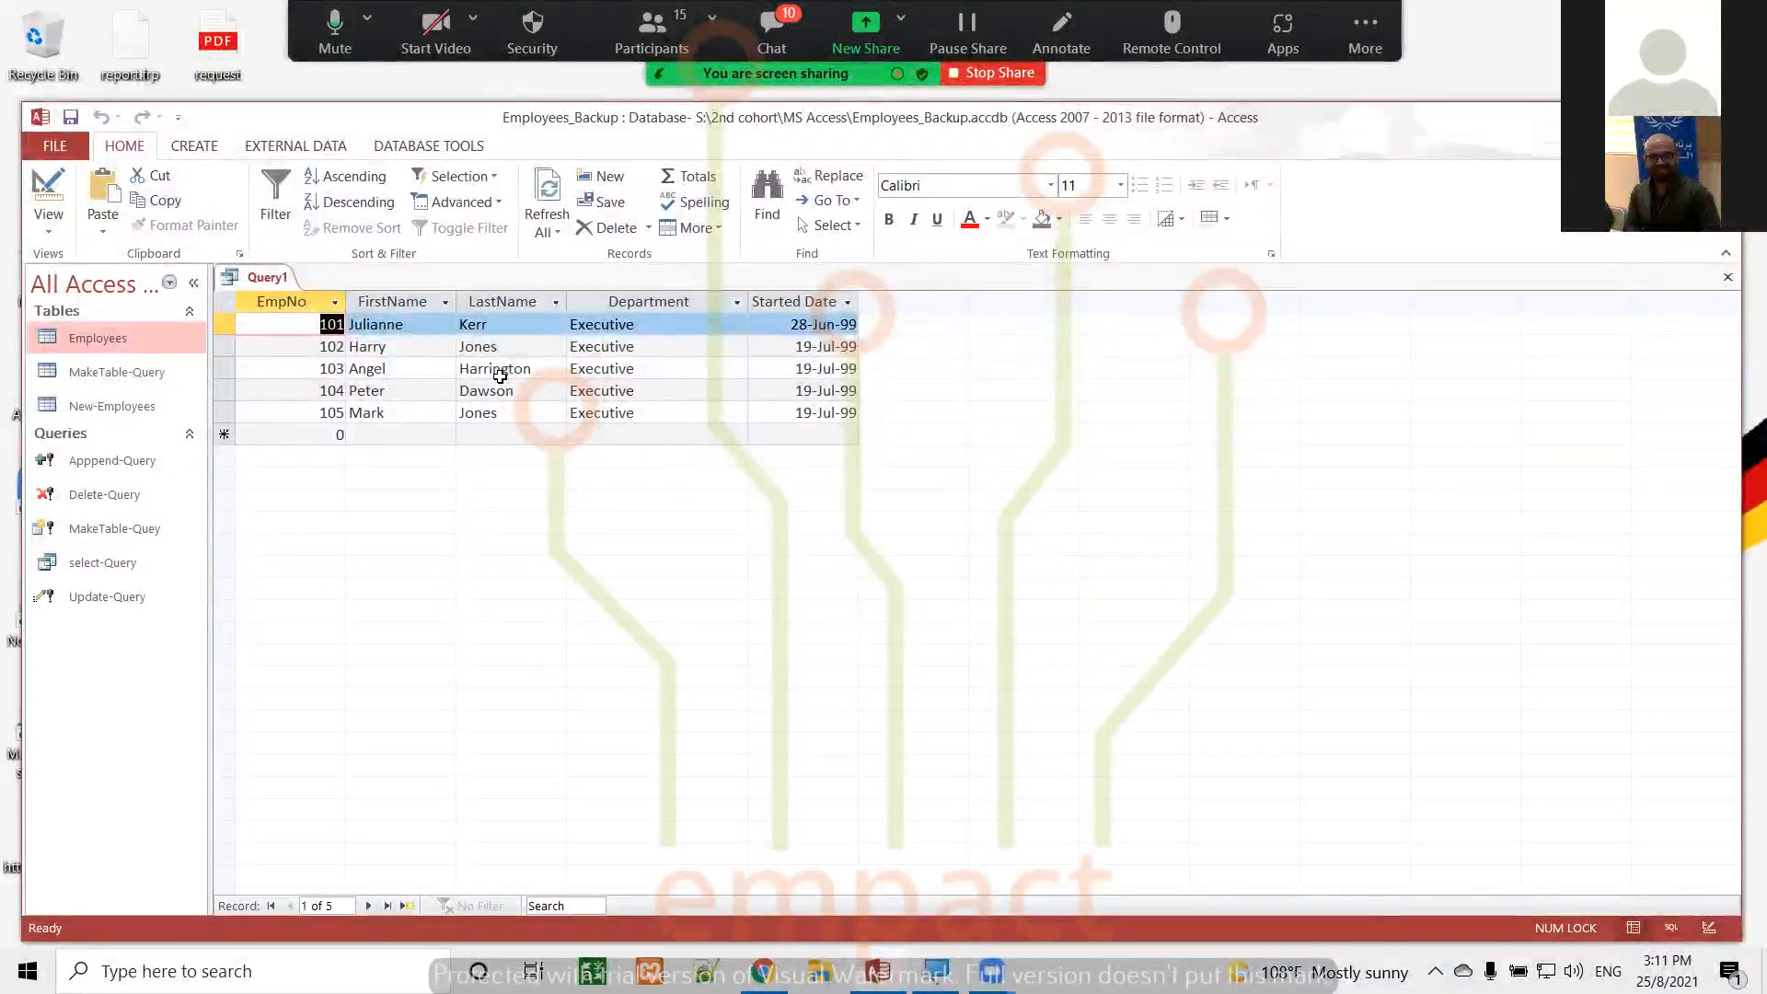
click(47, 188)
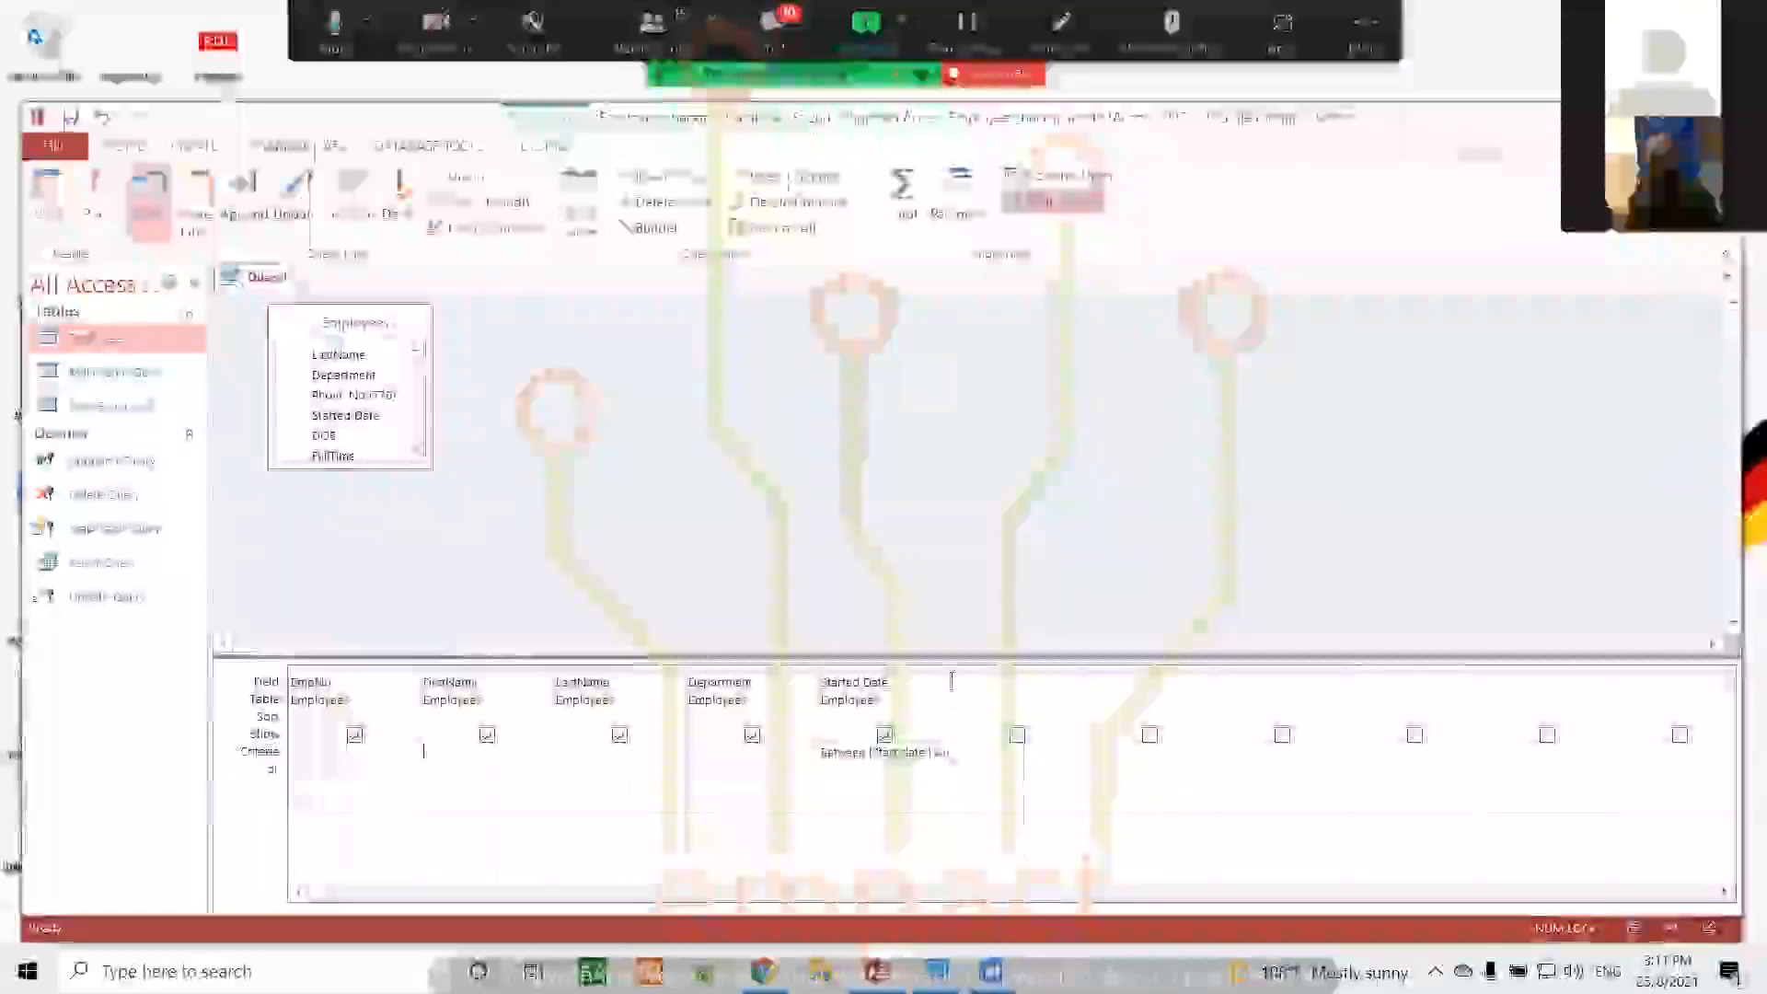
Widen the Started Date column to show its full criteria and try running the query with #1-6-9-1999# in its or row
drag(947, 666, 1028, 678)
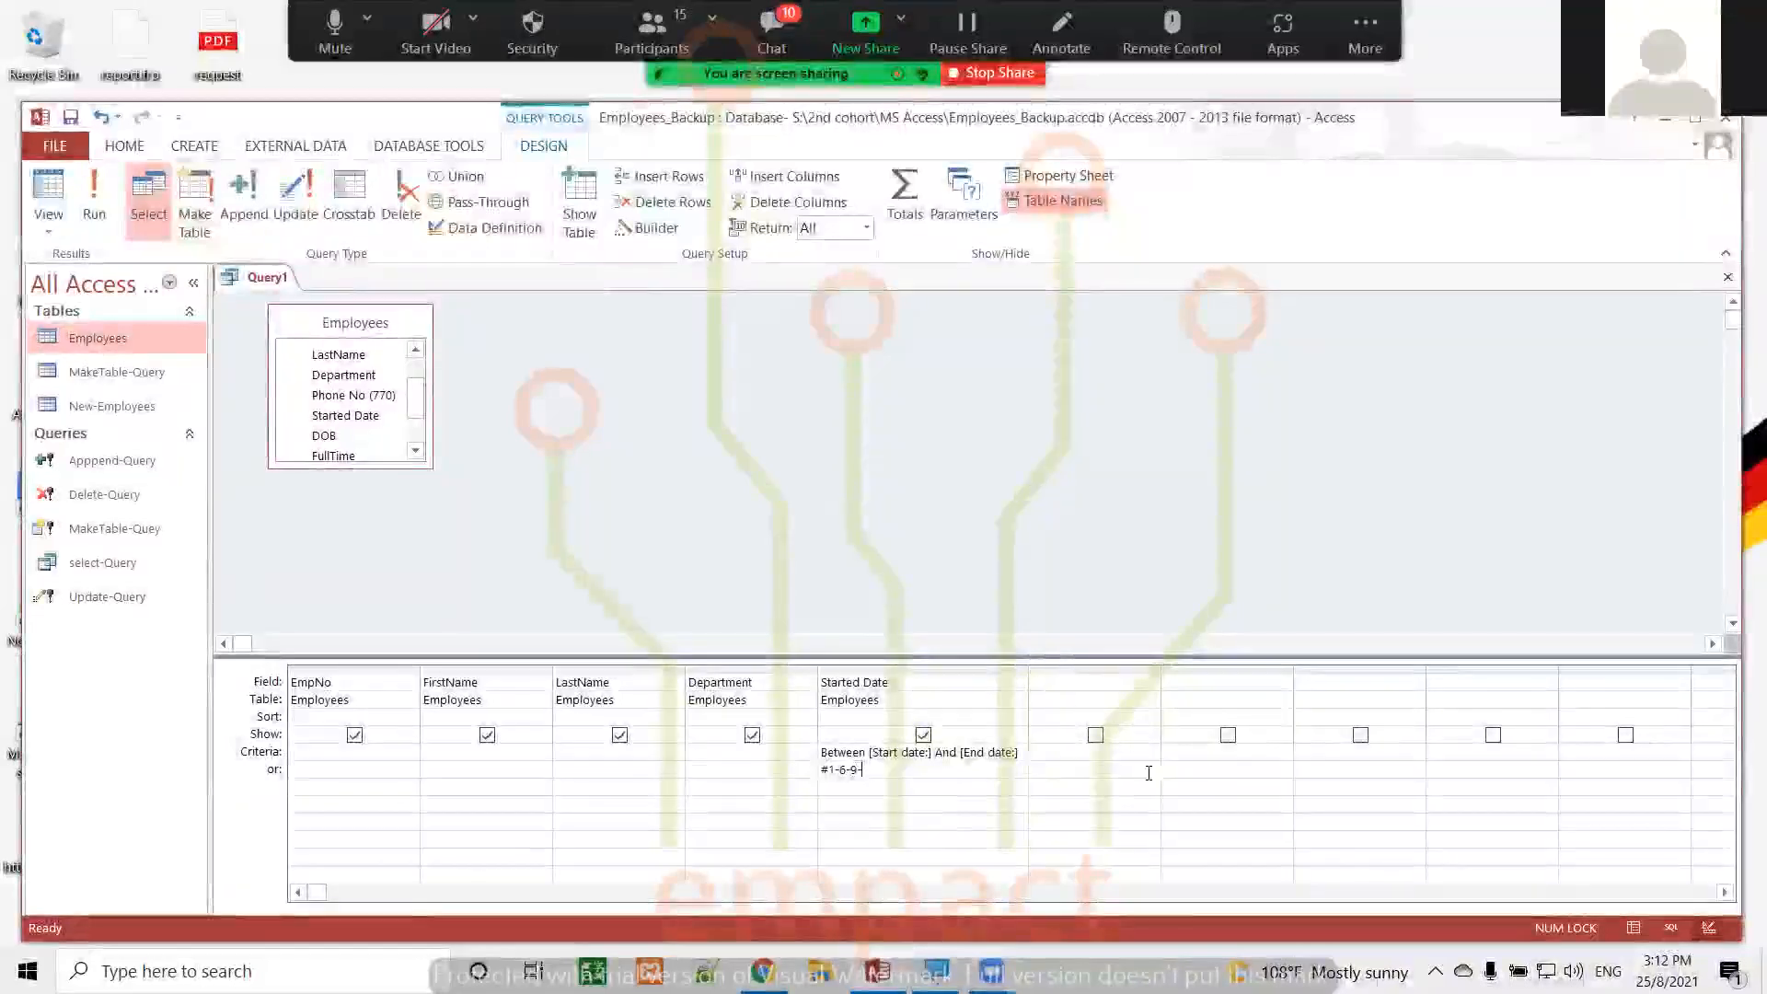
text(1999#)
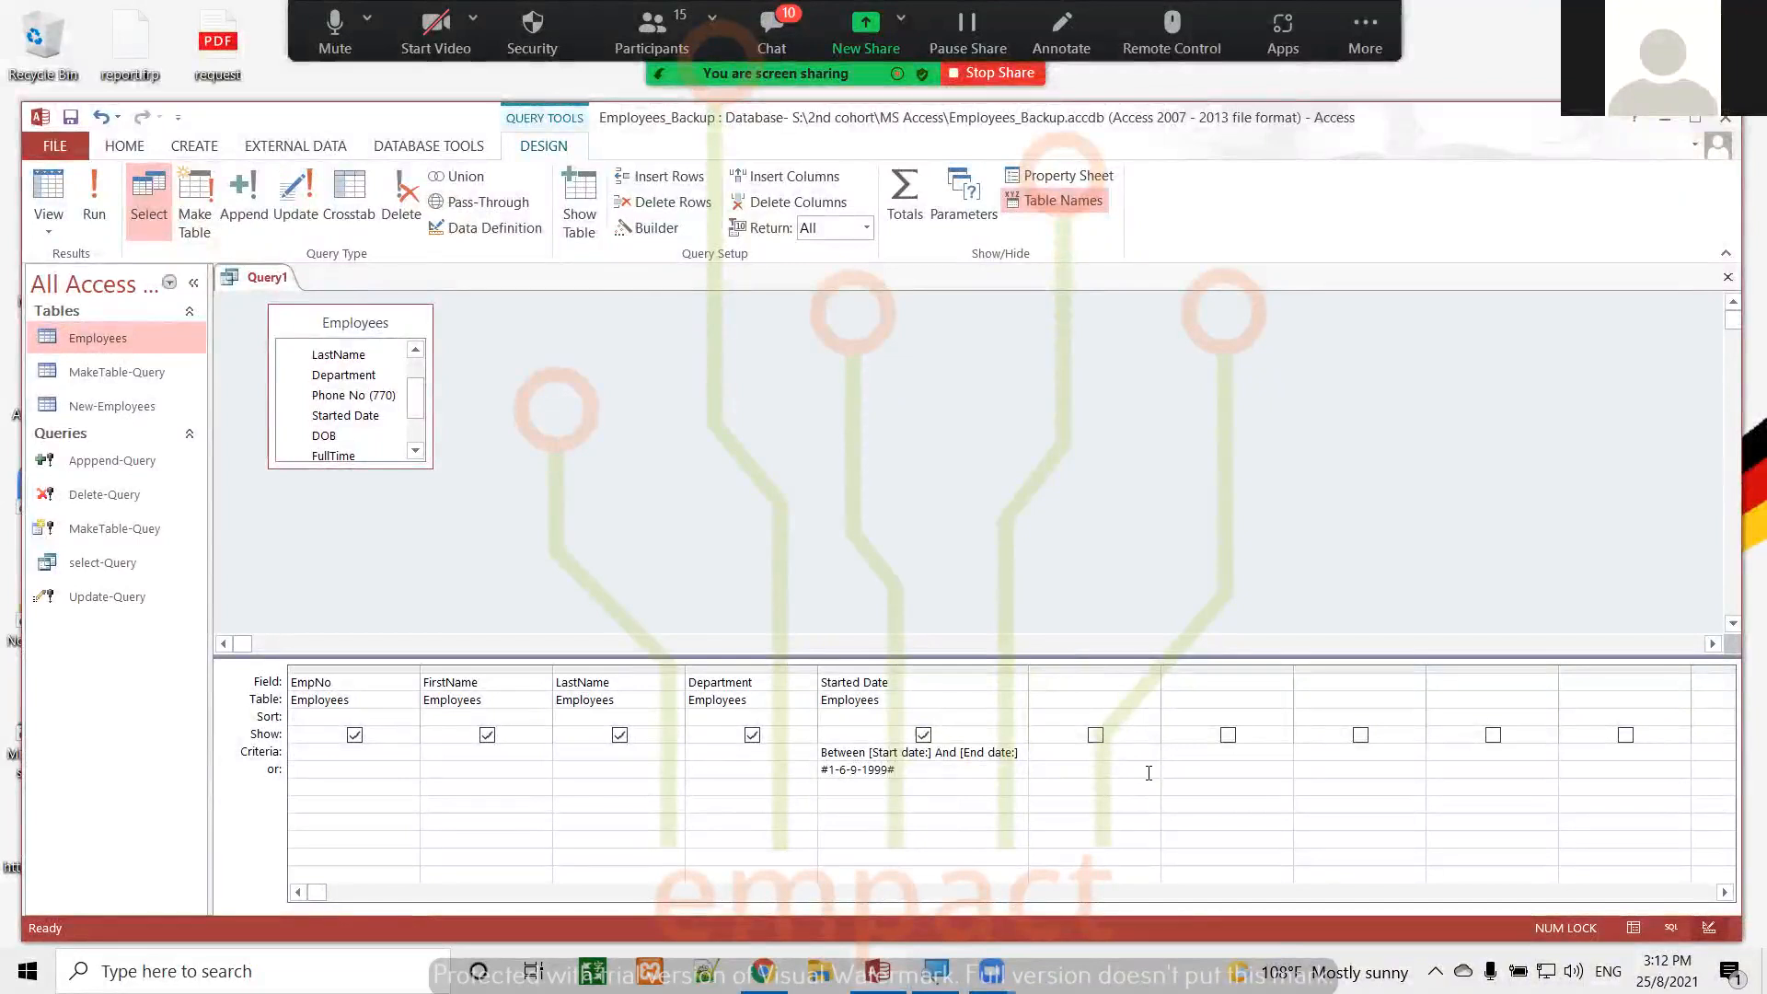
click(100, 184)
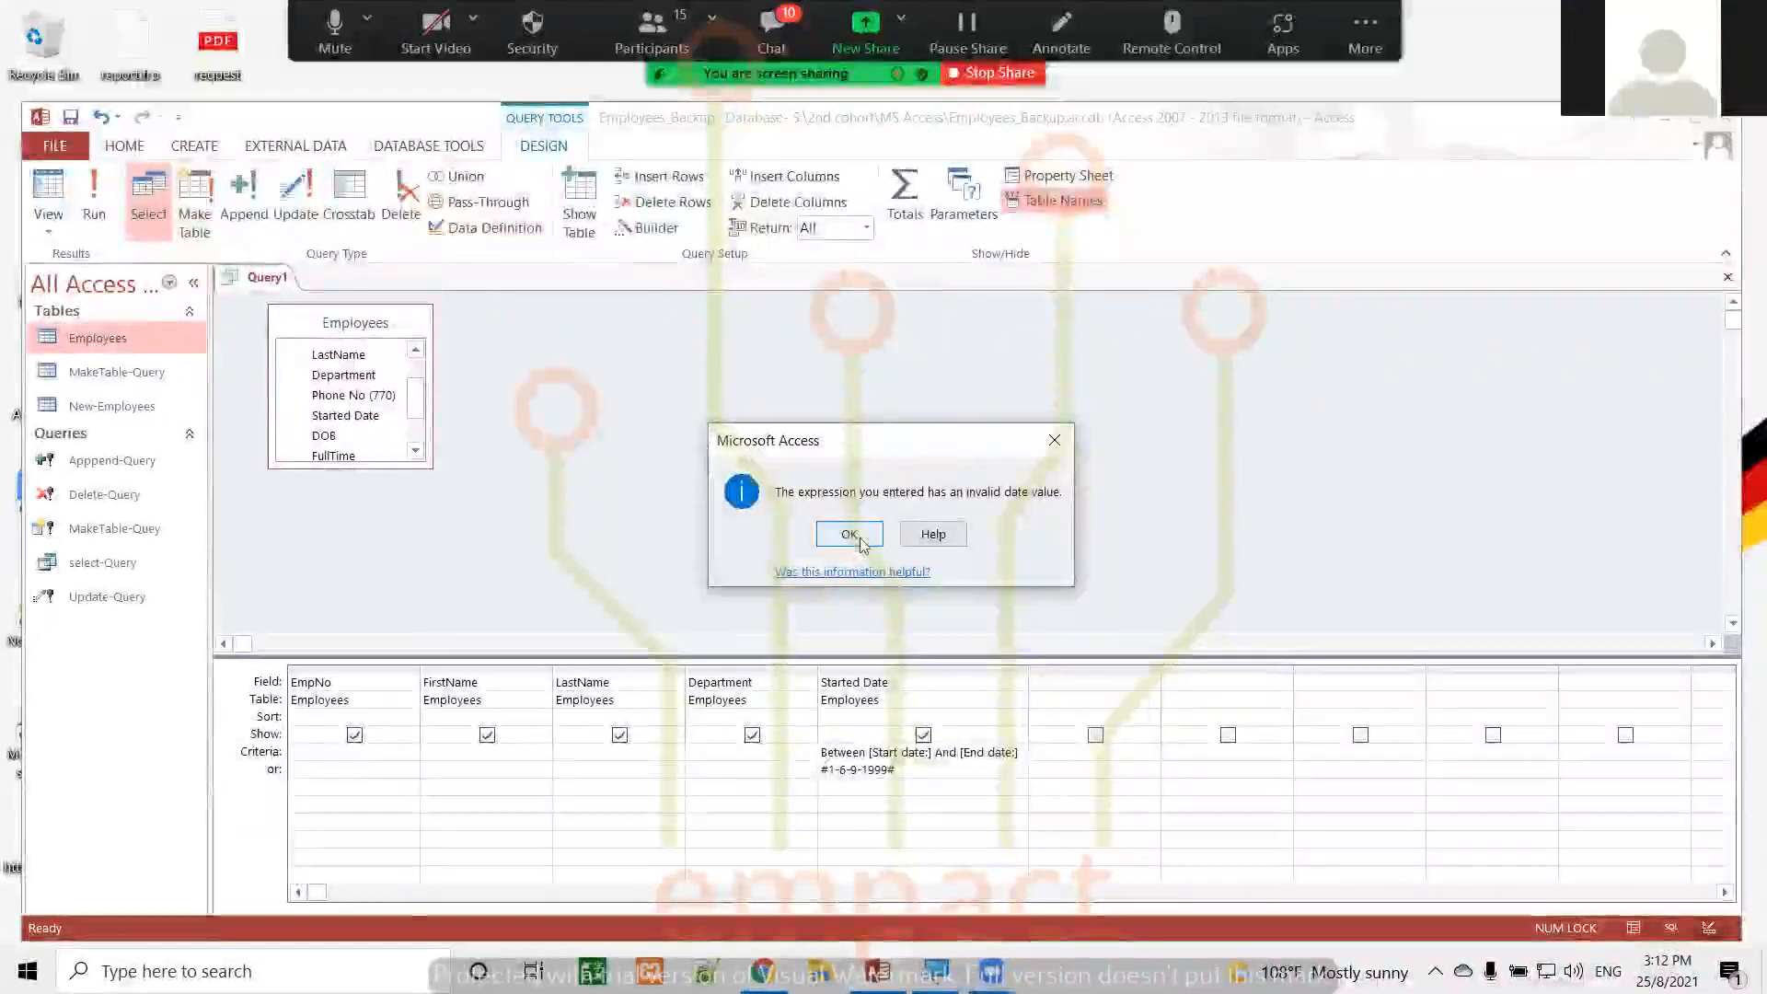
click(849, 534)
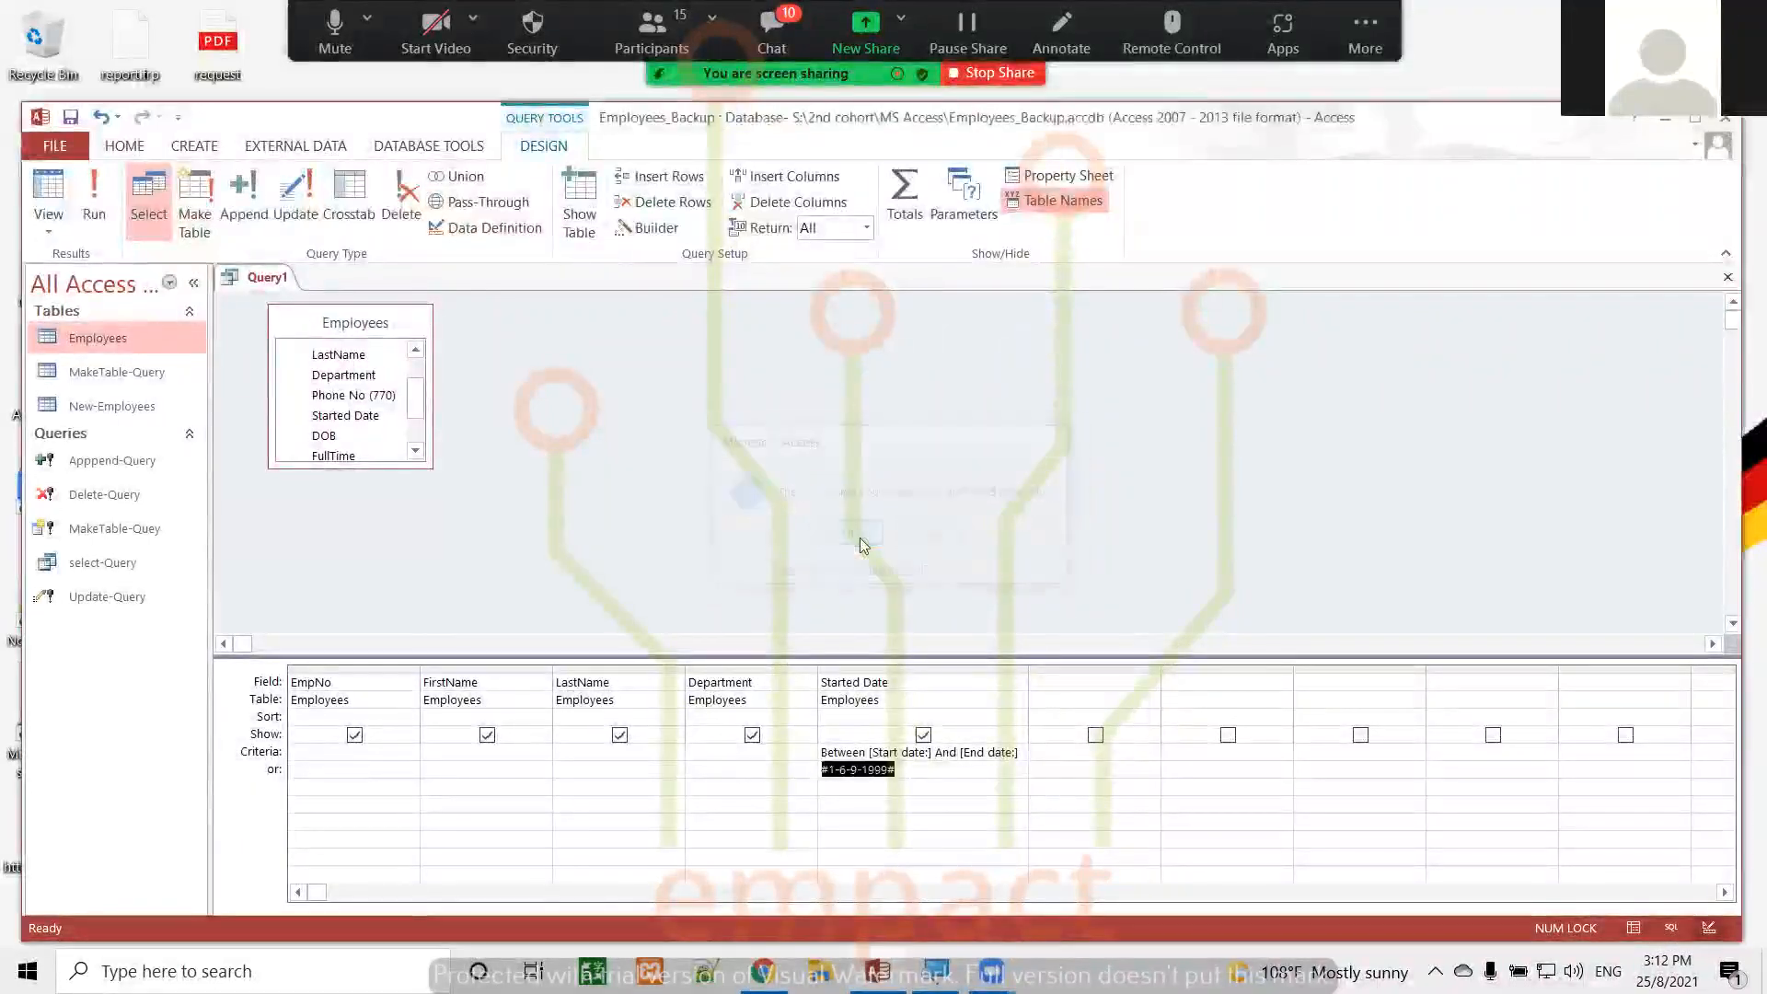
Correct the date in the Started Date column's or row to #1/6/1999#
click(915, 769)
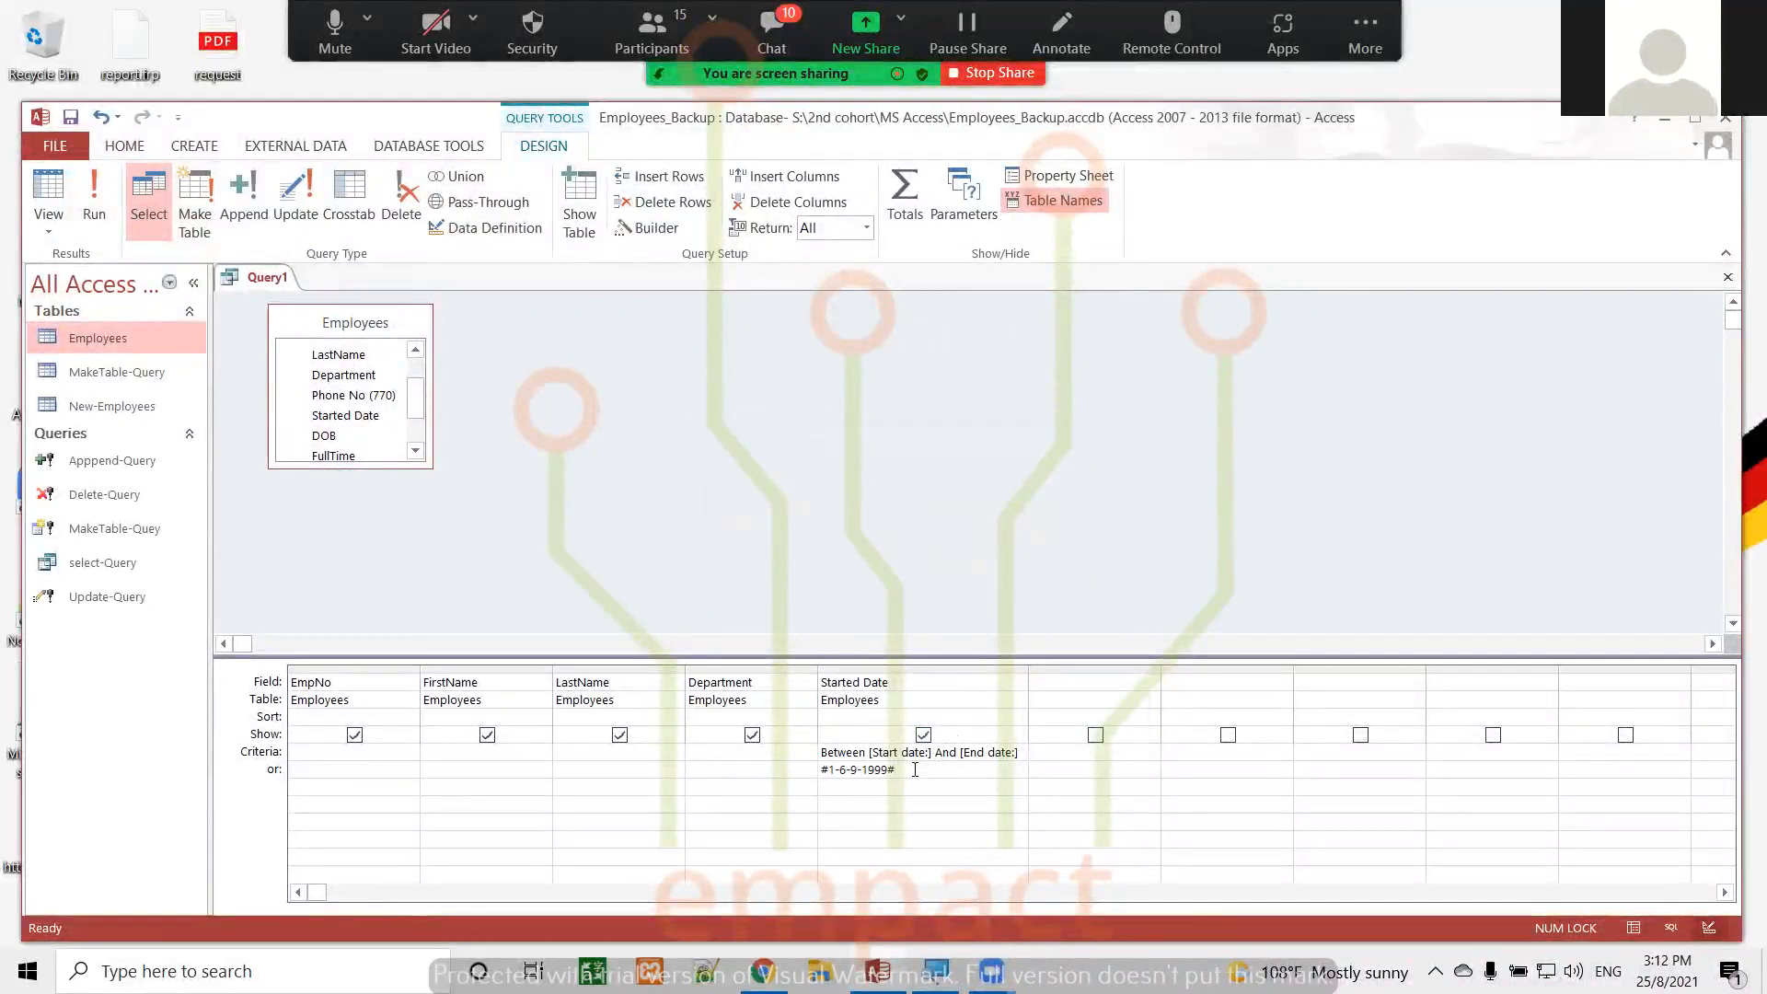
key(Left)
key(Left)
key(Left)
key(Left)
key(Left)
key(Left)
key(BackSpace)
key(BackSpace)
Run the query with start date 1-1-2000 and end date 1-12-2000, view the matching employees, and return to Design view
click(95, 193)
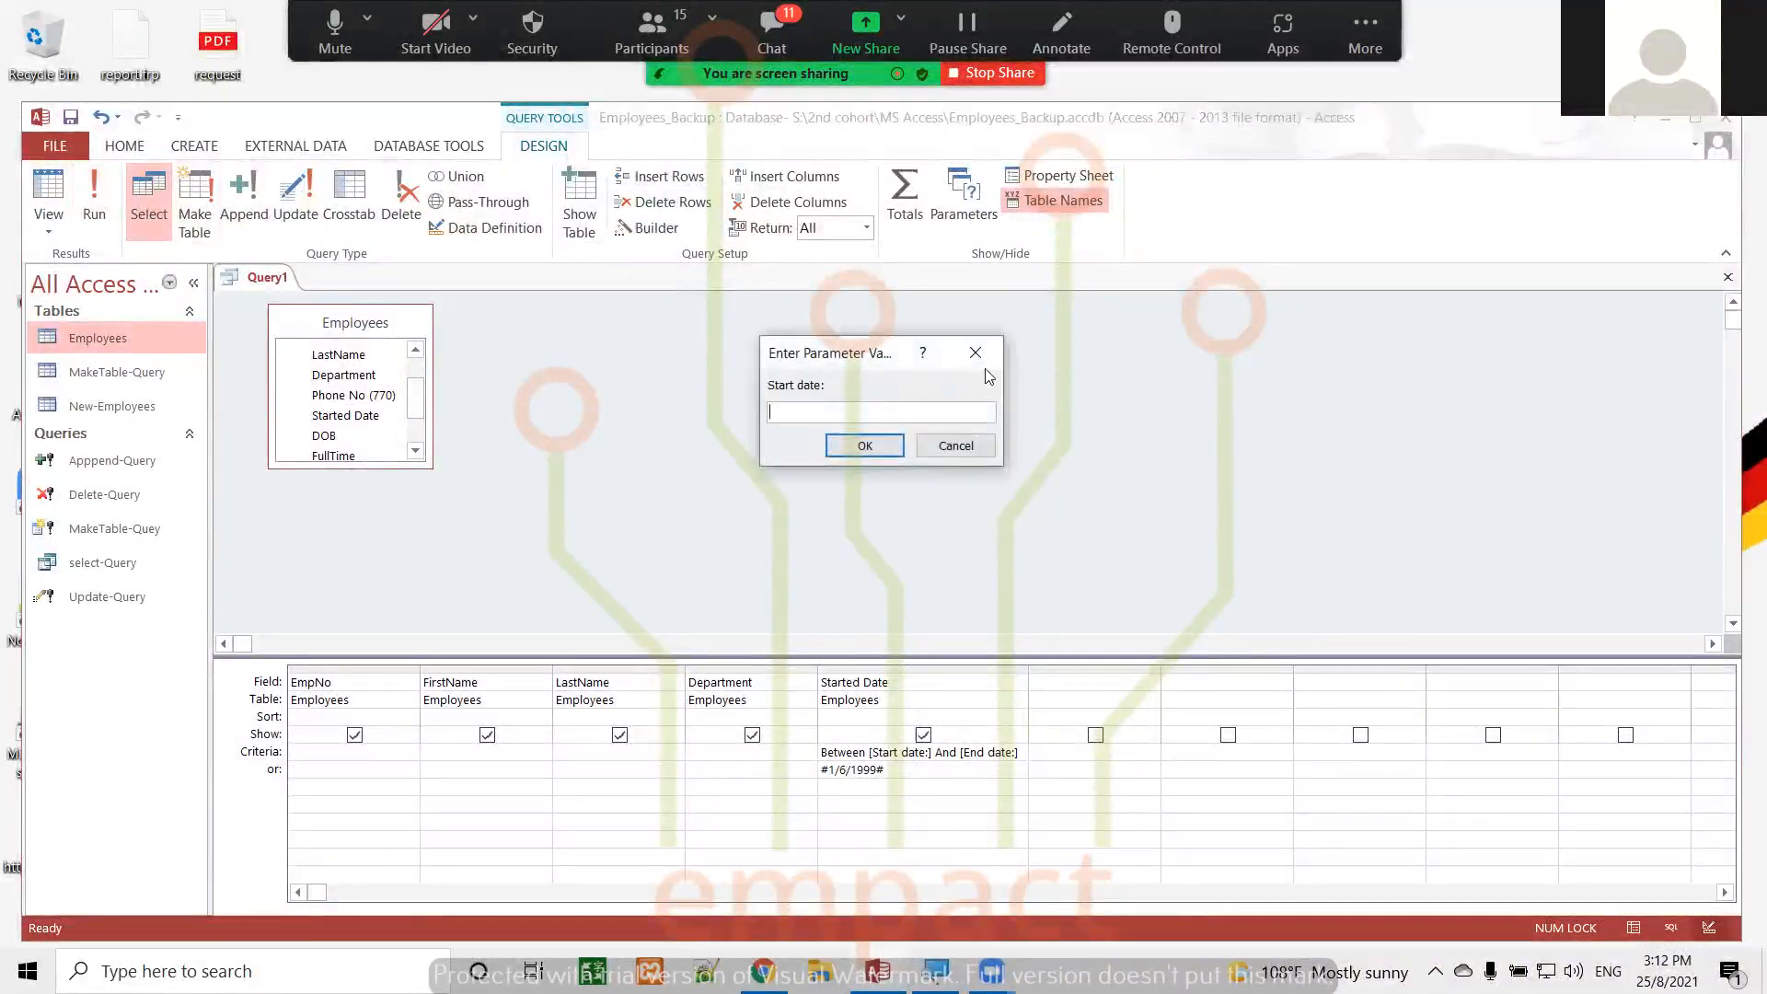
text(1-)
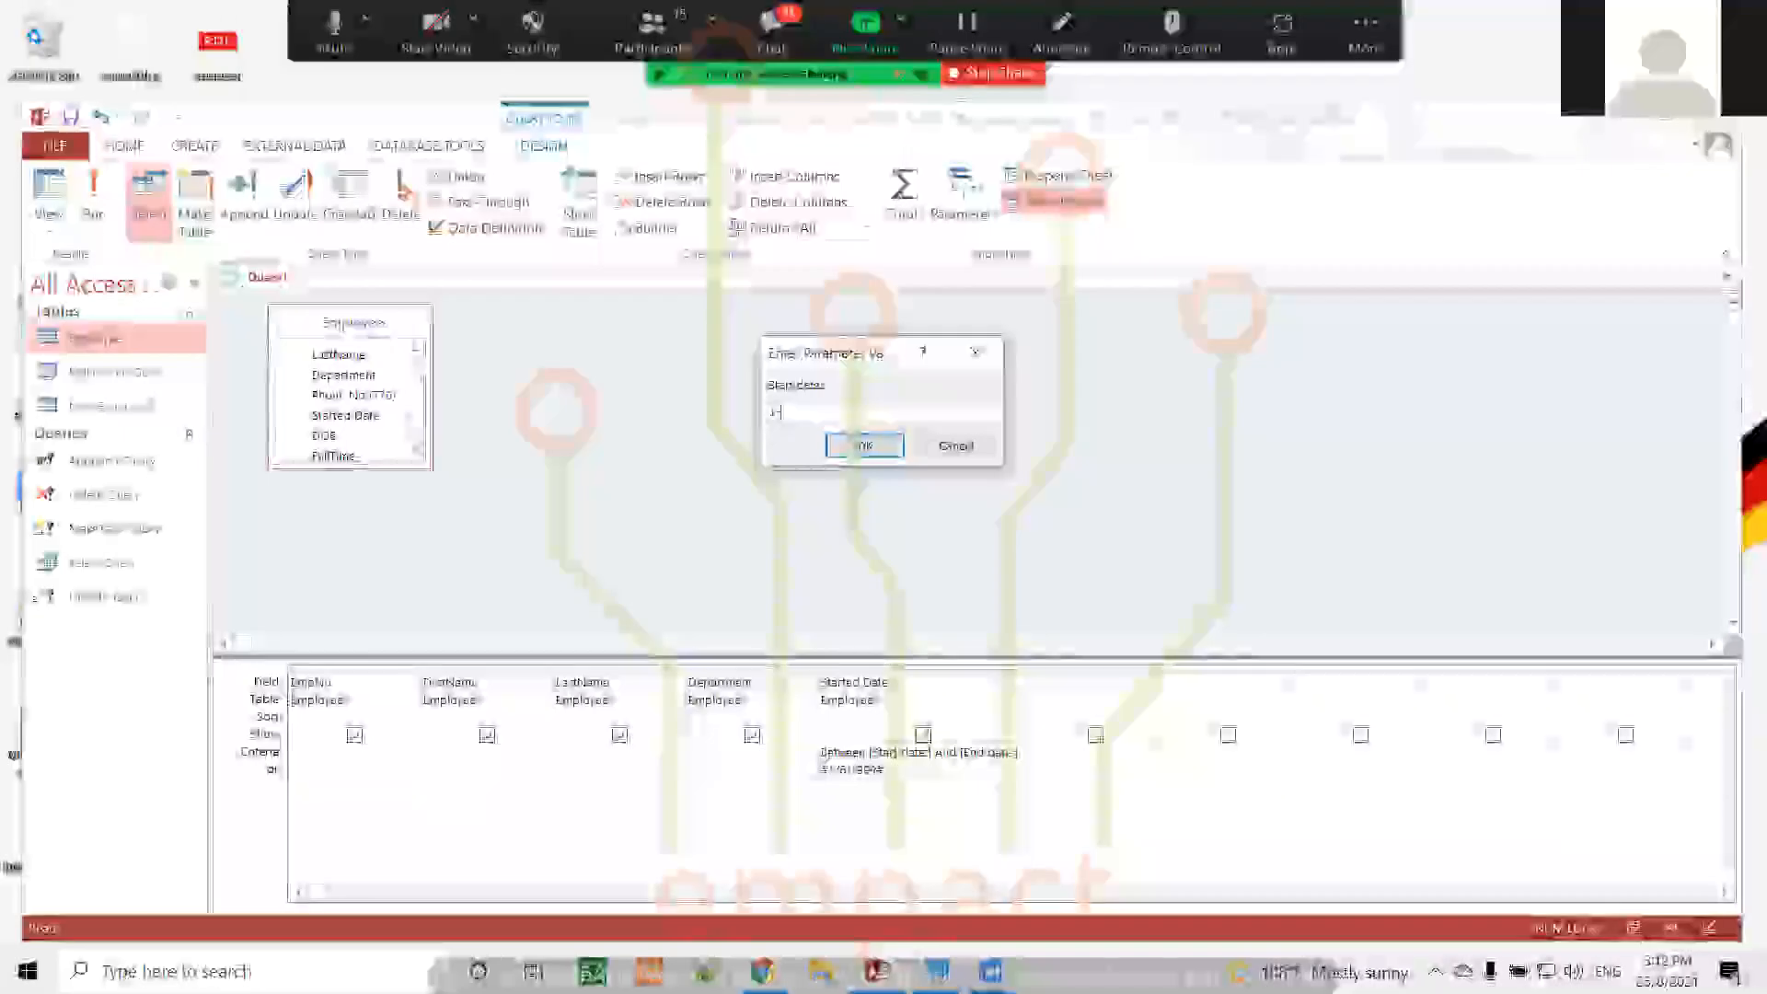
text(1-)
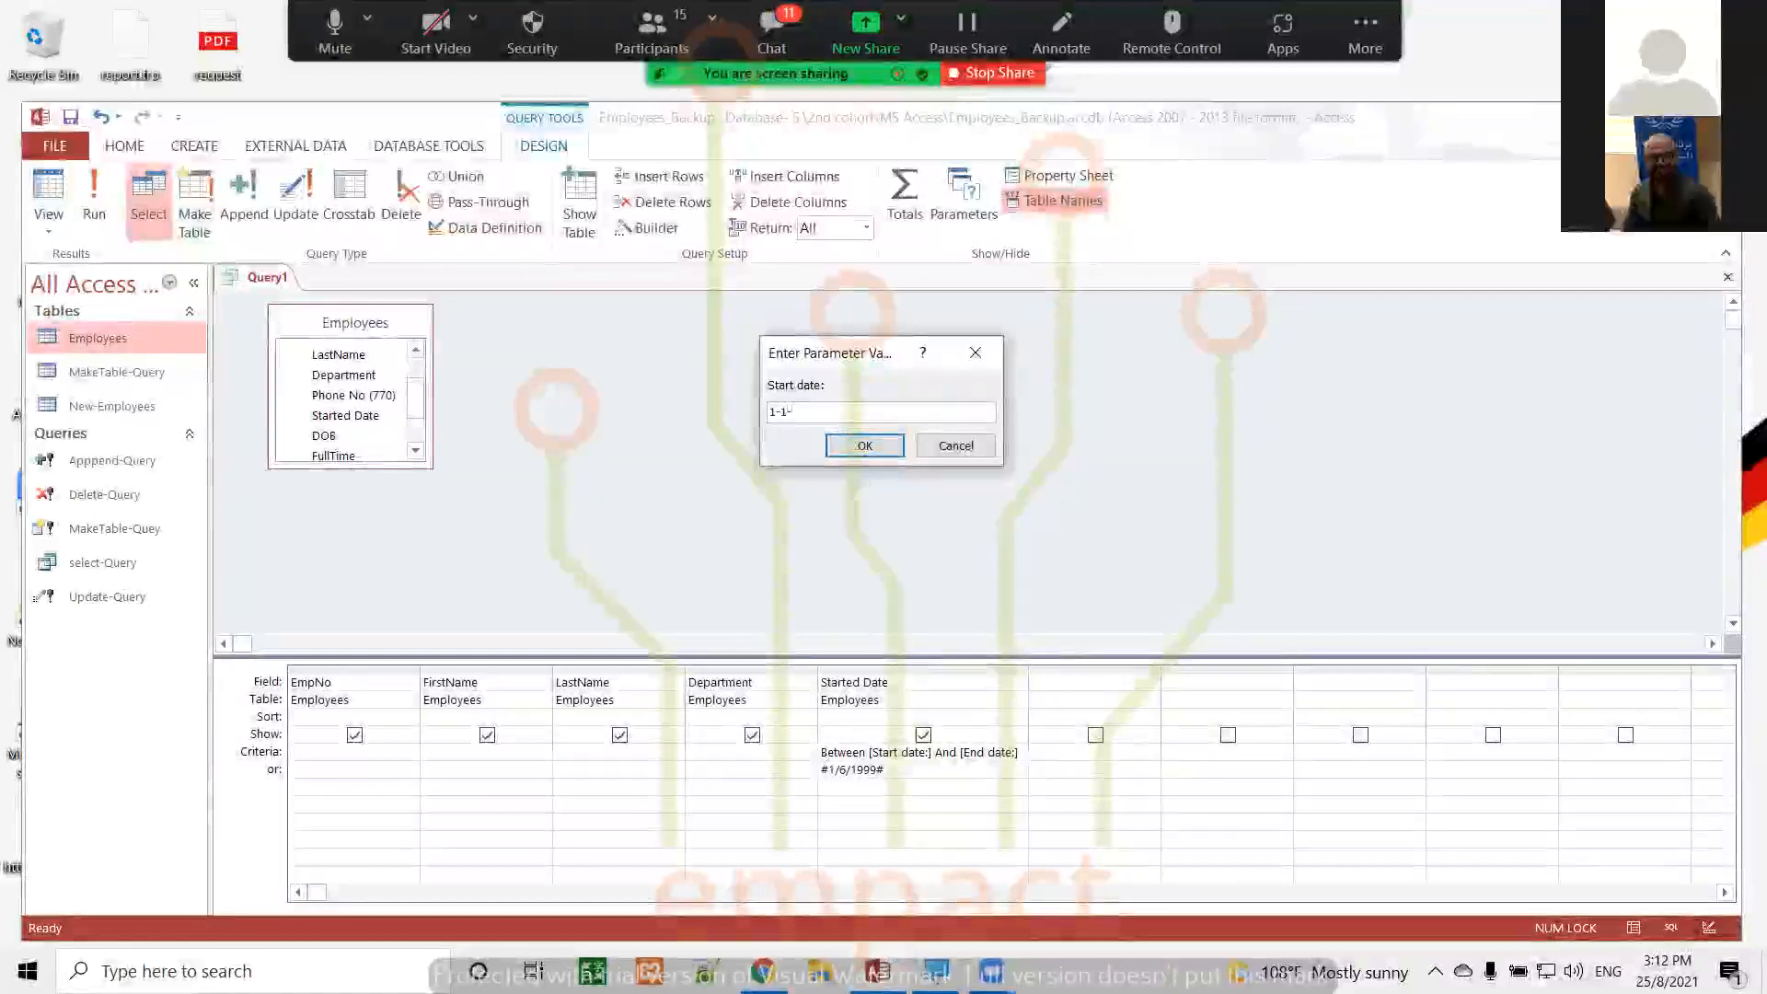
text(200)
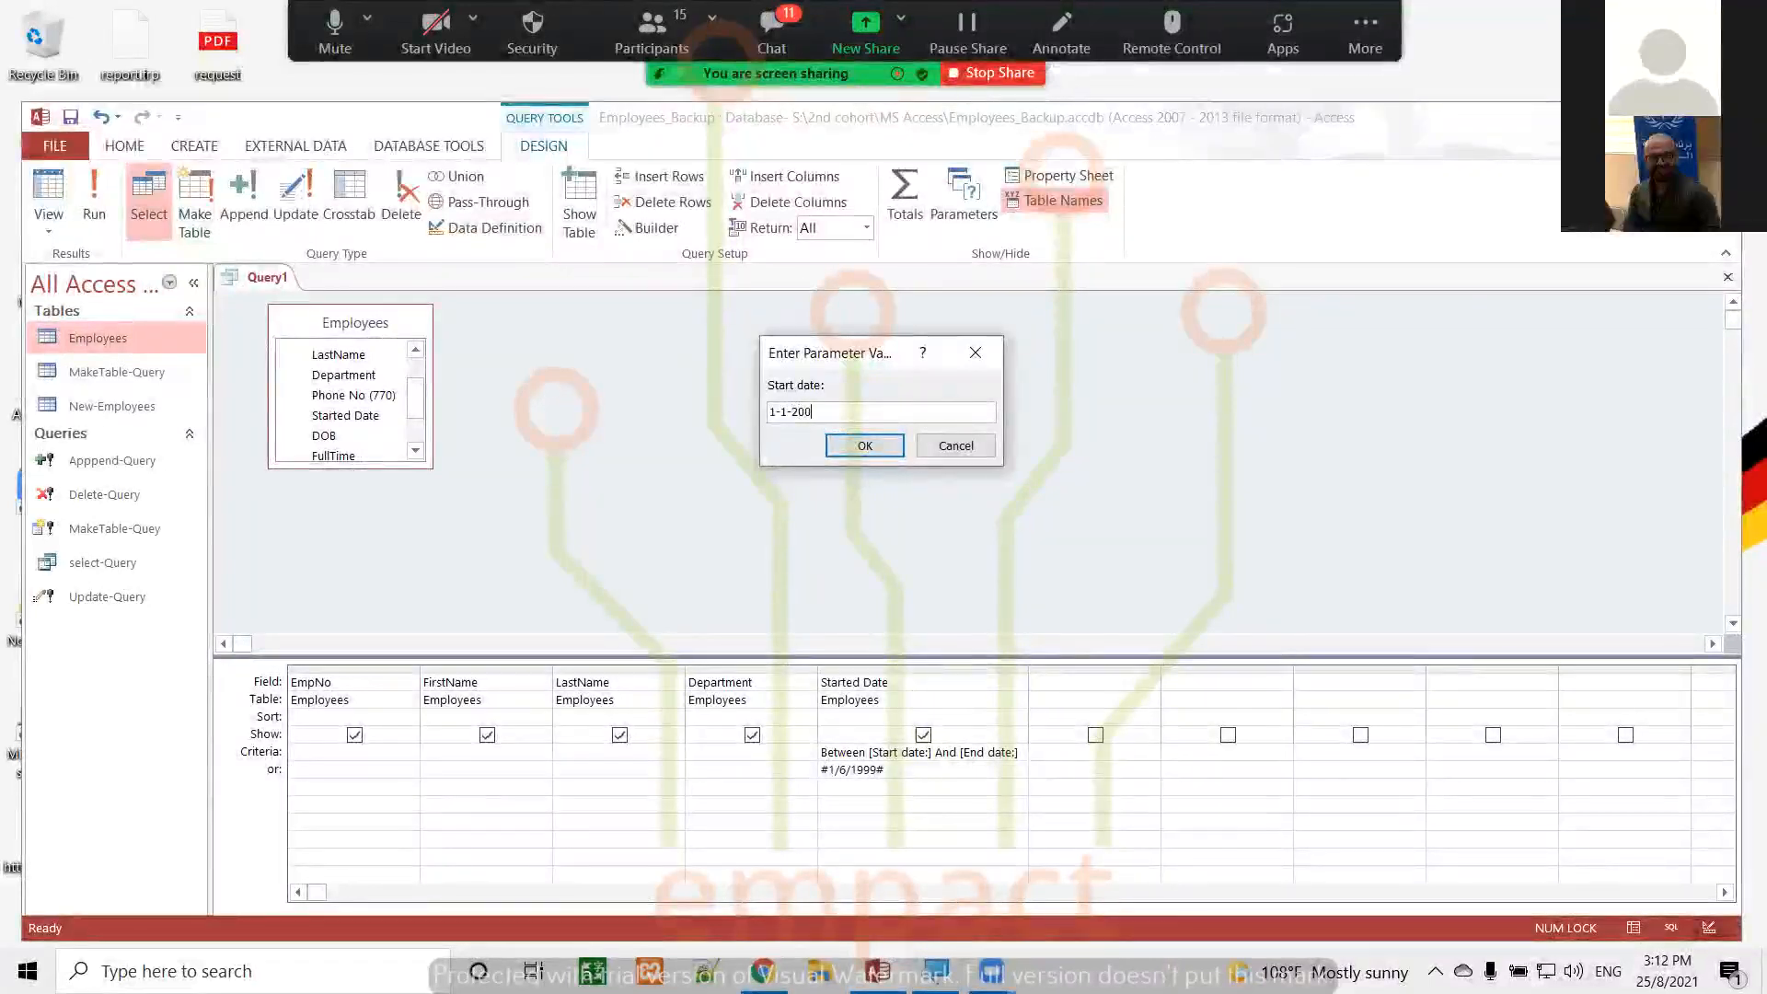
text(0)
click(891, 448)
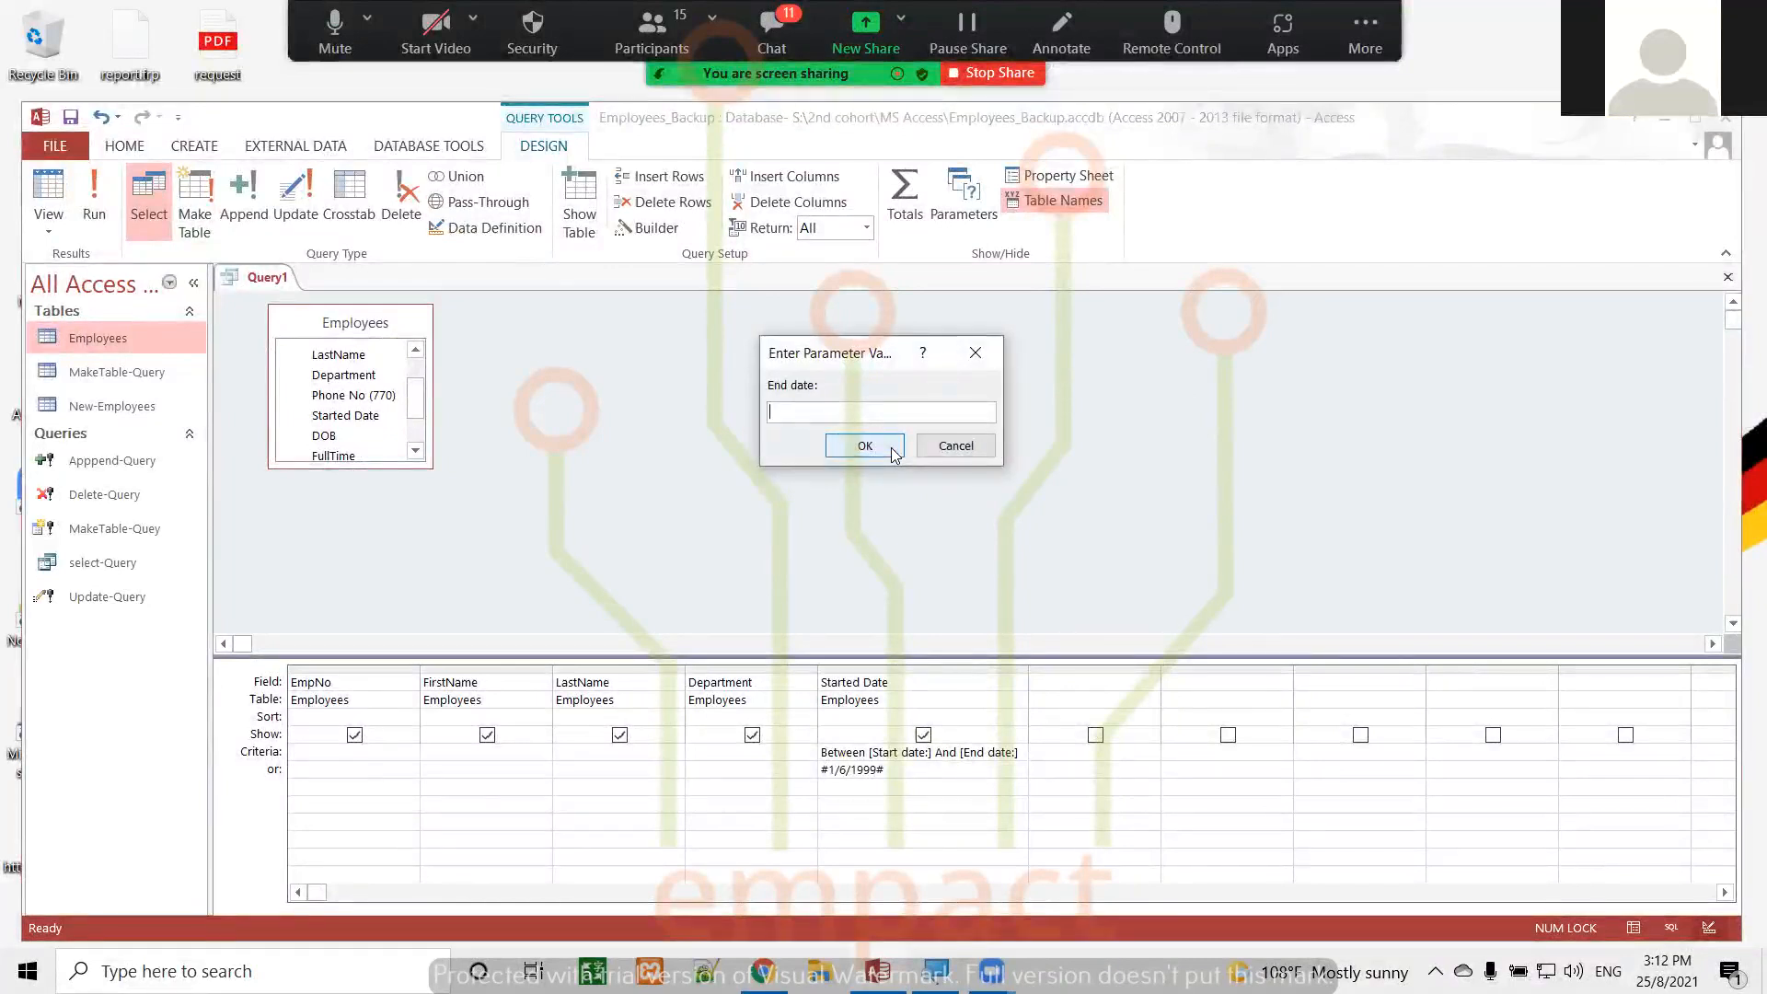
text(1-12-2)
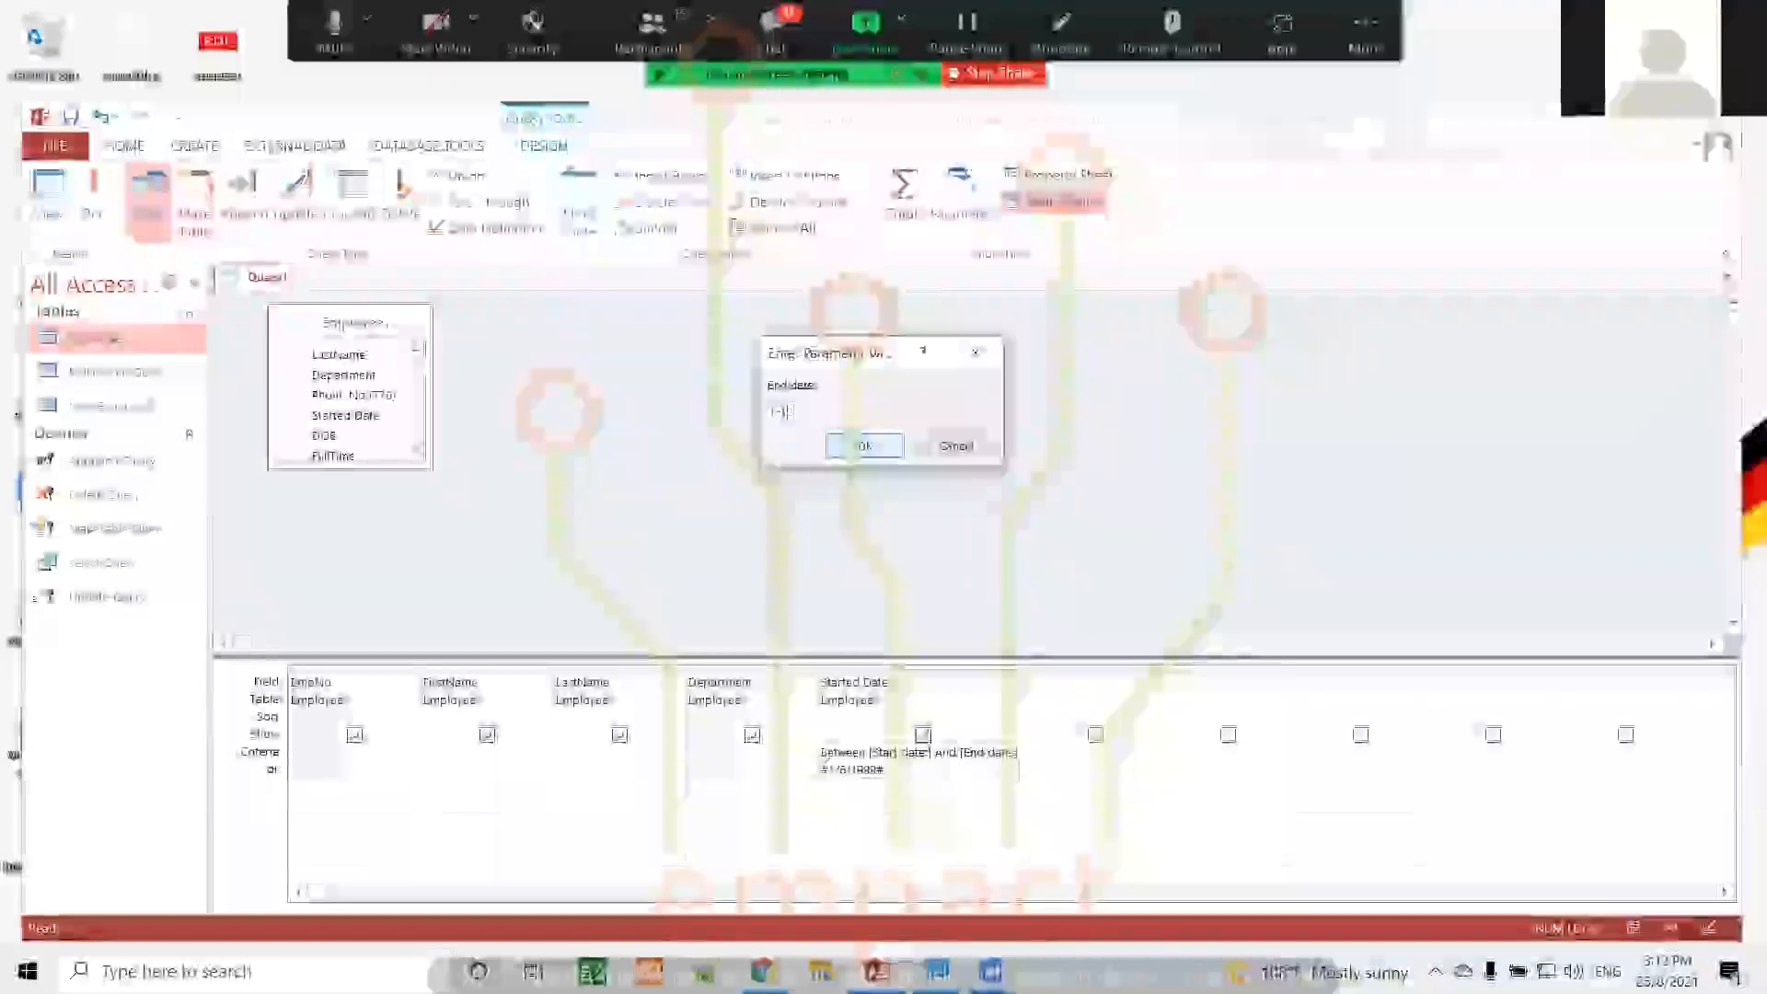
text(000)
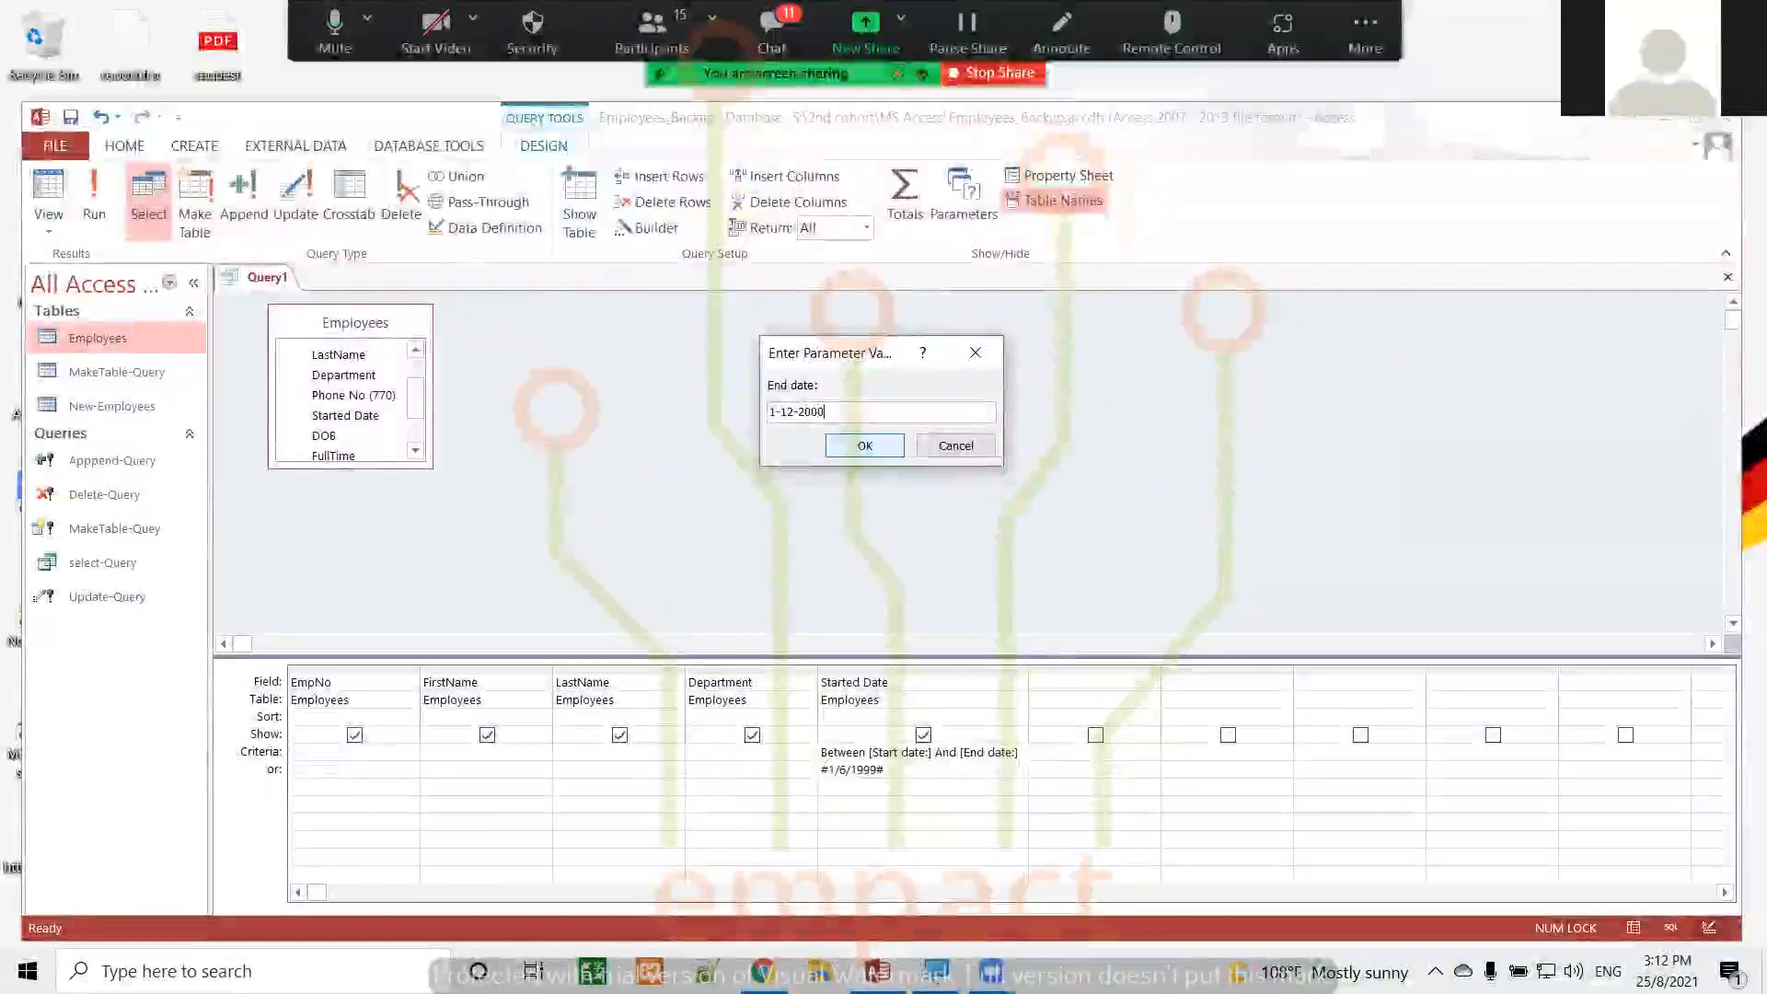
click(884, 450)
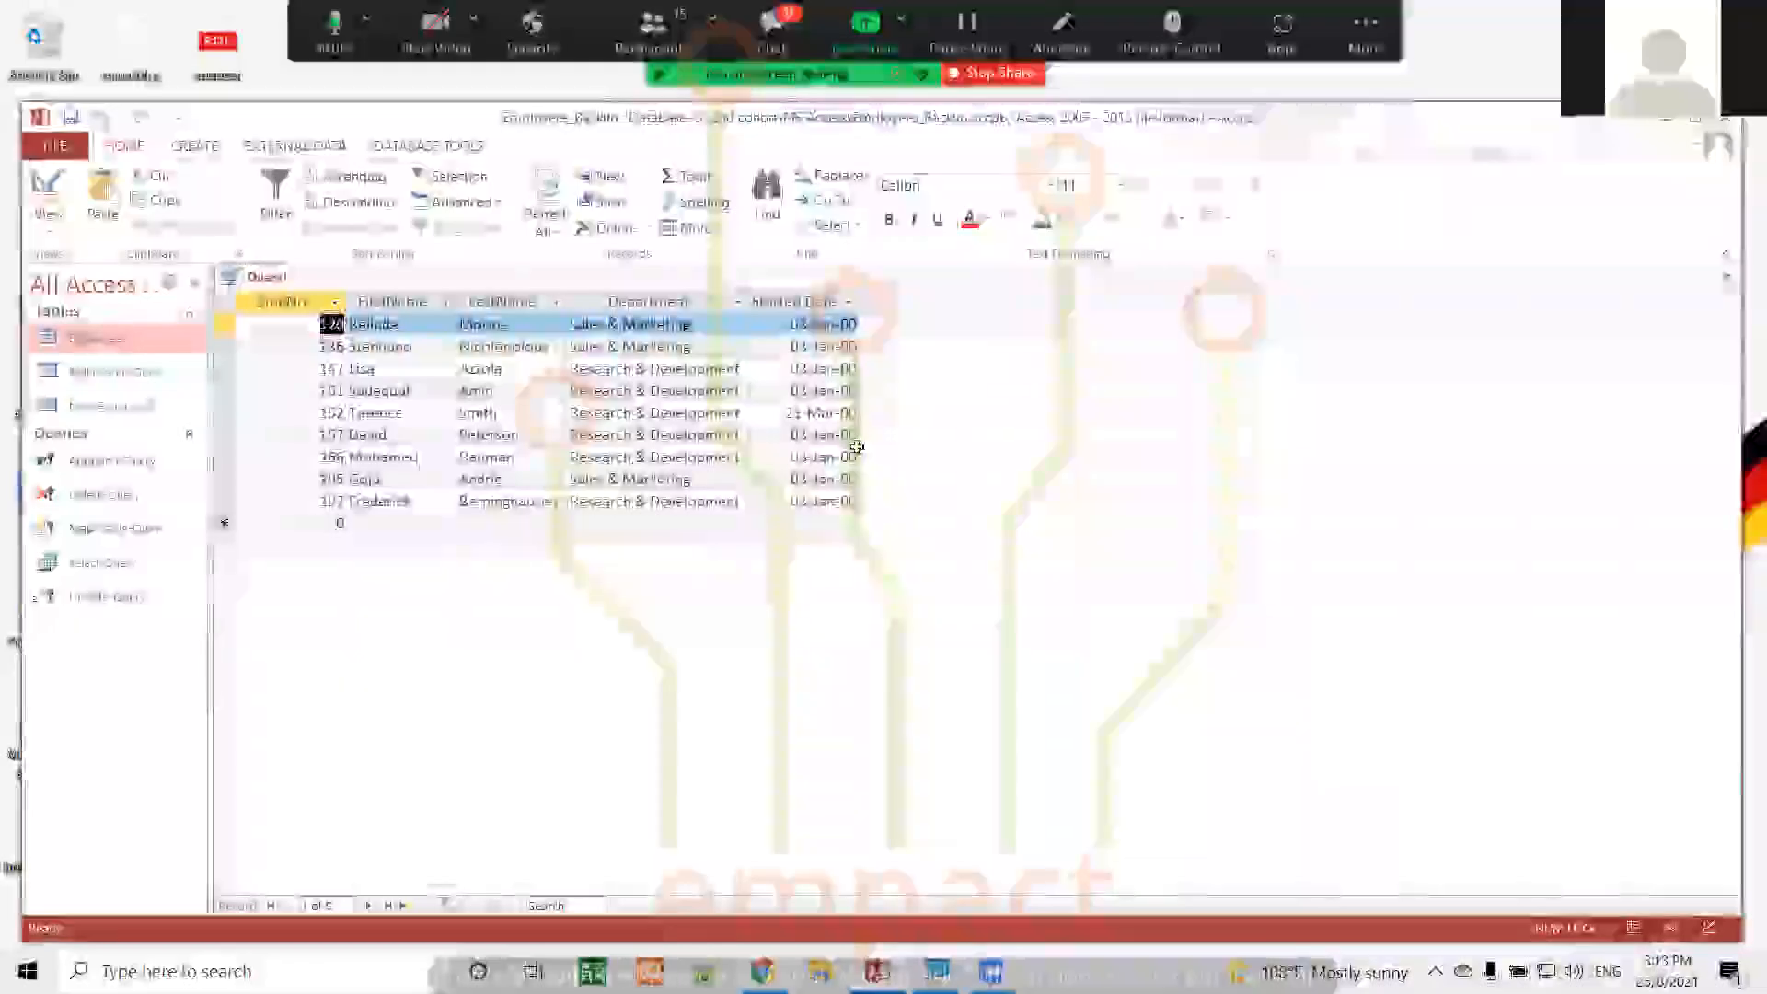
click(44, 189)
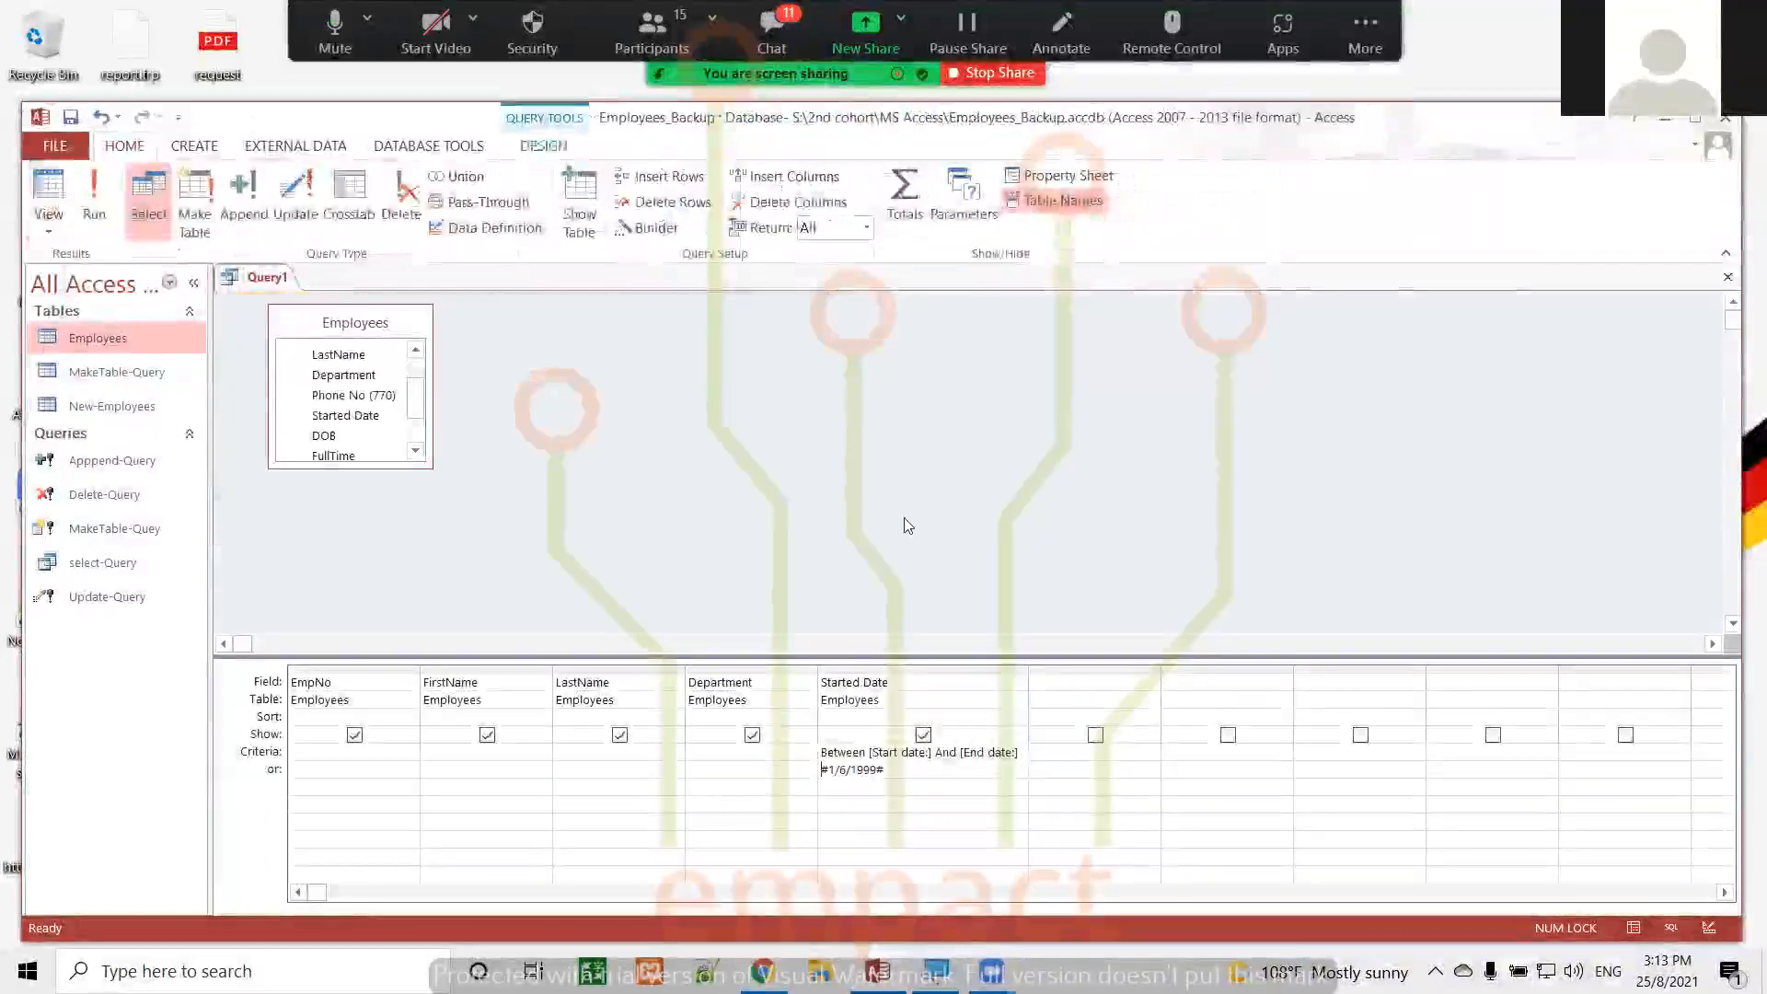
Run the query with start date 1-1-2020 and an end date, view the matching employees, and return to Design view
click(97, 193)
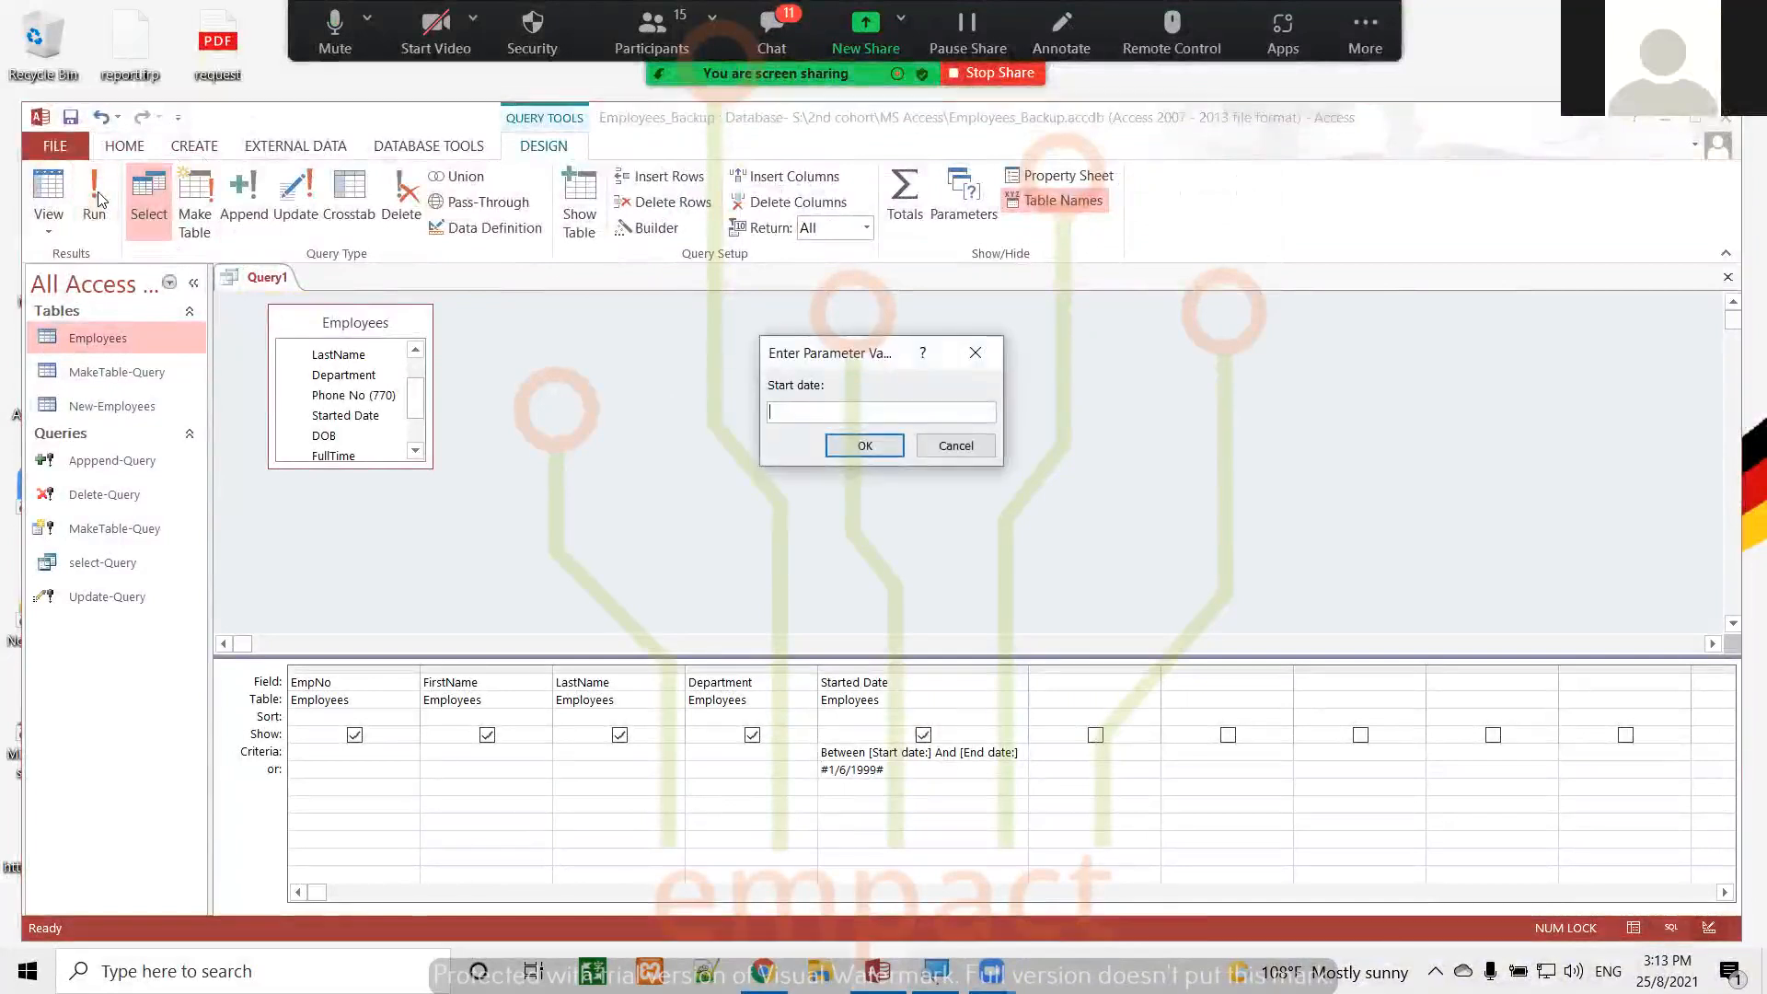
text(1-)
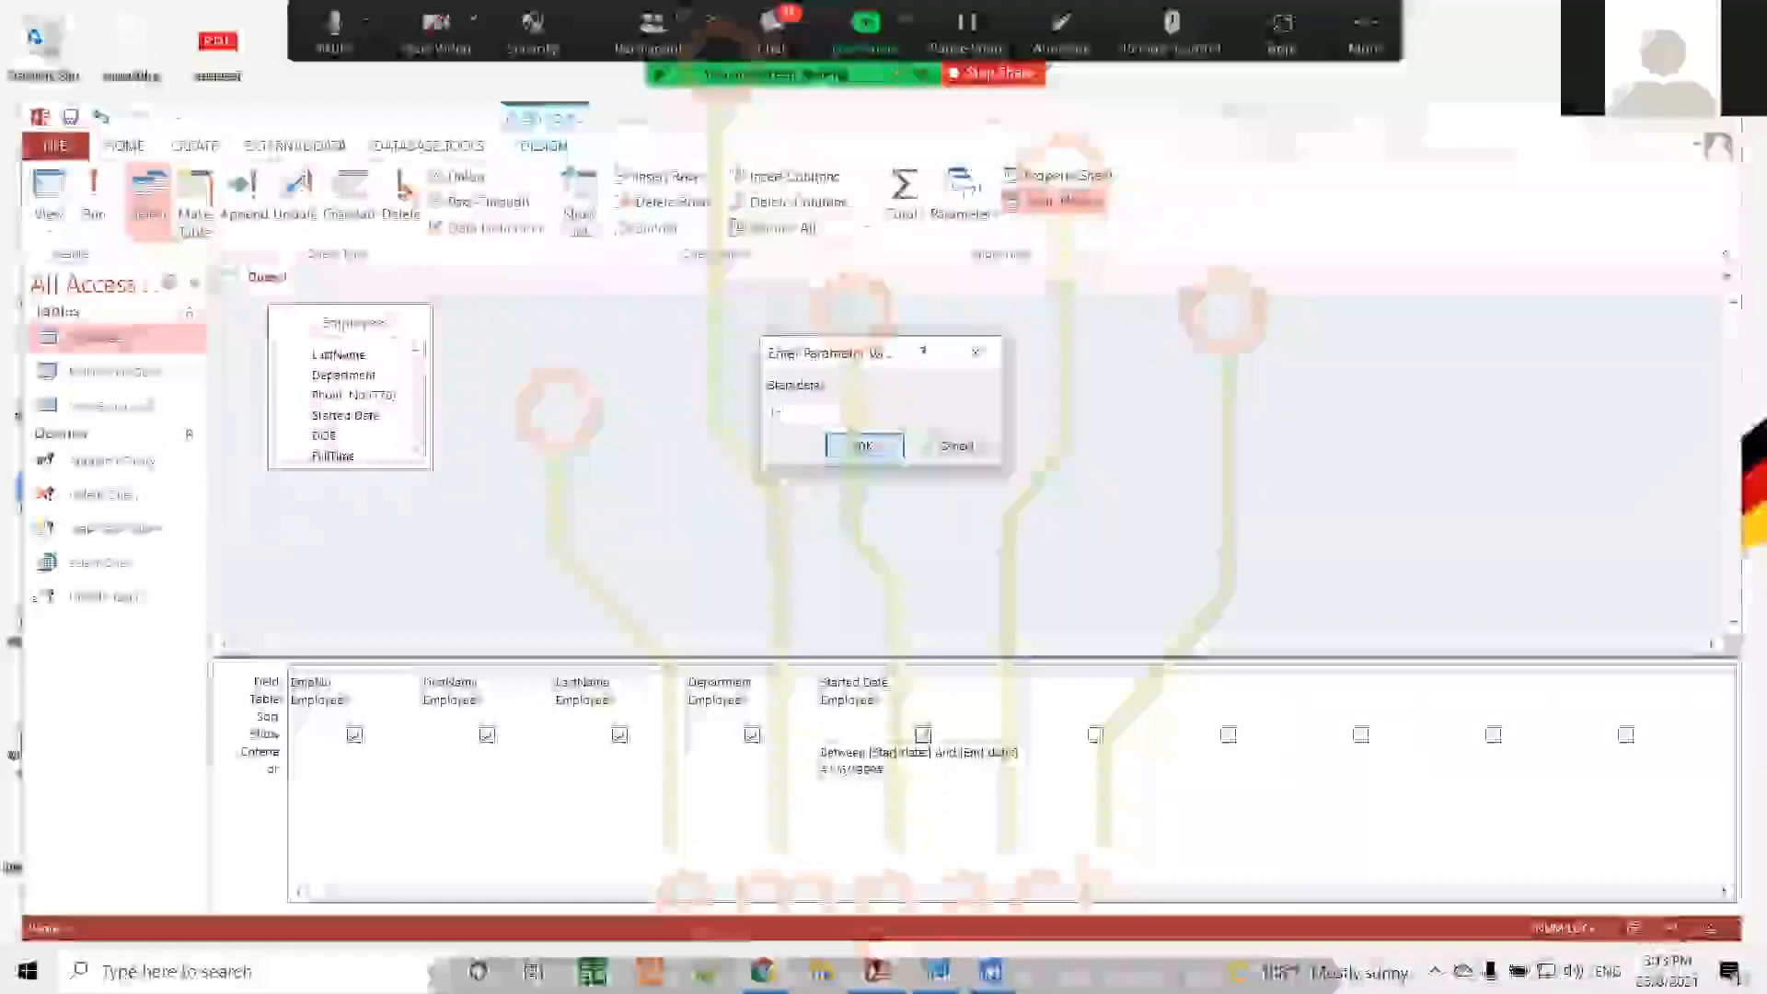
text(1-2020)
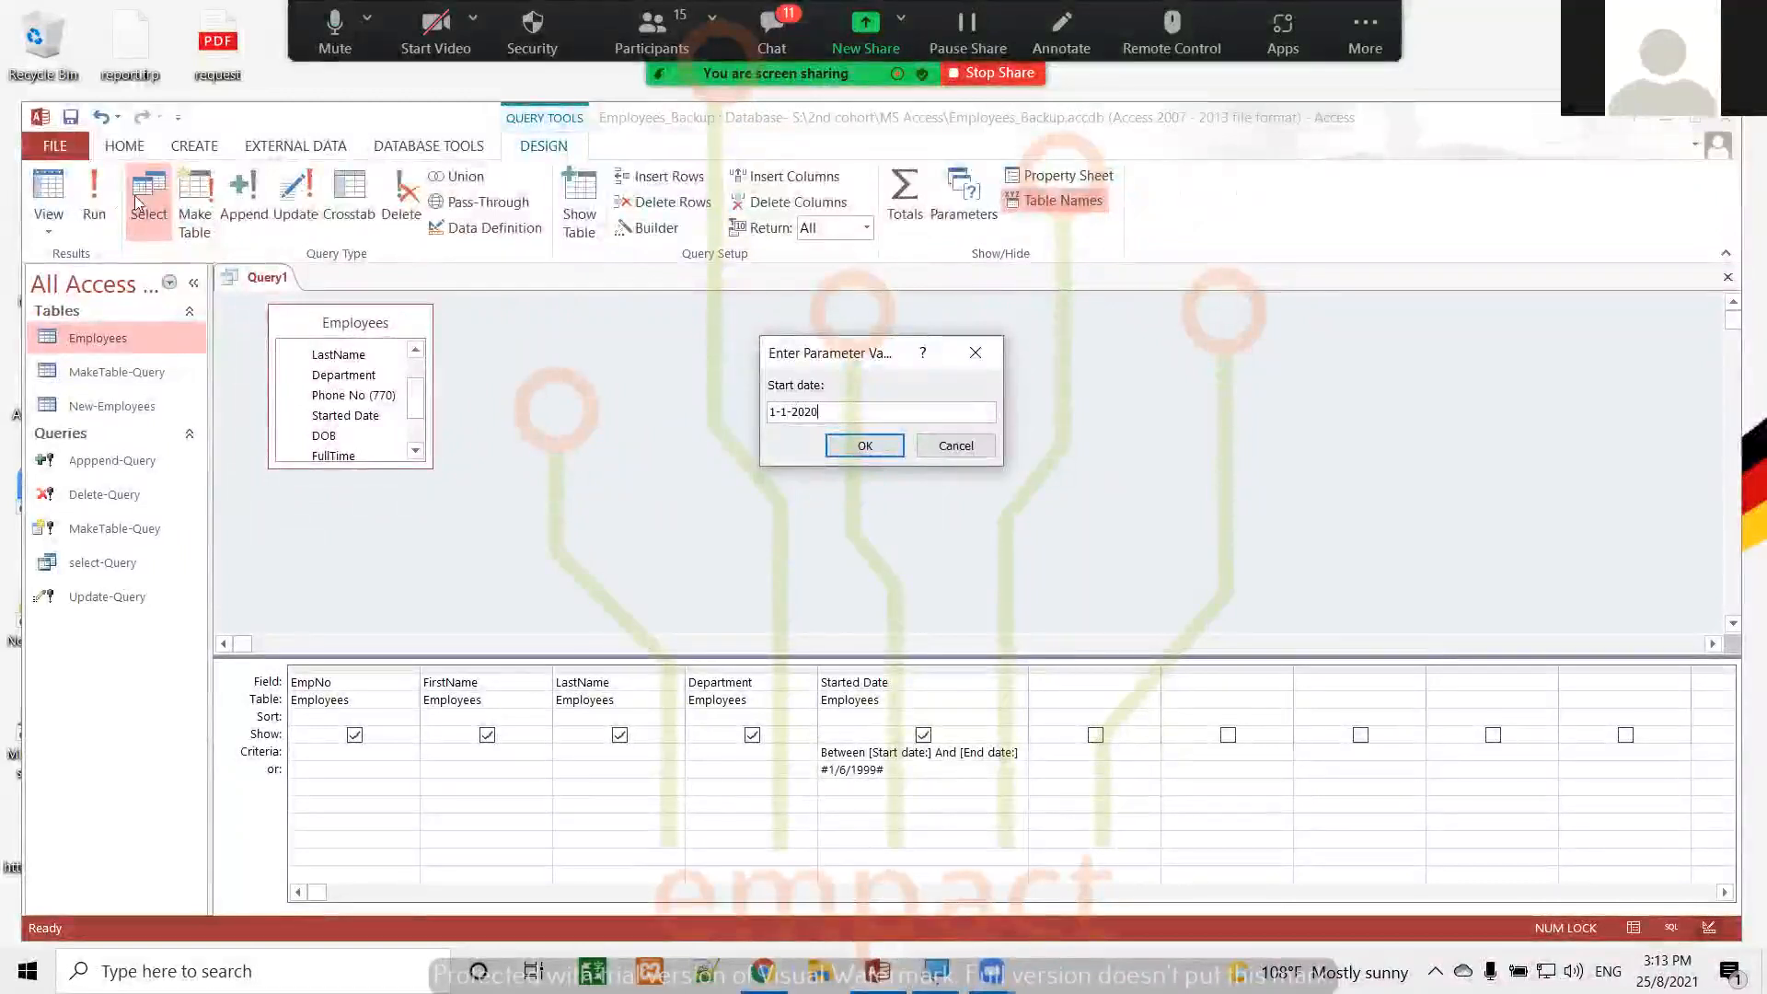
click(893, 447)
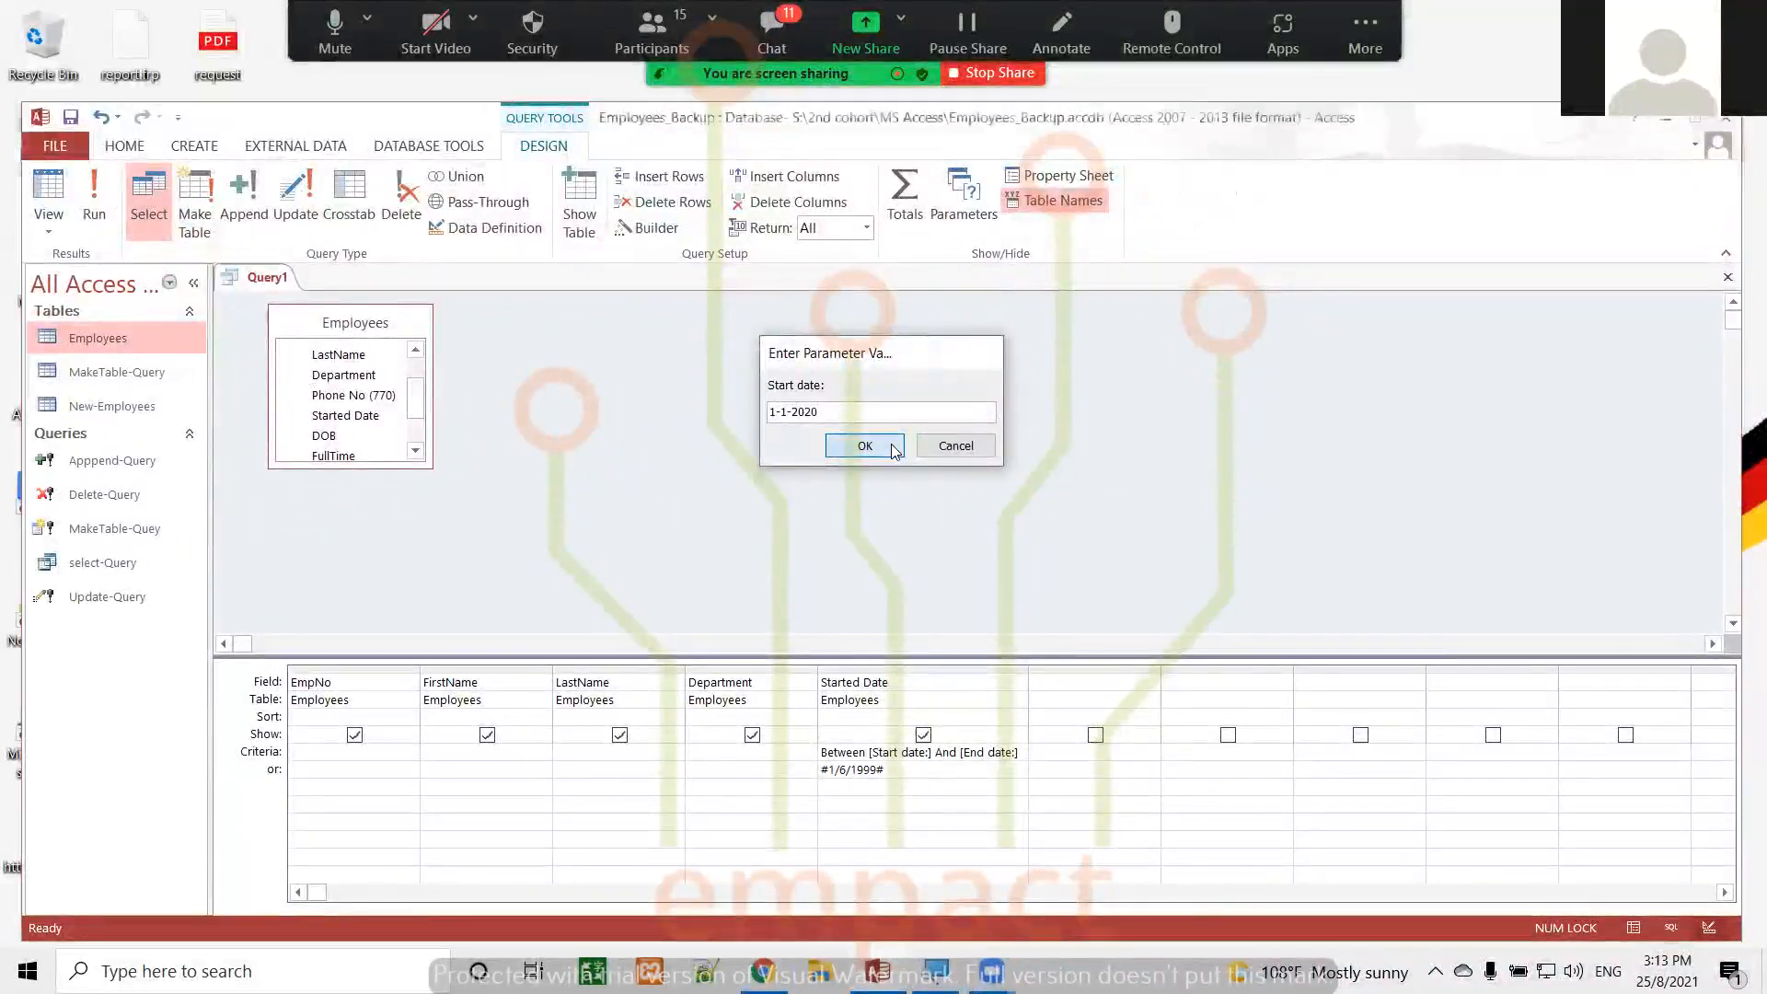
text(1-12-2020)
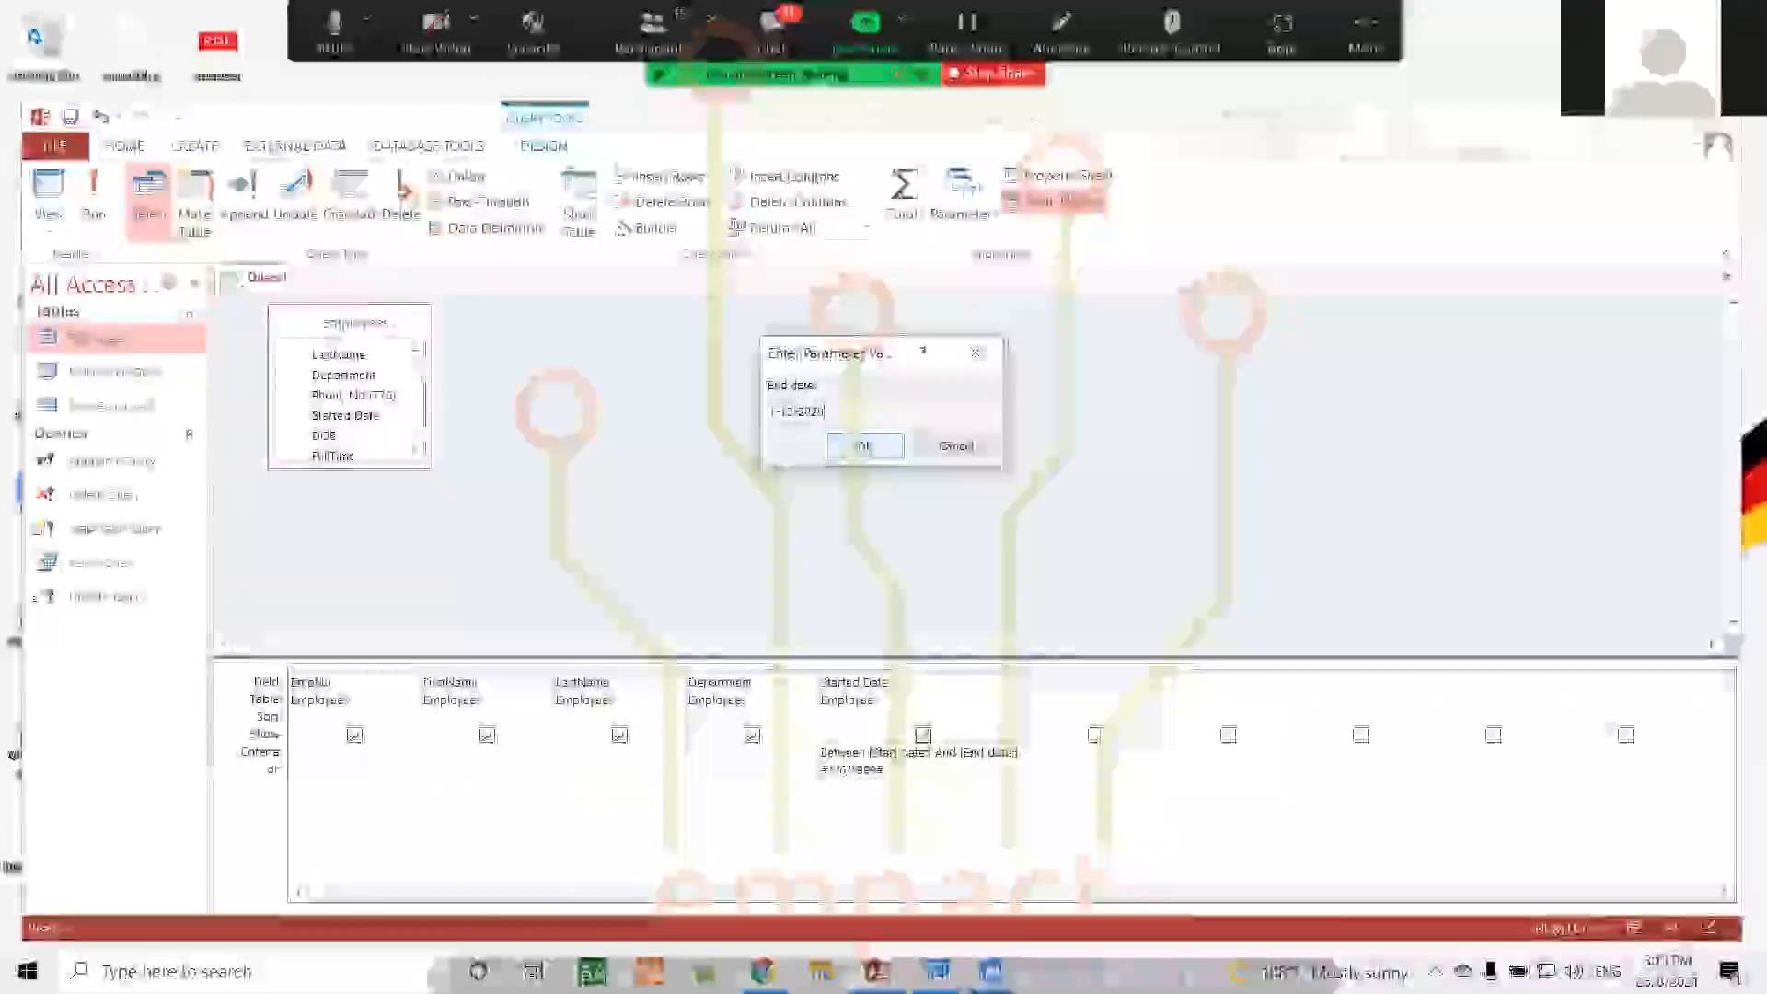
click(889, 450)
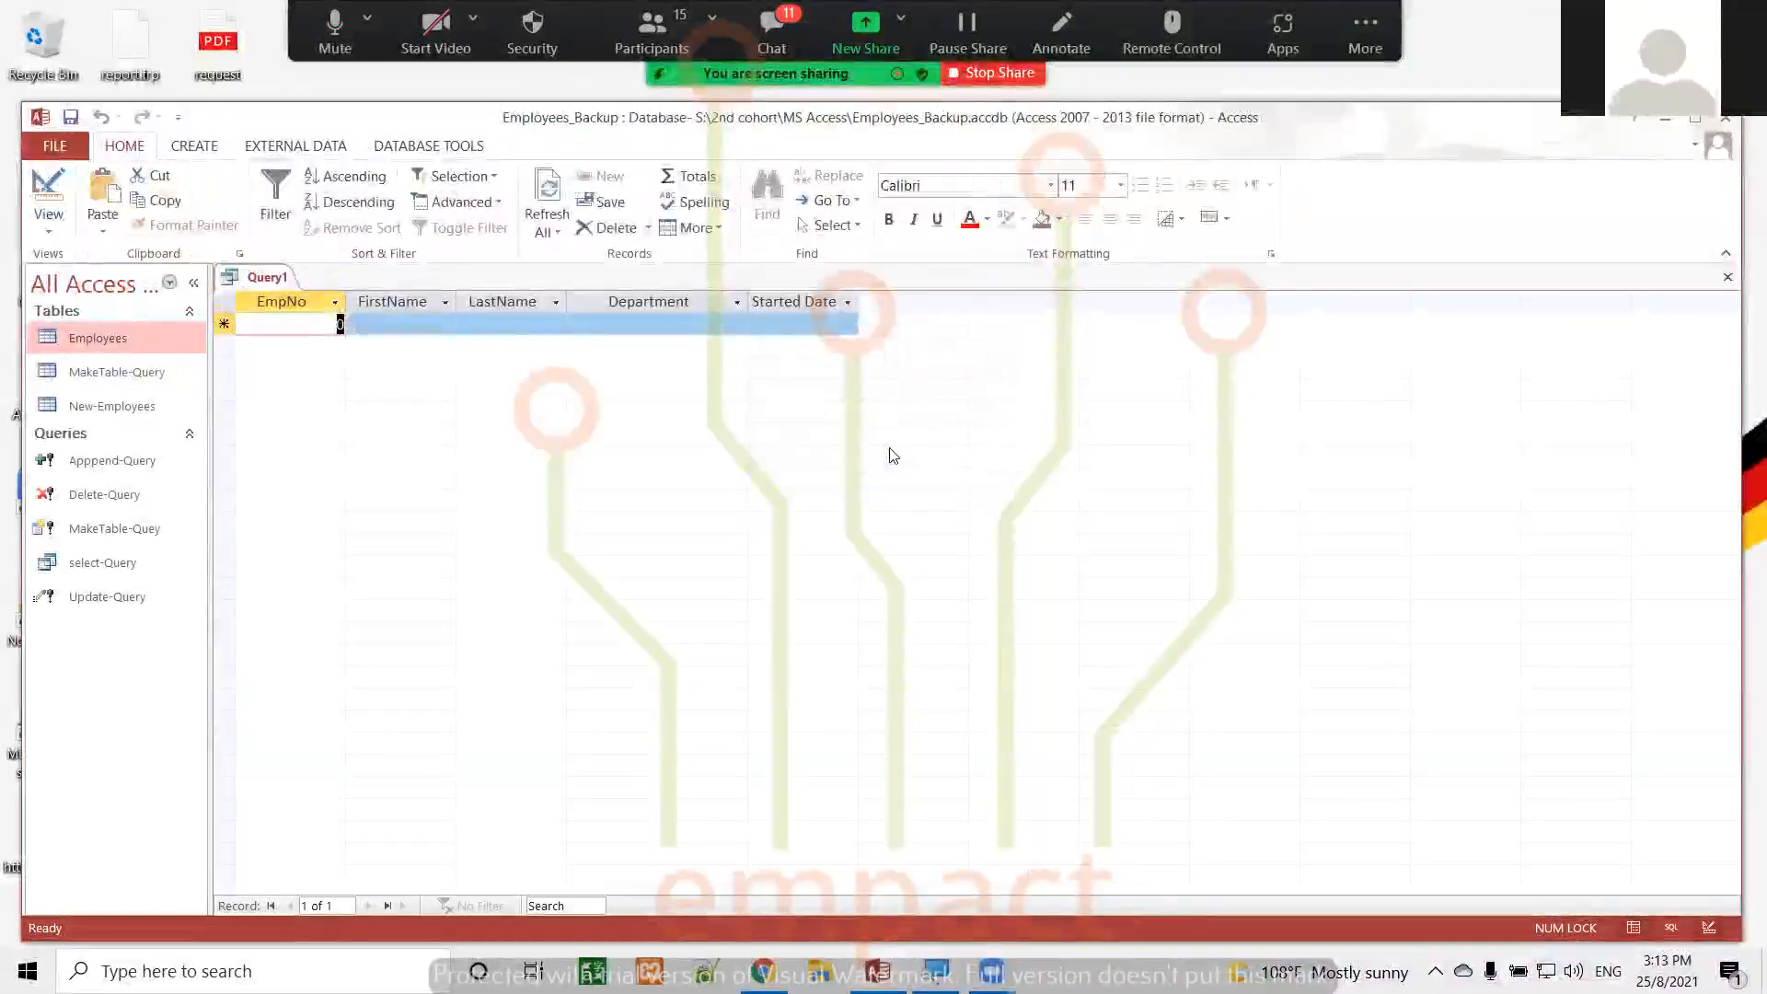
click(49, 196)
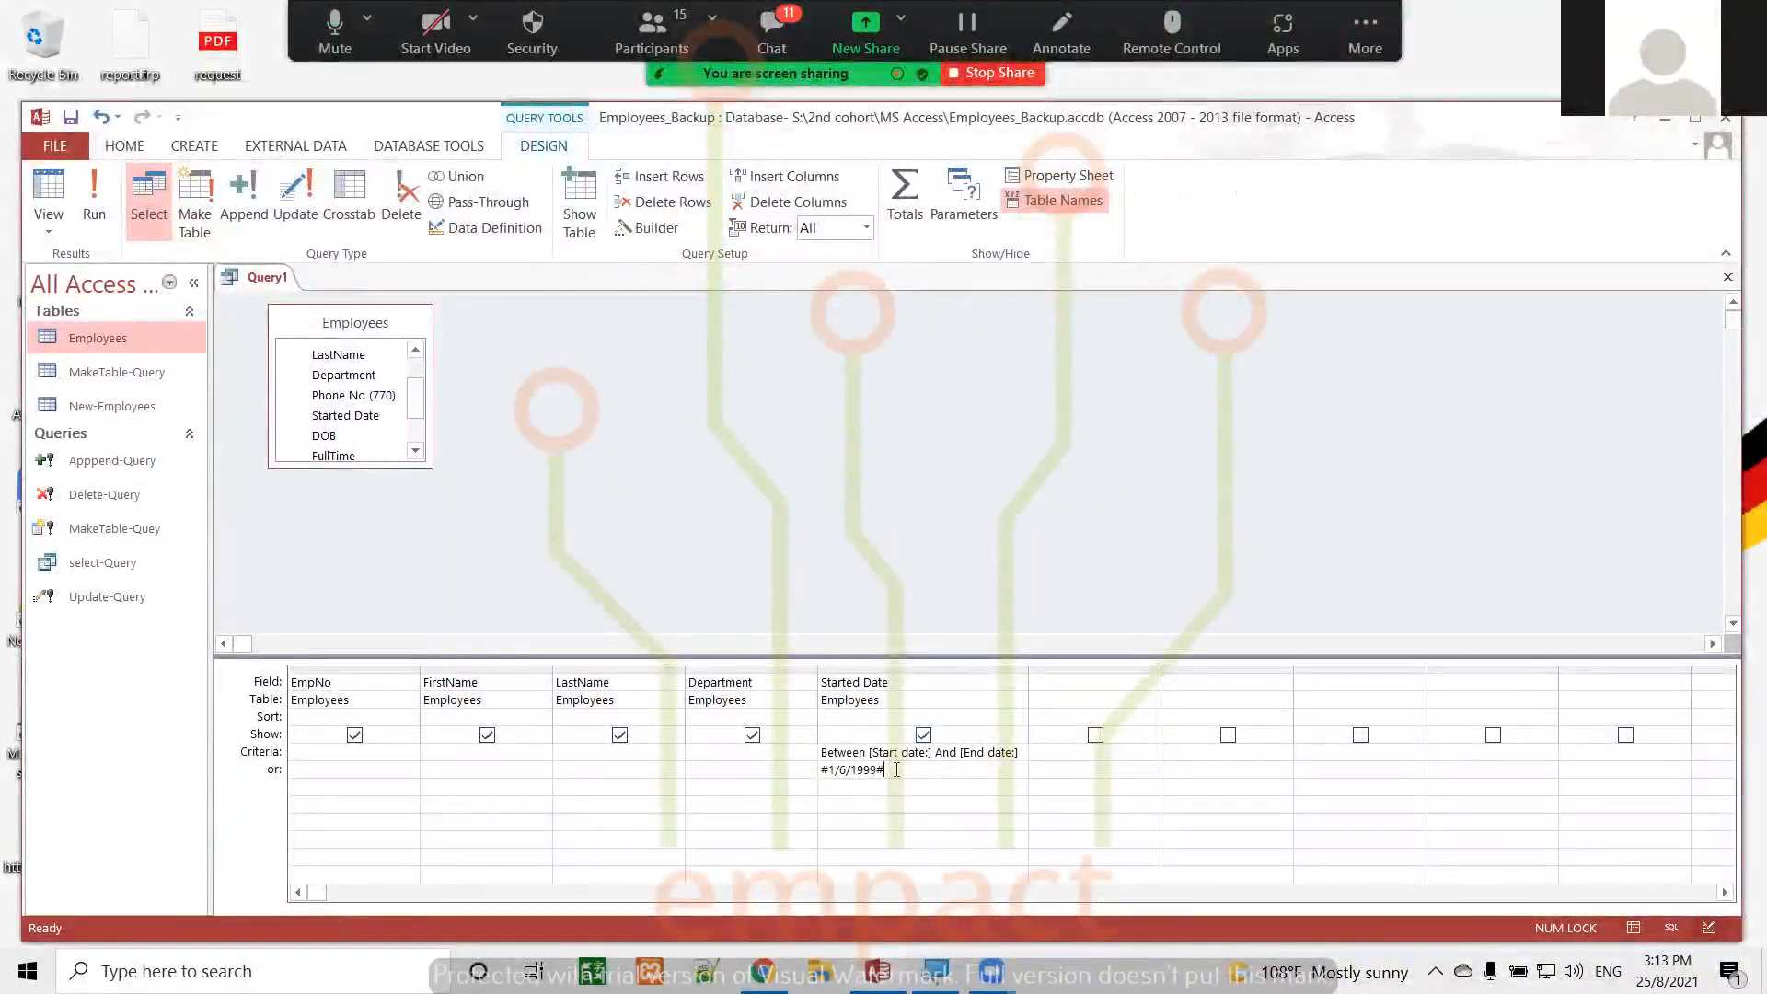
Delete the date from the Started Date column's or row, keeping the Between criteria
key(BackSpace)
key(BackSpace)
key(BackSpace)
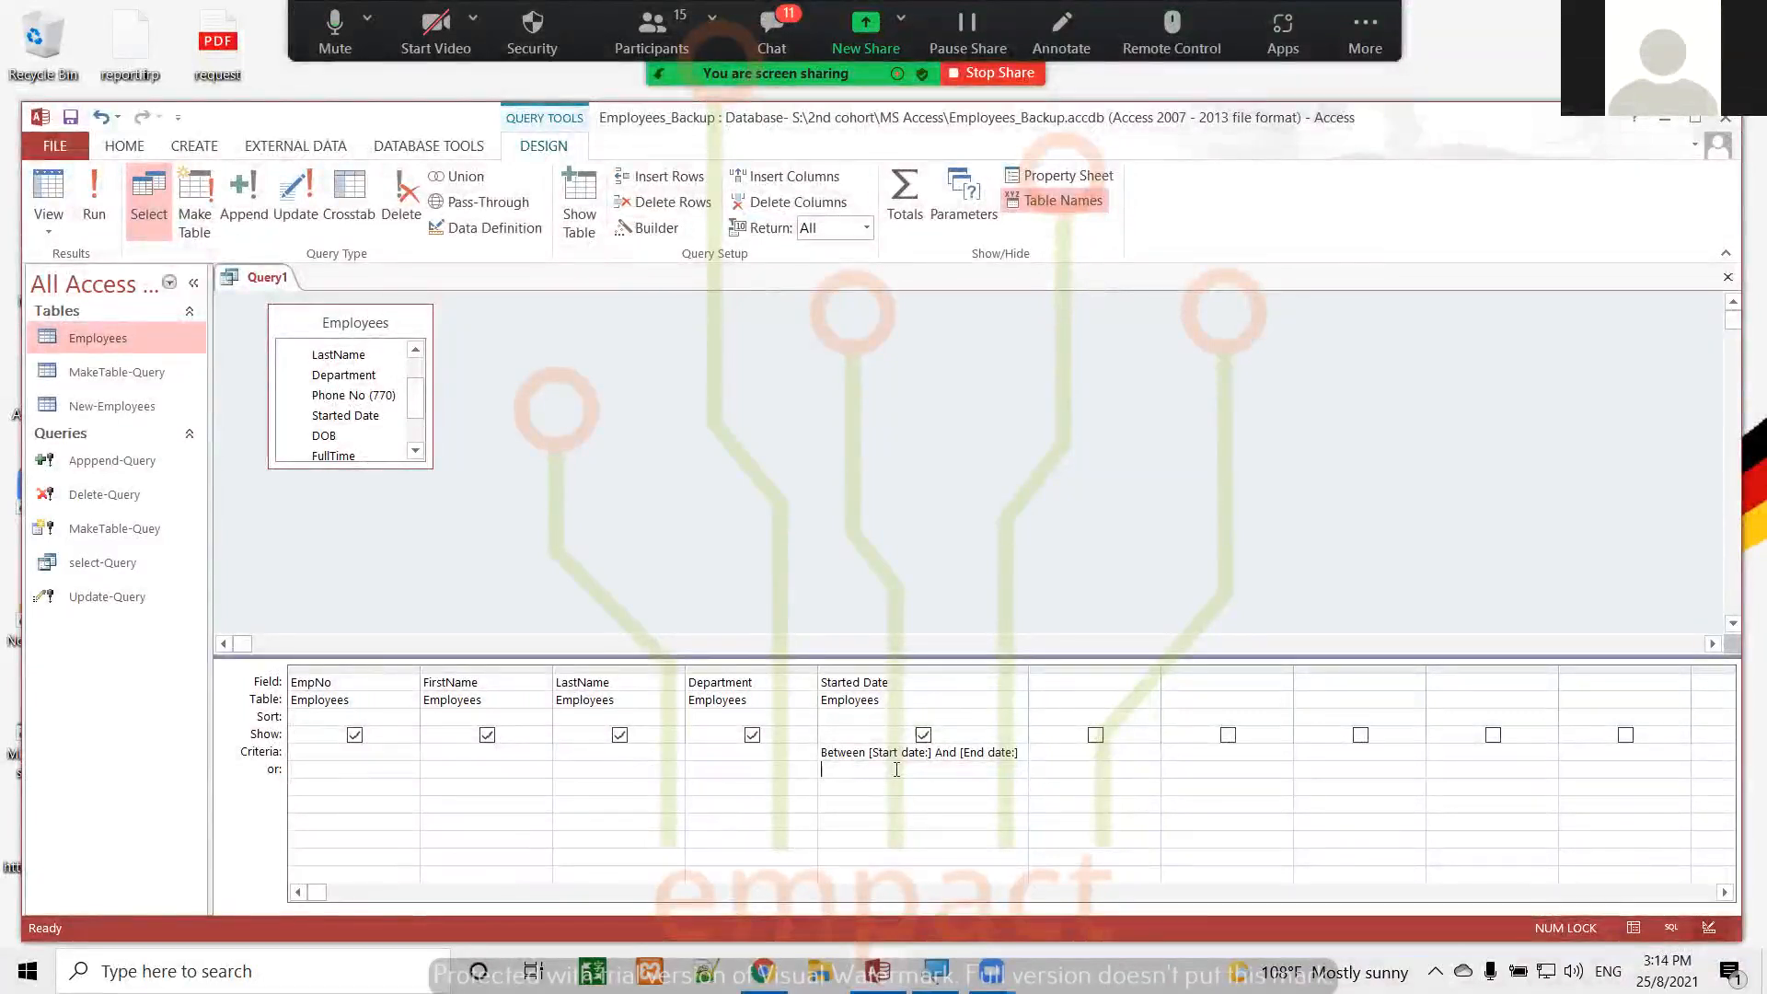
double_click(922, 751)
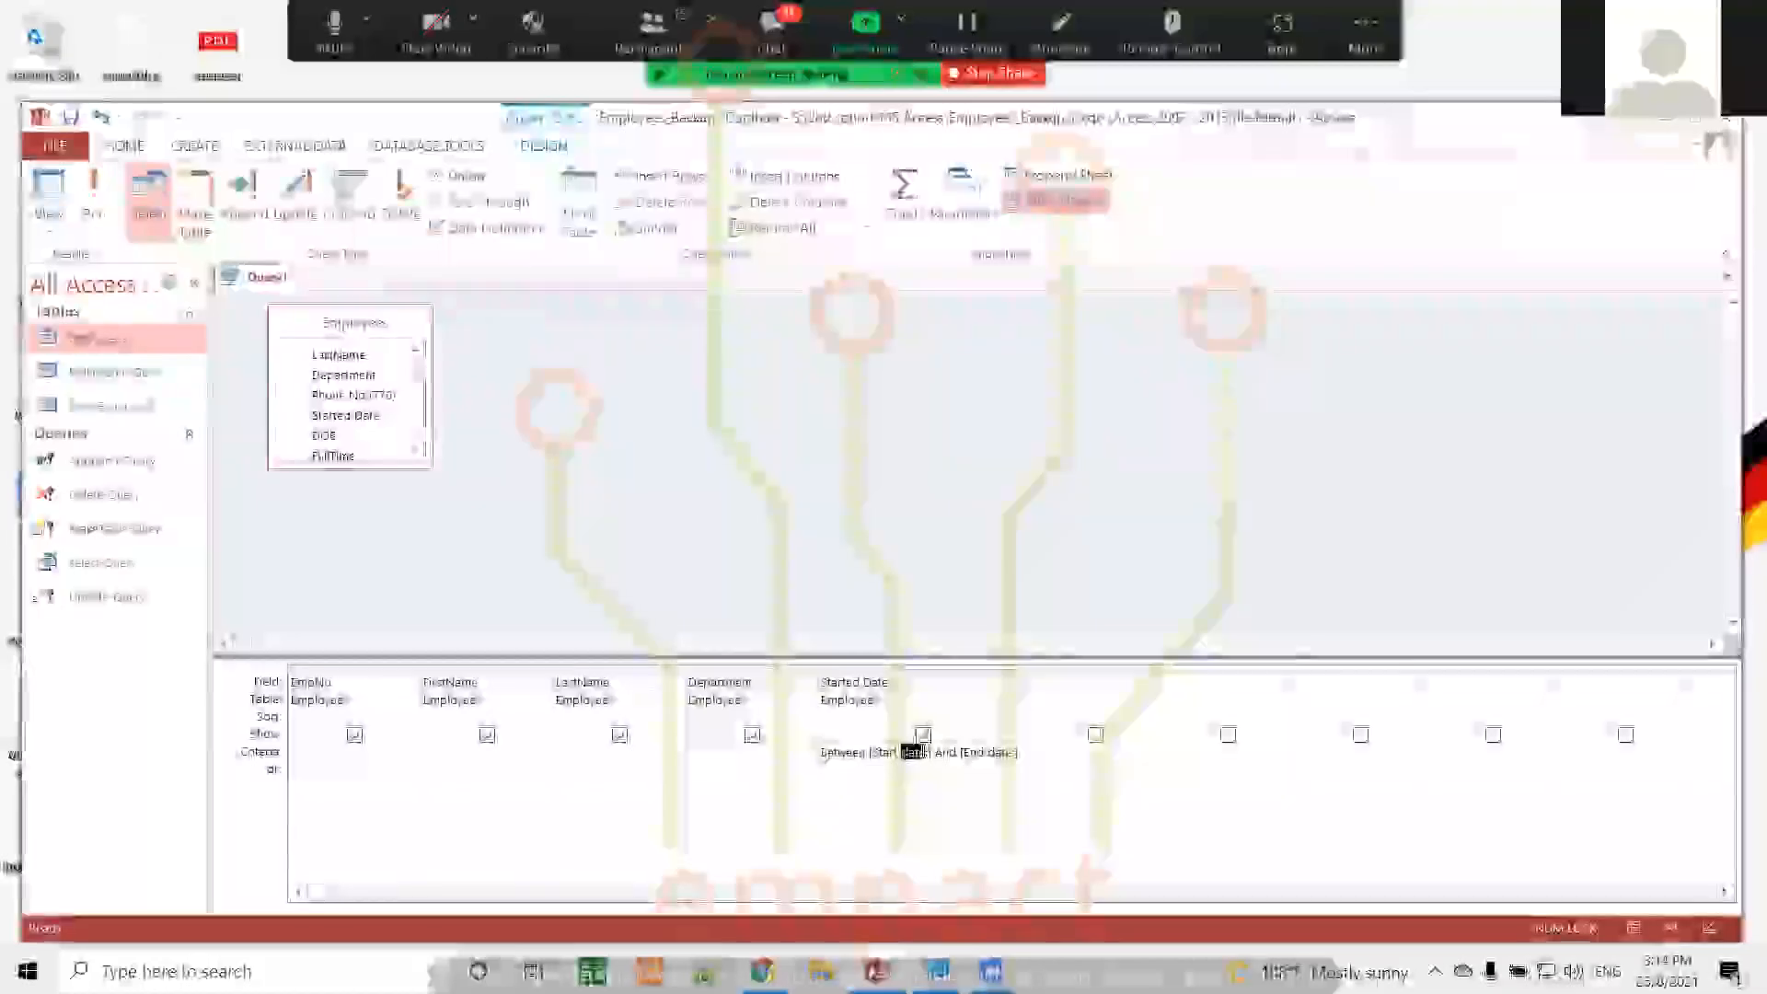
Add the Salary field to the first empty query column and set its criteria to +1000
click(1058, 681)
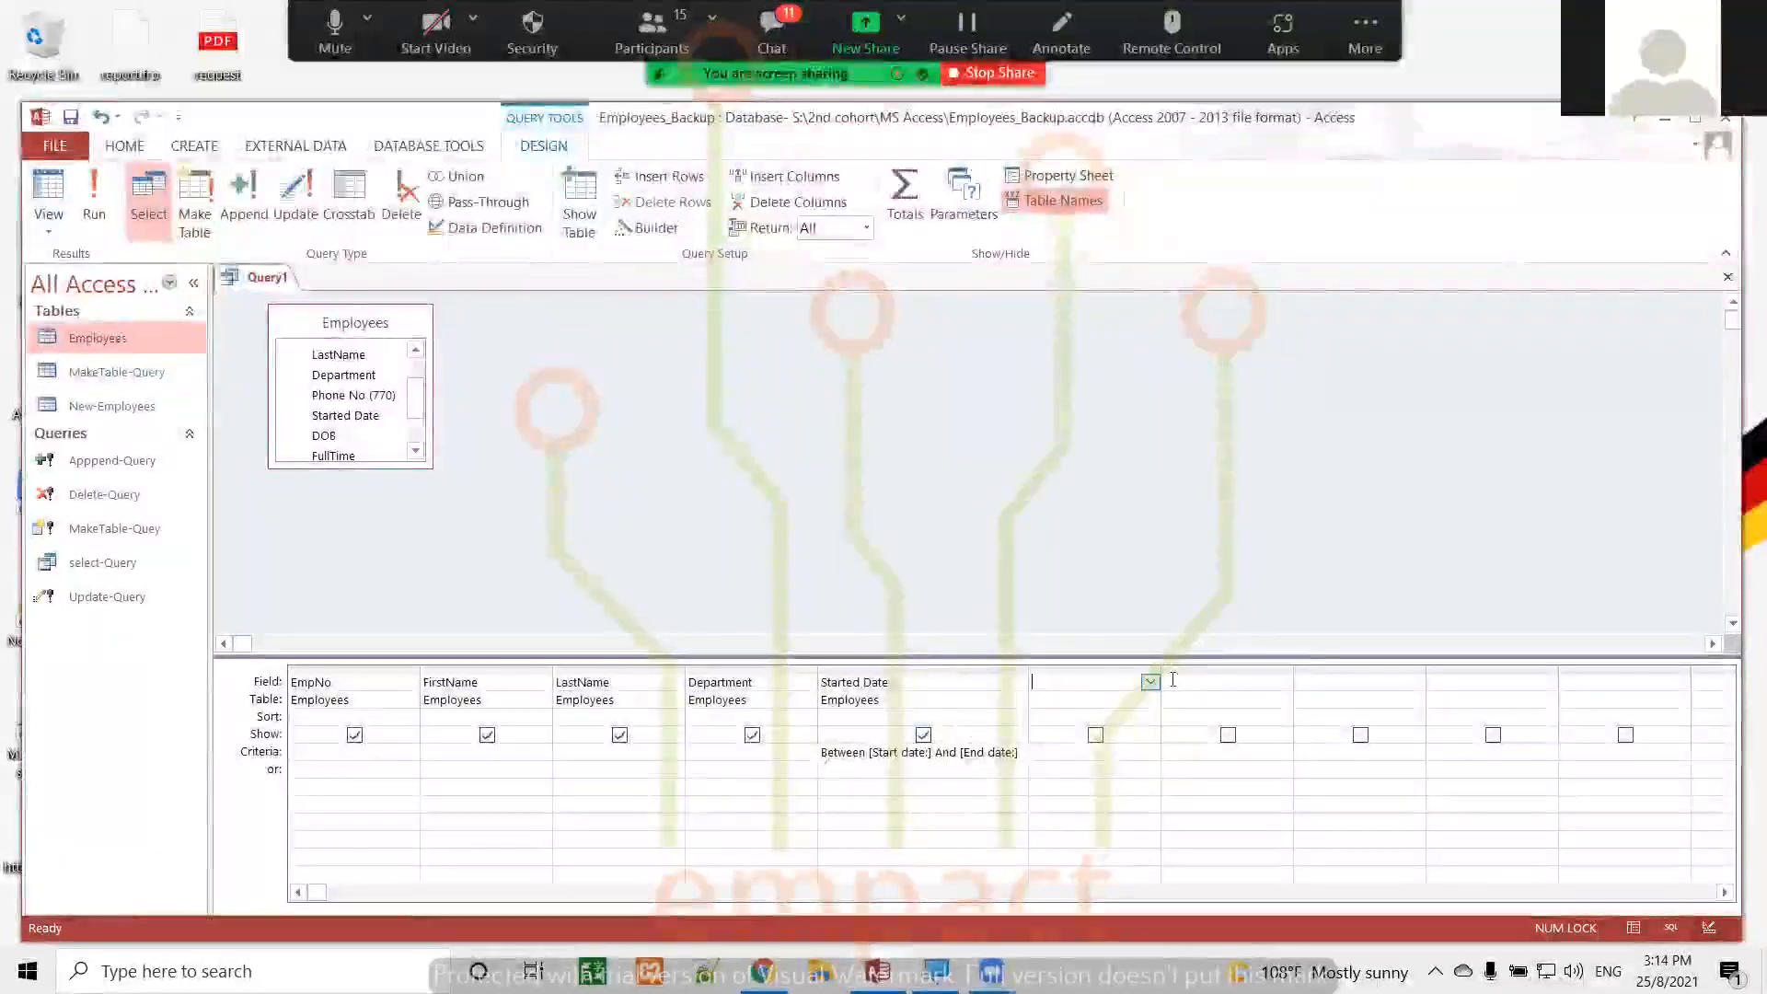
click(1149, 681)
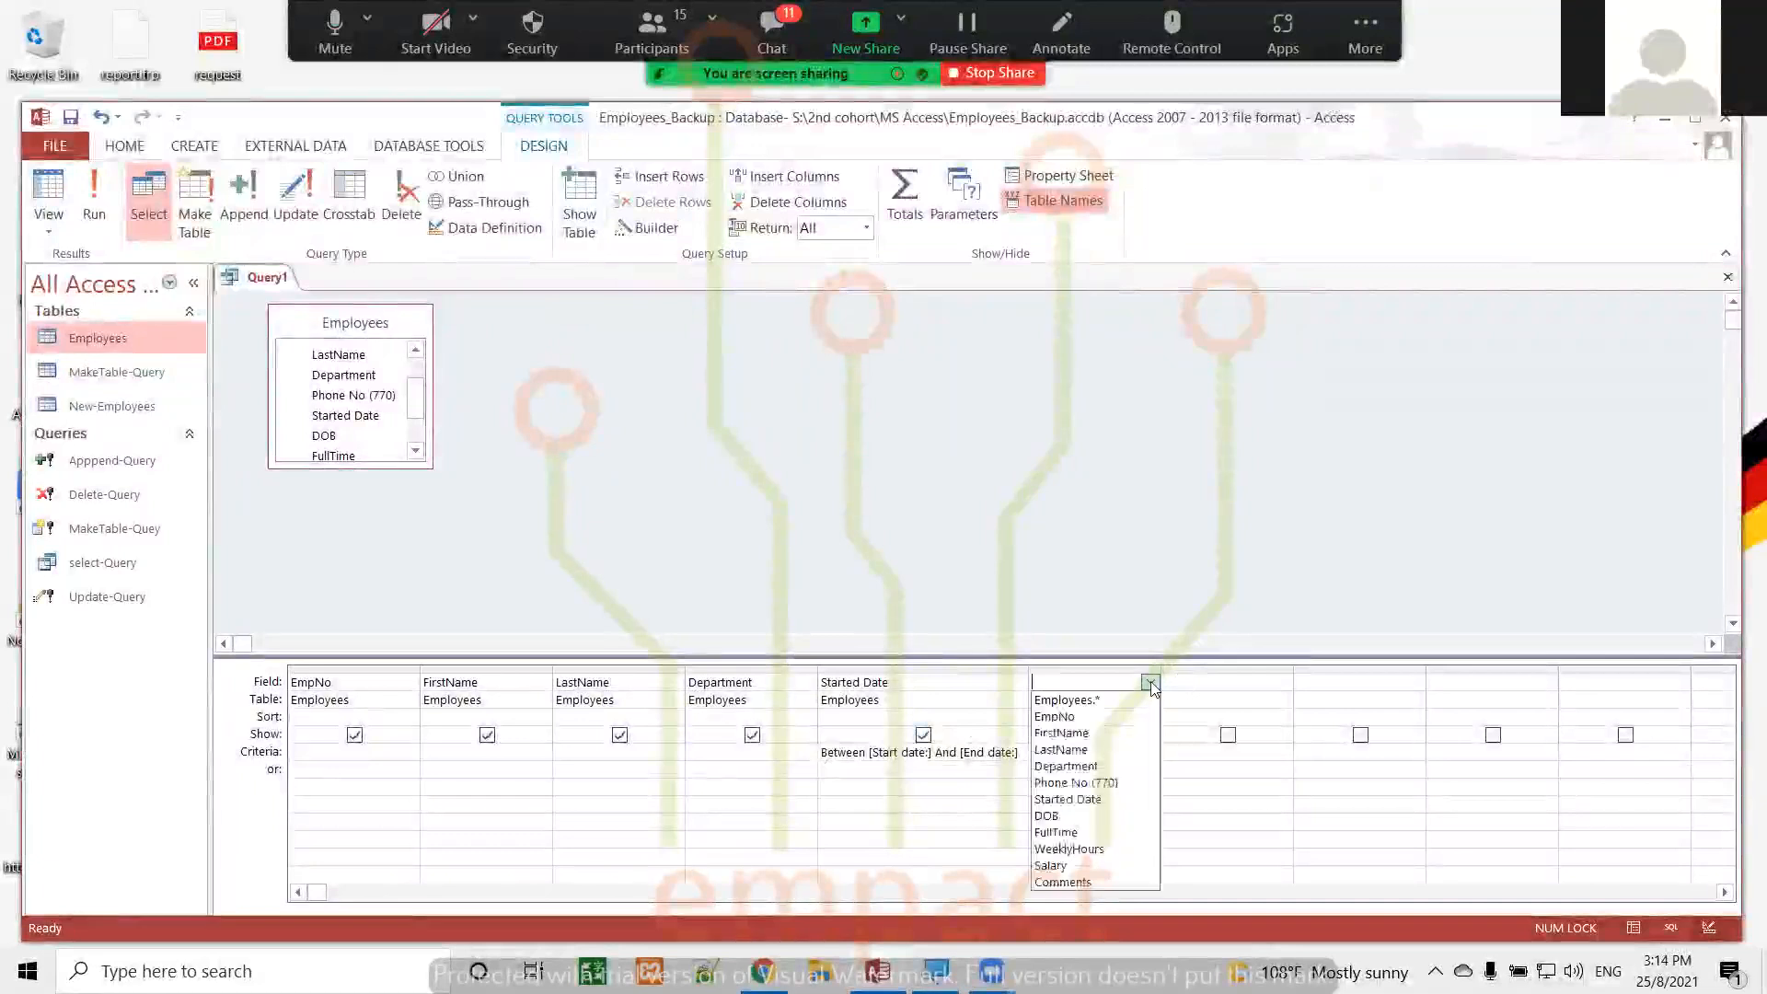
click(1070, 865)
click(1041, 753)
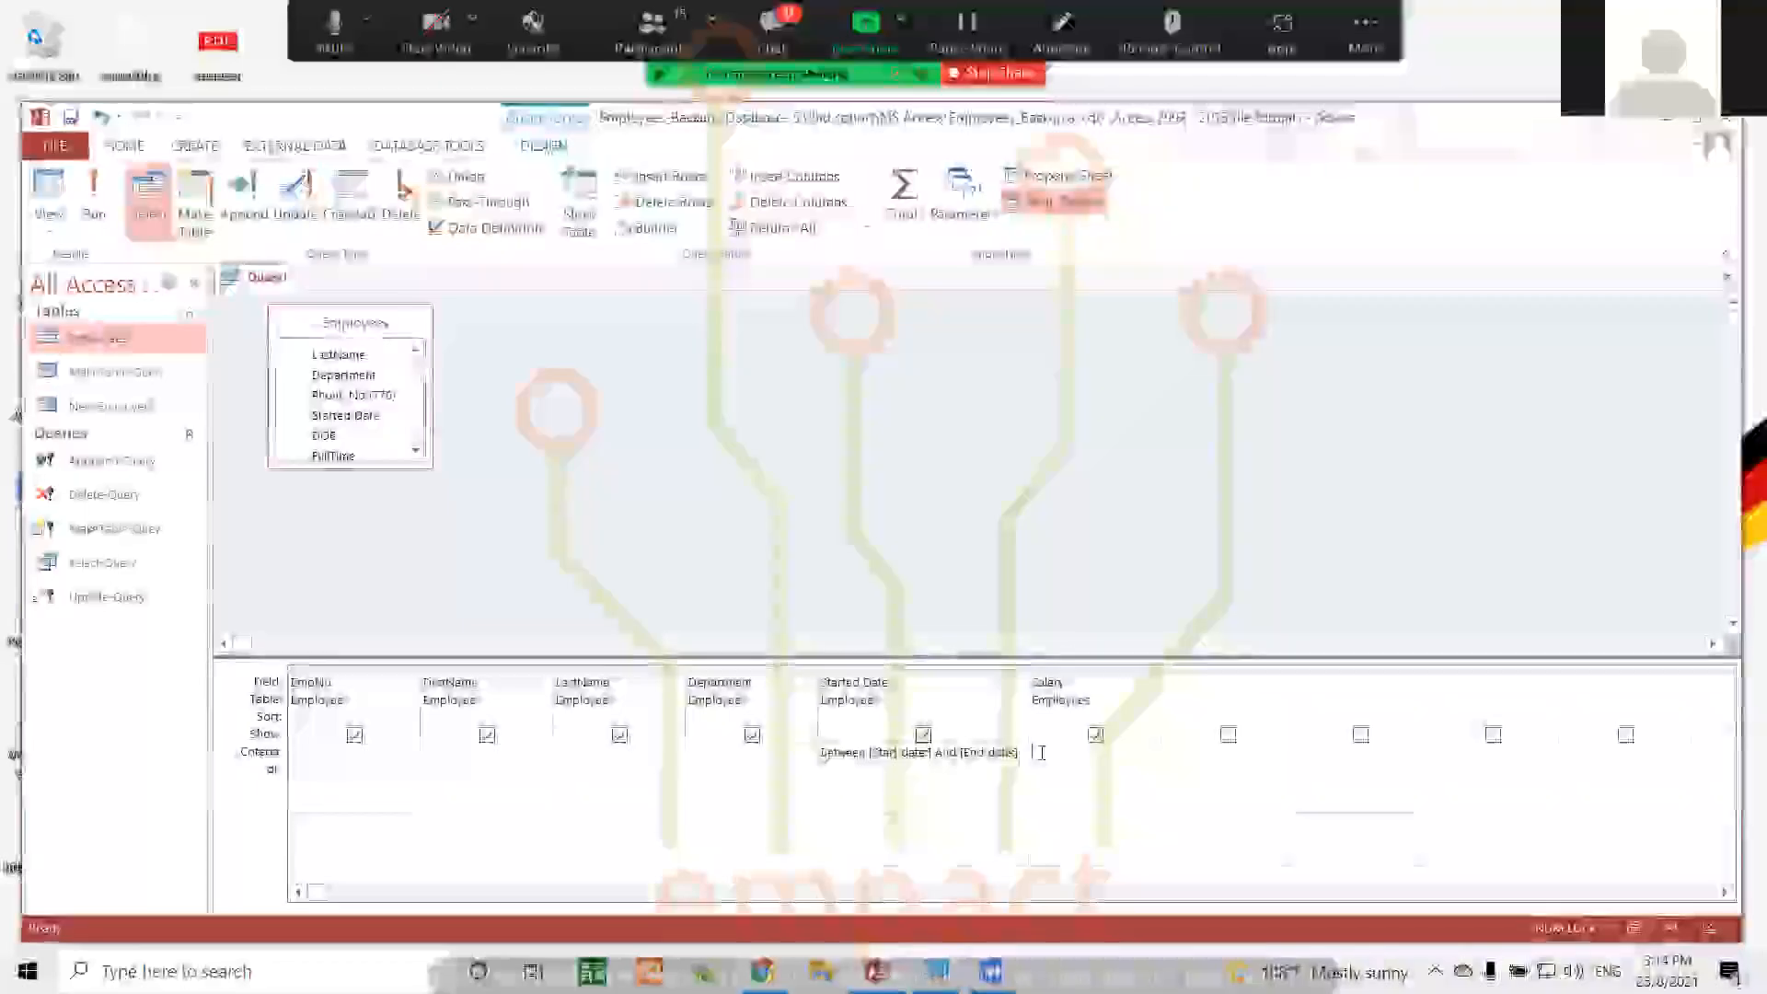
click(1041, 752)
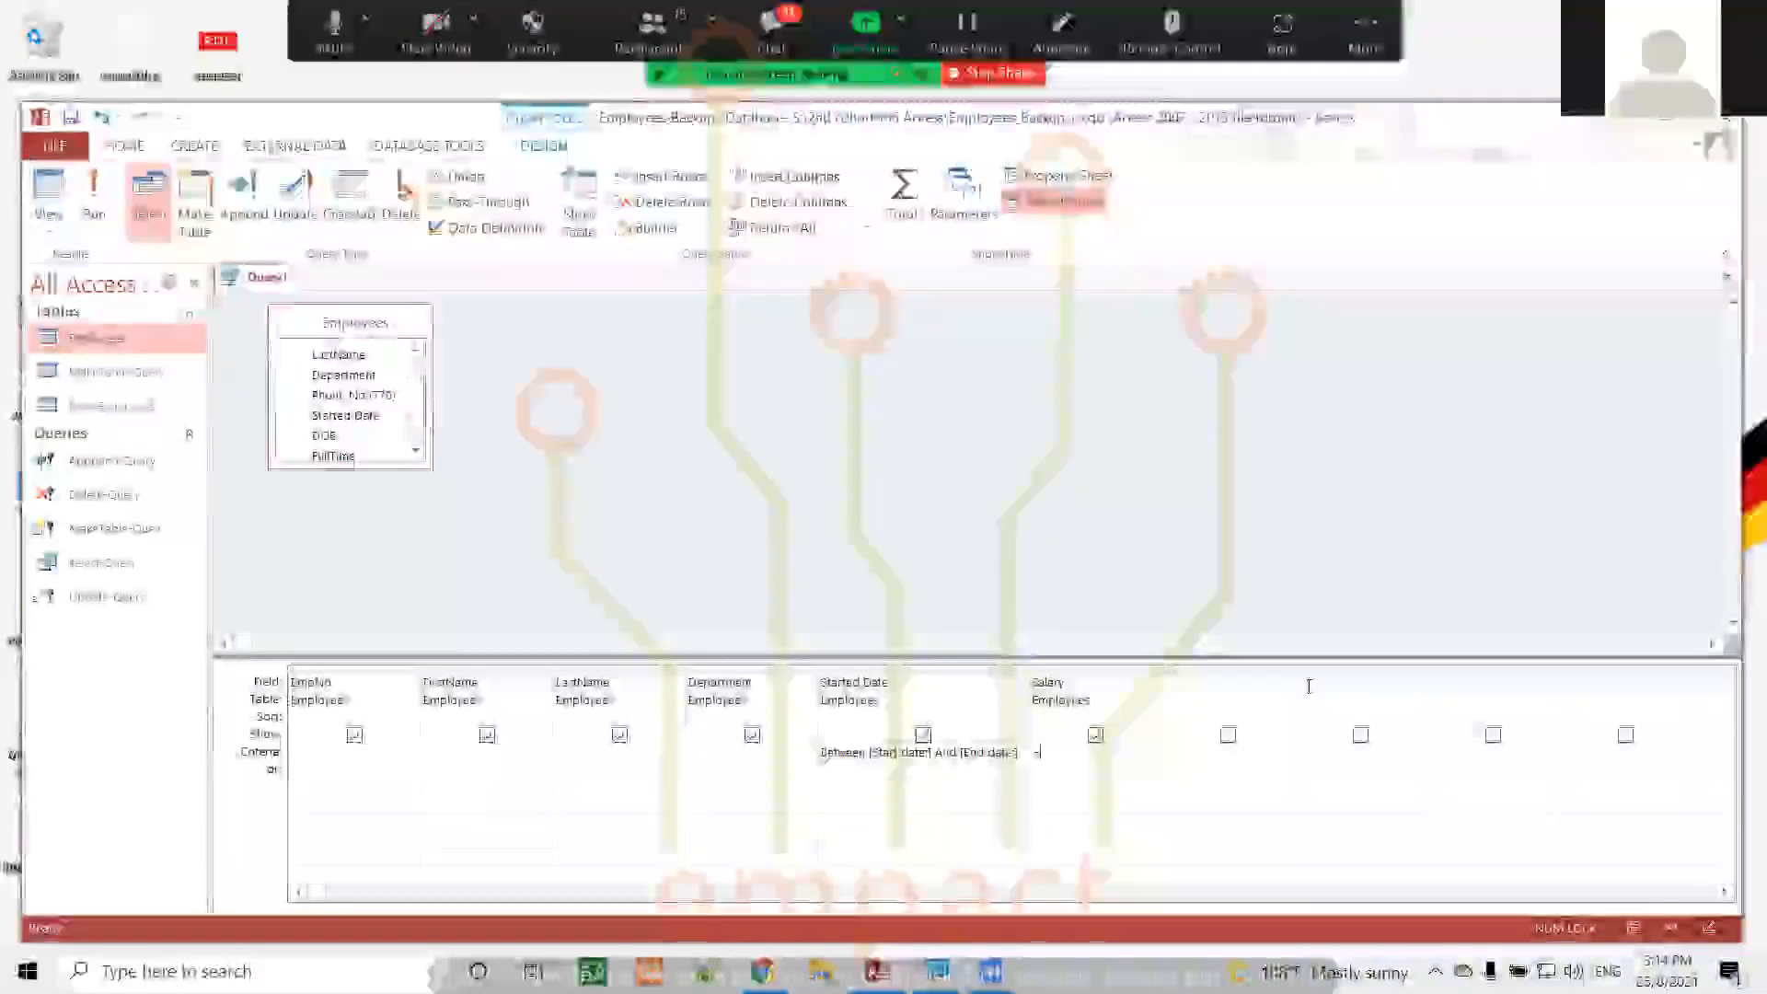
text(+10)
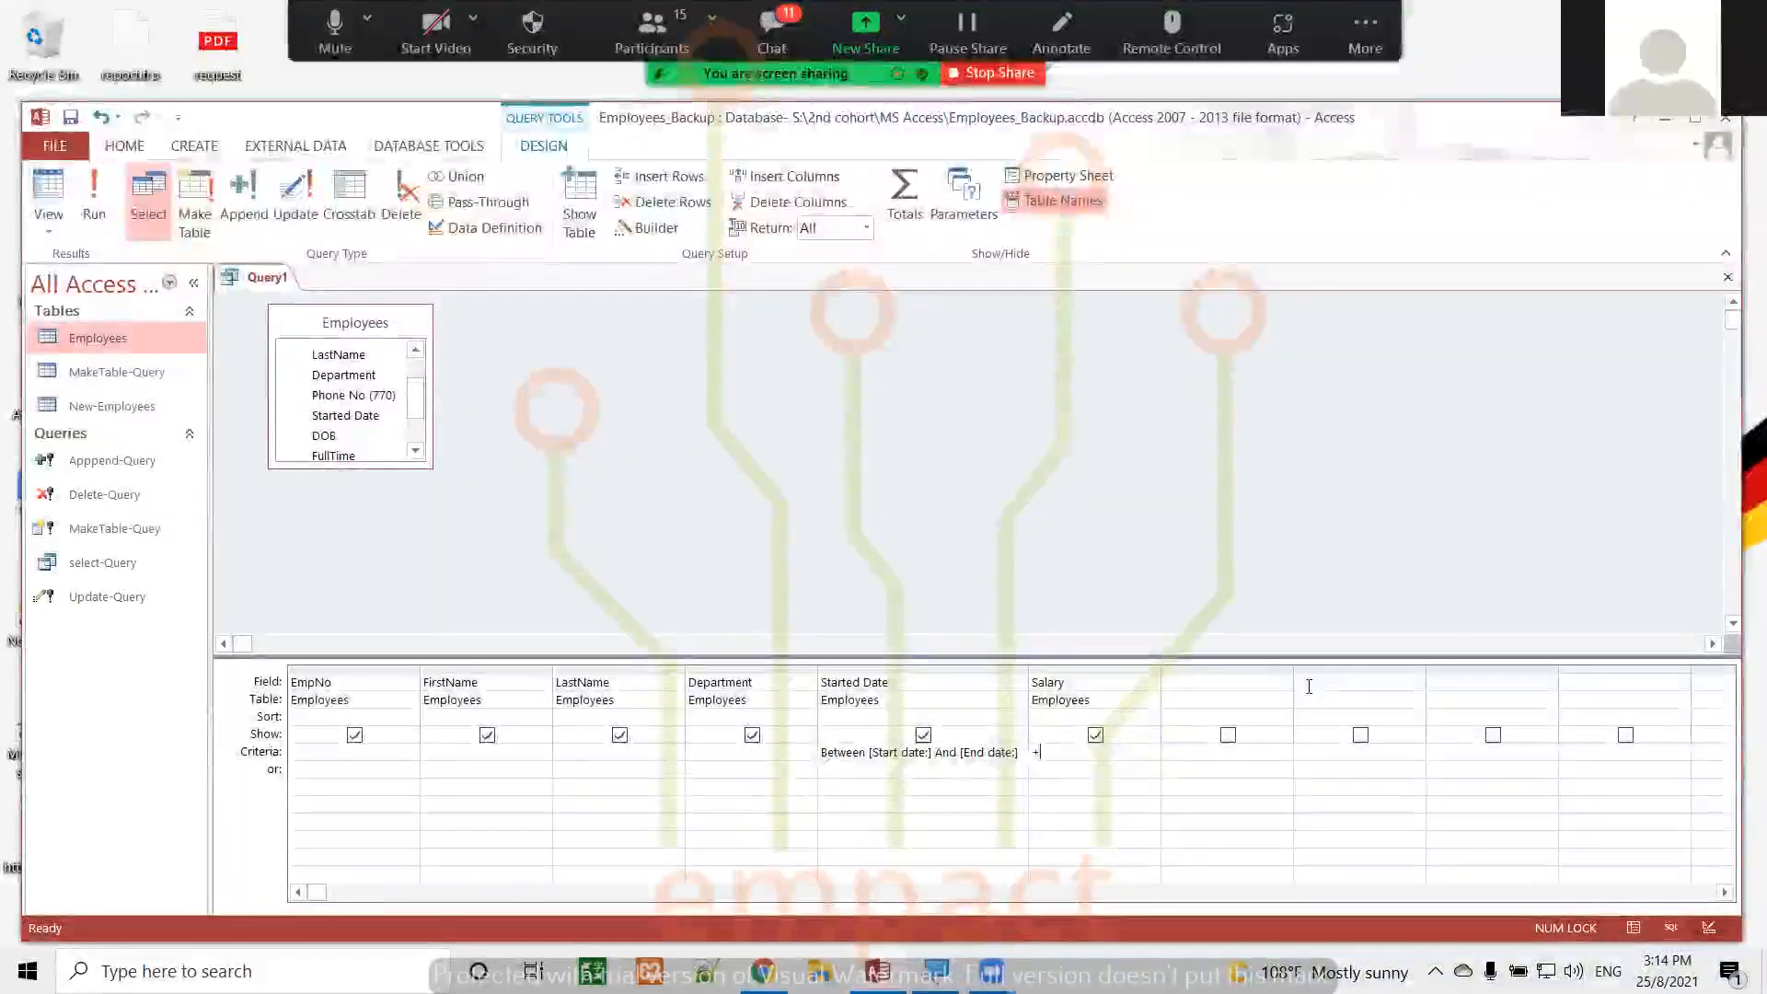
text(00)
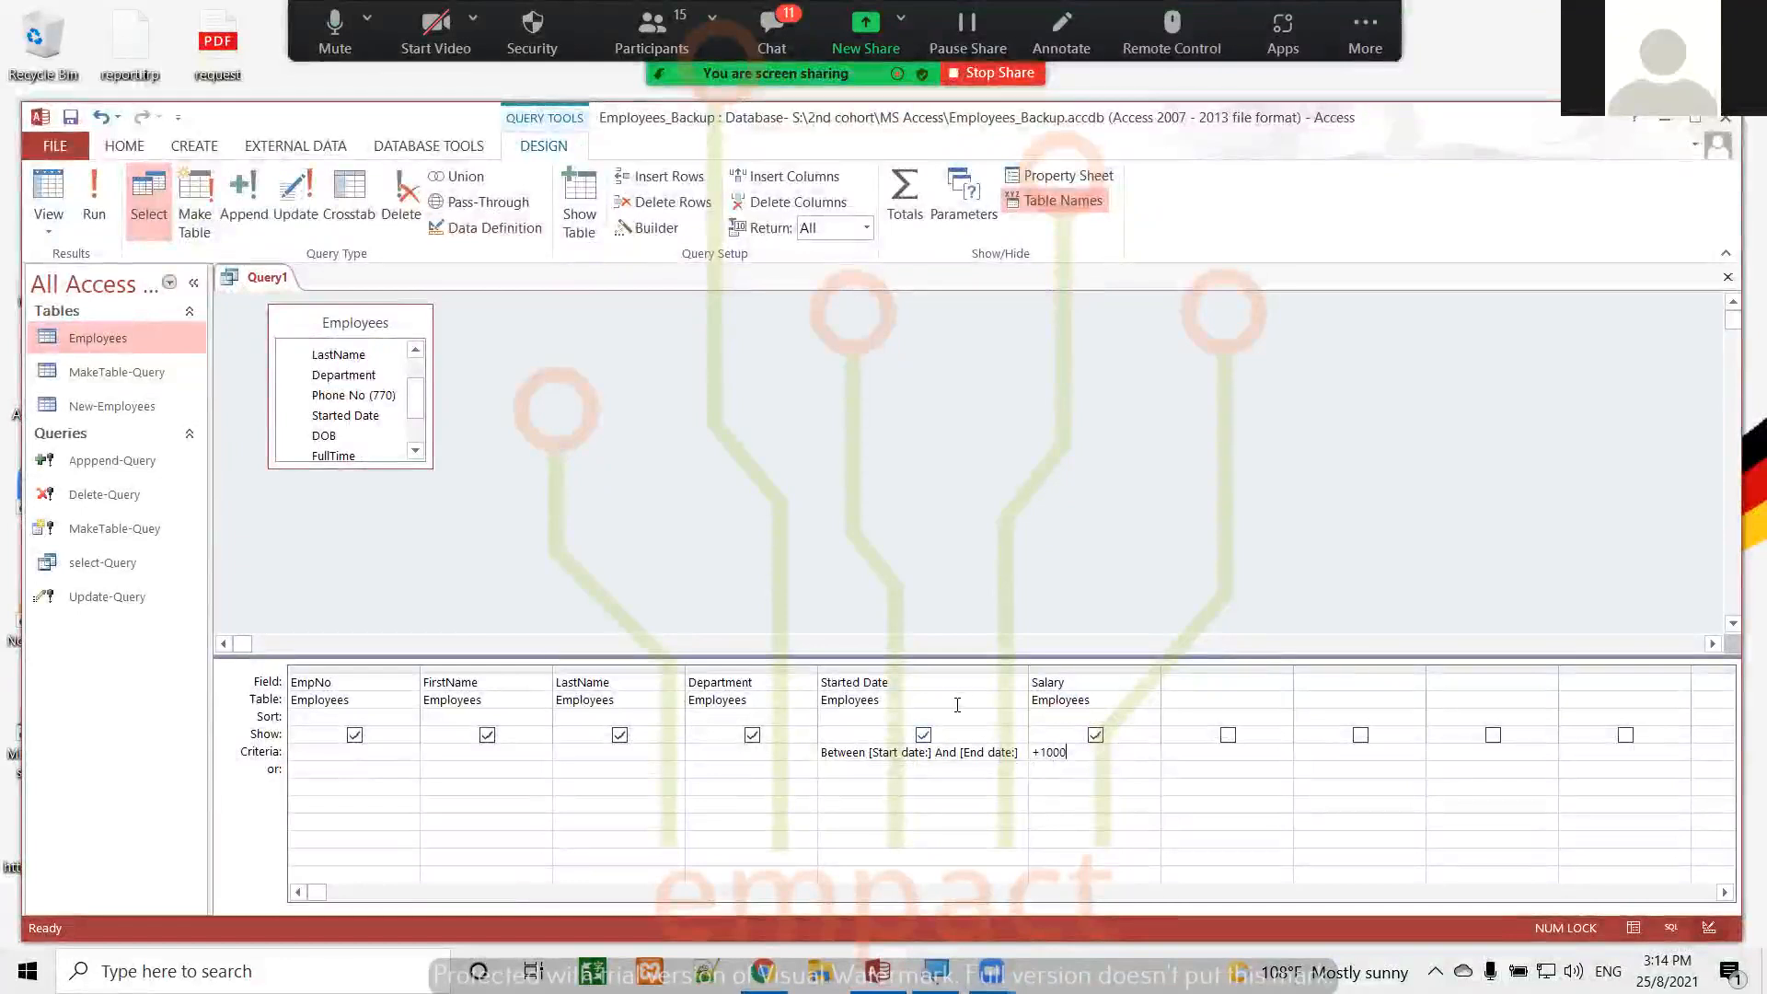
Run the query with a start date and end date 31-9-1999, view the results, and return to Design view
click(93, 192)
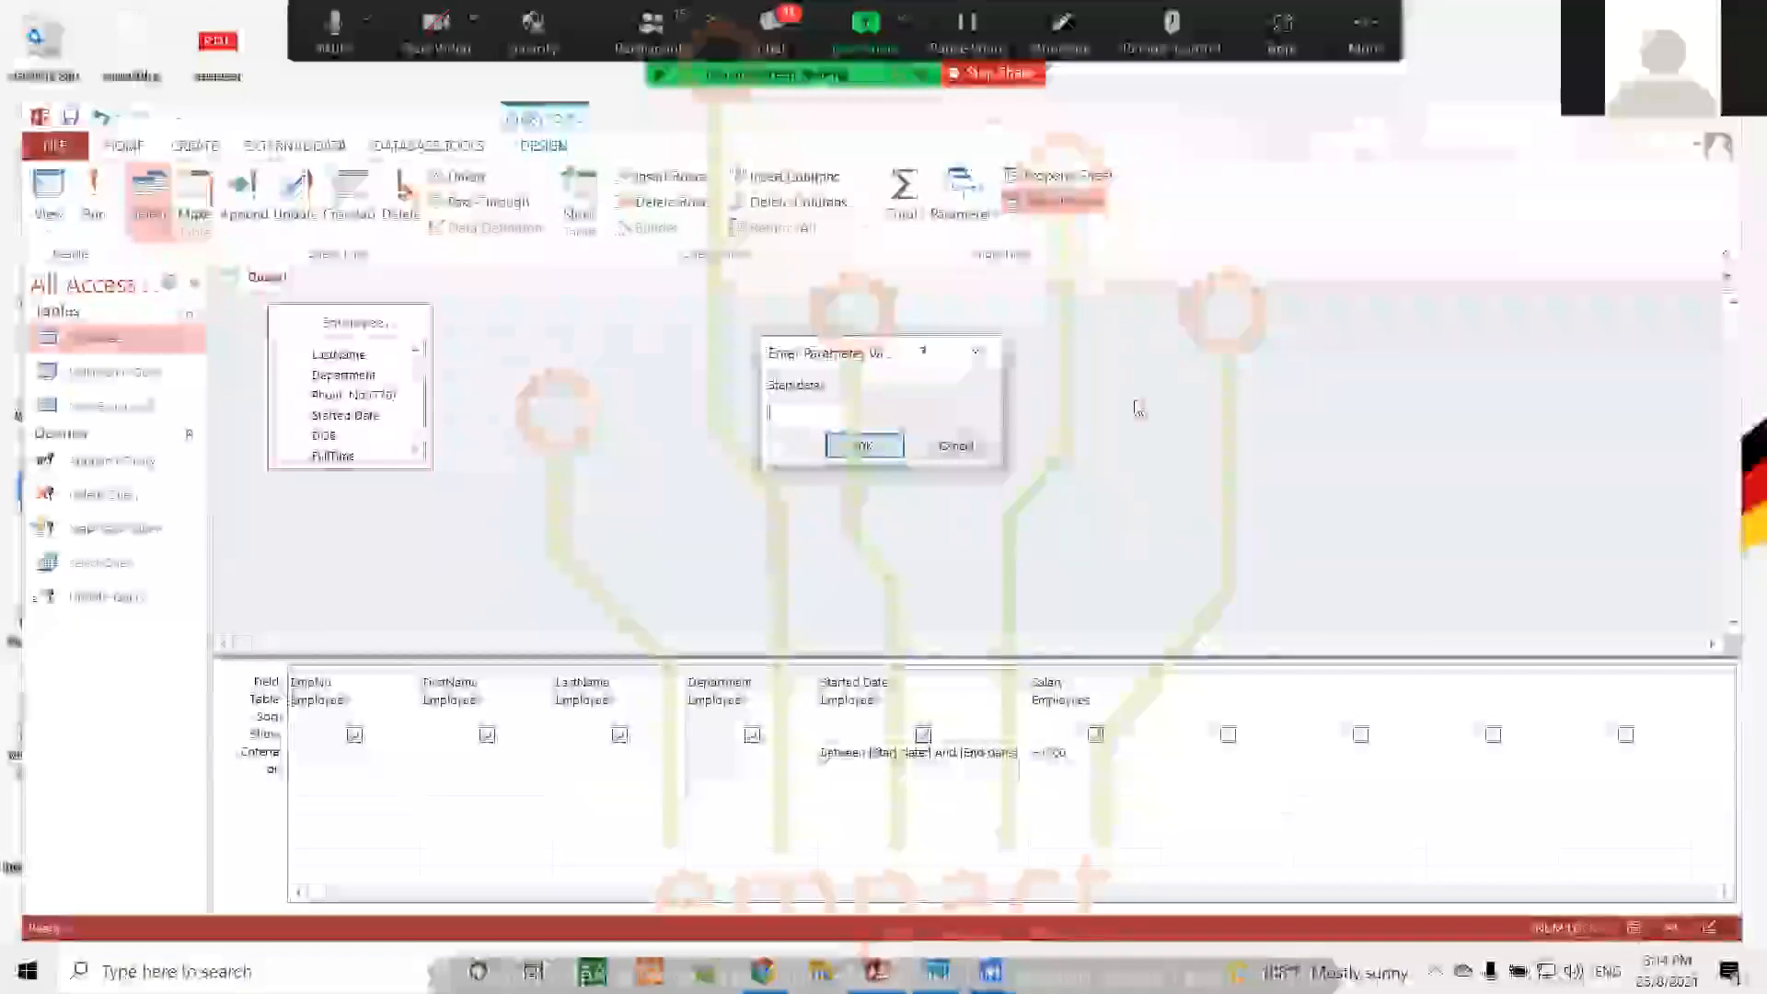
text(1/)
text(6)
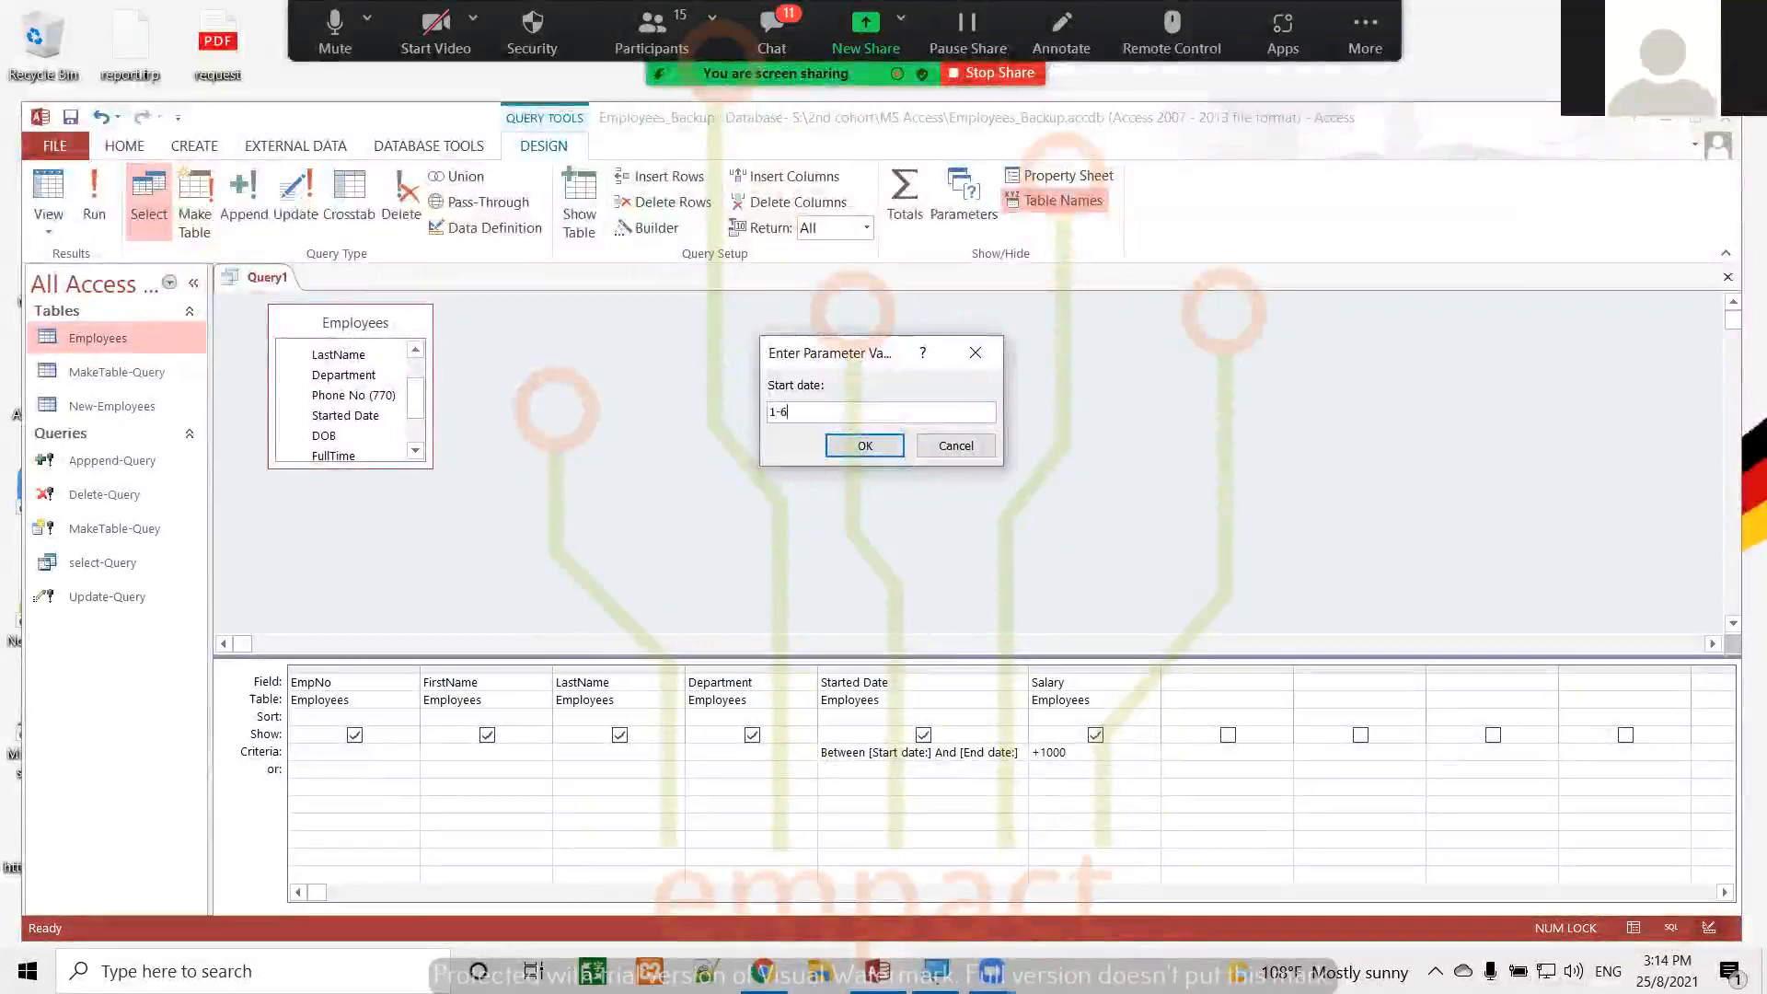
key(BackSpace)
key(BackSpace)
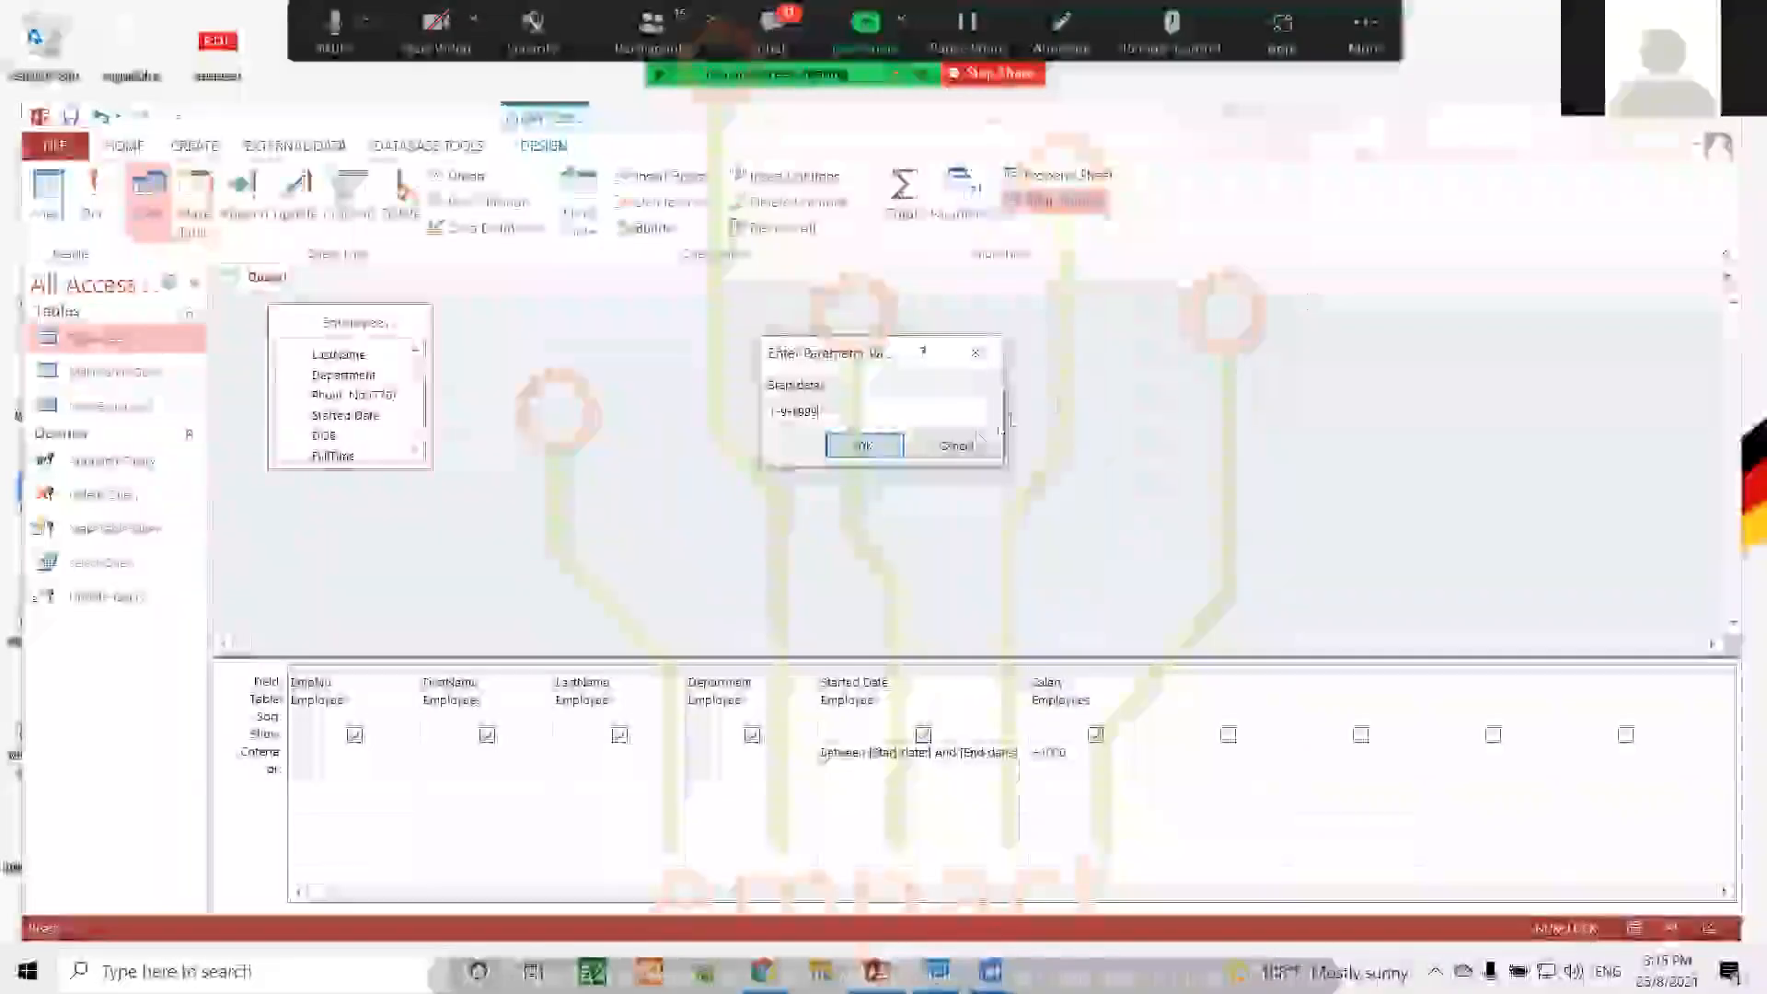
click(865, 445)
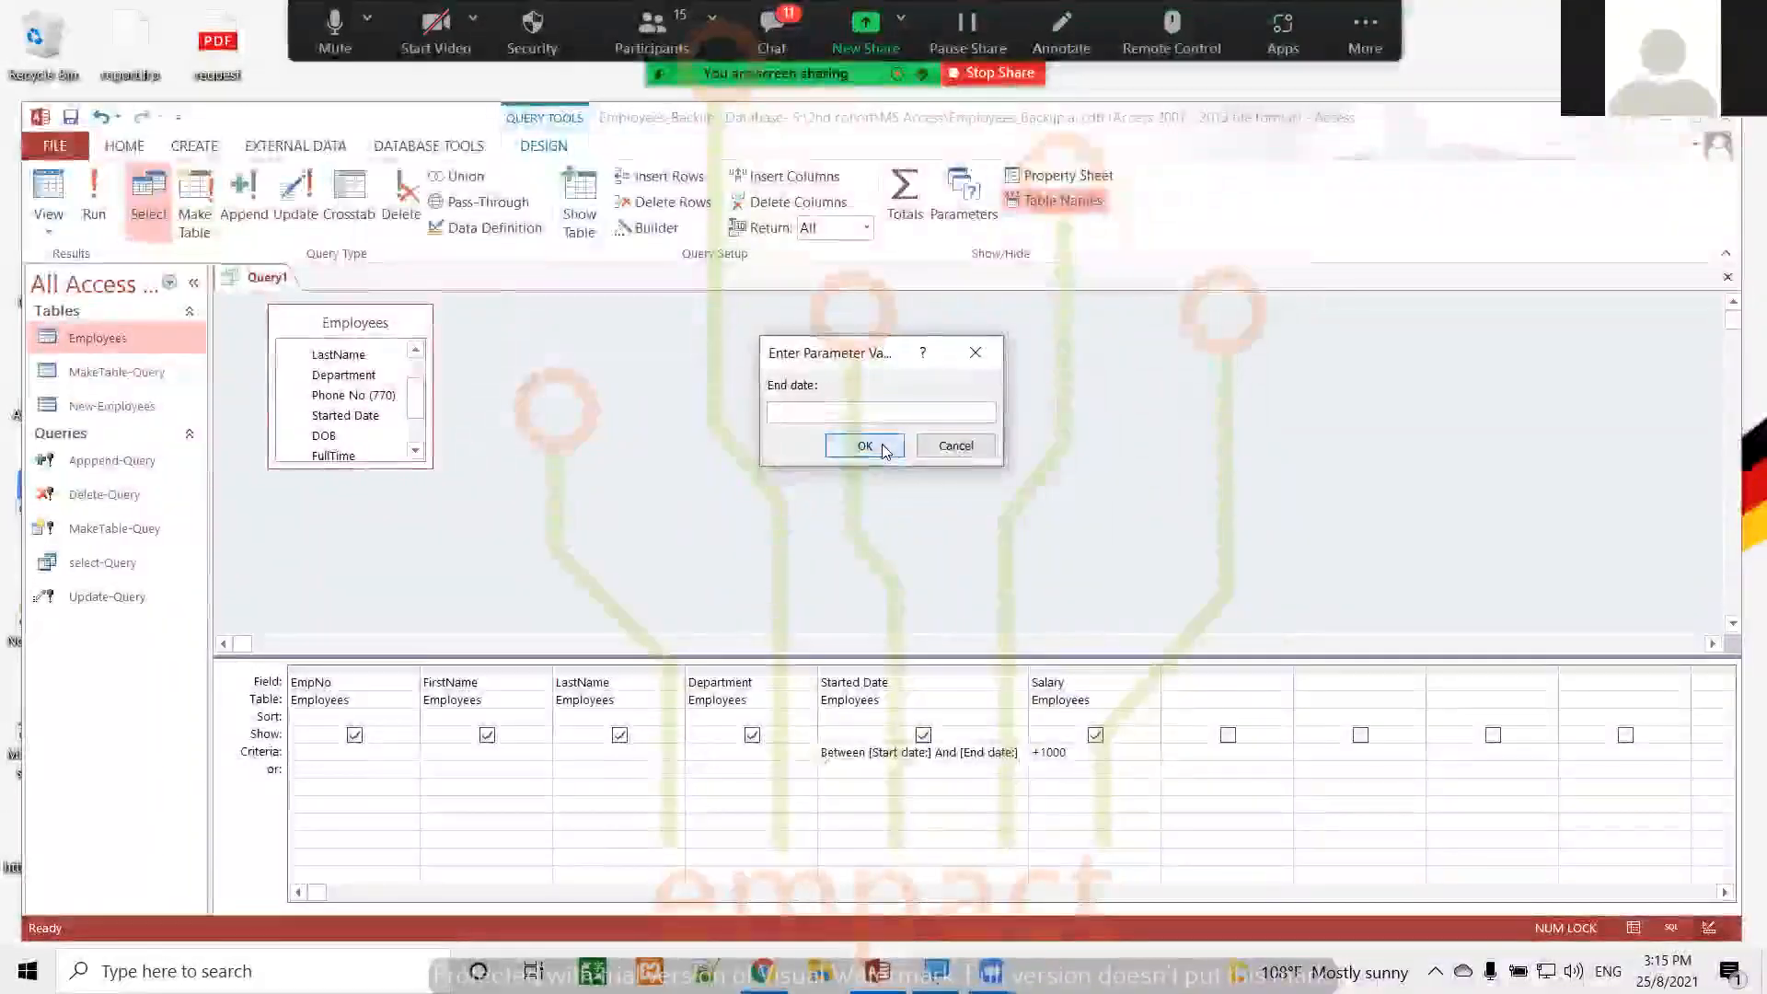
text(1-9-1999)
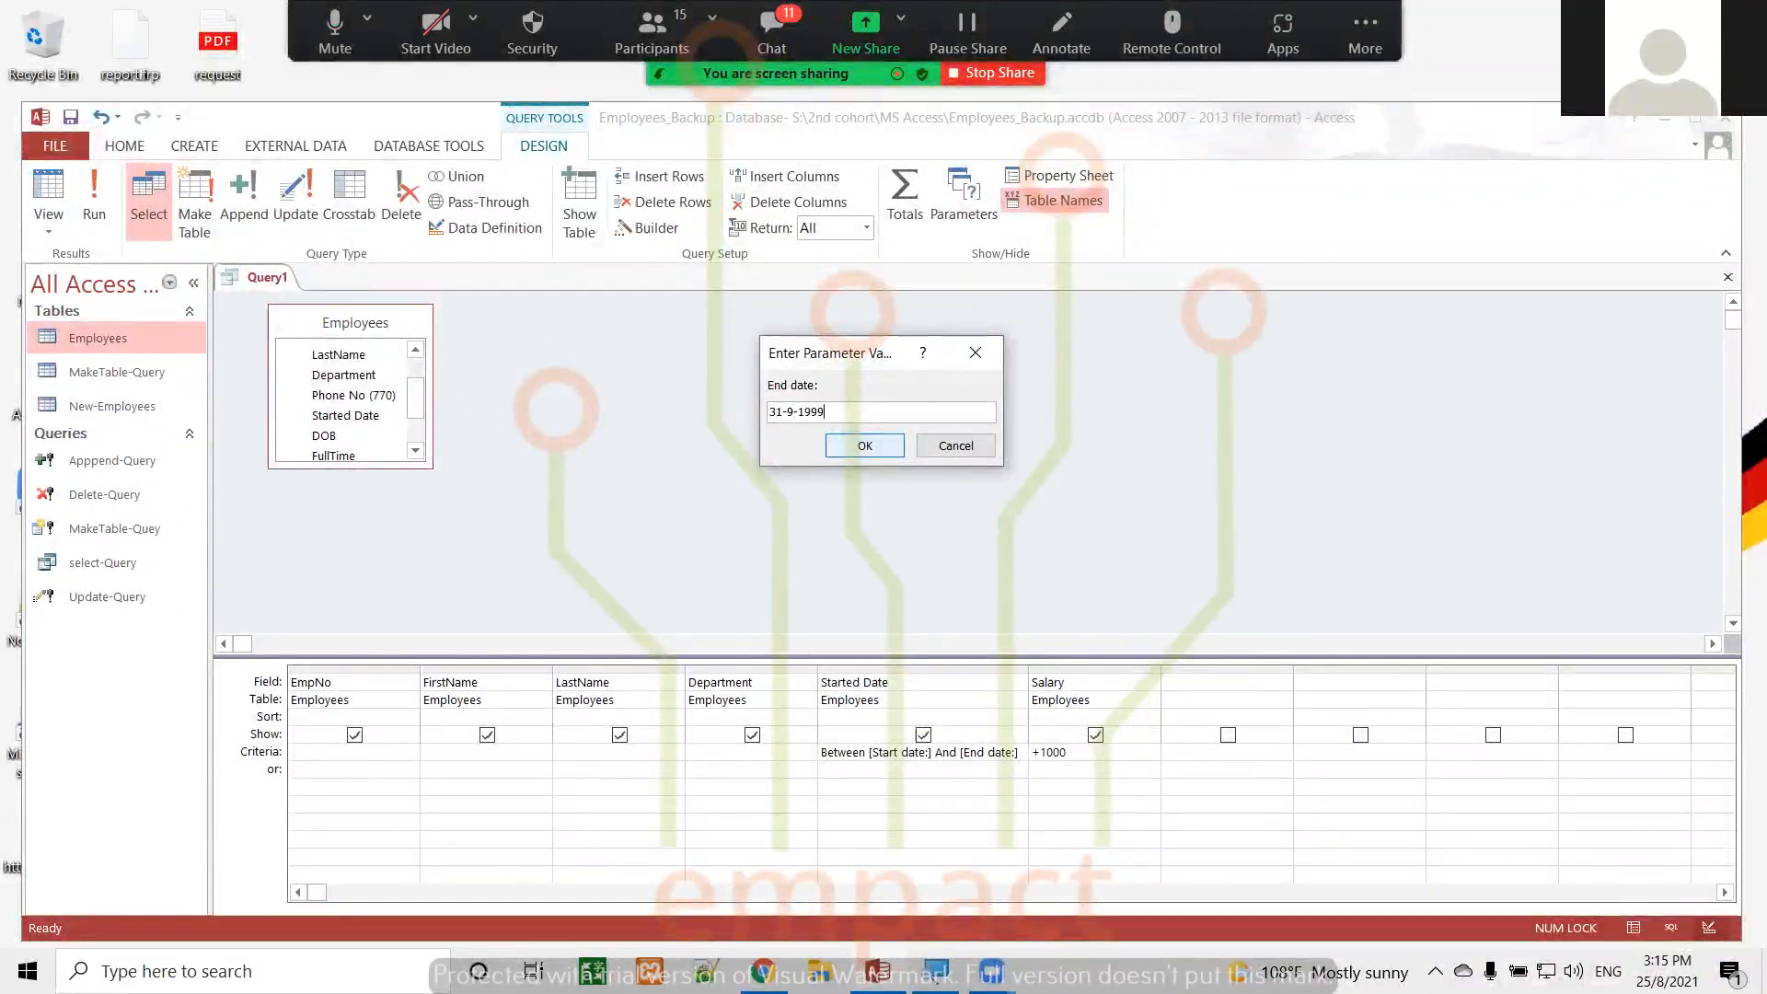
click(864, 445)
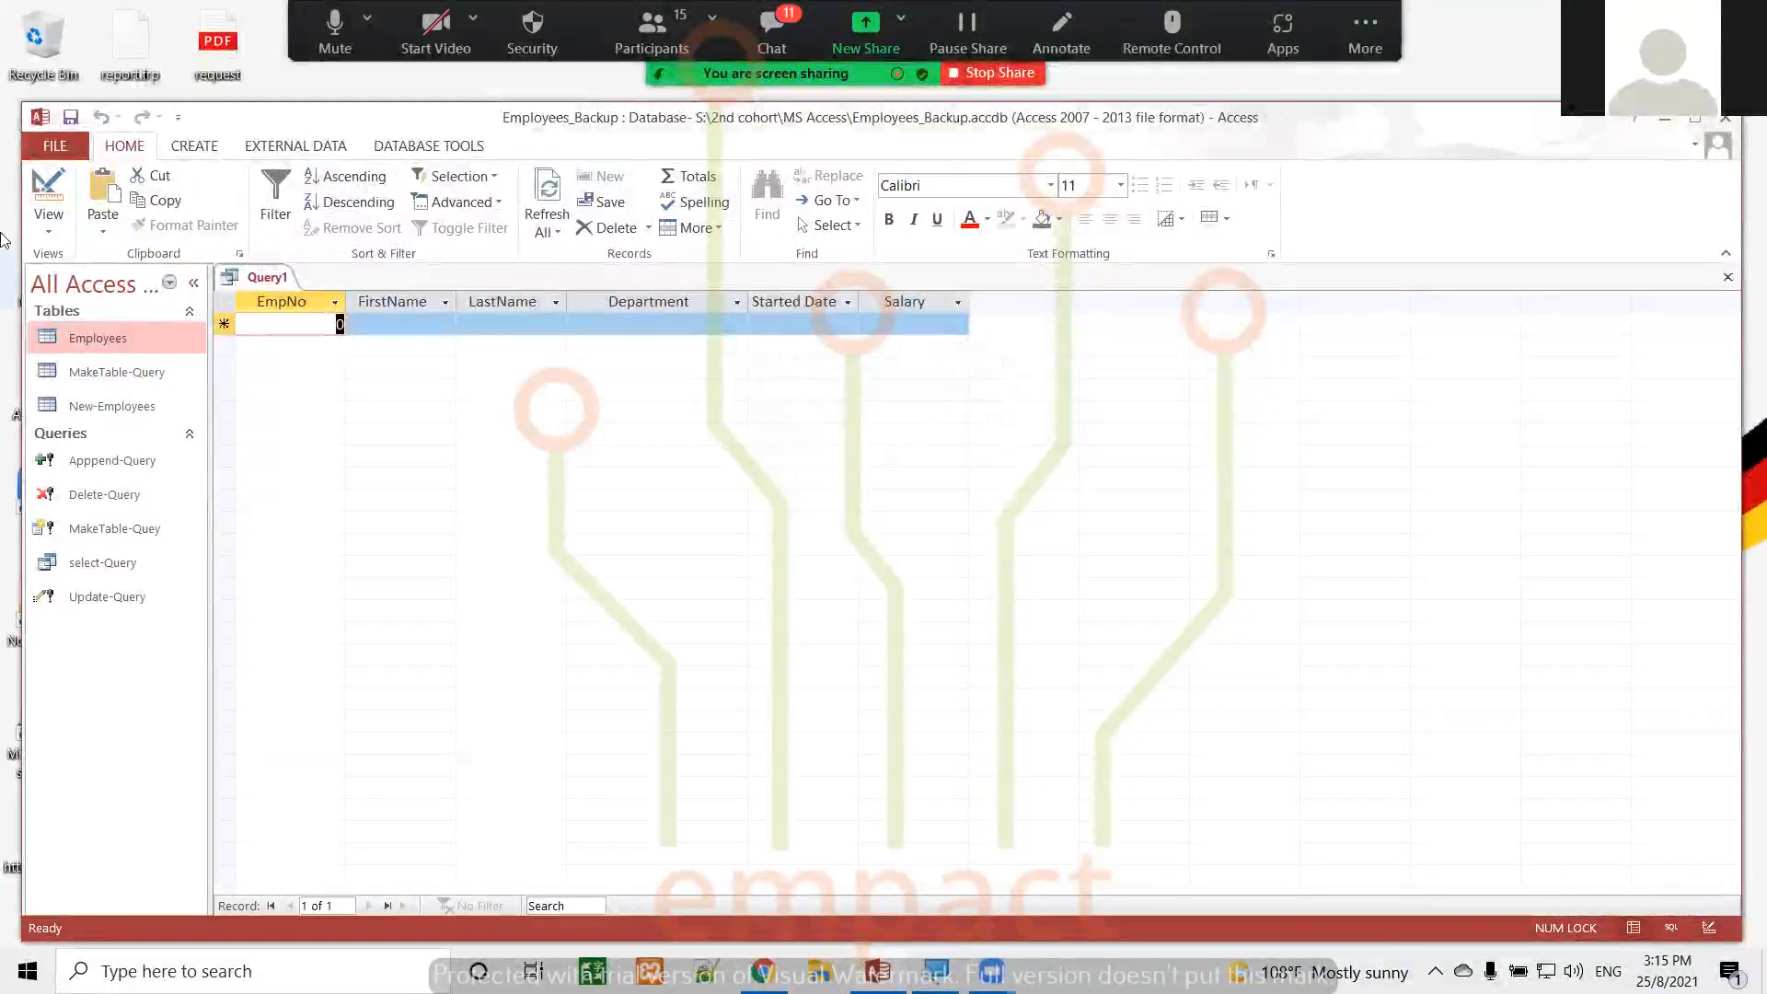
click(46, 191)
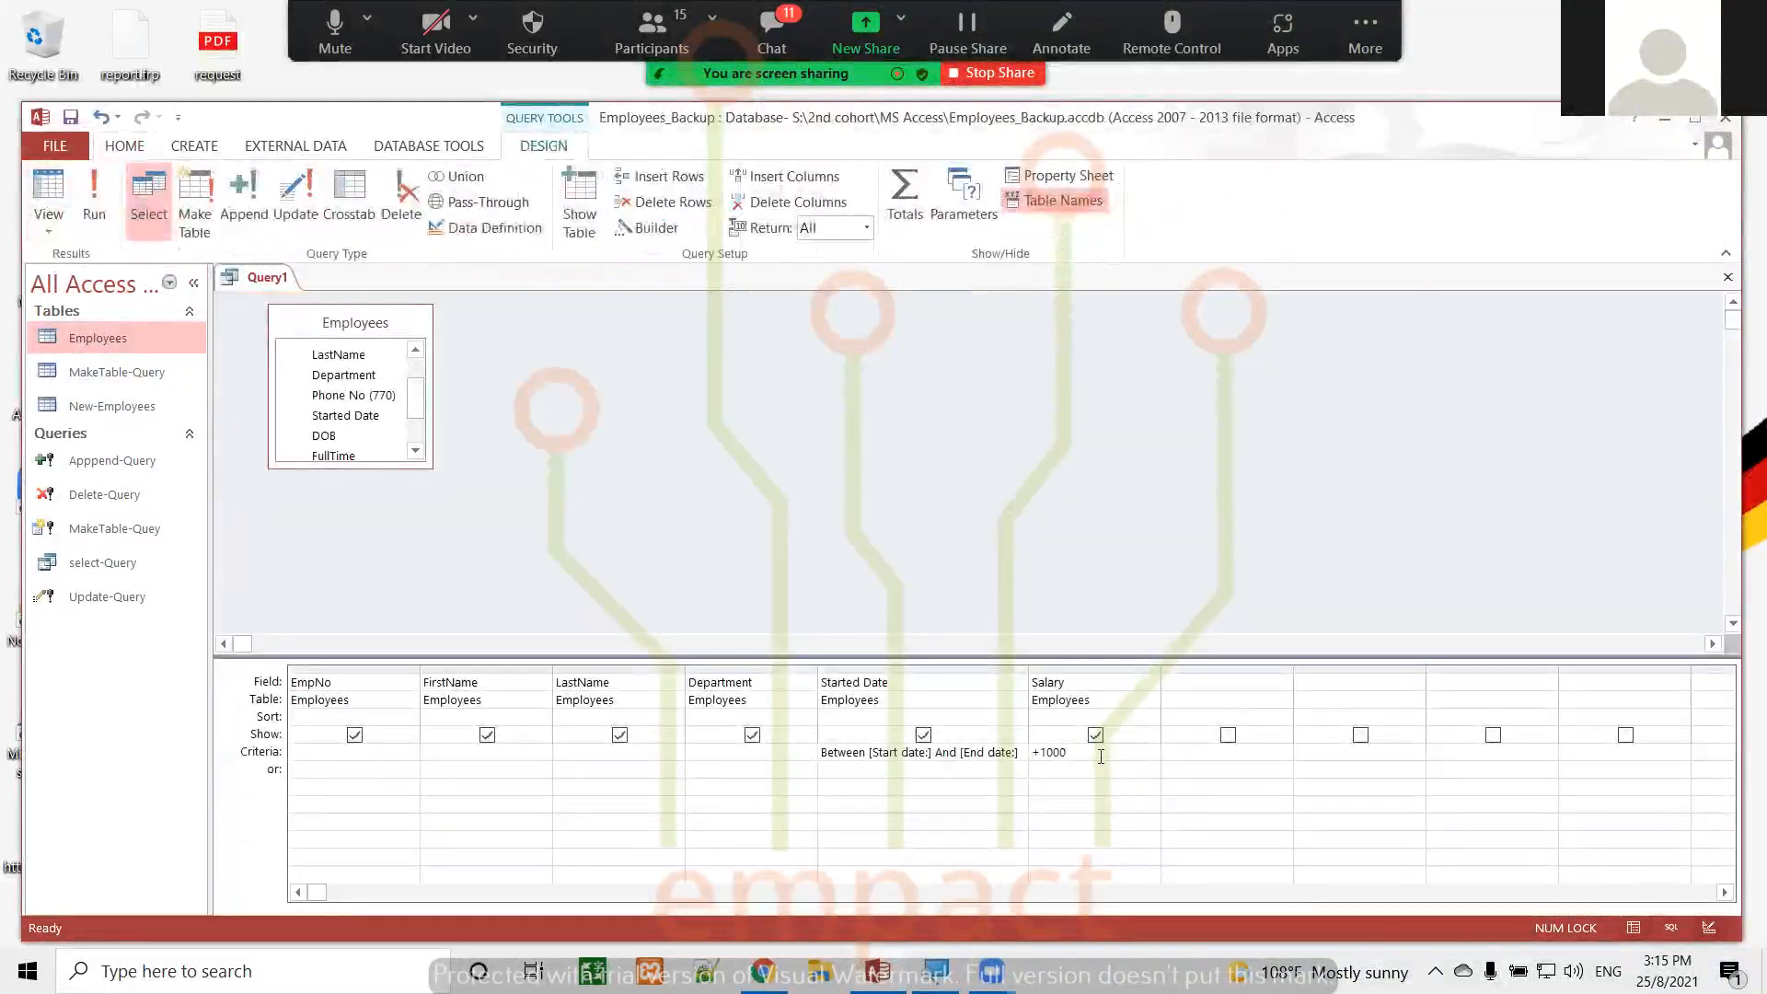
Clear the Salary and Started Date criteria, run the unfiltered query to view the employees' salaries, and return to Design view
key(BackSpace)
key(BackSpace)
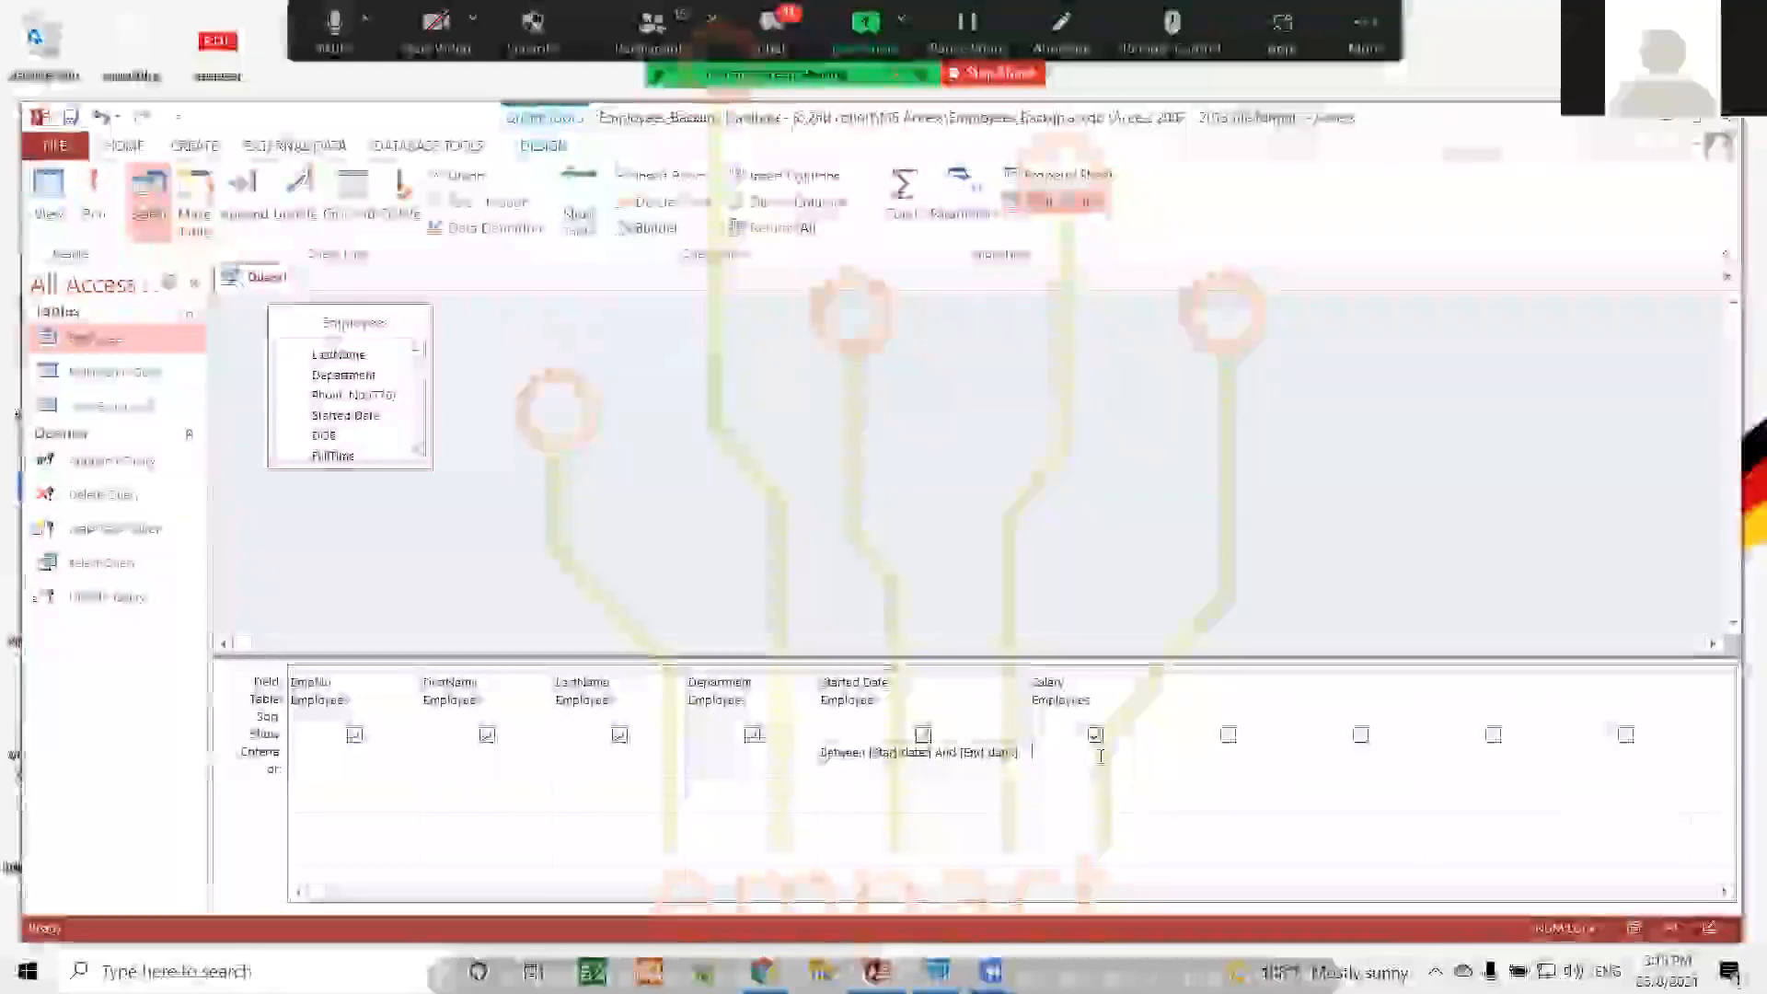
click(1021, 752)
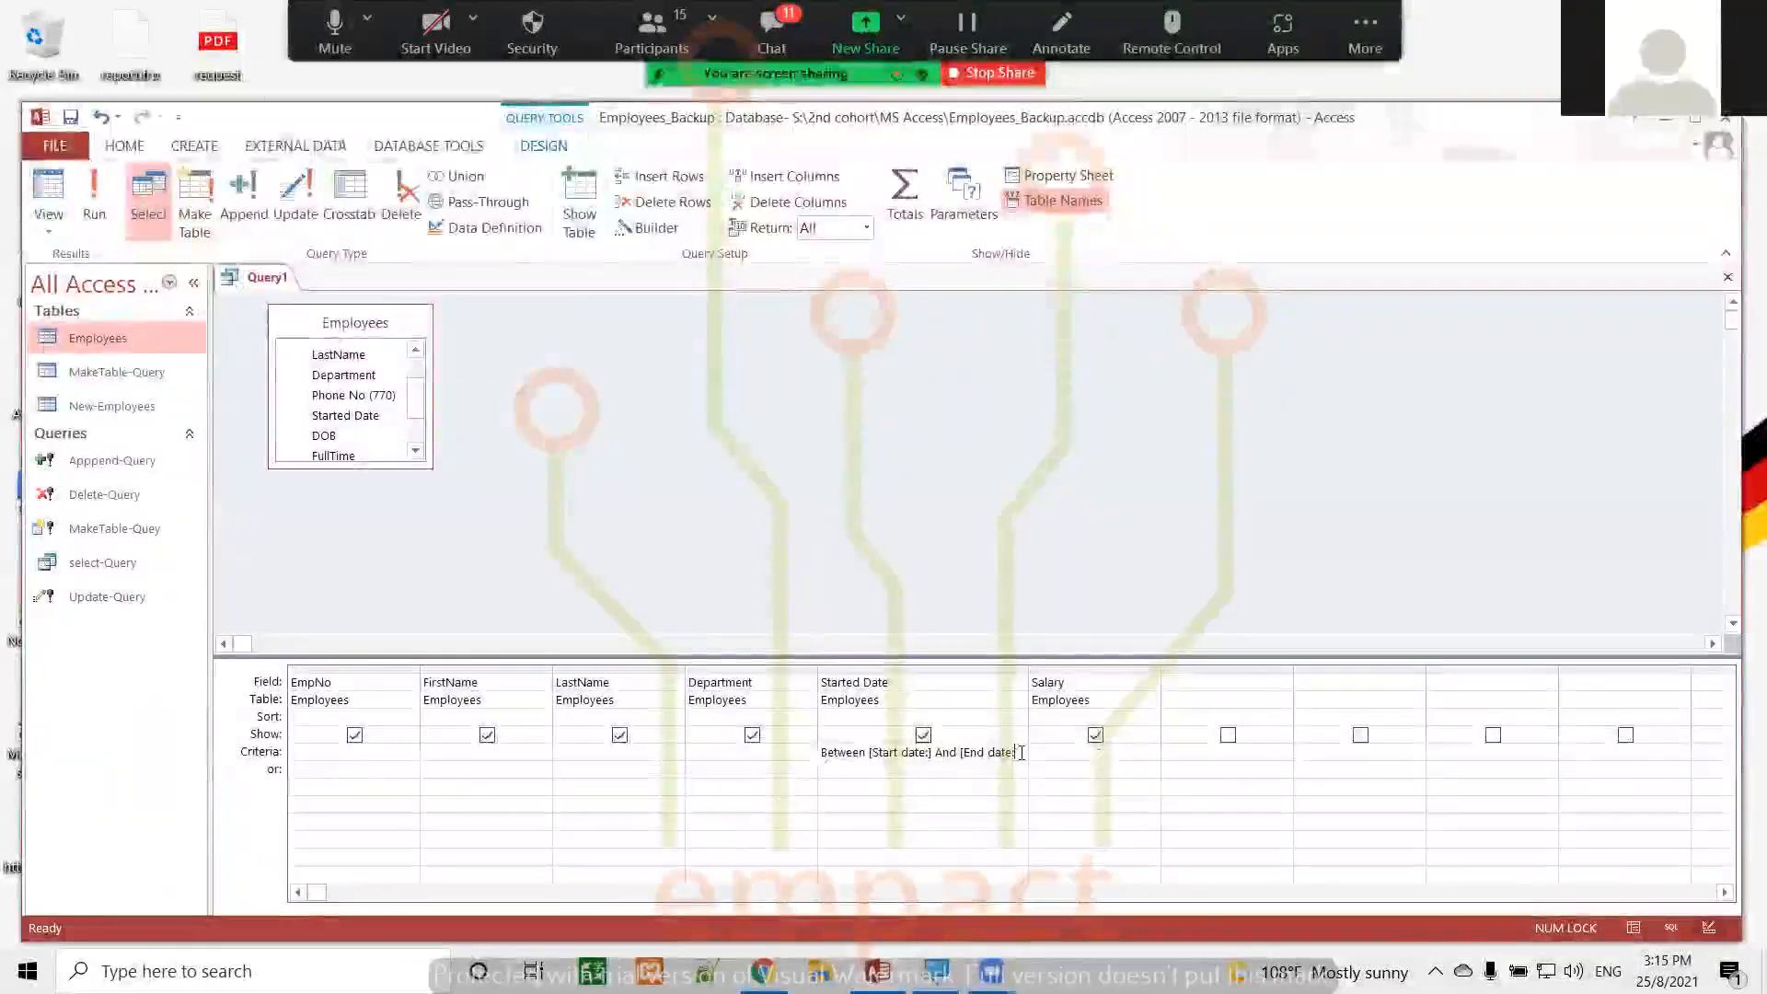
key(BackSpace)
key(BackSpace)
key(BackSpace)
key(BackSpace)
key(BackSpace)
key(BackSpace)
key(BackSpace)
key(BackSpace)
key(BackSpace)
key(BackSpace)
key(BackSpace)
key(BackSpace)
key(BackSpace)
key(BackSpace)
key(BackSpace)
key(BackSpace)
key(BackSpace)
key(BackSpace)
key(BackSpace)
key(BackSpace)
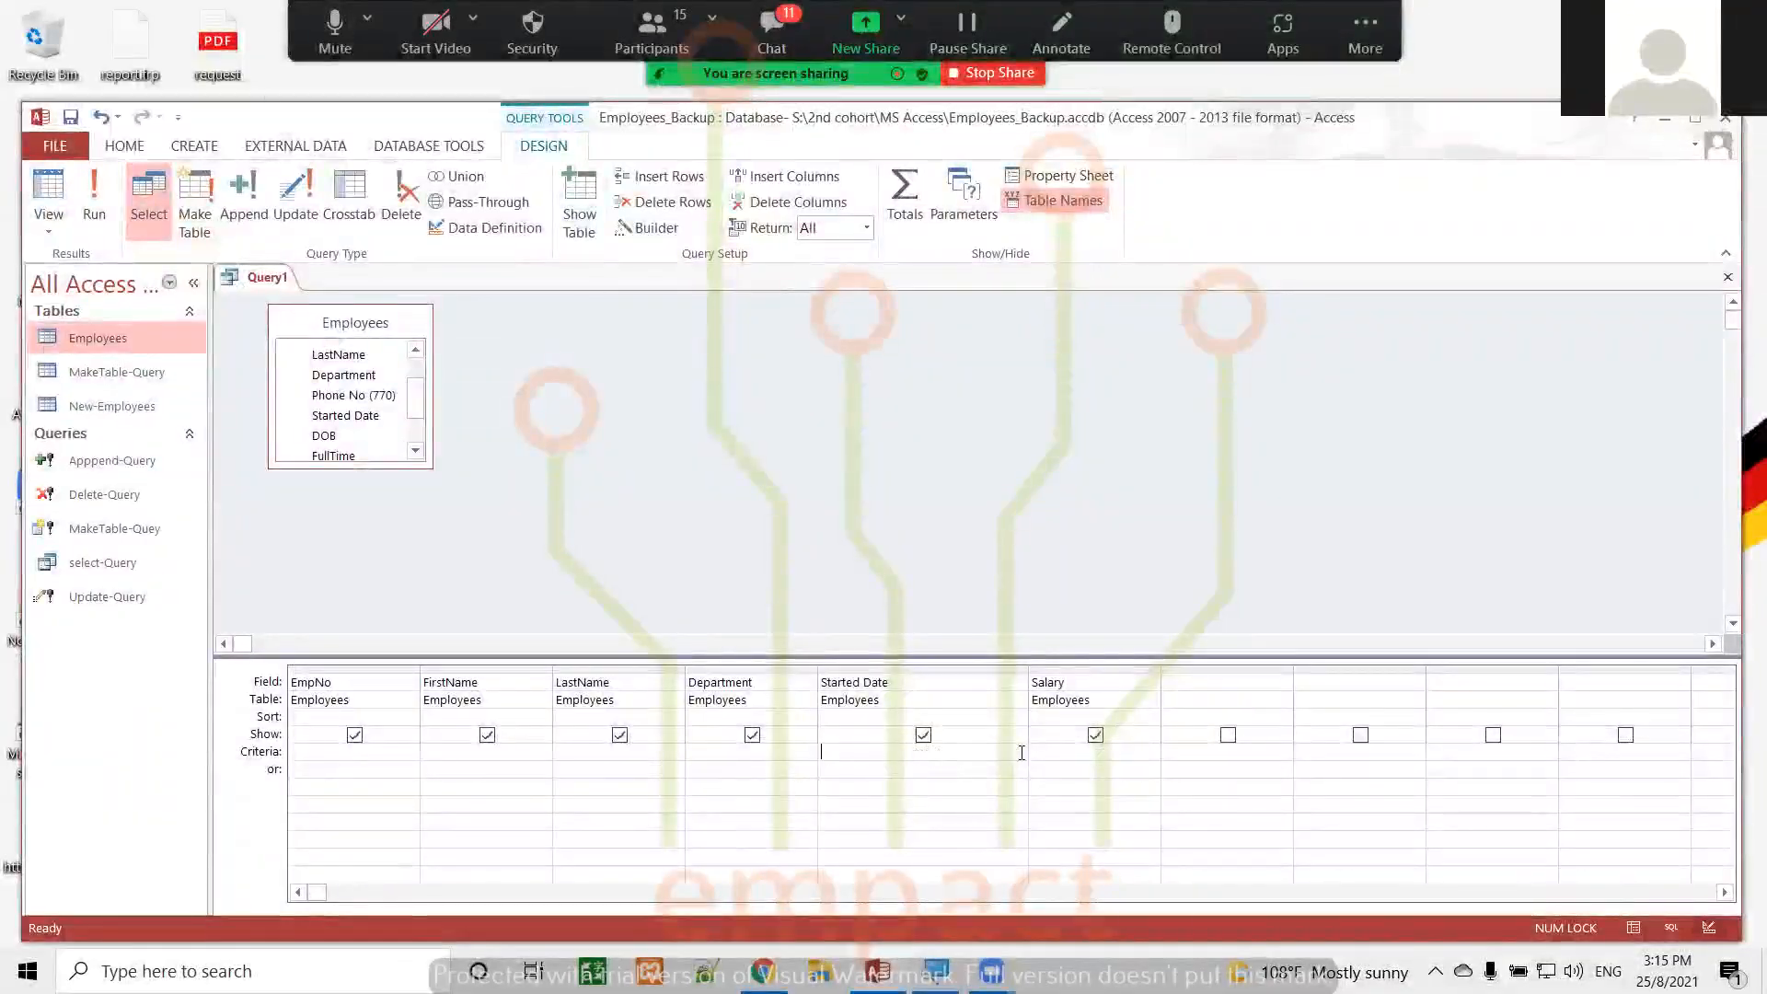
click(94, 187)
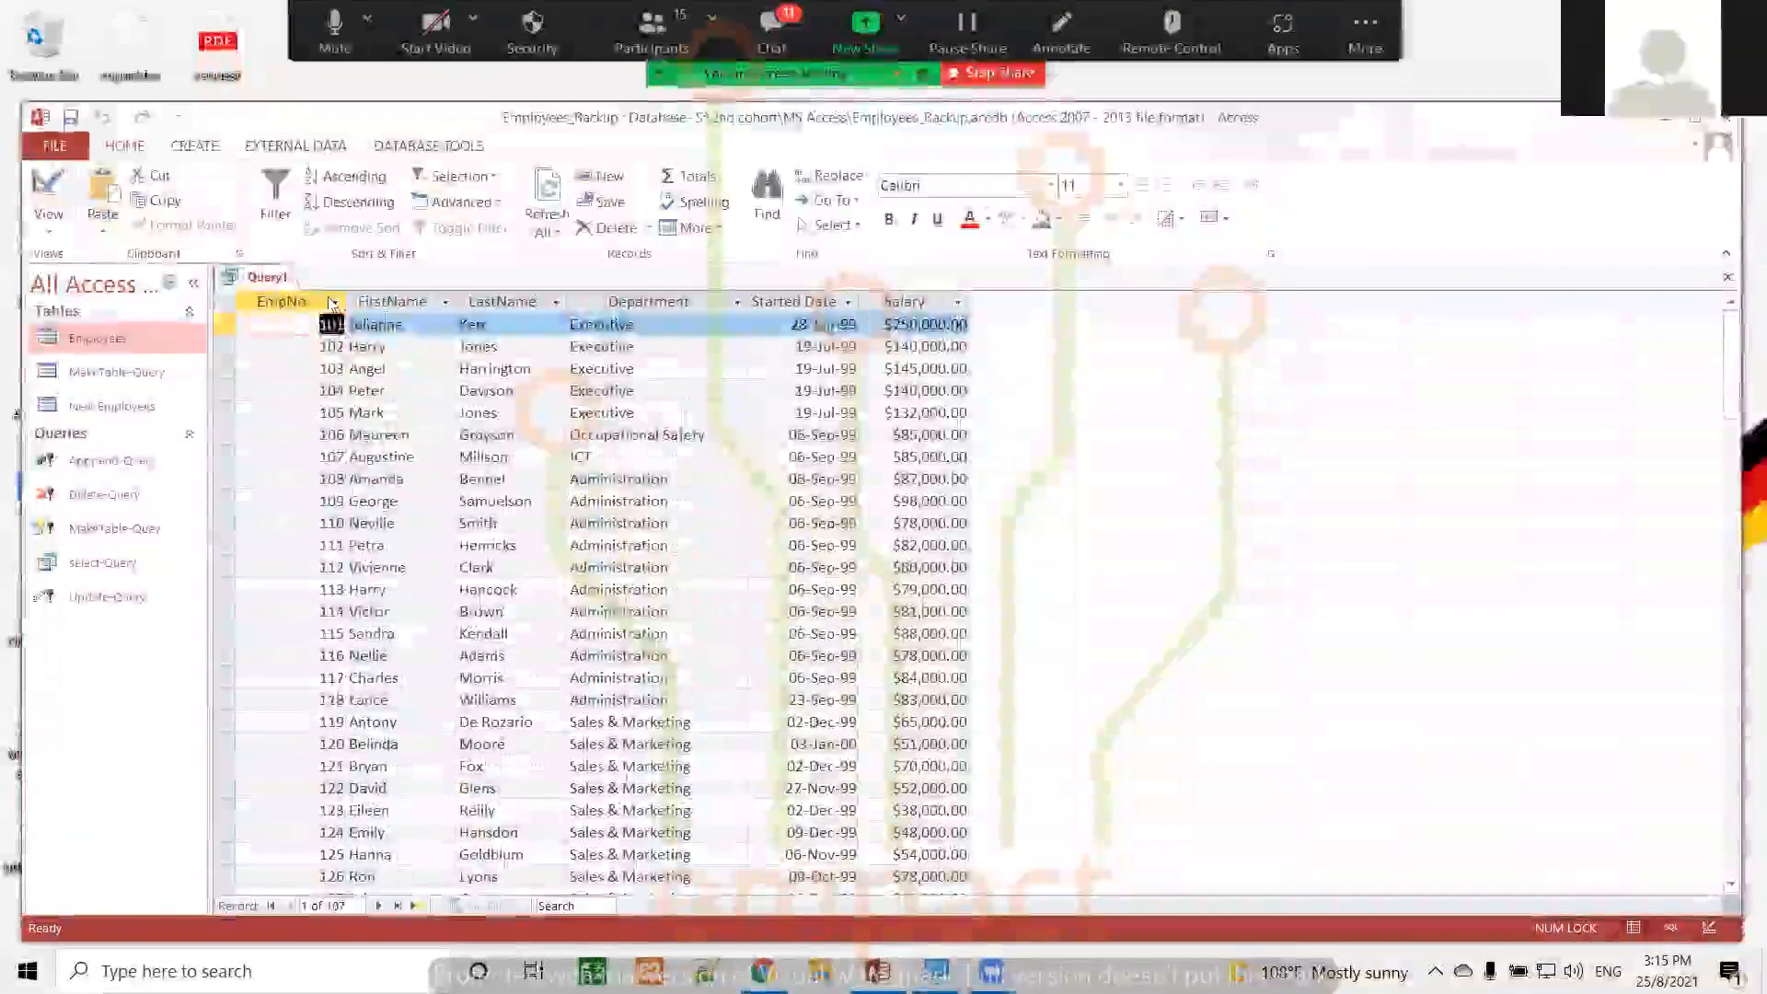
click(52, 188)
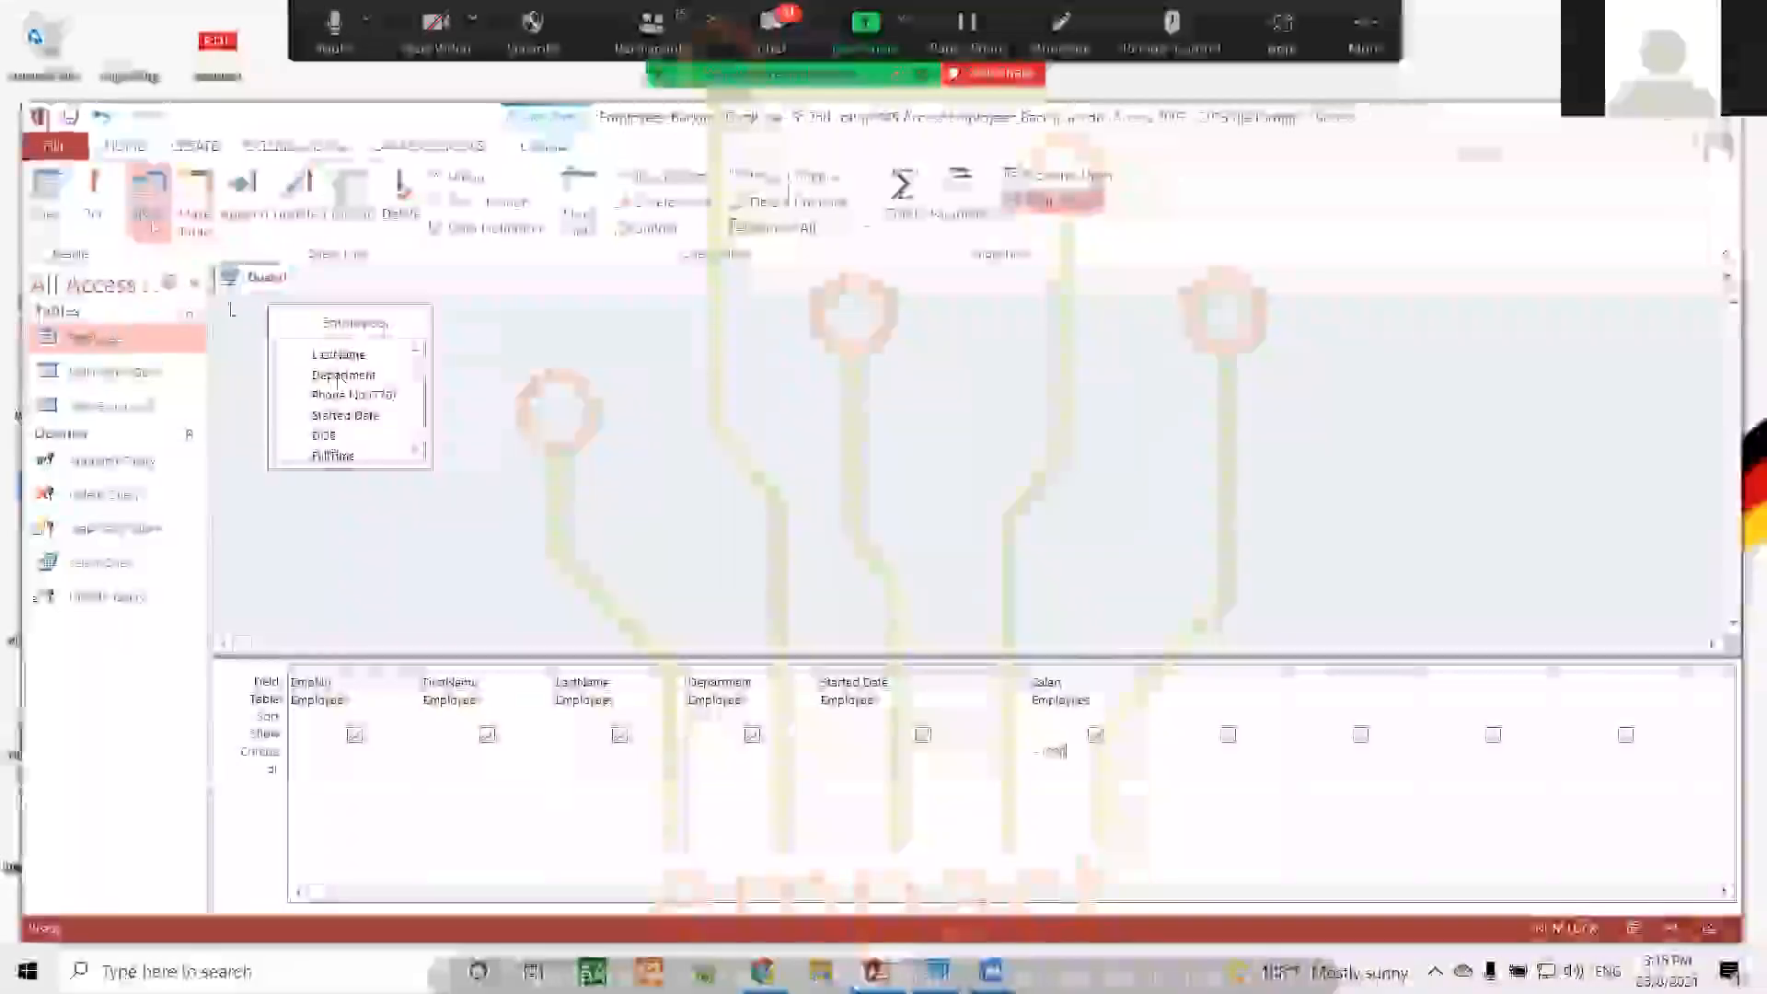
Try running the query with +1000 as the Salary criteria, and remove that criteria in Design view
click(93, 193)
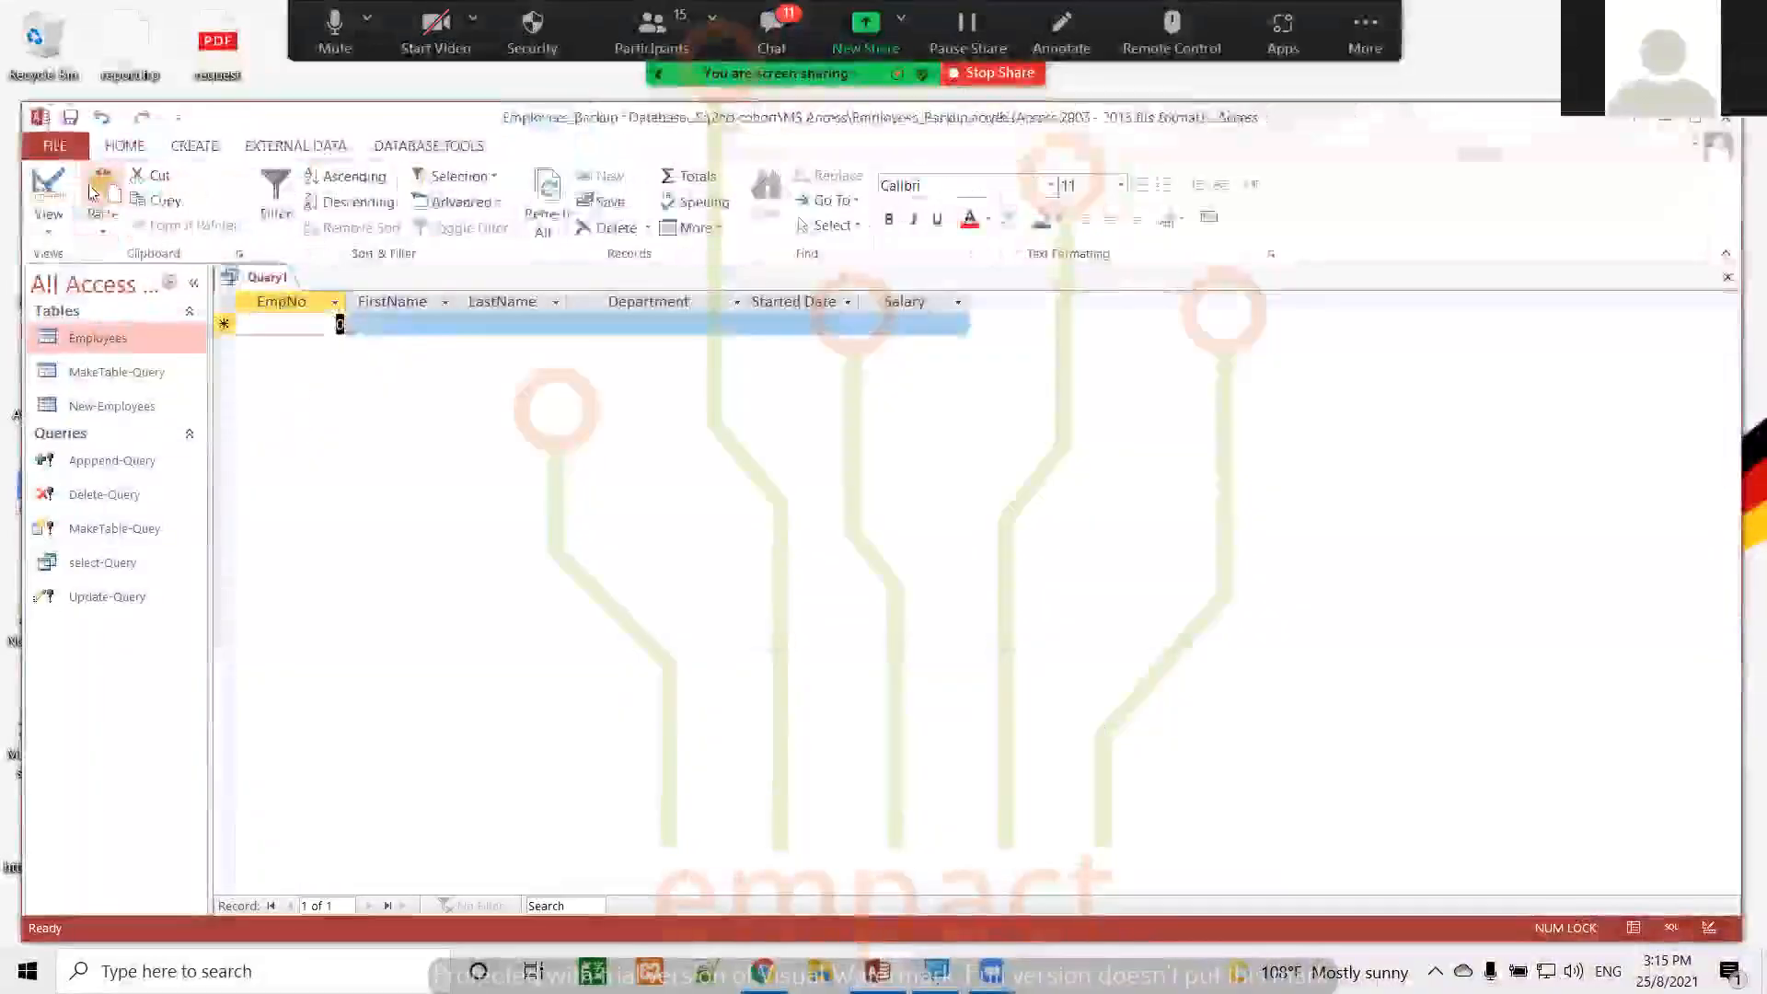
click(35, 181)
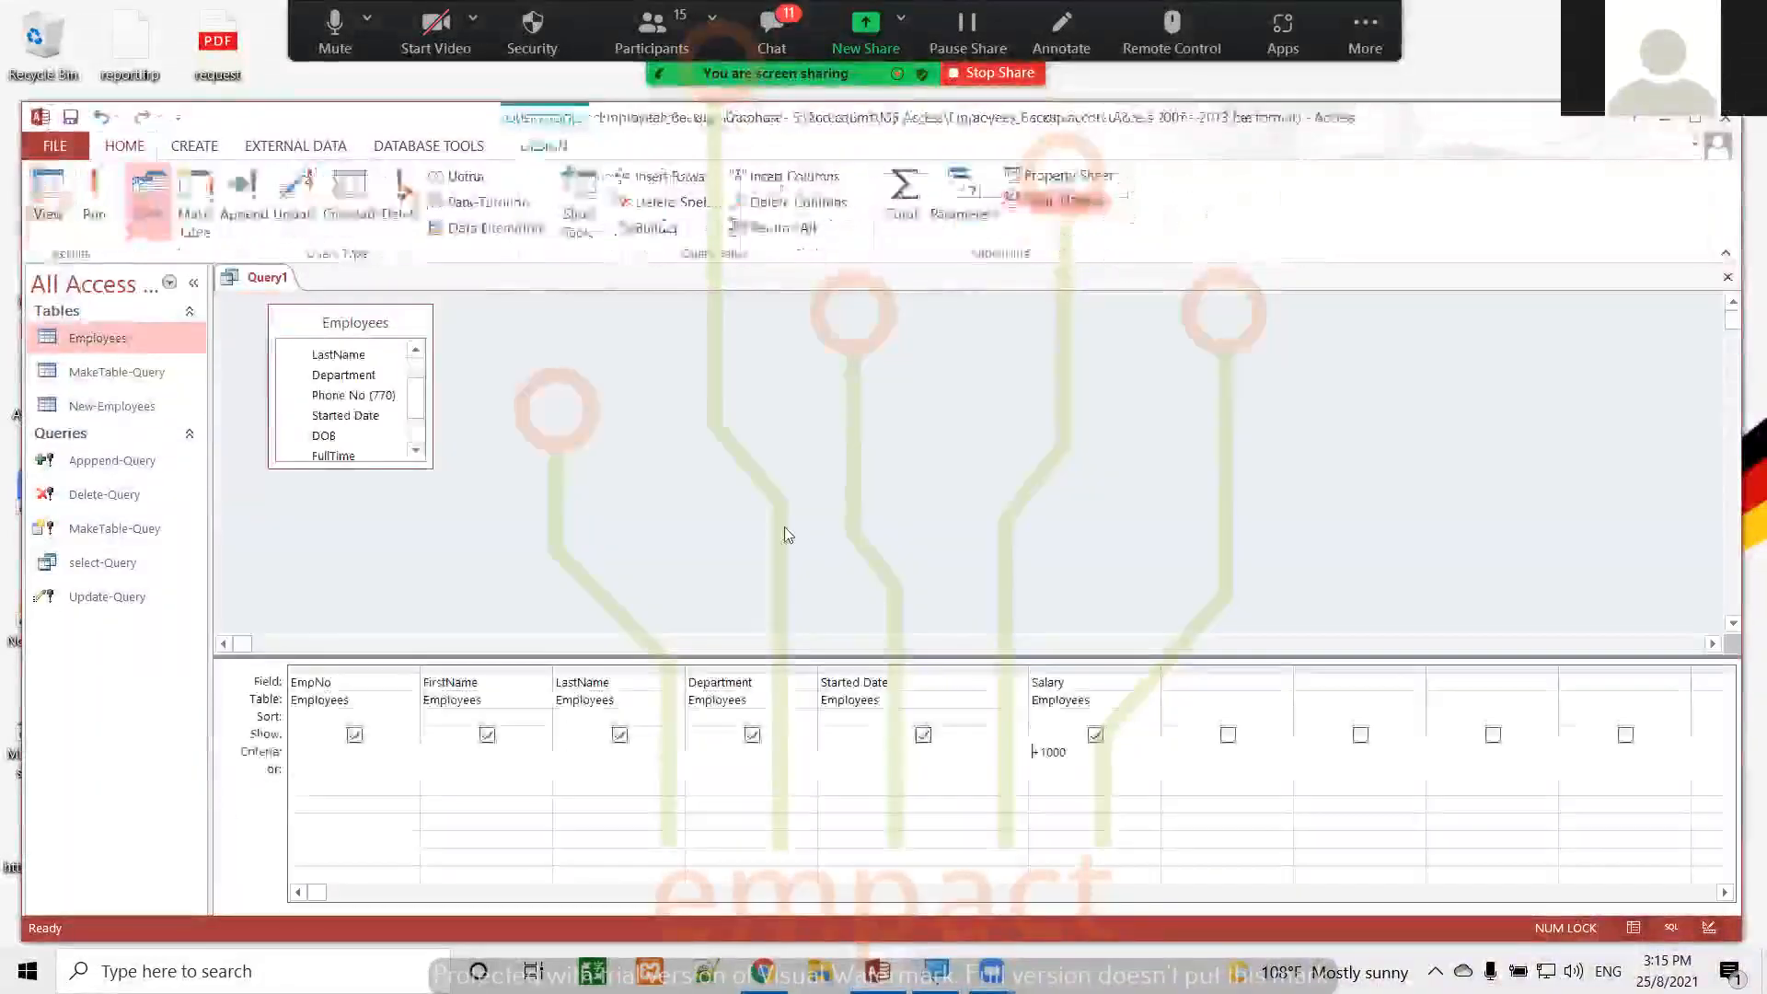
double_click(1084, 756)
key(BackSpace)
key(BackSpace)
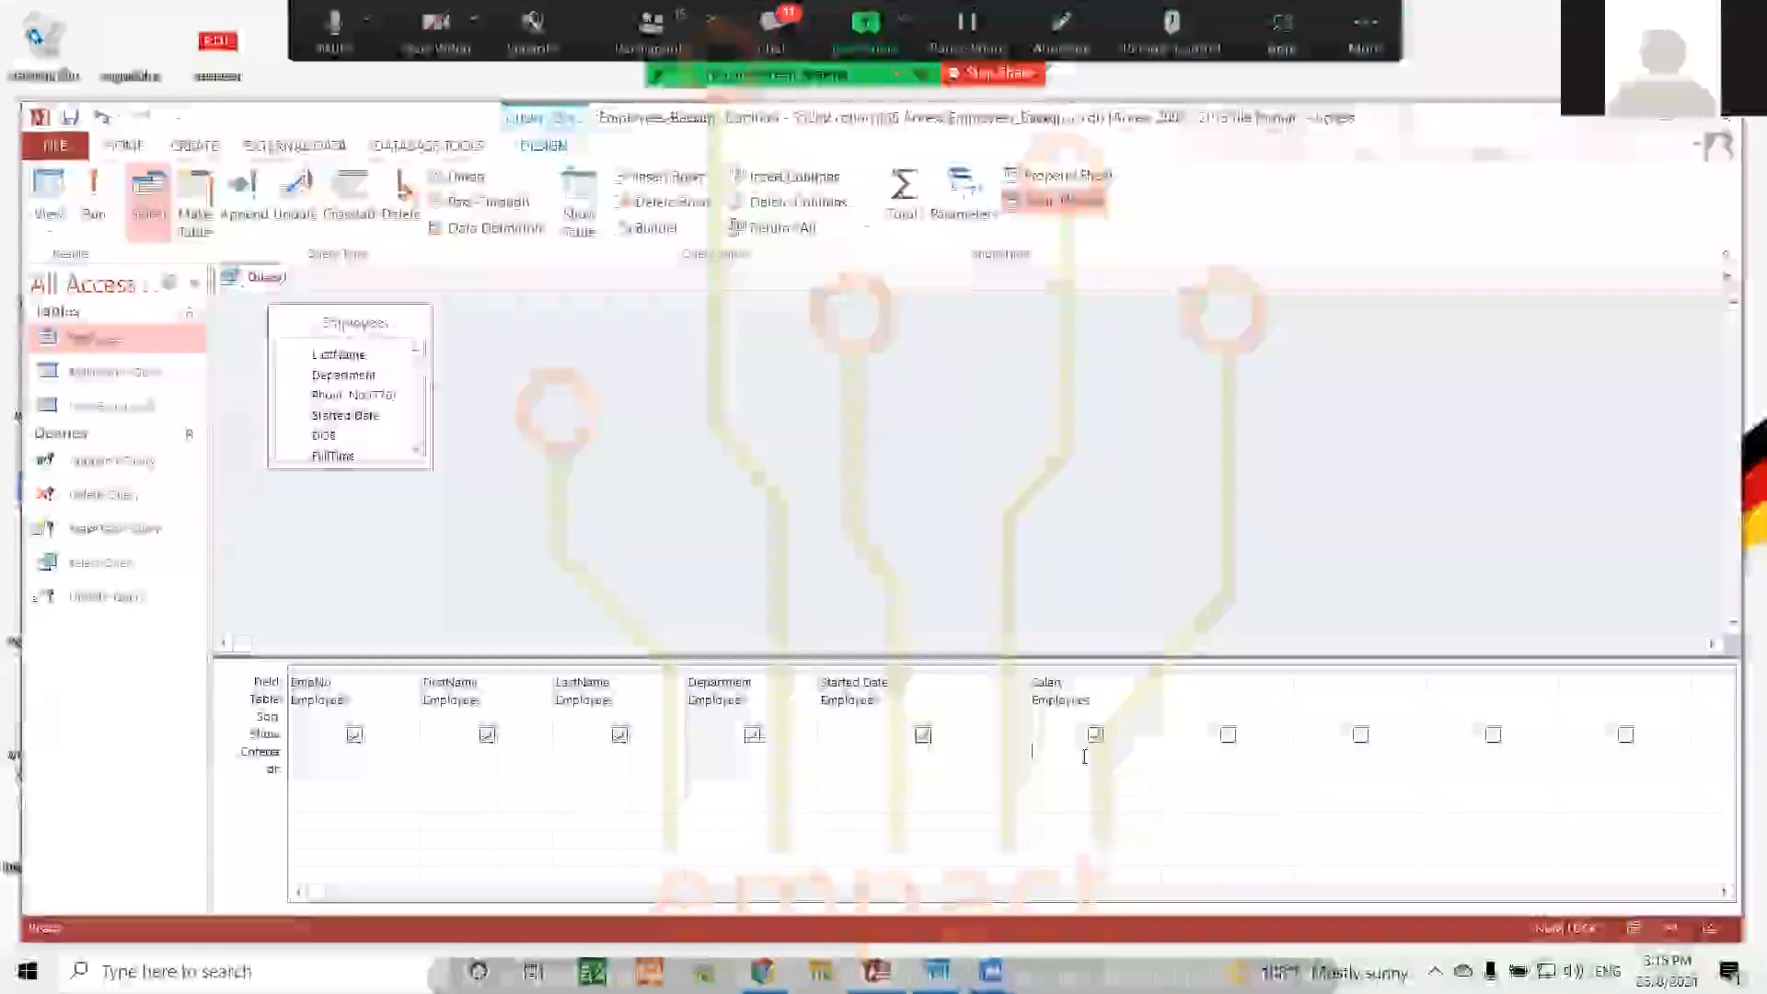
Add the Total row to the query grid and set the Salary column's total to Sum
click(900, 213)
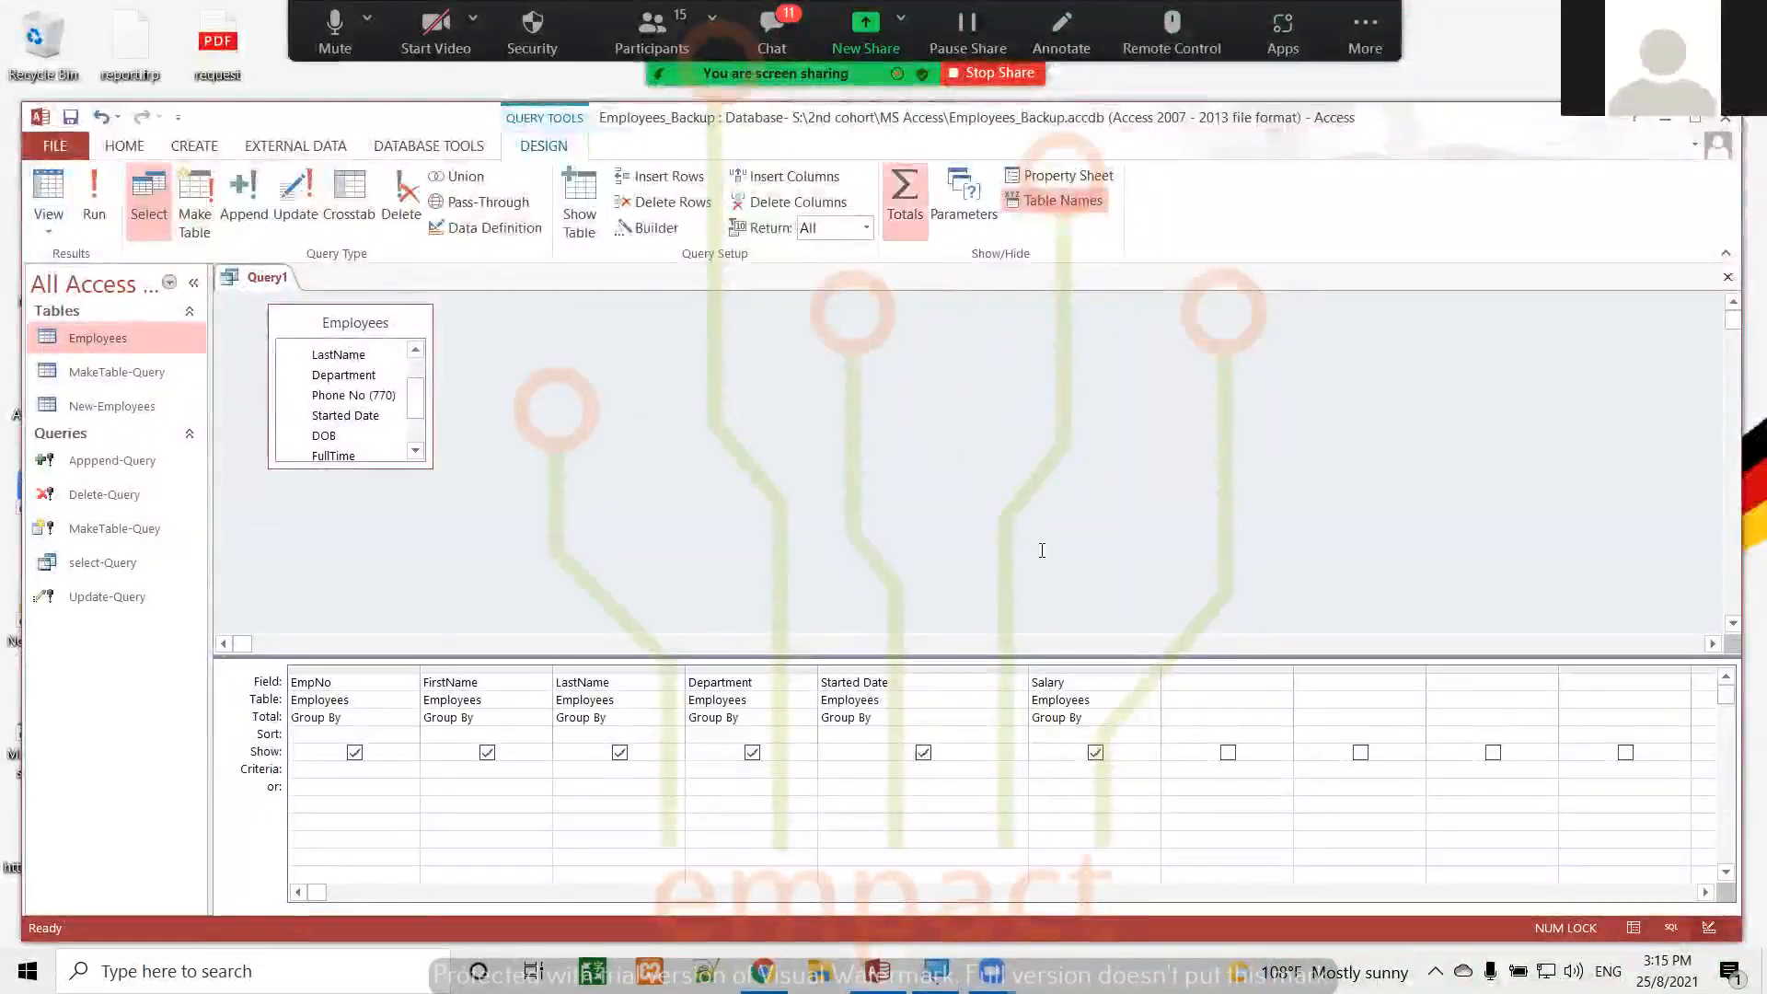
click(1119, 716)
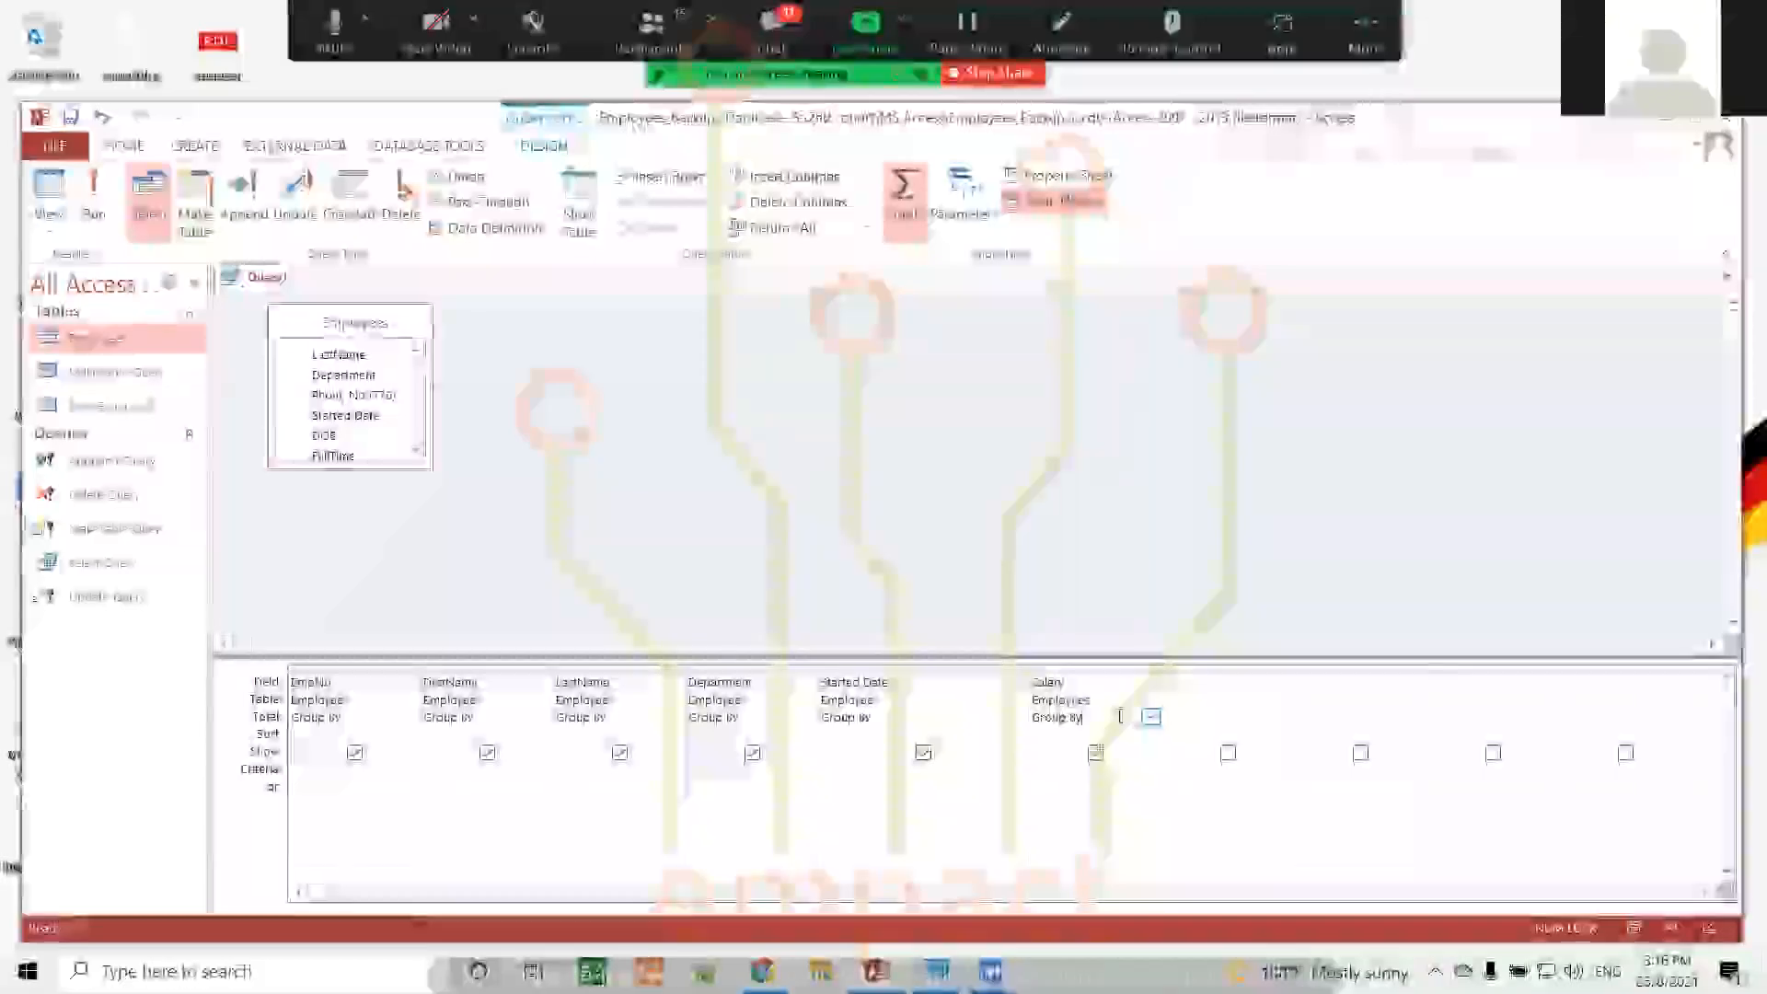
click(876, 769)
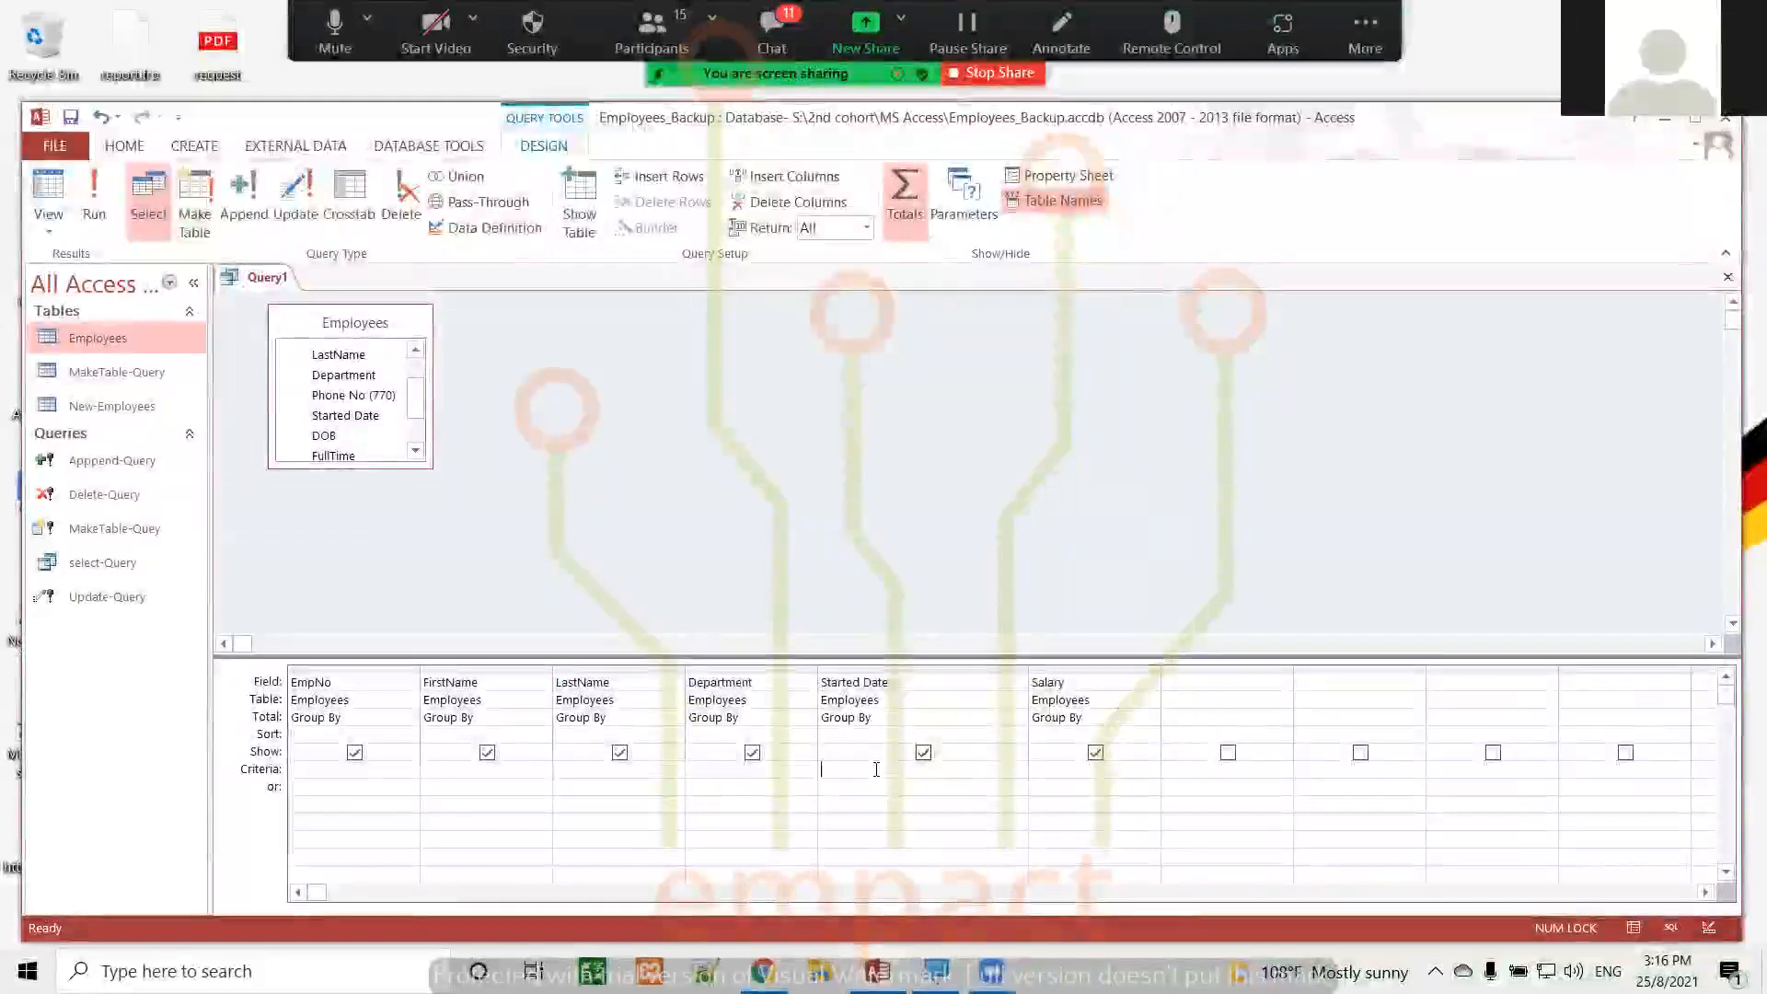
click(1152, 715)
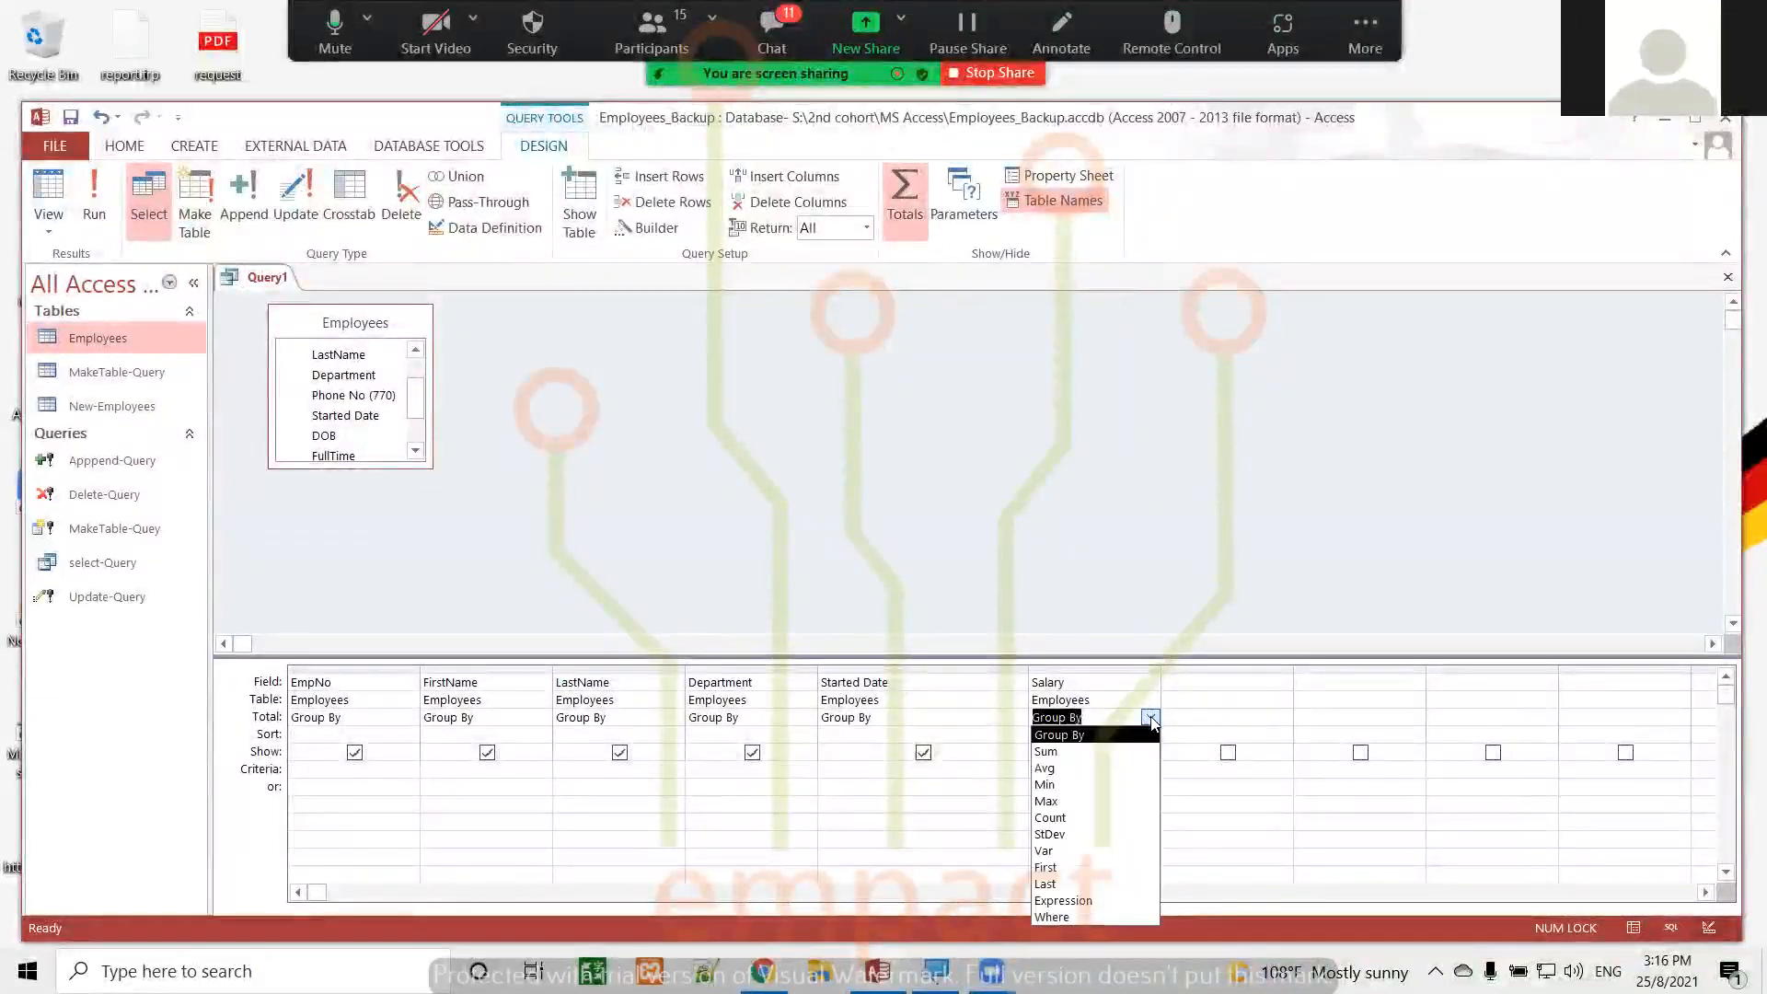
click(1105, 755)
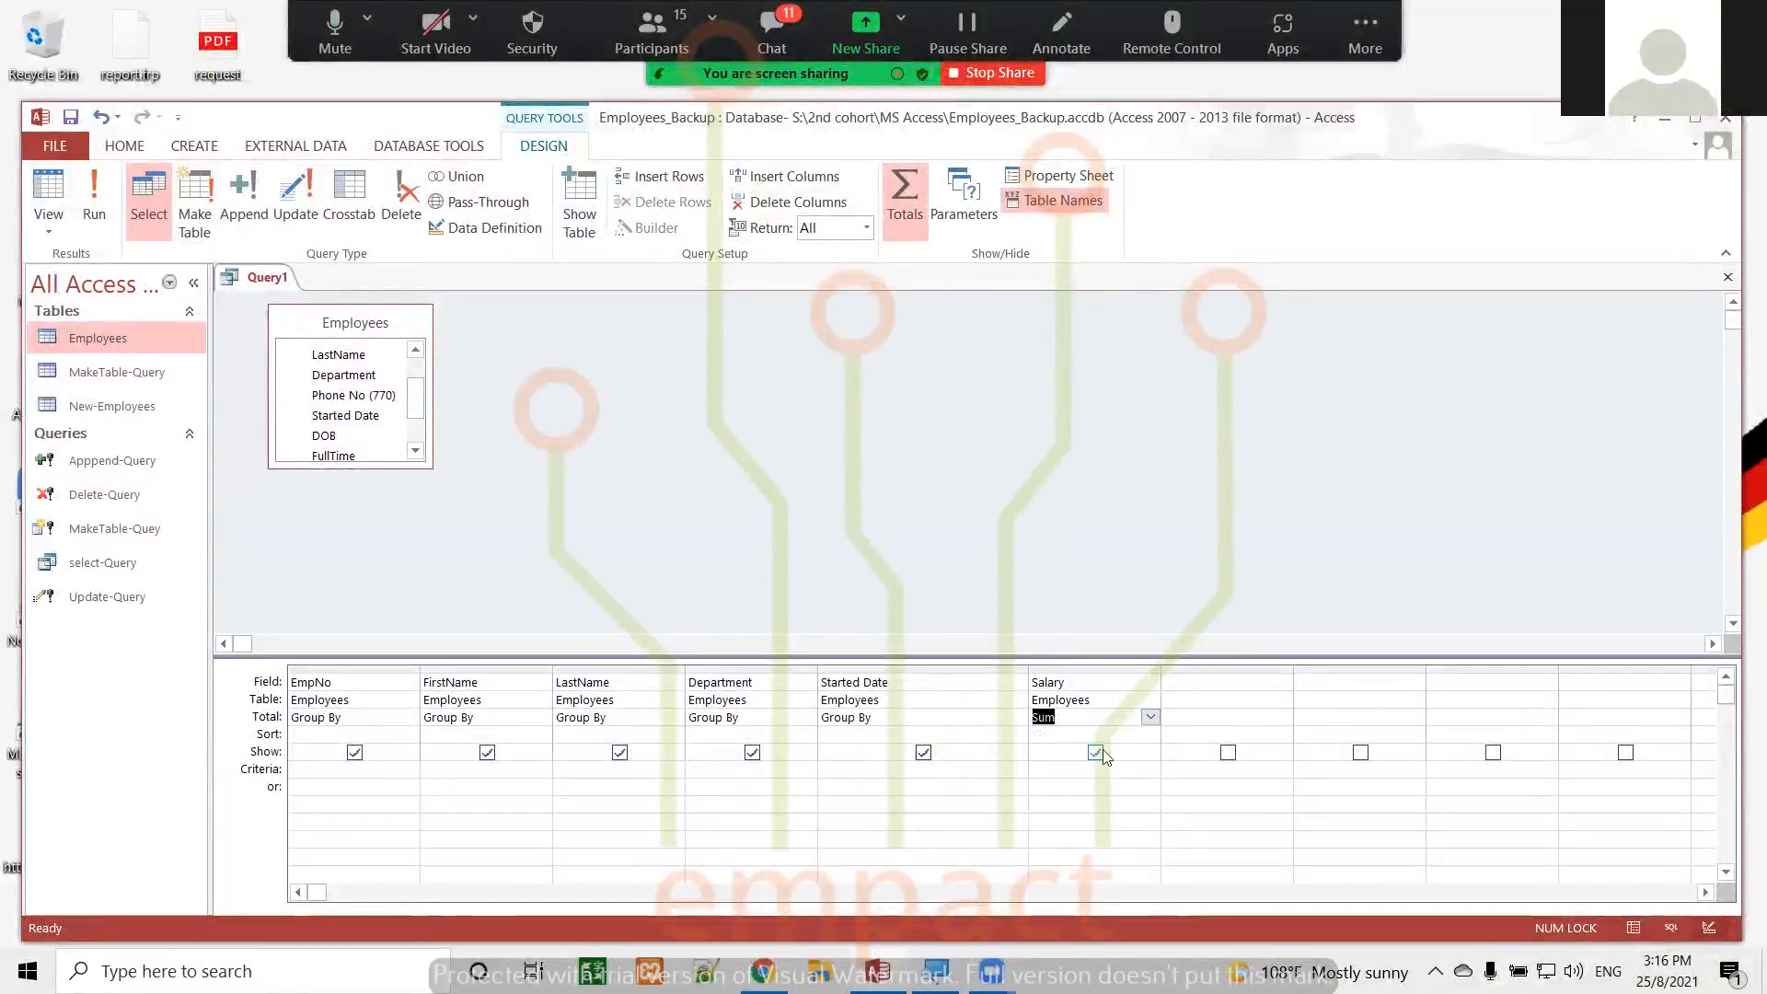
Try the Expression and Where options as the Salary column's total in the query grid
click(1151, 716)
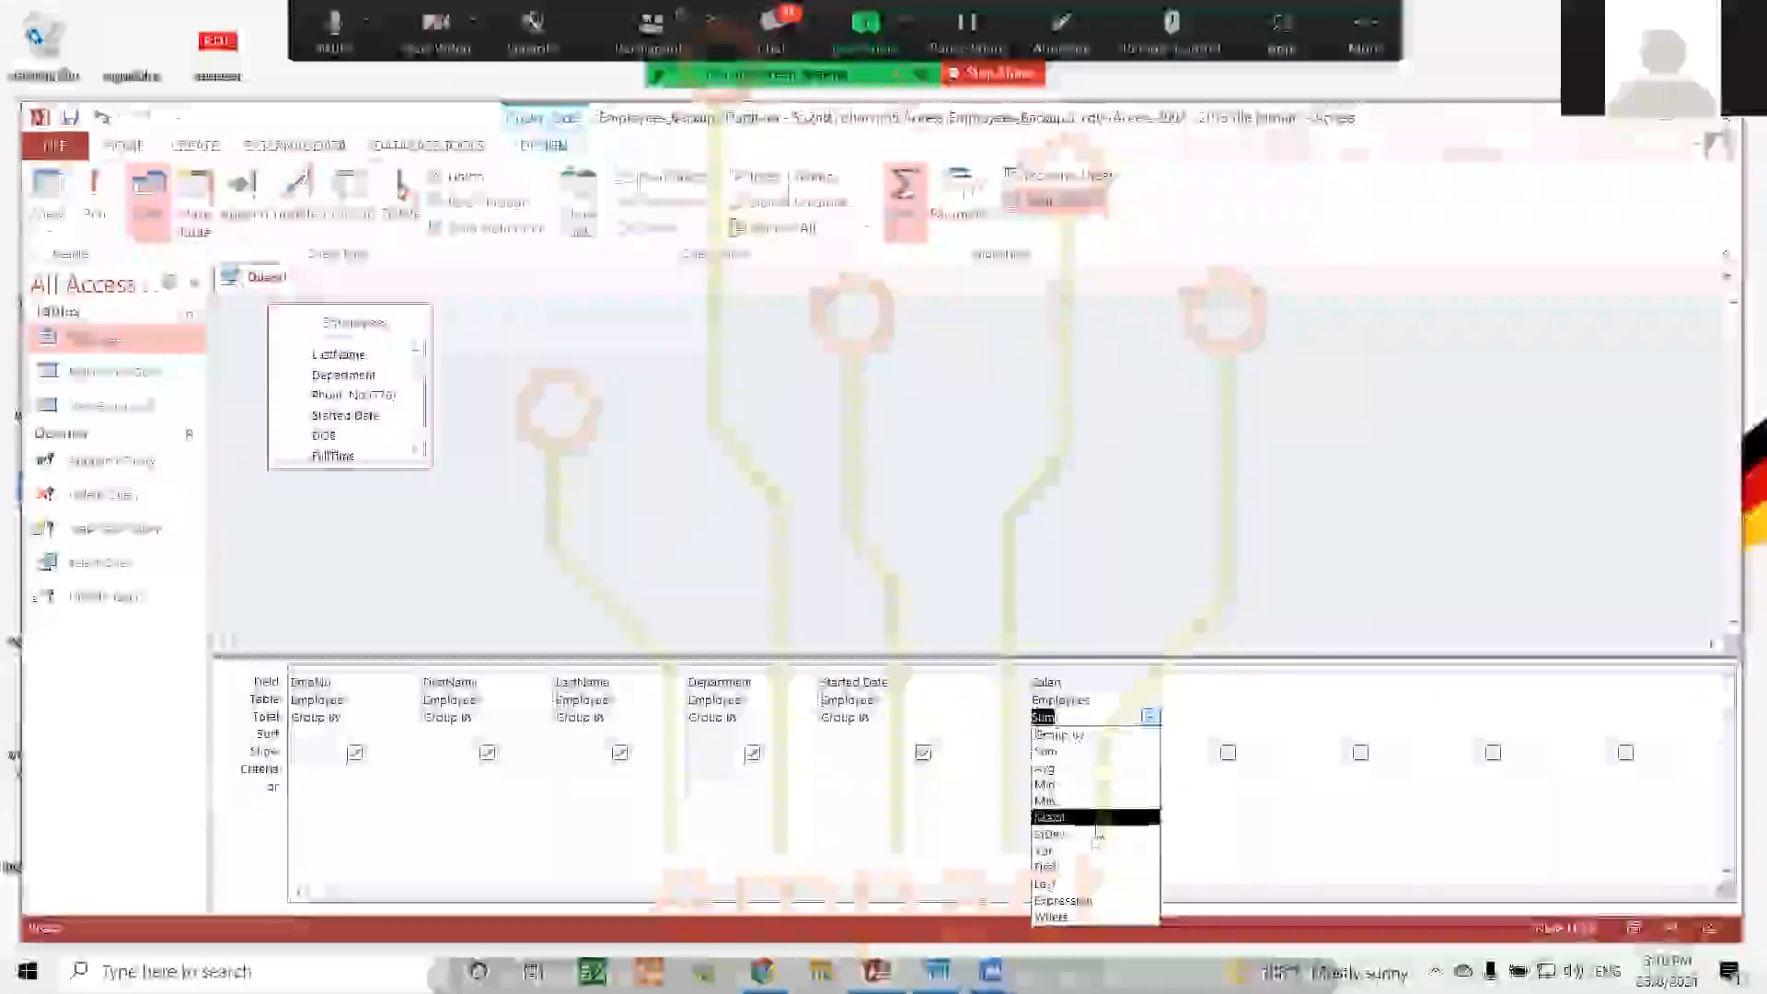
click(1093, 903)
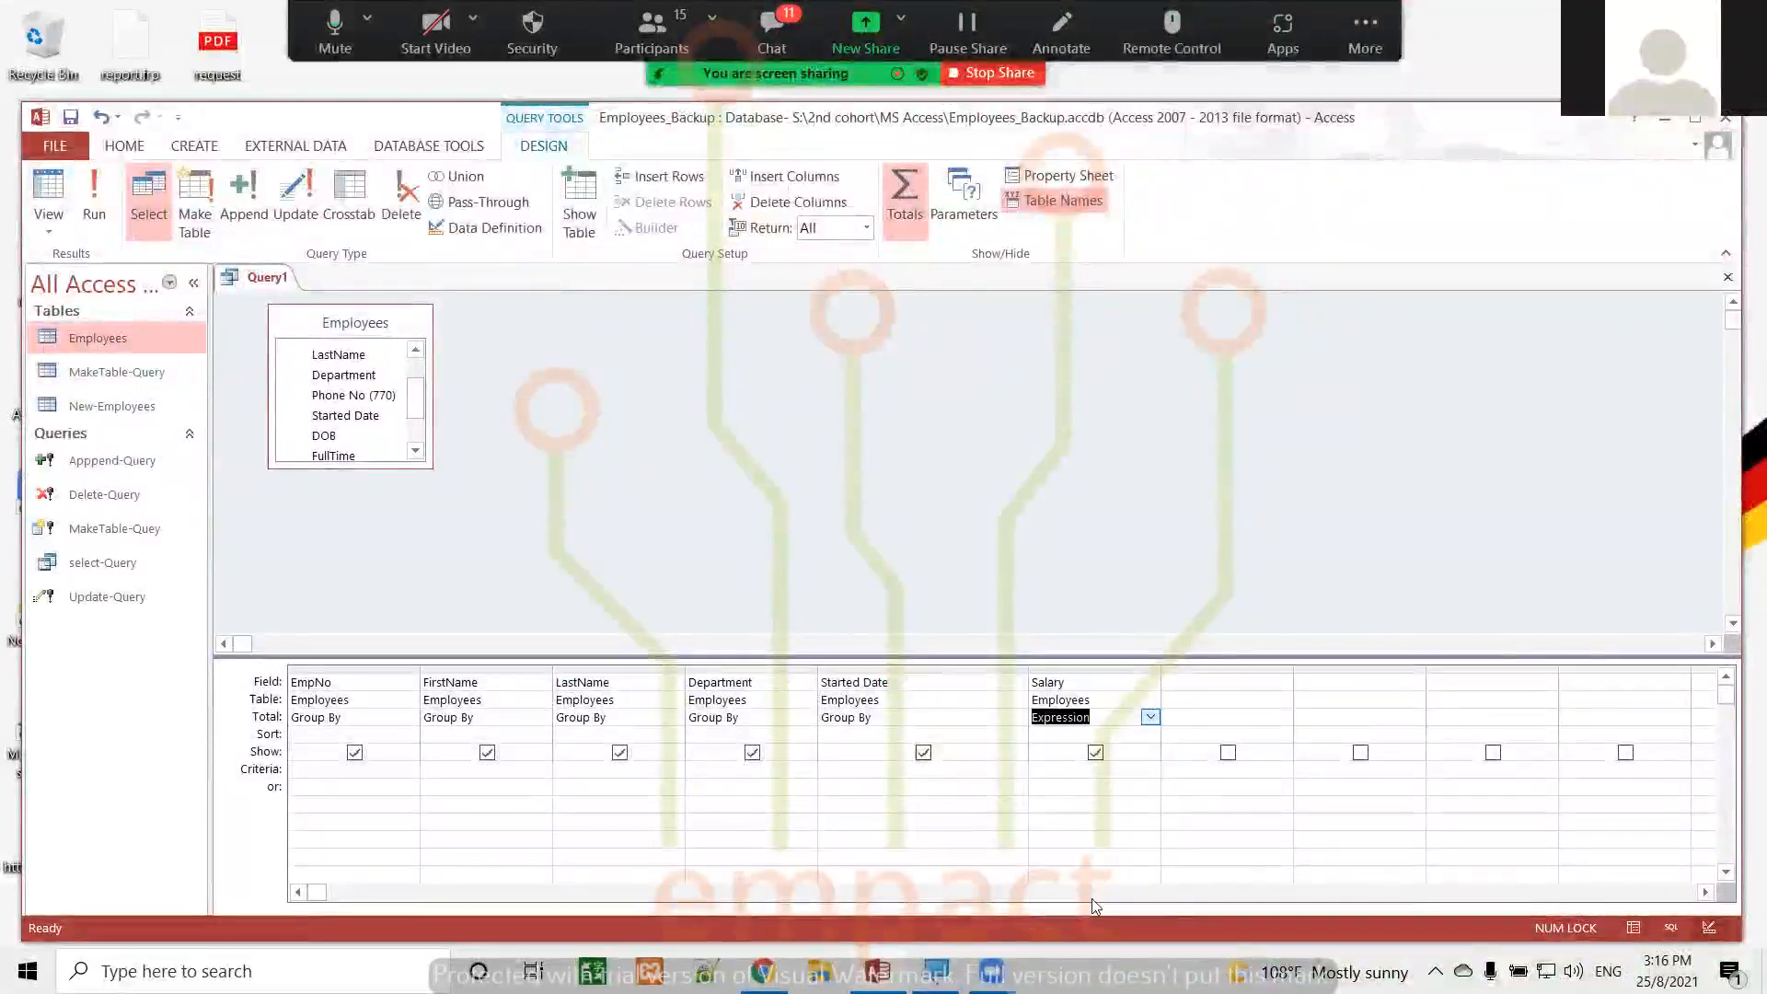
click(1150, 716)
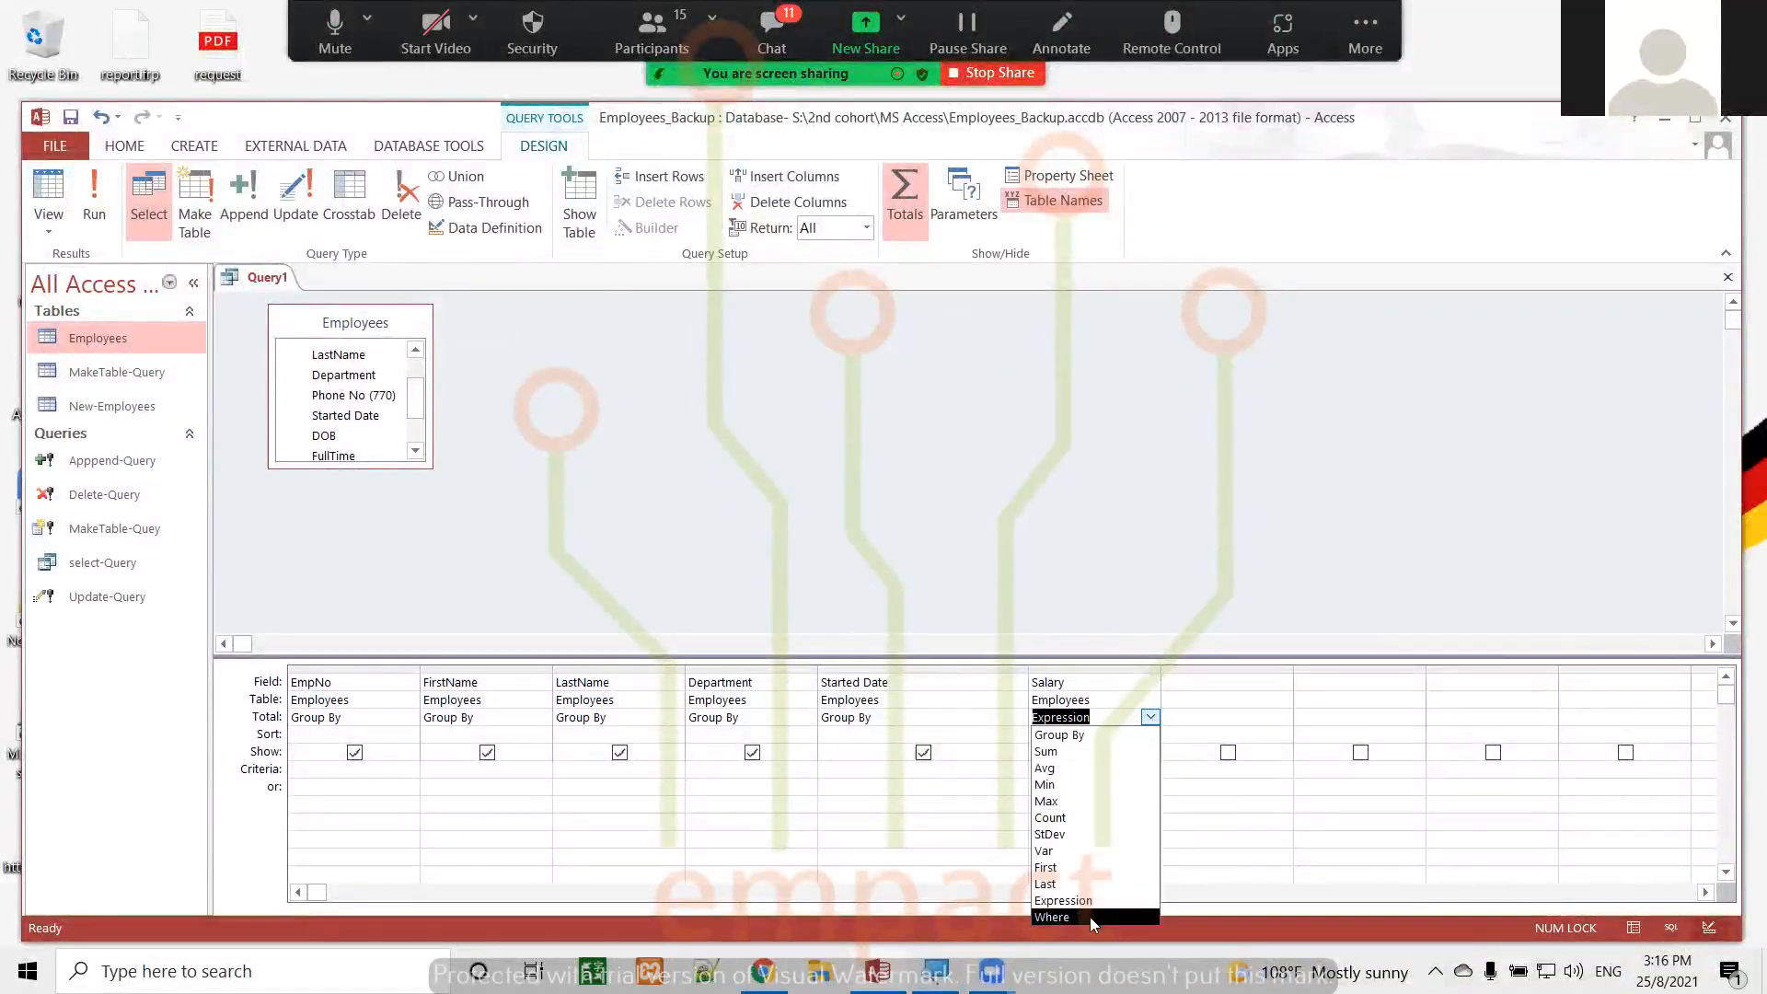
click(1089, 916)
click(1151, 718)
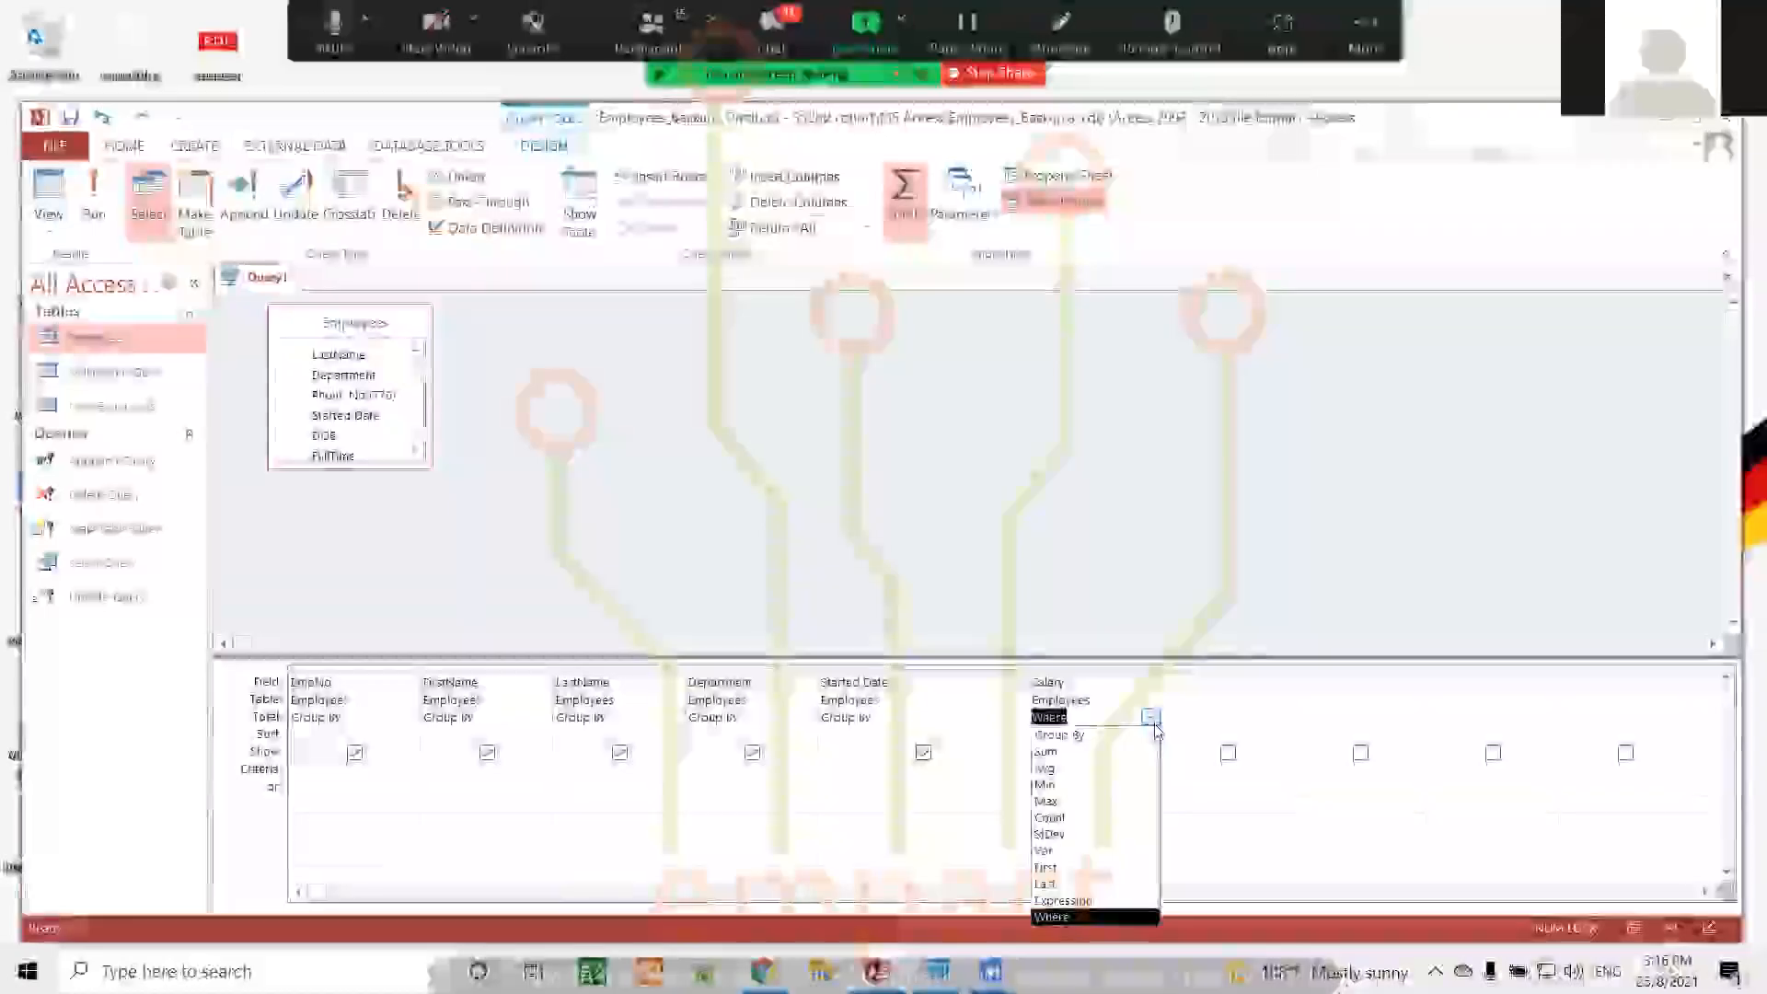
click(1151, 717)
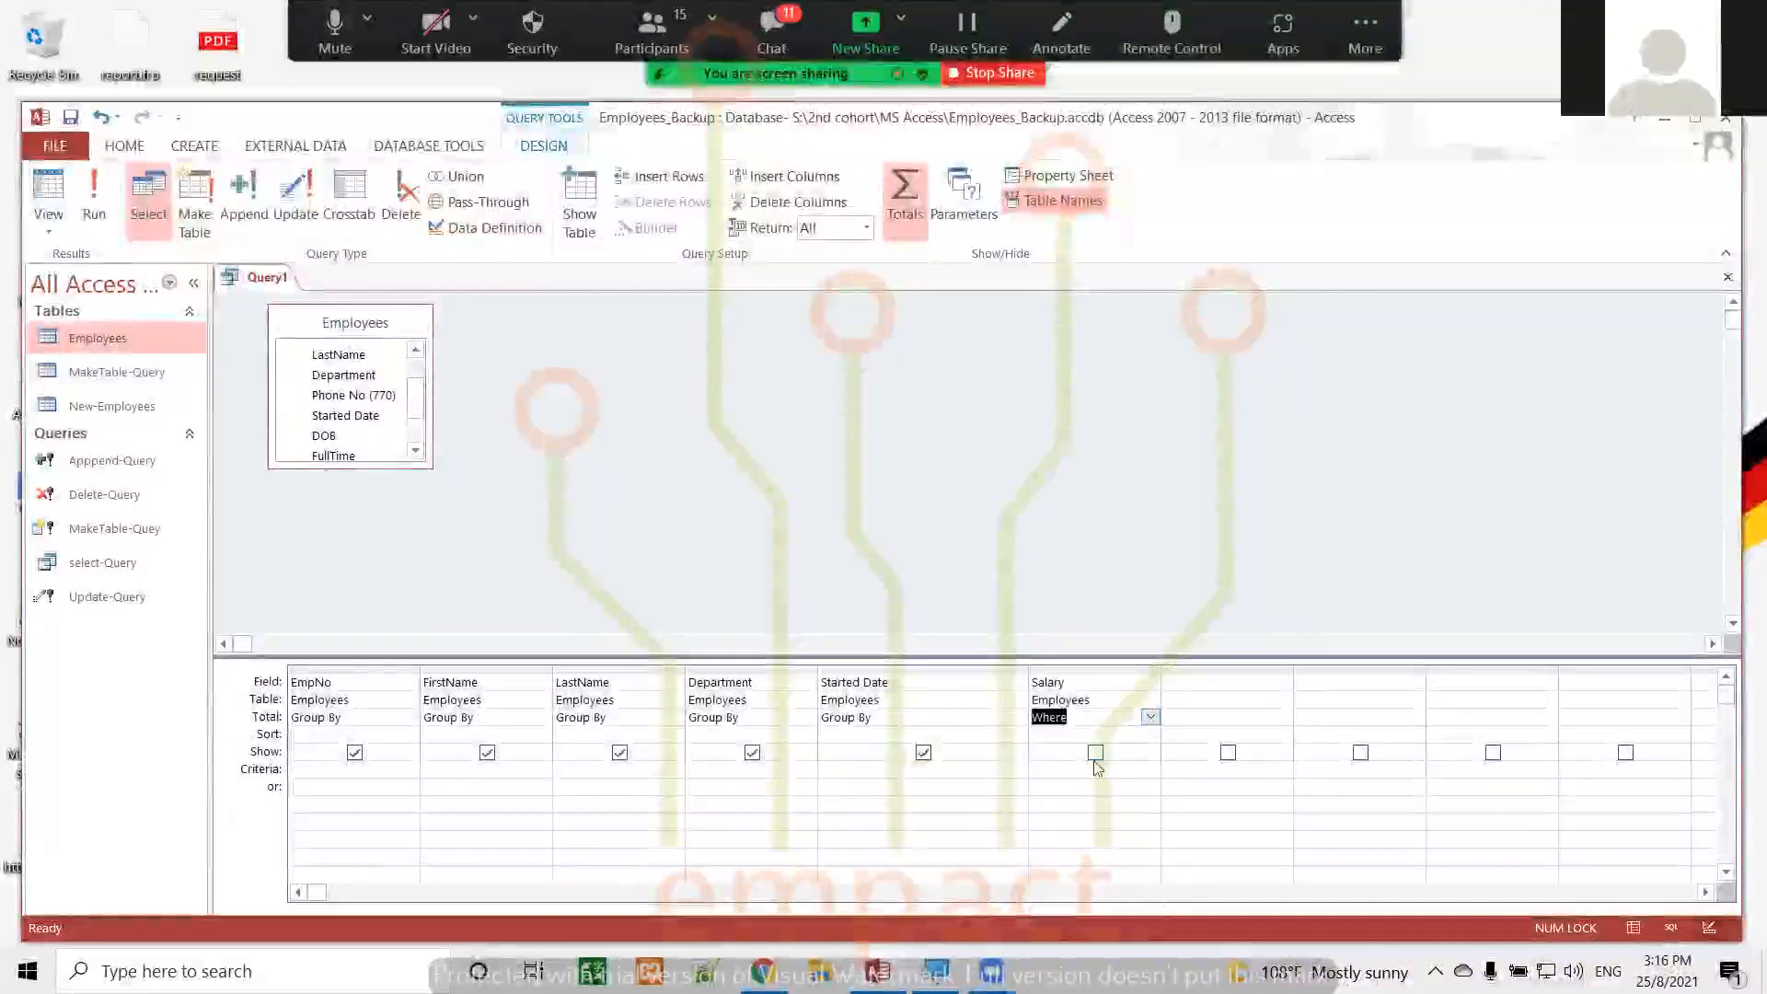
click(1095, 764)
click(1117, 719)
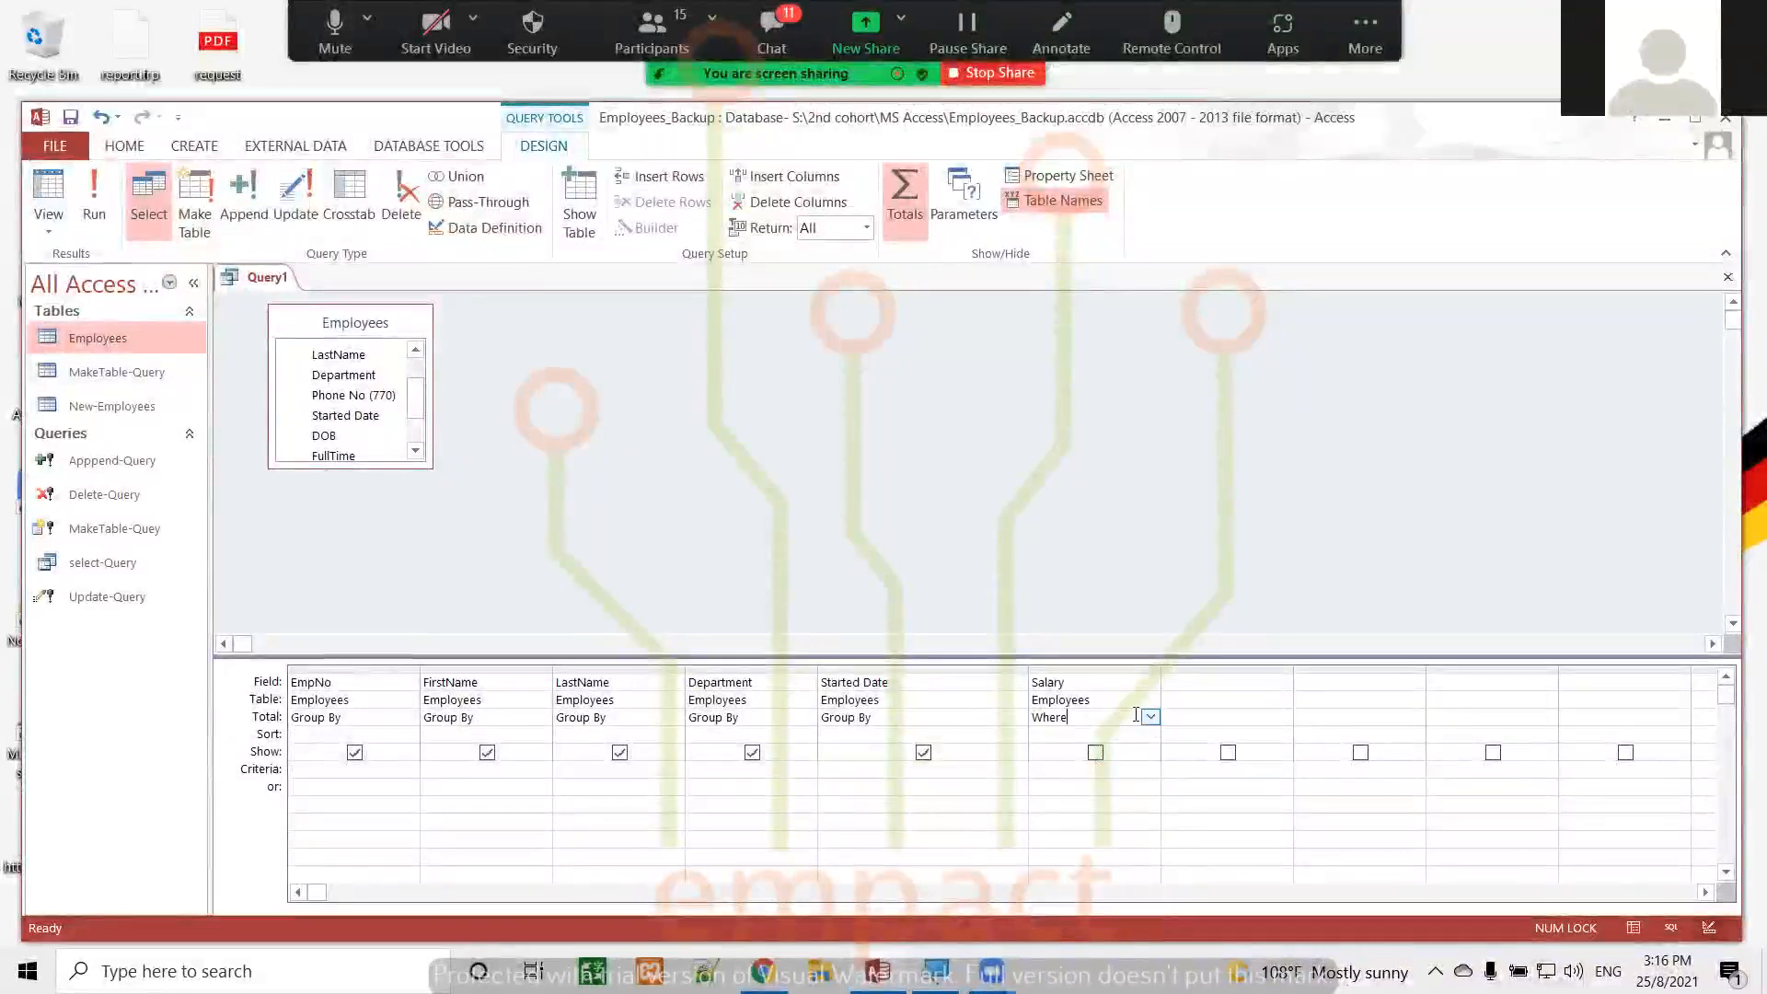
Set the Salary column's total back to Sum and include the column in the query results
click(1150, 718)
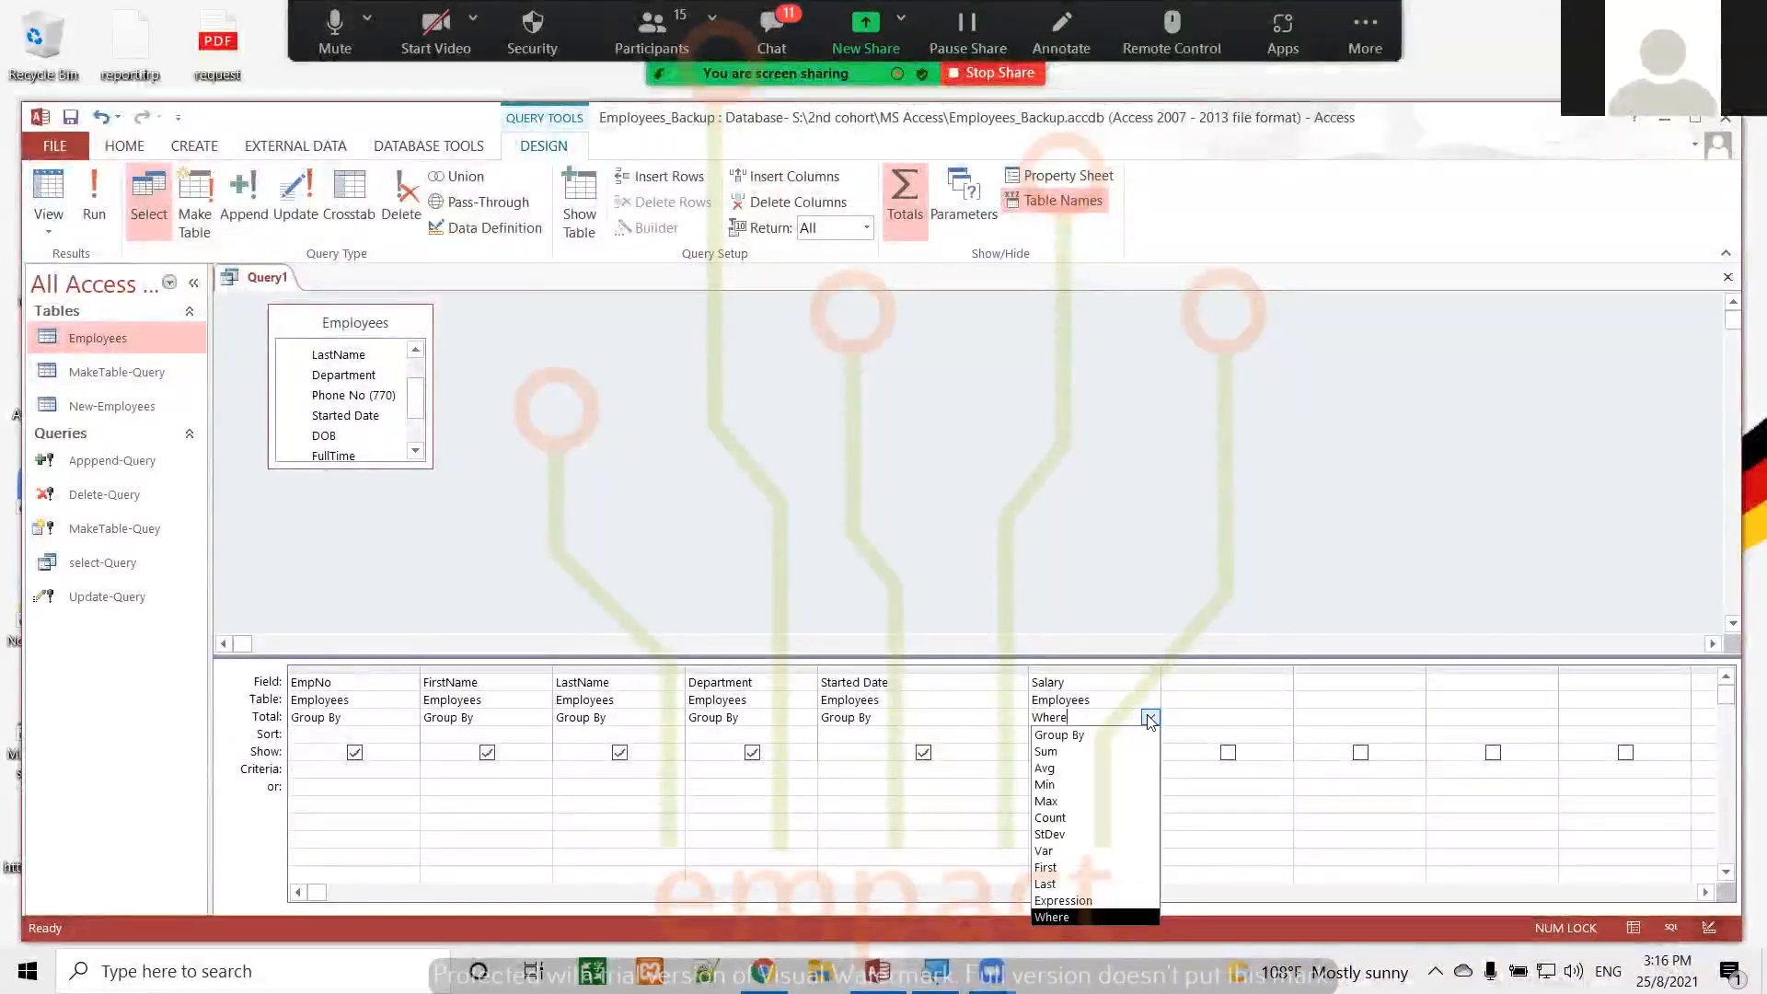
click(1059, 753)
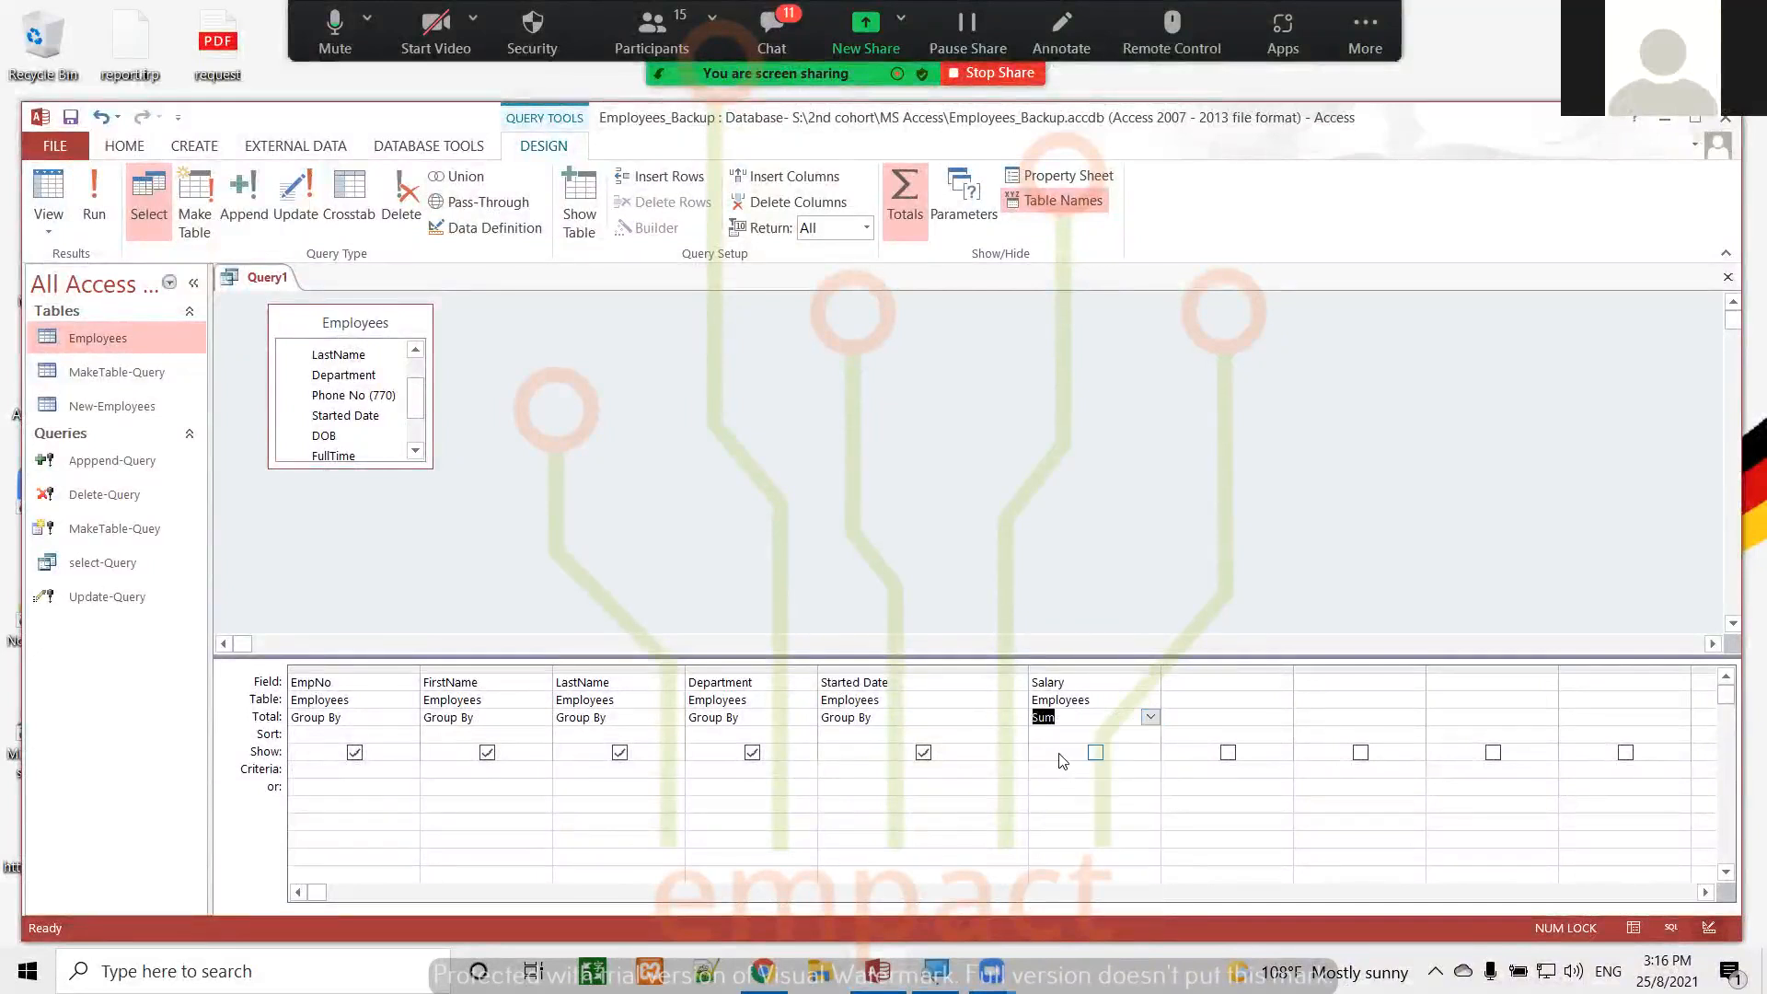
click(1094, 753)
click(1108, 724)
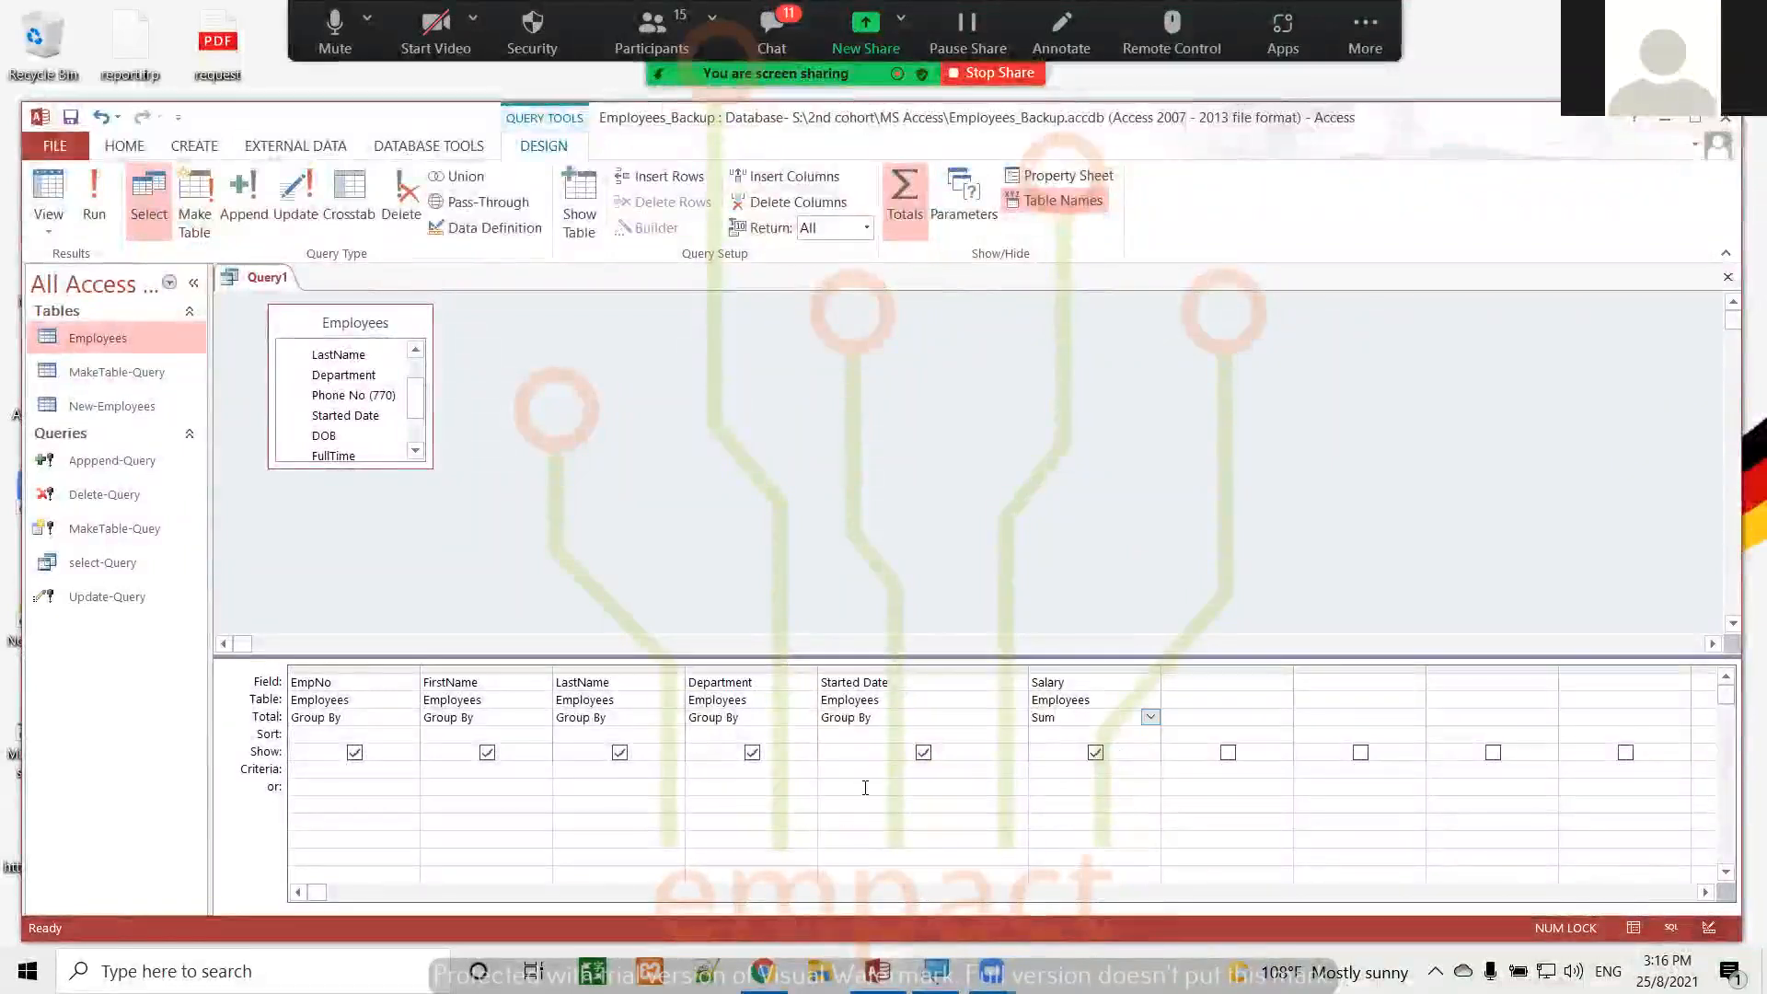
Examine the field properties of the Started Date and Salary columns in the Property Sheet, and close it
click(850, 764)
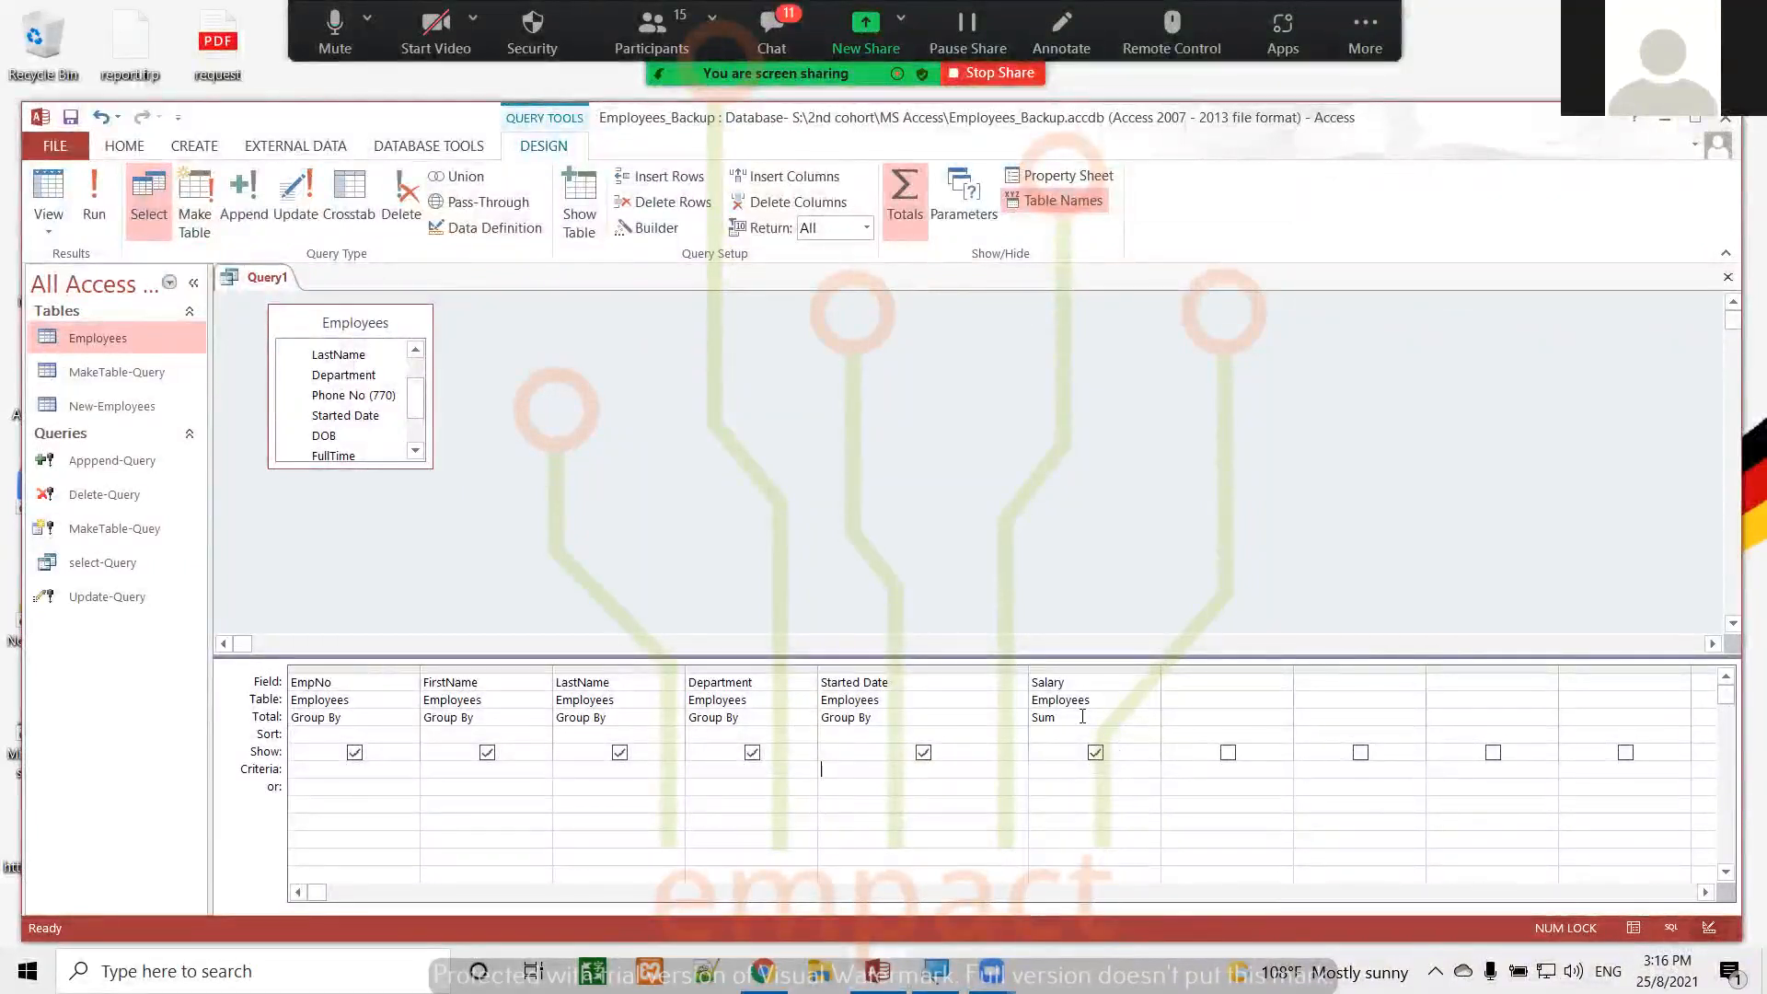
click(1056, 175)
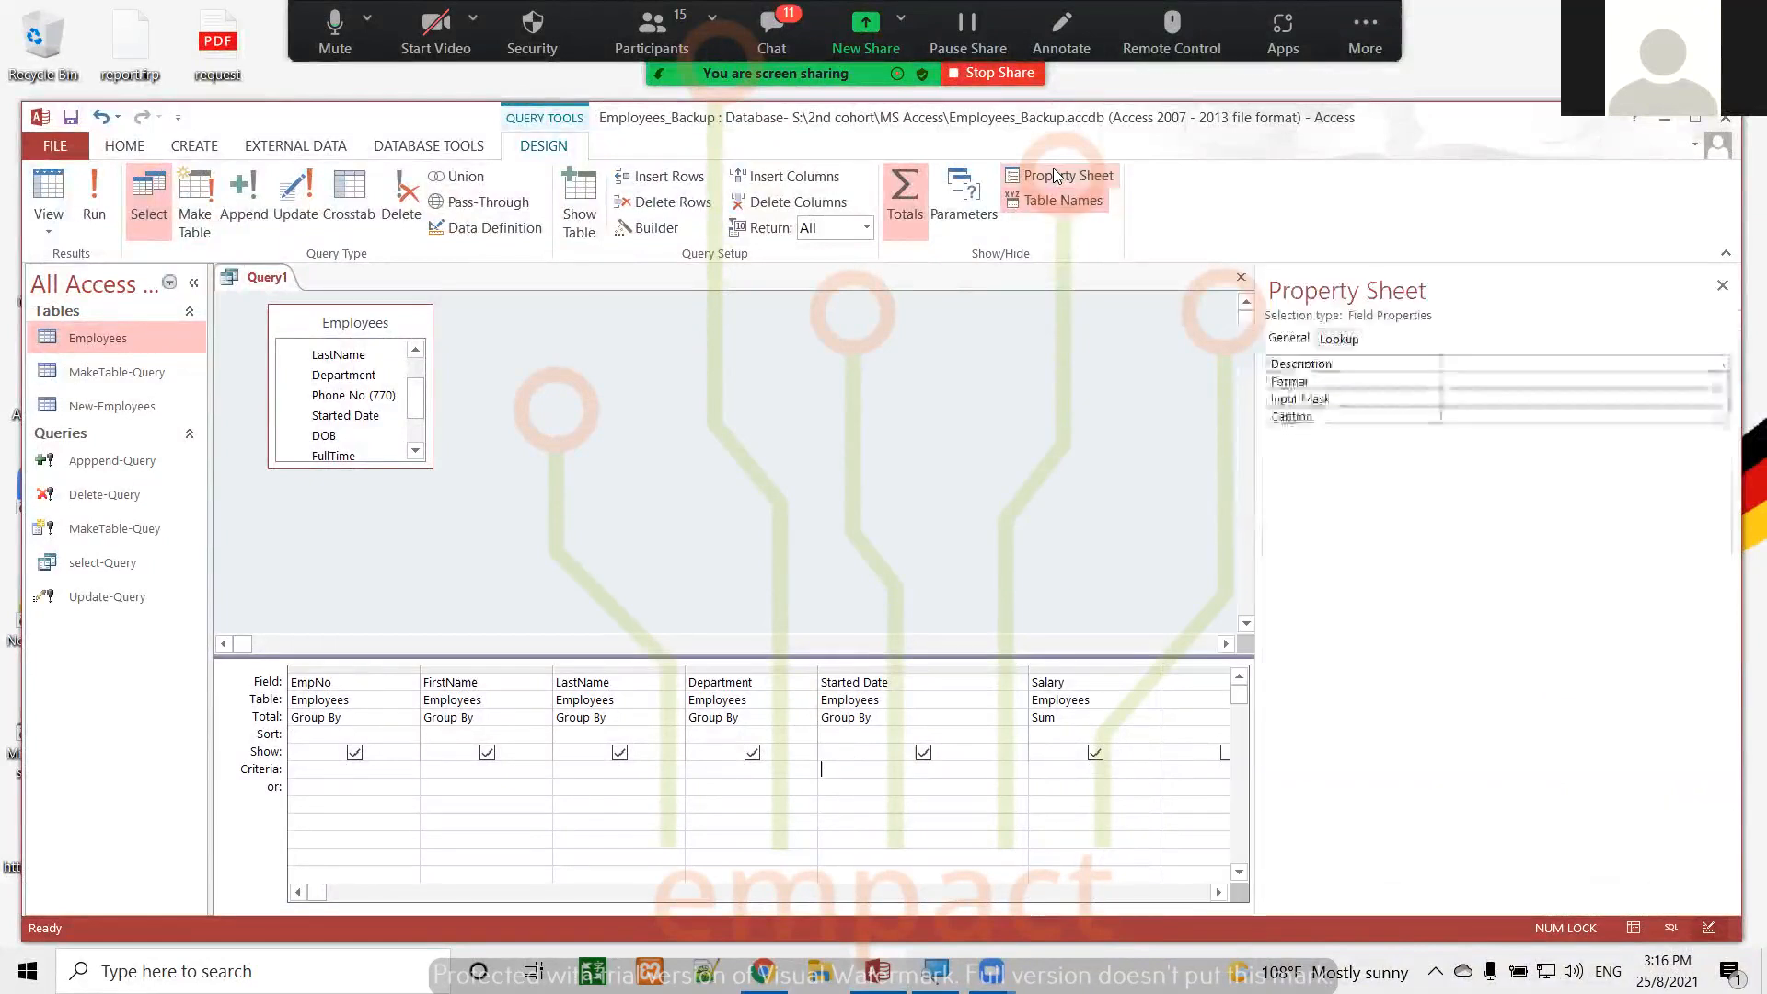
click(1337, 340)
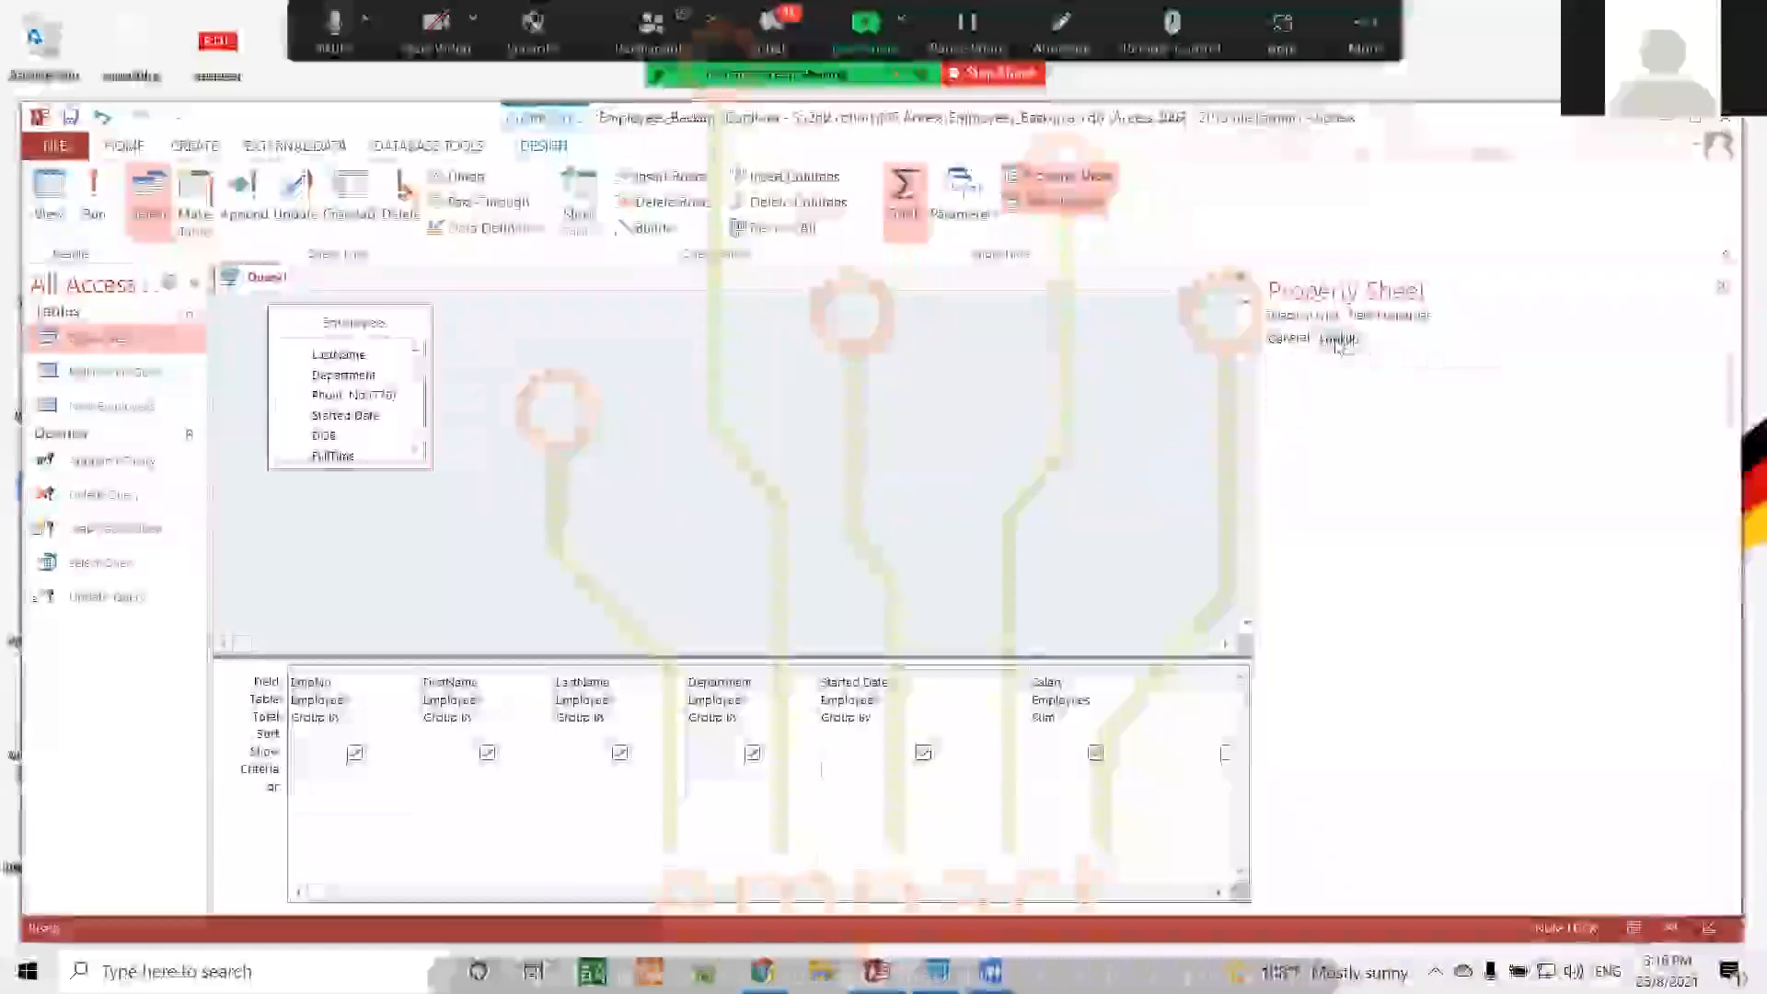
click(1290, 339)
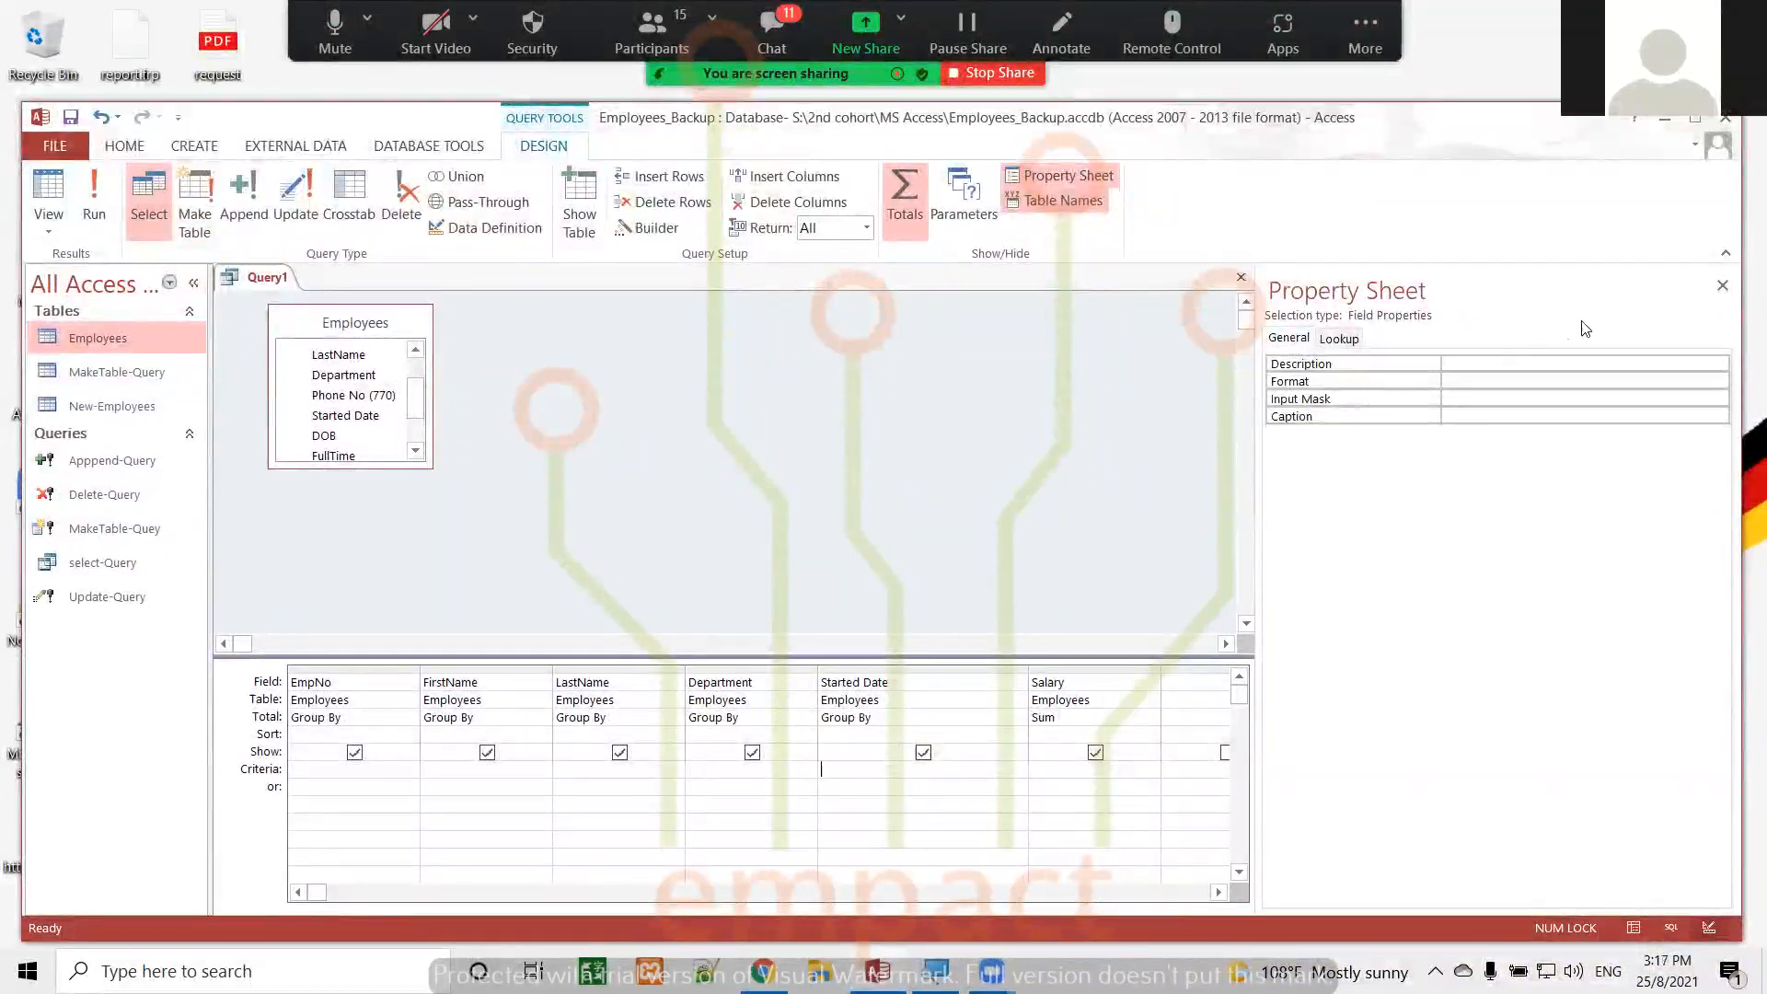
click(1722, 285)
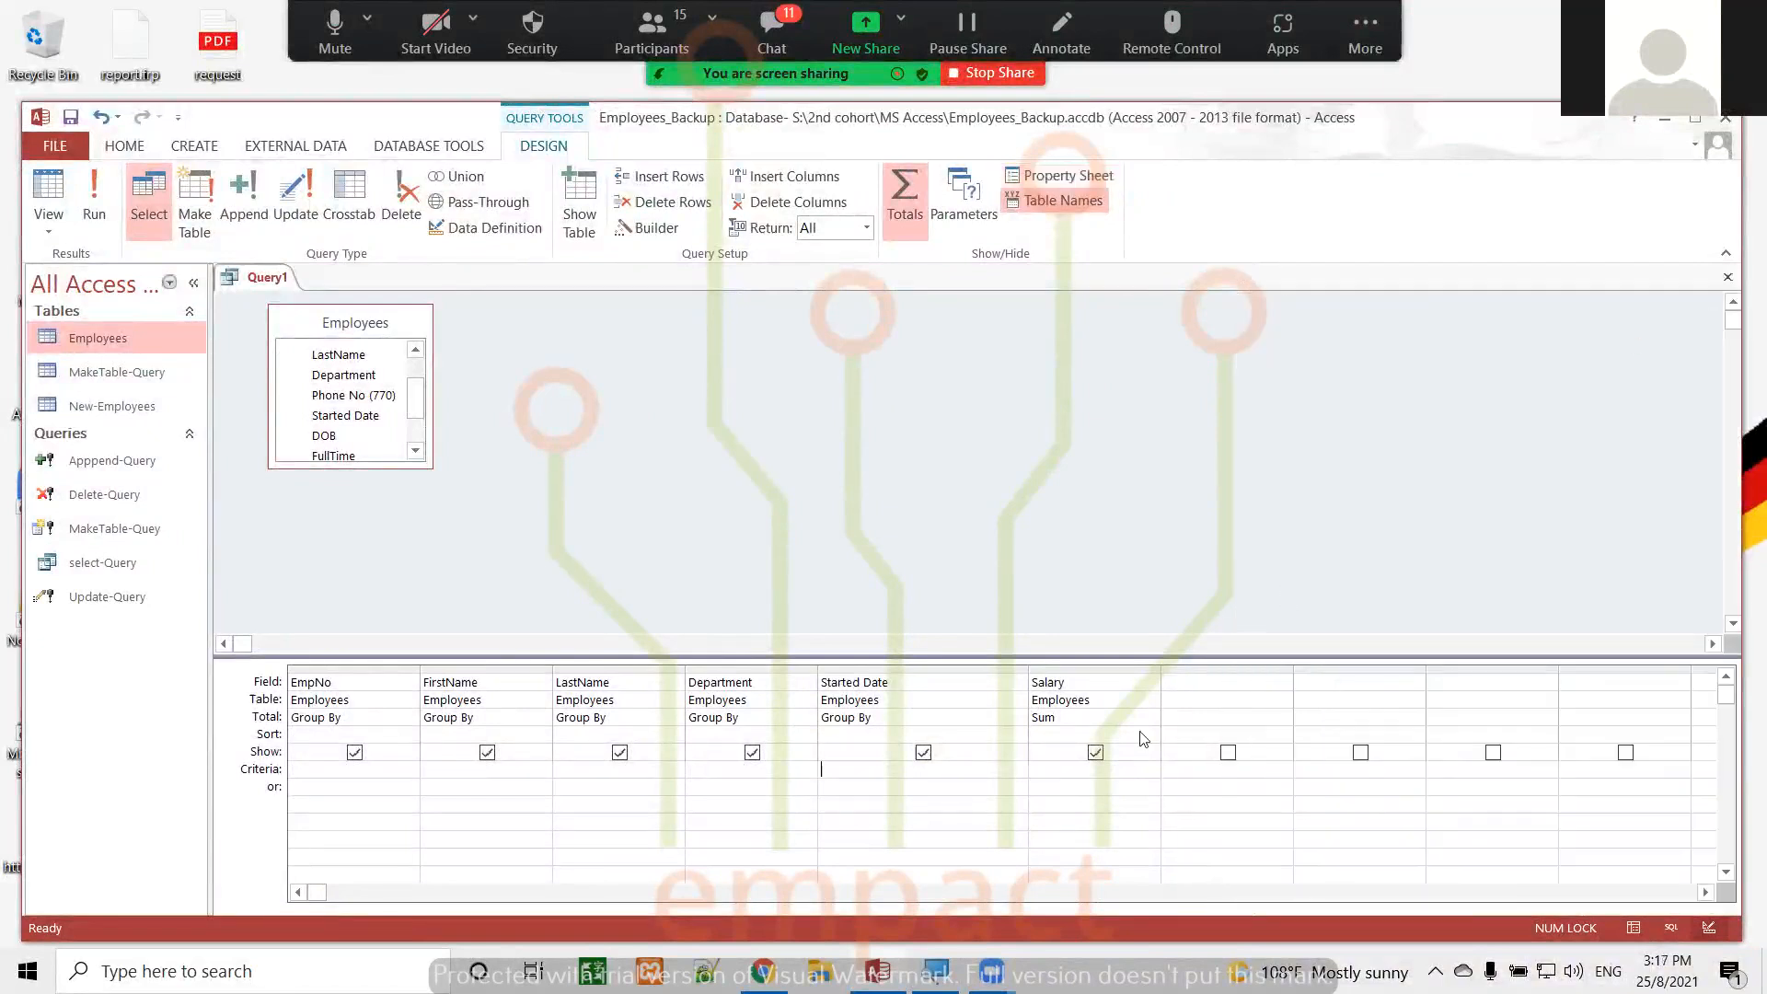
click(1069, 767)
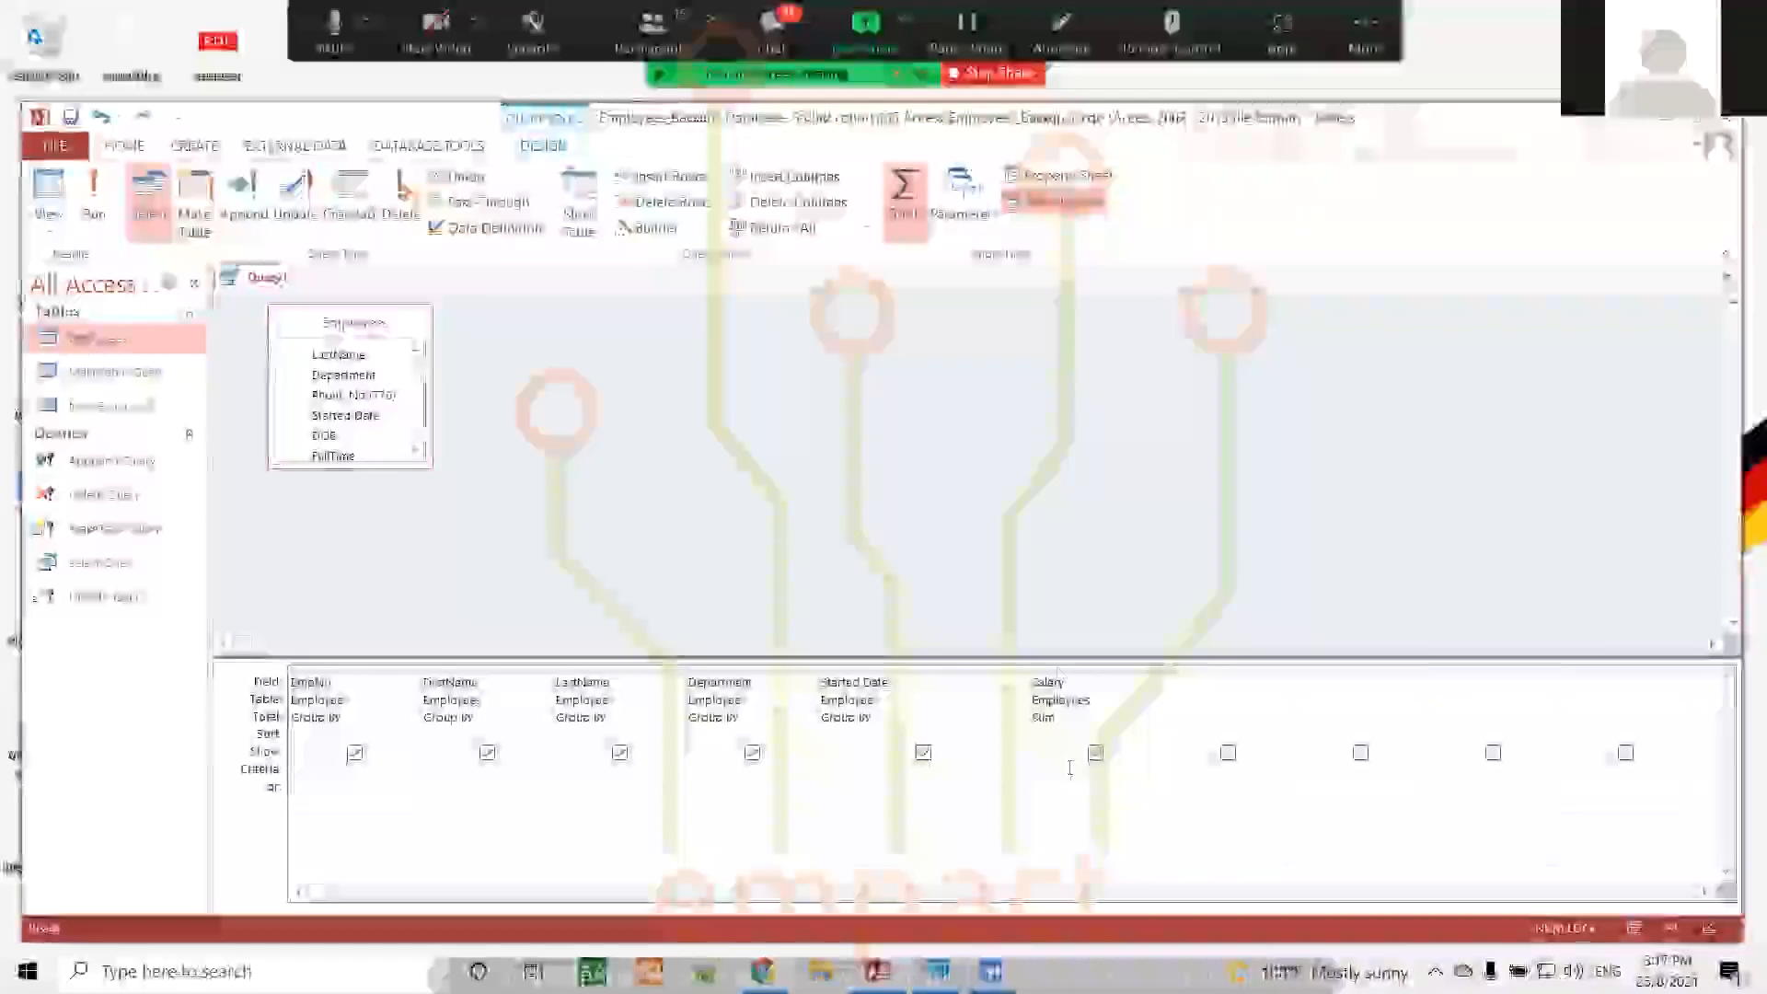
click(1064, 177)
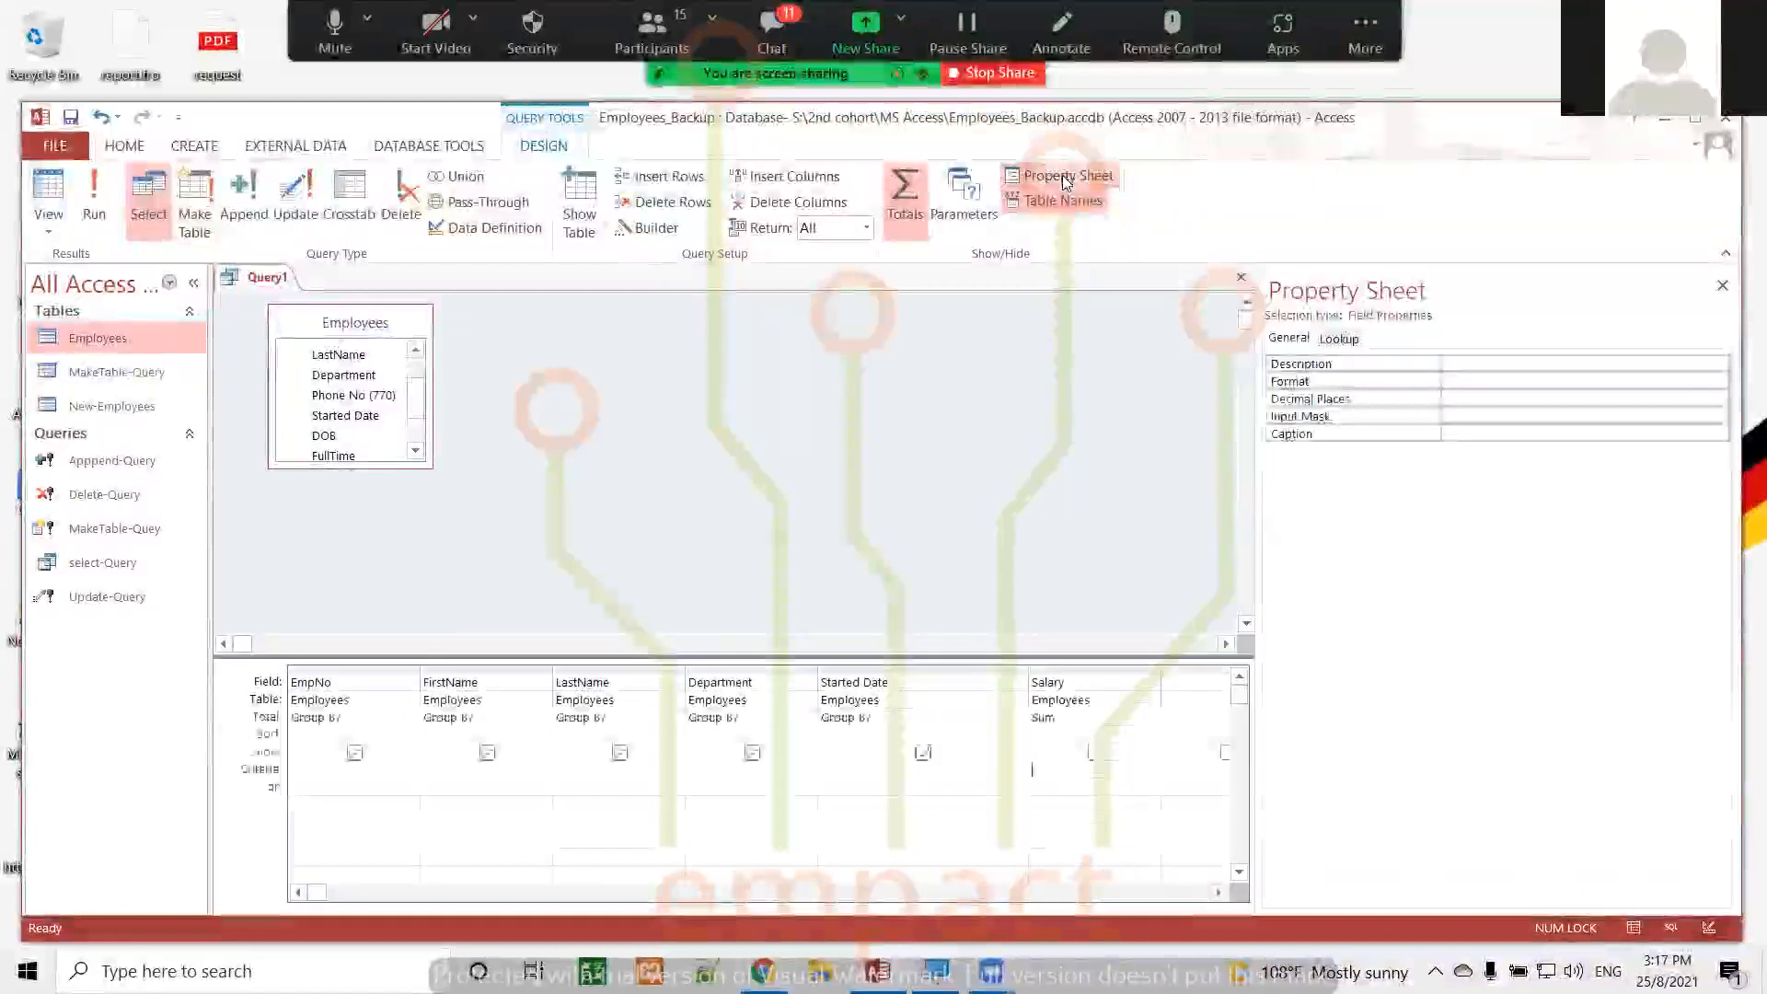
click(1722, 287)
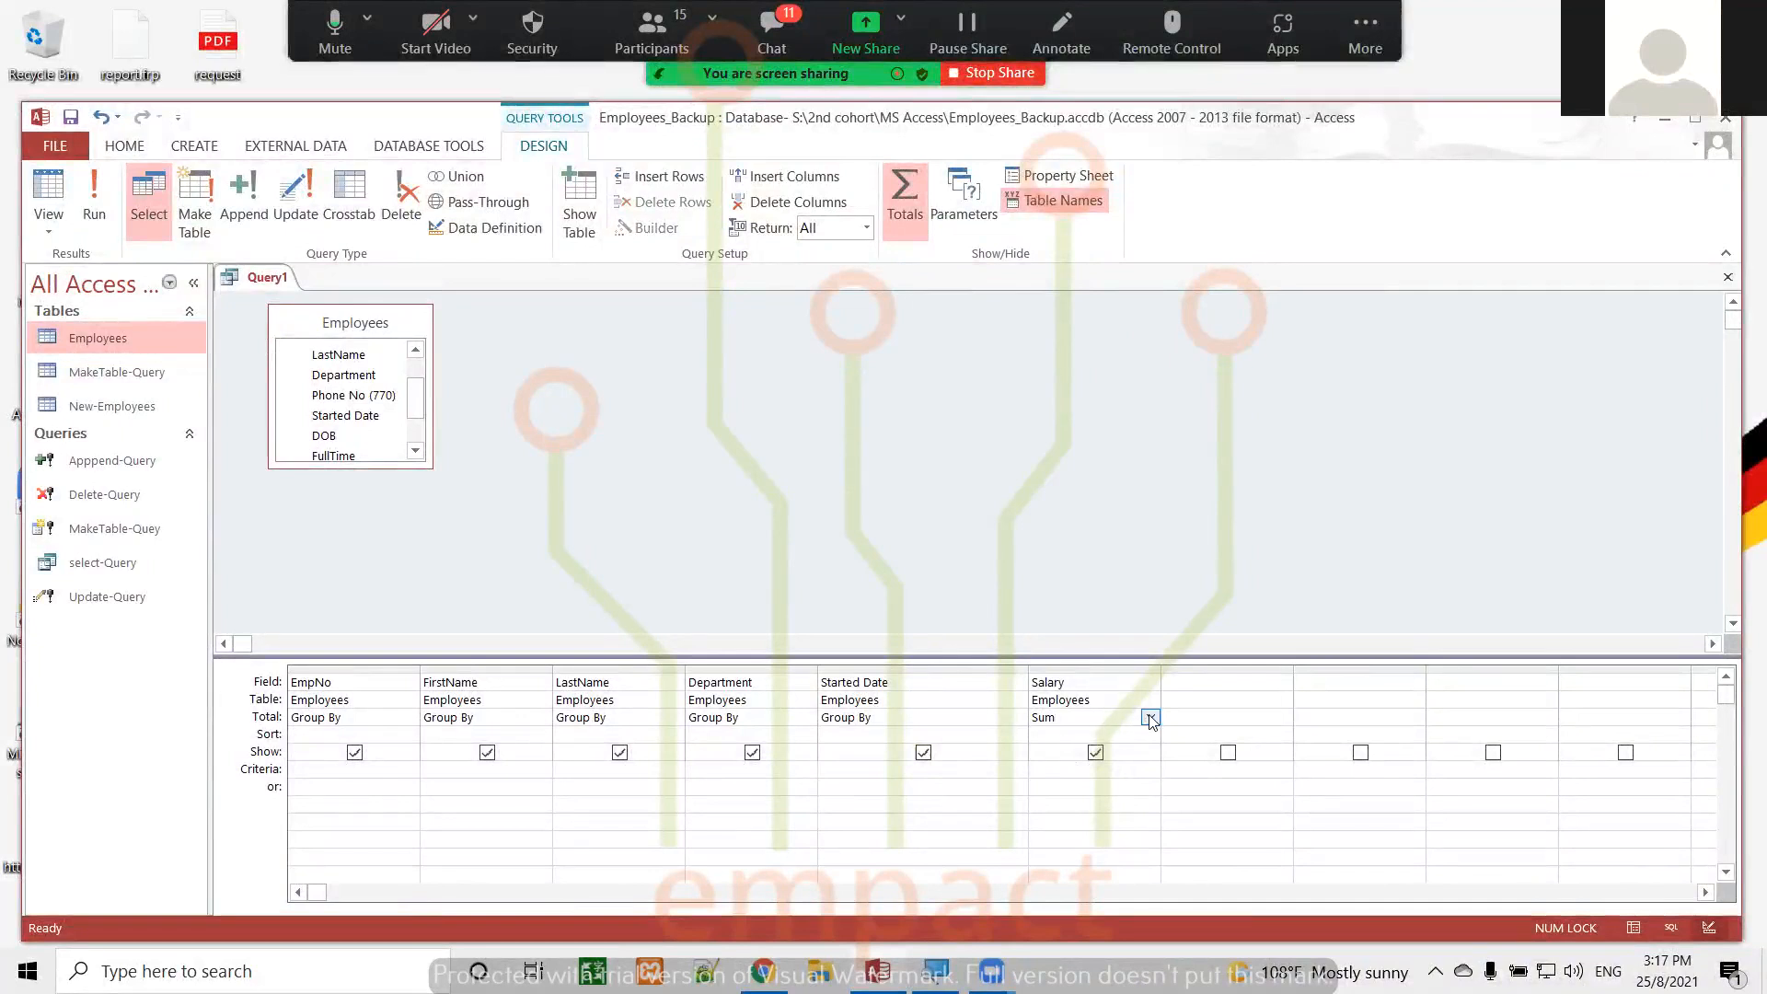
Set the Salary column's total to Group By and close Query1
click(1150, 717)
click(1084, 735)
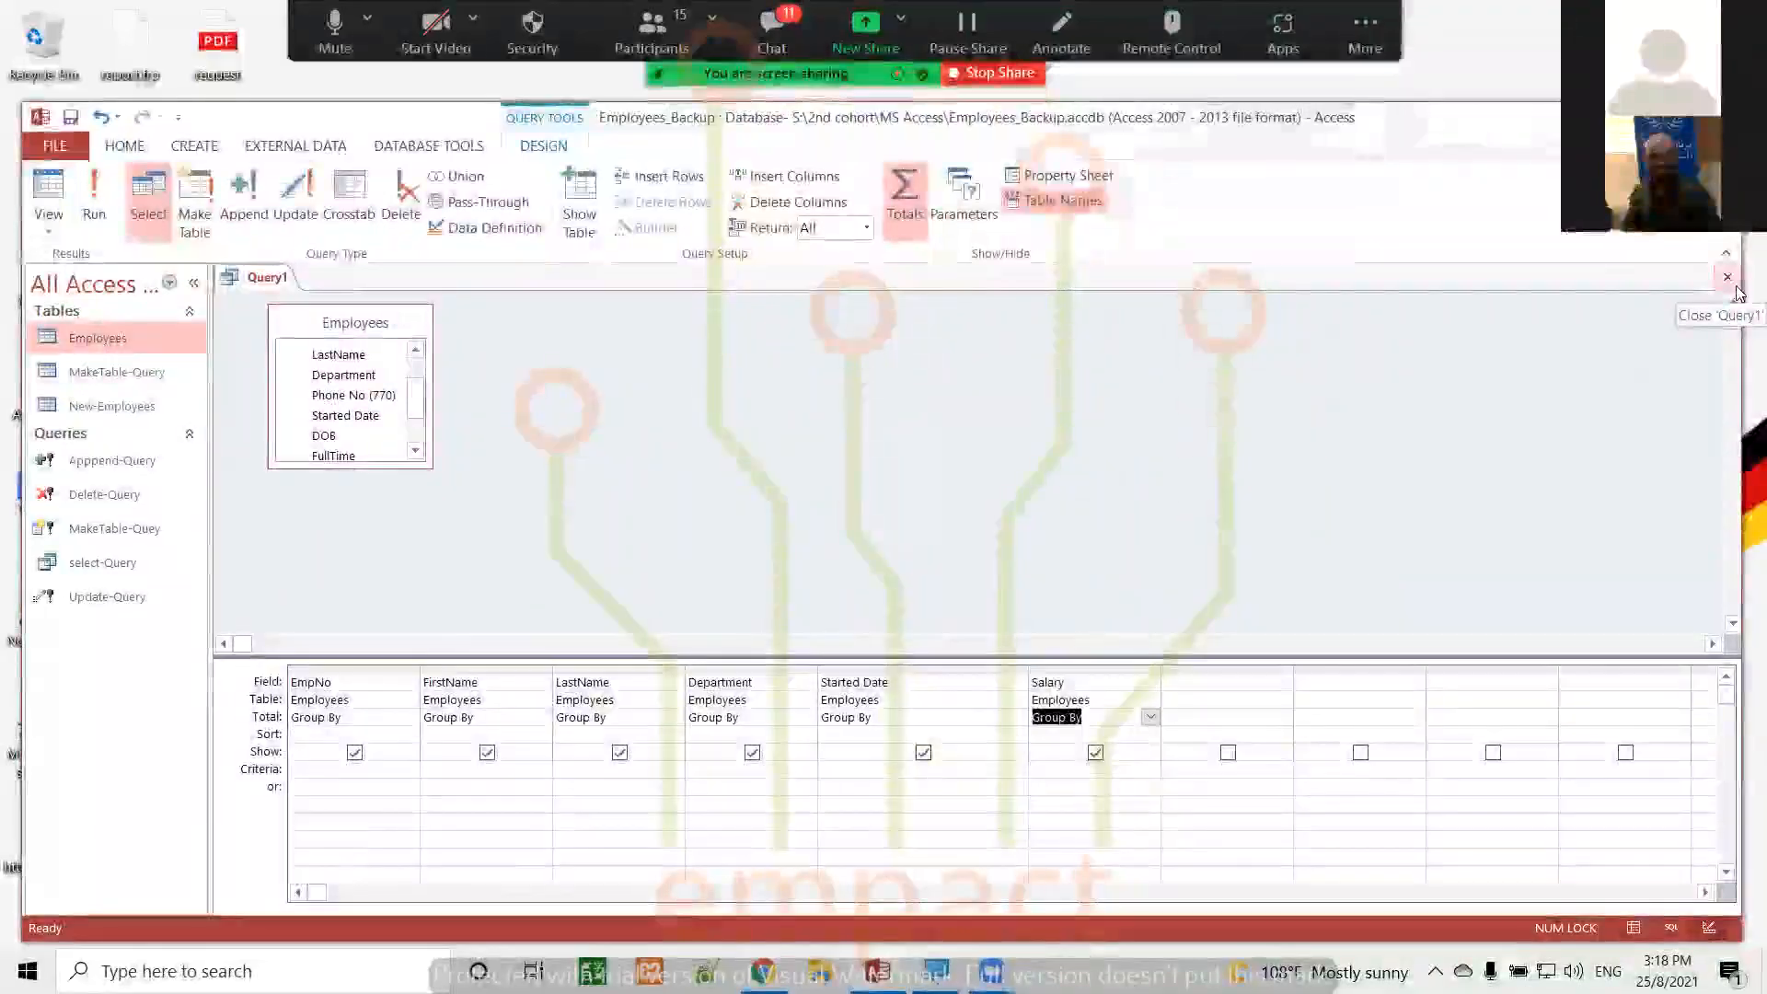
click(1734, 287)
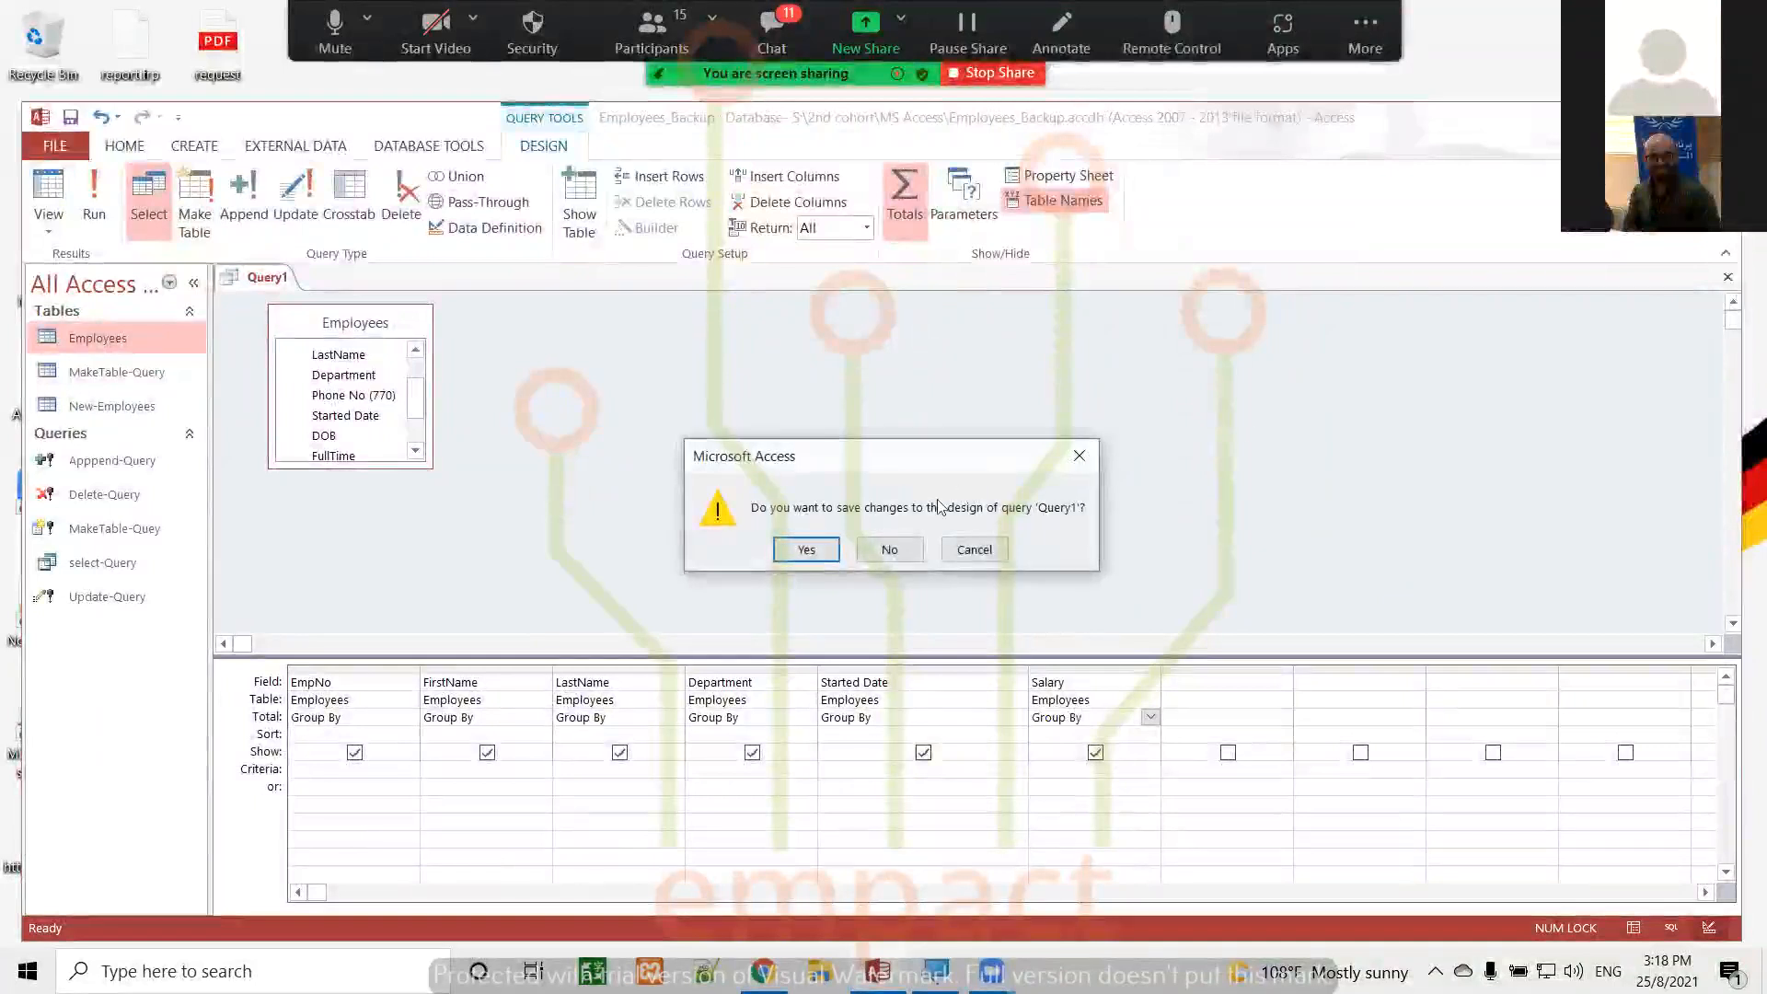